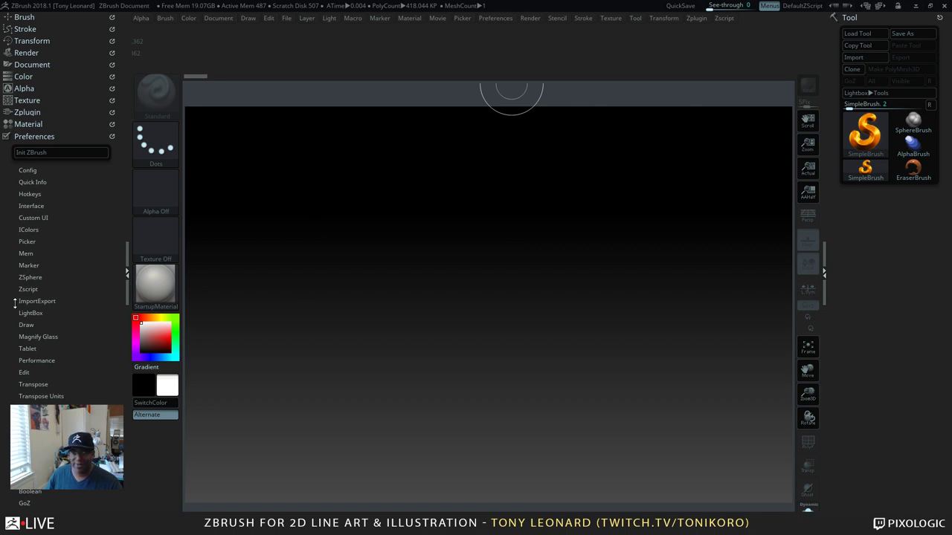
key(alt+Tab)
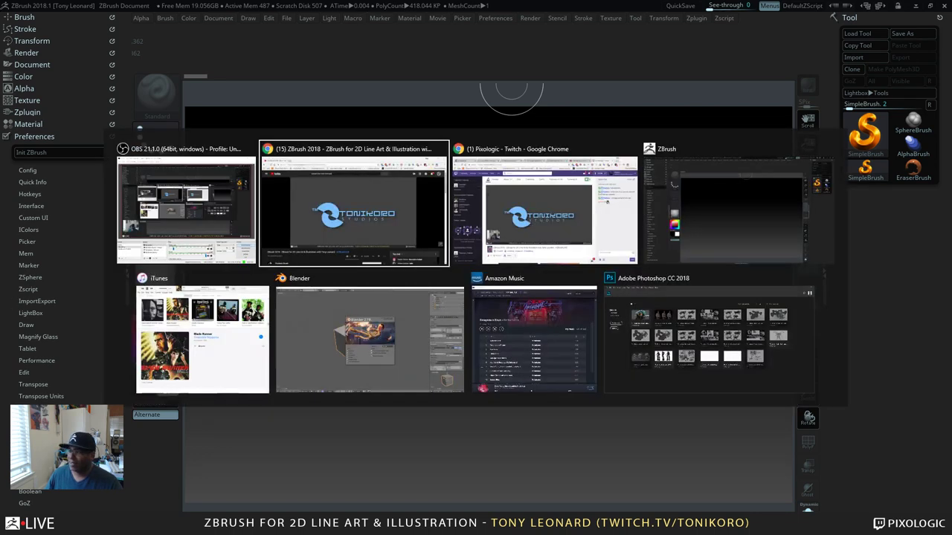
key(alt+Tab)
key(alt+Tab)
key(alt+Tab)
key(Escape)
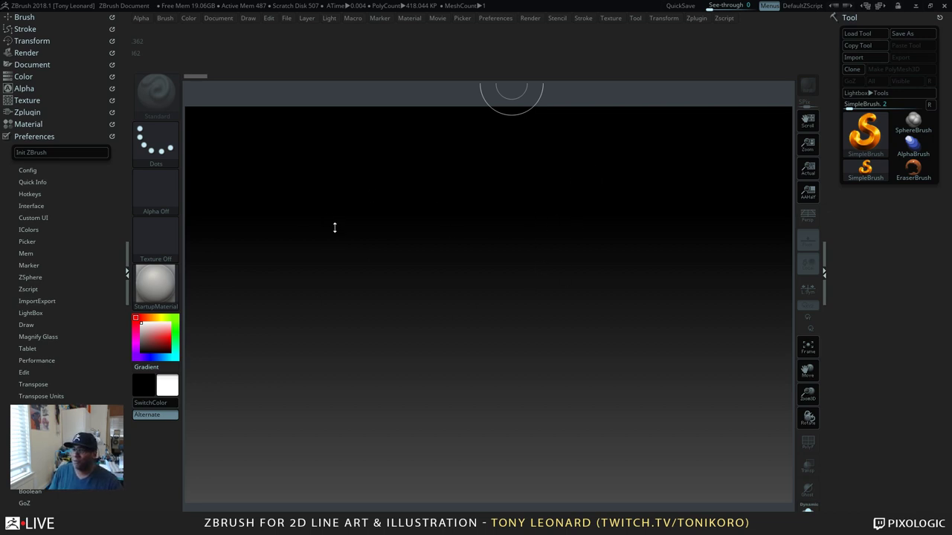
Step: Draw a Cube3D primitive near the middle of the canvas and convert it to a PolyMesh3D
click(44, 137)
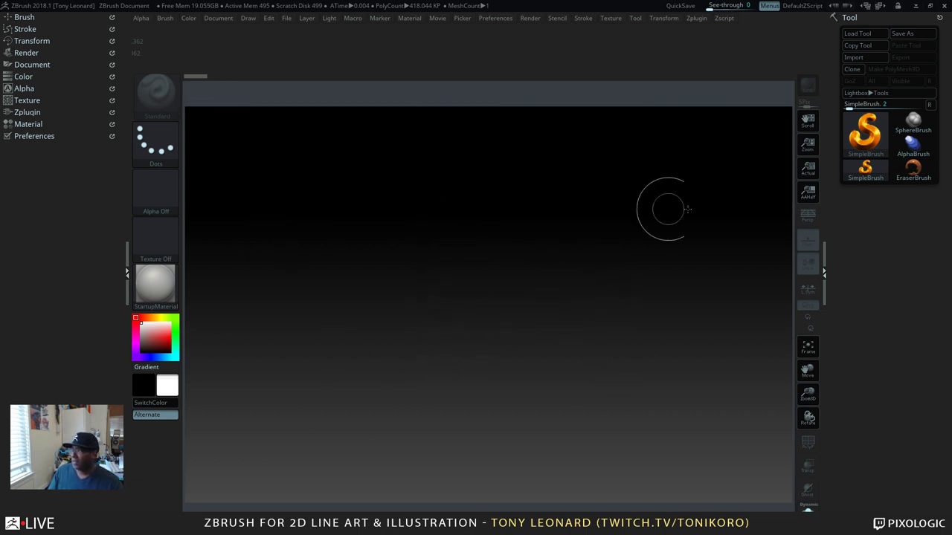
click(865, 133)
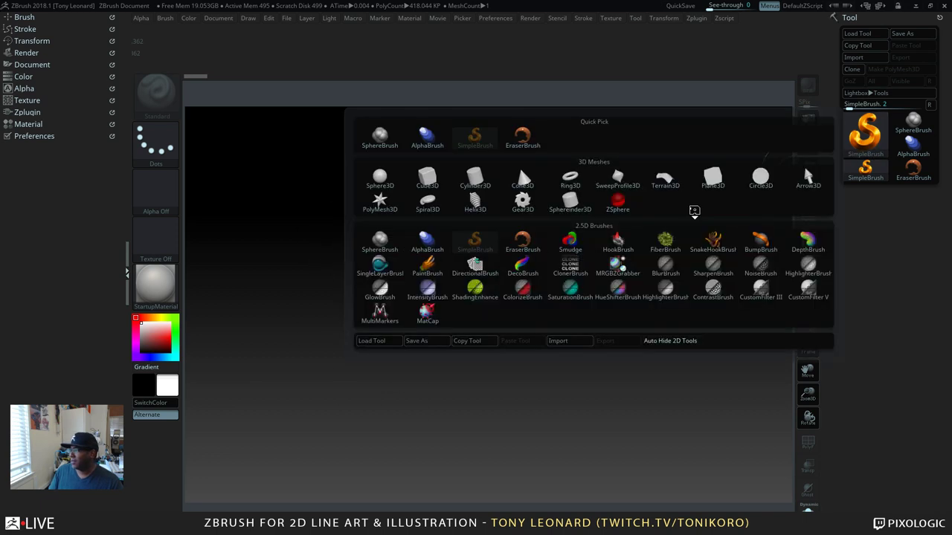
click(428, 178)
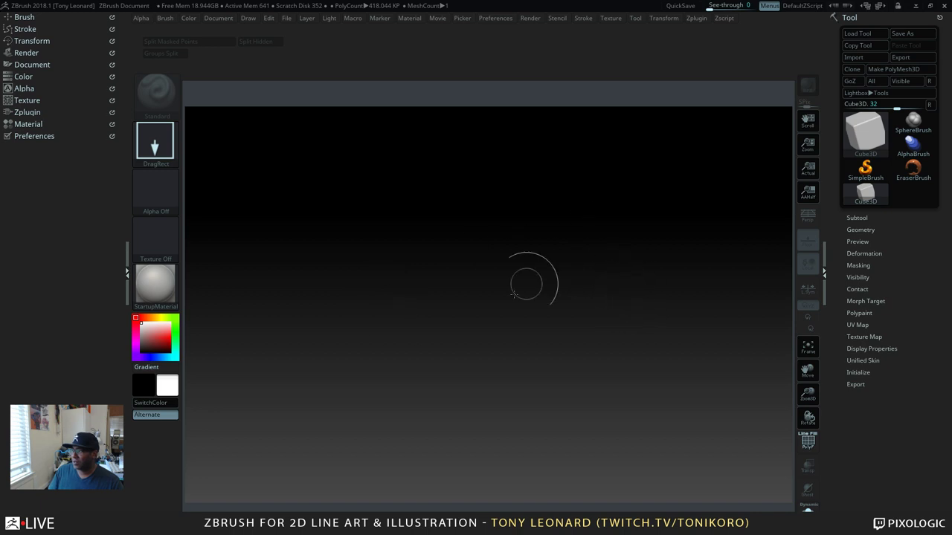
drag(491, 283, 502, 370)
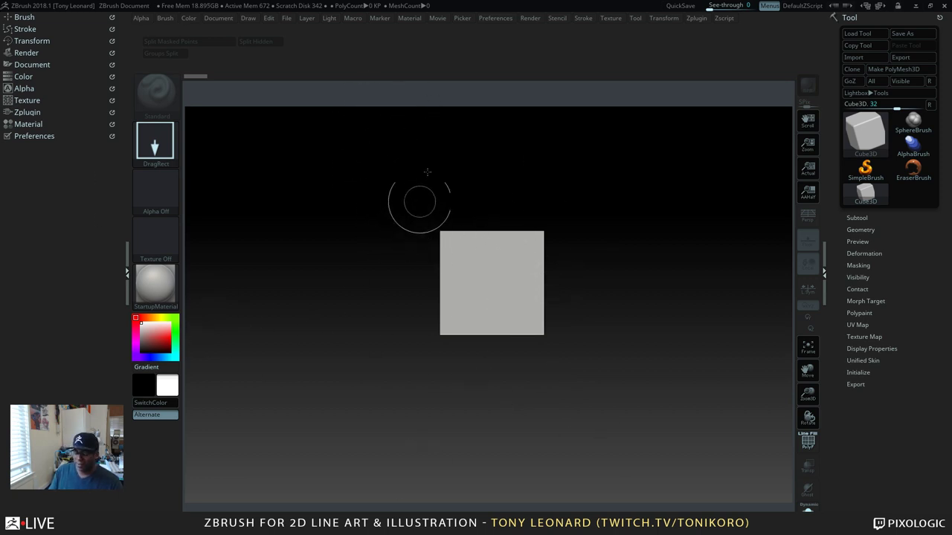
click(893, 69)
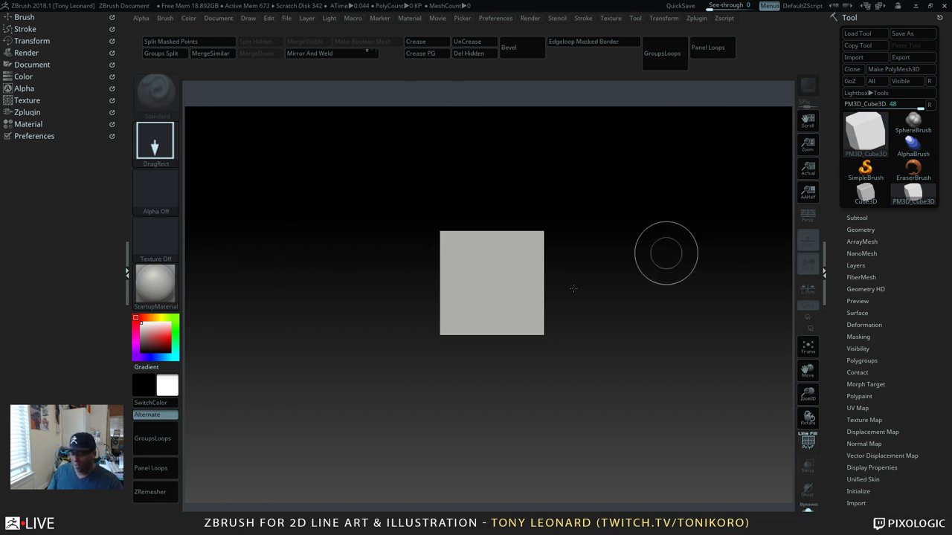
Step: Clear the canvas, redraw the polymesh cube slightly larger, and put it into Edit mode
key(shift+f)
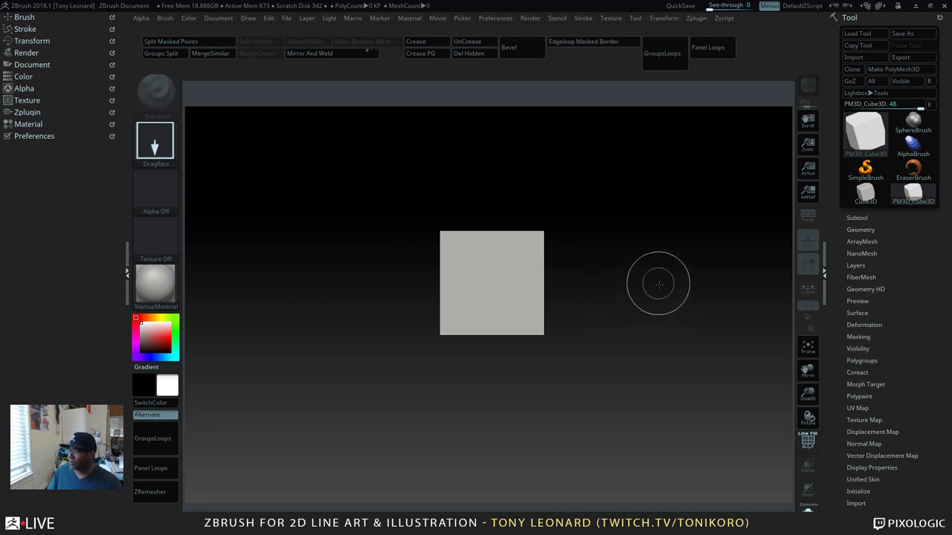
drag(659, 291, 631, 343)
key(ctrl+z)
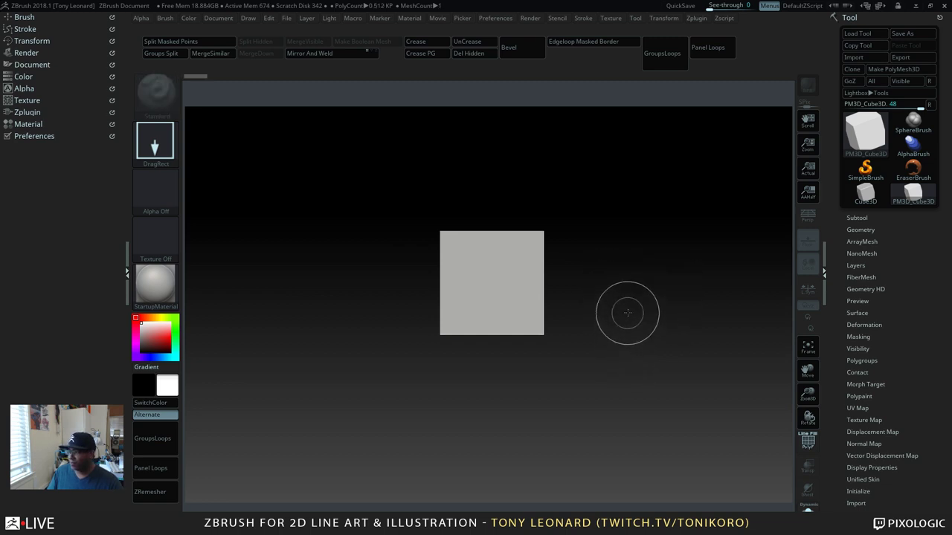
key(ctrl+z)
drag(497, 255, 496, 392)
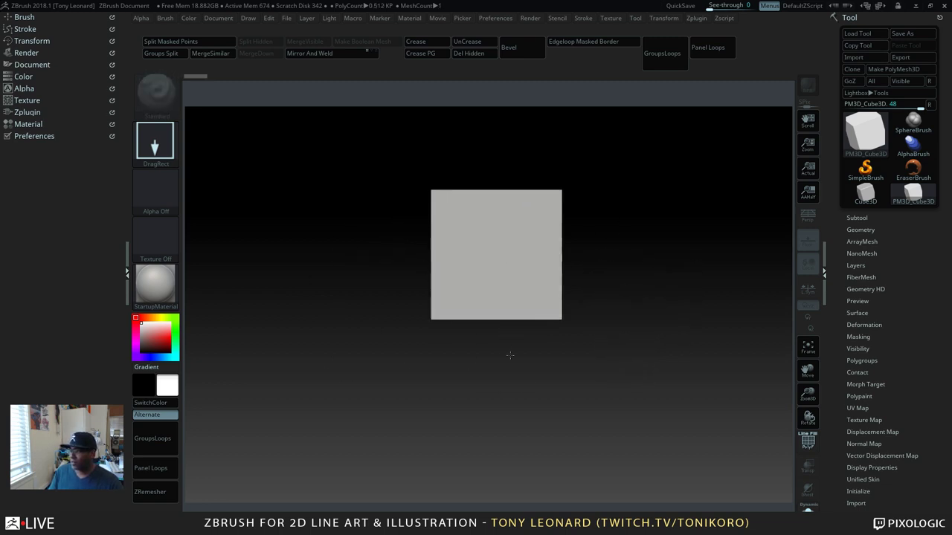
key(t)
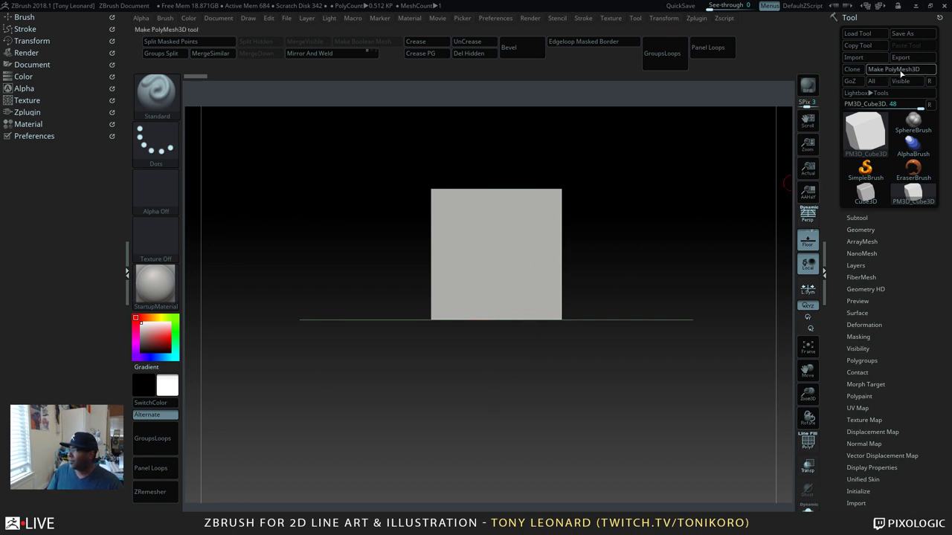
Step: Make another polymesh copy of the cube and turn on PolyFrame to display its wireframe
click(853, 69)
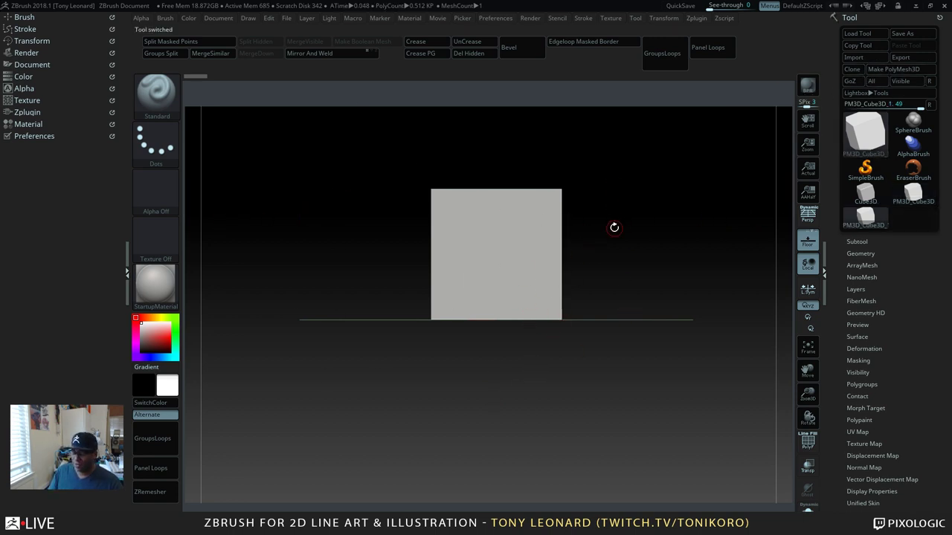
key(shift+f)
drag(612, 270, 677, 340)
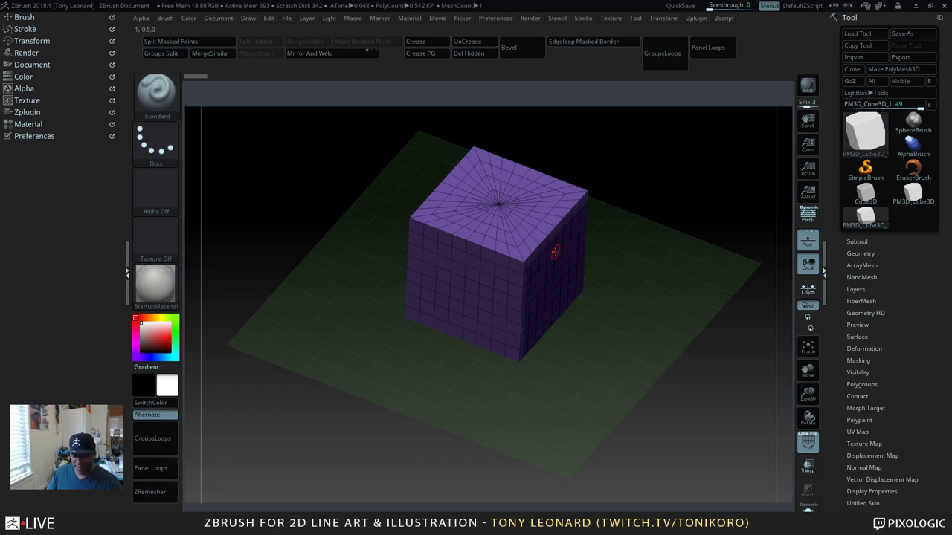
key(s)
drag(556, 254, 569, 255)
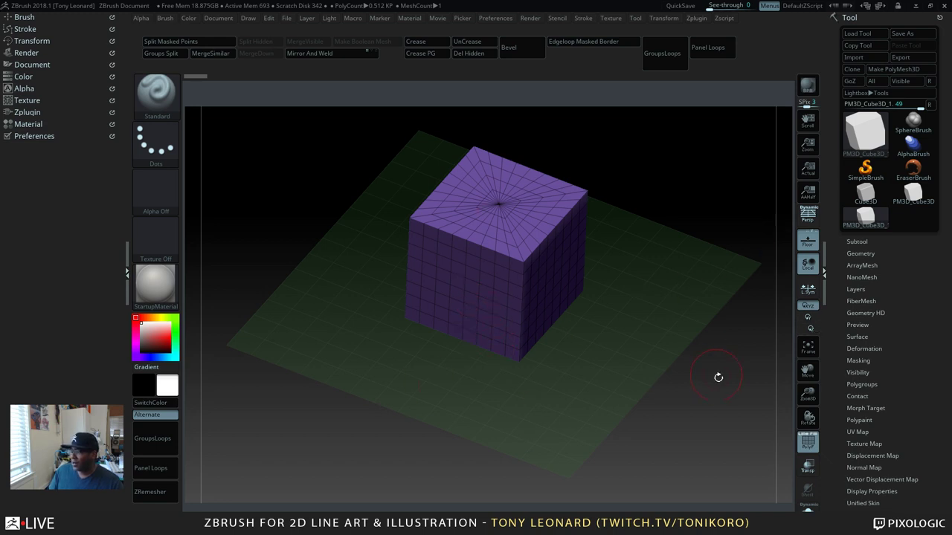
Step: Initialize the polymesh as a QCube with X, Y and Z Res at 2
scroll(836, 439, down, 5)
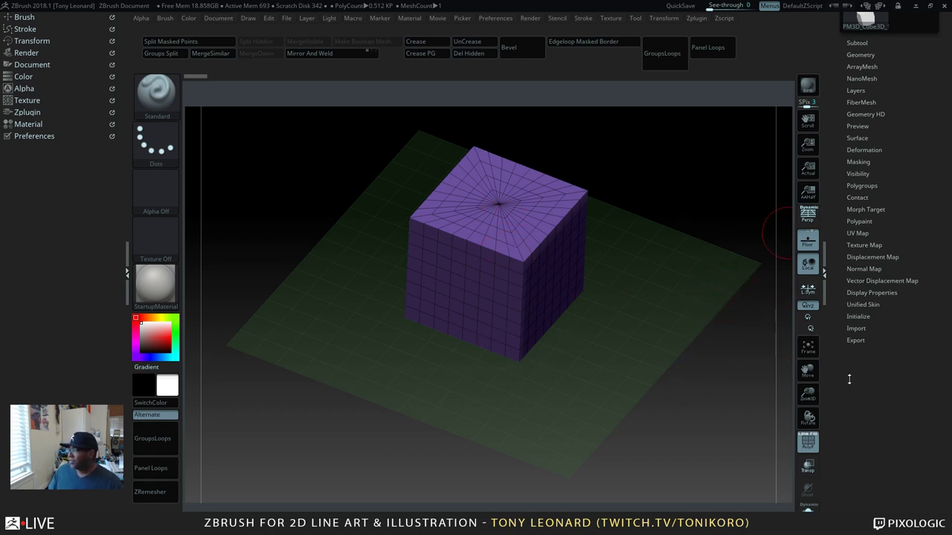
drag(849, 378, 847, 323)
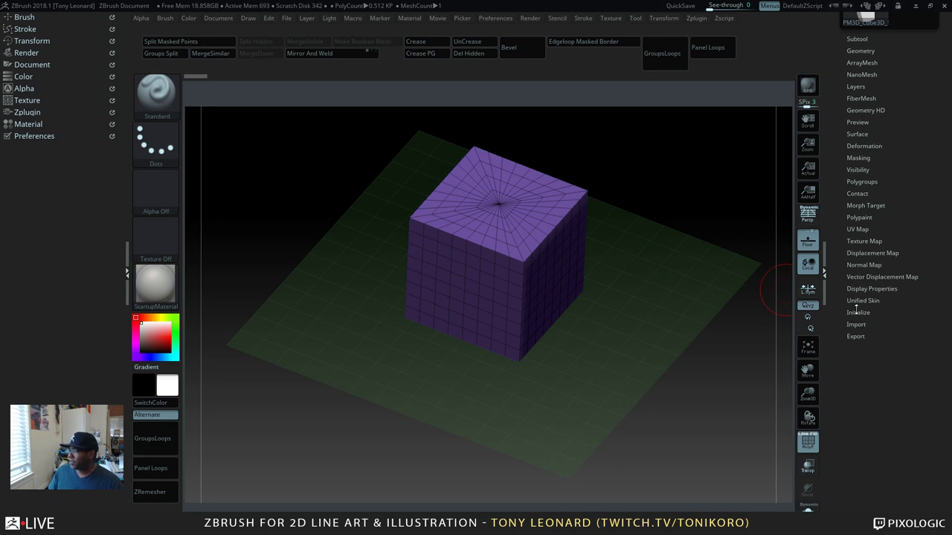
click(856, 312)
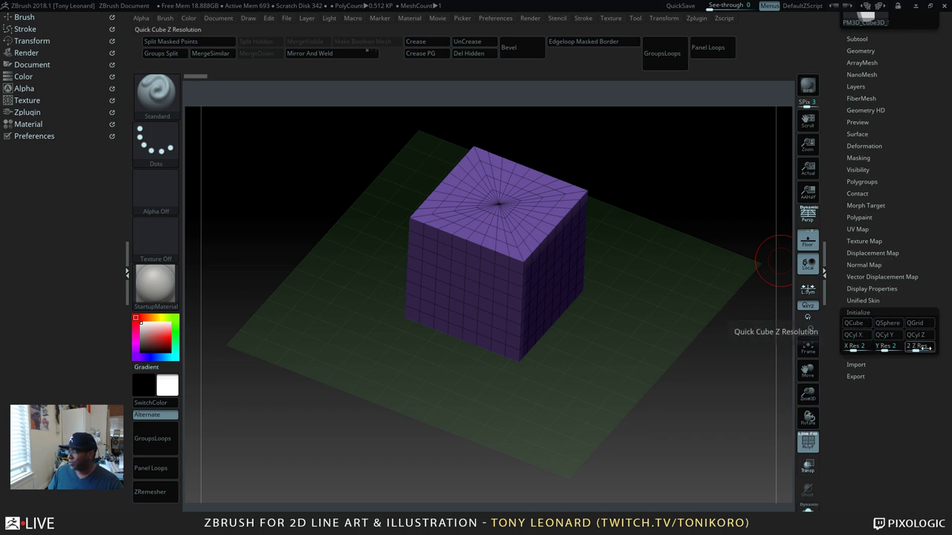
click(854, 323)
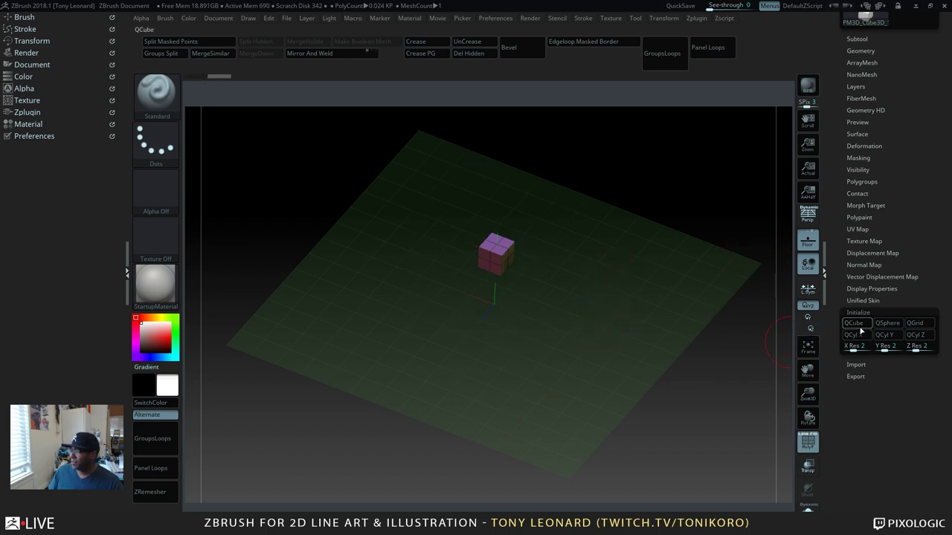
drag(535, 272, 615, 338)
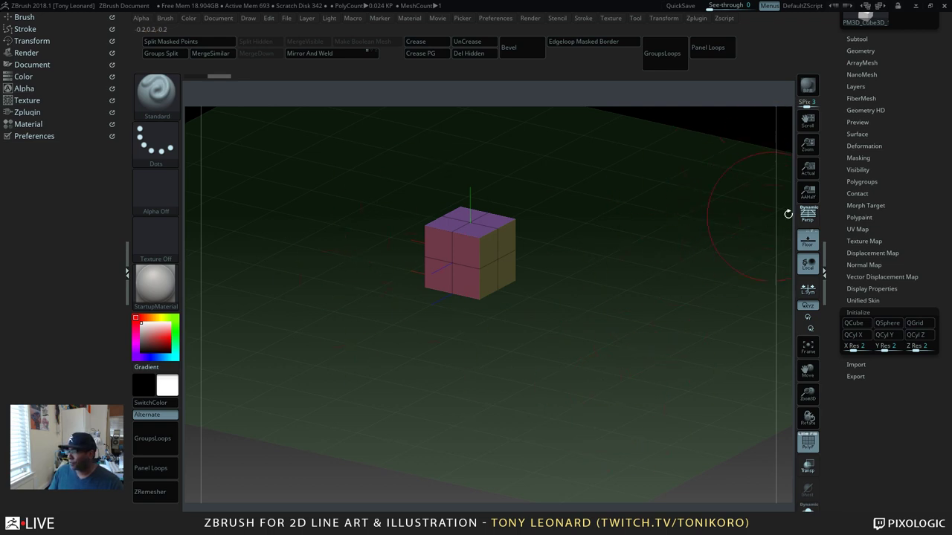
click(813, 251)
drag(526, 336, 543, 334)
click(807, 250)
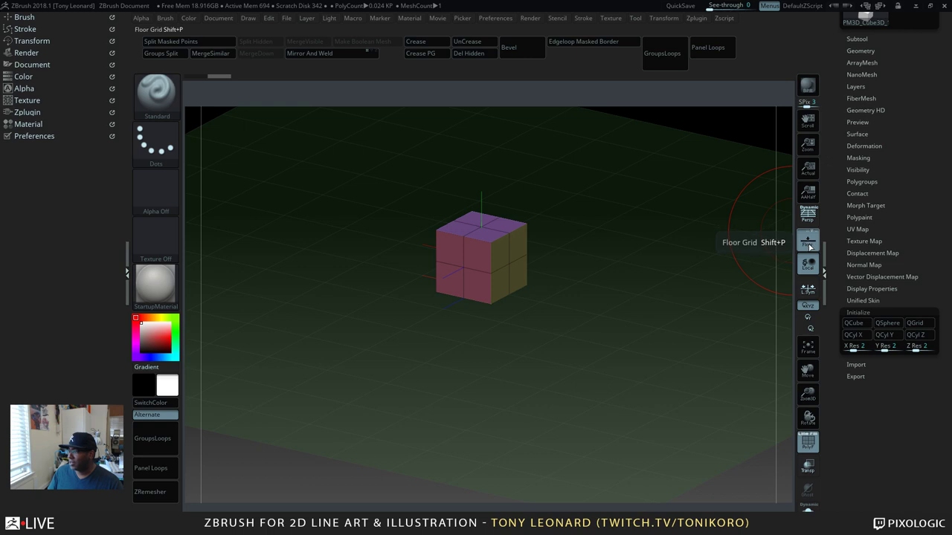
Step: Reduce the brush size, examine the cube from several angles, and hide the floor grid
drag(631, 340, 629, 352)
ctrl+right_drag(629, 353, 639, 394)
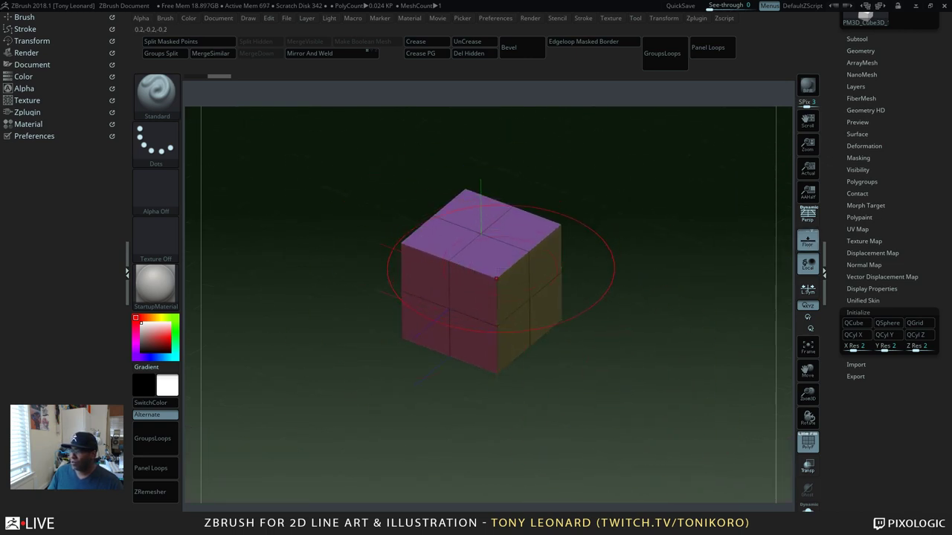
key(s)
drag(493, 269, 483, 272)
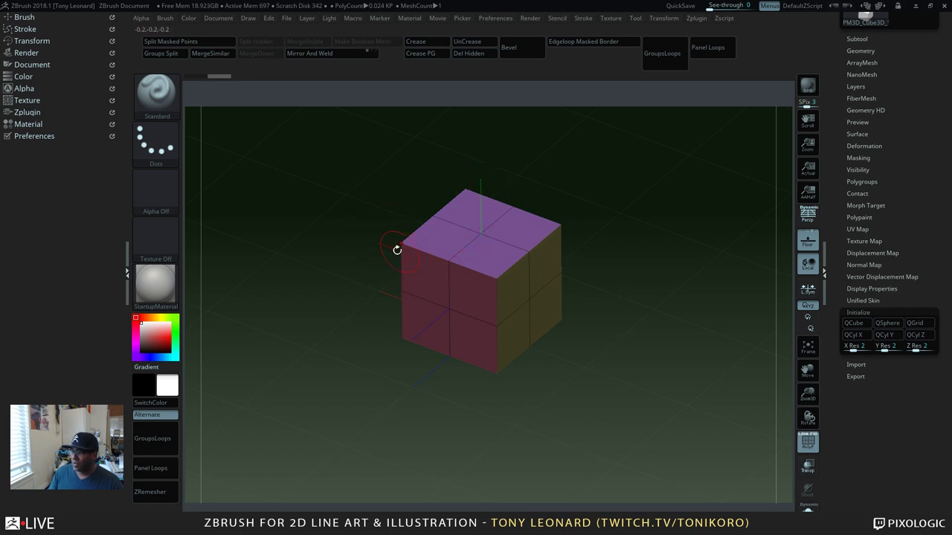
shift+drag(629, 357, 647, 368)
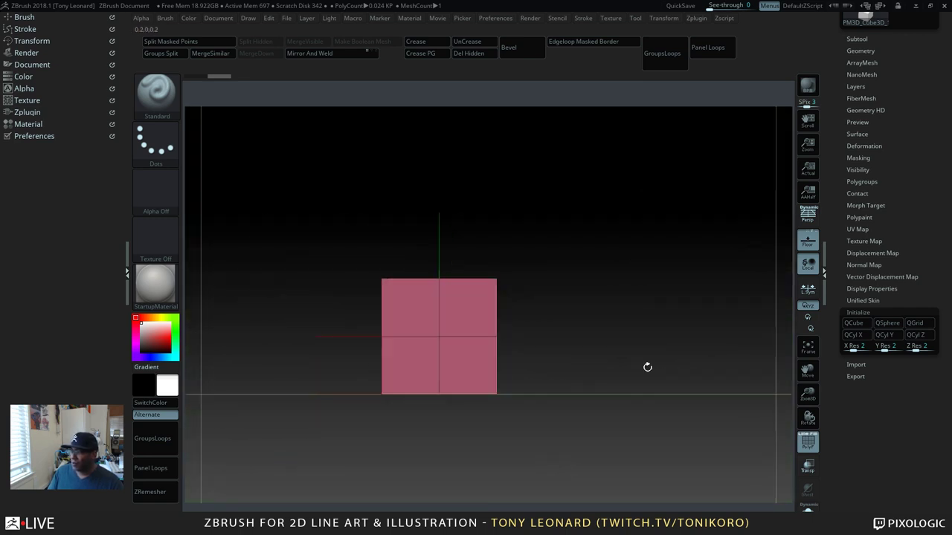
drag(617, 331, 628, 385)
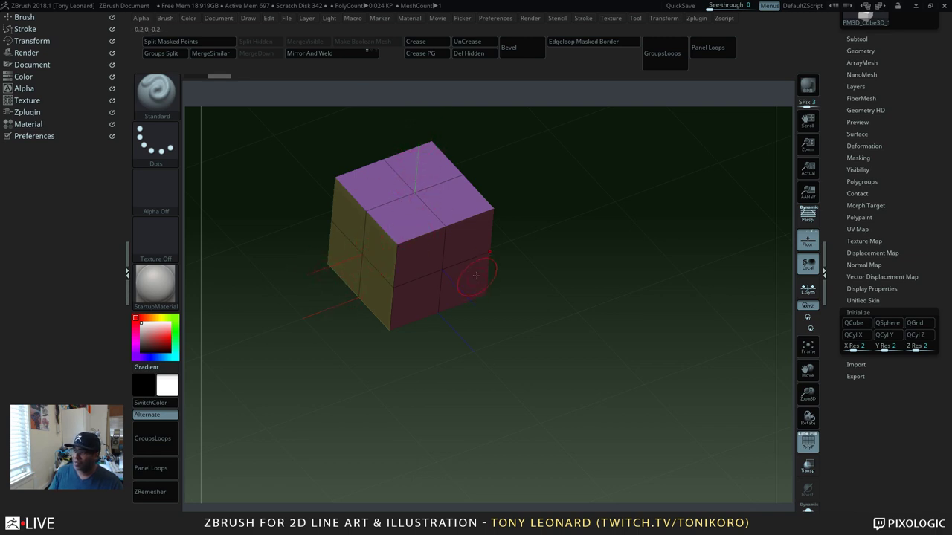
mouse_move(544, 263)
mouse_down()
mouse_move(581, 341)
mouse_move(716, 402)
mouse_move(712, 394)
mouse_up()
click(808, 240)
Step: Choose the ZModeler brush for editing the cube
key(b)
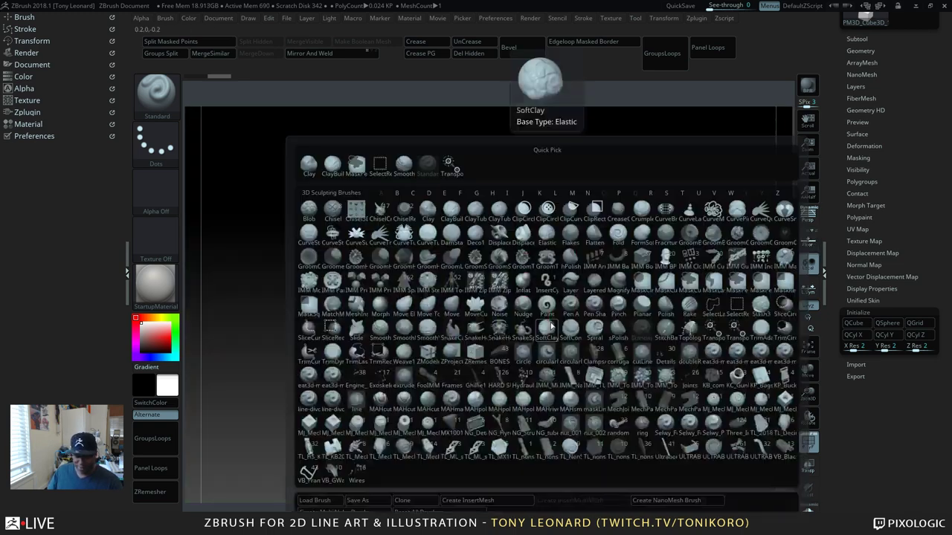
key(z)
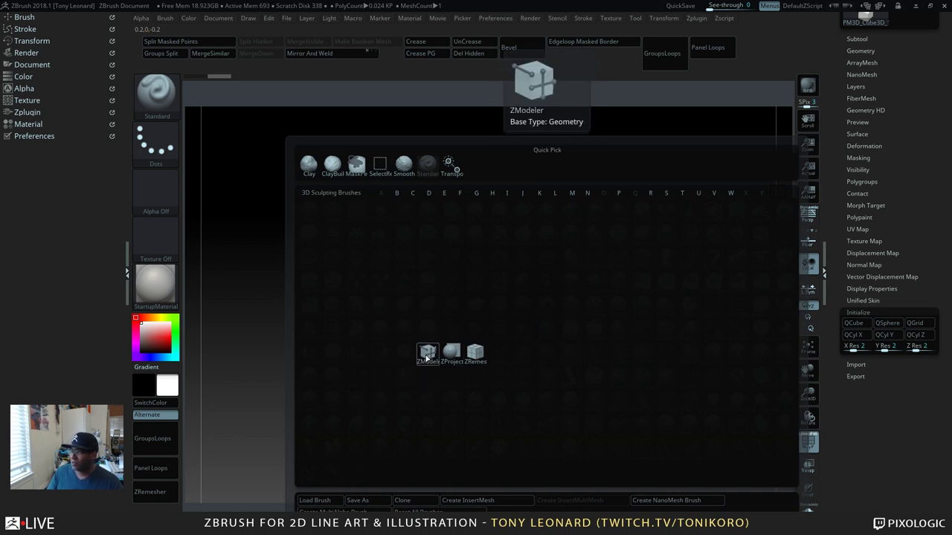
click(427, 358)
drag(669, 212, 656, 371)
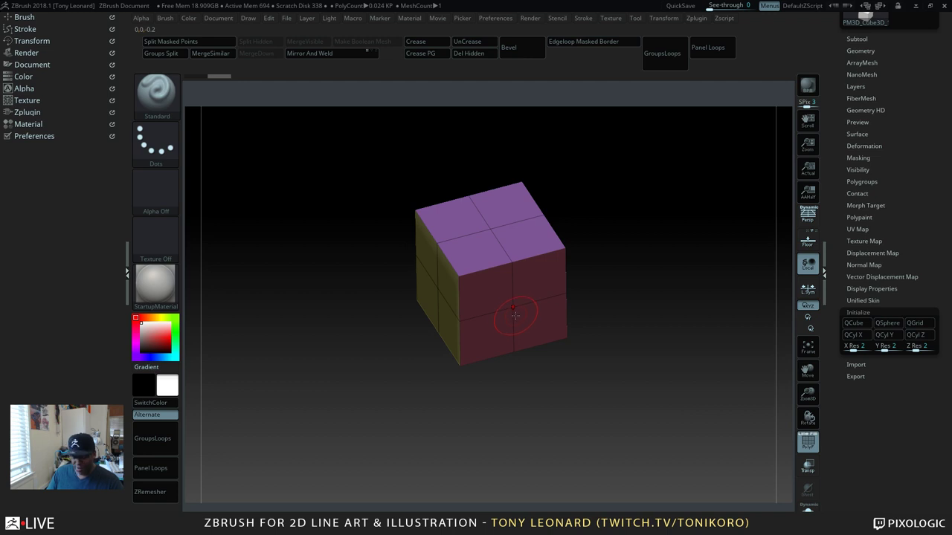
key(space)
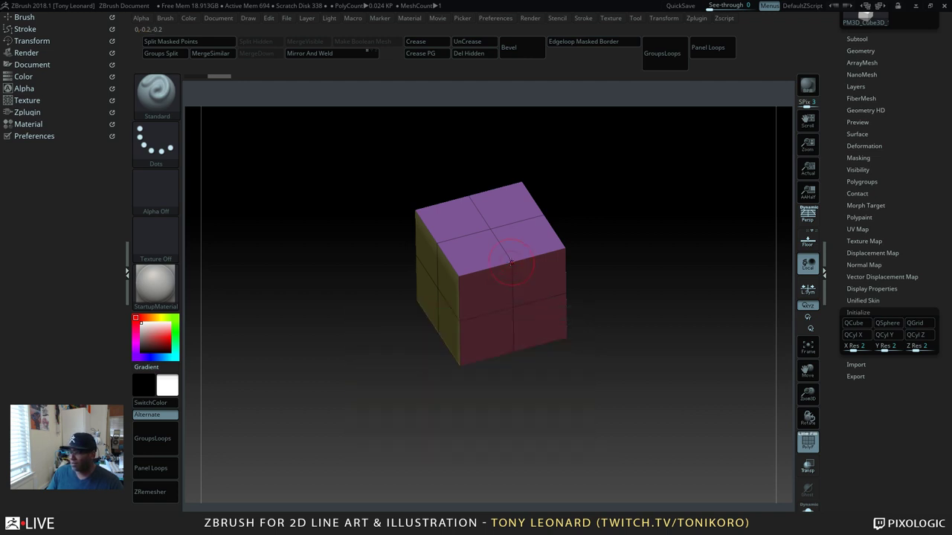
mouse_move(578, 245)
mouse_down()
mouse_move(603, 255)
mouse_move(513, 262)
mouse_up()
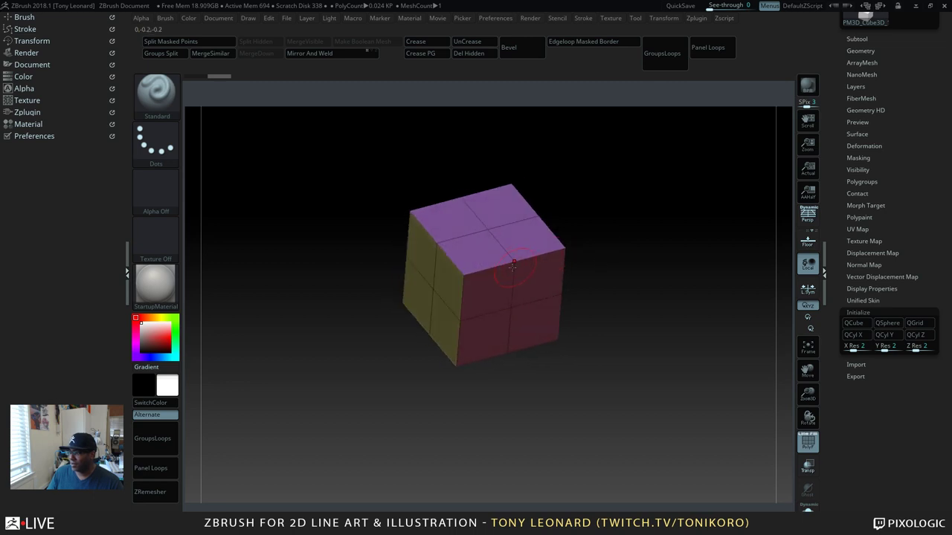
key(space)
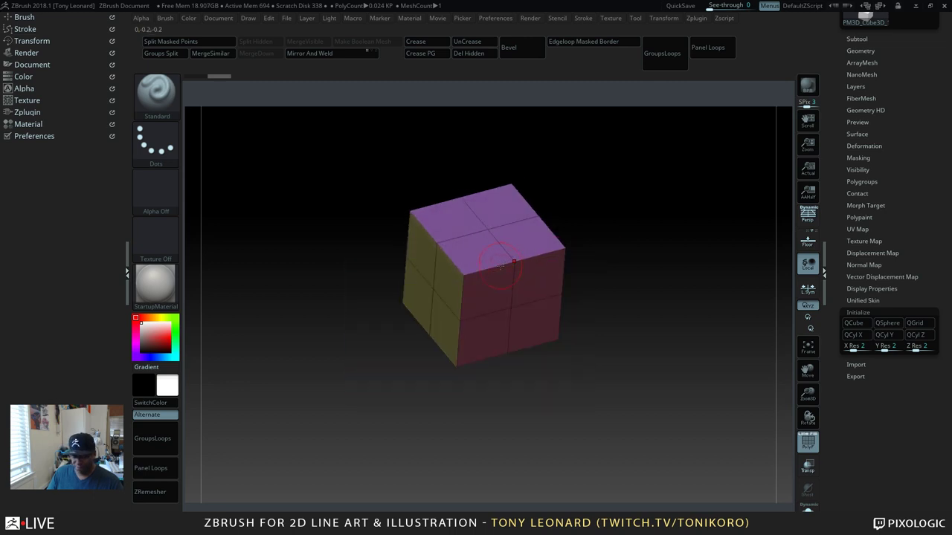
key(b)
click(382, 351)
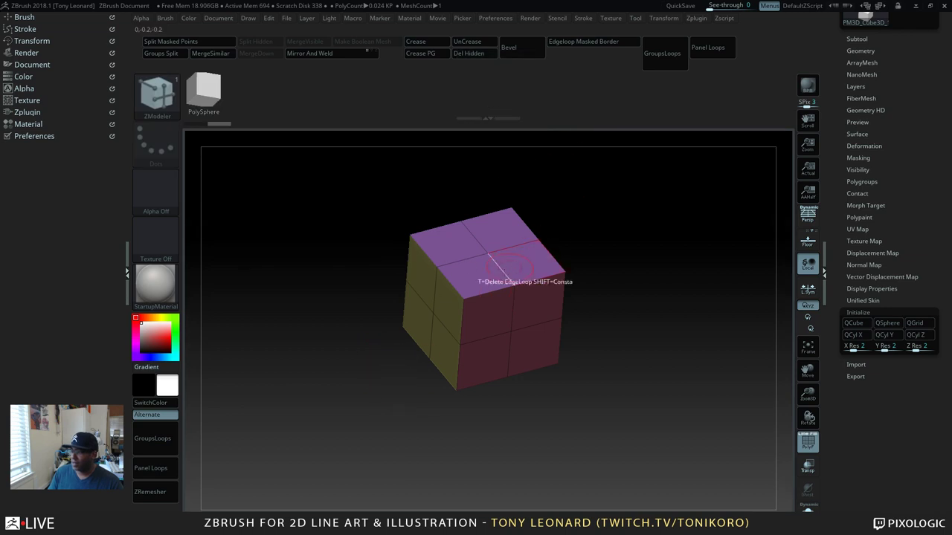
Step: Examine which ZModeler actions apply to the cube's edges and faces
key(space)
click(497, 282)
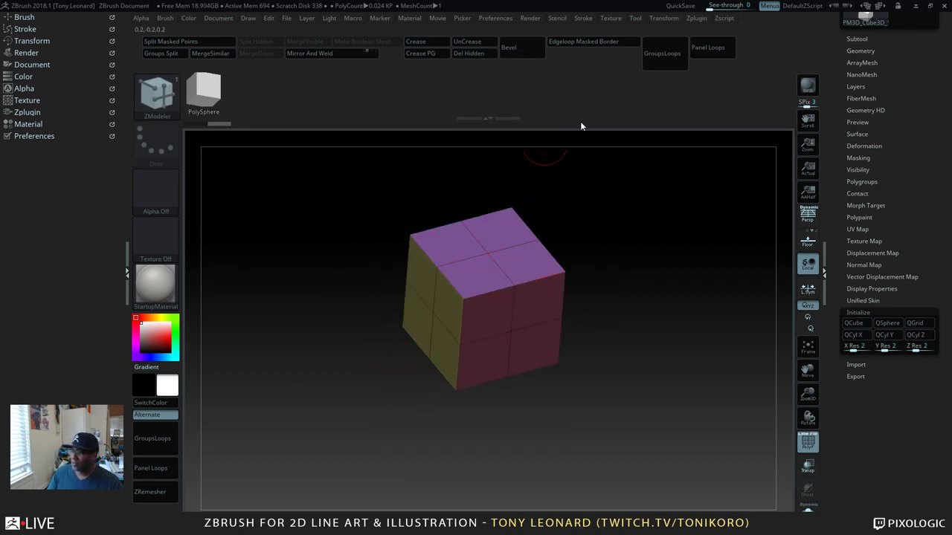
drag(545, 156, 484, 187)
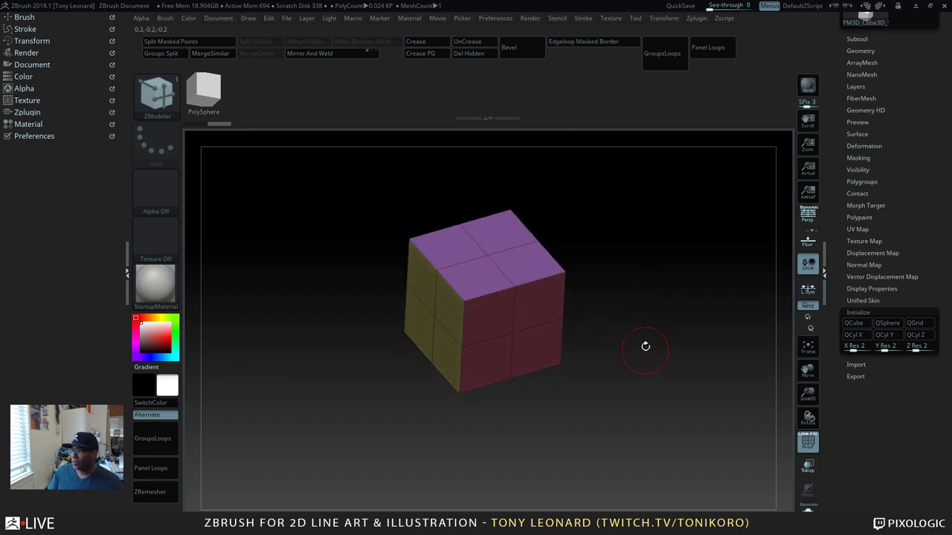
drag(646, 346, 625, 353)
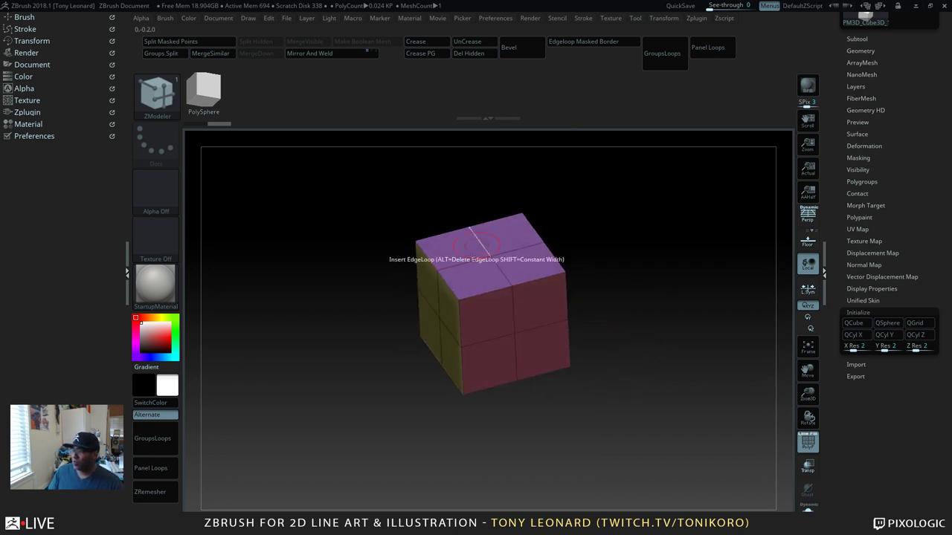
right_click(487, 319)
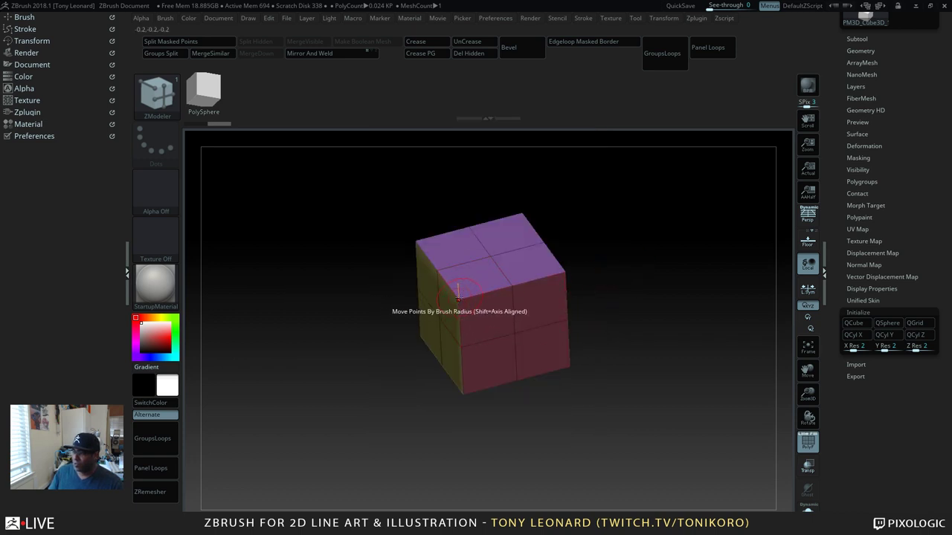
Step: Examine the ZModeler actions available for the cube's points and edges, and inspect the cube from other angles
key(space)
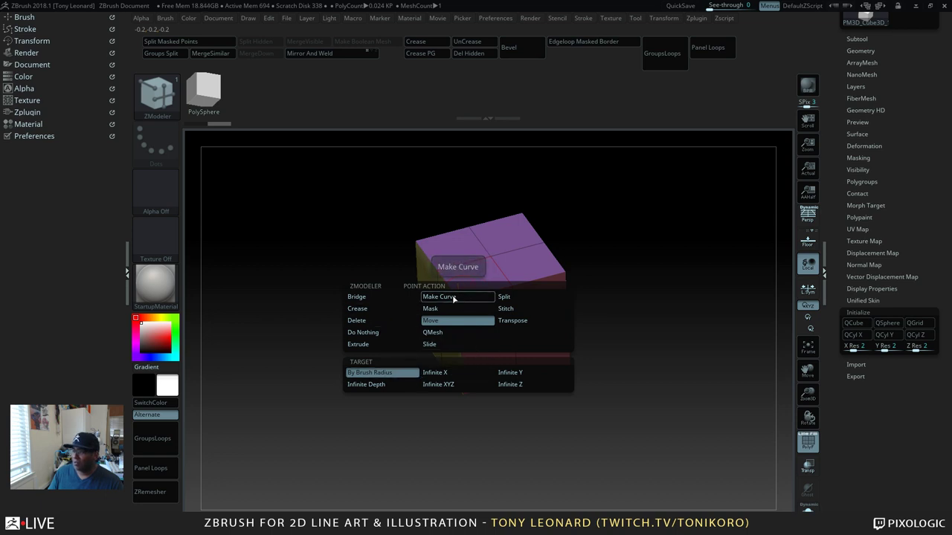
click(432, 333)
key(space)
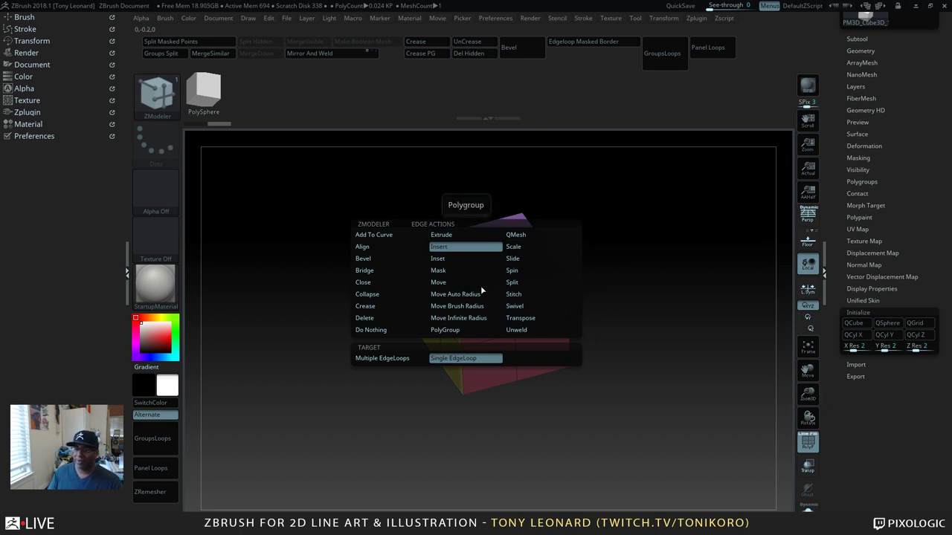
drag(617, 249, 674, 391)
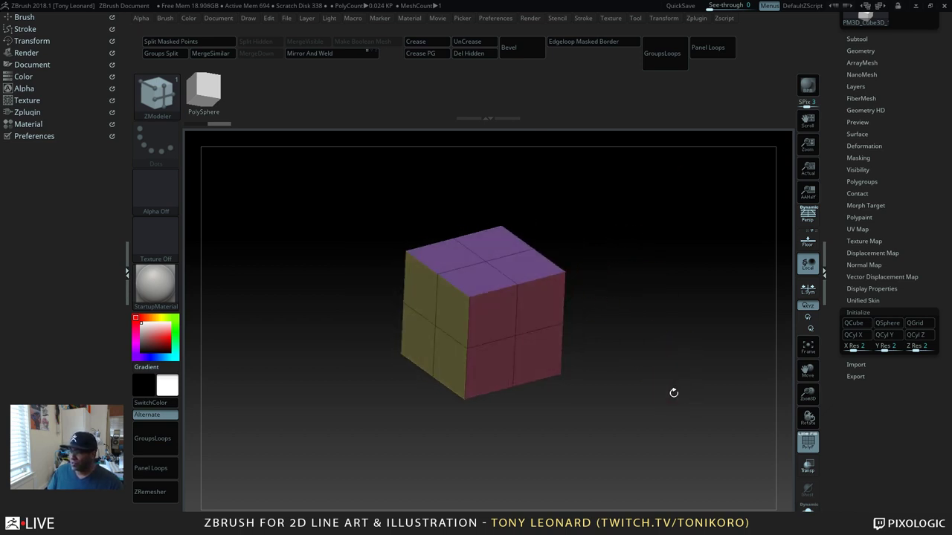
mouse_move(644, 357)
mouse_down()
mouse_move(707, 388)
mouse_move(681, 348)
mouse_move(711, 325)
mouse_move(669, 395)
mouse_move(662, 357)
mouse_up()
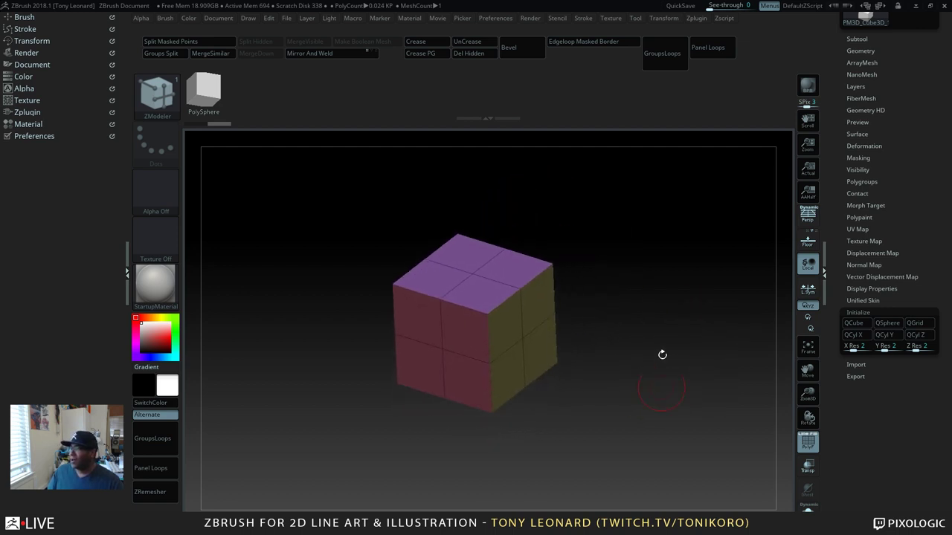
click(425, 202)
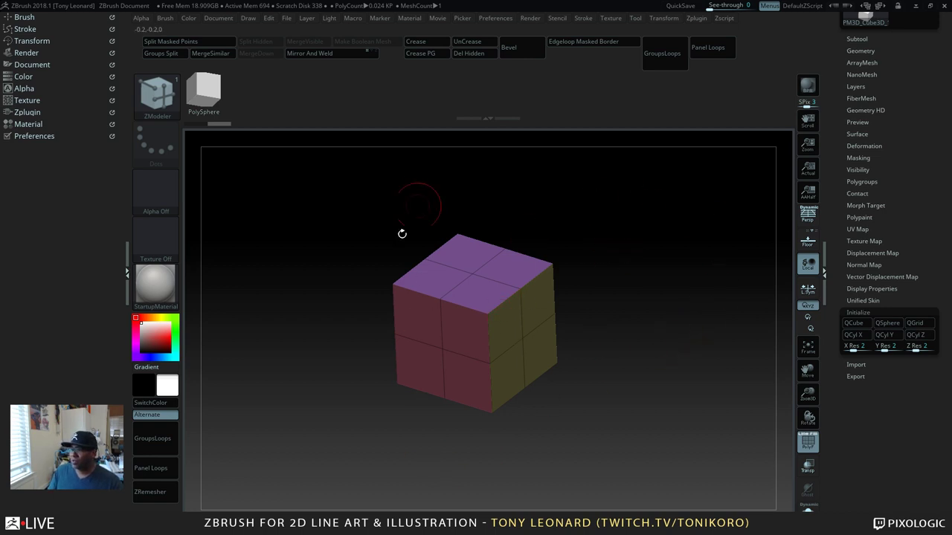
click(355, 199)
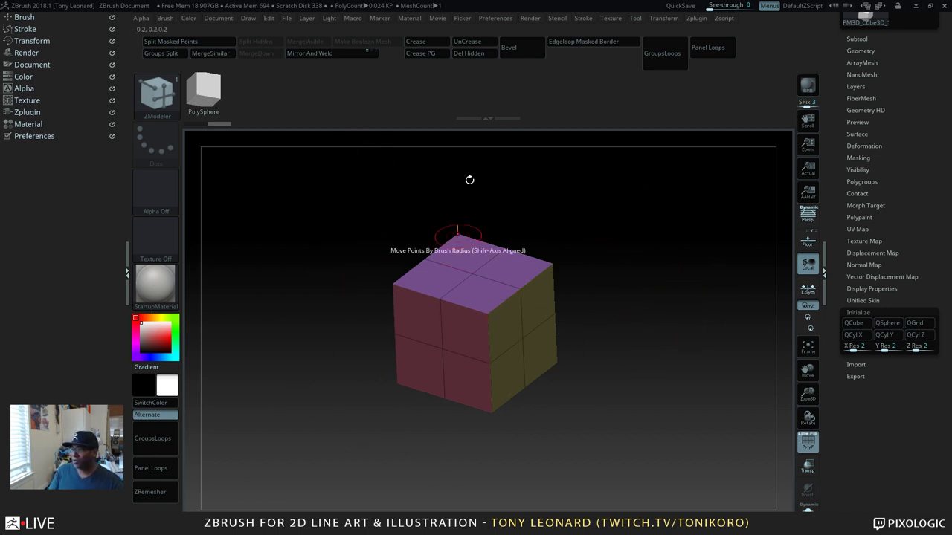
Step: Switch to Blender
key(alt+Tab)
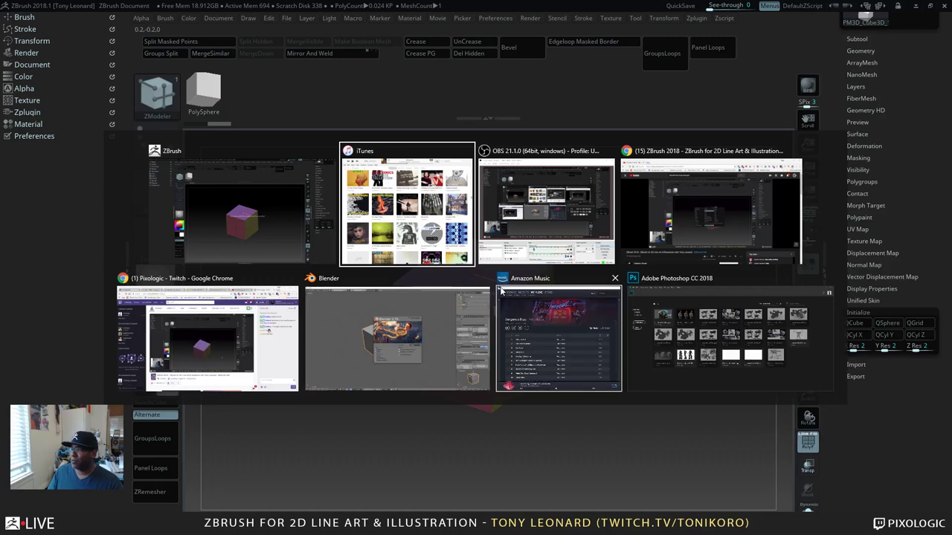
key(Tab)
key(Tab)
key(Tab)
key(Tab)
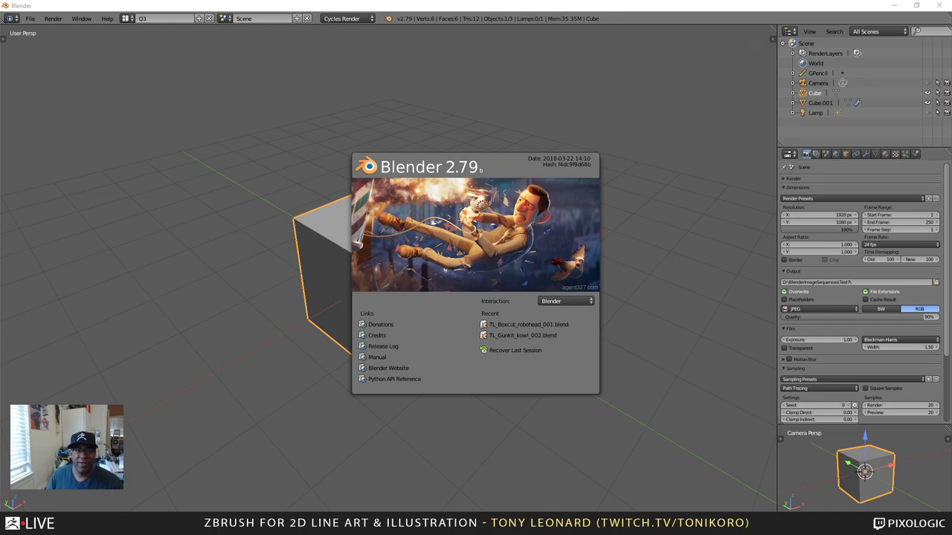
Step: Bring up the browser with the masterXeon1001 Gumroad page, read the Hard Ops add-on description, and move the browser away
drag(208, 325, 224, 54)
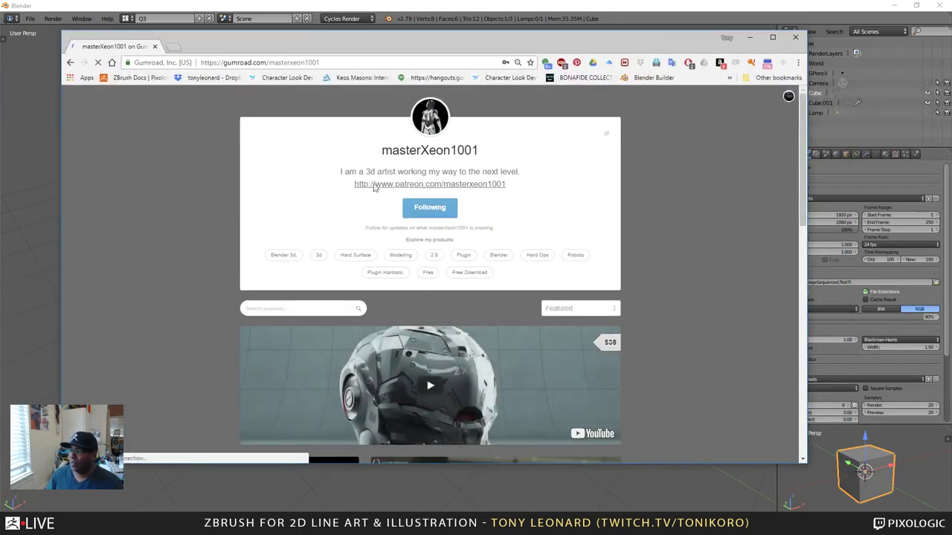
scroll(461, 245, down, 5)
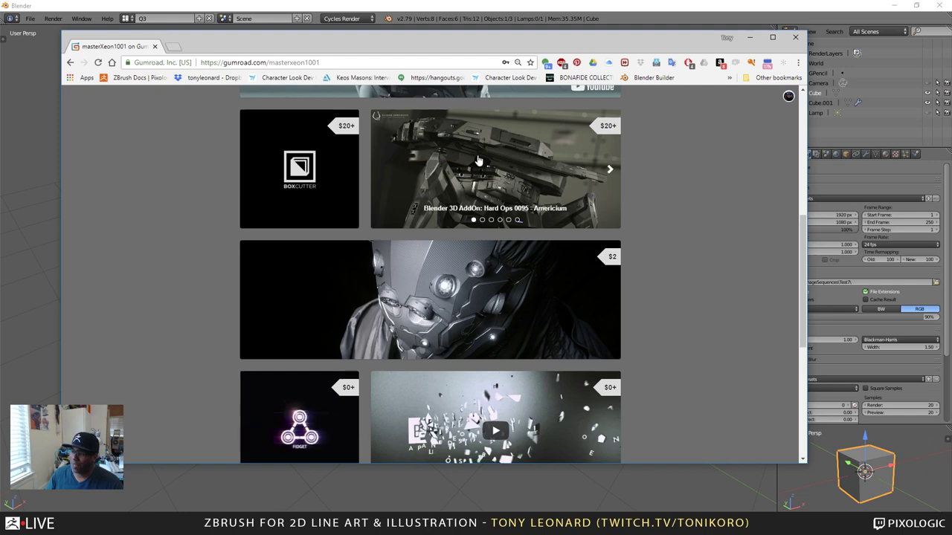
click(496, 184)
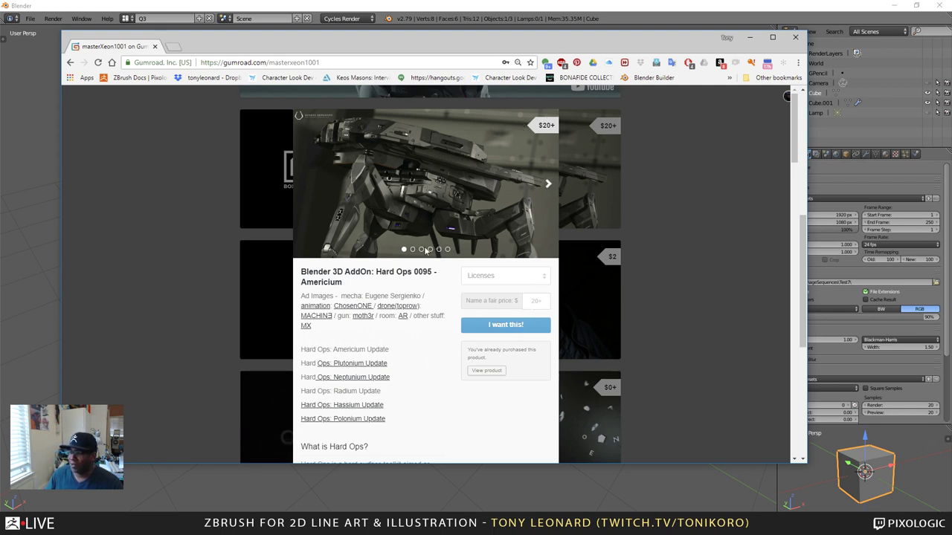
scroll(409, 238, down, 5)
scroll(410, 292, down, 8)
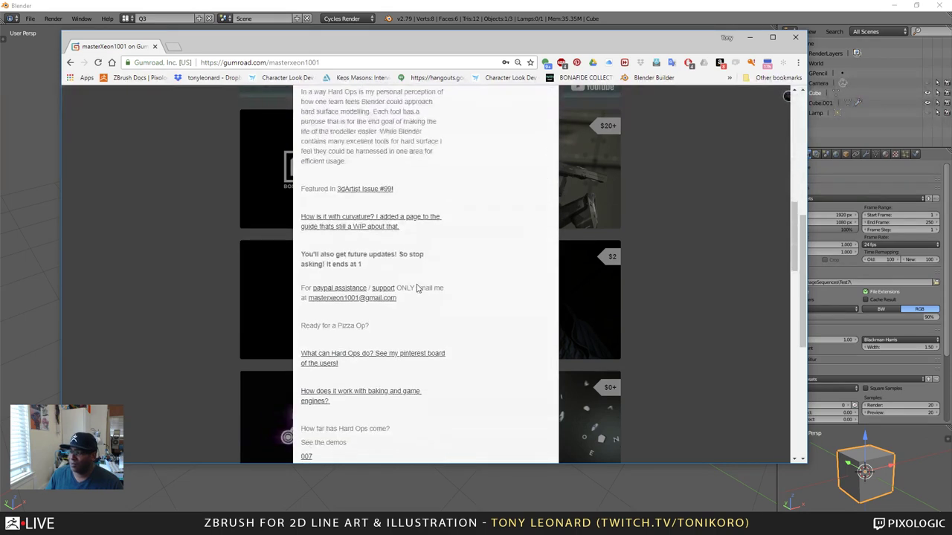
scroll(410, 291, up, 13)
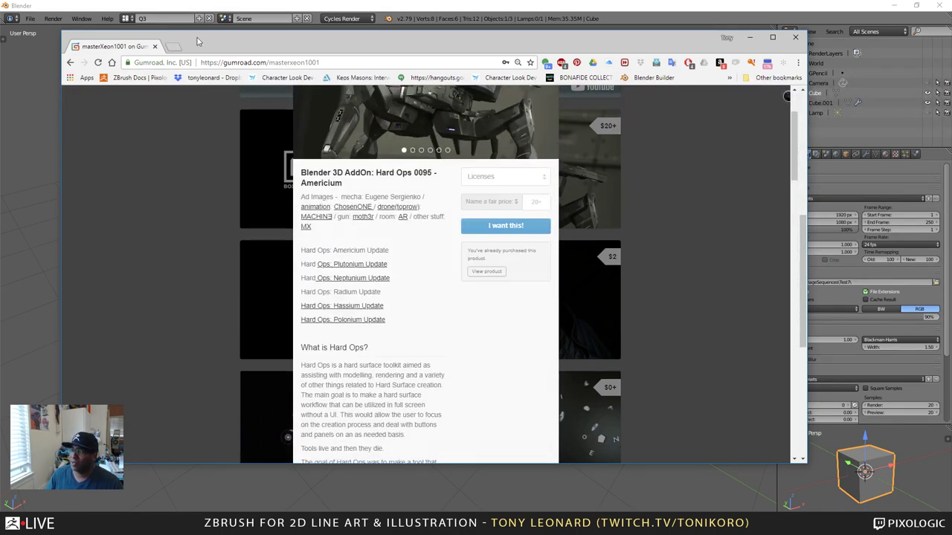
drag(130, 49, 0, 138)
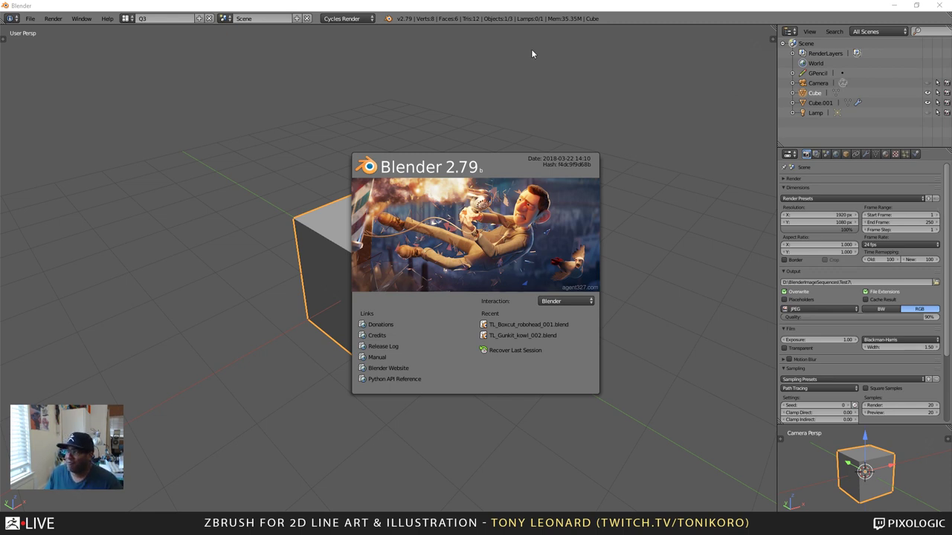
Step: Open the recent file TL_Boxcut_robohead_001.blend and examine the robot model from several angles
click(733, 6)
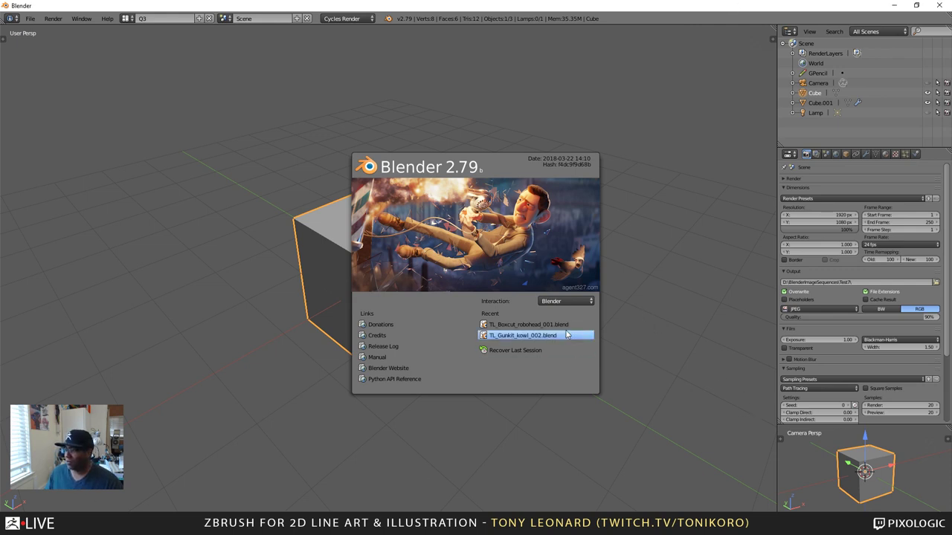
click(528, 325)
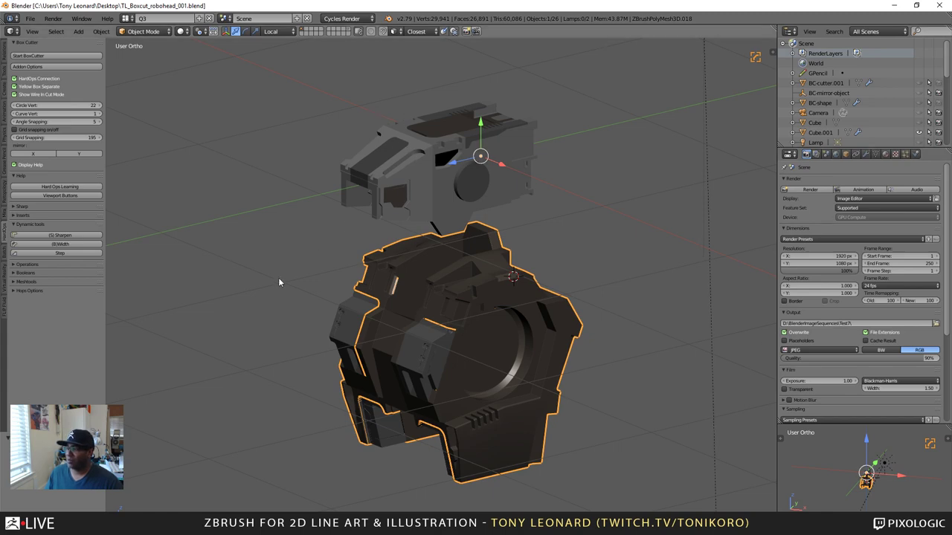
middle_drag(279, 282, 457, 333)
middle_drag(623, 319, 552, 391)
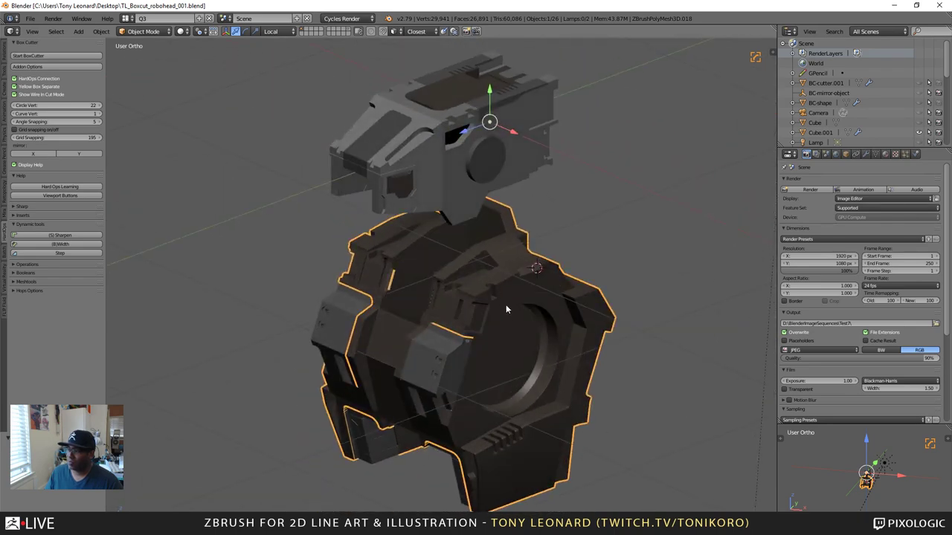
middle_drag(711, 258, 658, 343)
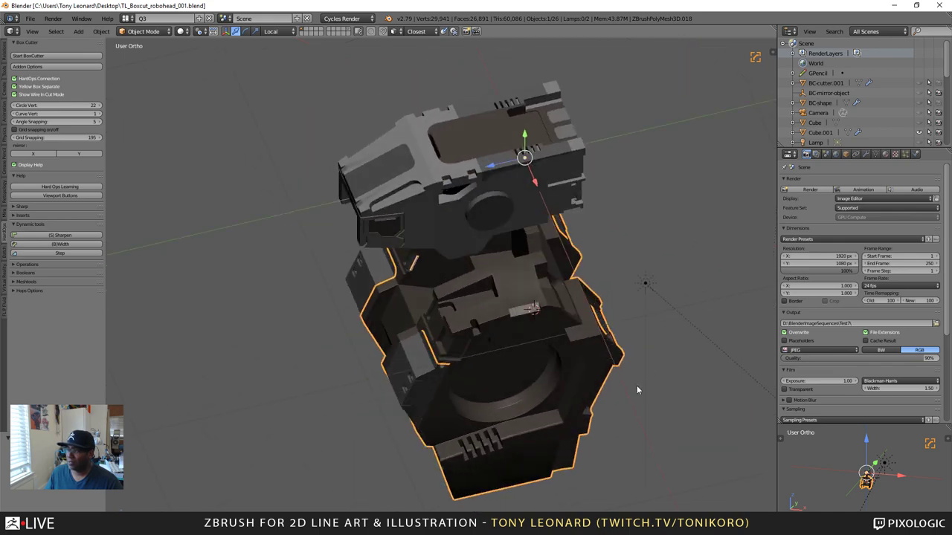
middle_drag(637, 387, 670, 353)
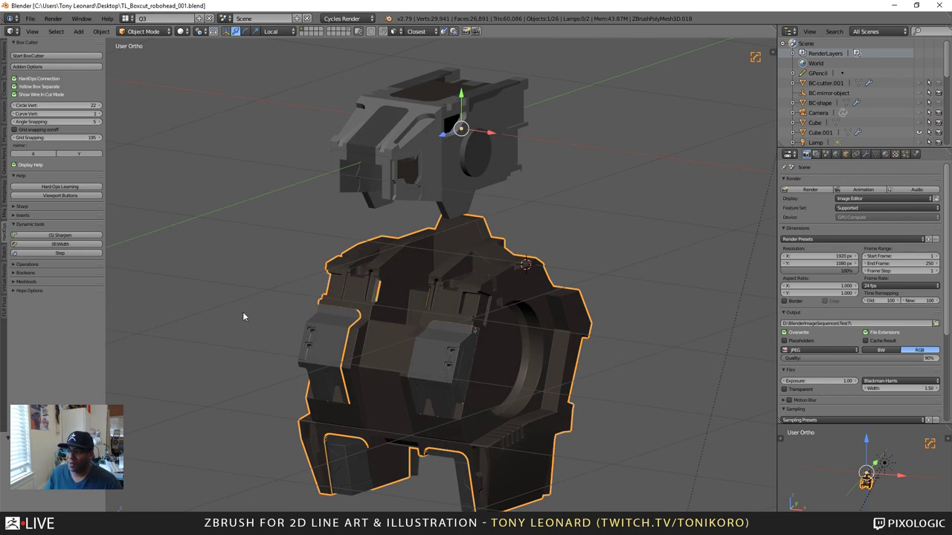
middle_drag(592, 420, 547, 422)
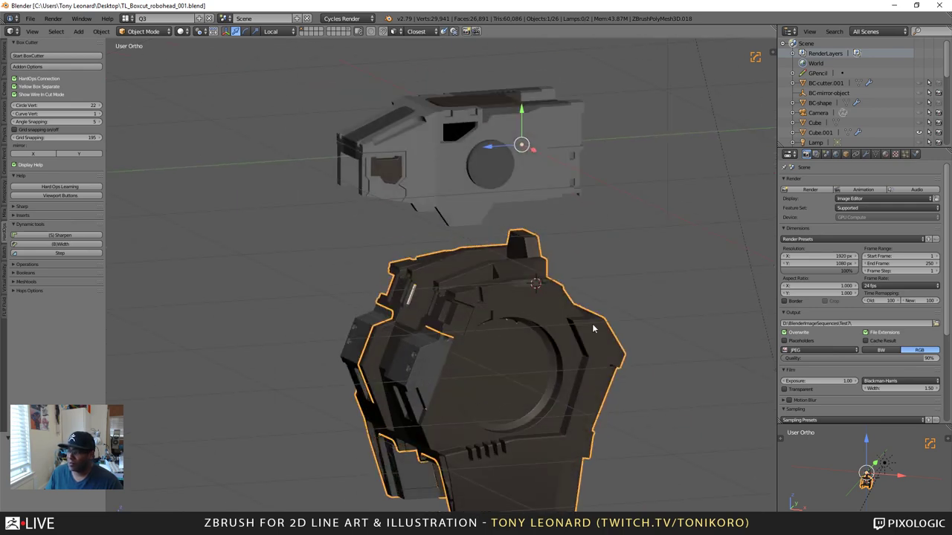
middle_drag(665, 344, 720, 357)
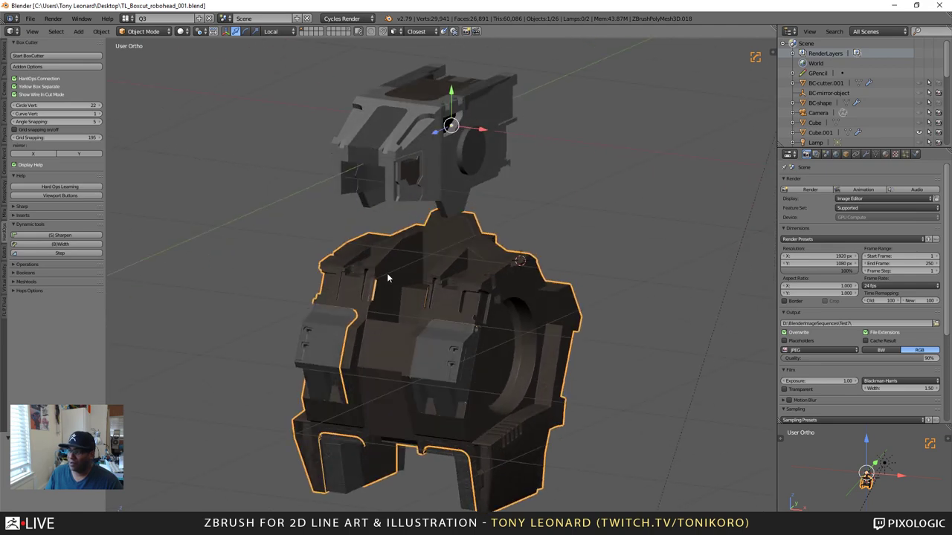
middle_drag(604, 416, 610, 440)
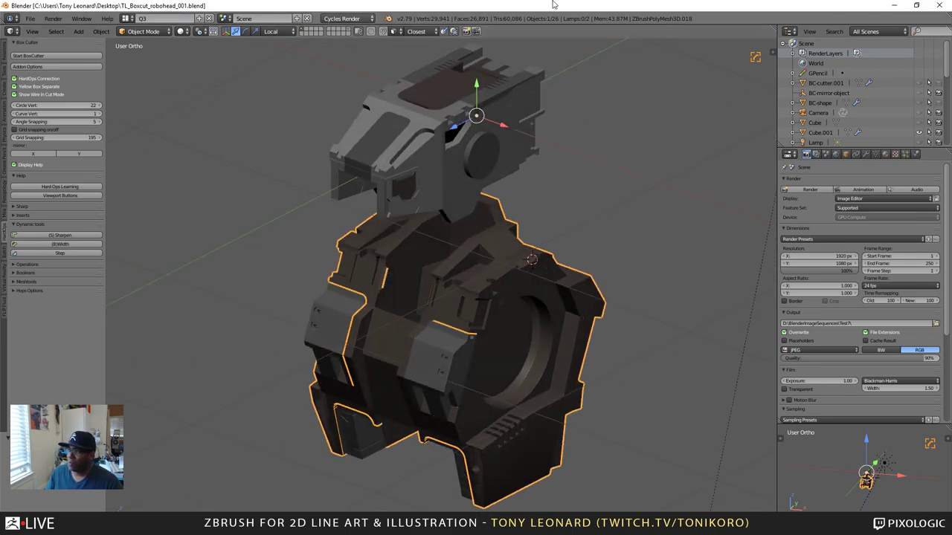
Step: Return to ZBrush, switching between the Blender robot model and the ZBrush cube to compare them
click(894, 6)
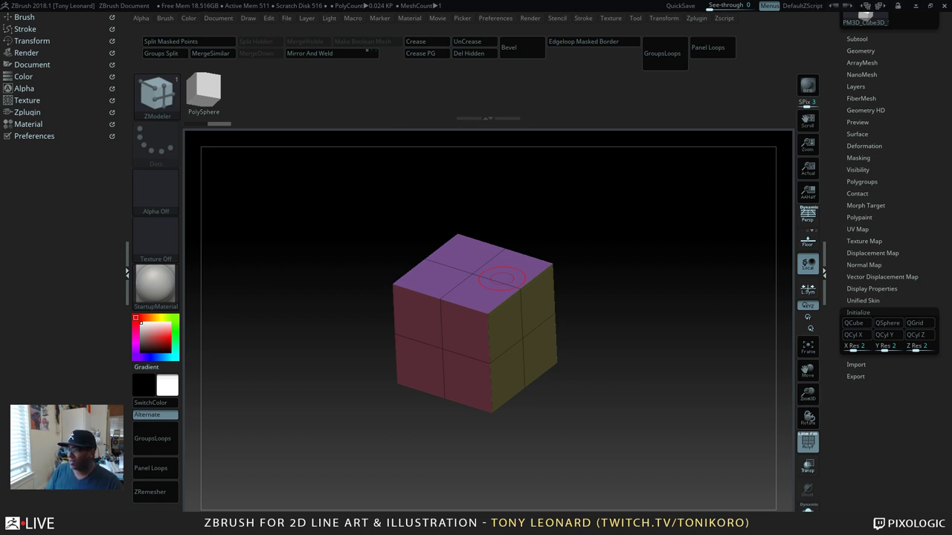
key(alt+Tab)
key(alt+Tab)
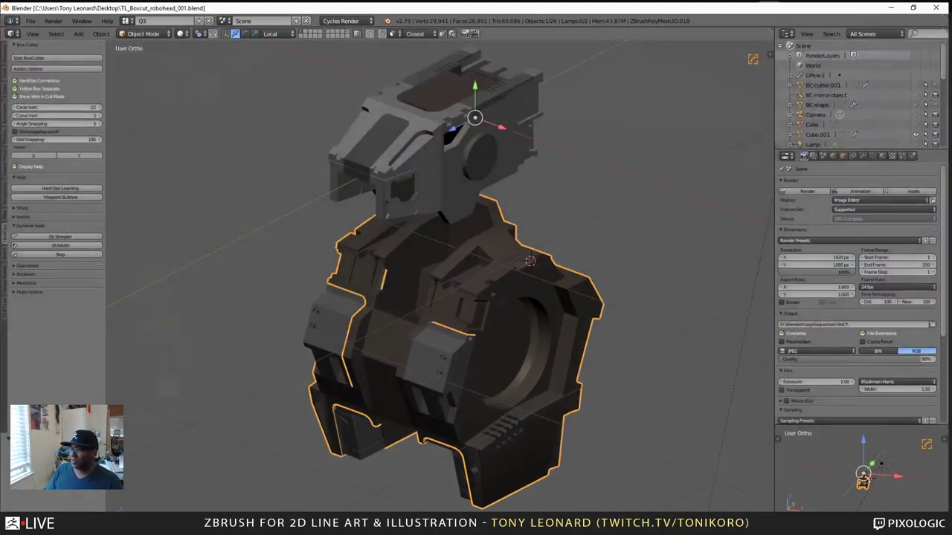
key(alt+Tab)
key(alt+Tab)
key(alt+Tab)
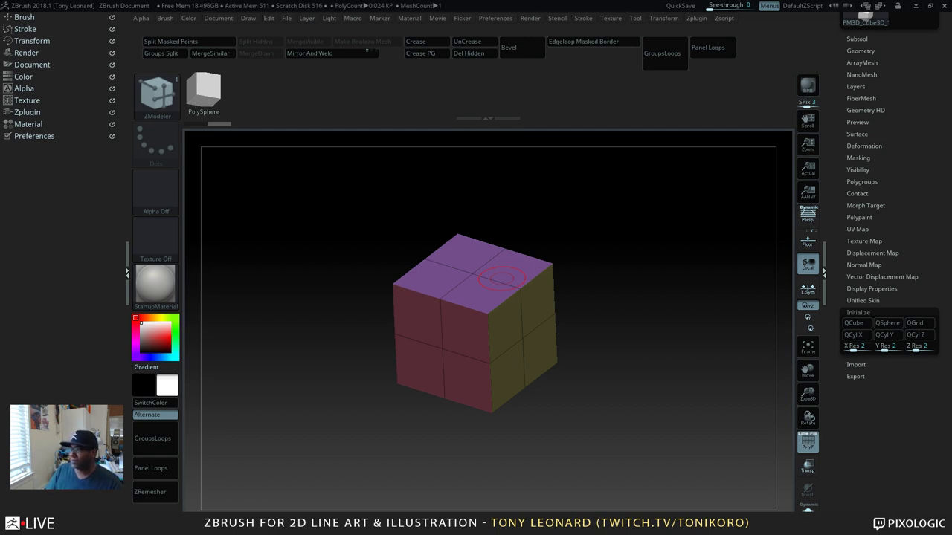
key(alt+Tab)
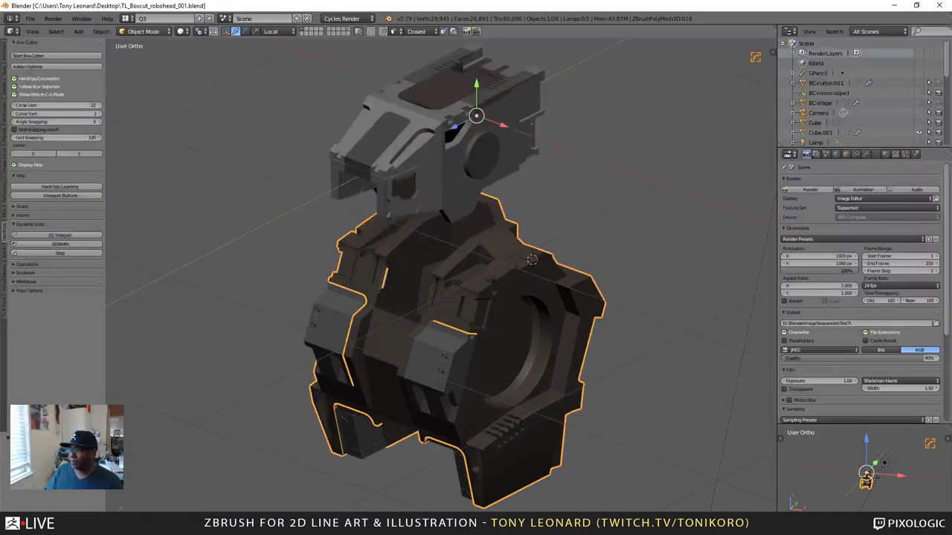
key(alt+Tab)
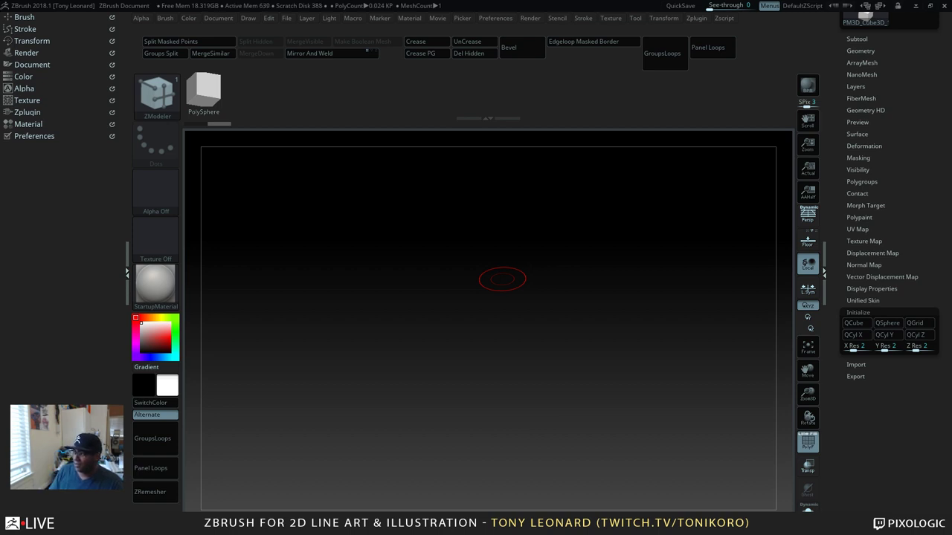
key(alt+Tab)
key(alt+Tab)
key(alt+Tab)
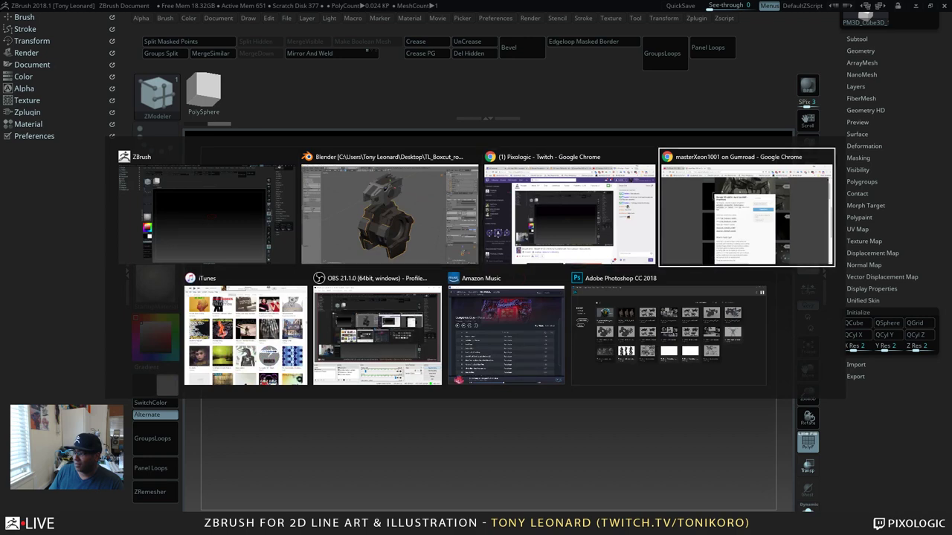
key(alt+Tab)
key(alt+Tab)
key(alt+Tab)
key(alt+Tab)
key(alt+Tab)
key(alt+Tab)
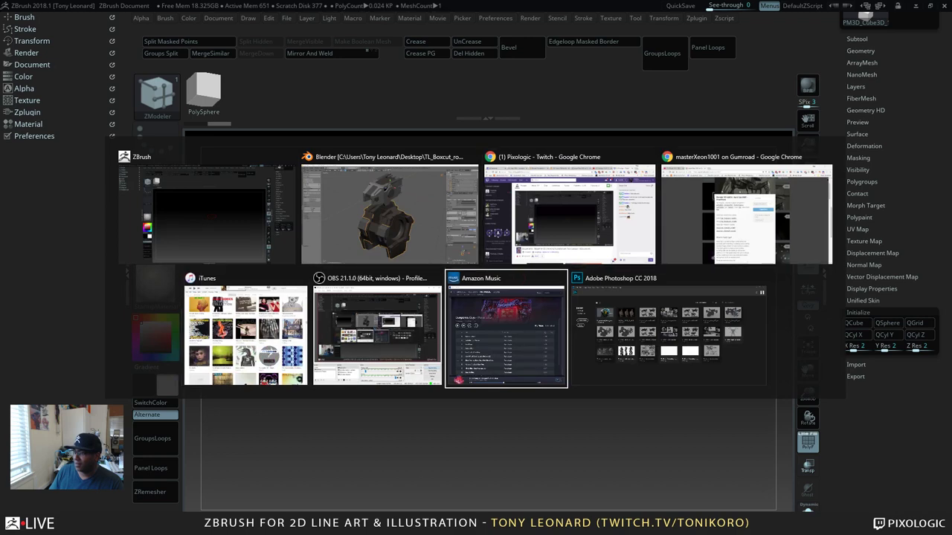
key(alt+Tab)
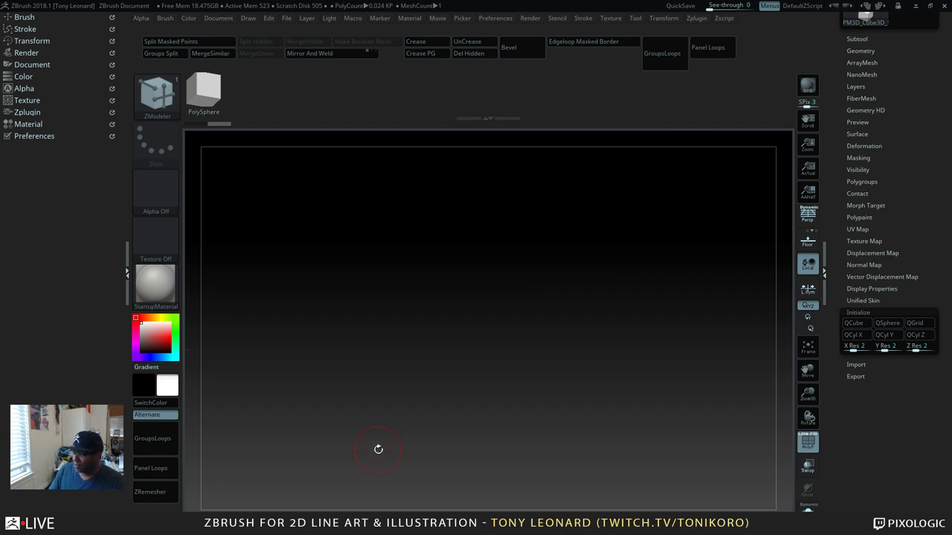
alt+drag(593, 304, 629, 304)
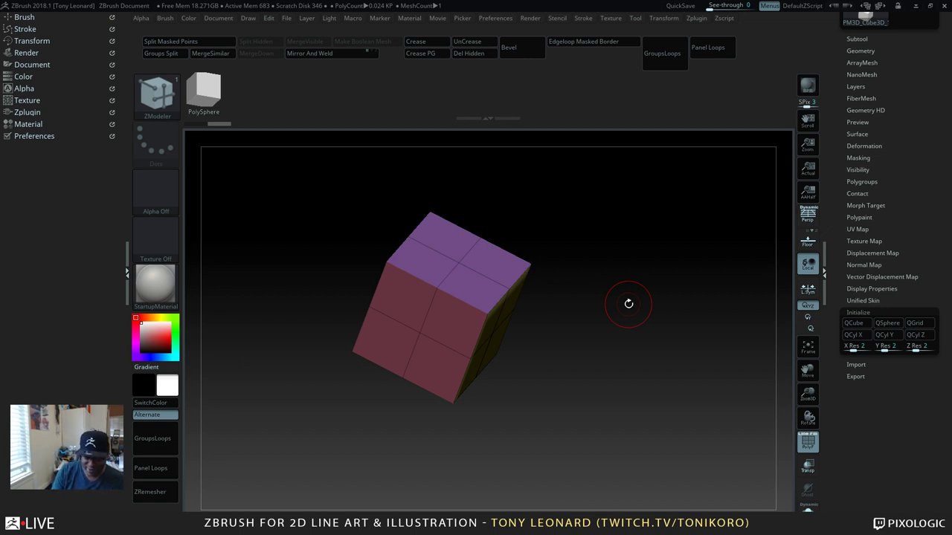
Step: Search Windows for "wacom", try to open Wacom Tablet Properties, and dismiss its dialog
key(super)
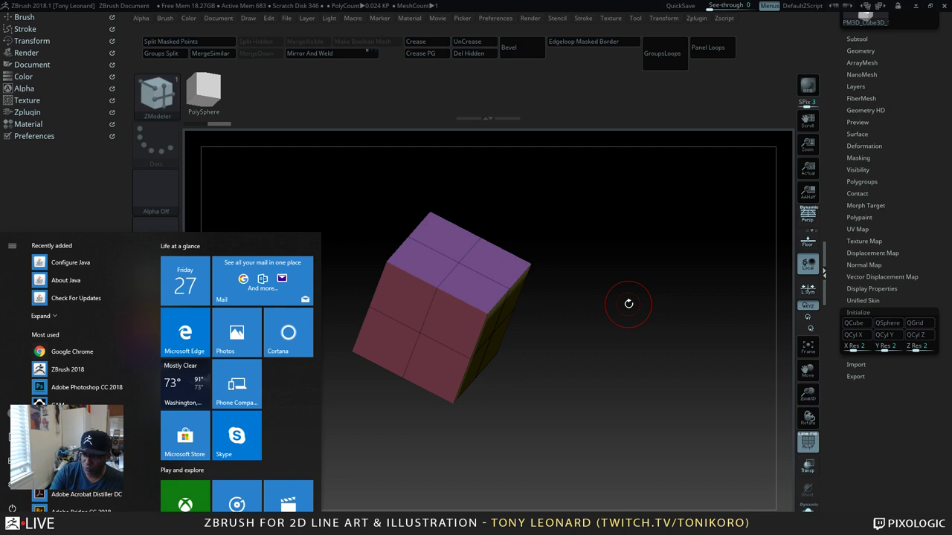
text(wacom)
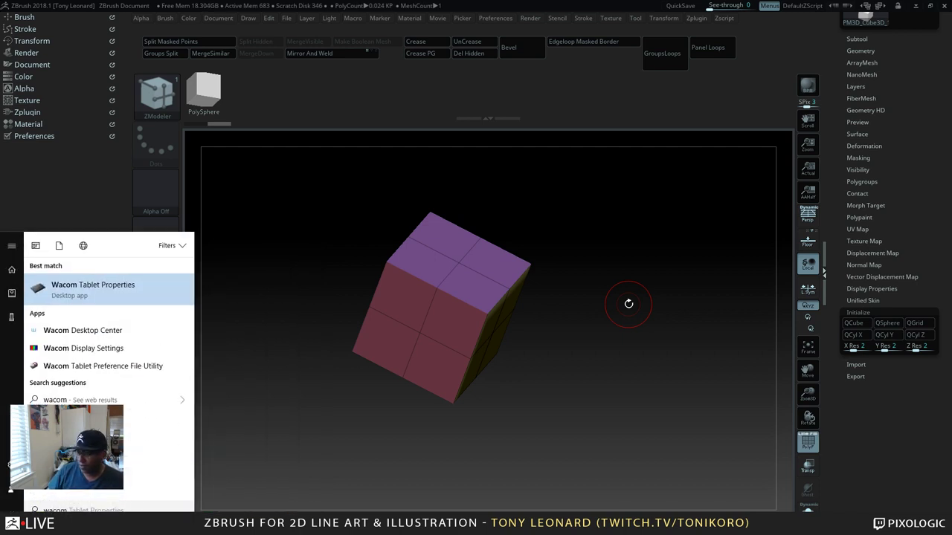
key(Return)
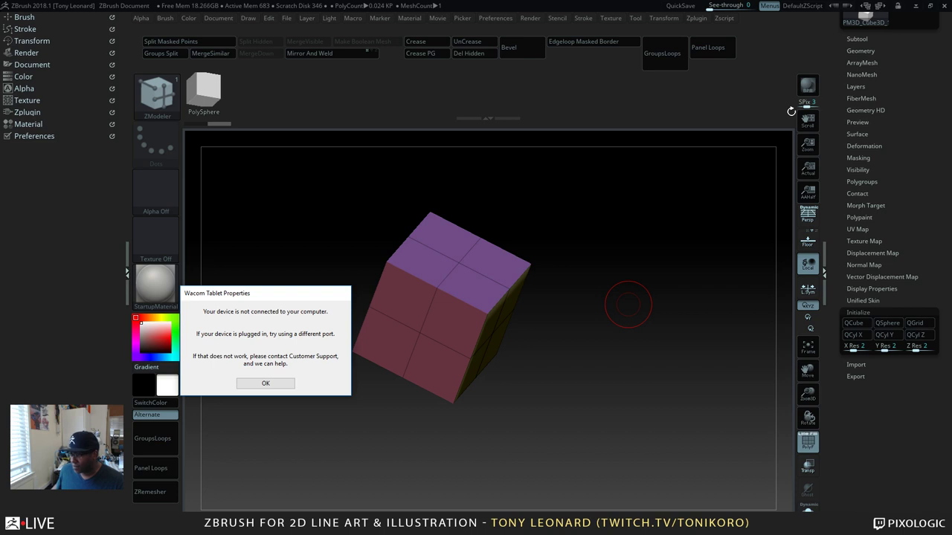
click(285, 382)
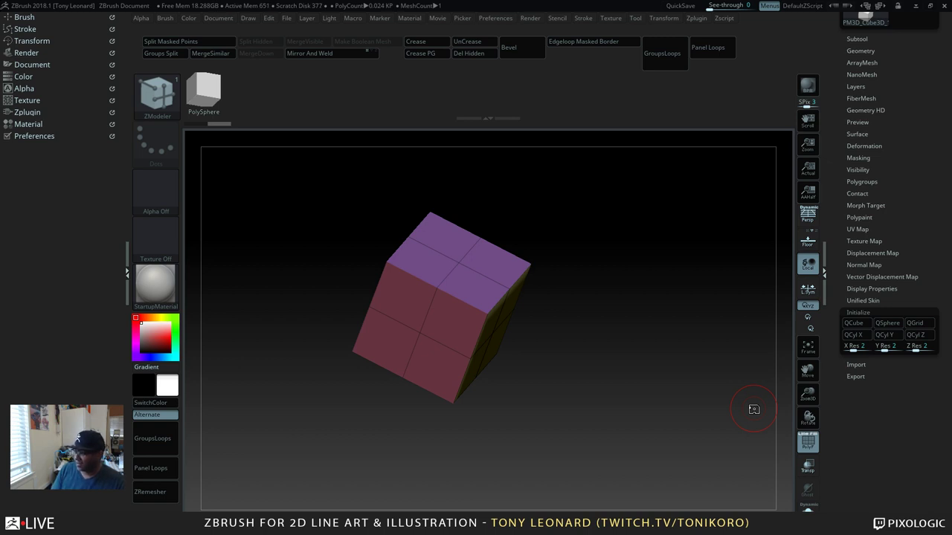
Step: Minimise ZBrush to bring the Blender robot model to the front
key(alt+Tab)
key(alt+Tab)
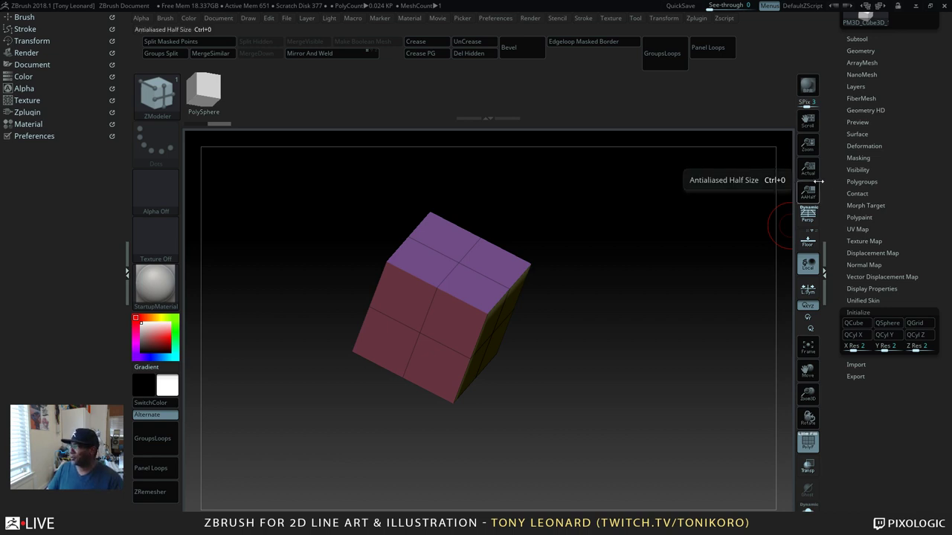
click(922, 8)
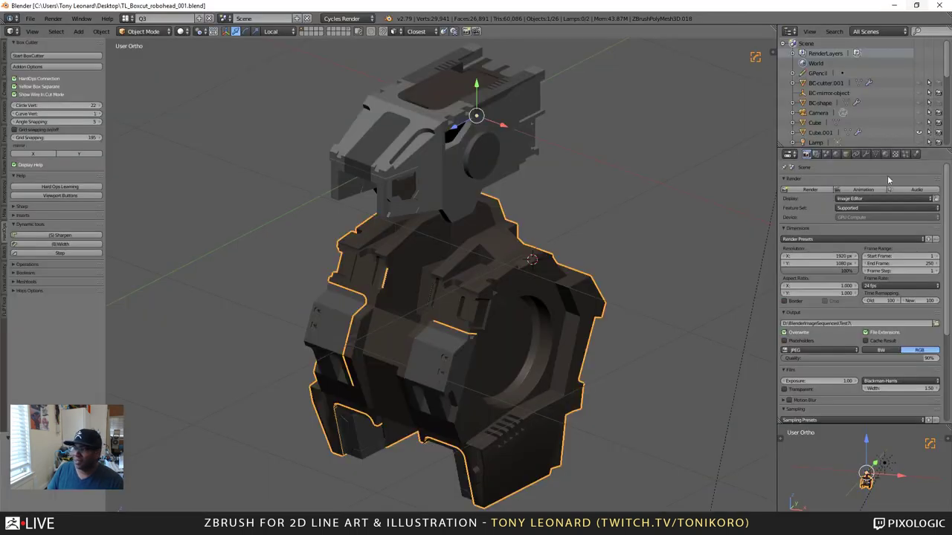
Step: Launch Task Manager from a Windows search for "tas" and move its window out of the way
key(super)
text(ta)
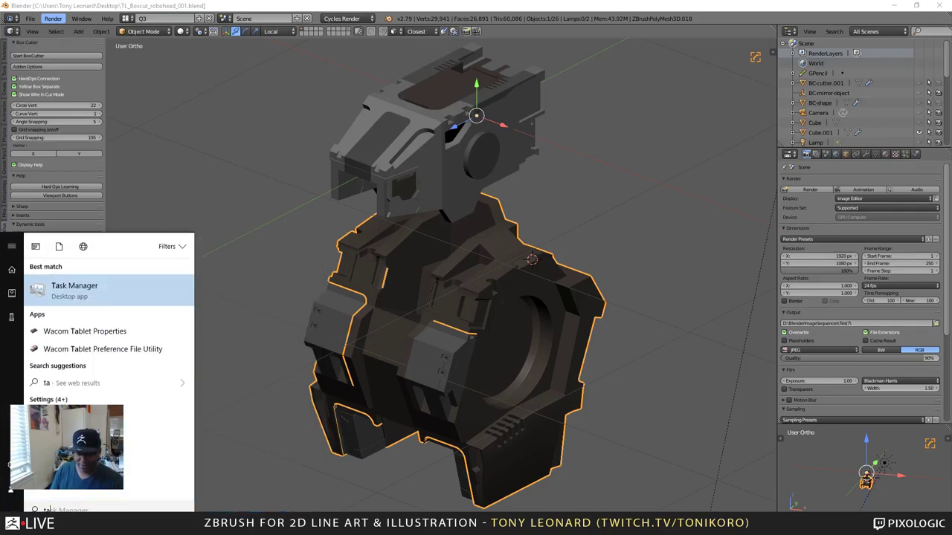
text(s)
key(Return)
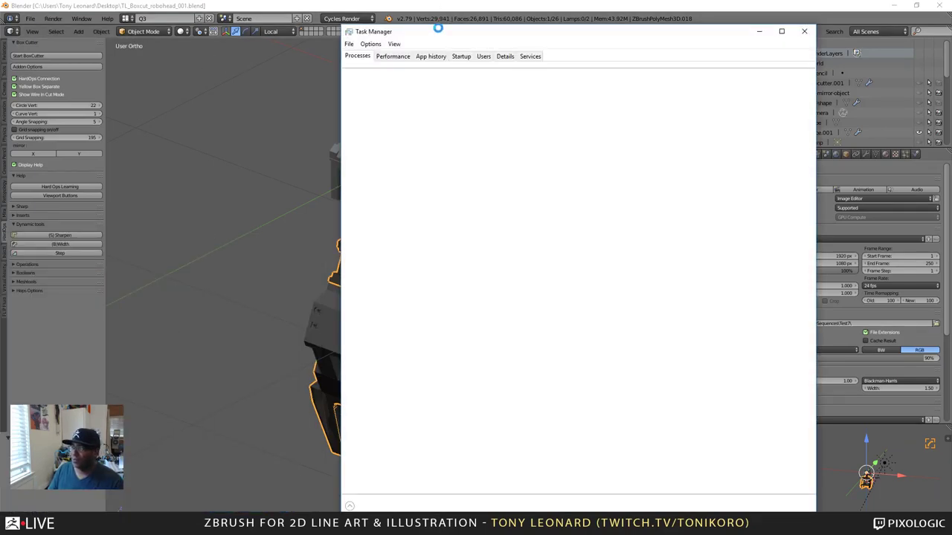
drag(438, 28, 0, 101)
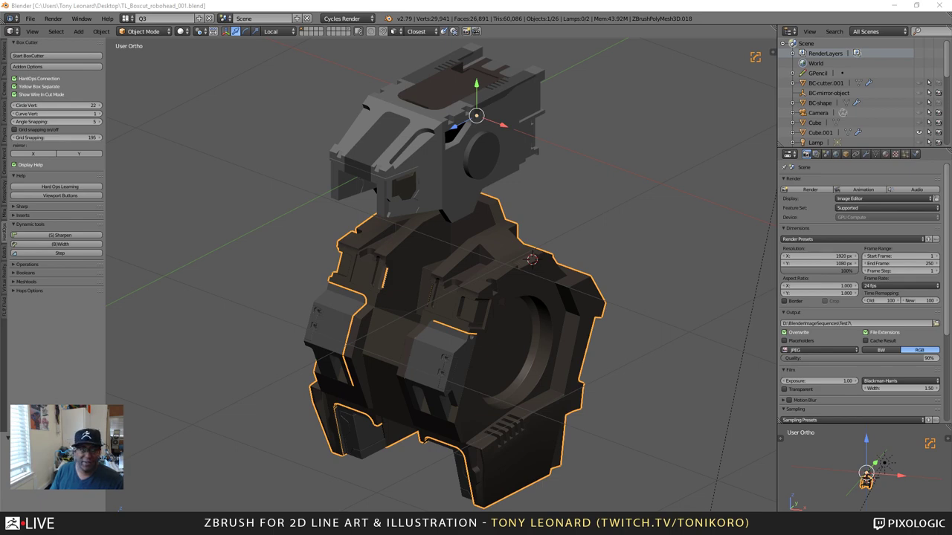
Step: Switch between the Blender robot model and ZBrush, returning to the ZBrush cube
key(alt+Tab)
key(alt+Tab)
key(Tab)
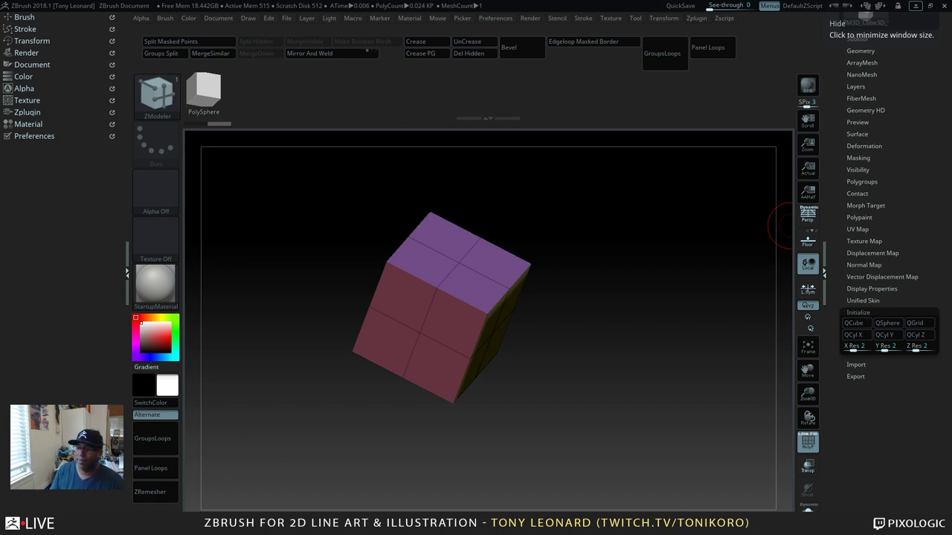
key(alt+Tab)
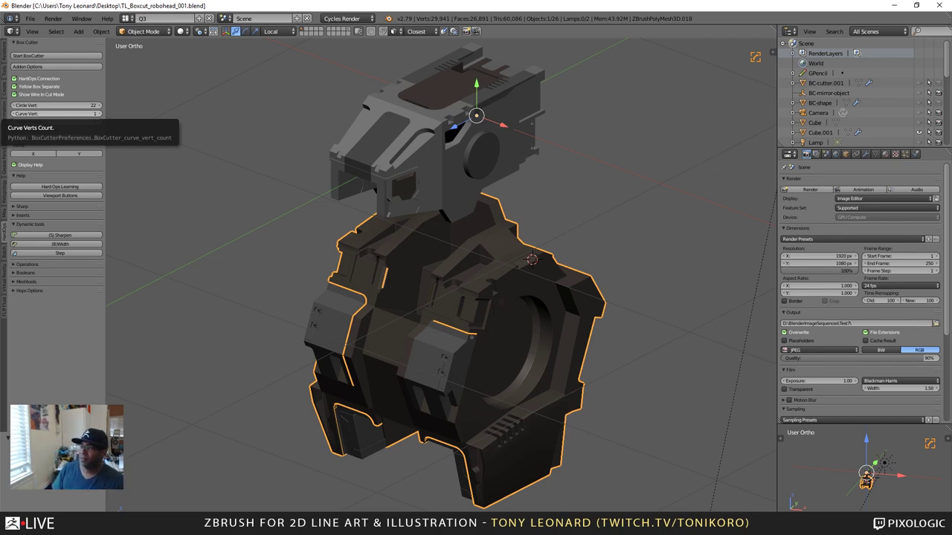
key(alt+Tab)
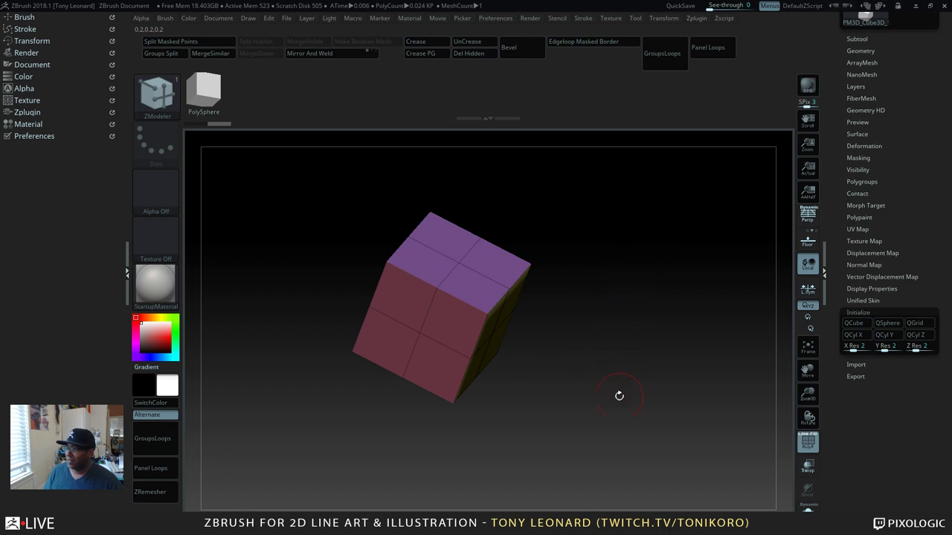
Step: Show the floor grid under the cube in a straight-on view and hide it again
drag(618, 396, 642, 406)
drag(652, 453, 573, 384)
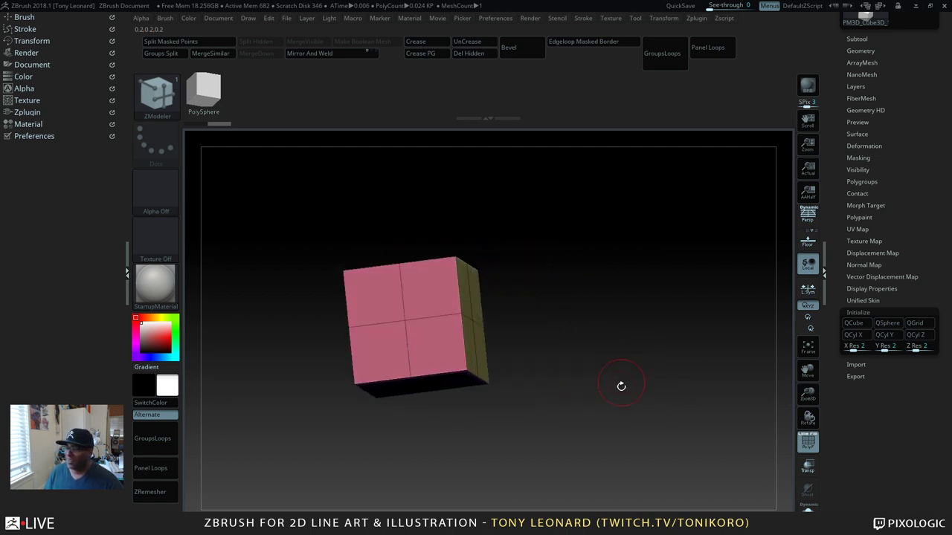
drag(635, 398, 550, 402)
click(807, 240)
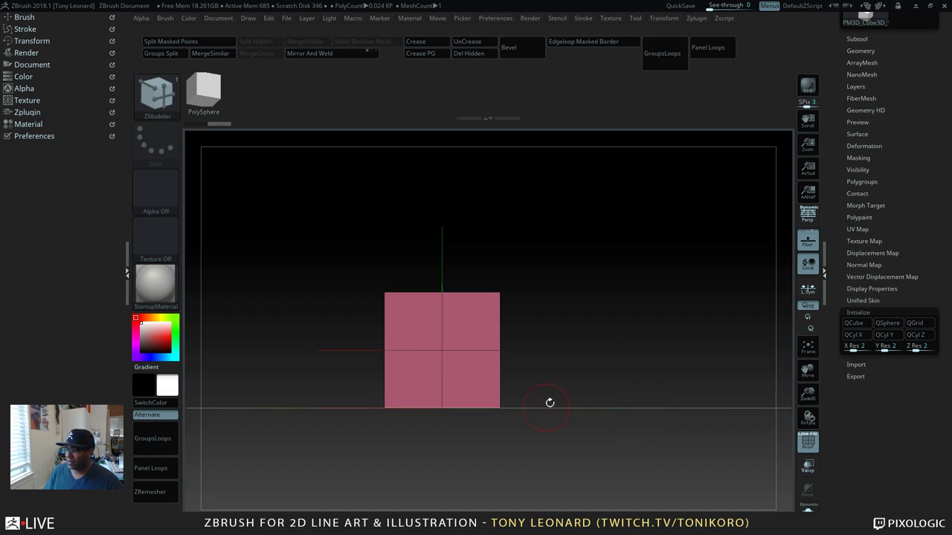
click(802, 249)
Step: Set the ZModeler edge action to Delete with EdgeLoop Complete and remove all the cube's inner edge loops
alt+drag(599, 347, 618, 436)
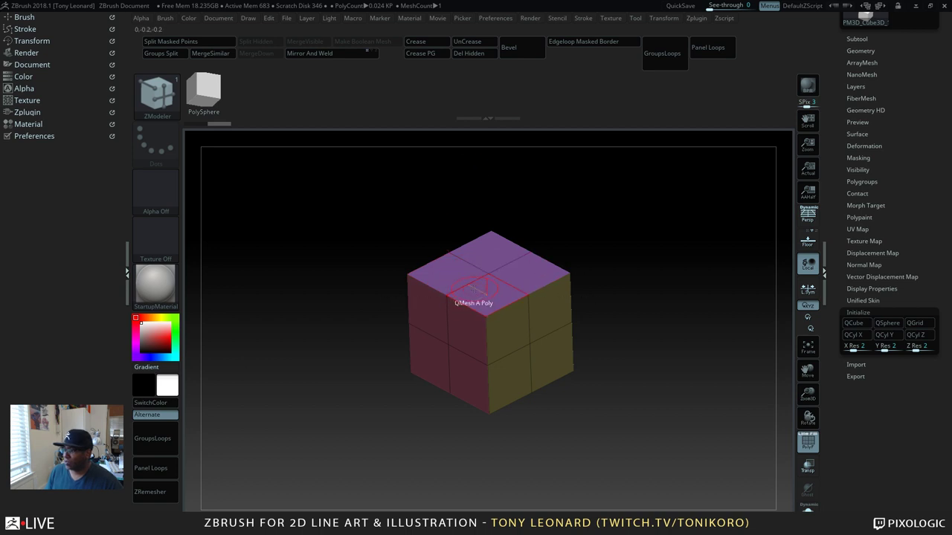
key(space)
key(space)
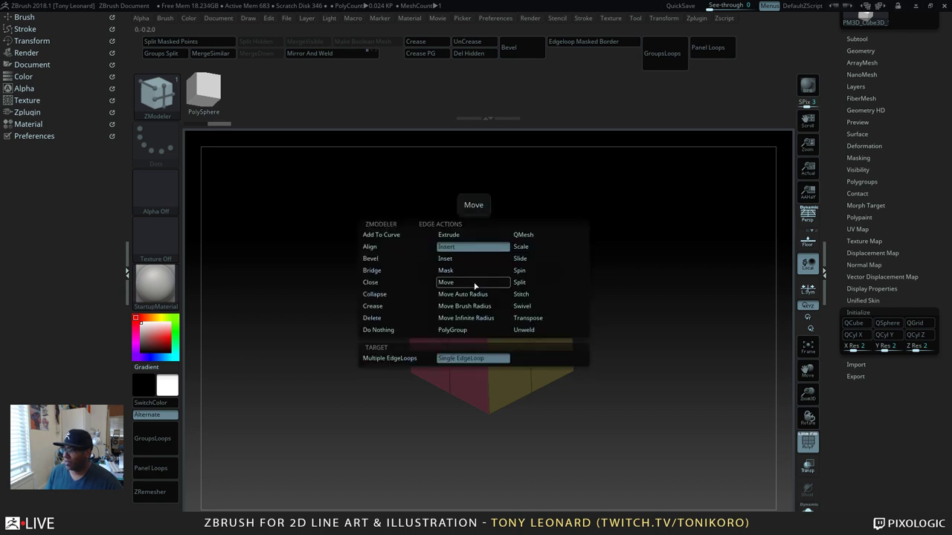
click(405, 322)
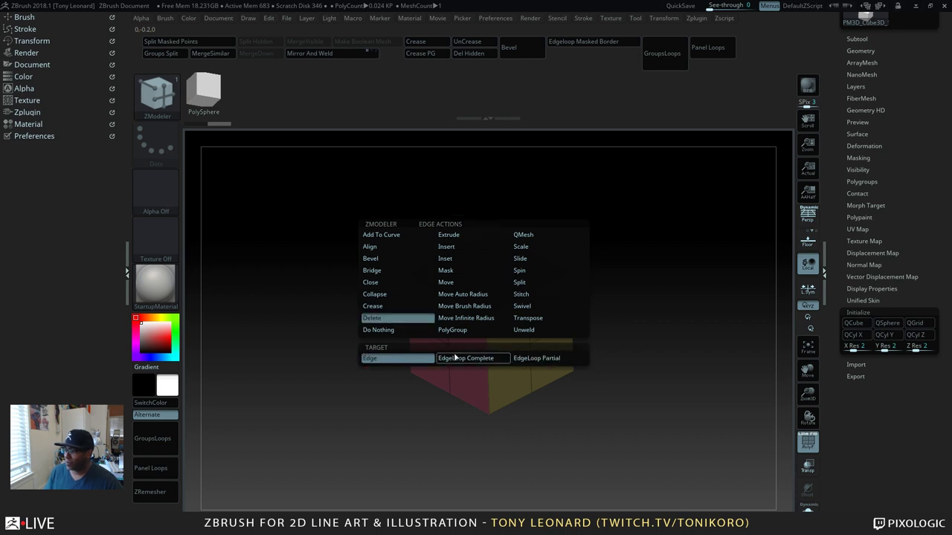
click(484, 359)
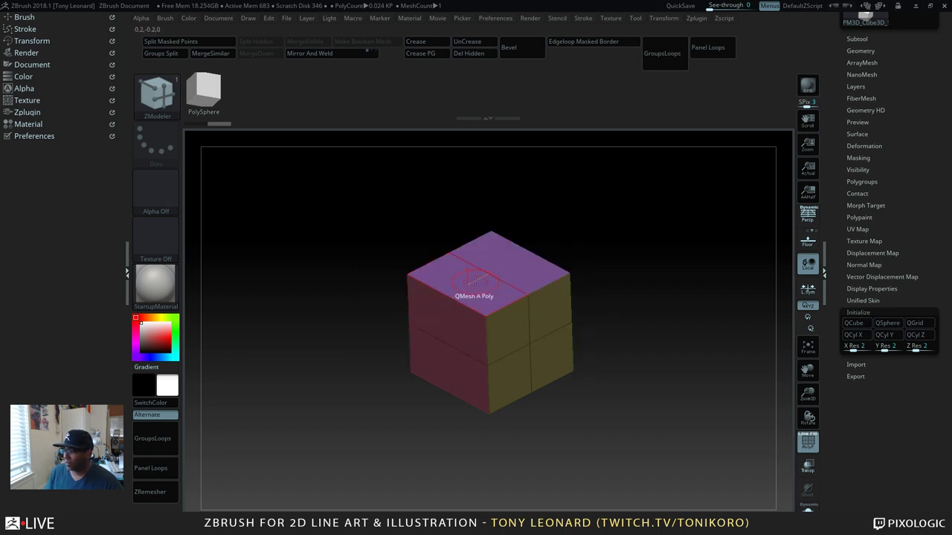
click(492, 273)
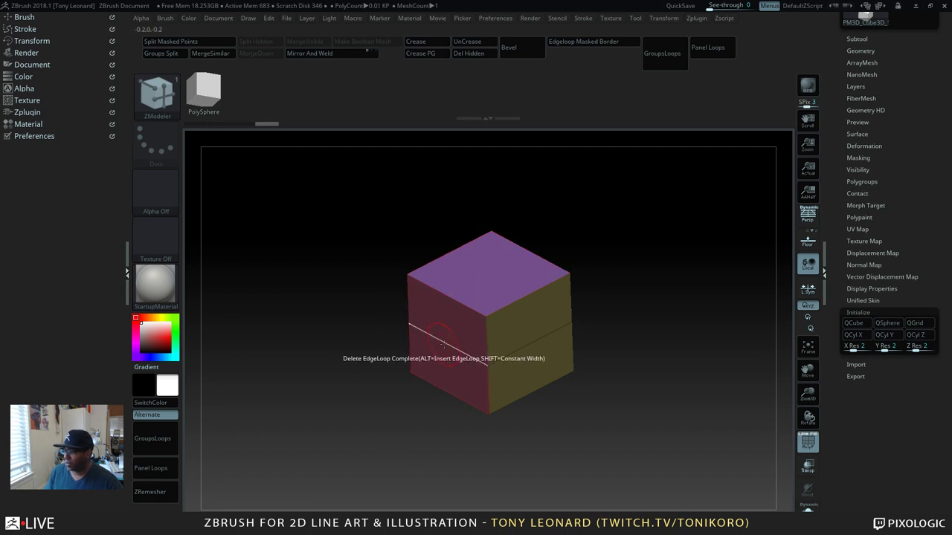
click(447, 349)
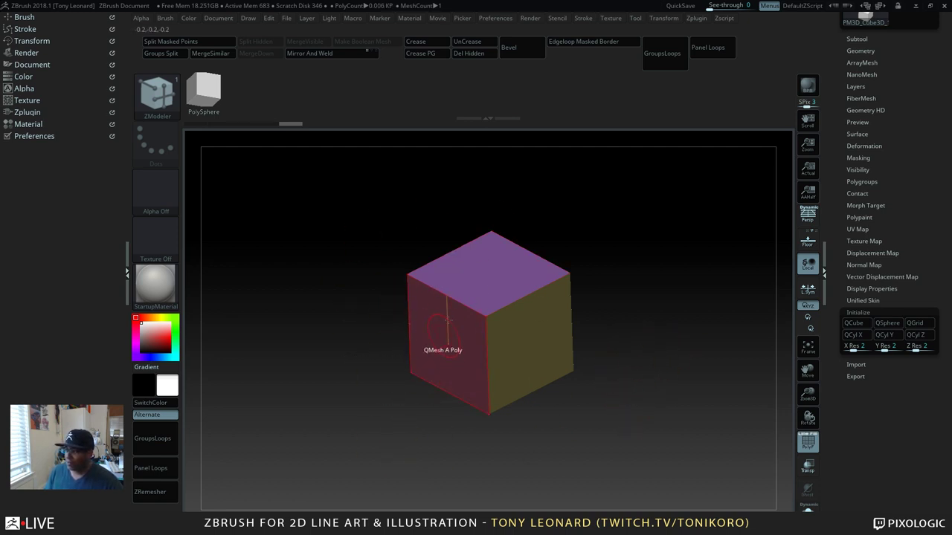
Step: Mask one end of the cube in side view and move the unmasked end outward along Z to form a longer box
drag(665, 400, 624, 302)
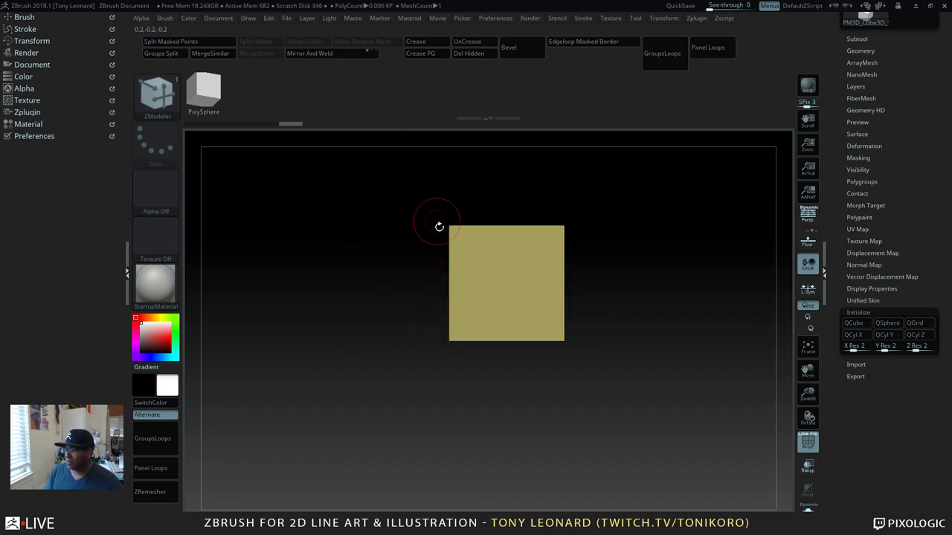
mouse_move(425, 190)
ctrl+mouse_down()
mouse_move(476, 365)
mouse_move(475, 411)
ctrl+mouse_up()
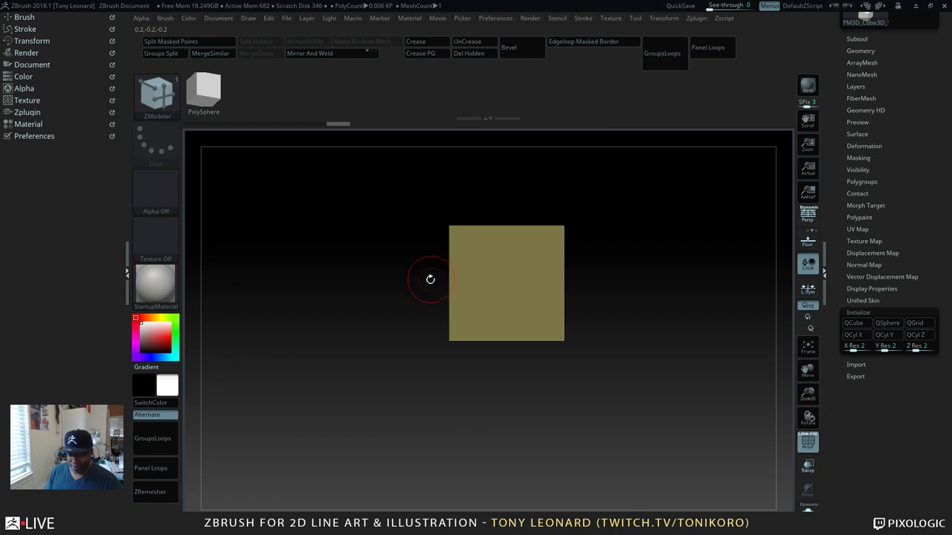
key(w)
drag(444, 282, 390, 350)
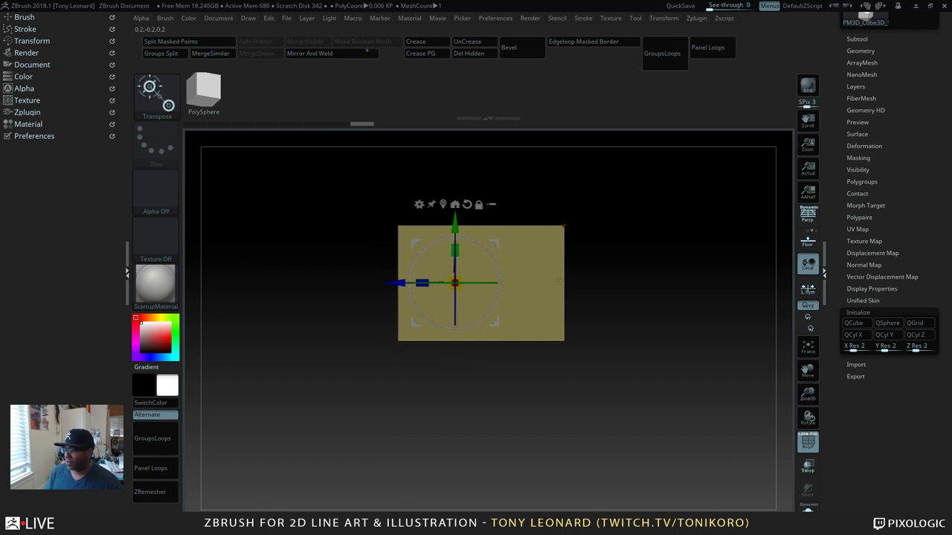
drag(548, 414, 551, 317)
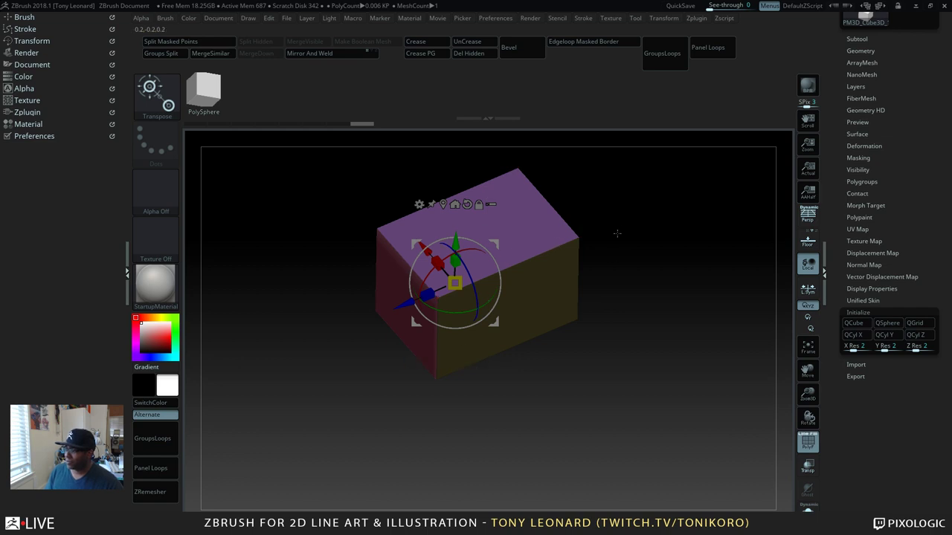
Step: Return to ZModeler drawing and set the edge action to Insert for edge loops
key(q)
mouse_move(617, 424)
mouse_down()
mouse_move(644, 411)
mouse_move(669, 373)
mouse_move(679, 440)
mouse_move(642, 348)
mouse_up()
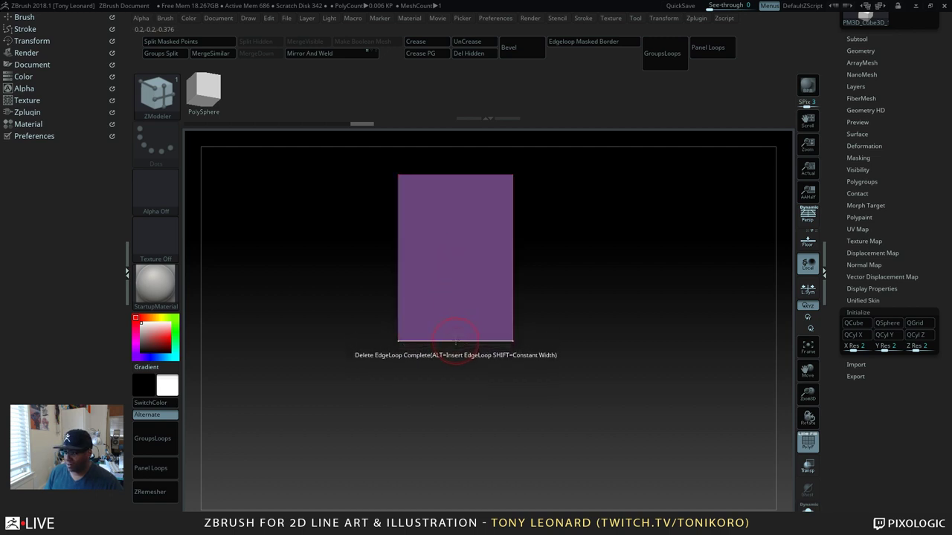
key(space)
click(430, 246)
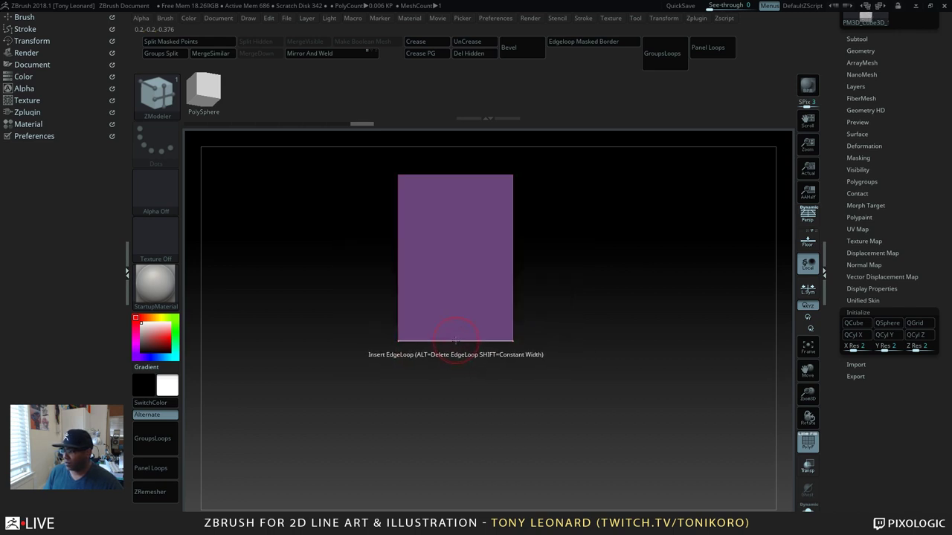
click(455, 341)
key(ctrl+z)
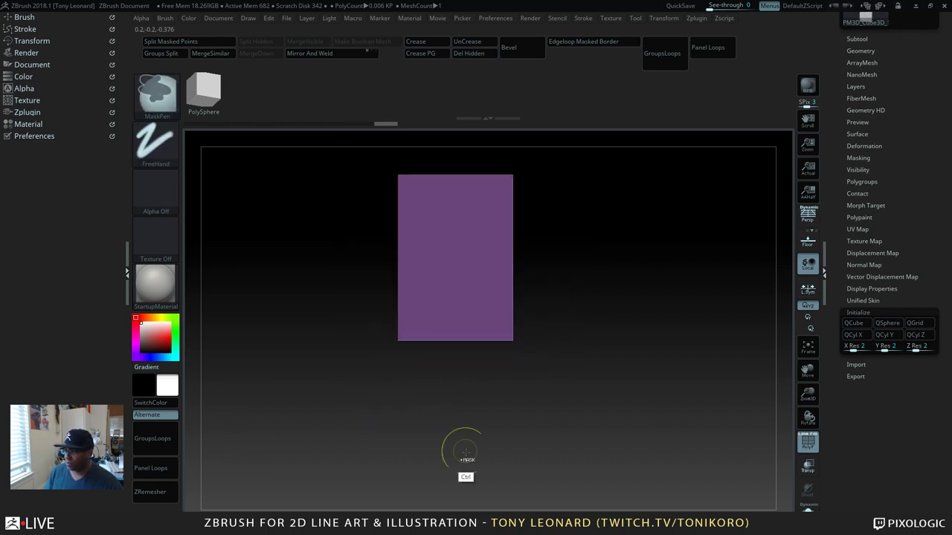
drag(459, 451, 450, 348)
click(450, 345)
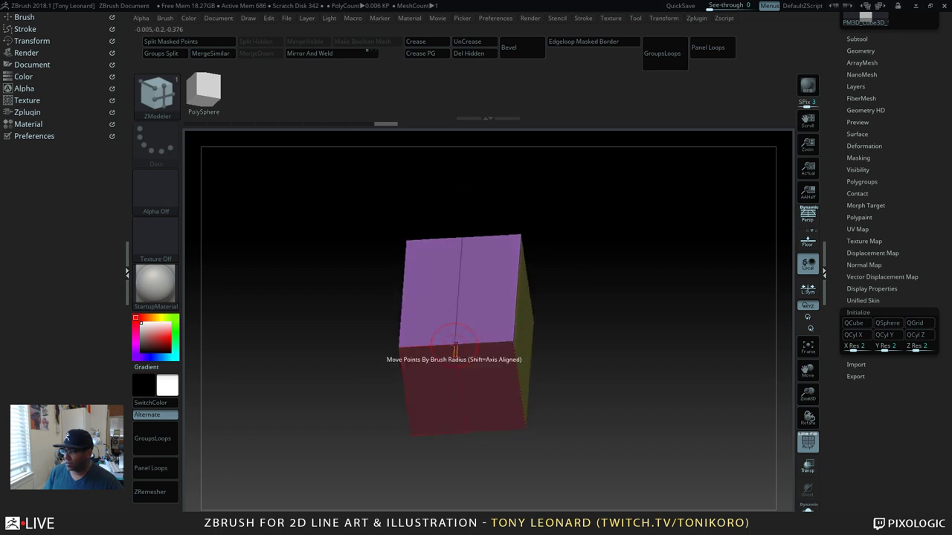
key(ctrl+z)
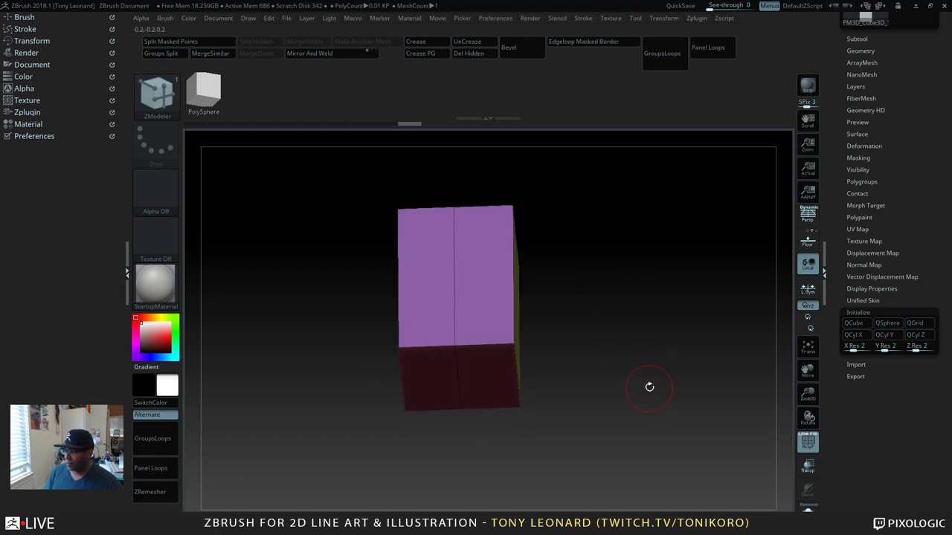
Step: Insert a lengthwise edge loop through the middle of the box and one more loop close to each side of it
click(456, 345)
drag(580, 361, 644, 431)
alt+drag(652, 361, 617, 303)
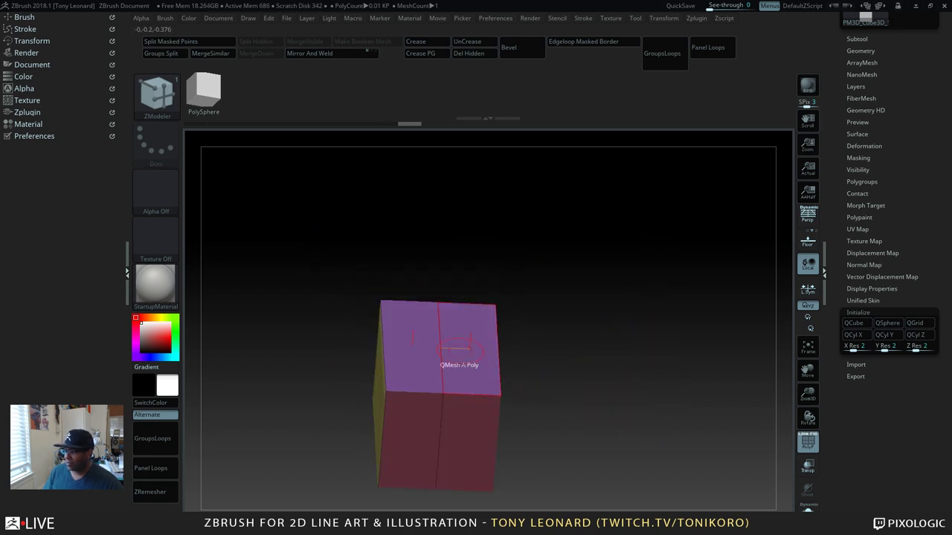
click(459, 393)
click(424, 393)
mouse_move(623, 404)
mouse_down()
mouse_move(631, 395)
mouse_move(625, 416)
mouse_up()
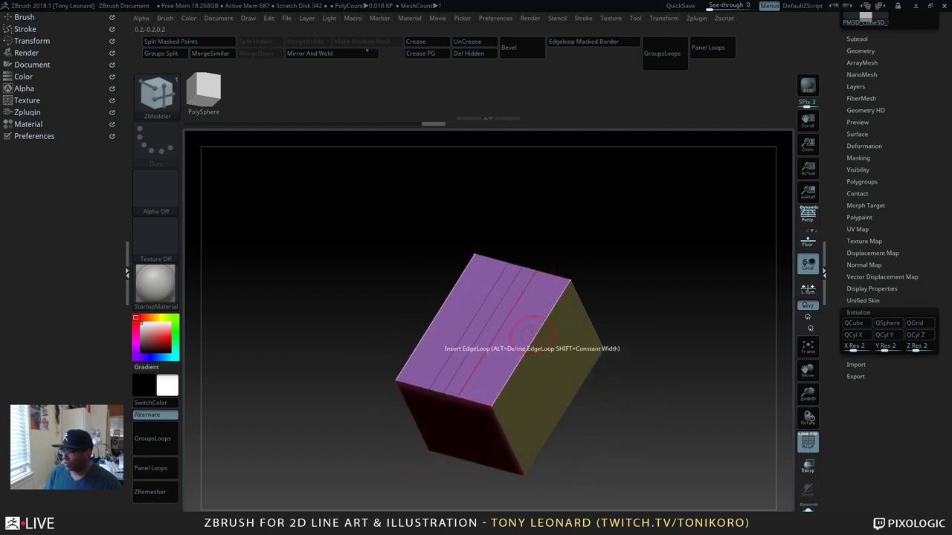
Step: Set the ZModeler edge action to Slide with the Edge target
drag(670, 390, 659, 425)
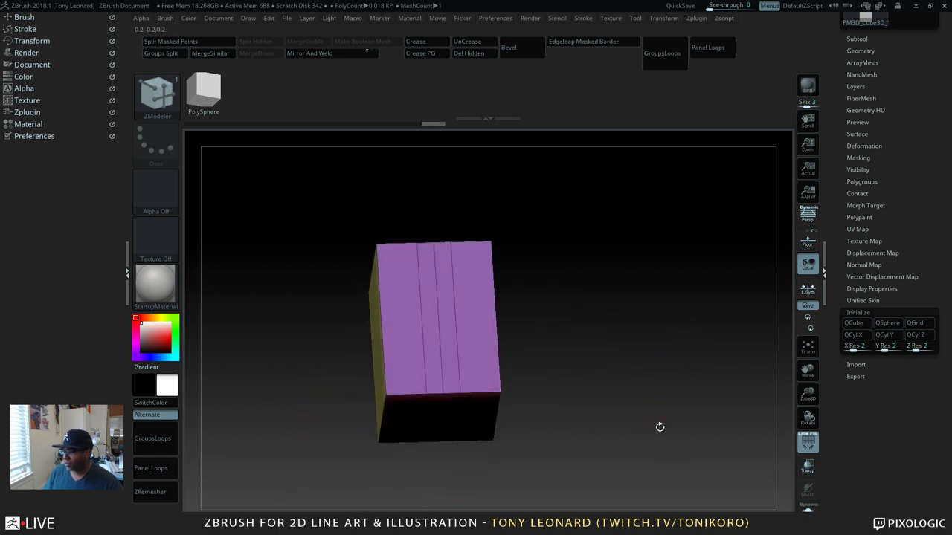
key(space)
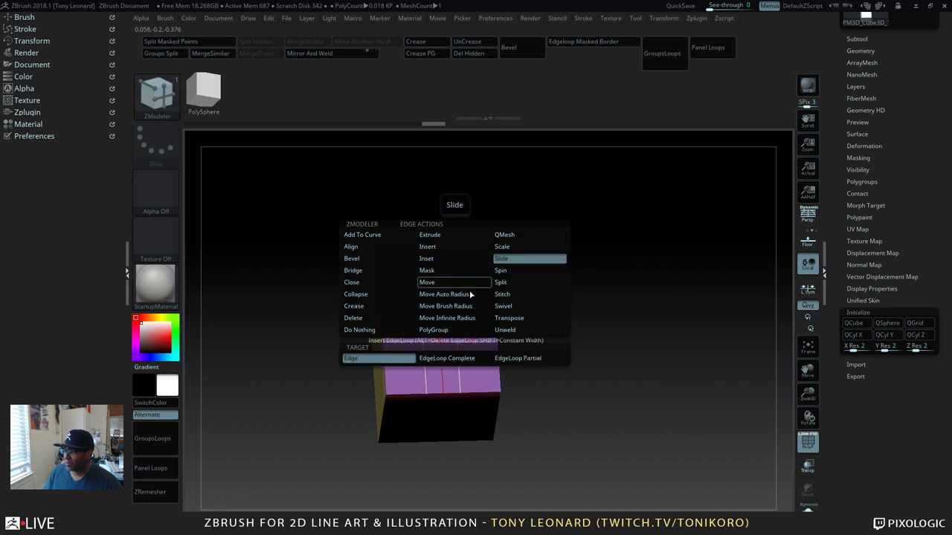
click(503, 258)
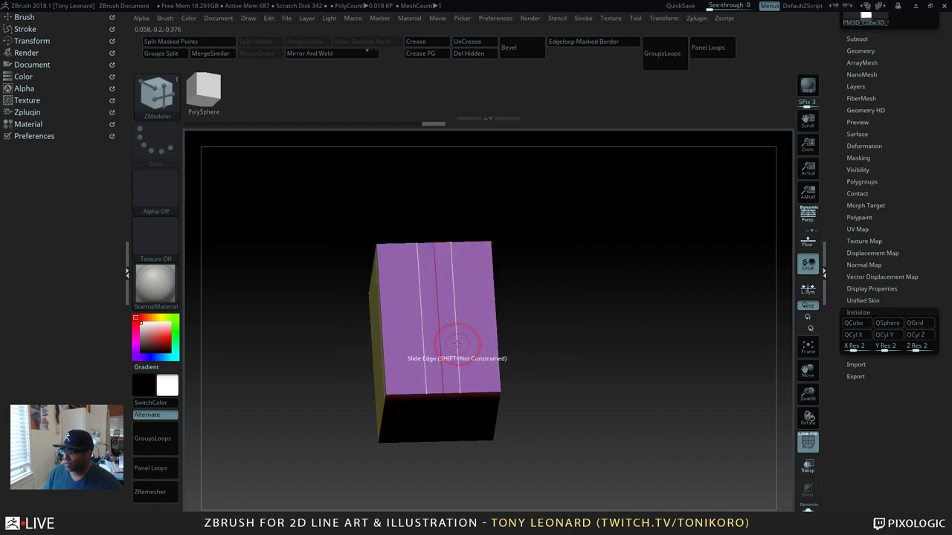
Step: Try sliding the two outer inserted edges apart as single edges and undo the slide
drag(480, 346, 485, 349)
drag(630, 423, 635, 371)
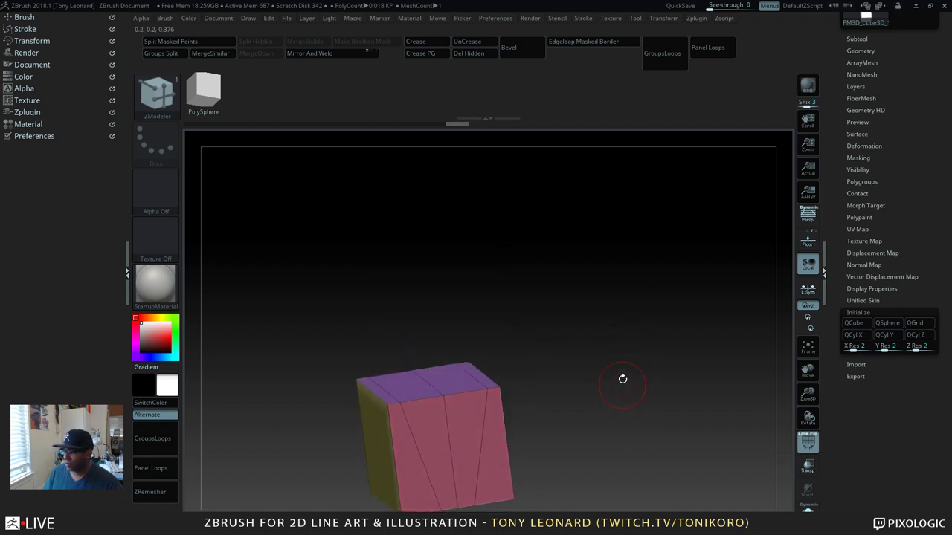
key(ctrl+z)
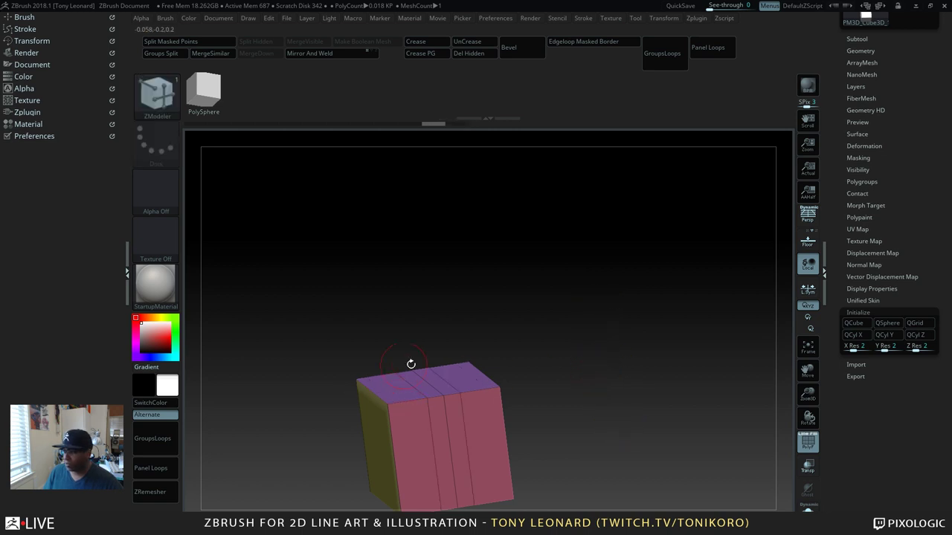
Step: Set the Slide target to EdgeLoop Complete and slide the two outer loops outward, close to the box's long edges
key(space)
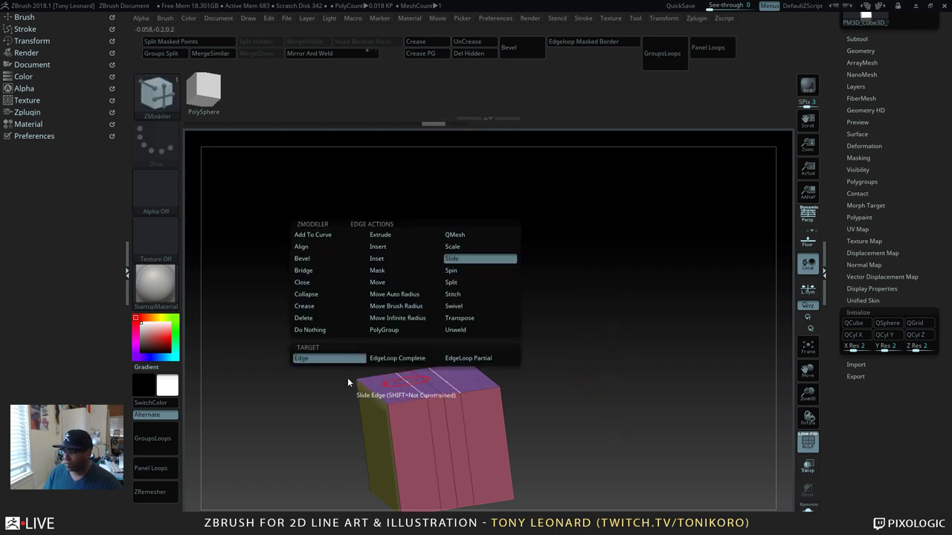
click(401, 358)
drag(632, 320, 653, 429)
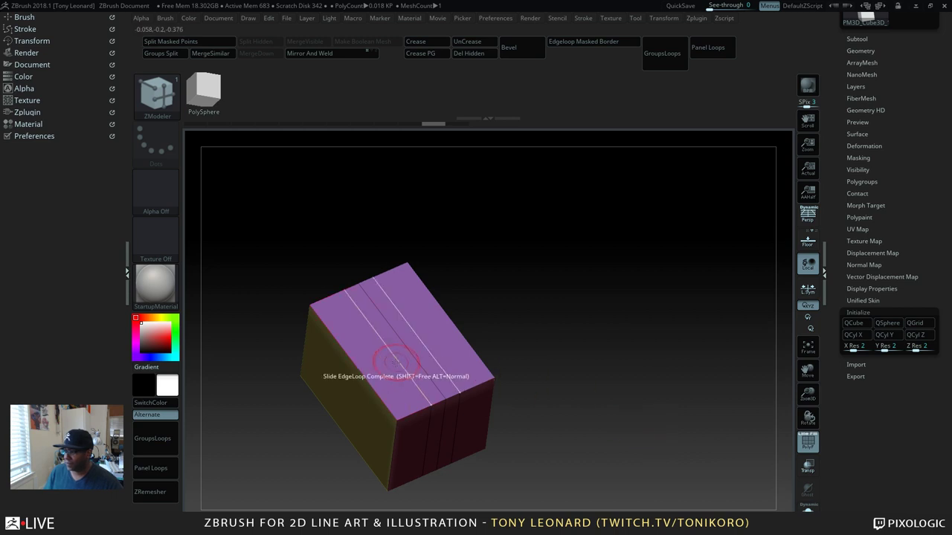
drag(396, 361, 380, 370)
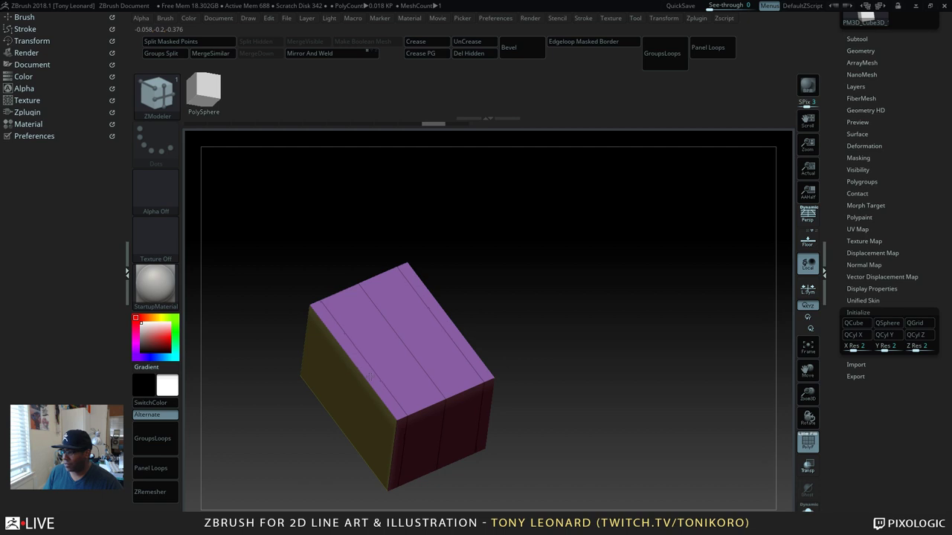
drag(683, 459, 461, 420)
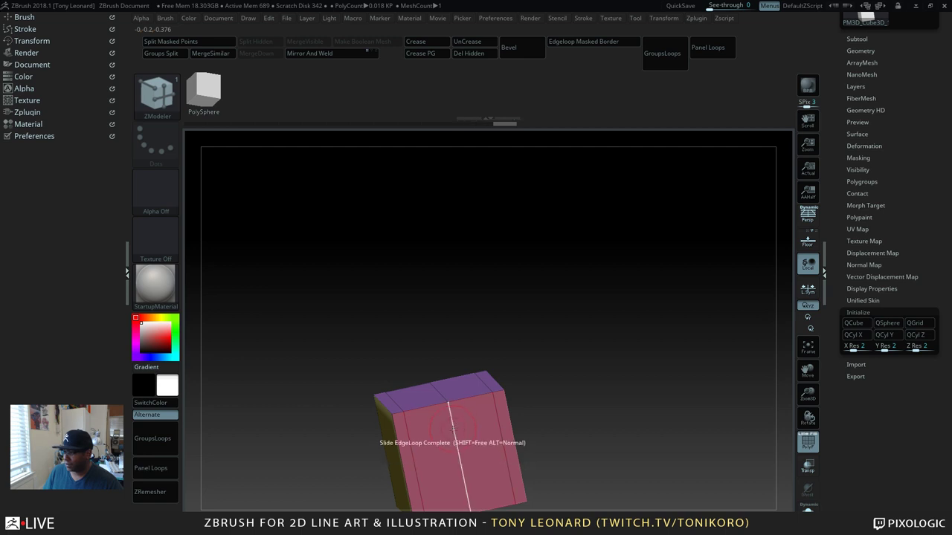
drag(610, 446, 494, 313)
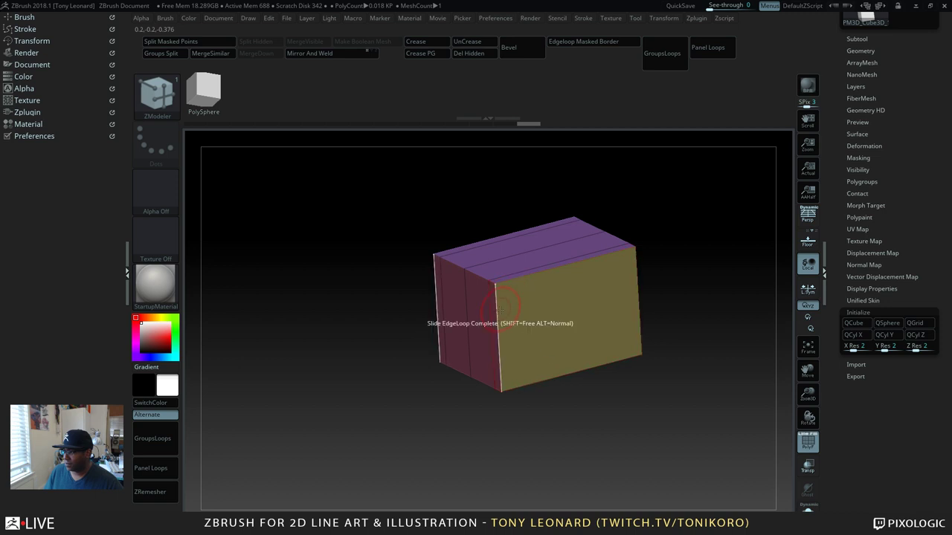
key(ctrl)
key(ctrl+z)
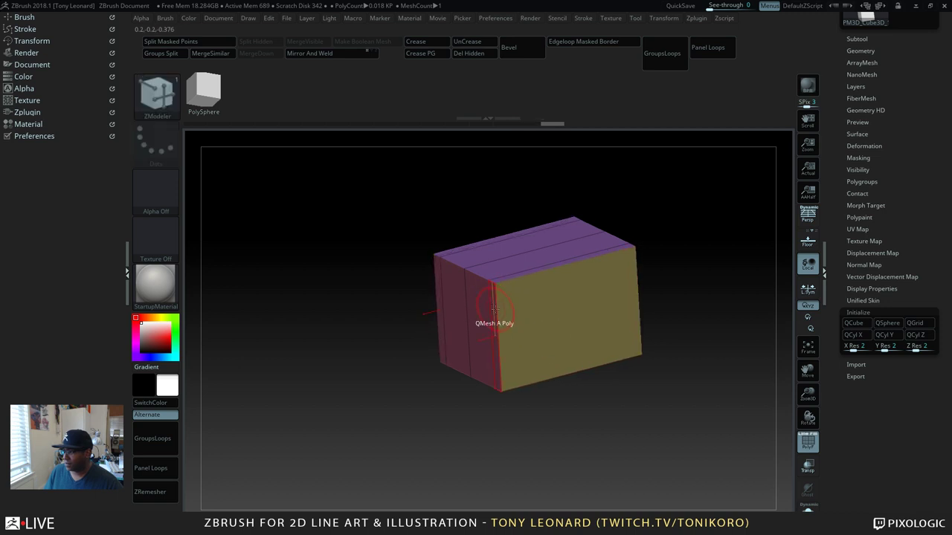
key(ctrl+shift+z)
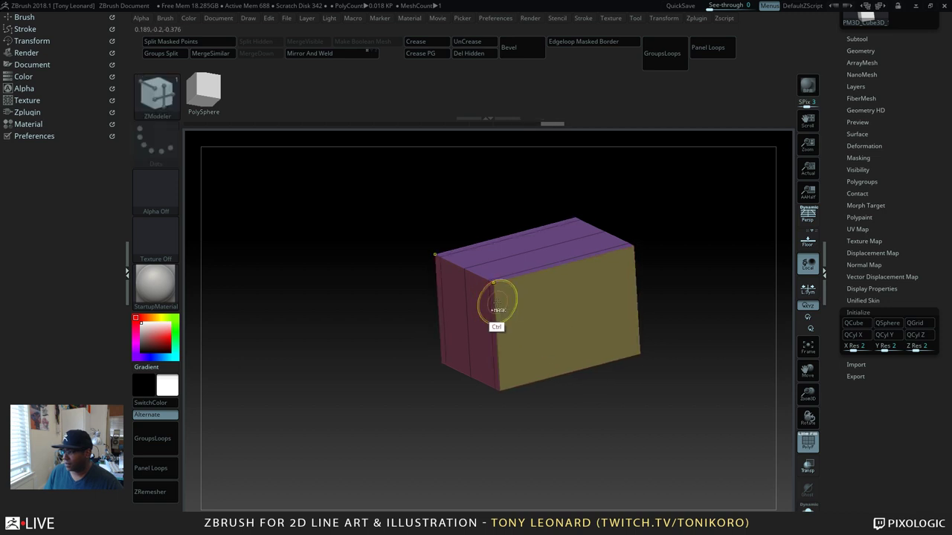
Step: Insert a single horizontal edge loop around the box's sides and slide it up close to the top face
key(space)
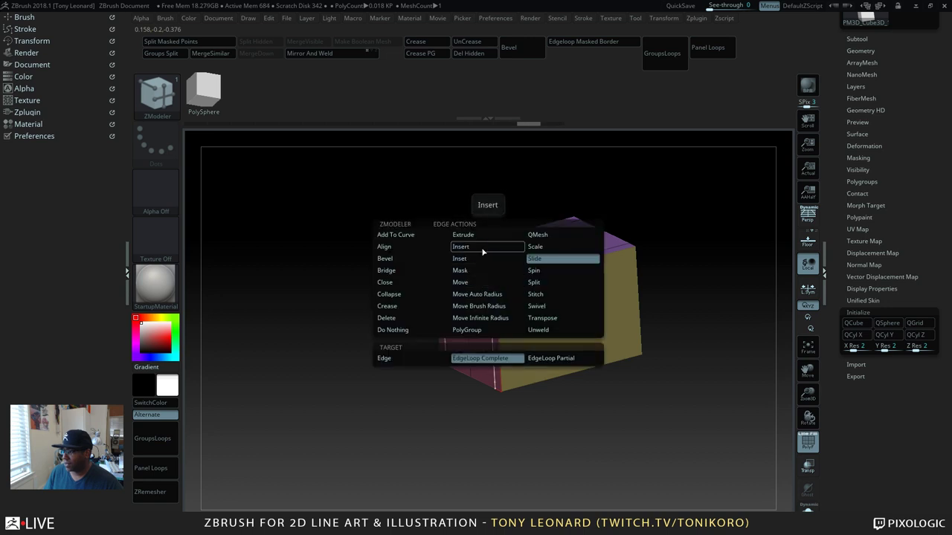
click(456, 247)
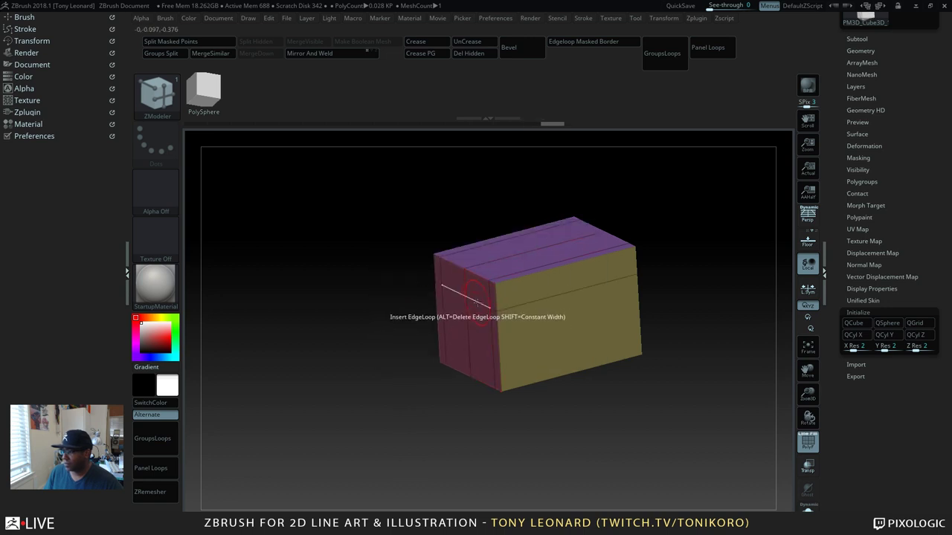
click(476, 300)
key(space)
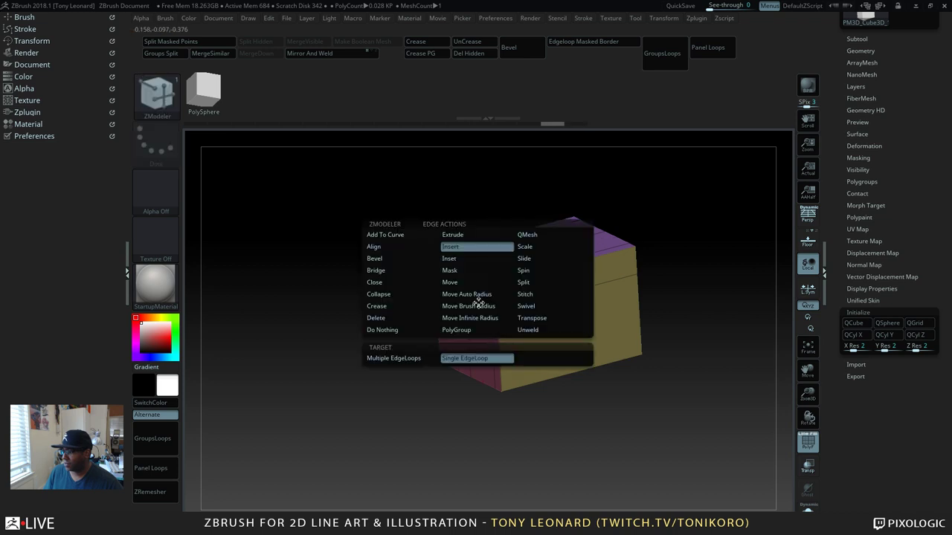
click(529, 260)
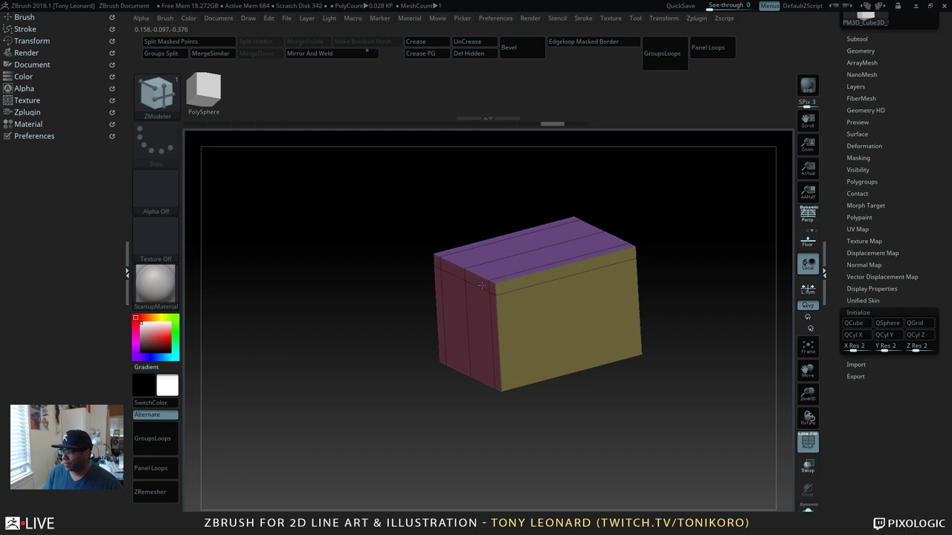
Step: Insert a single crosswise edge loop over the top and sides near one end of the box, undoing the extra loop
drag(669, 349, 678, 418)
drag(526, 297, 529, 298)
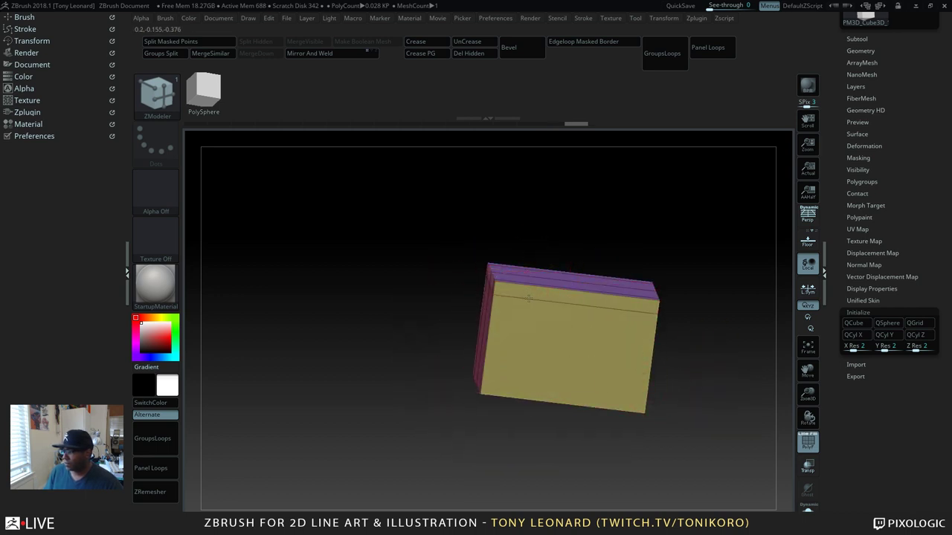
click(529, 298)
key(space)
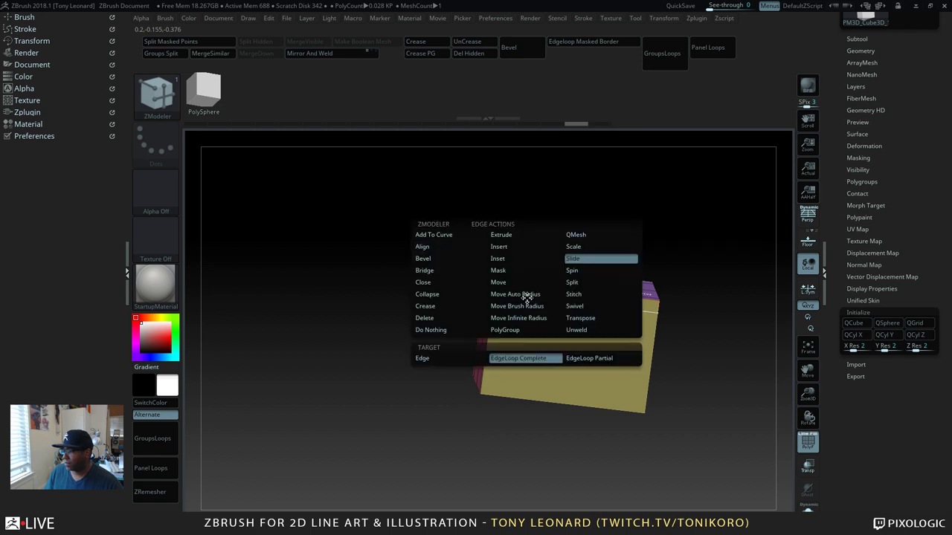
click(521, 249)
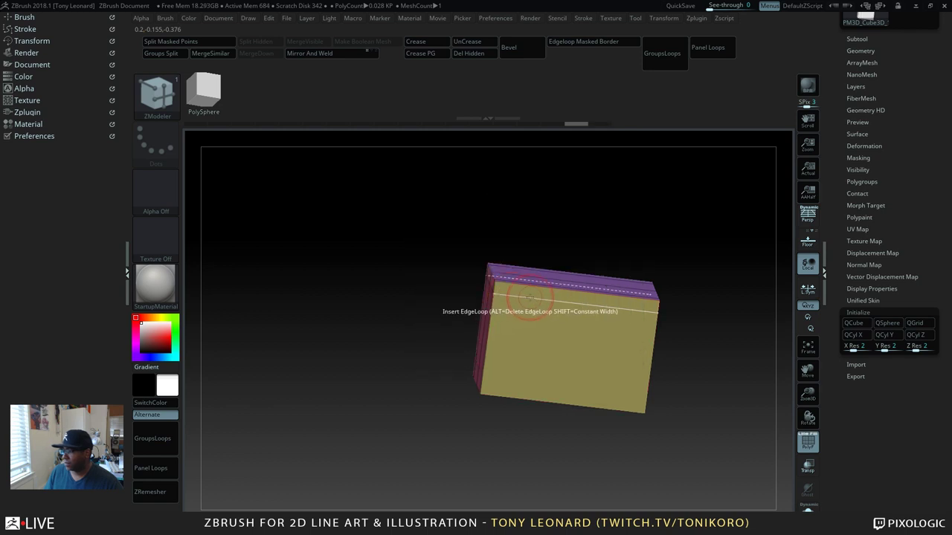
click(529, 298)
drag(722, 291, 708, 356)
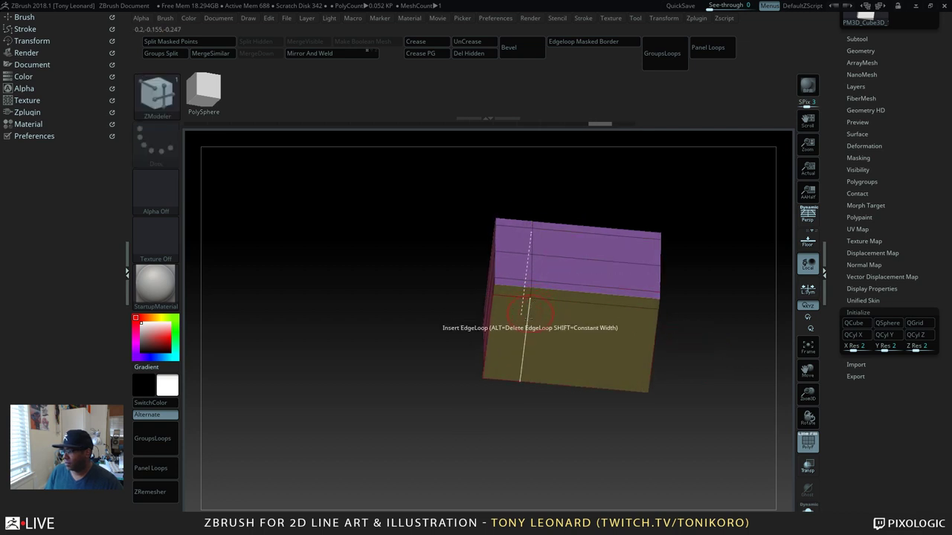
key(ctrl+z)
Step: Slide the crosswise edge loop toward the middle of the box using Slide with the EdgeLoop Complete target
key(space)
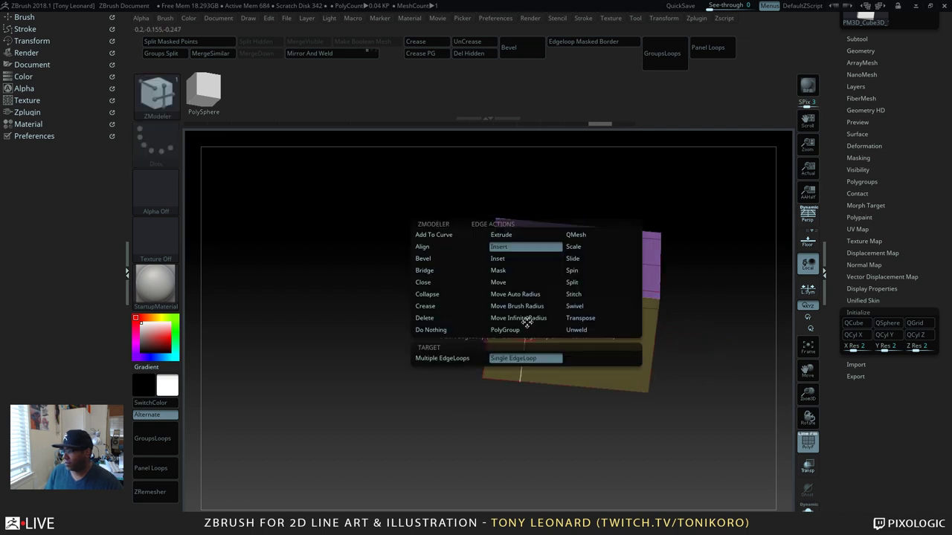
click(587, 262)
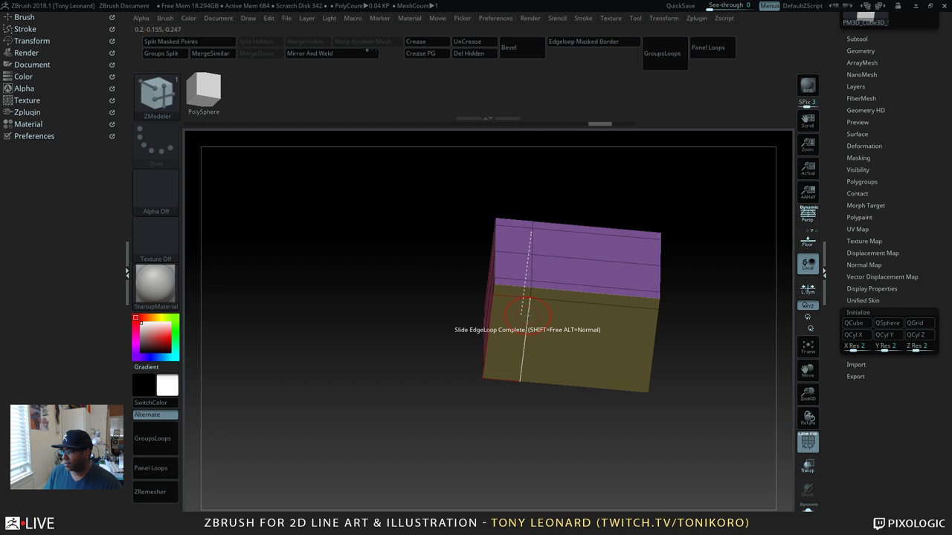
drag(527, 317, 567, 328)
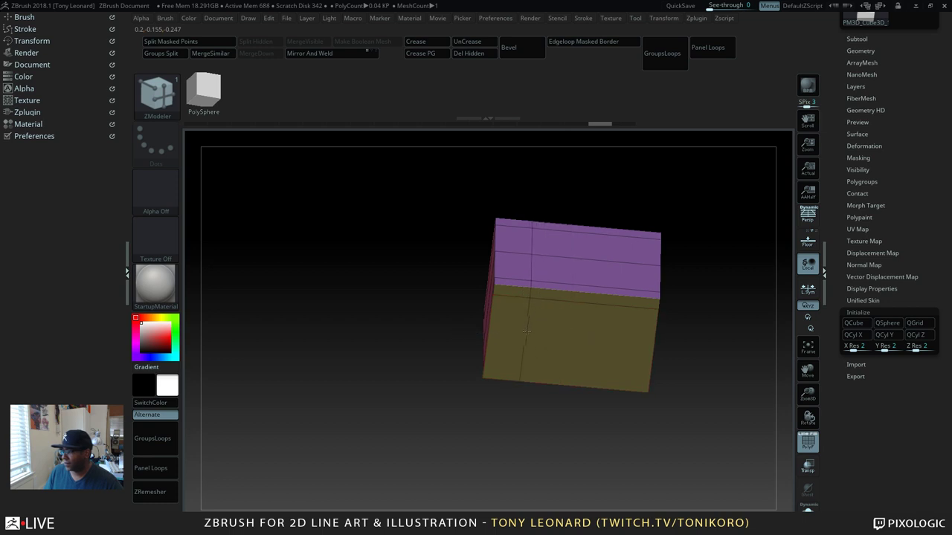
Step: In side view, mask the box except for the lower corner nearest the crosswise loop
drag(556, 334, 614, 439)
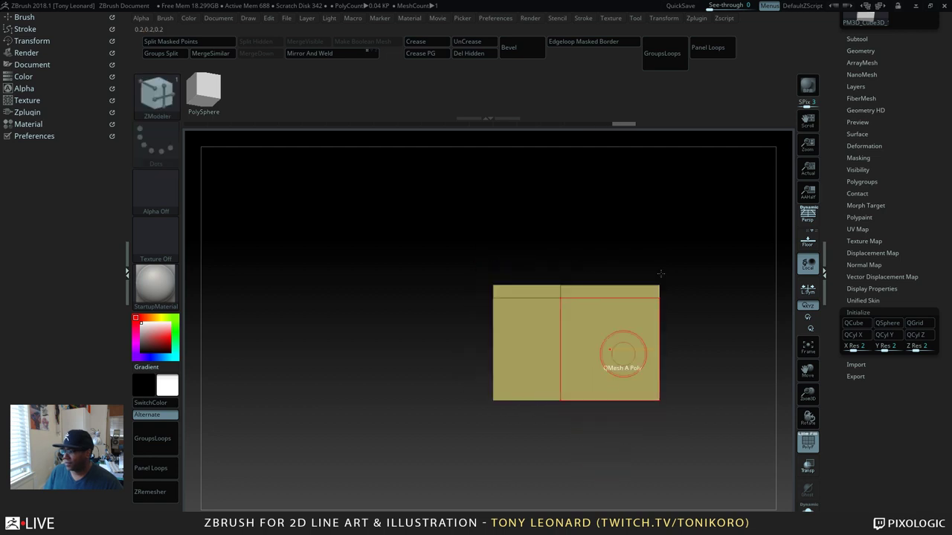
ctrl+drag(443, 346, 534, 464)
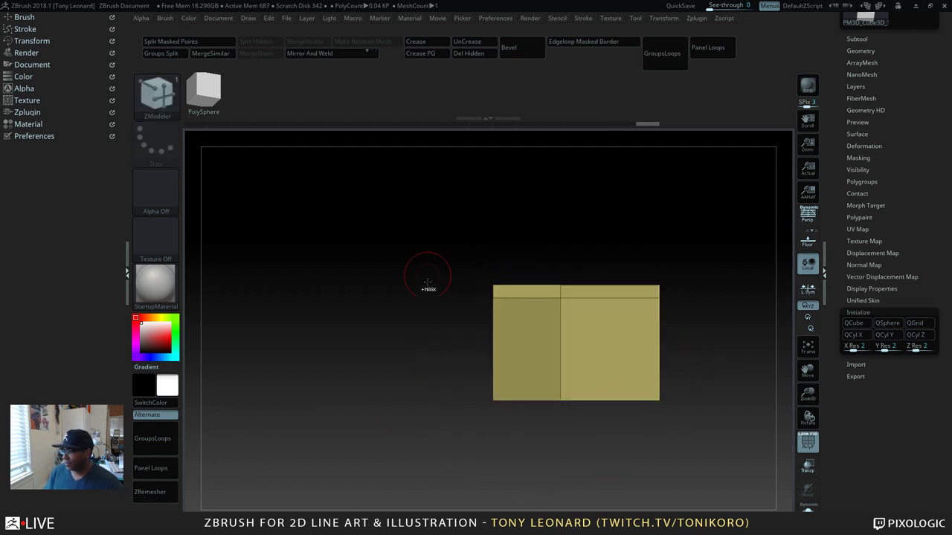
ctrl+click(417, 399)
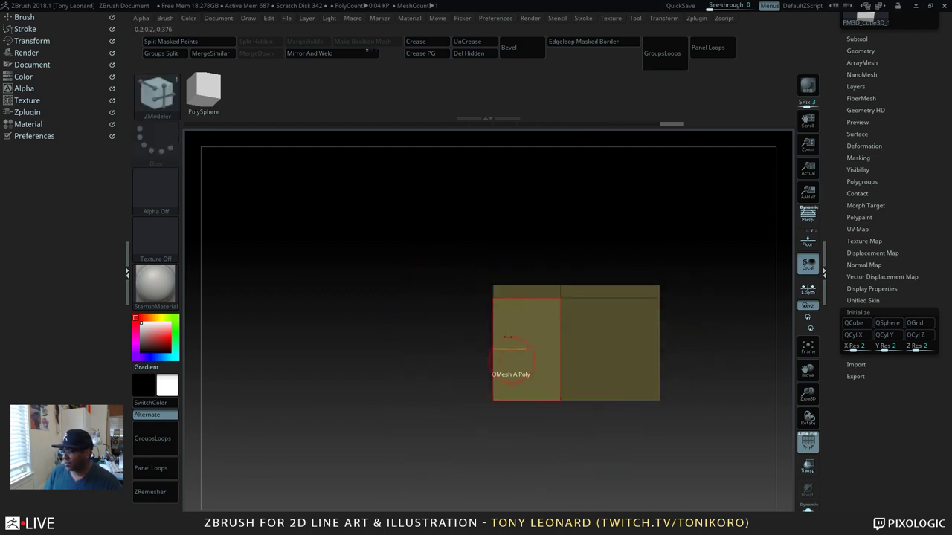
Step: Place the transform gizmo on the unmasked lower corner and move it up about half the box's height to slope the underside
key(w)
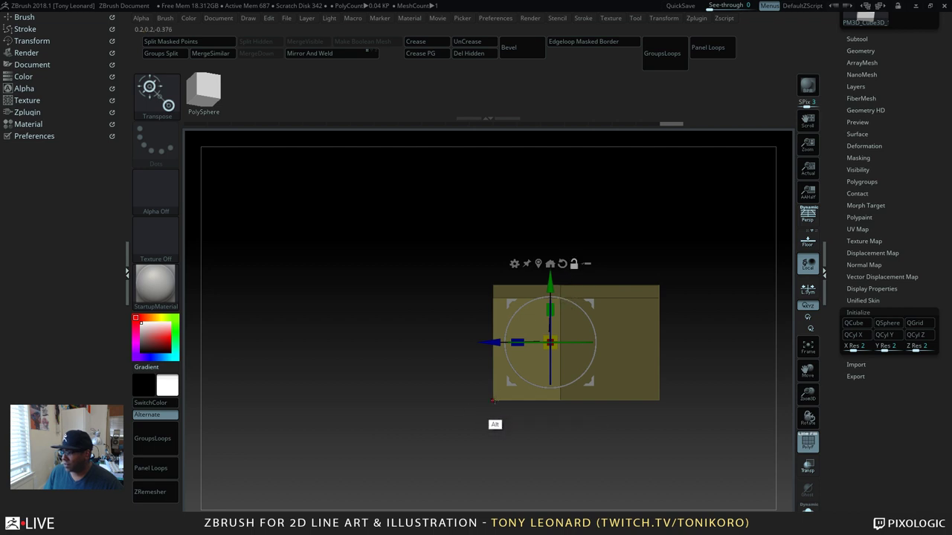
alt+click(493, 401)
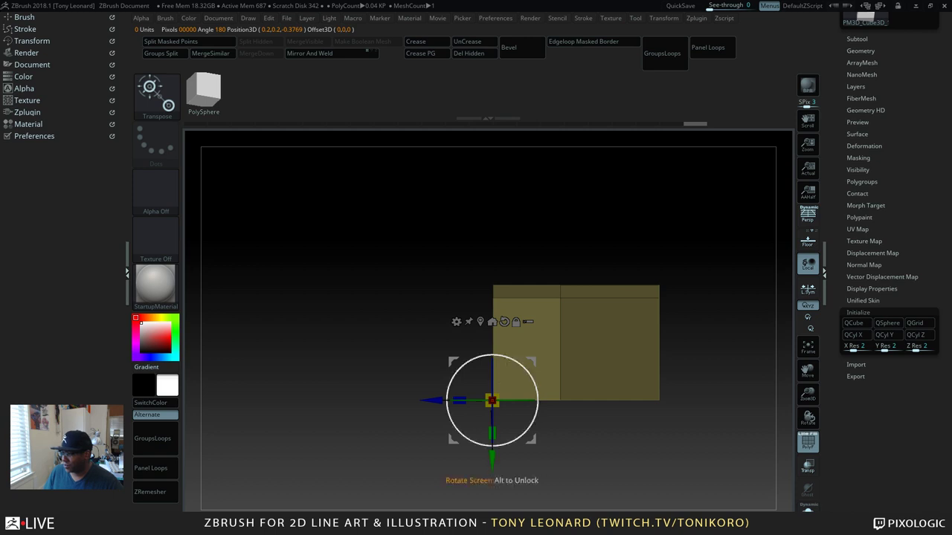
drag(493, 459, 497, 401)
drag(735, 369, 595, 388)
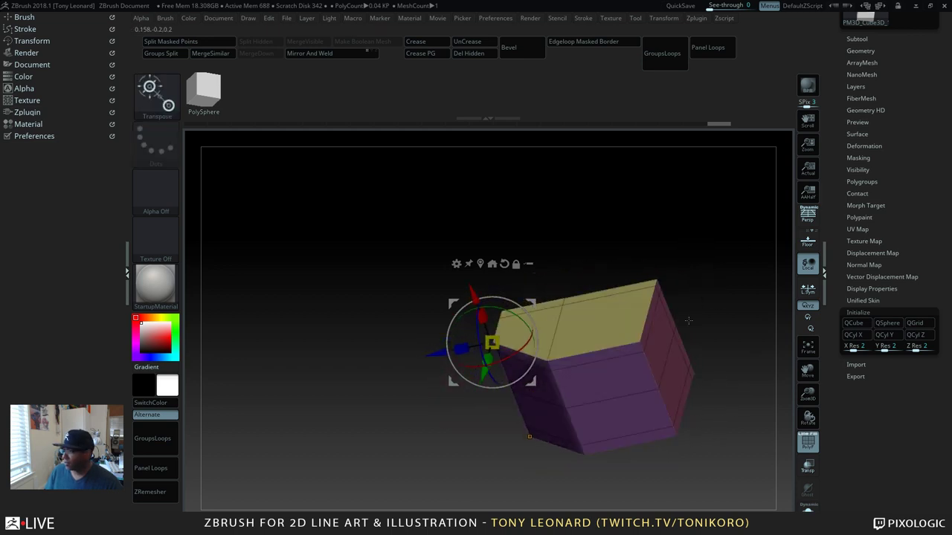
alt+drag(696, 304, 508, 276)
drag(625, 270, 627, 331)
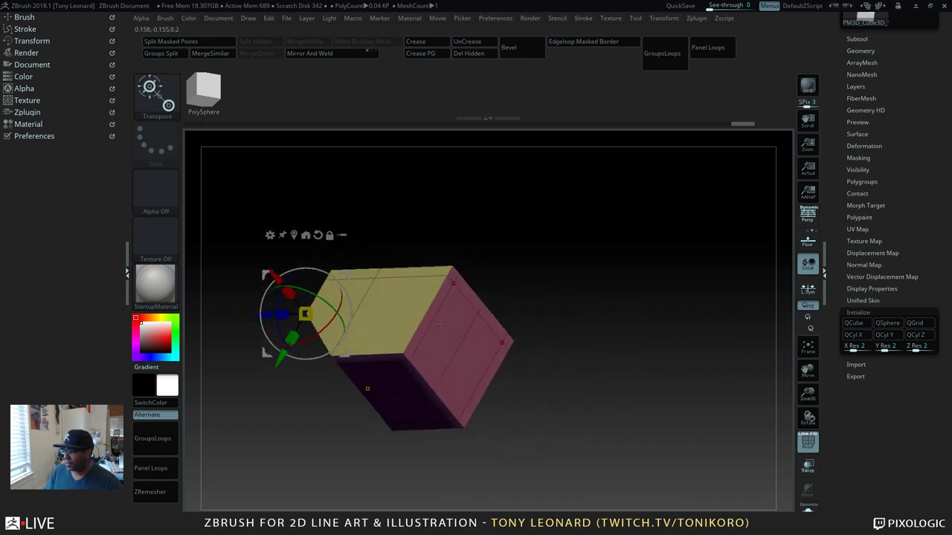
Step: Mark the inner polygons of the full-height end face and QMesh them inward to hollow out that section between the side walls
key(q)
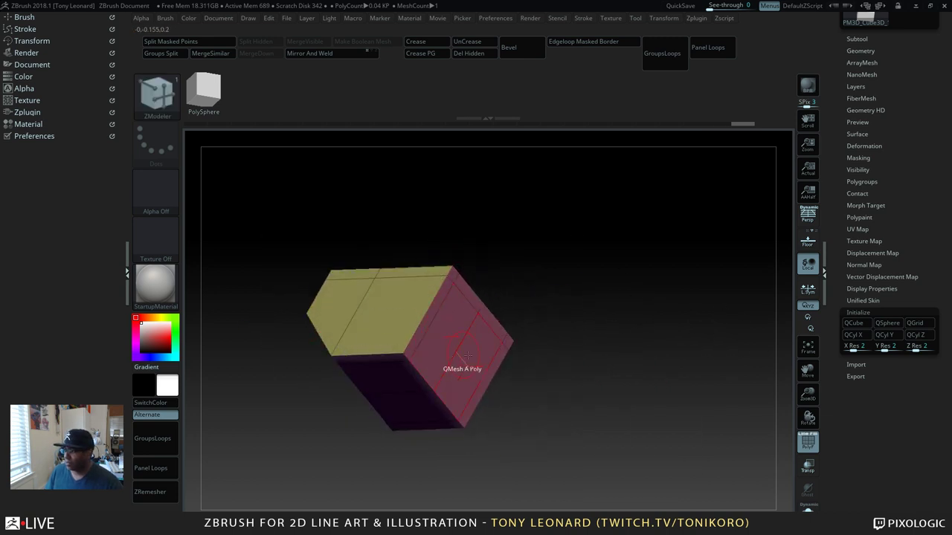
key(space)
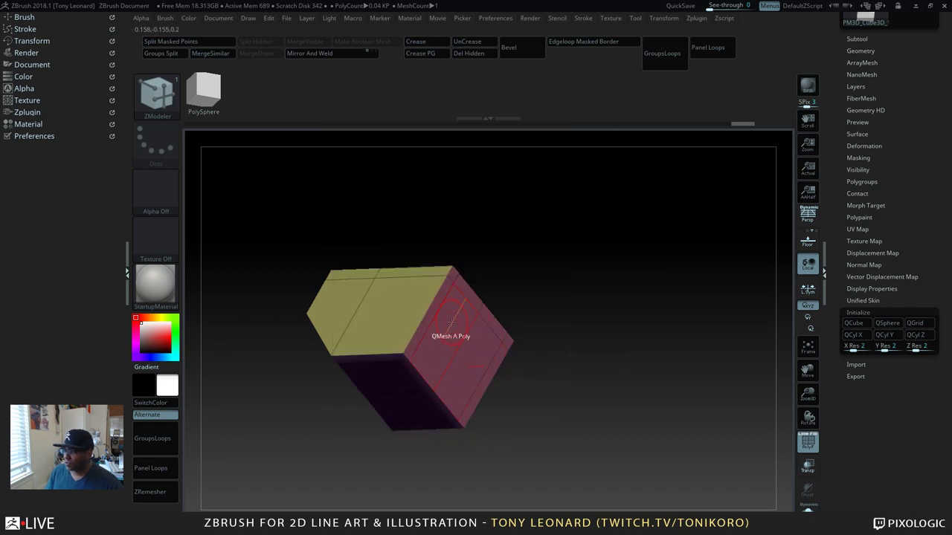
click(453, 322)
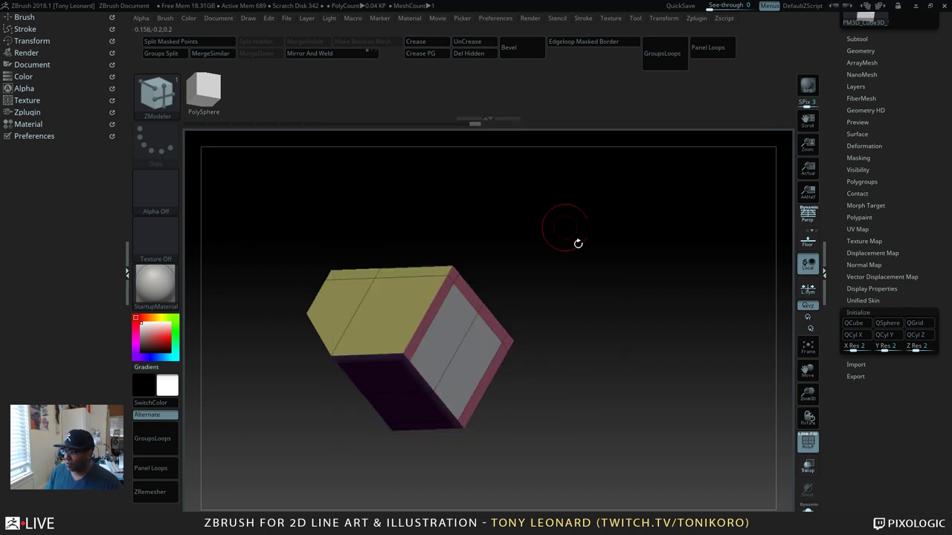
drag(608, 418, 617, 383)
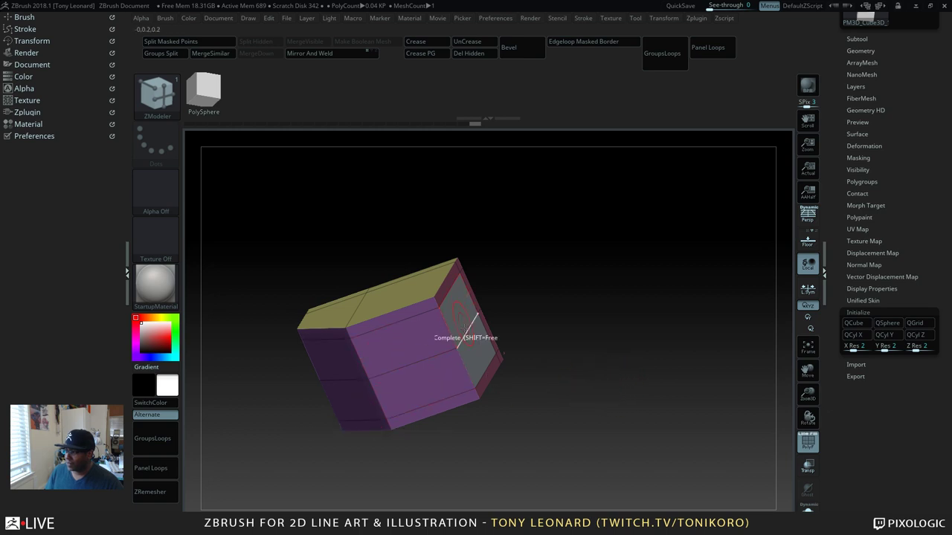
drag(575, 353, 566, 388)
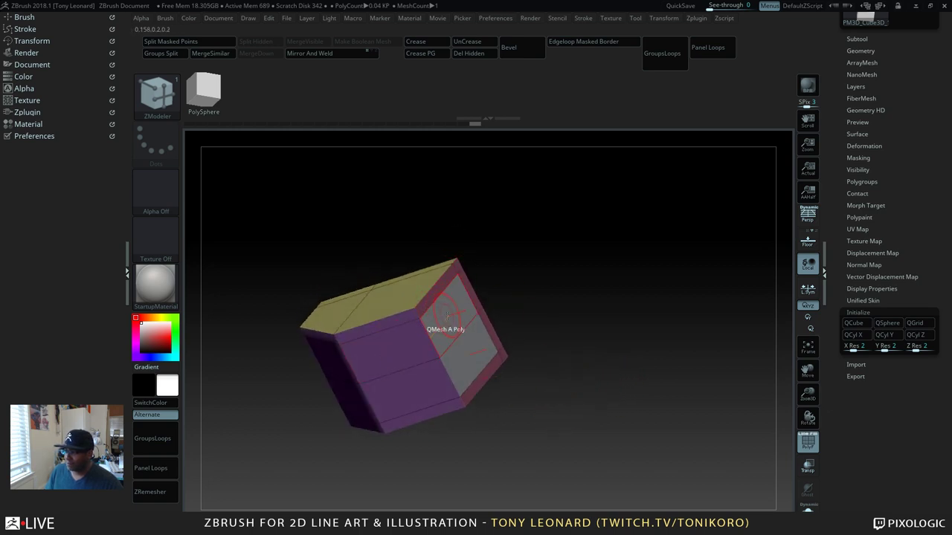
right_click(447, 311)
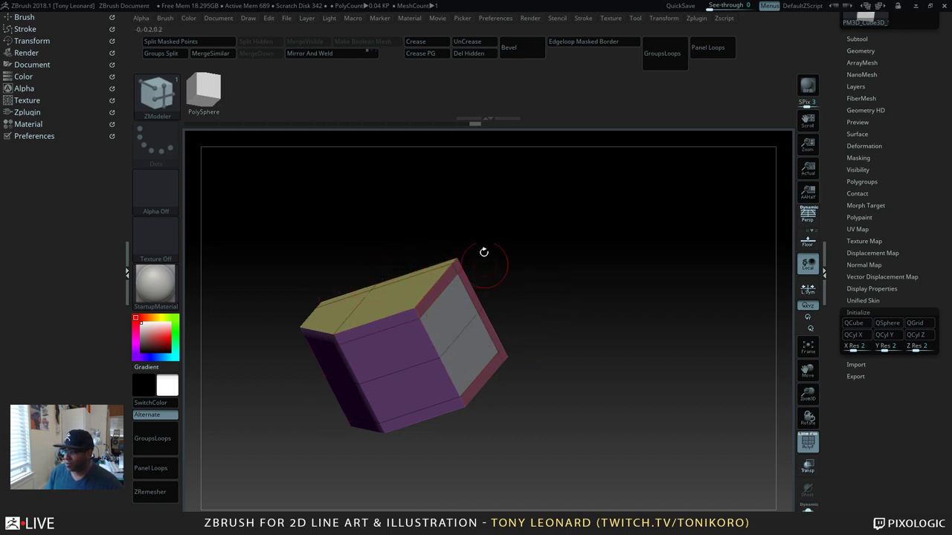
drag(453, 312, 403, 334)
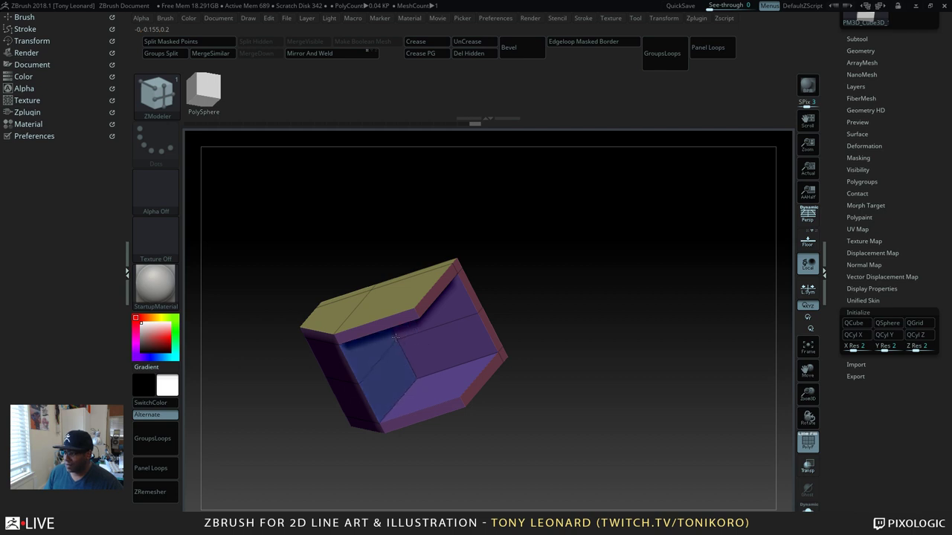
Step: QMesh the inner polygons of the sloped end inward to carve the opening through, leaving only the top and side walls
drag(603, 249, 606, 304)
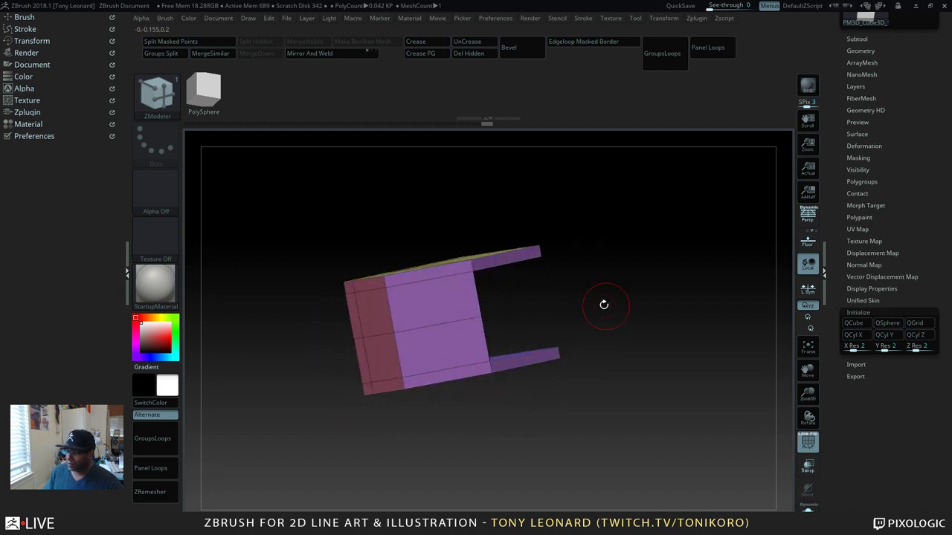
click(394, 312)
alt+drag(375, 312, 446, 304)
drag(588, 364, 662, 363)
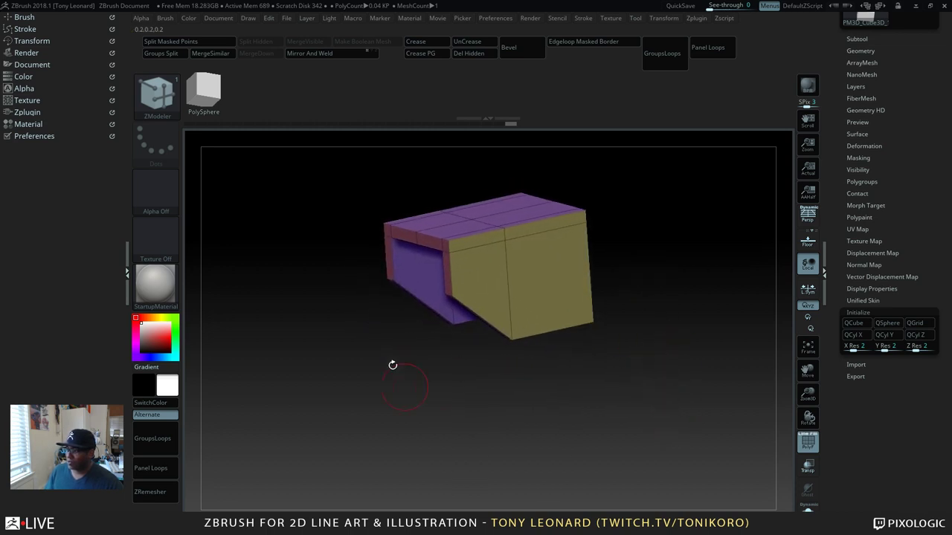
Step: In side view, insert a single crosswise edge loop close to the full-height end of the hollowed shape
drag(695, 394, 580, 419)
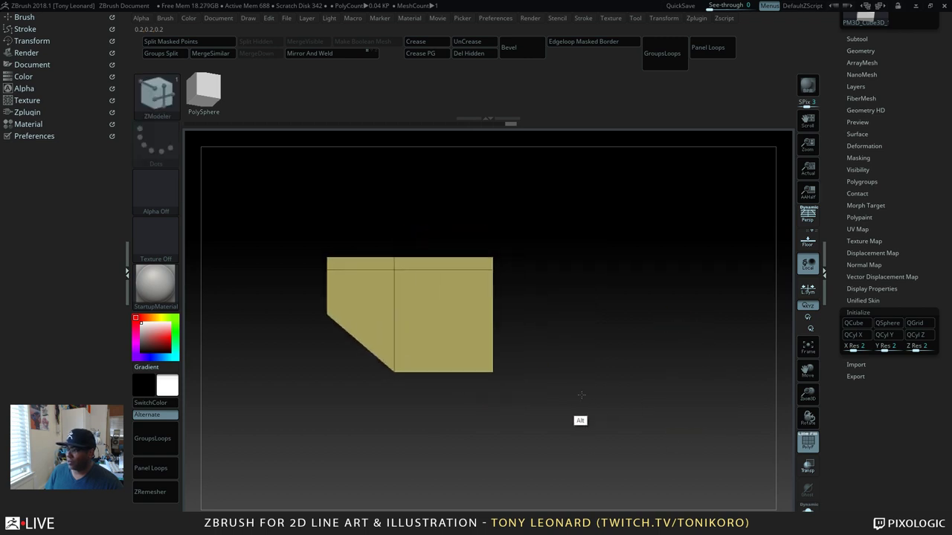
key(space)
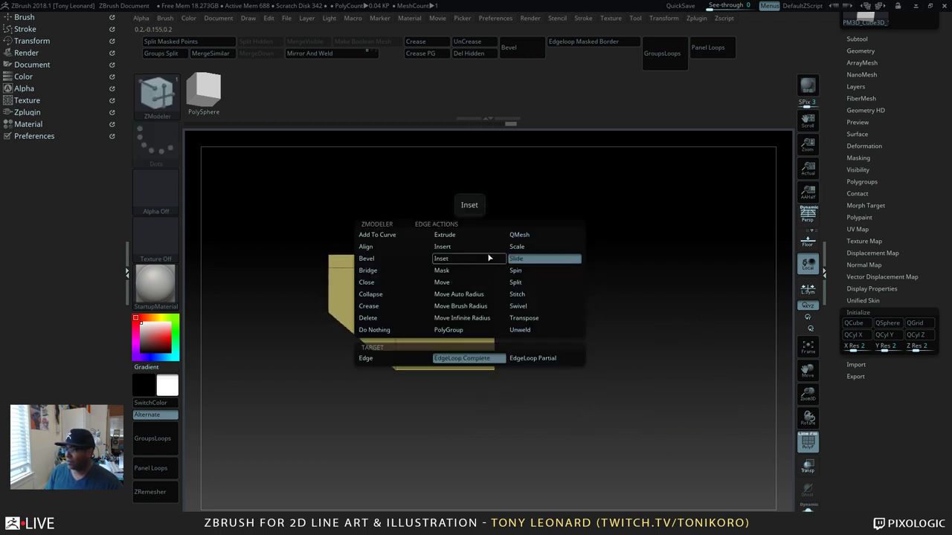
click(469, 250)
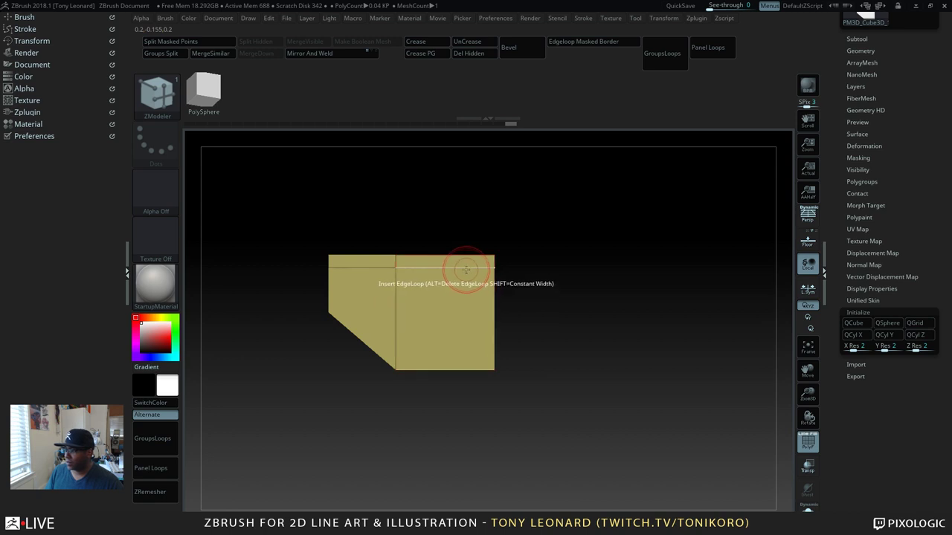
click(474, 268)
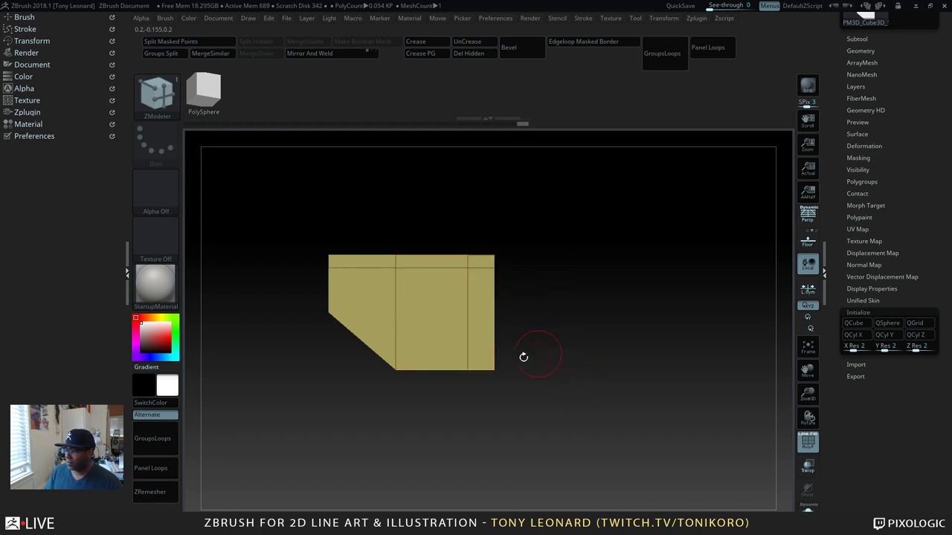
key(ctrl)
ctrl+drag(485, 346, 472, 340)
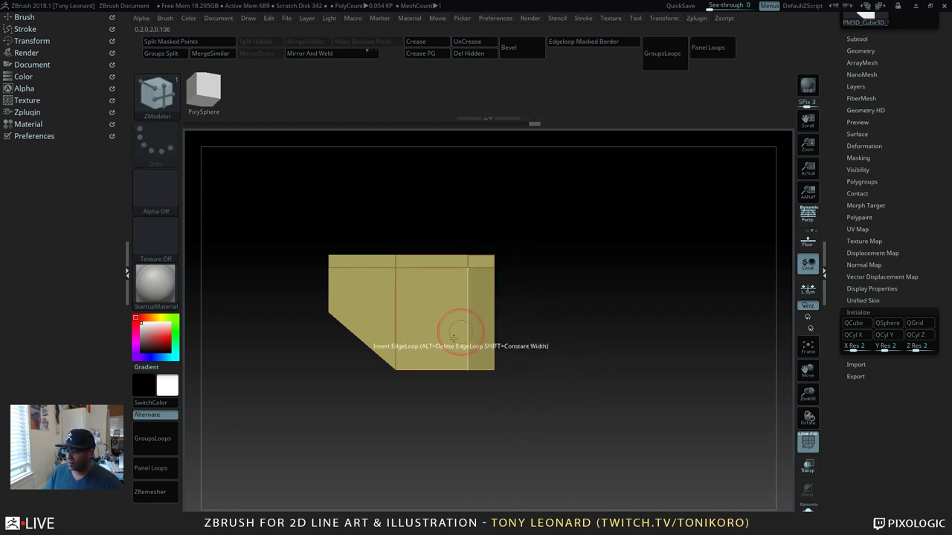
ctrl+click(577, 413)
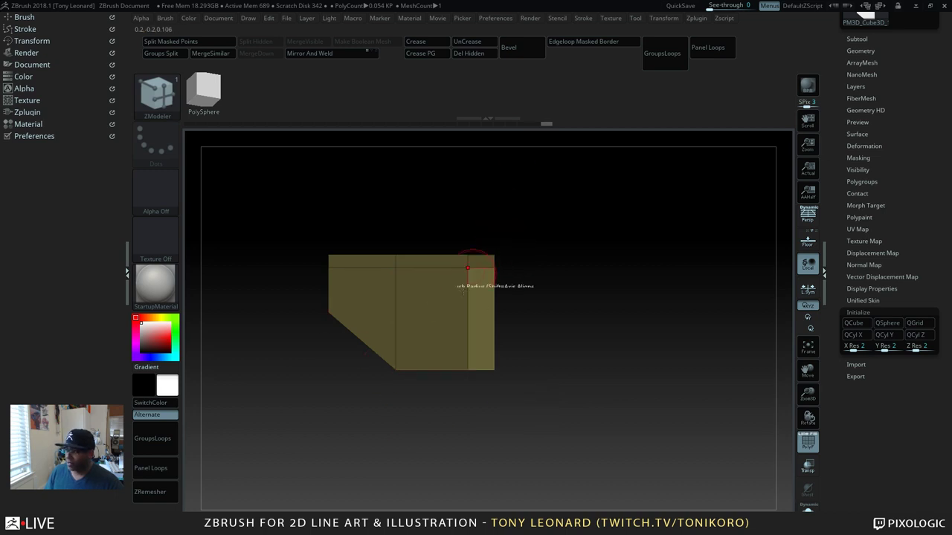
ctrl+drag(539, 287, 584, 449)
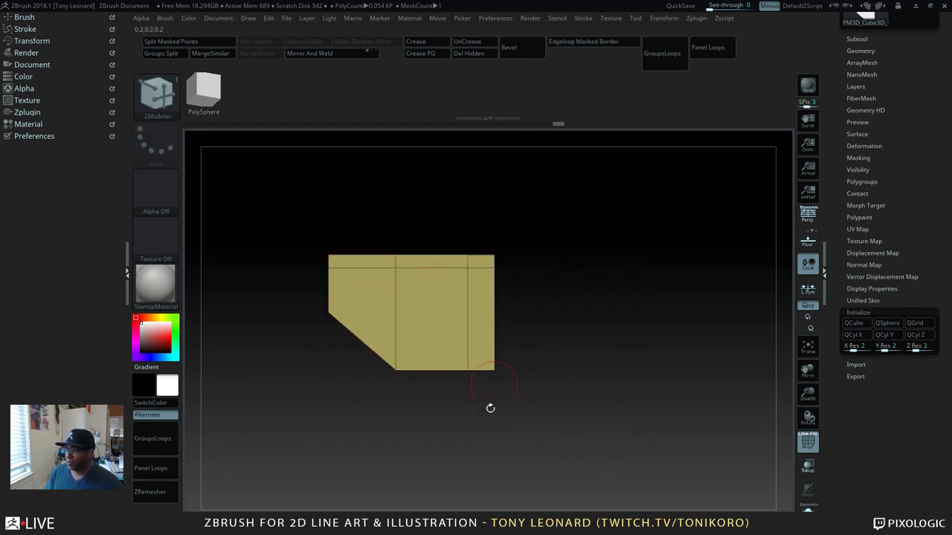
Step: Isolate the narrow full-height end section with an inverted mask and raise its outer lower corner by nearly half the box's height
mouse_move(538, 312)
ctrl+mouse_down()
mouse_move(499, 435)
mouse_move(478, 438)
mouse_move(477, 450)
mouse_move(489, 441)
mouse_move(467, 458)
ctrl+mouse_up()
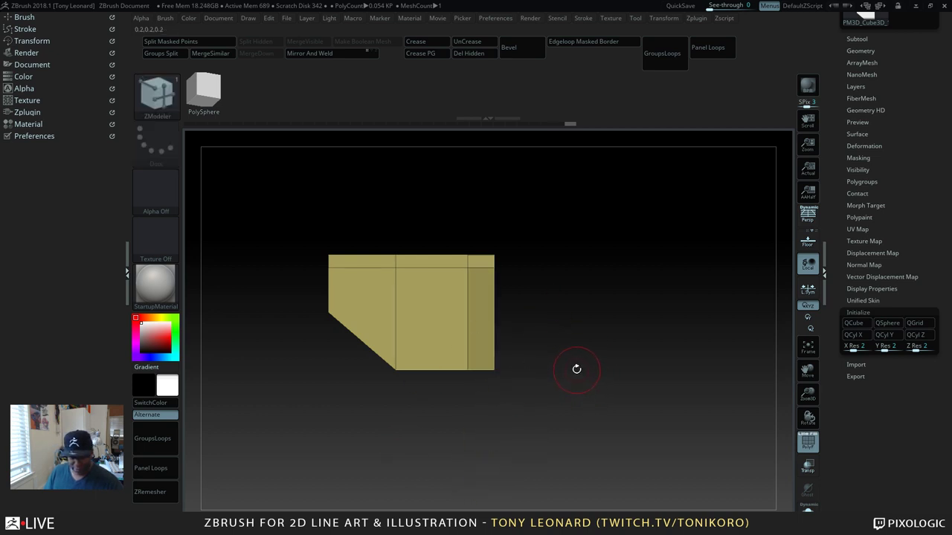
ctrl+click(580, 385)
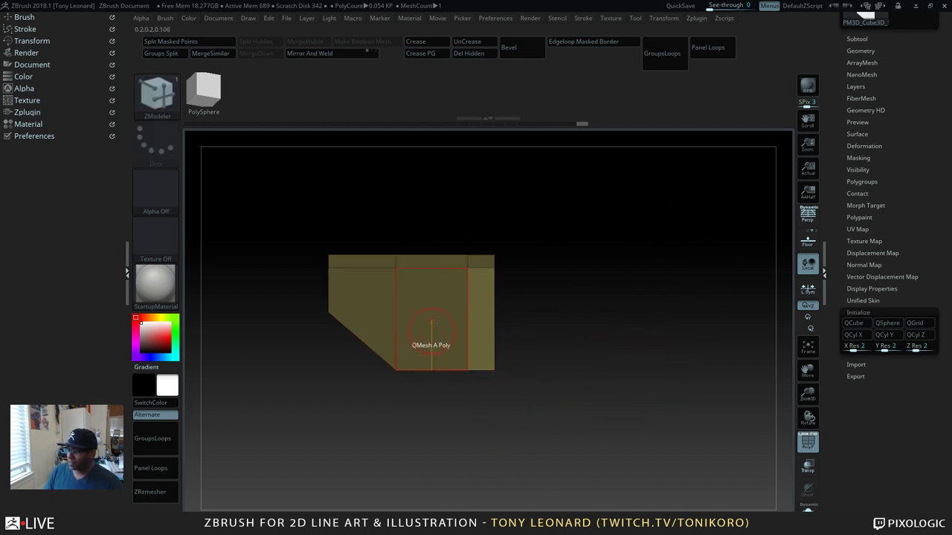
key(w)
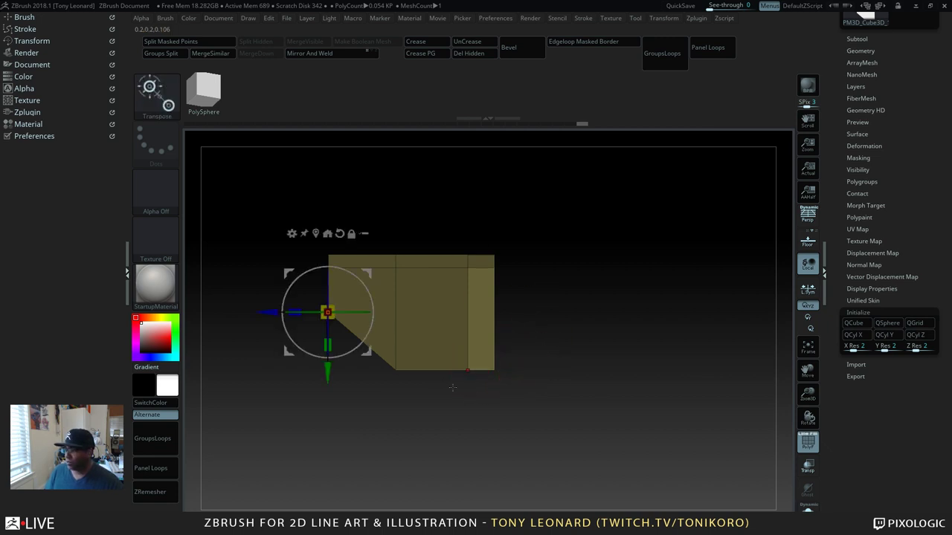
alt+click(495, 370)
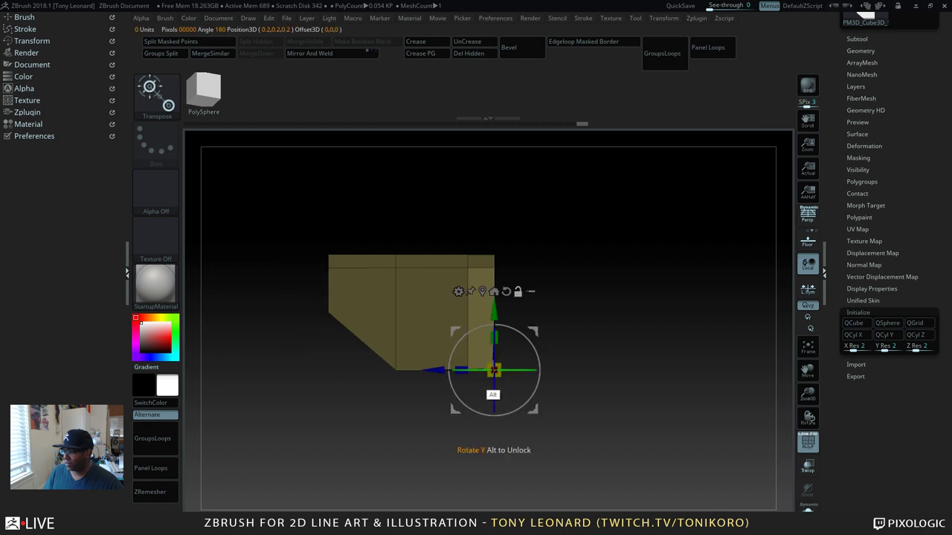
drag(494, 310, 494, 259)
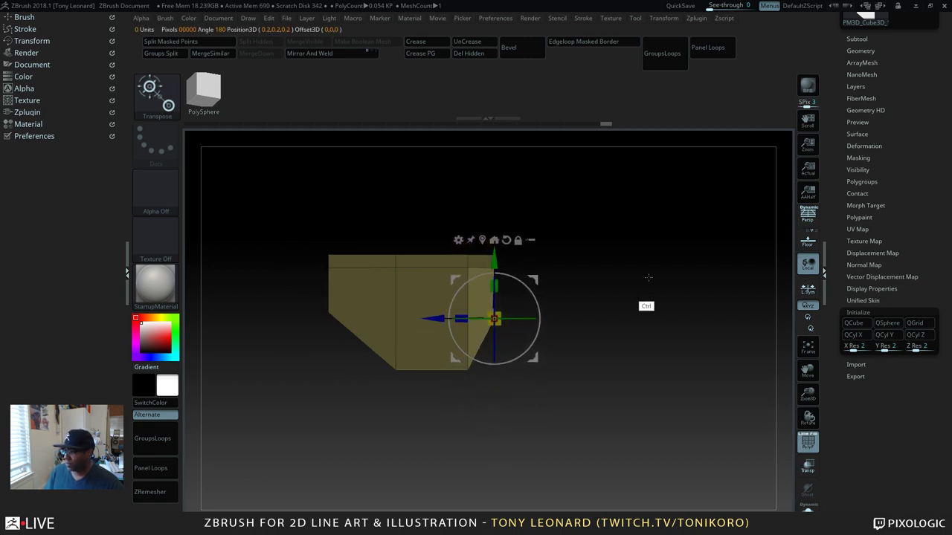
ctrl+drag(674, 250, 657, 360)
Step: Isolate the tapered end with an inverted mask and pull it outward with the gizmo, stretching the end section to about four times its length
drag(573, 208, 589, 243)
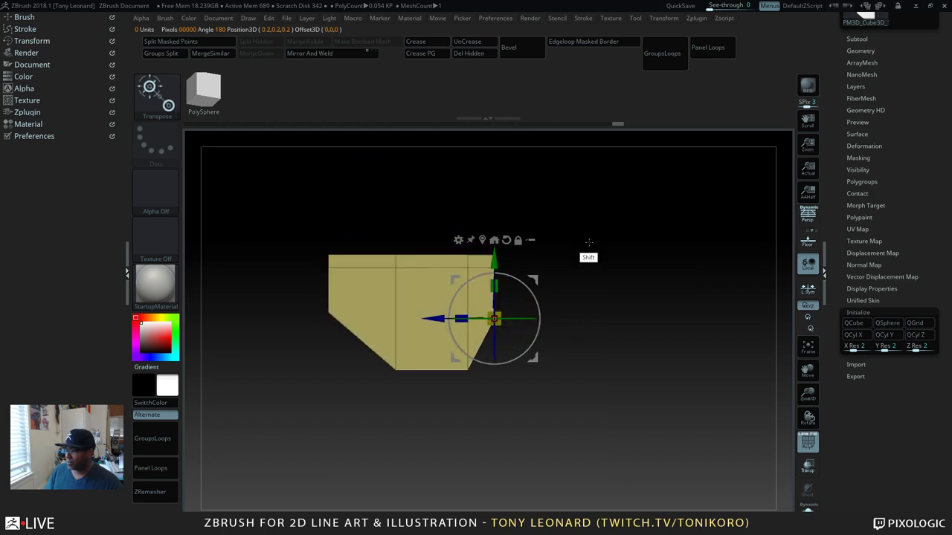
mouse_move(627, 192)
ctrl+mouse_down()
mouse_move(589, 325)
mouse_move(498, 451)
mouse_move(467, 467)
ctrl+mouse_up()
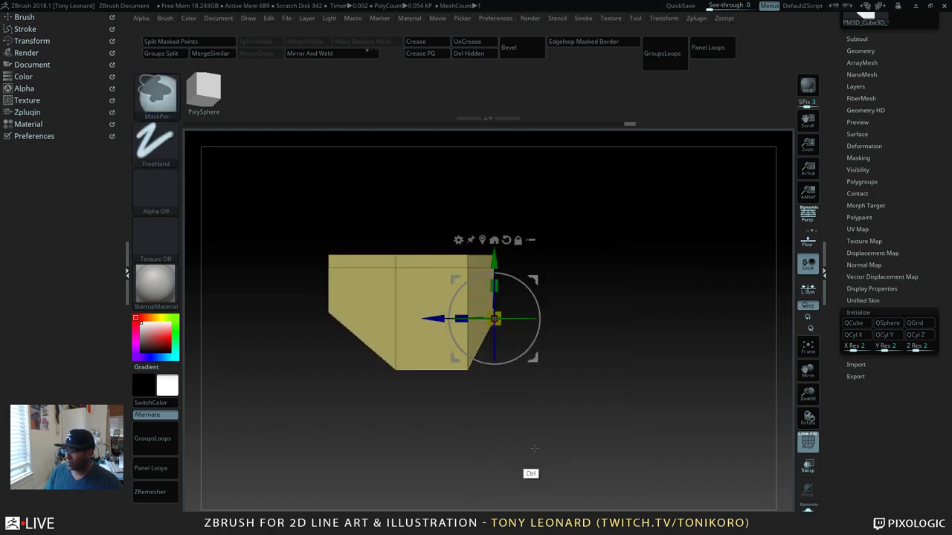
ctrl+click(534, 448)
drag(433, 318, 509, 320)
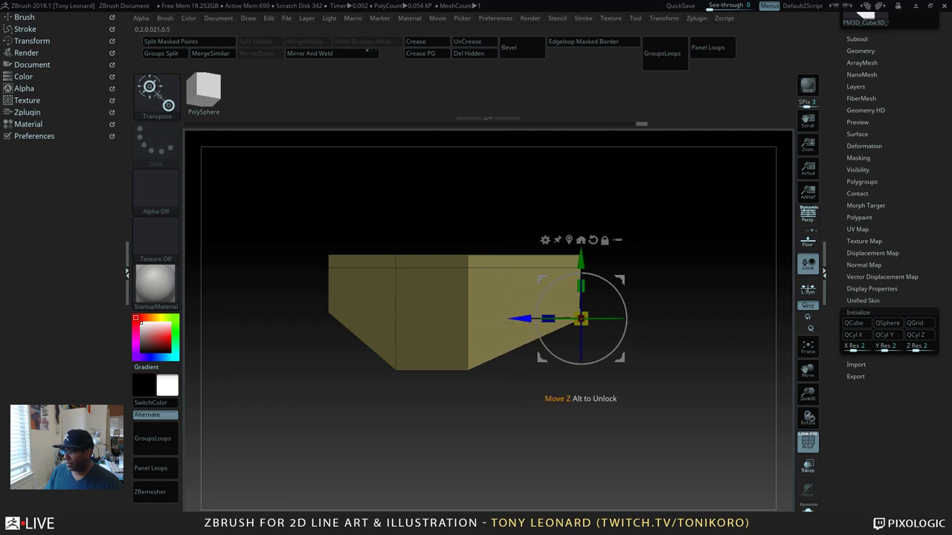
ctrl+drag(485, 434, 551, 457)
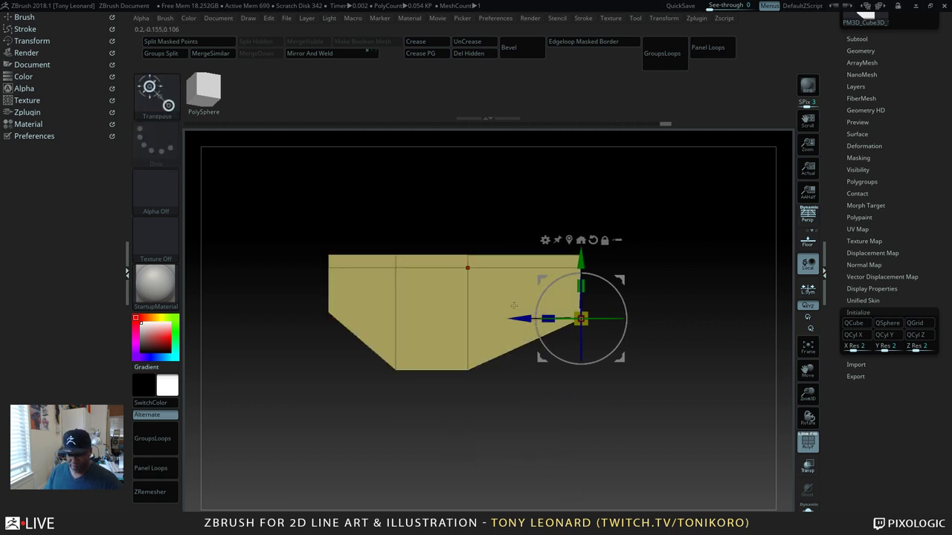
Step: Return to the ZModeler brush and insert a single crosswise edge loop in the stretched end section
key(b)
key(z)
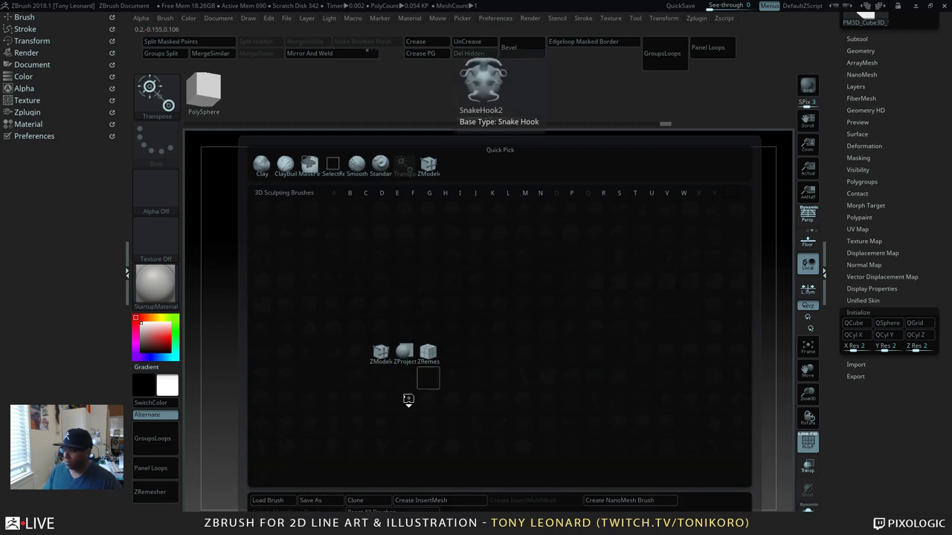
click(384, 355)
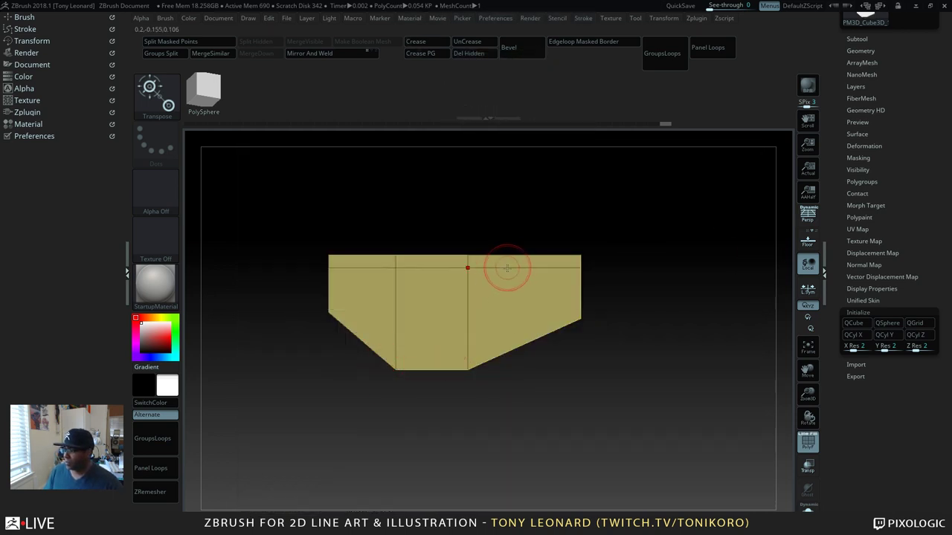
key(space)
key(space)
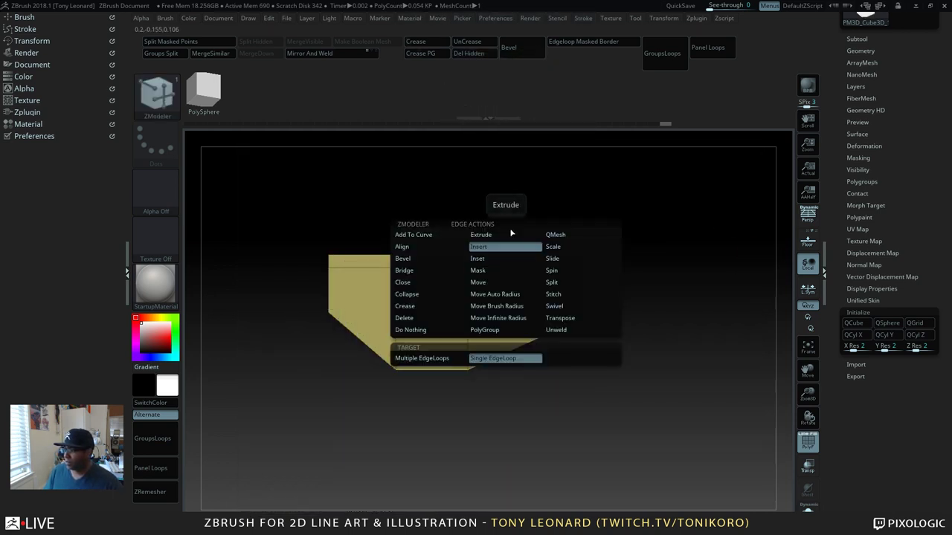
click(511, 268)
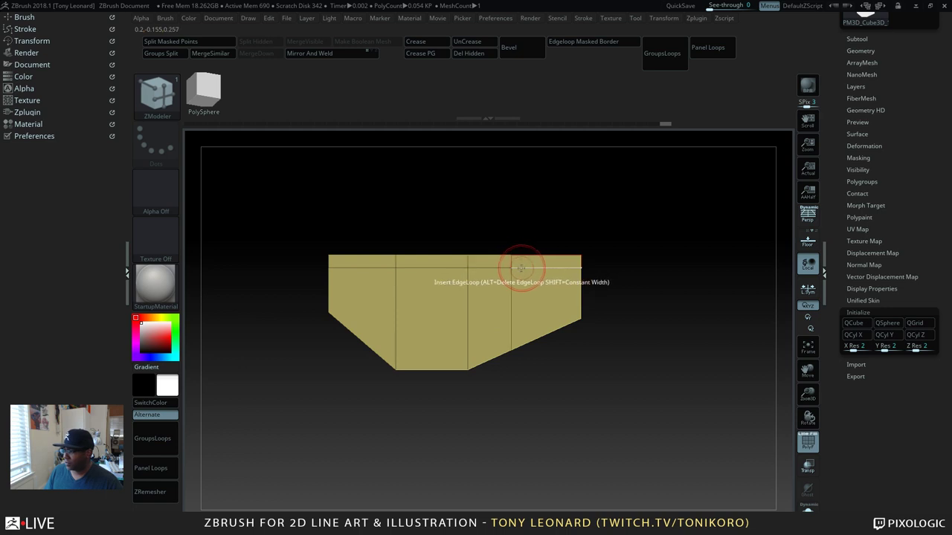
Step: Switch the edge action to Slide and slide the new loop outward to about the middle of the stretched section
key(space)
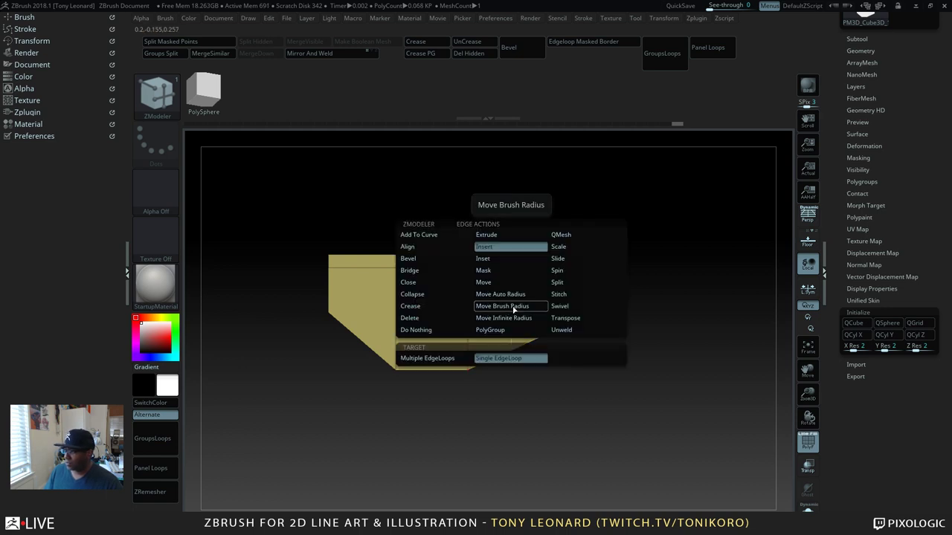
click(559, 259)
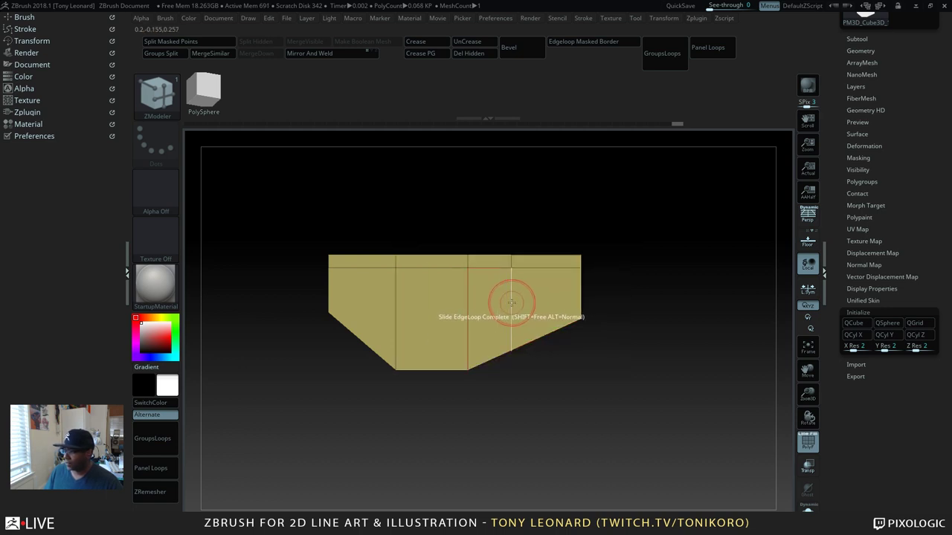
drag(512, 302, 540, 305)
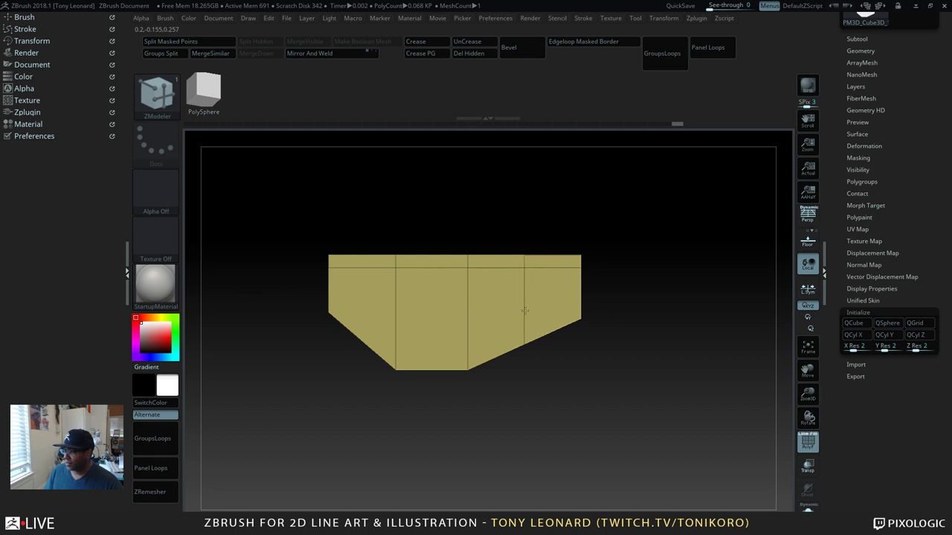
Step: Isolate the slid loop's side section with an inverted mask and raise the loop's lower corner level with the outer end's underside
key(ctrl)
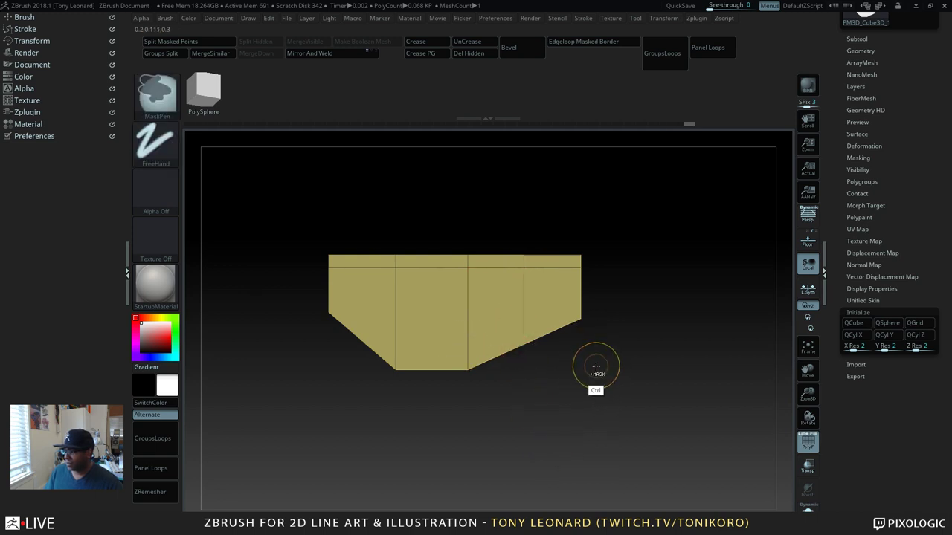
mouse_move(594, 381)
ctrl+mouse_down()
mouse_move(512, 408)
mouse_move(493, 361)
mouse_move(503, 323)
mouse_move(503, 331)
ctrl+mouse_up()
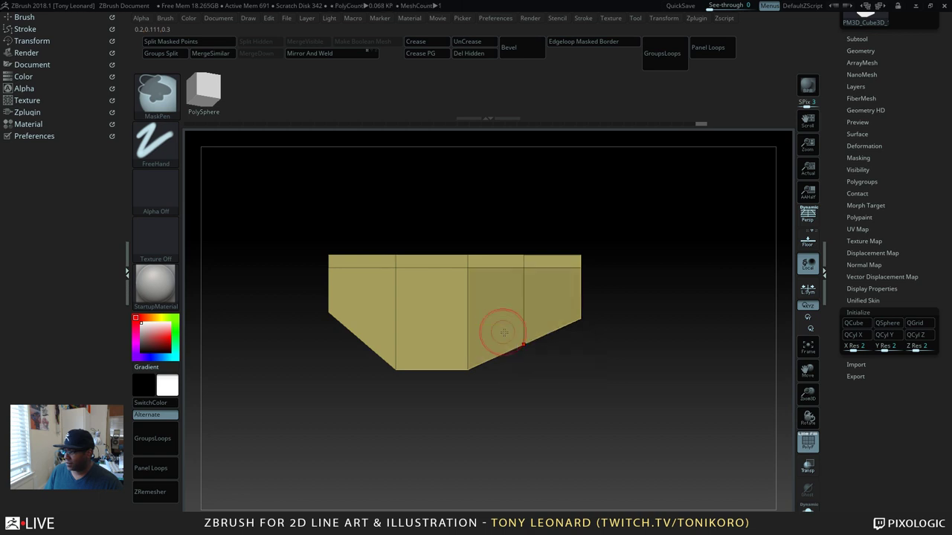
ctrl+click(587, 436)
key(w)
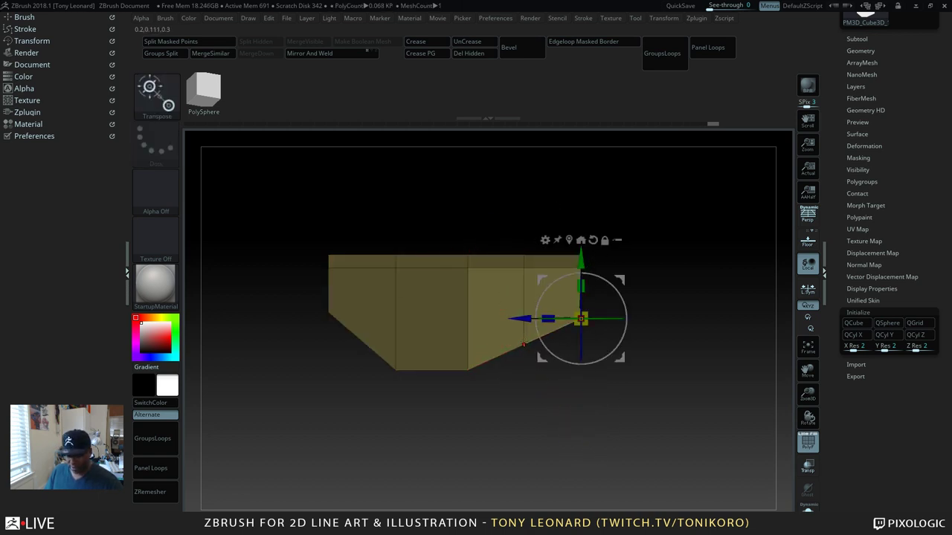
alt+click(523, 343)
drag(523, 403, 525, 377)
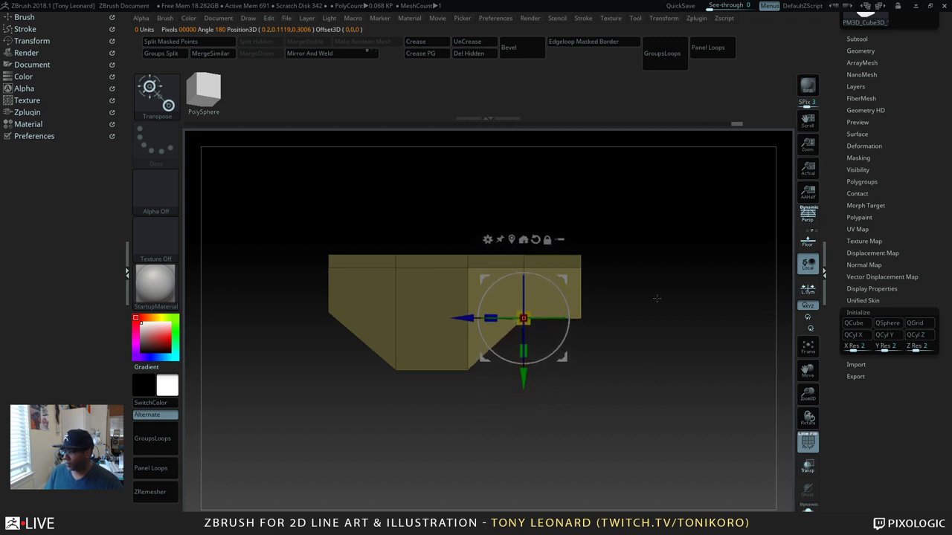
drag(657, 298, 688, 418)
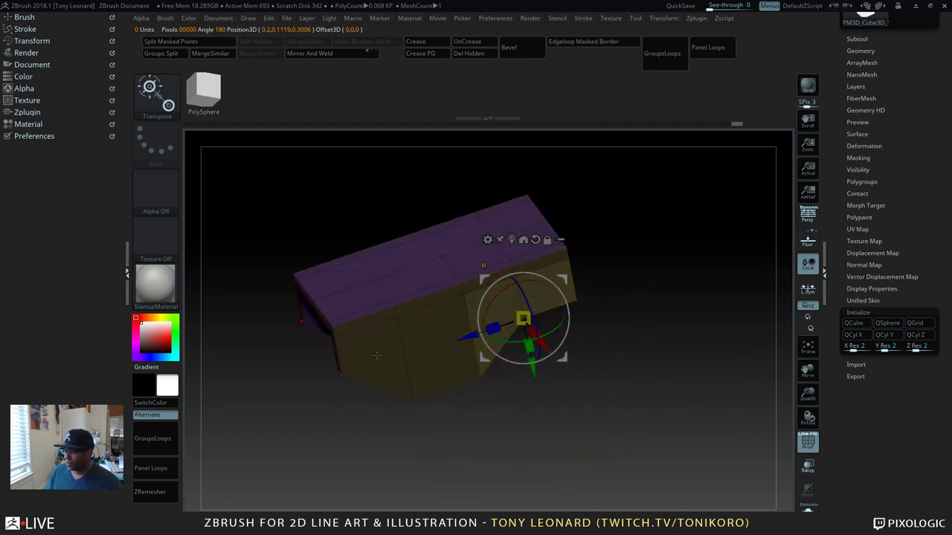
drag(376, 356, 680, 334)
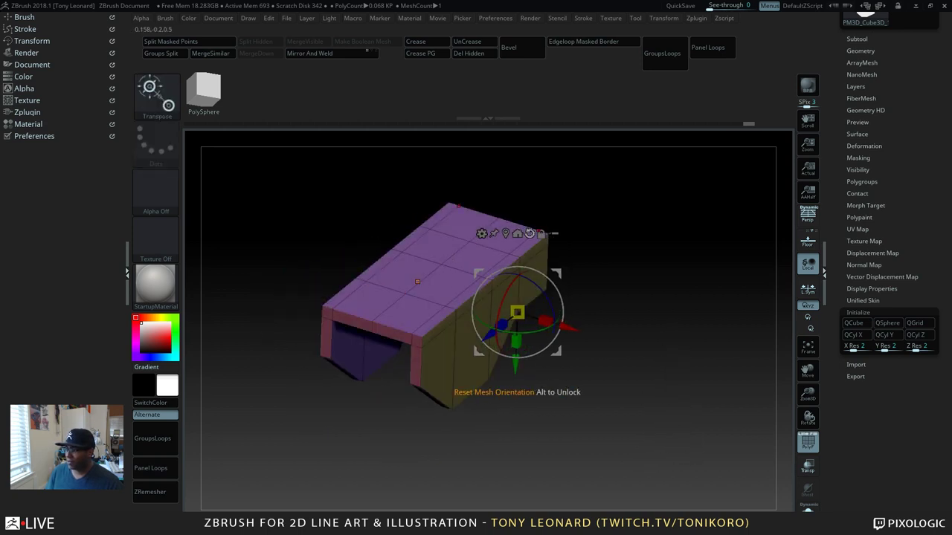
Step: Mark the four middle inner polygons on the top face and QMesh them upward into a raised block using Align Full Step
key(q)
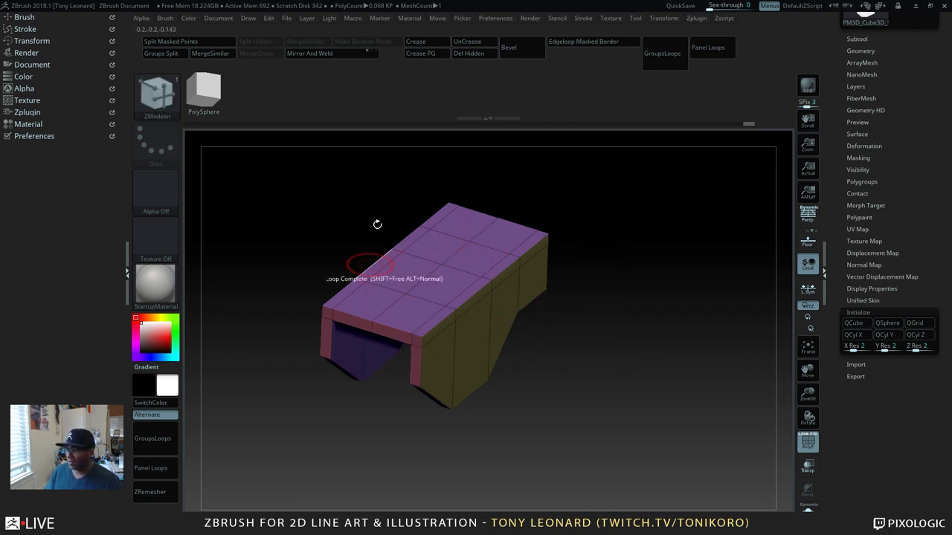
alt+click(443, 281)
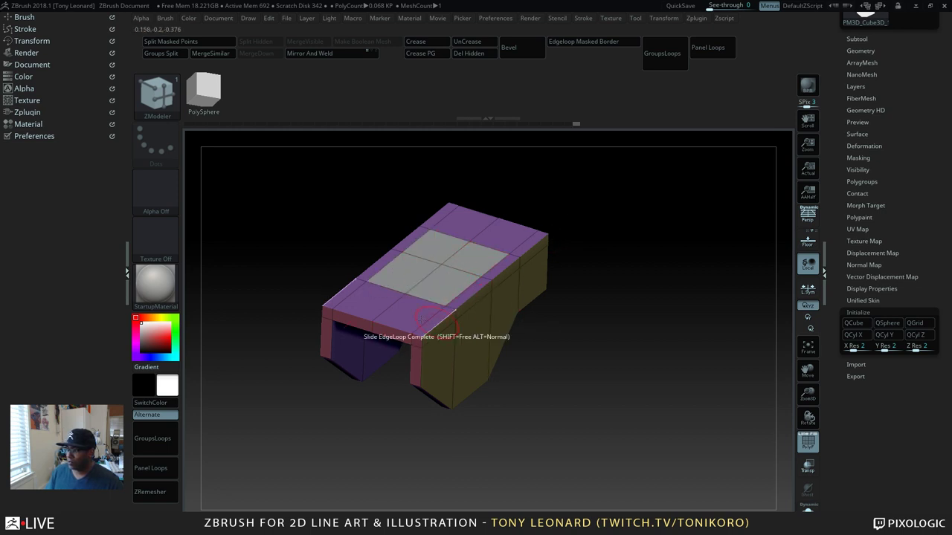
key(space)
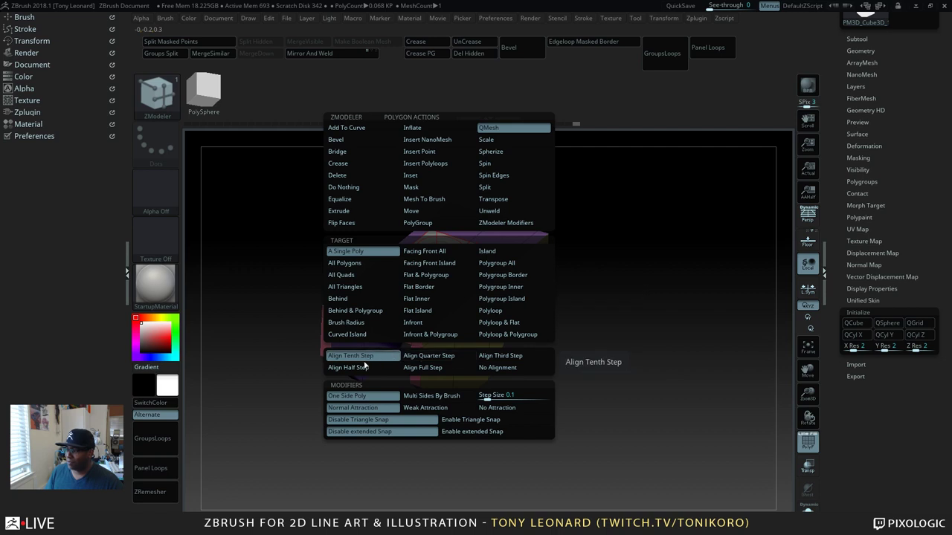
click(423, 367)
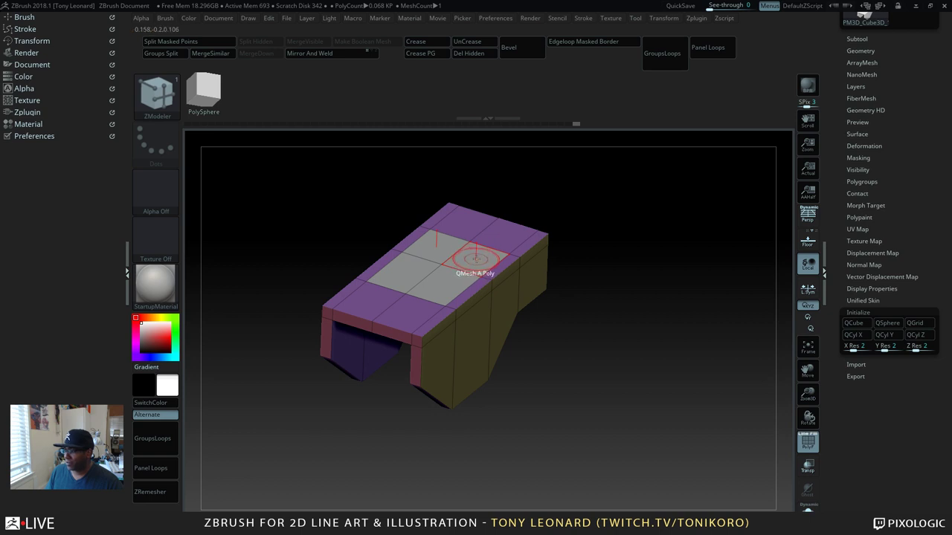
drag(474, 259, 475, 245)
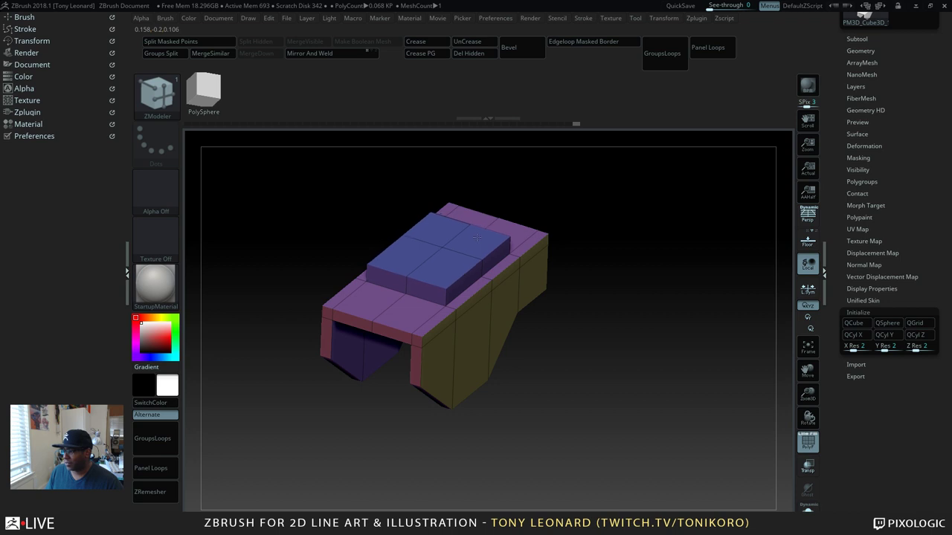
Step: Mark the inner top polygons in front of the raised block and QMesh them upward with Align Quarter Step into a sloped wedge
mouse_move(669, 385)
mouse_down()
mouse_move(659, 349)
mouse_move(659, 387)
mouse_up()
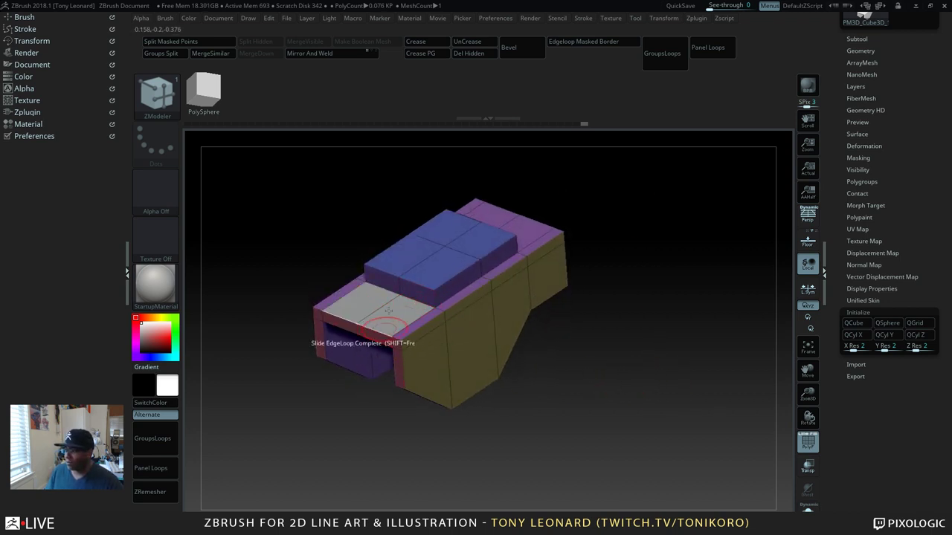
key(space)
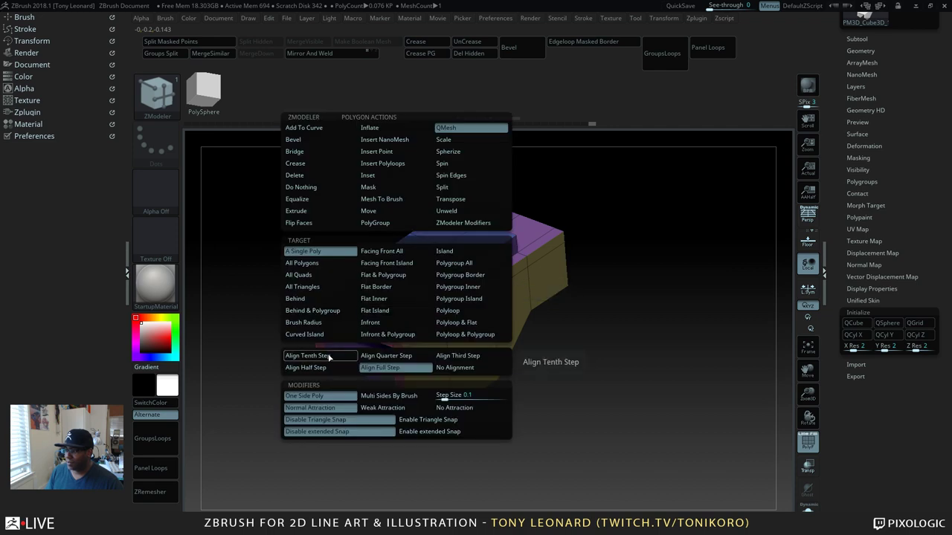
click(369, 358)
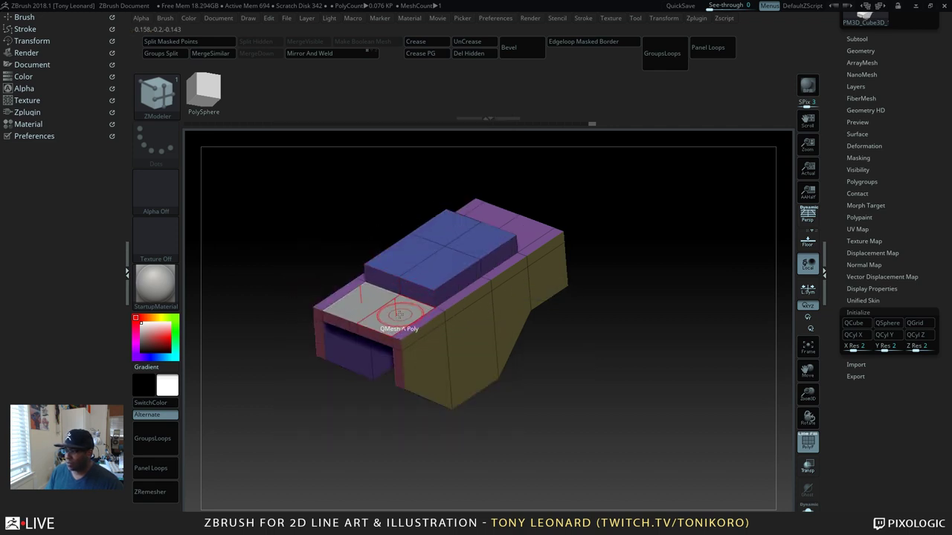
drag(398, 313, 402, 300)
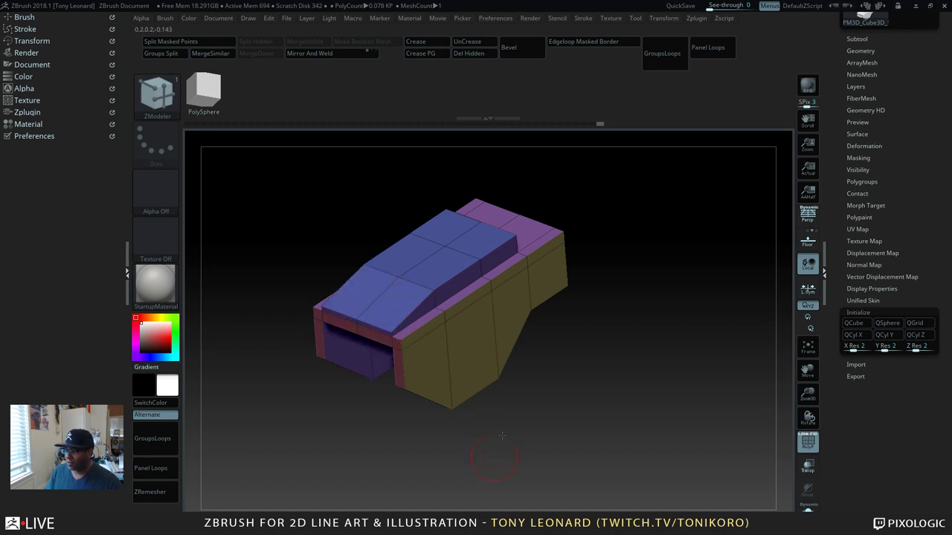
drag(502, 436, 491, 357)
drag(389, 333, 364, 320)
drag(669, 282, 503, 406)
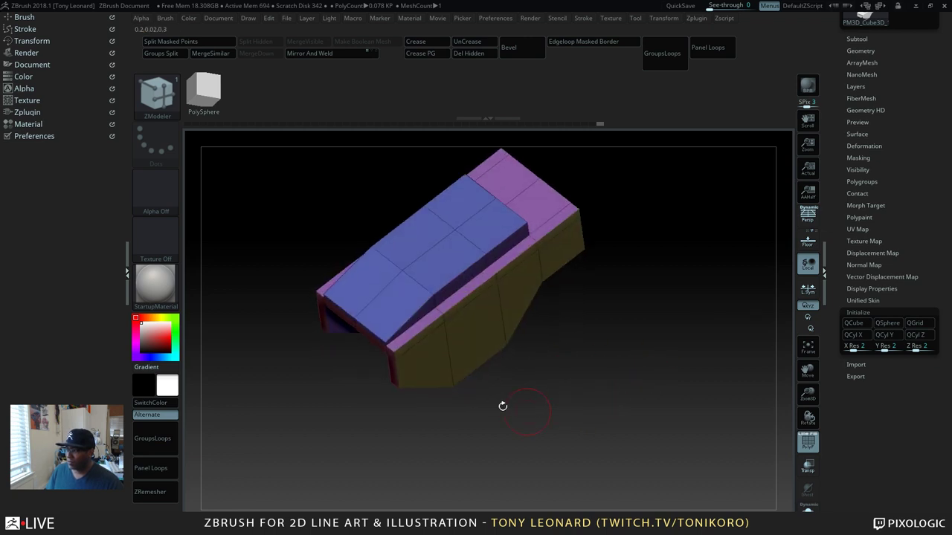
Step: QMesh the side strips beside the raised block and front wedge upward, and pull the rear inner top polygons up into a slope
drag(588, 266, 573, 402)
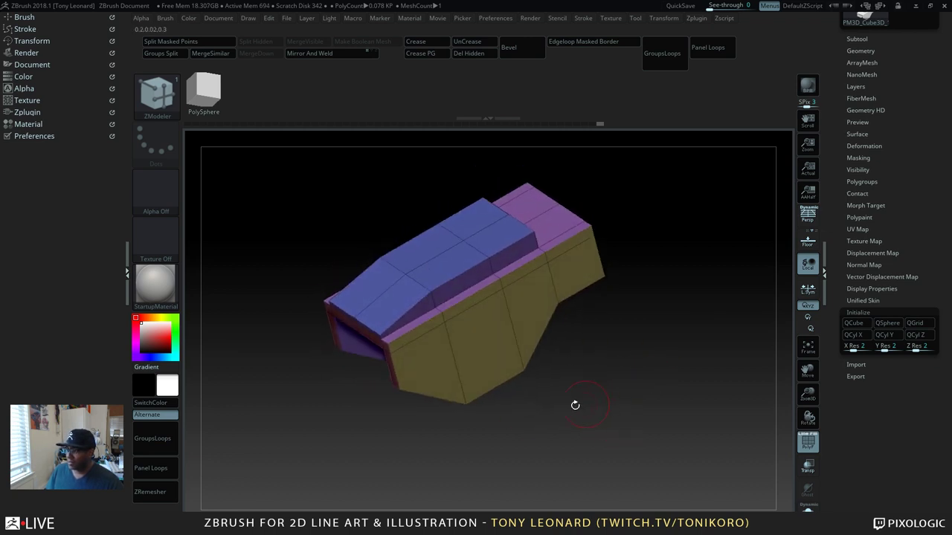
drag(604, 289, 606, 327)
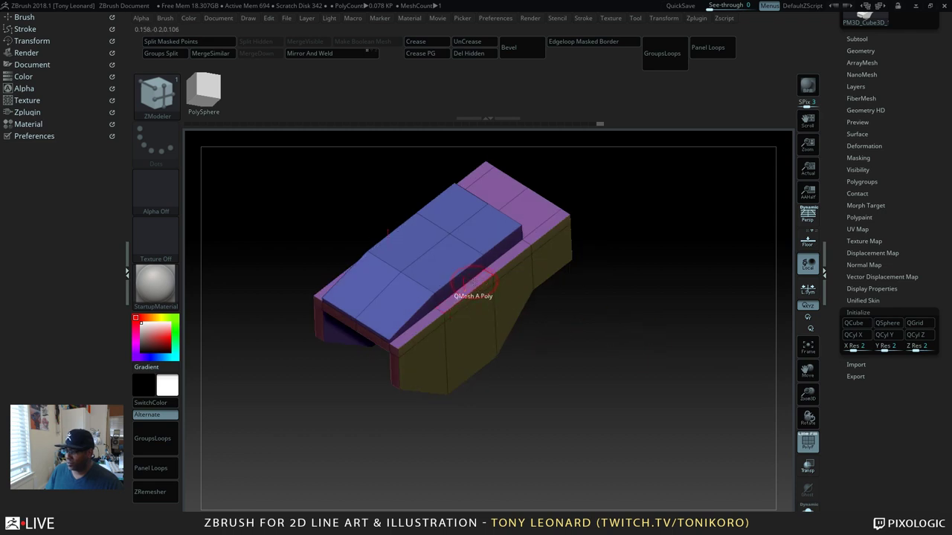
click(504, 257)
drag(595, 332, 597, 361)
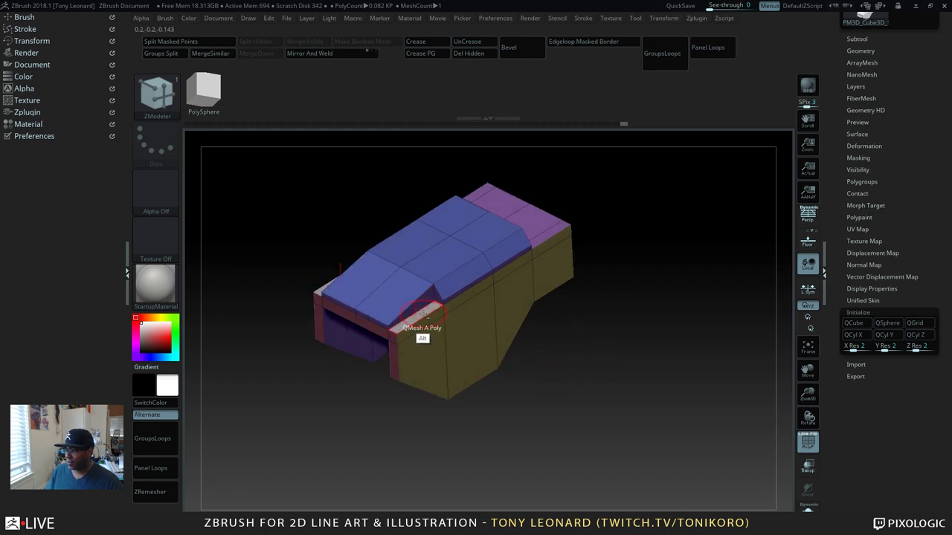
click(422, 312)
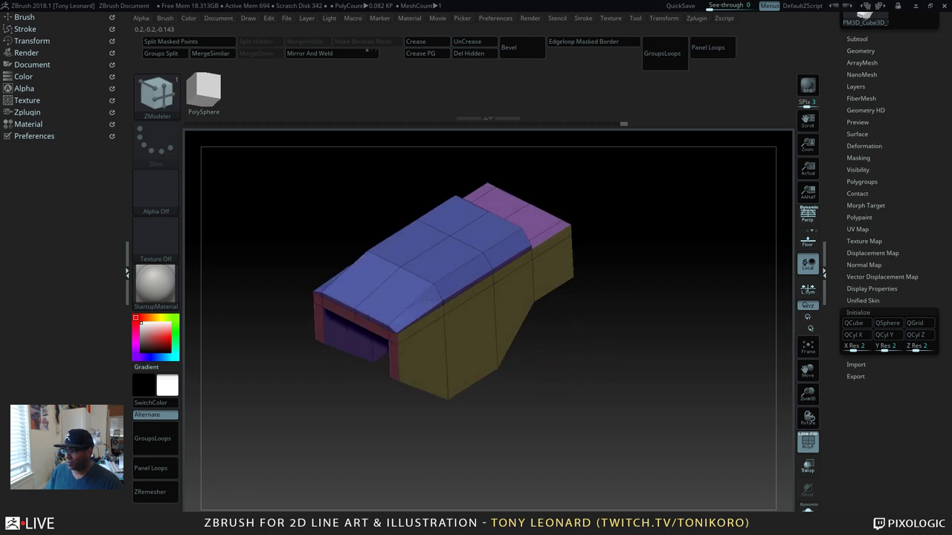
drag(633, 422, 537, 375)
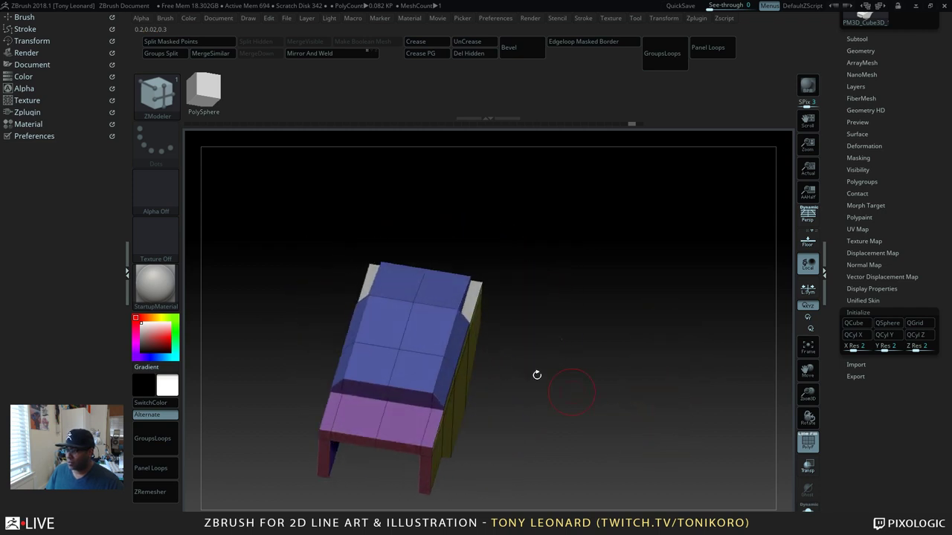
mouse_move(369, 407)
mouse_down()
mouse_move(361, 435)
mouse_move(360, 397)
mouse_up()
Step: Try to bevel the complete edge loop along the side walls' lower rims, inspect it and undo the bevel
drag(632, 417, 597, 363)
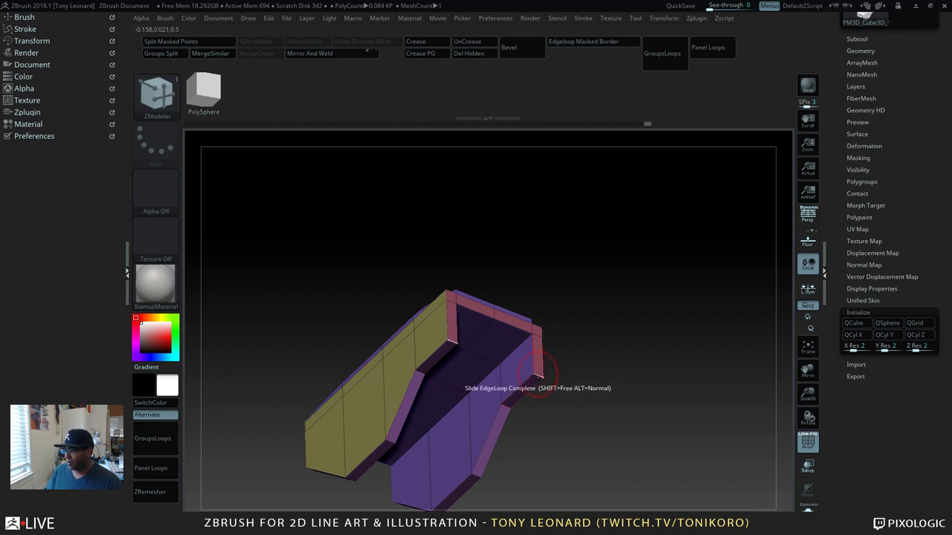
key(space)
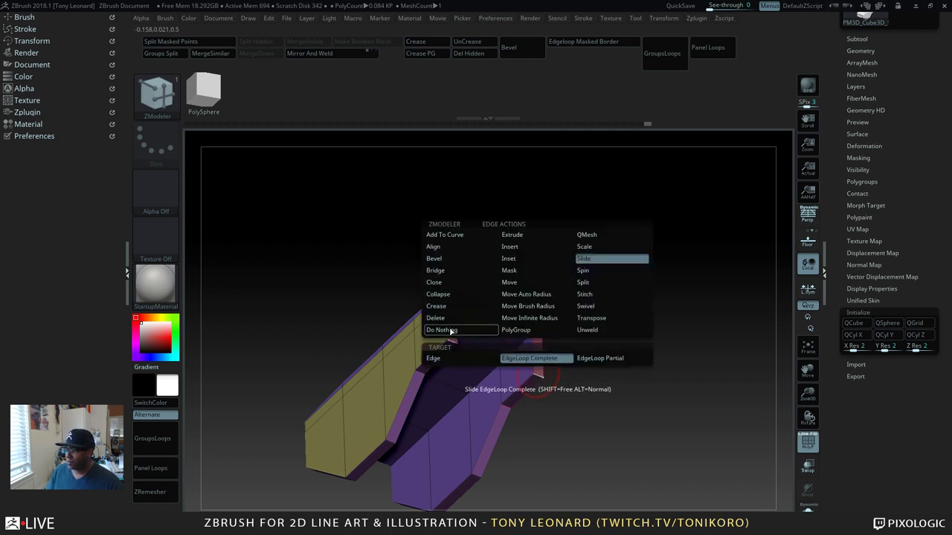
click(447, 259)
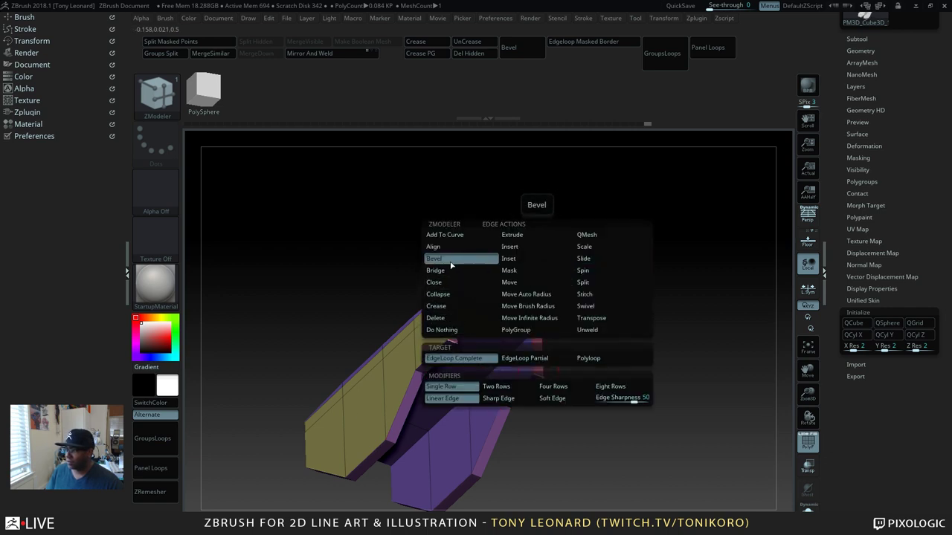
click(487, 386)
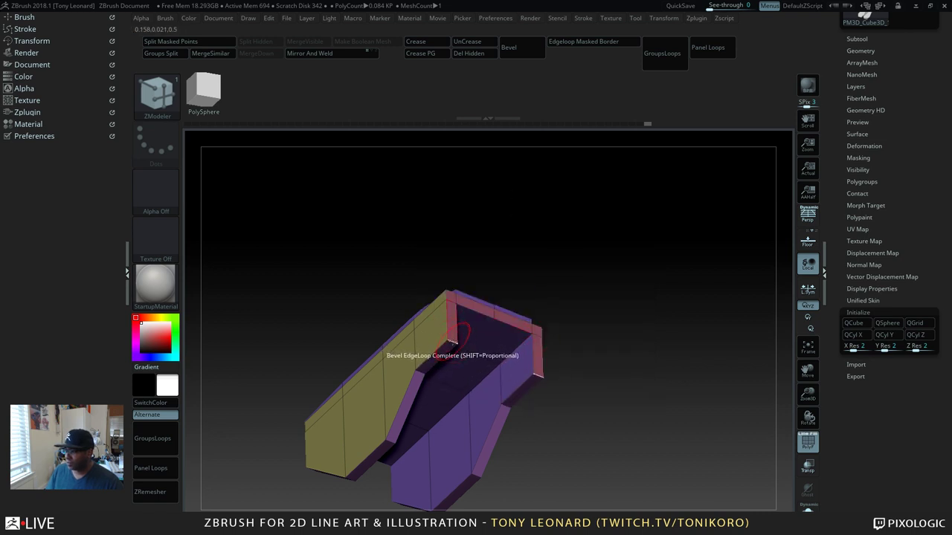
drag(451, 341, 443, 358)
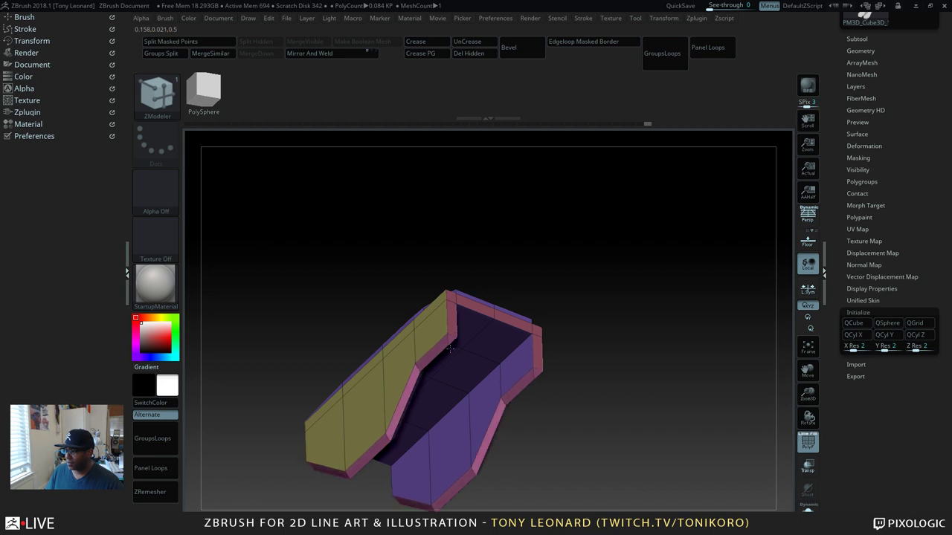
drag(605, 322, 677, 335)
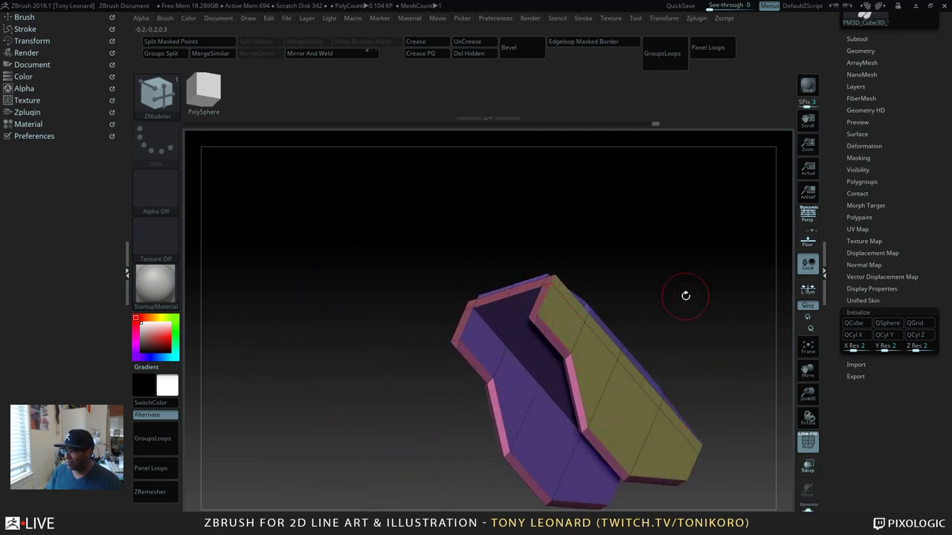
drag(676, 290, 644, 282)
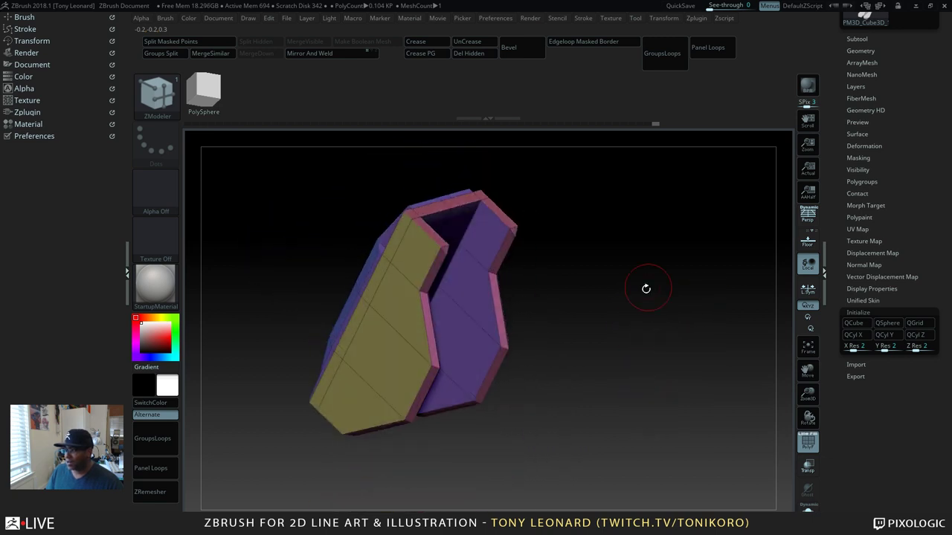
drag(525, 281, 569, 281)
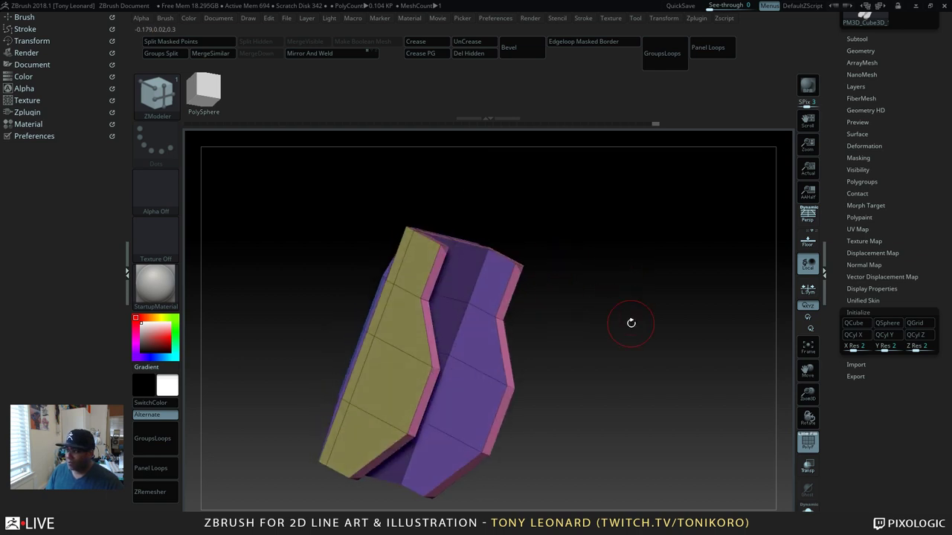
drag(631, 323, 658, 324)
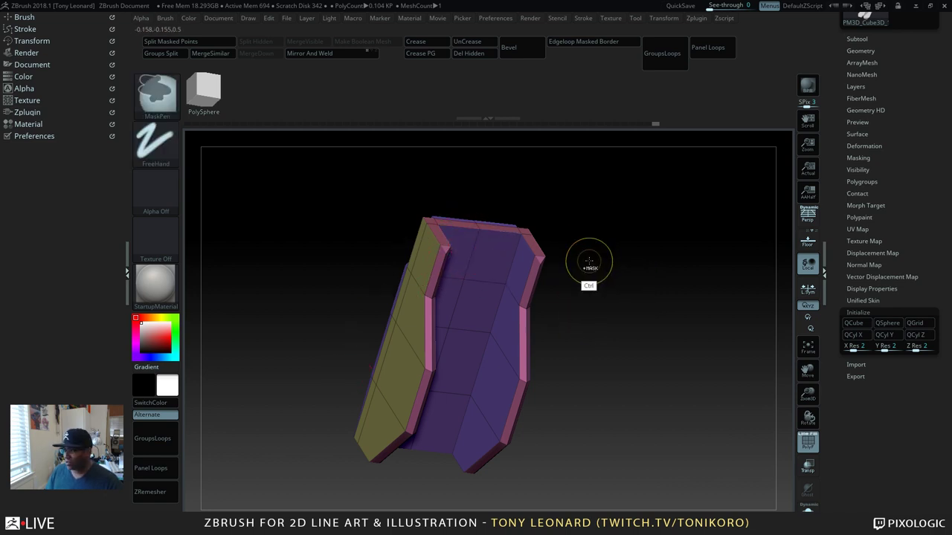
key(ctrl+z)
Step: Face the hollow underside straight on and select the IMM Primitives brush with QCube as the insert mesh
drag(593, 216, 667, 345)
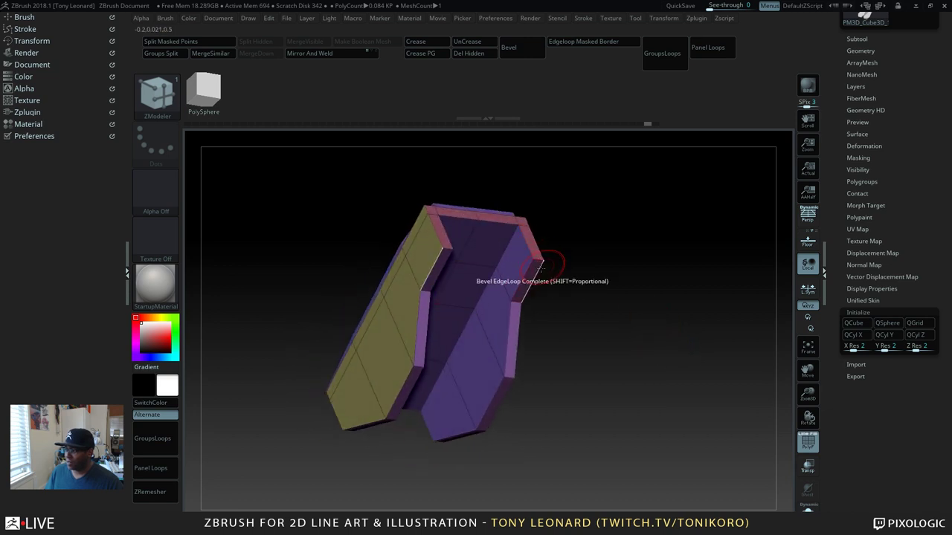
drag(572, 287, 633, 436)
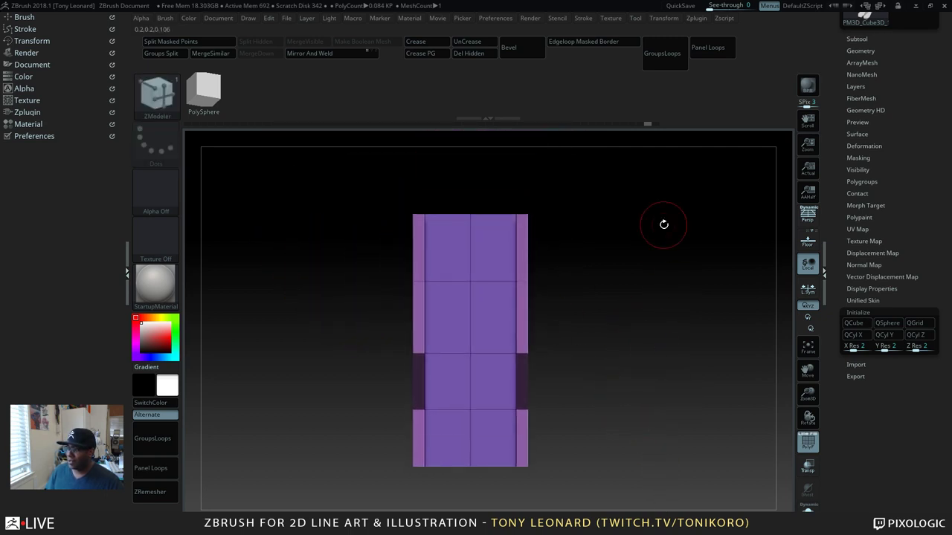
alt+drag(667, 394, 658, 363)
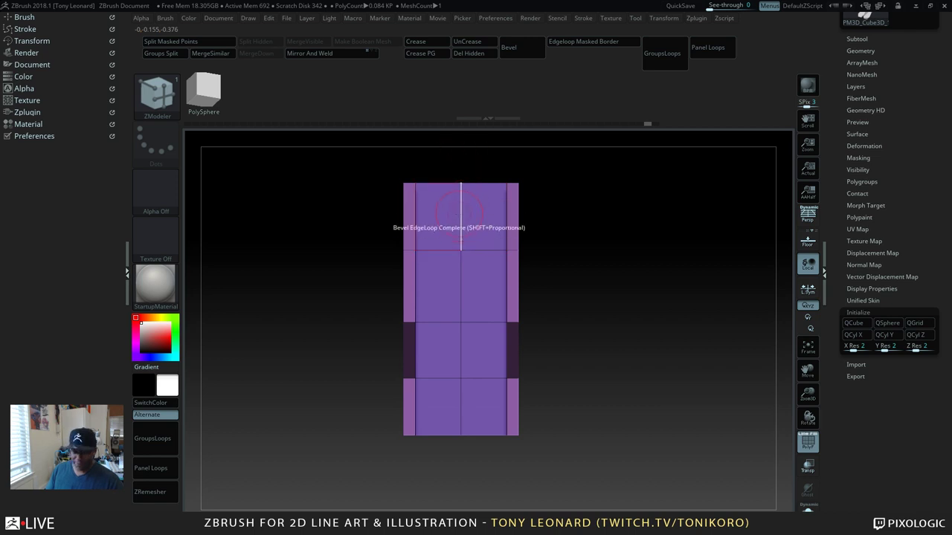
key(b)
key(i)
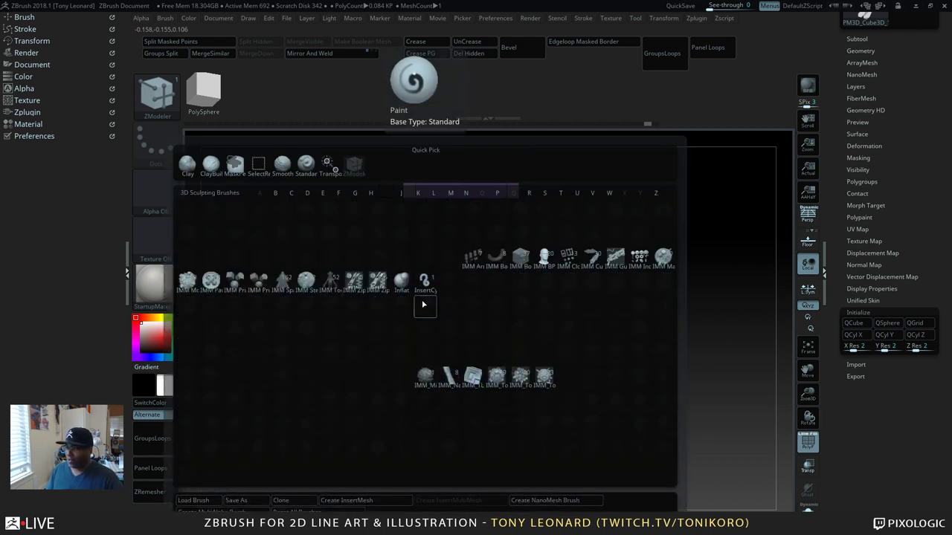
click(235, 281)
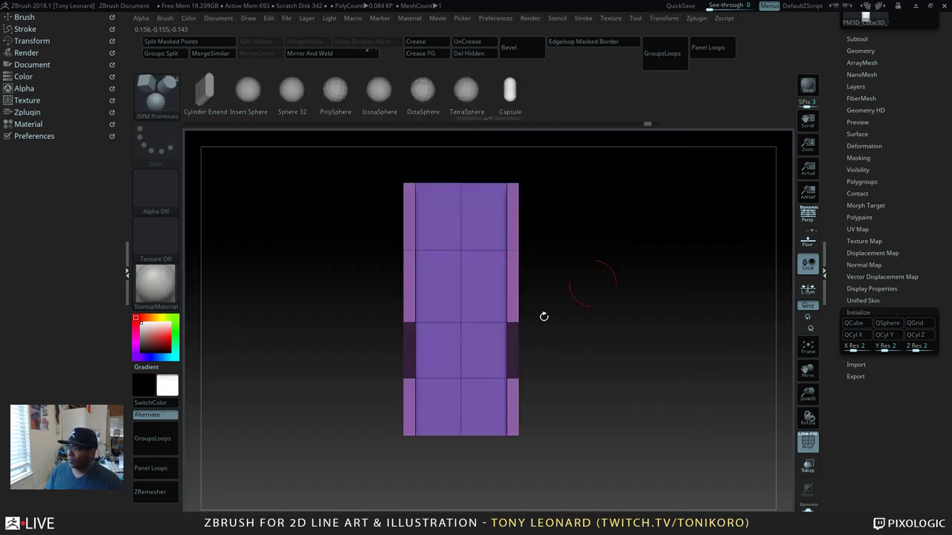
key(m)
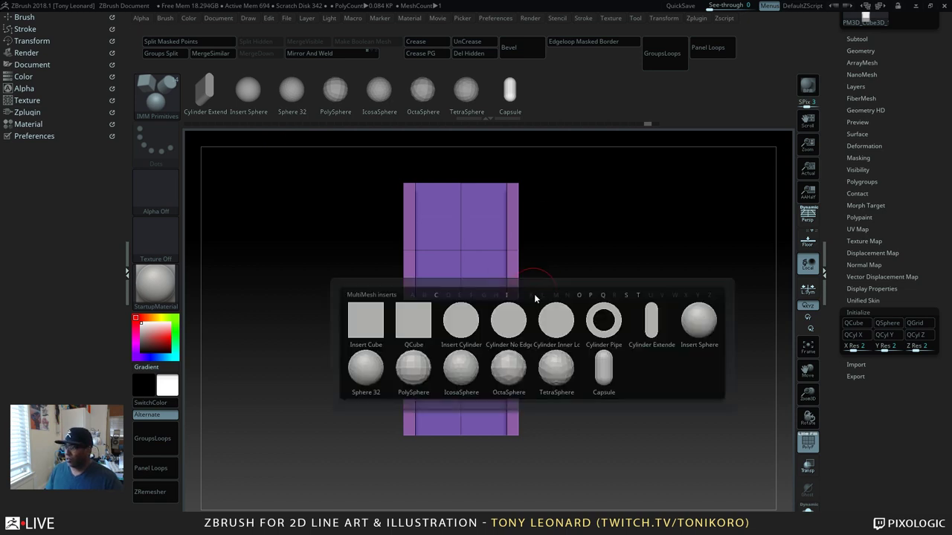
click(414, 325)
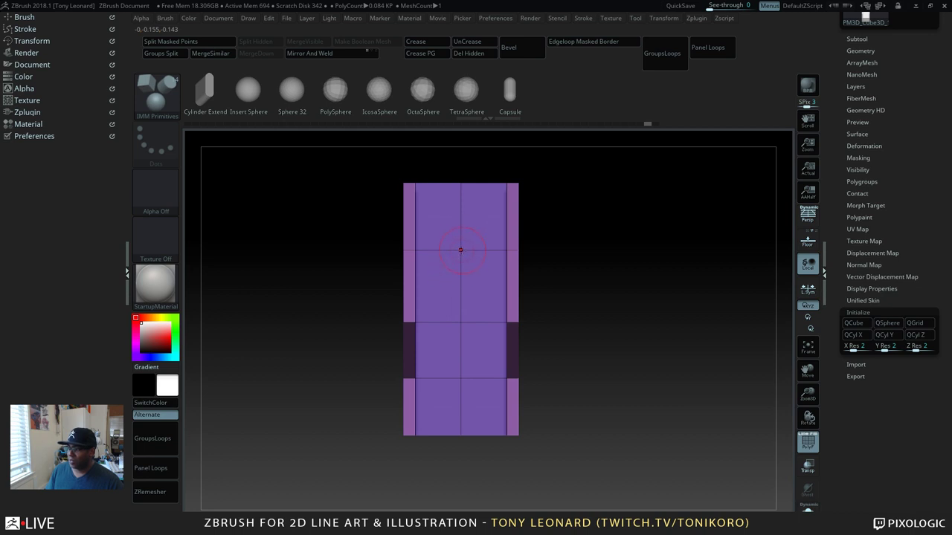
Step: Reselect the IMM Primitives brush and pick QCube again as its insert mesh
key(shift)
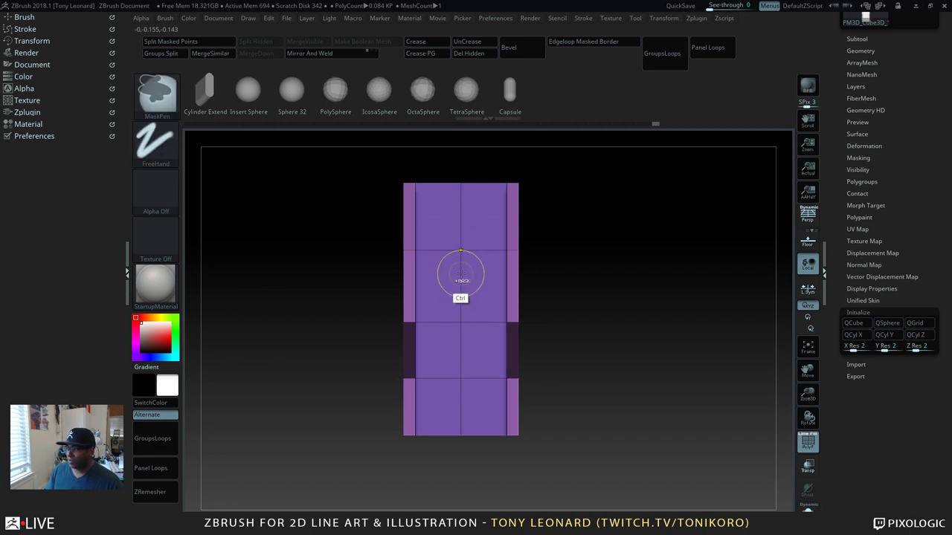
key(m)
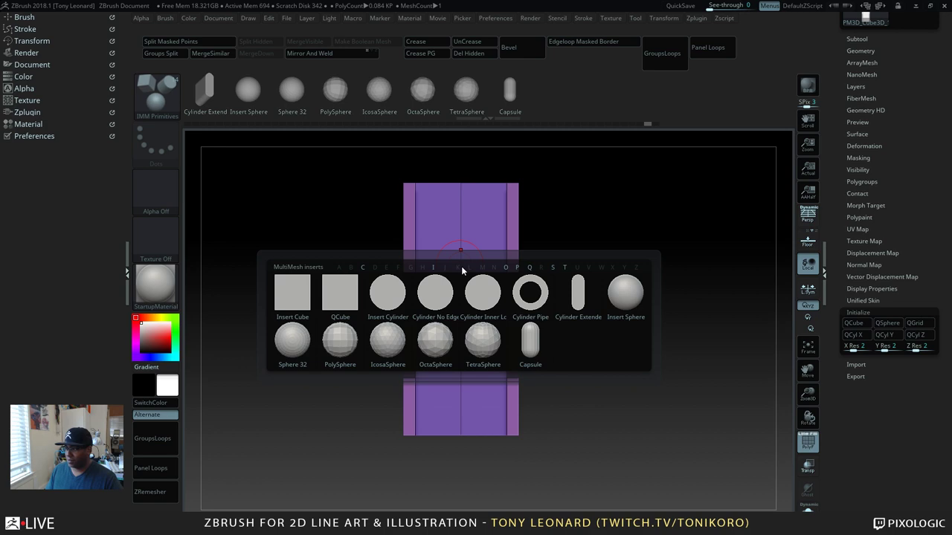
click(370, 298)
key(b)
key(s)
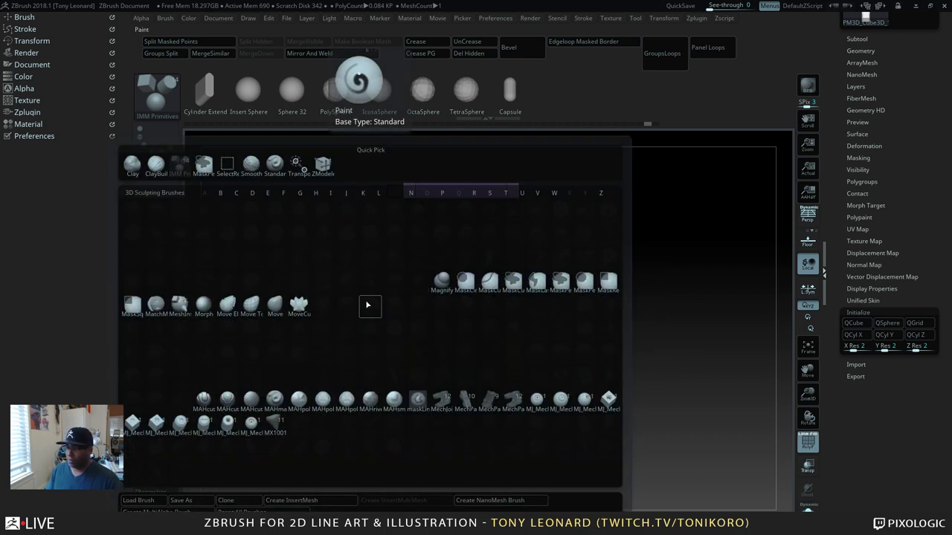
key(b)
key(i)
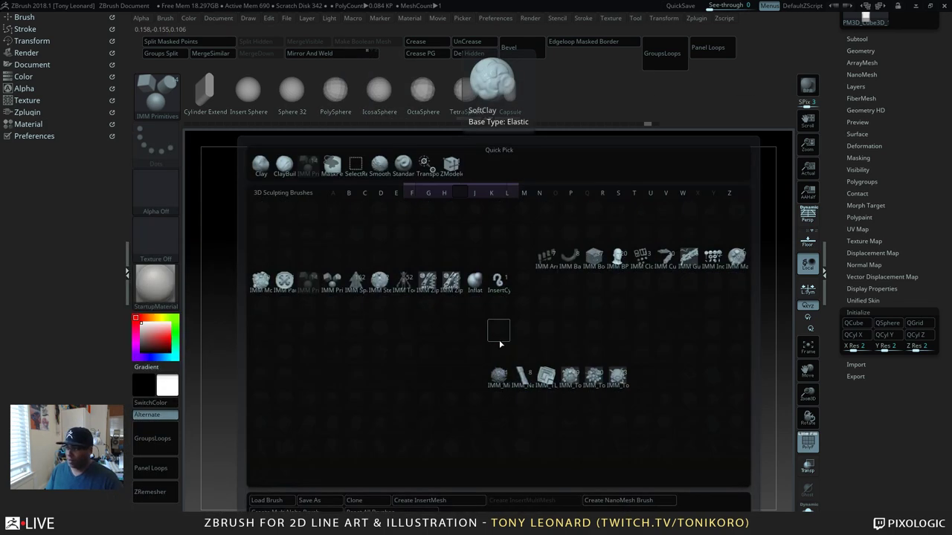
click(321, 292)
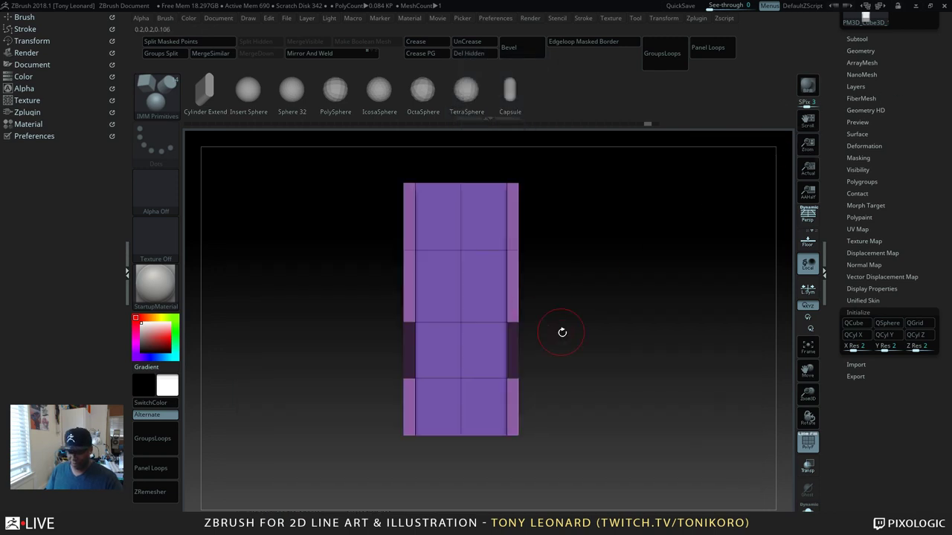
key(m)
click(443, 365)
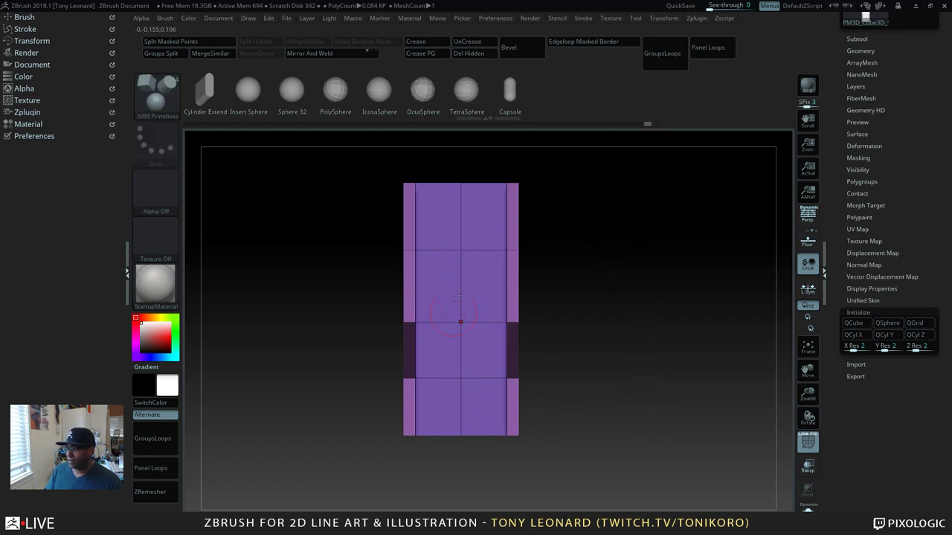
Step: Hide the polyframe, draw a QCube from the inner underside's centreline and separate it with Split Masked Points
key(shift+f)
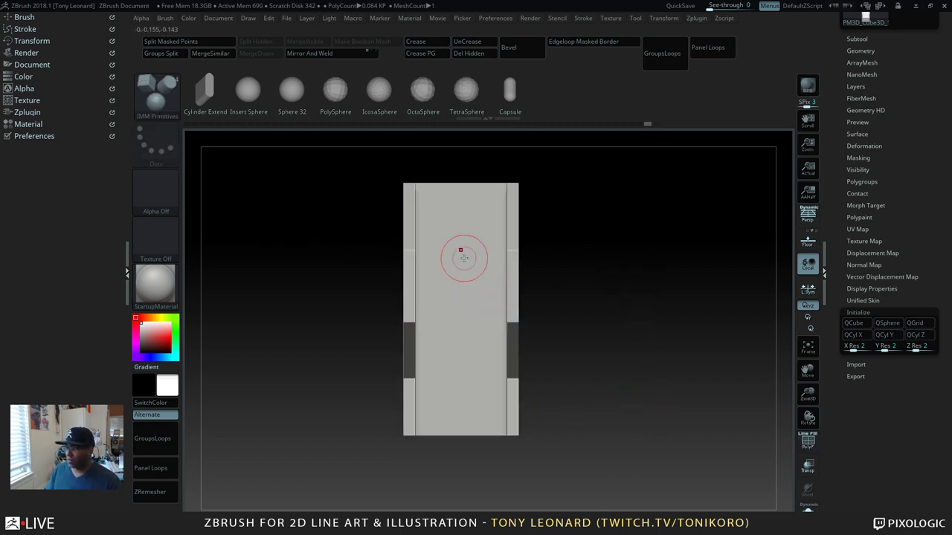
drag(461, 250, 463, 293)
drag(637, 297, 337, 281)
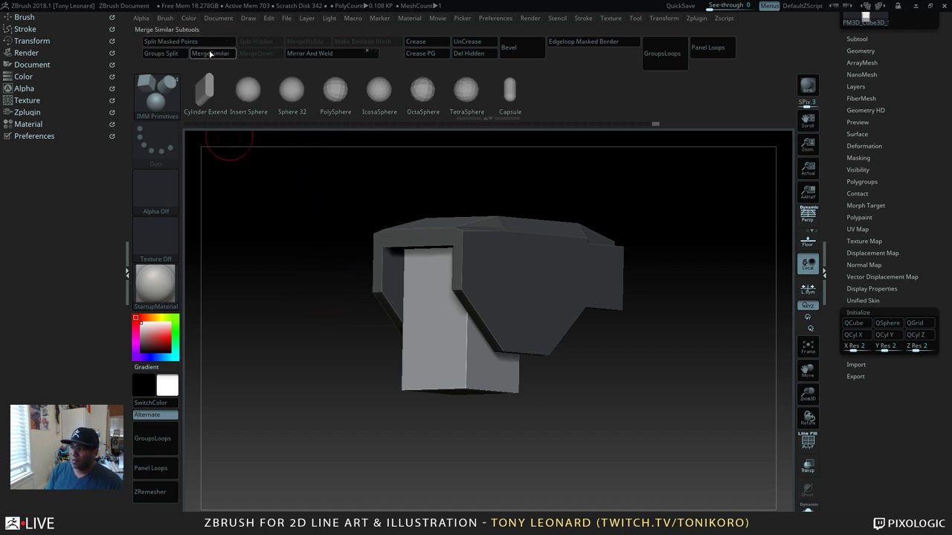
click(147, 42)
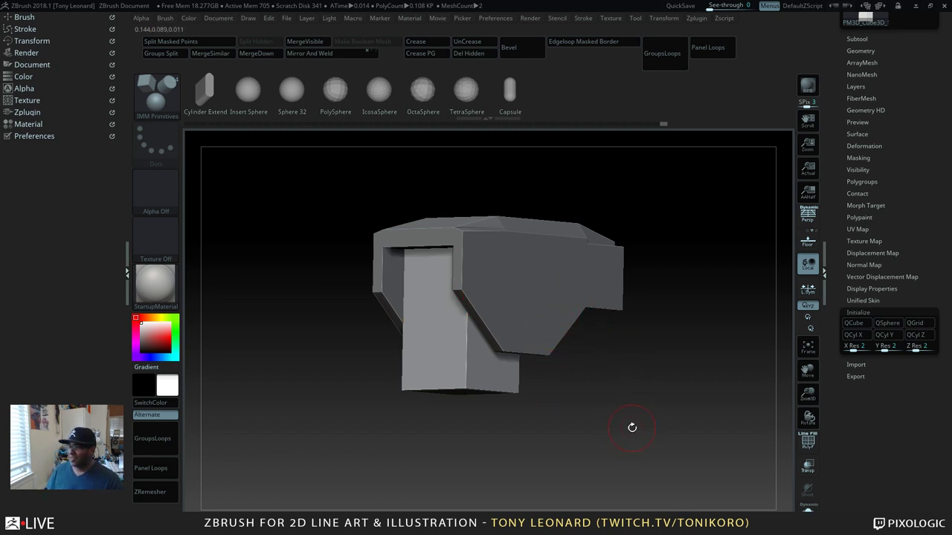
drag(632, 428, 627, 417)
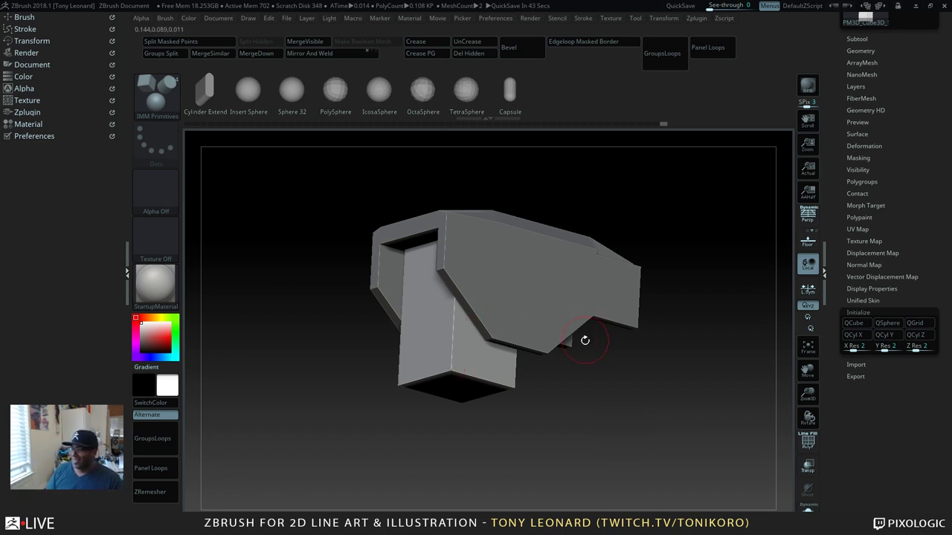
mouse_move(619, 410)
mouse_down()
mouse_move(664, 419)
mouse_move(605, 408)
mouse_up()
Step: Move the inserted box lengthwise clear of the body's front end, and show the Subtool list and the polyframe
key(w)
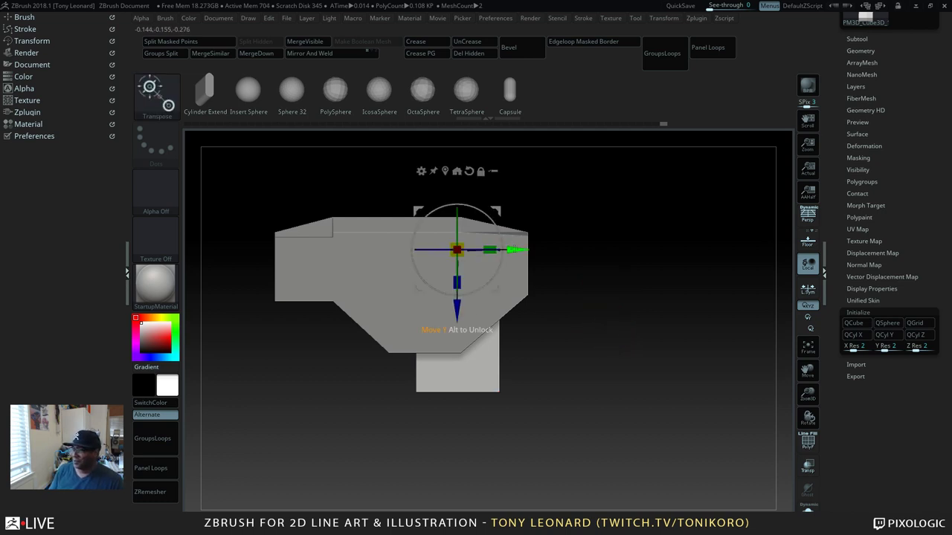
drag(513, 250, 653, 250)
drag(712, 332, 624, 418)
click(856, 39)
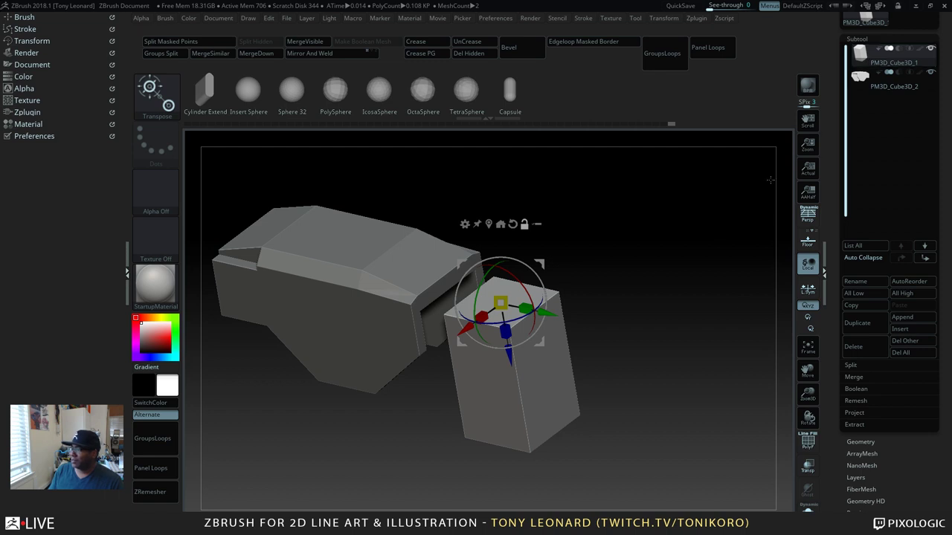
drag(720, 360, 585, 406)
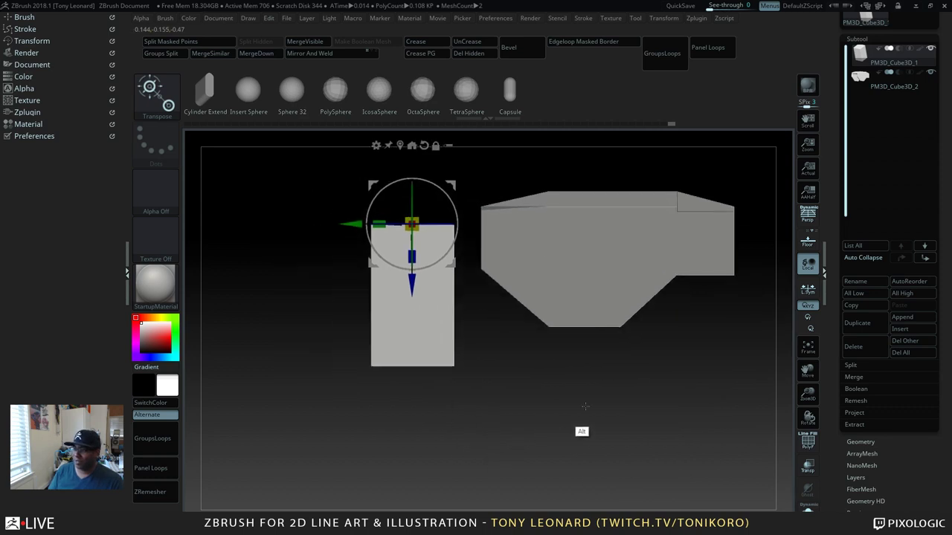
key(shift+f)
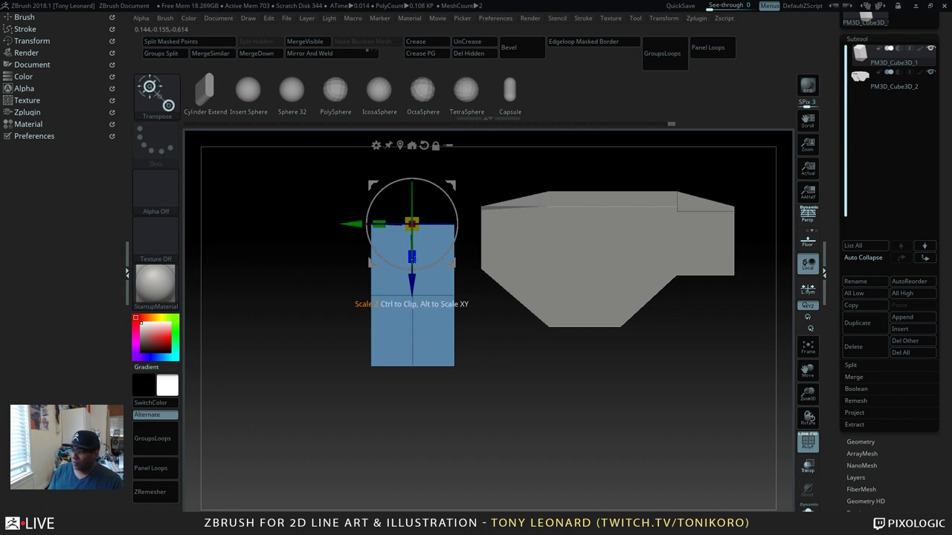
Step: Scale the inserted box to about 0.62 of its height and stretch it lengthwise until it meets the body's front end
drag(411, 256, 414, 229)
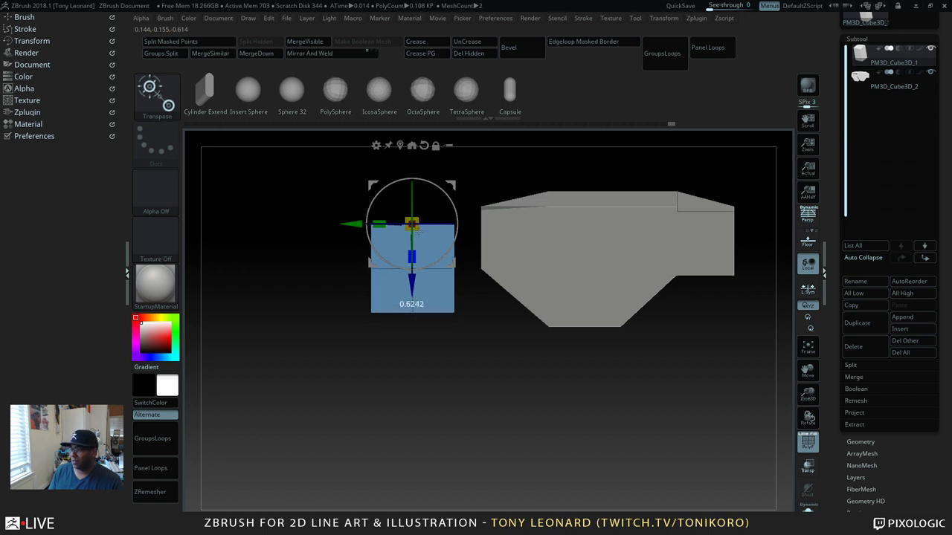
drag(432, 383, 535, 407)
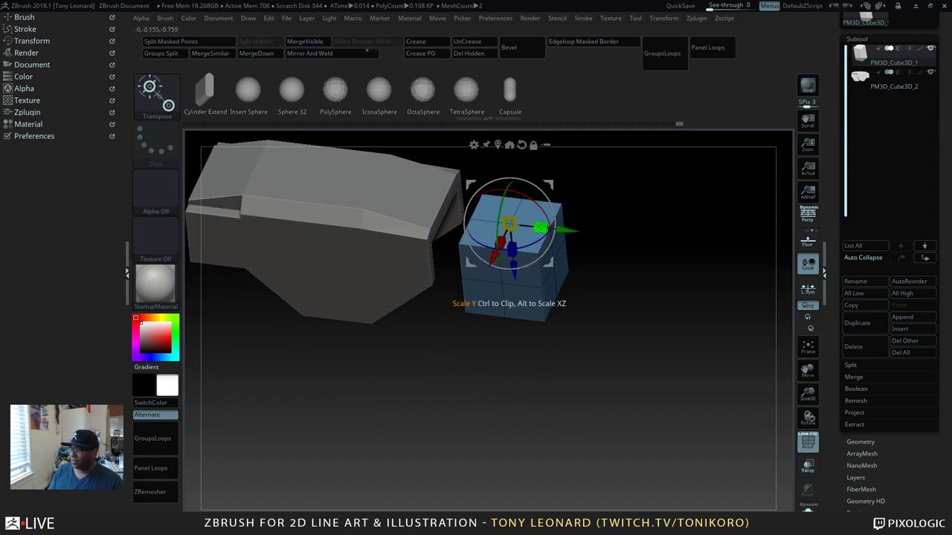
drag(541, 227, 597, 247)
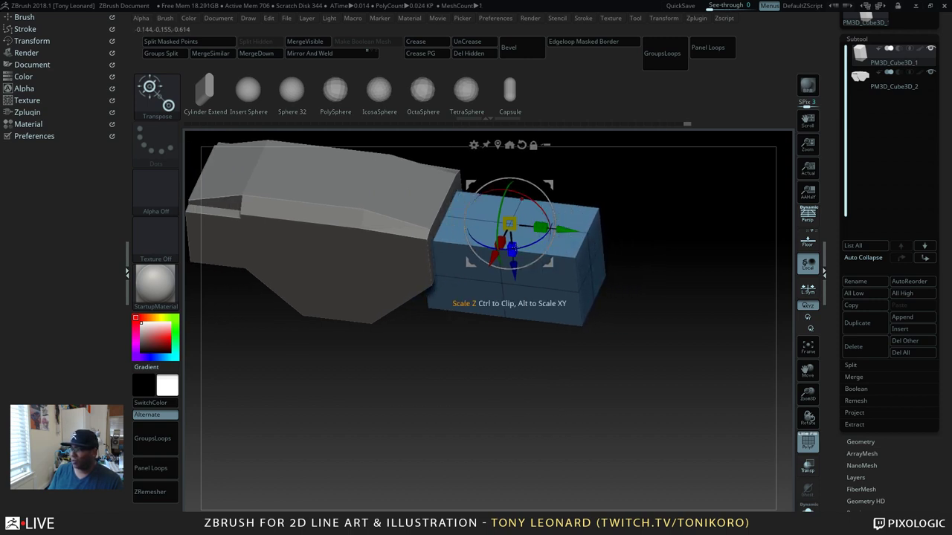
drag(503, 354, 521, 465)
drag(551, 395, 632, 403)
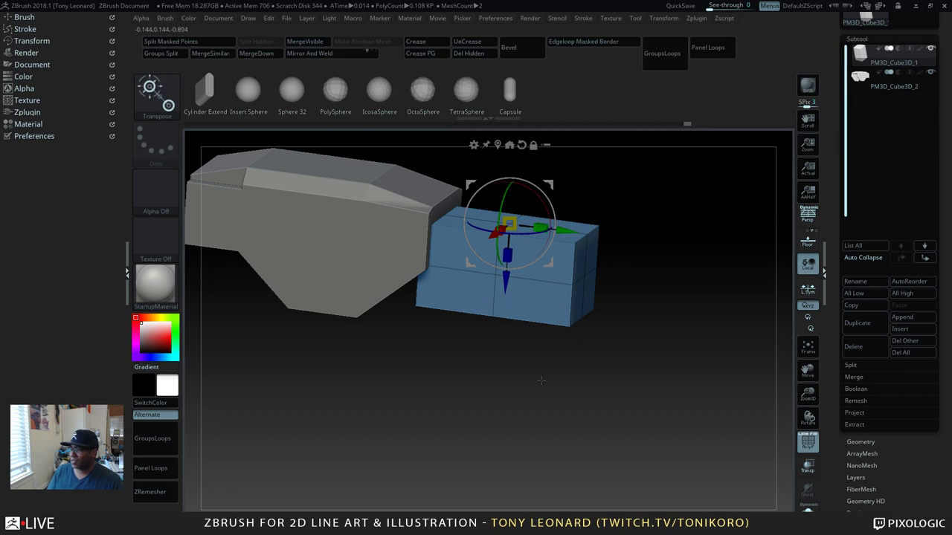
shift+drag(543, 380, 563, 381)
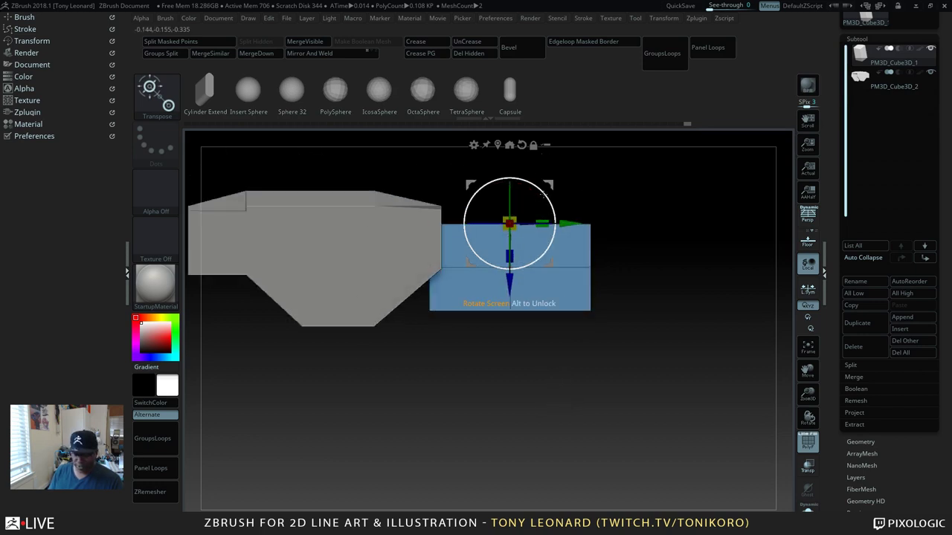
Step: Unlock the transform gizmo and rotate it about 90 degrees in side view so its green axis points up
drag(673, 305, 645, 344)
alt+drag(704, 251, 678, 316)
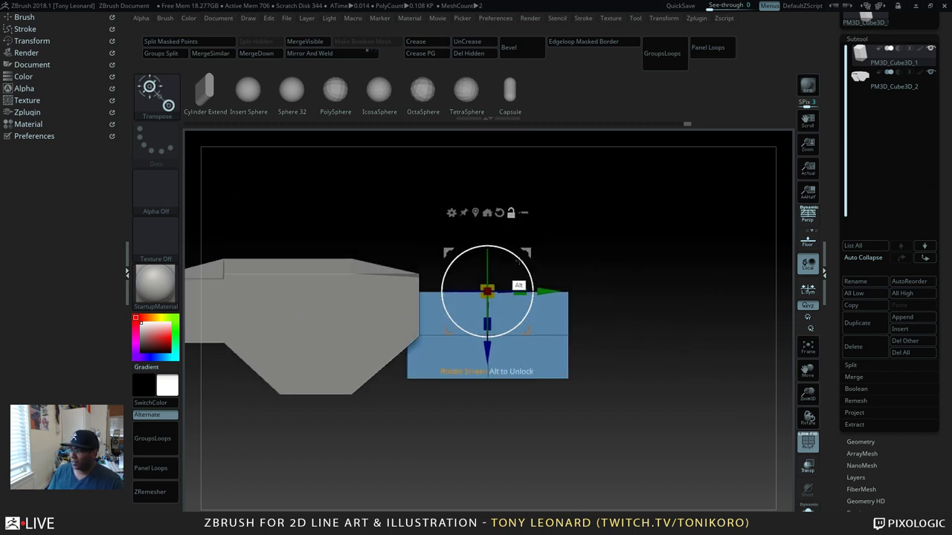
alt+drag(519, 259, 449, 253)
drag(648, 300, 655, 384)
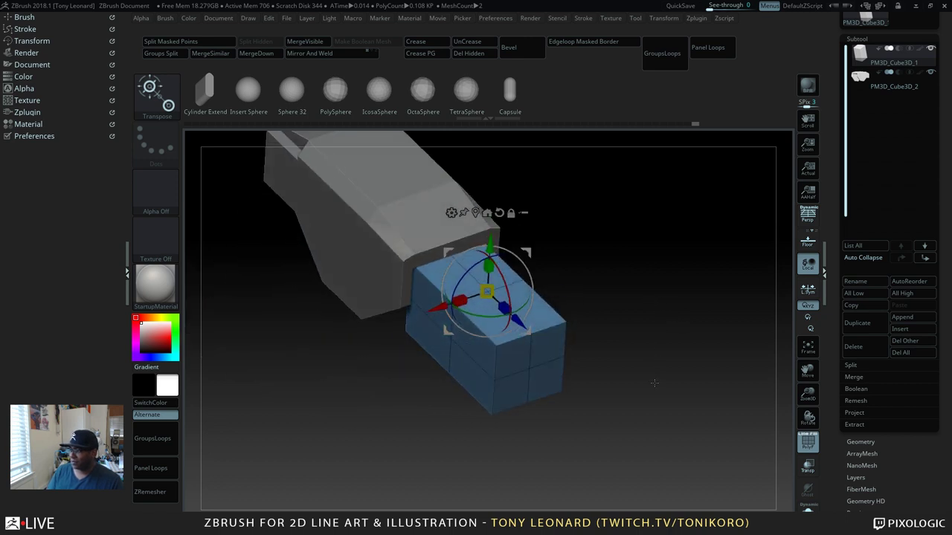
shift+drag(564, 362, 667, 362)
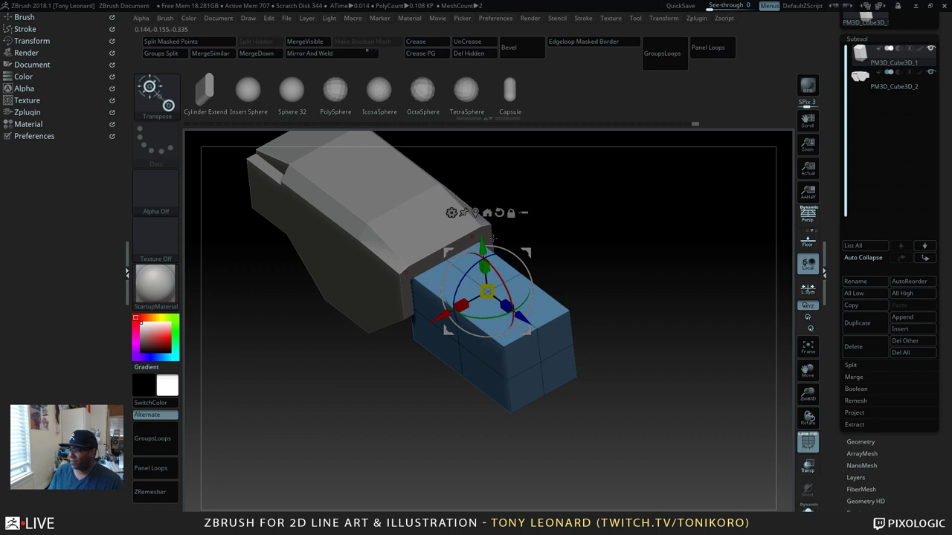
Step: Face the box's free end straight on and shift the box slightly downward along the gizmo's green axis
drag(492, 237, 687, 378)
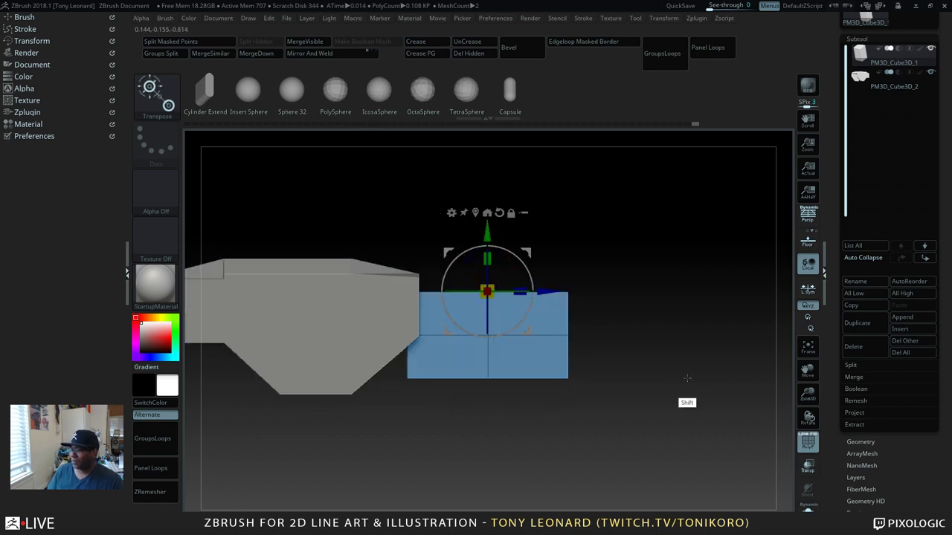
shift+drag(625, 356, 637, 395)
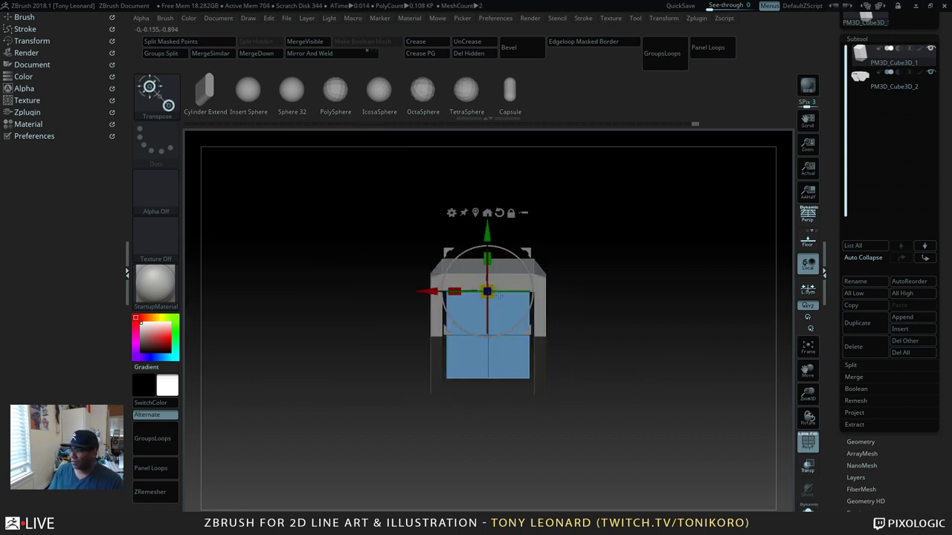
mouse_move(485, 235)
mouse_down()
mouse_move(486, 244)
mouse_move(487, 227)
mouse_move(490, 236)
mouse_up()
mouse_move(601, 412)
mouse_down()
mouse_move(619, 390)
mouse_move(605, 461)
mouse_move(620, 400)
mouse_move(594, 406)
mouse_move(578, 389)
mouse_up()
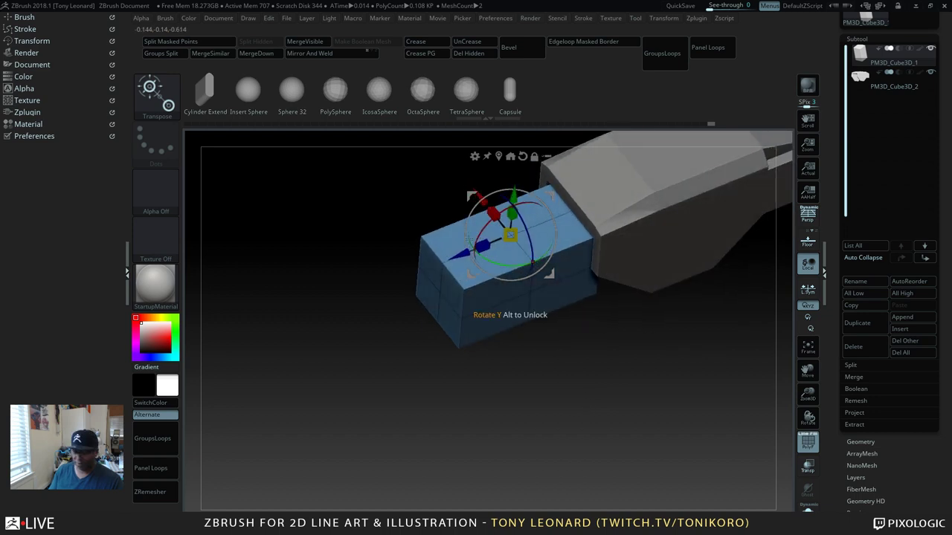
Step: Switch to the ZModeler brush and insert a single edge loop around the box near its free end
key(q)
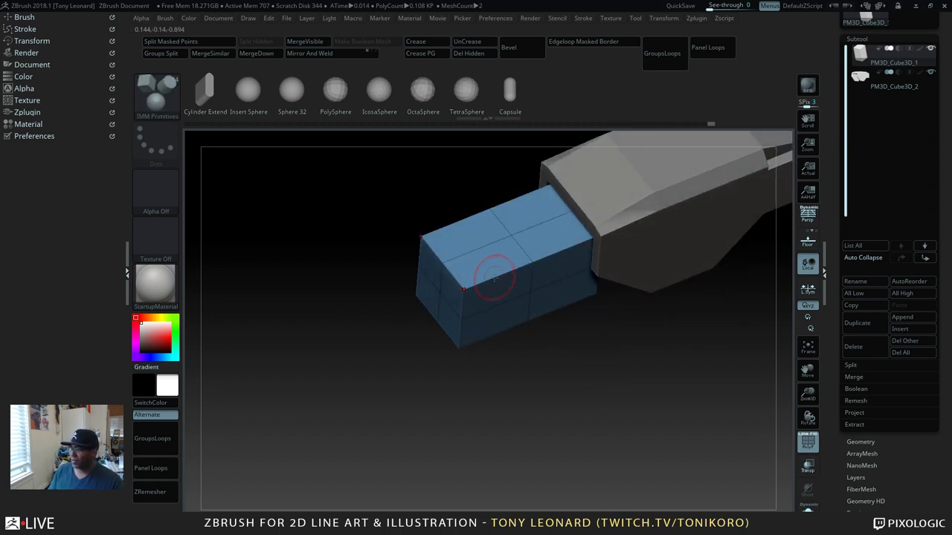
key(space)
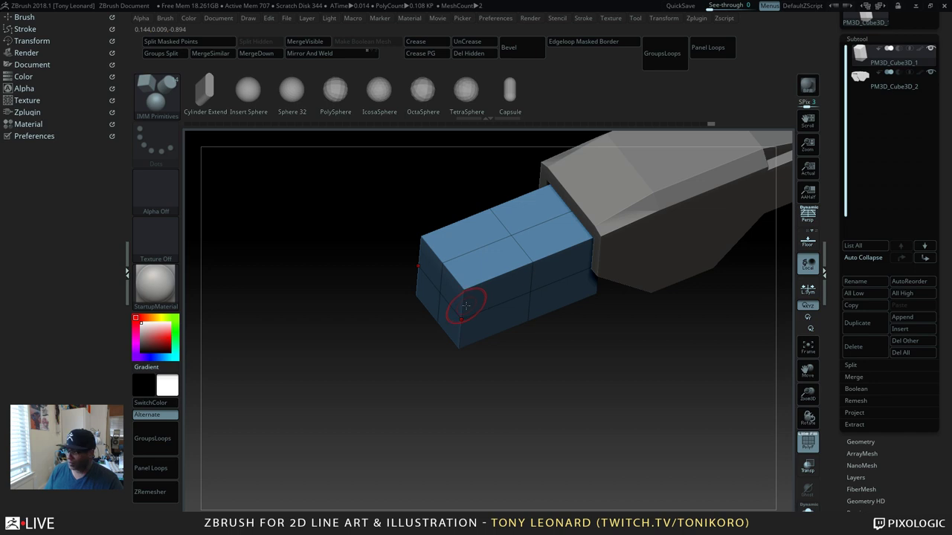
key(b)
click(344, 351)
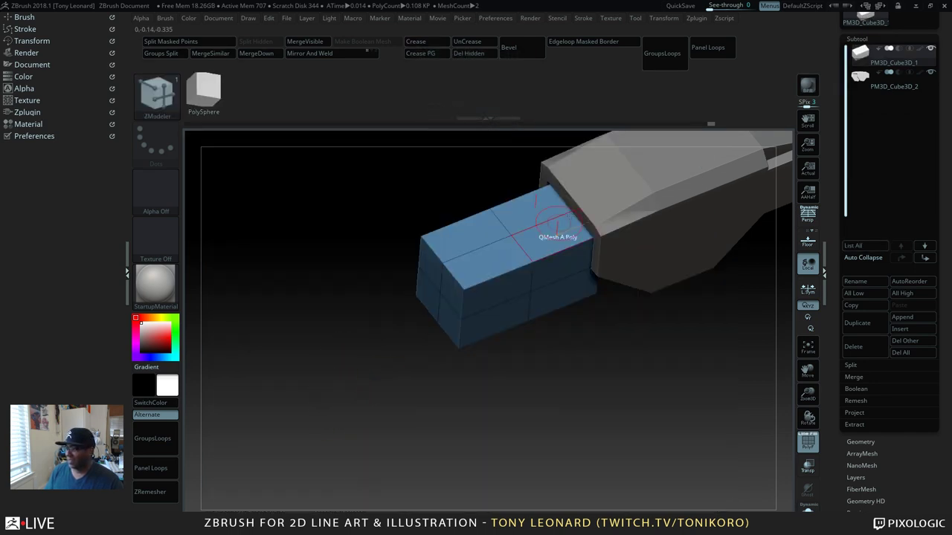
key(space)
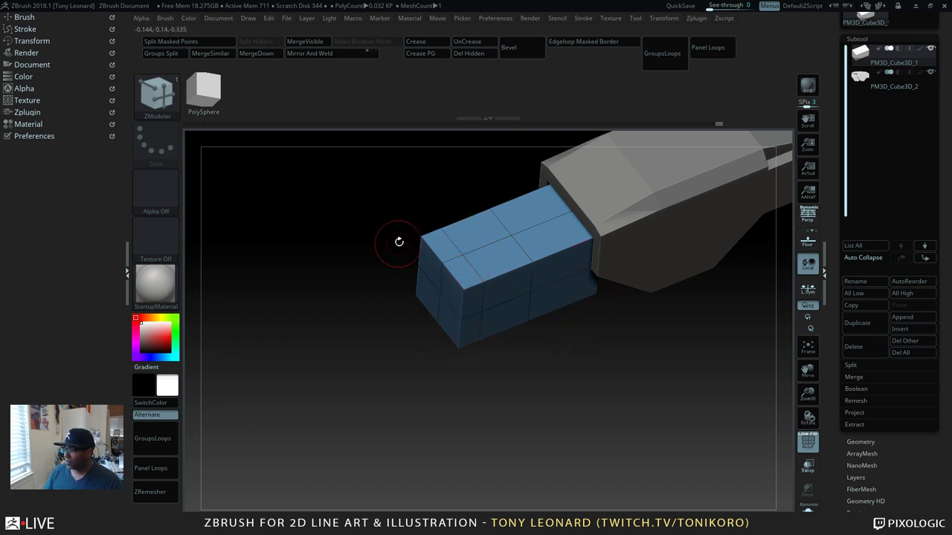
Step: Set the edge action to Slide with EdgeLoop Complete and slide the new loop closer to the free end
key(space)
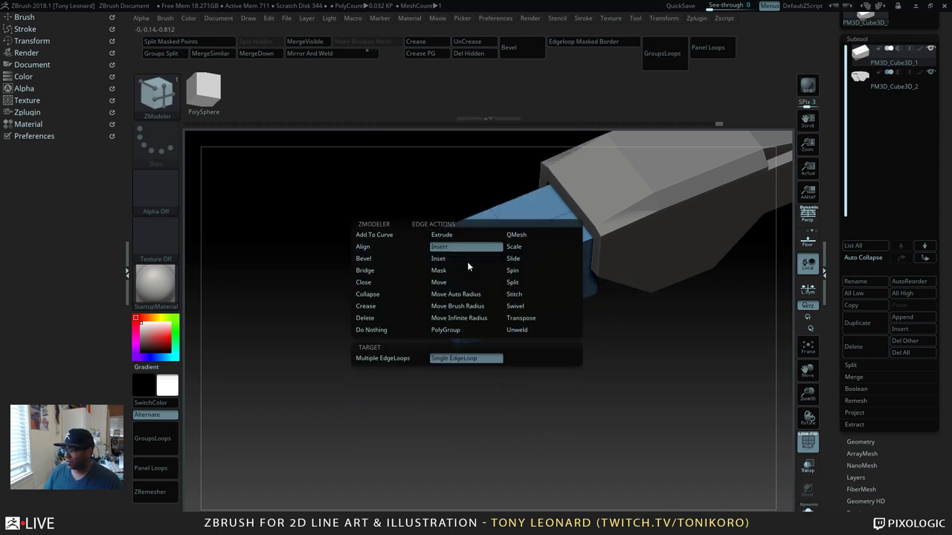
key(space)
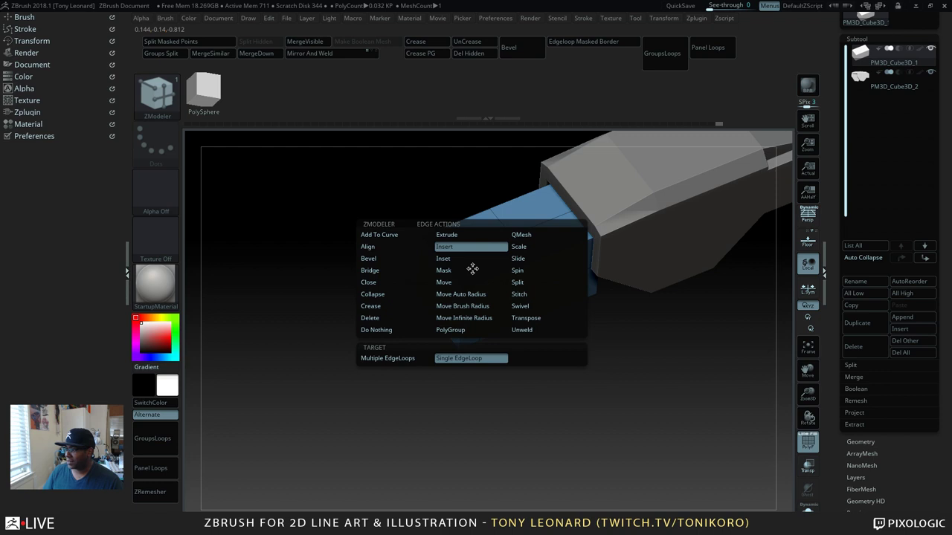
click(518, 258)
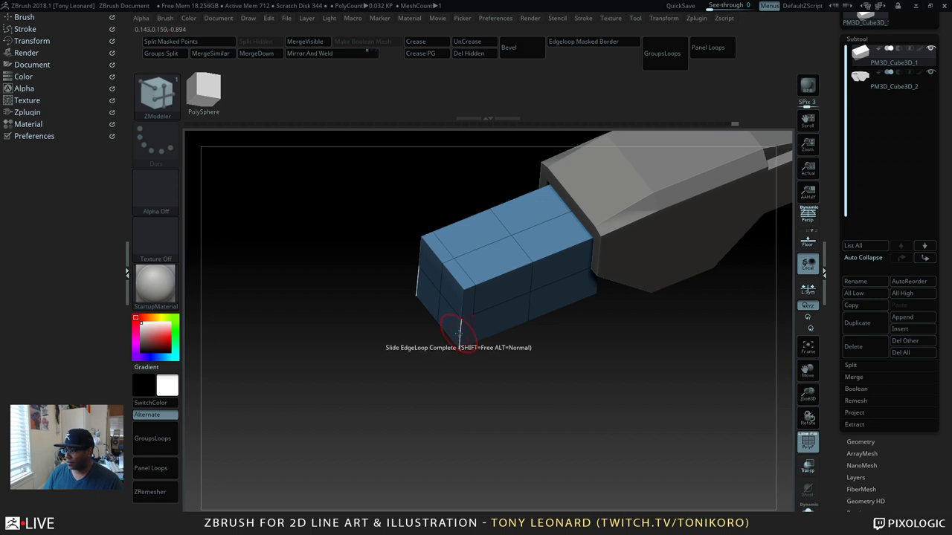
Step: Set the edge action back to Insert and add an edge loop around the box close to its lower edge
key(space)
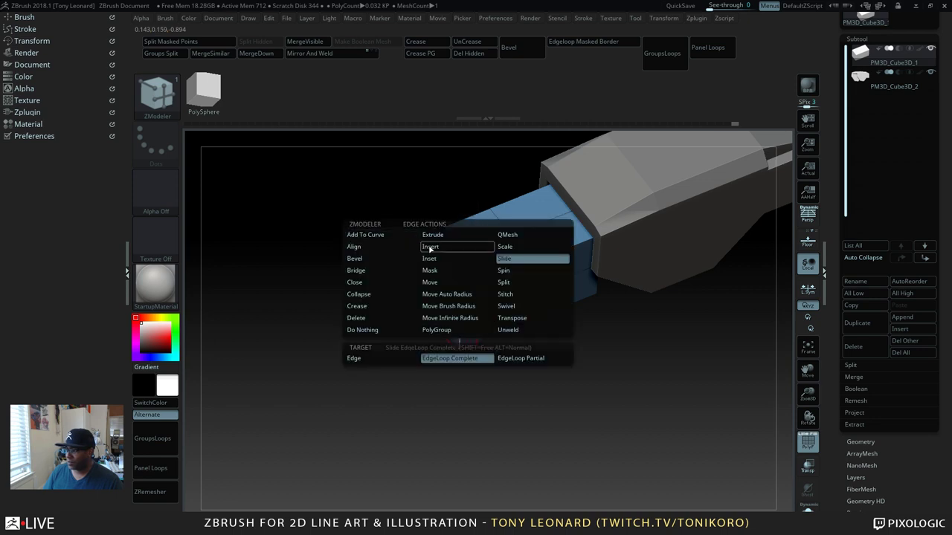
click(431, 246)
click(460, 332)
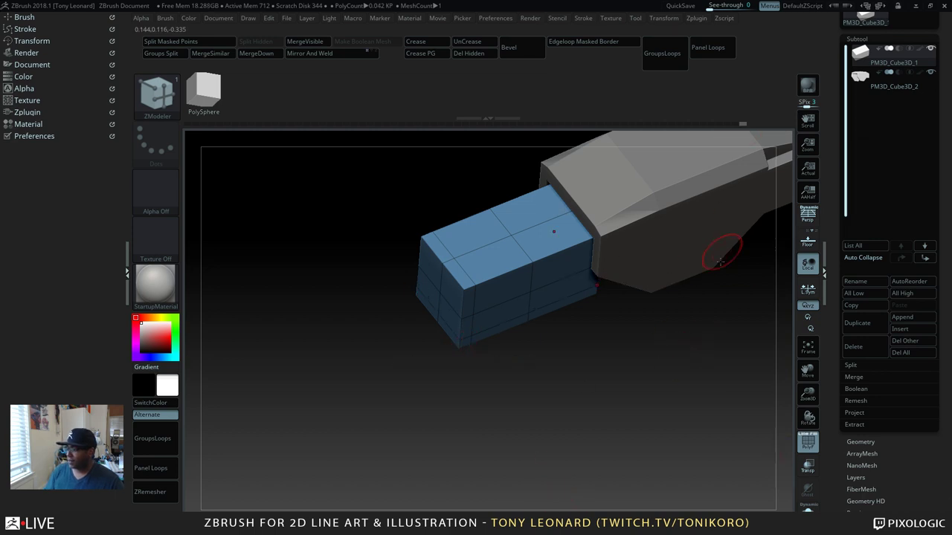
Step: Insert lengthwise edge loops close to both vertical sides of the box's end face
drag(722, 251, 650, 412)
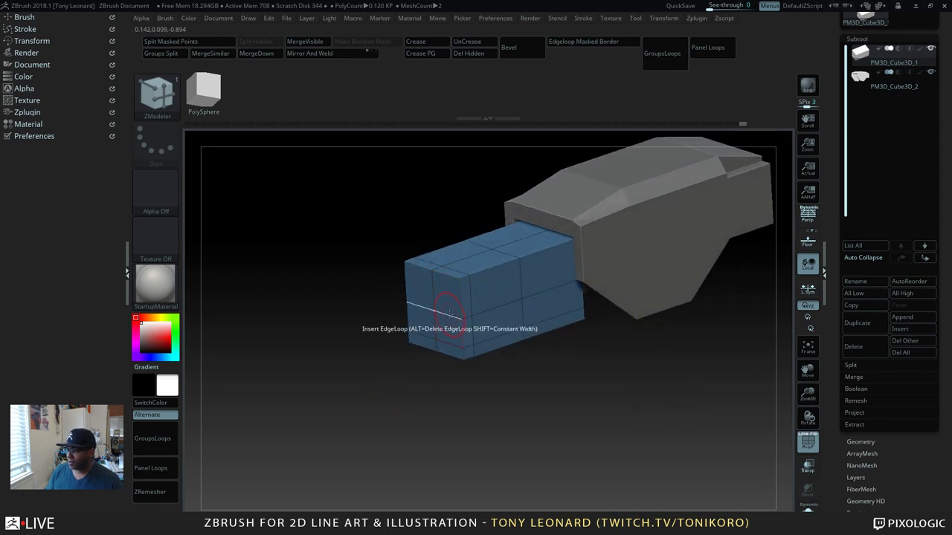
key(space)
drag(390, 312, 554, 342)
drag(577, 394, 499, 353)
drag(550, 313, 552, 346)
Step: QMesh the narrow middle strip along the end face's lower edge inward to form a notch
key(space)
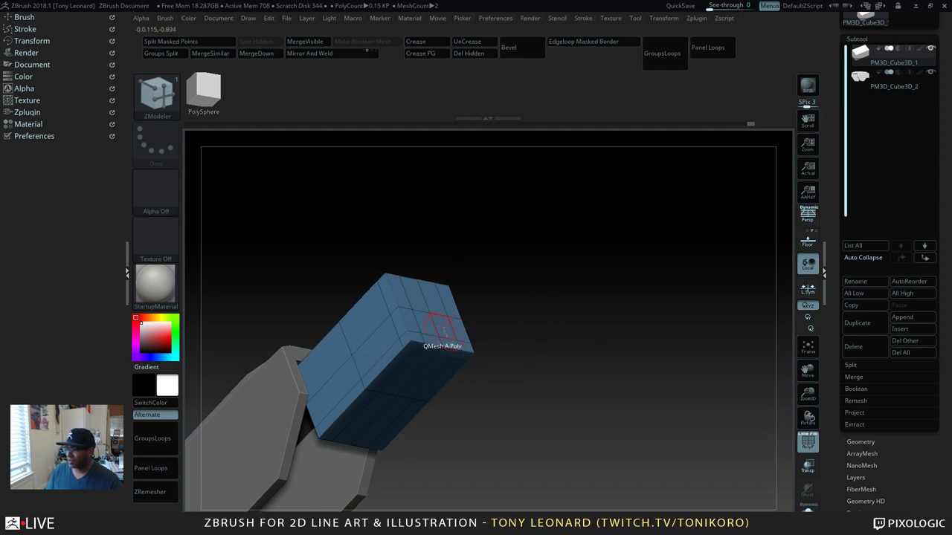
key(space)
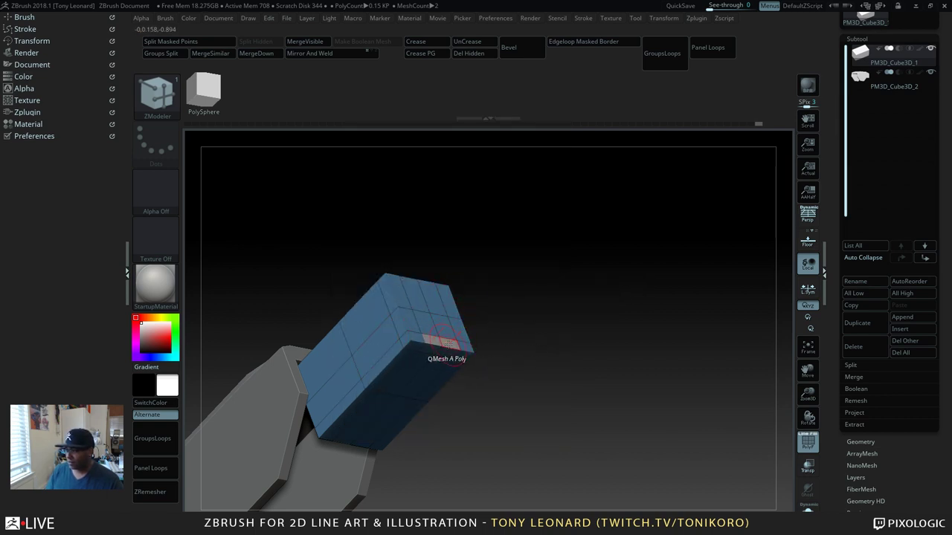
mouse_move(570, 336)
mouse_down()
mouse_move(558, 325)
mouse_move(567, 336)
mouse_up()
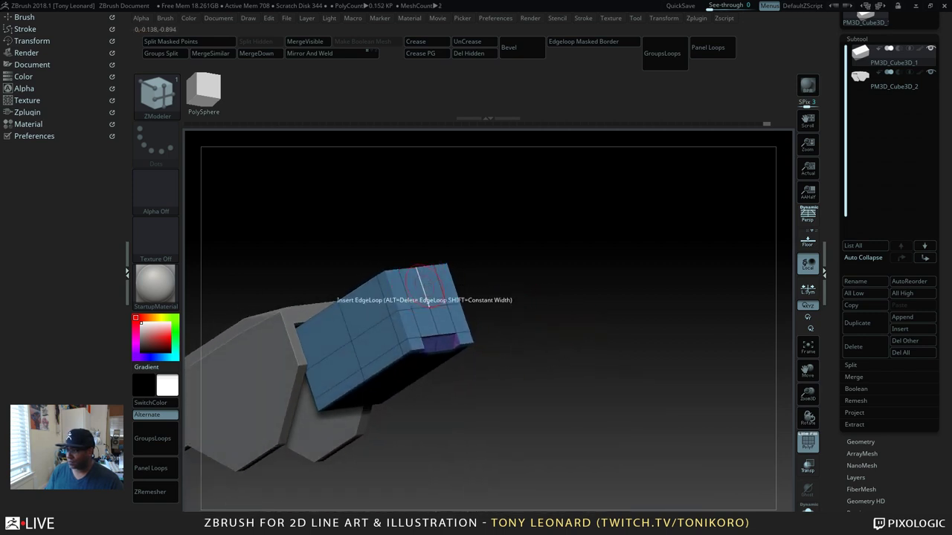
Step: Keep the Insert edge action and add further edge loops near the end face's upper edge and inward from its sides
key(space)
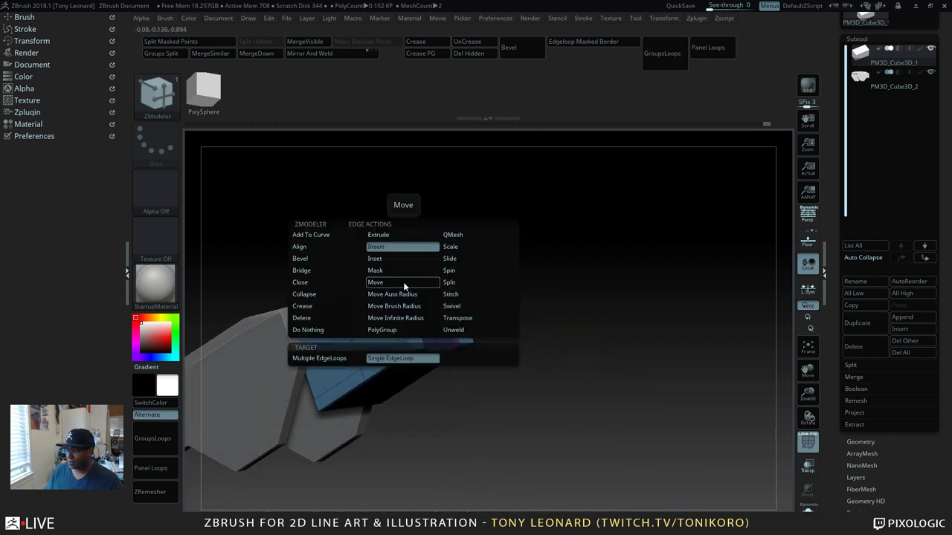
click(395, 248)
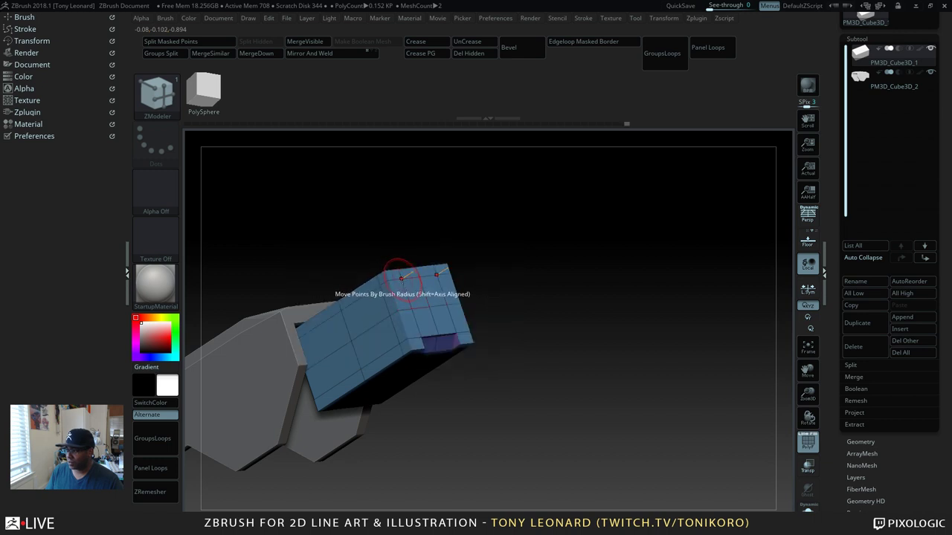
drag(529, 353, 565, 349)
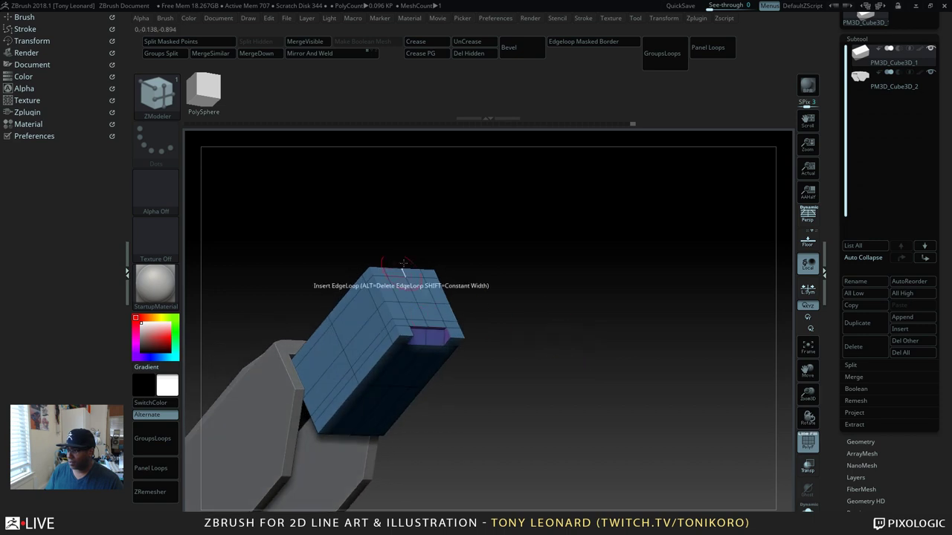
click(392, 302)
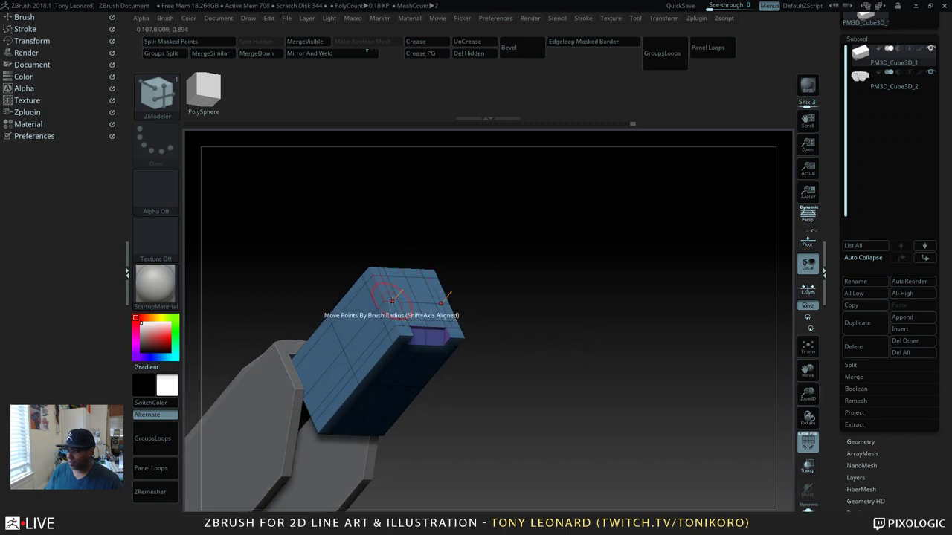
Step: Mark the narrow vertical strips on both sides of the end face and QMesh them inward as two slots
drag(565, 316, 539, 331)
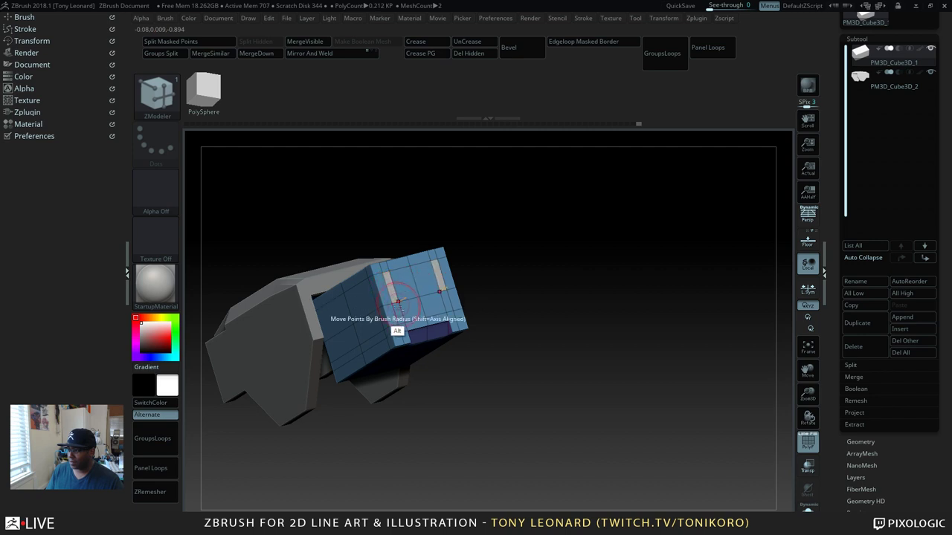
alt+click(396, 350)
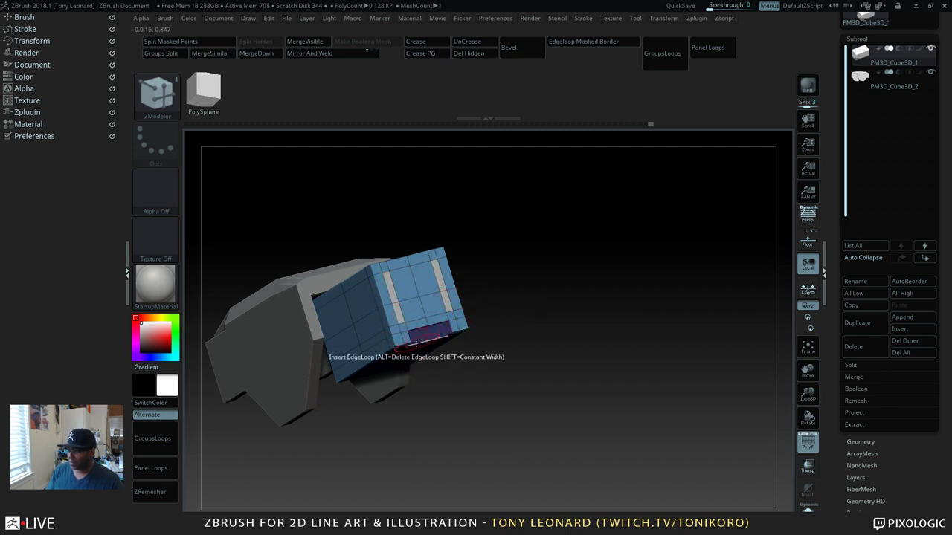
key(ctrl+z)
drag(576, 328, 511, 299)
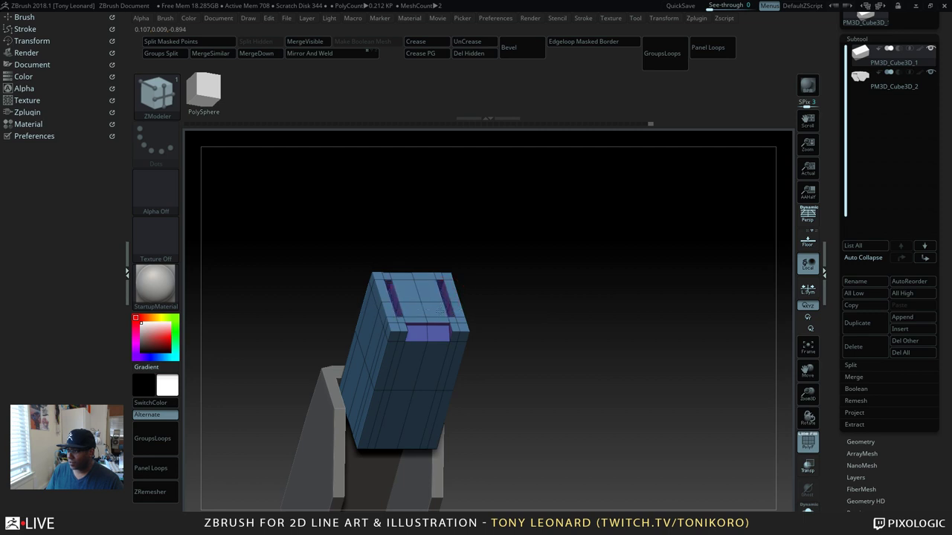
click(440, 311)
drag(589, 306, 555, 314)
key(ctrl+z)
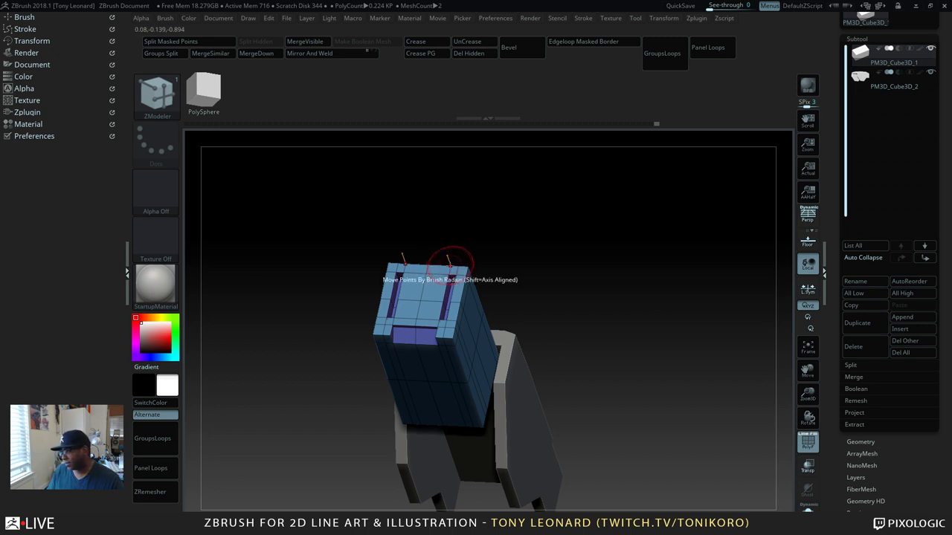
Step: Mark the outer strips beside both slots and QMesh them inward to the slots' depth
drag(540, 200, 580, 279)
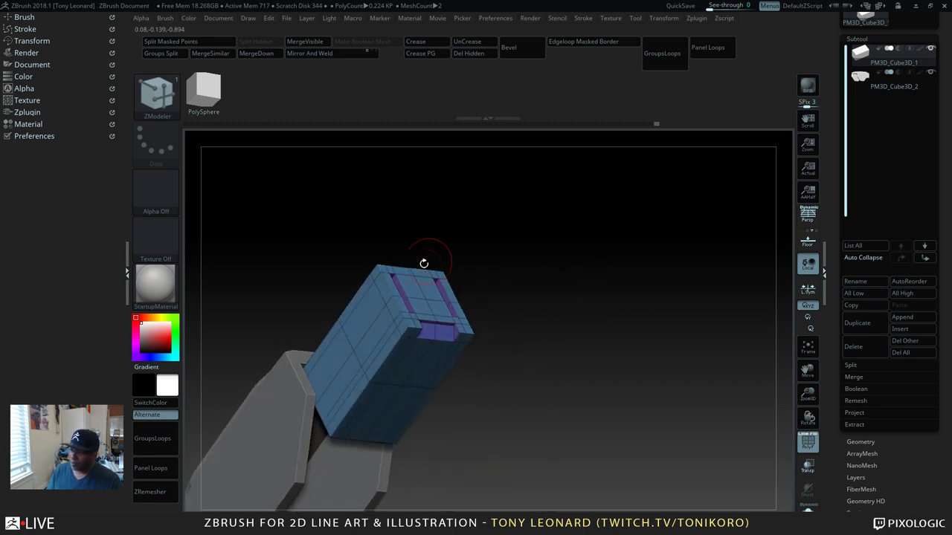
alt+click(394, 306)
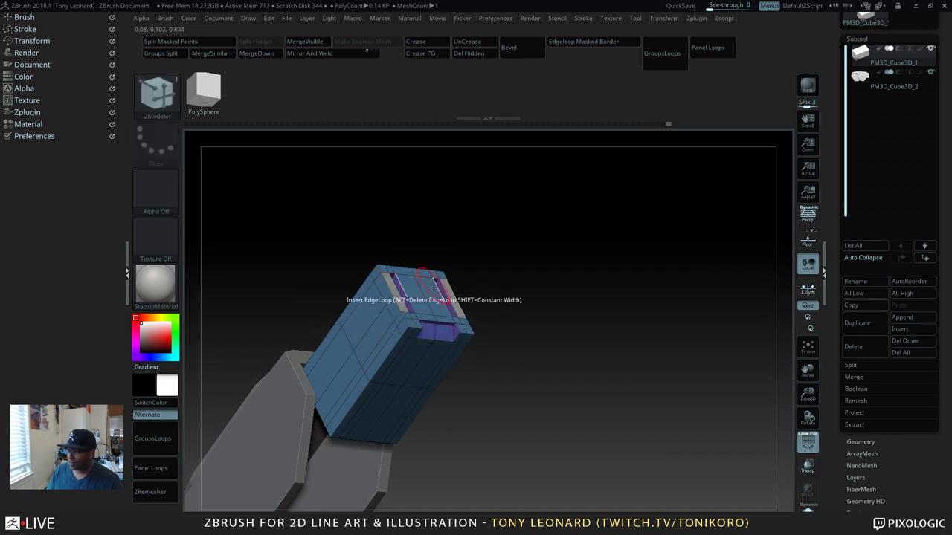
drag(446, 288, 461, 280)
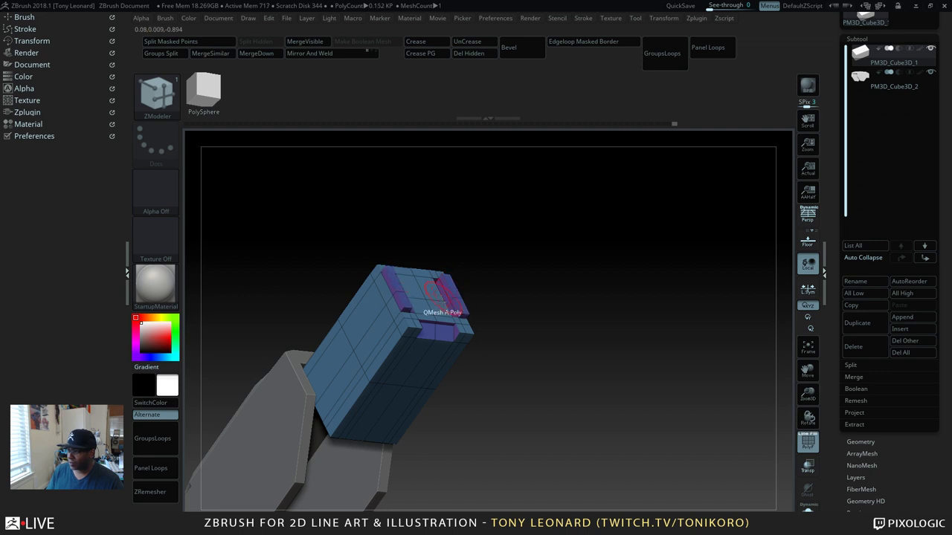
Step: Switch the edge action to Slide and move the end face's horizontal middle edge loop up to the centre of its middle panel
drag(607, 375, 523, 483)
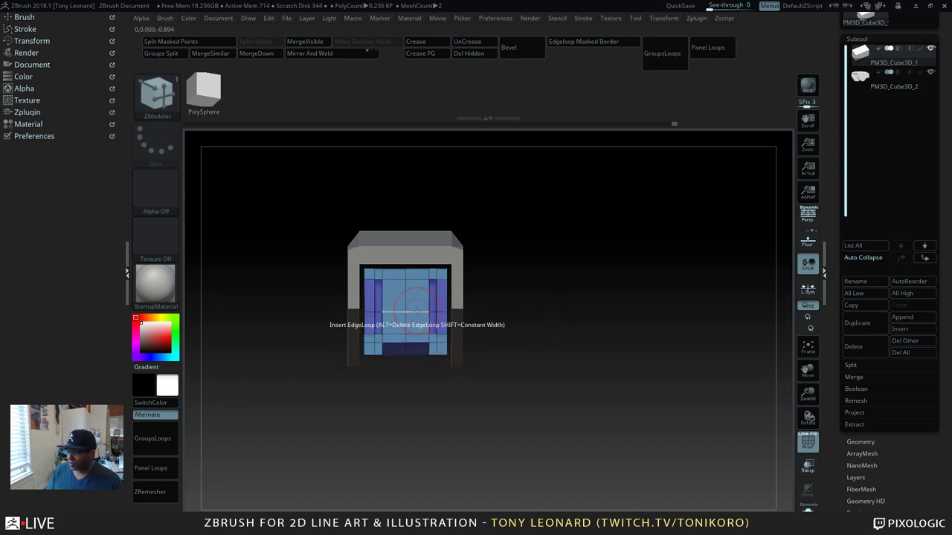
key(space)
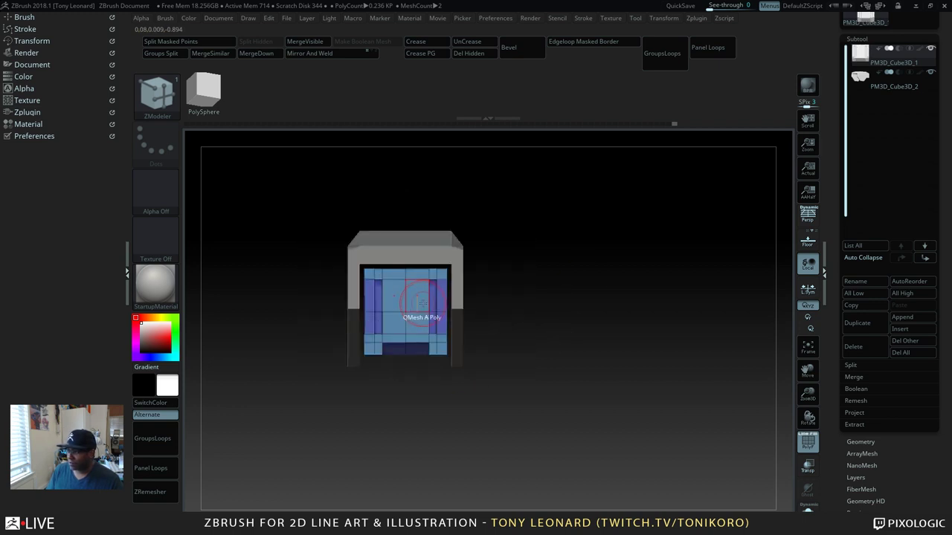
drag(418, 311, 420, 298)
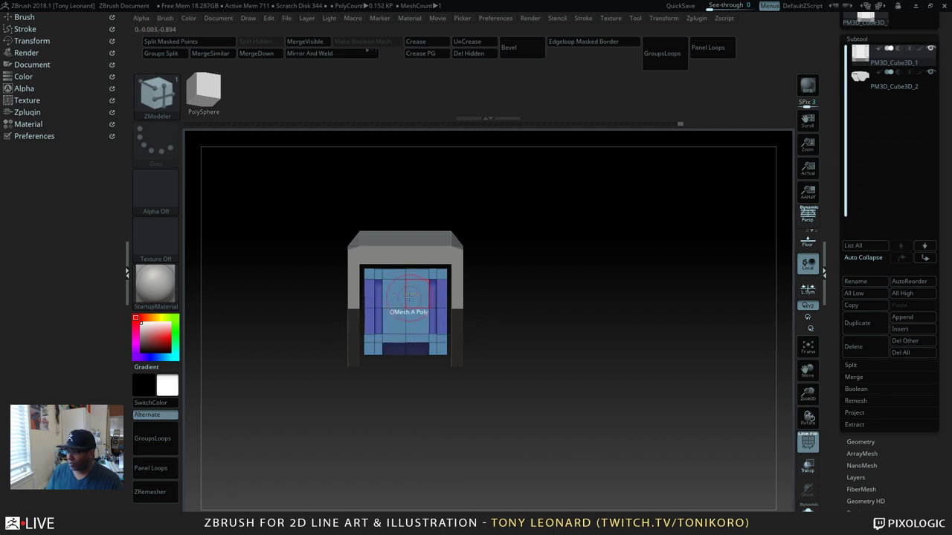
Step: Set the point action to Split and split the end face's centre point into an octagonal outline
drag(563, 360, 527, 316)
drag(550, 264, 564, 361)
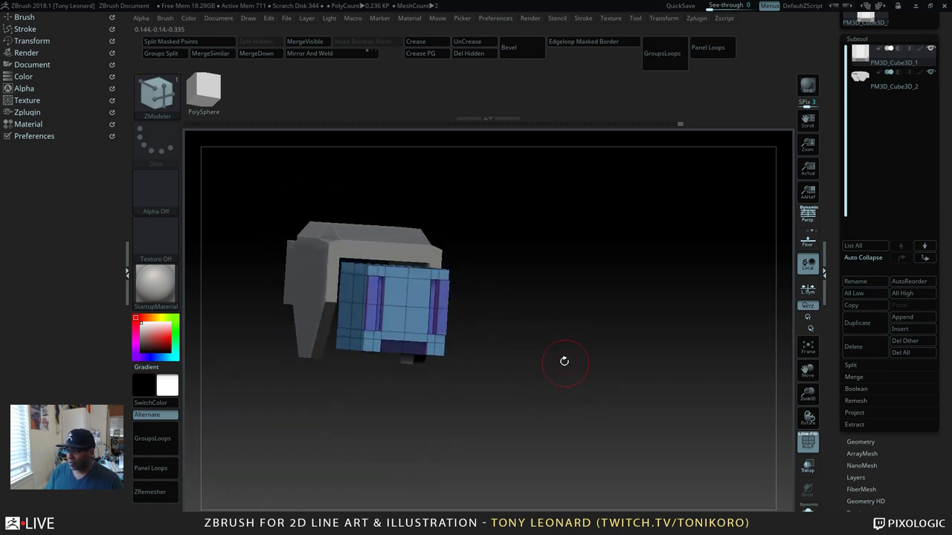
right_click(406, 306)
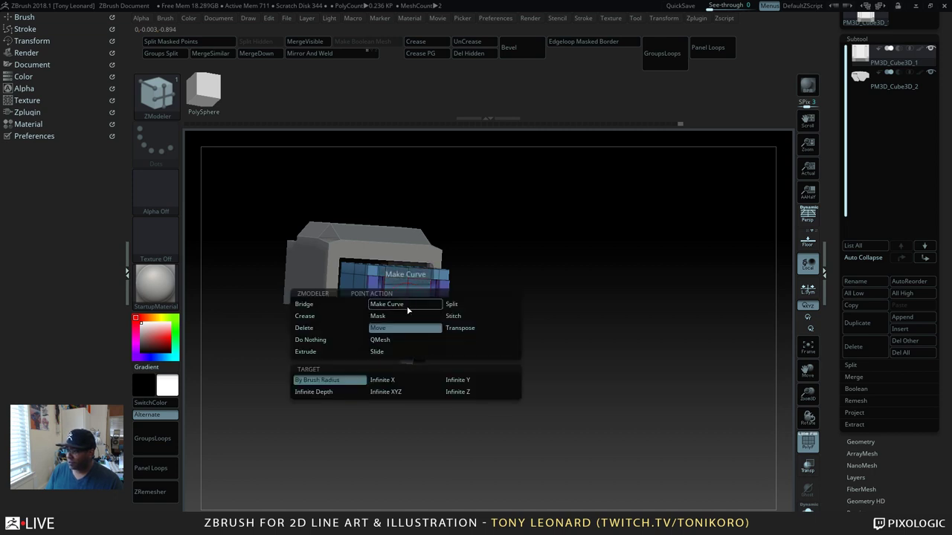
click(486, 305)
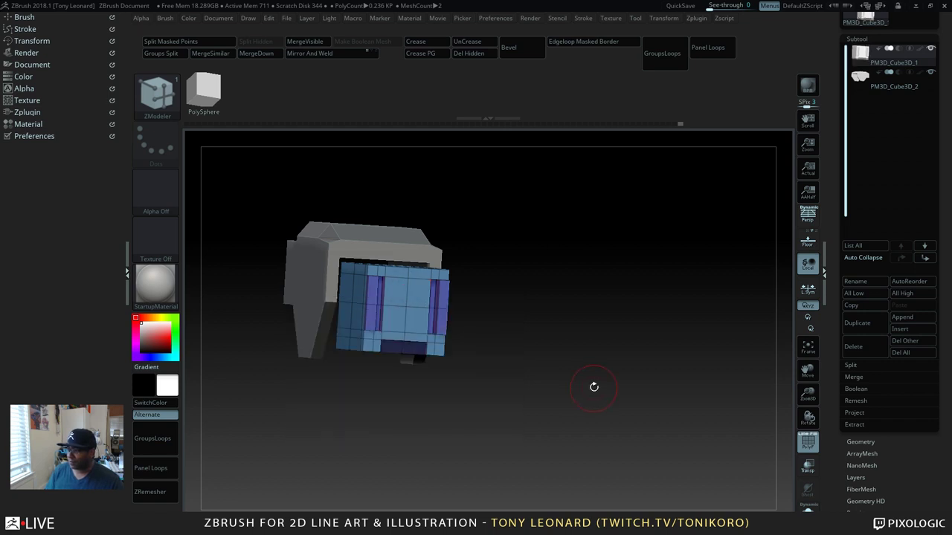
drag(595, 387, 547, 341)
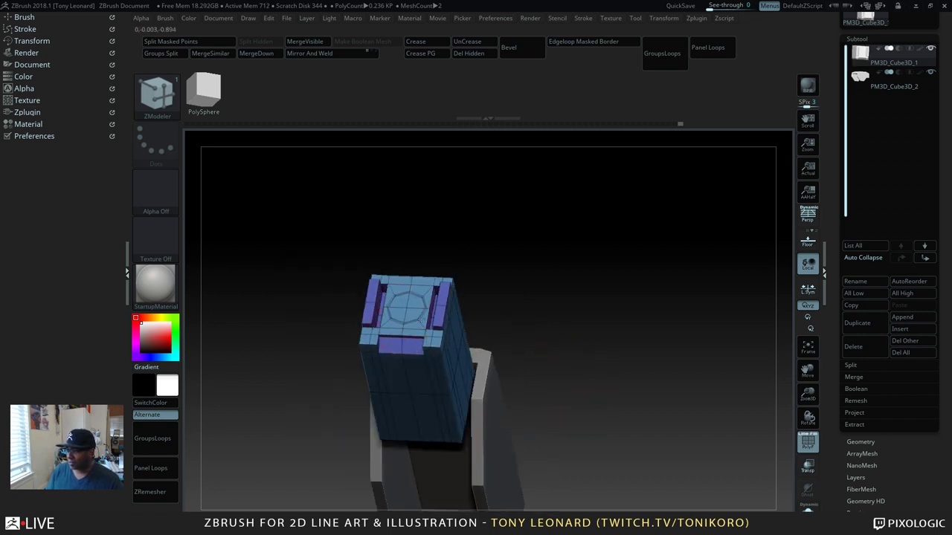
drag(606, 357, 583, 329)
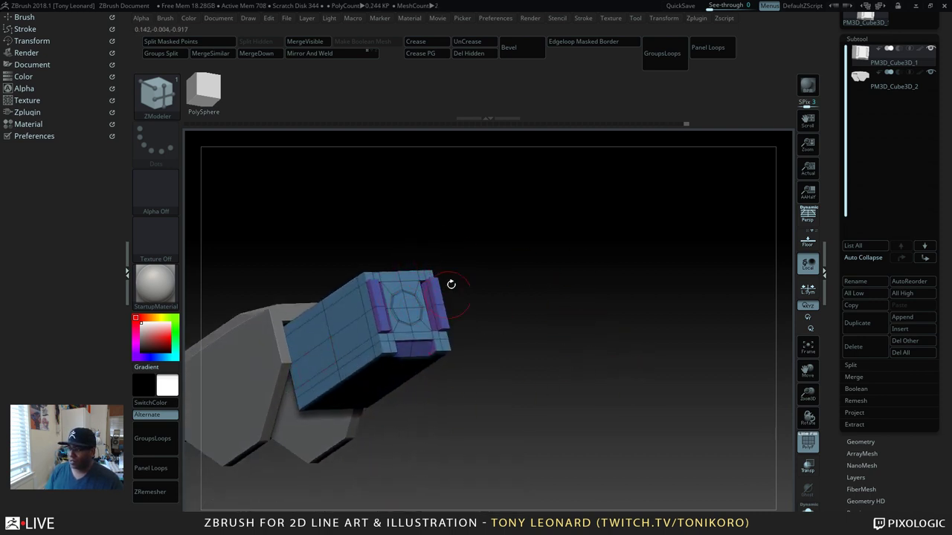
drag(543, 376, 501, 343)
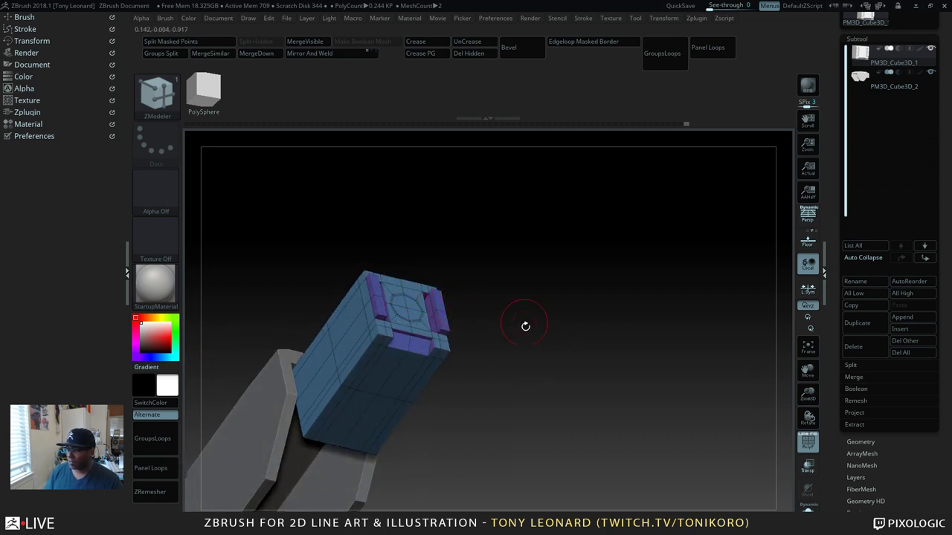
drag(511, 371, 612, 377)
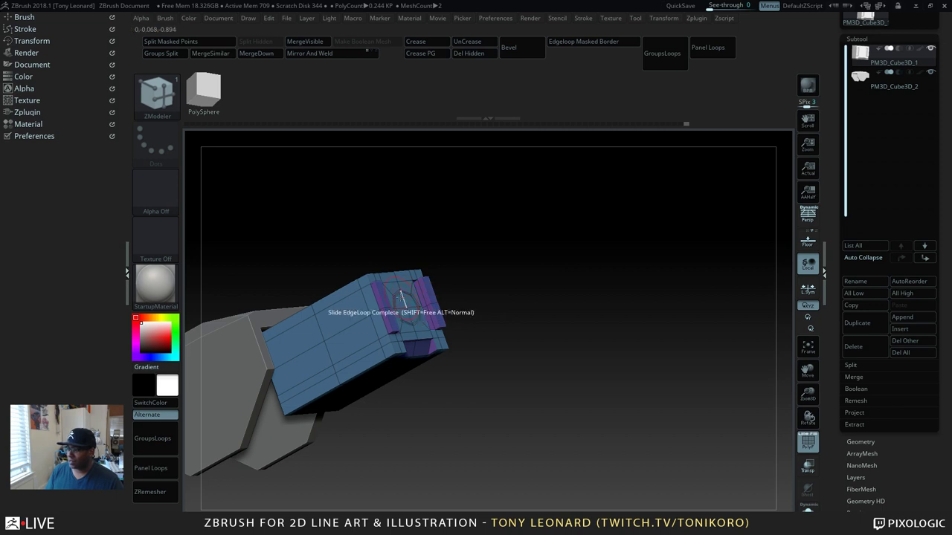
Step: Reduce the draw size, mark the polygons inside the octagon and QMesh them inward as a recess
drag(538, 361, 777, 408)
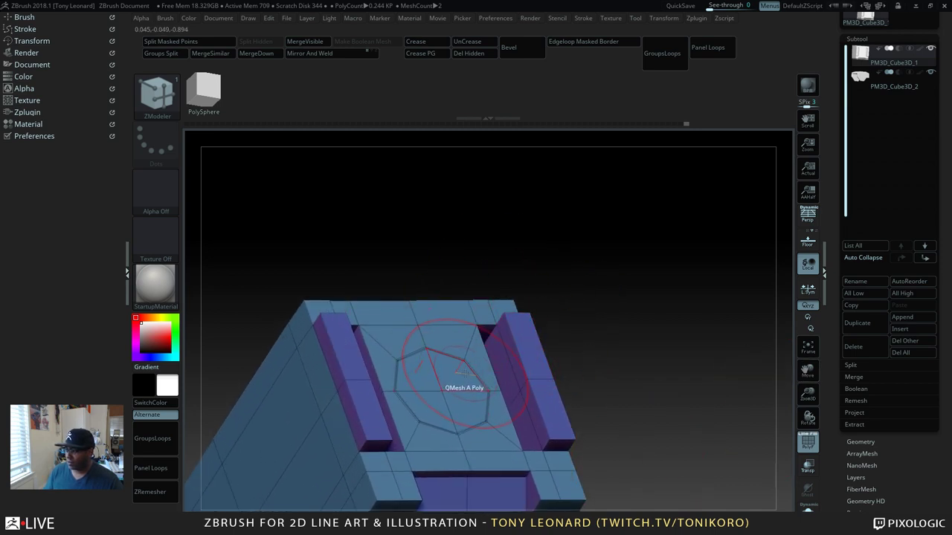
key(s)
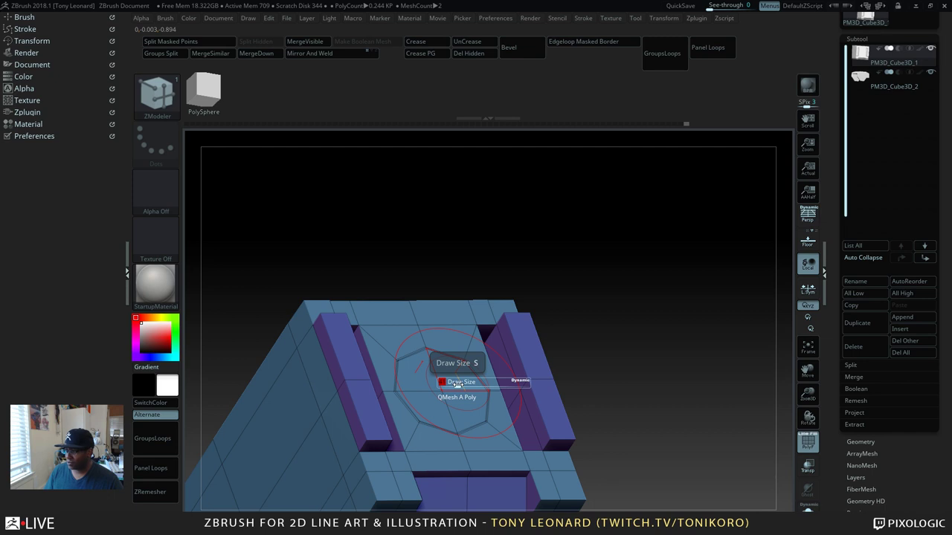
key(s)
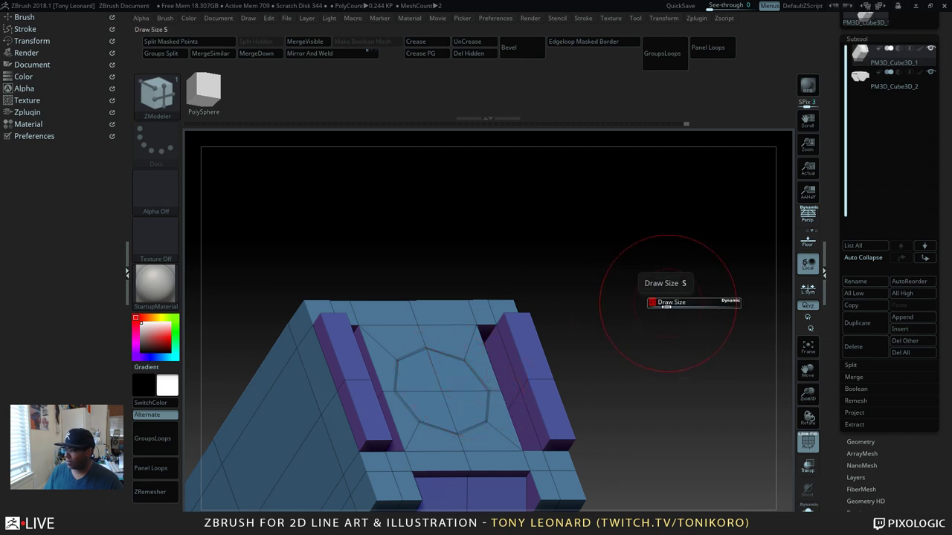
key(s)
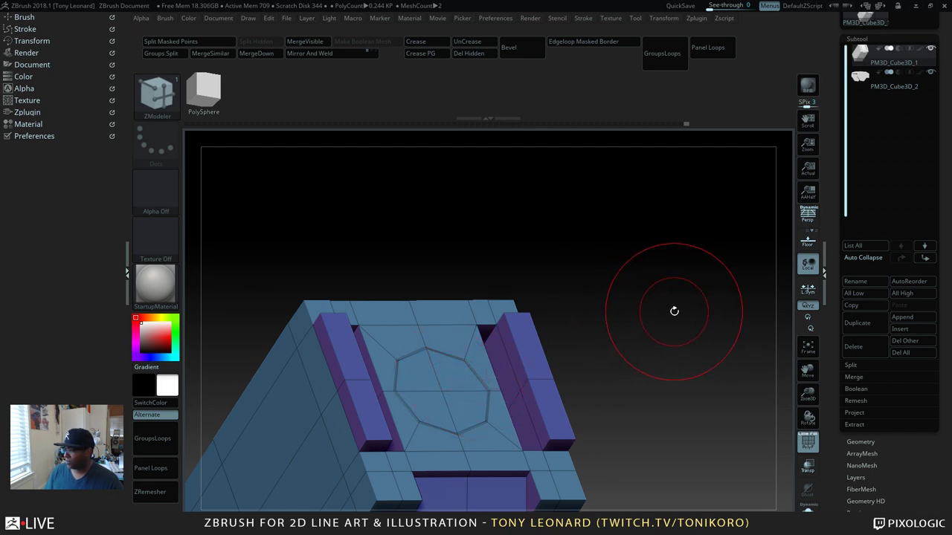
key(s)
mouse_move(659, 315)
mouse_down()
mouse_move(699, 316)
mouse_move(656, 319)
mouse_up()
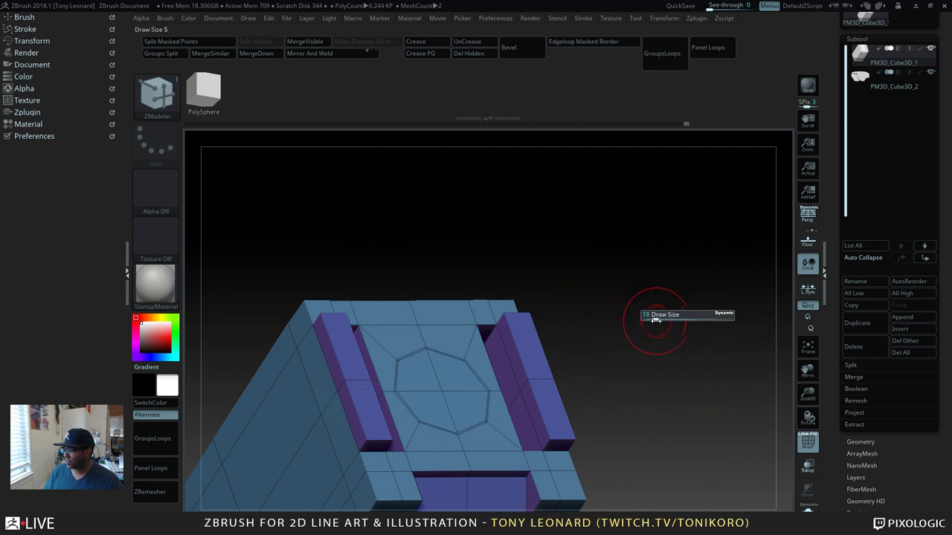
alt+click(454, 378)
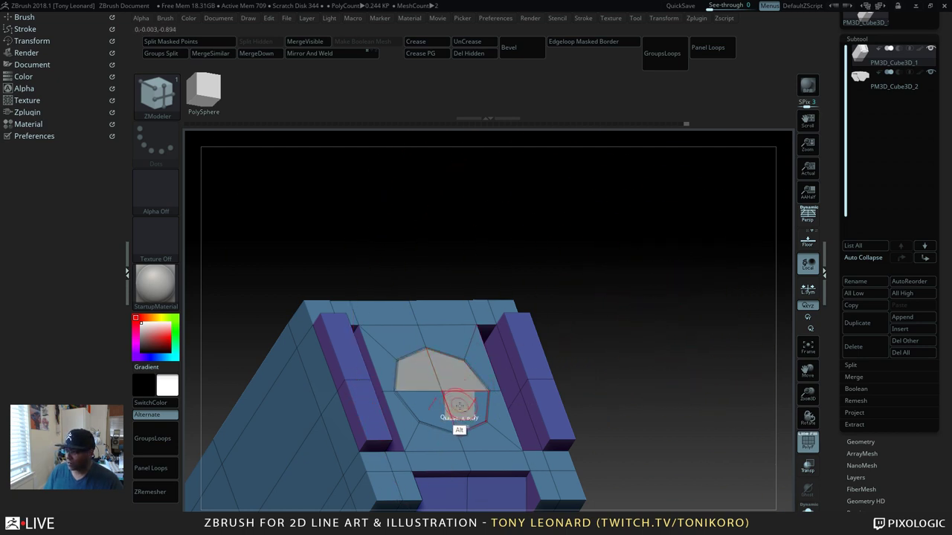
alt+click(459, 404)
drag(460, 372, 439, 401)
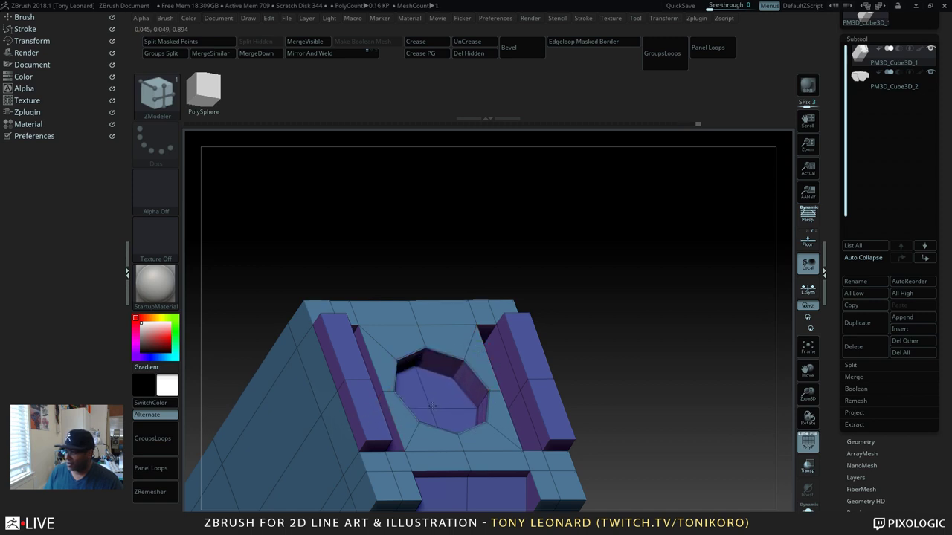
Step: Set the edge action to Bevel with the EdgeLoop Complete target at the octagonal recess's rim
drag(708, 364, 580, 350)
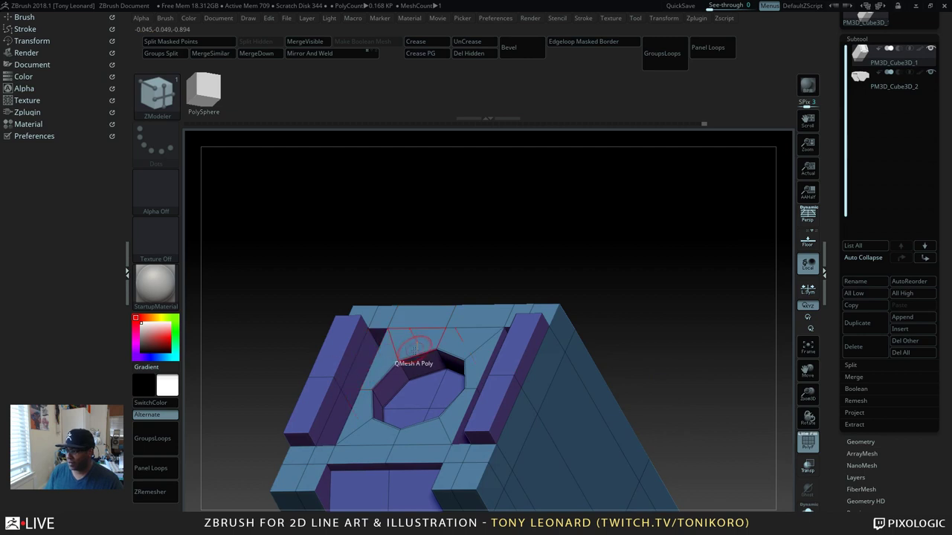
key(space)
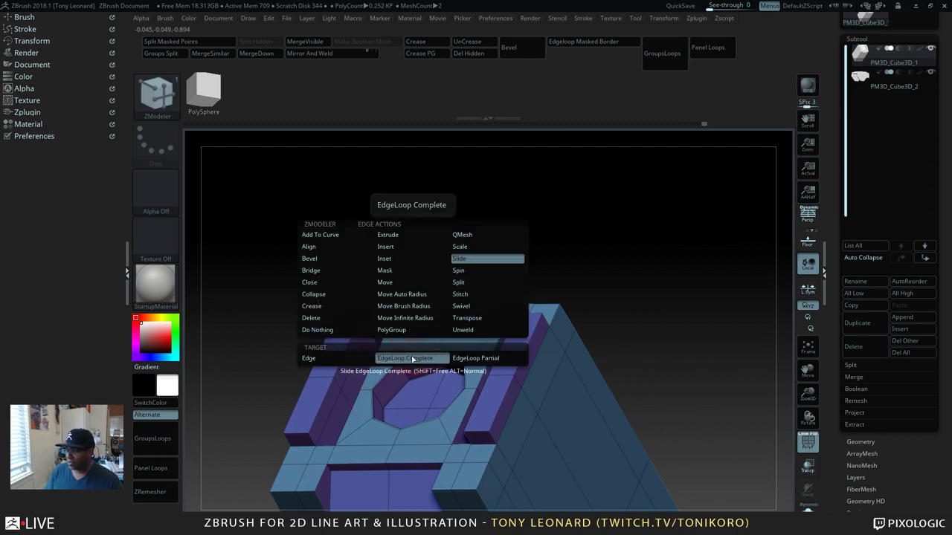
click(324, 259)
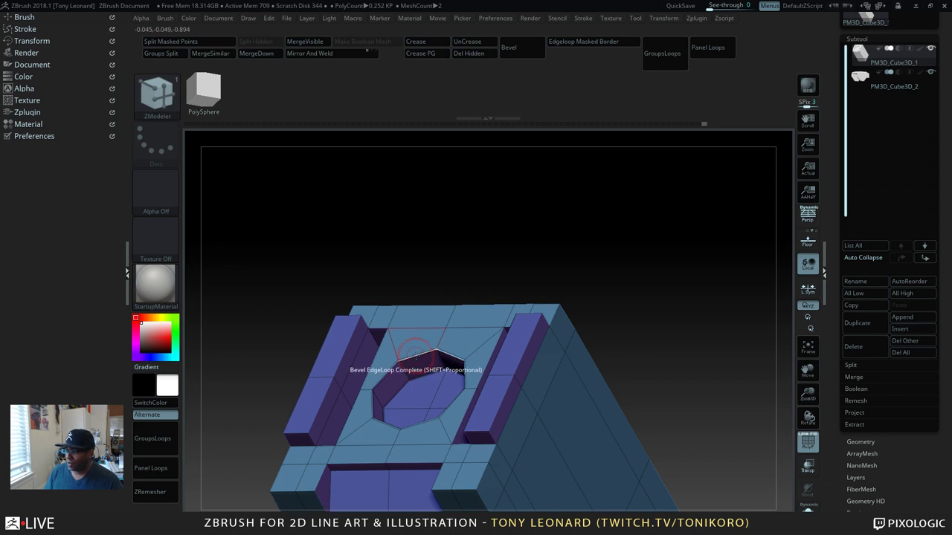
Step: Try a wide bevel on the octagonal recess's rim and undo it
drag(417, 352, 418, 357)
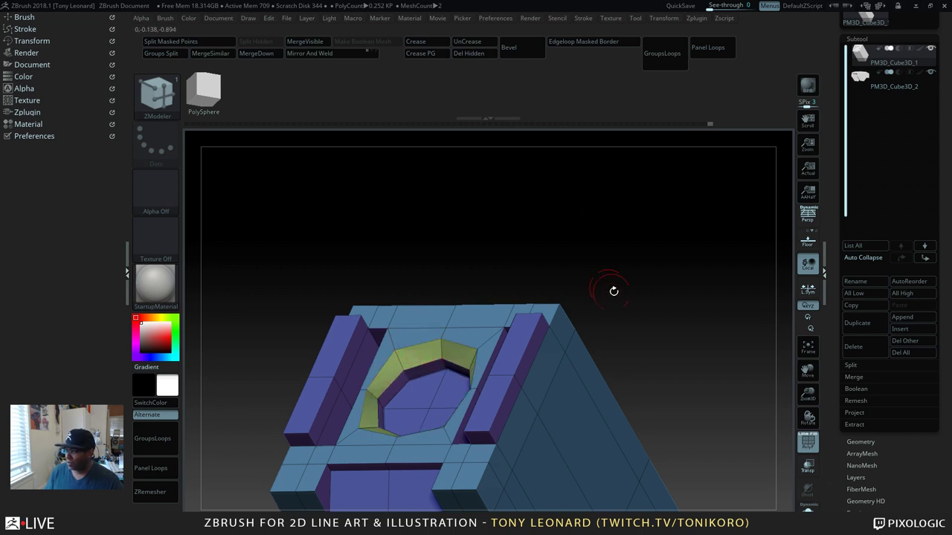
drag(614, 290, 635, 270)
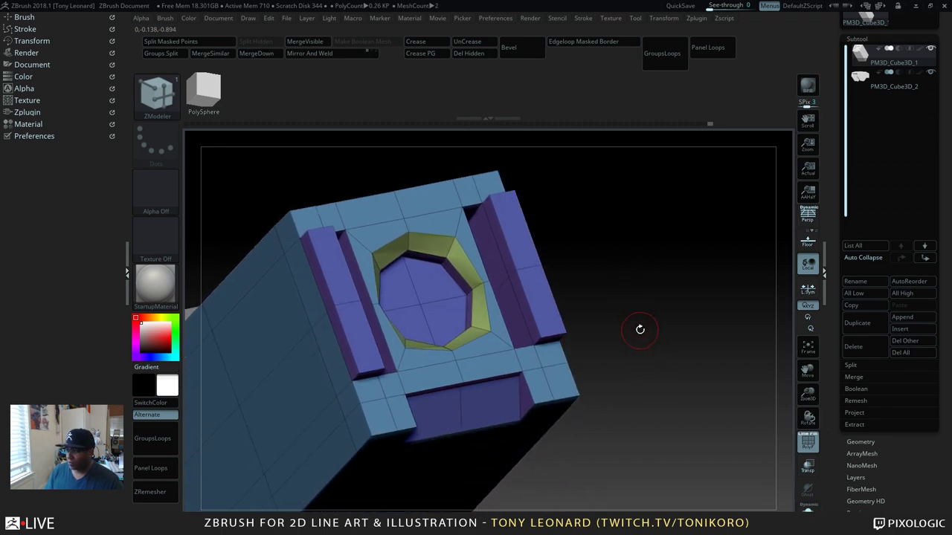
drag(640, 329, 617, 326)
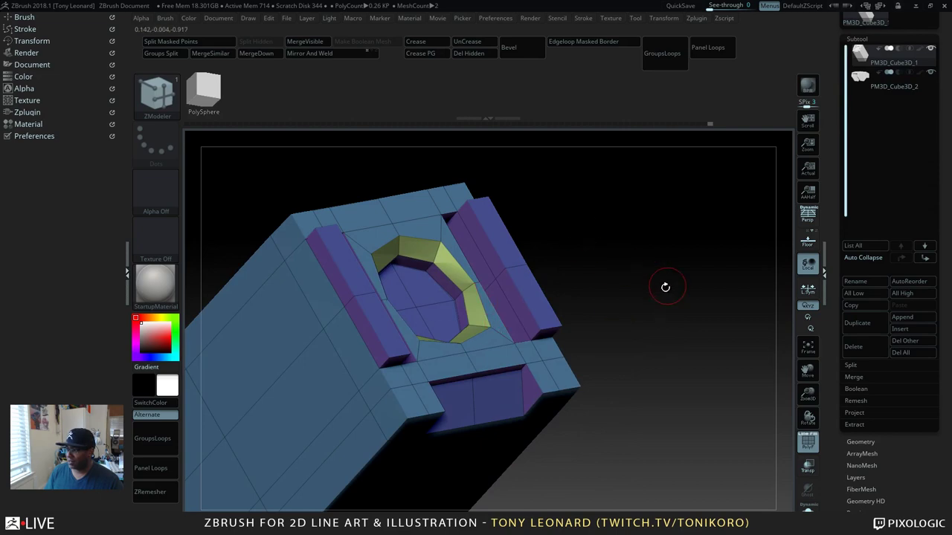
drag(666, 287, 667, 334)
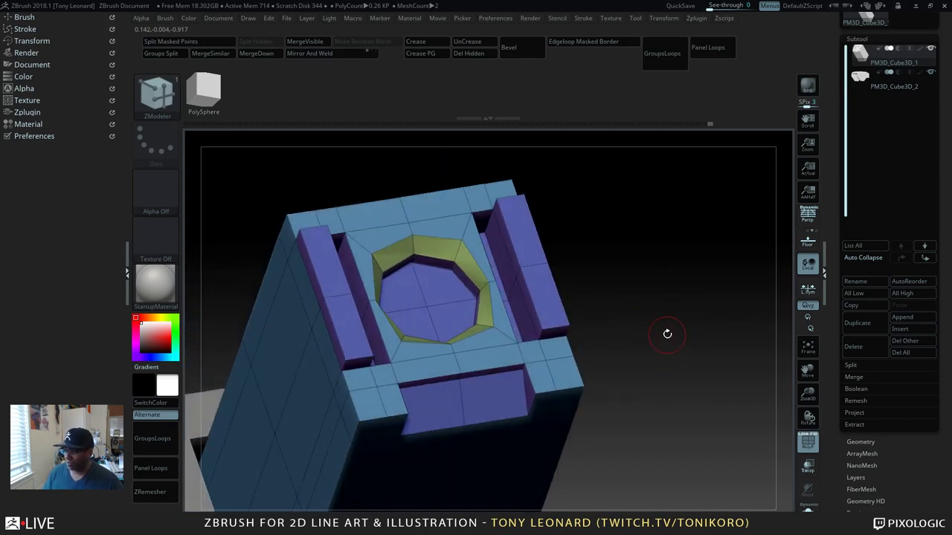
key(ctrl+z)
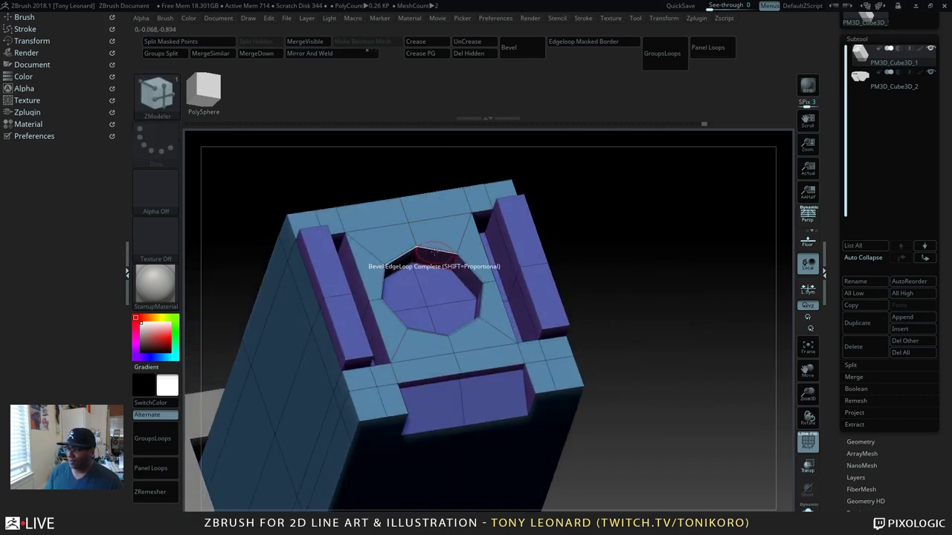
Step: Bevel the octagonal recess's rim edge loop with a narrow chamfer
mouse_move(436, 247)
mouse_down()
mouse_move(459, 257)
mouse_move(440, 256)
mouse_up()
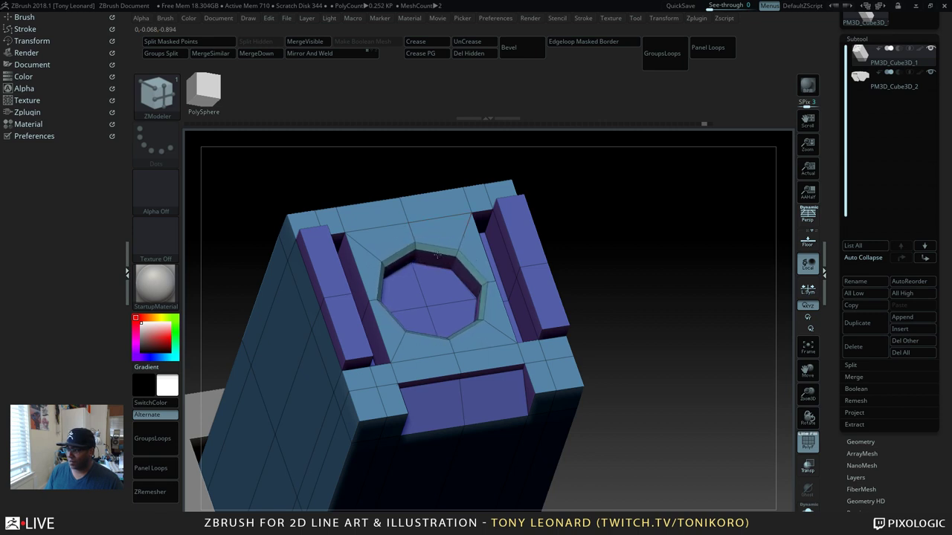
drag(701, 357, 656, 376)
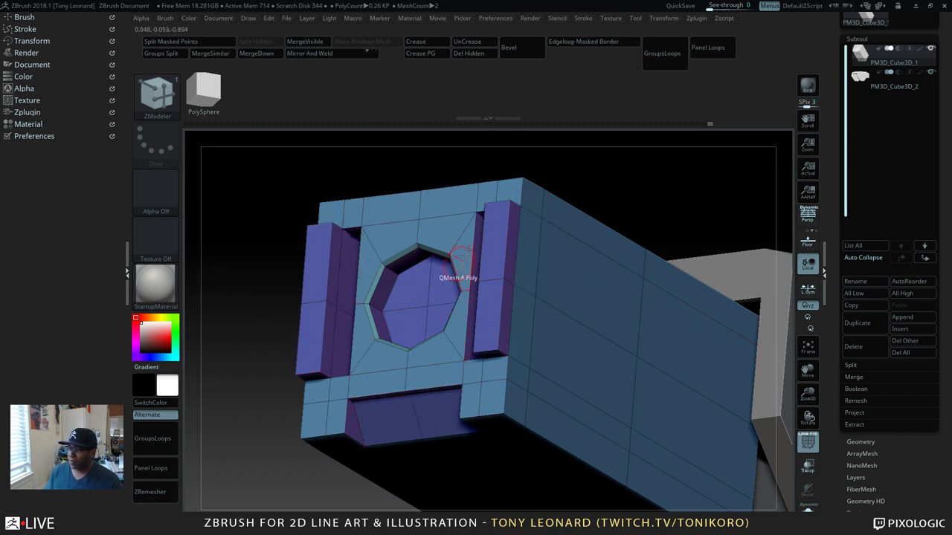
drag(584, 177, 622, 321)
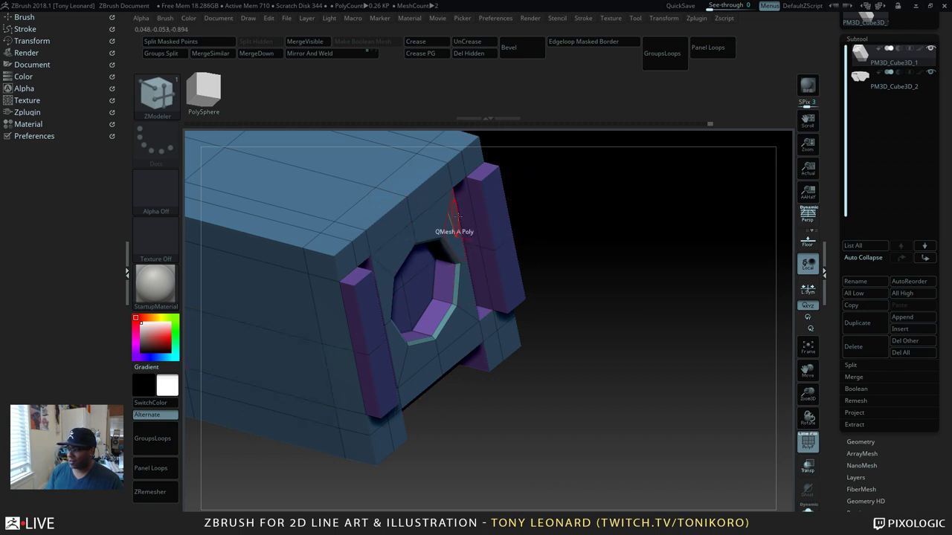
Step: Set the edge action to Insert and add a vertical edge loop near the outer side of both lower corner blocks
drag(656, 380, 417, 373)
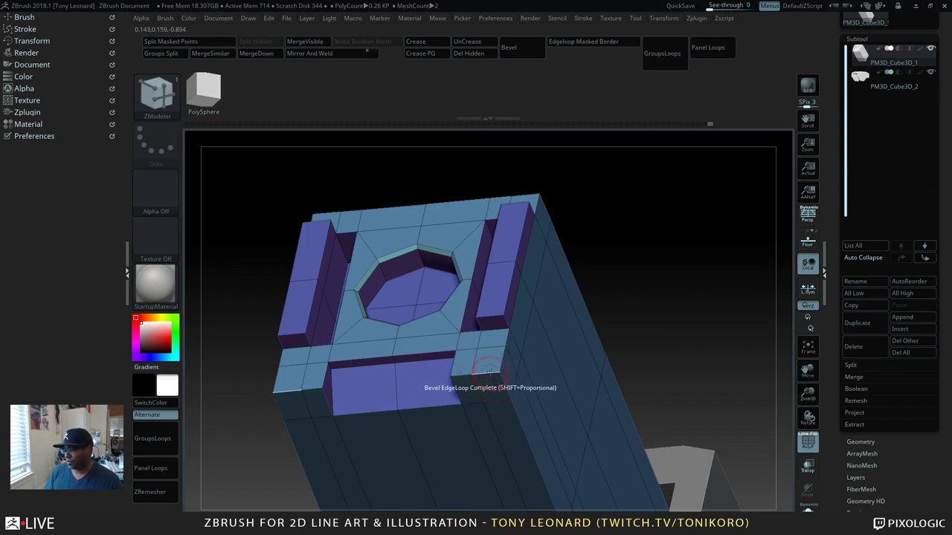
key(space)
click(476, 248)
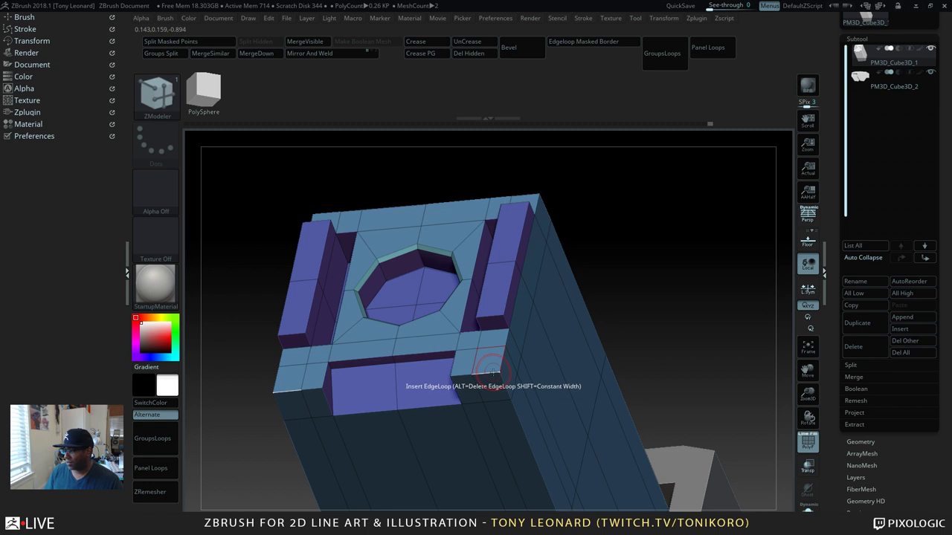
click(492, 371)
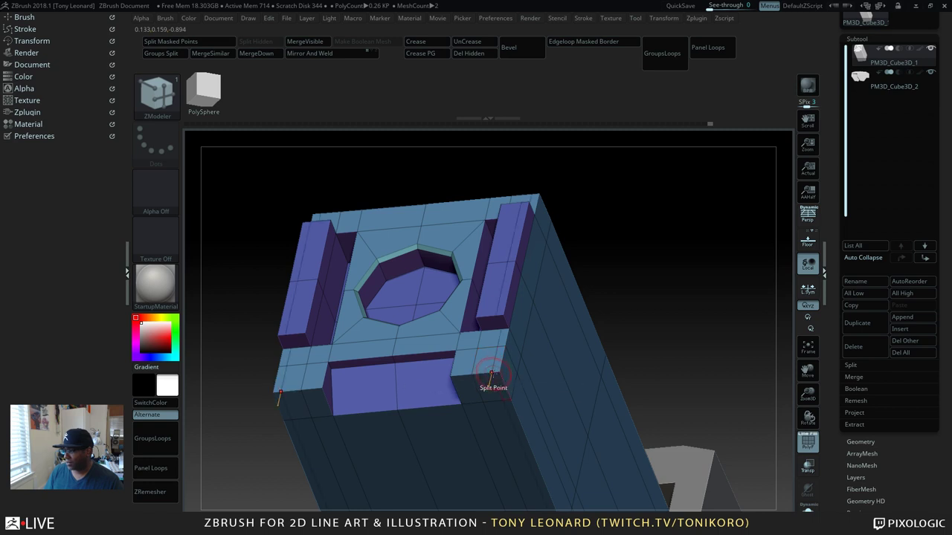
click(495, 357)
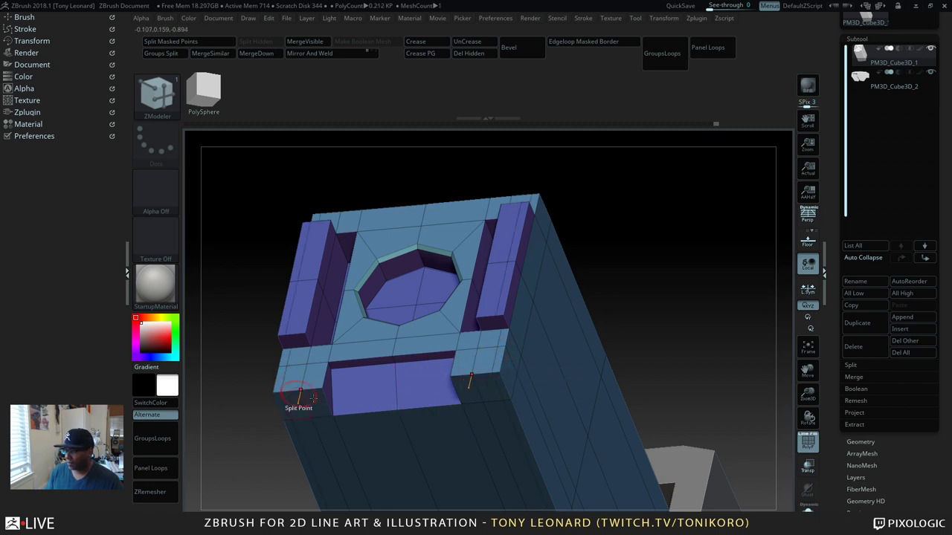
Step: Try to slide the vertical edge loop on the lower corner blocks inward with EdgeLoop Complete, and undo it
drag(635, 313, 620, 299)
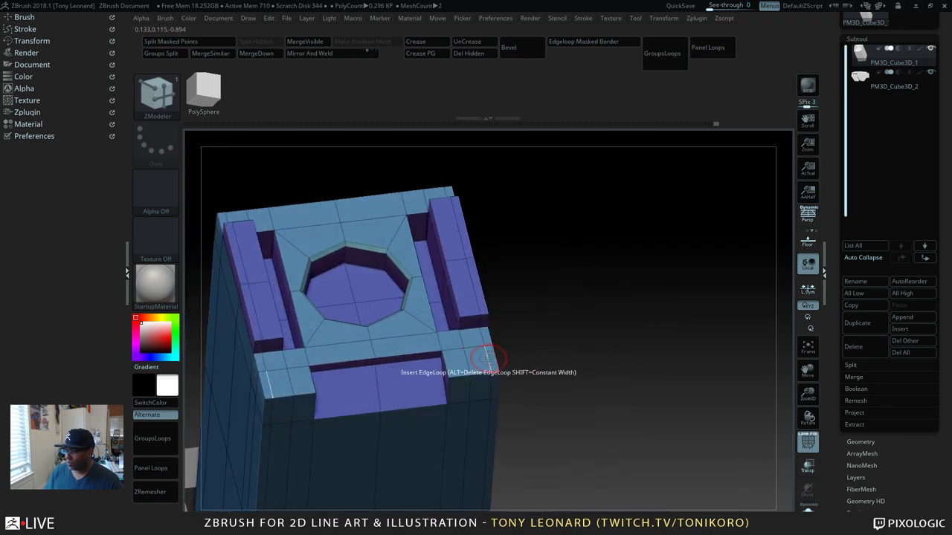
key(space)
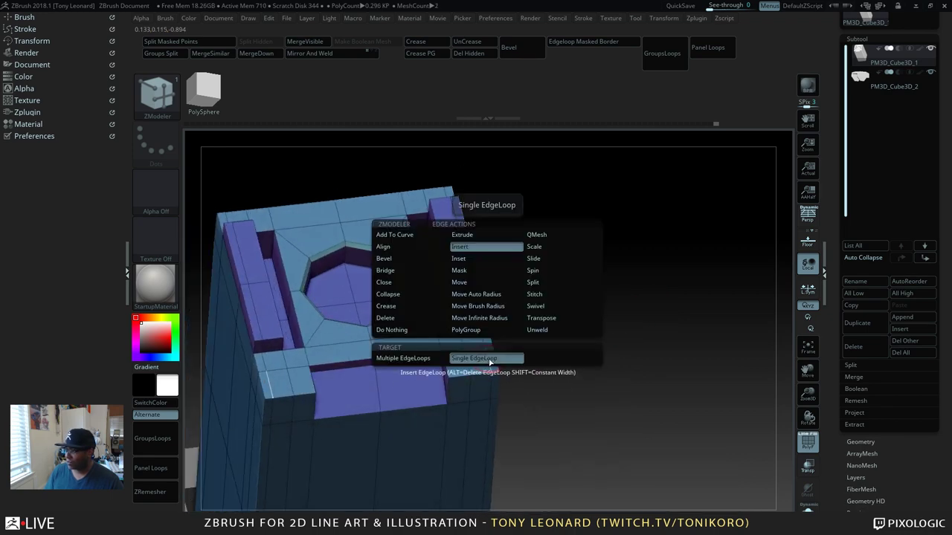
click(545, 258)
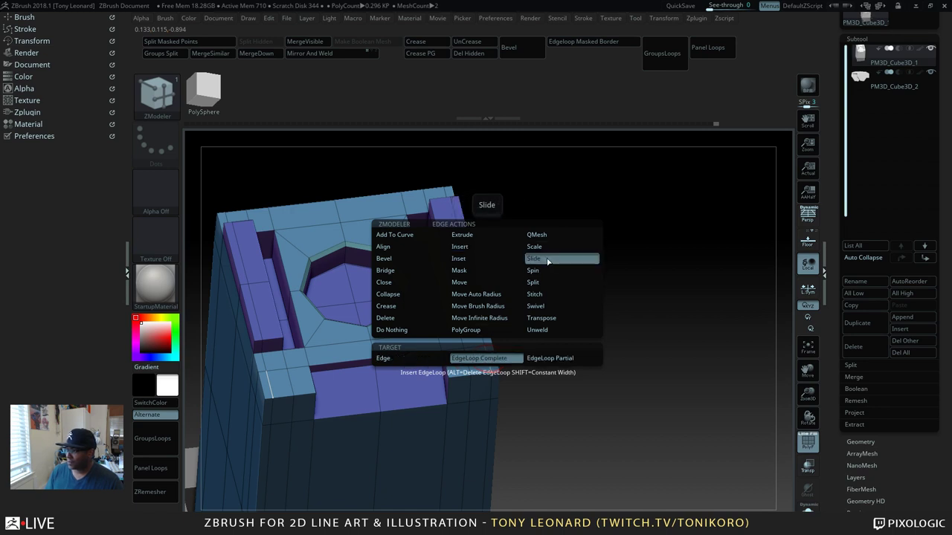
drag(493, 344, 485, 352)
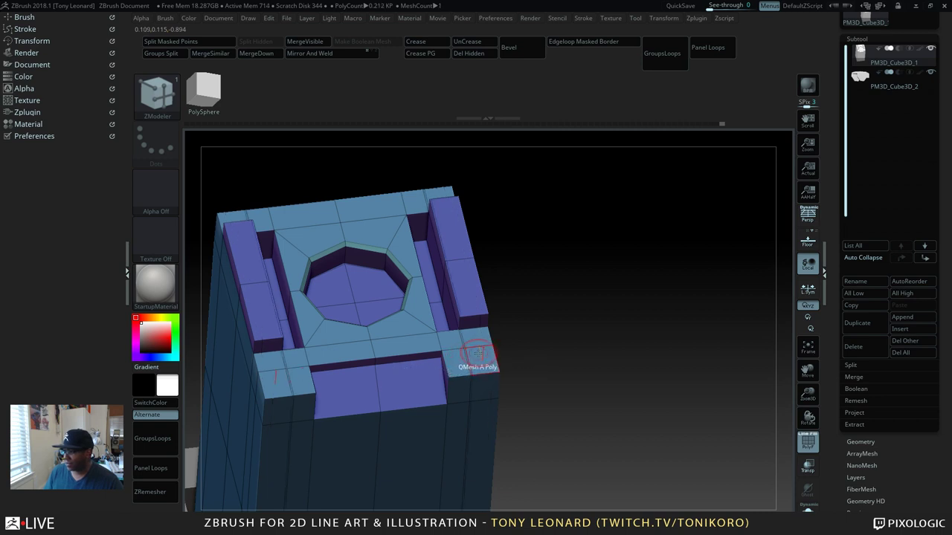
click(485, 353)
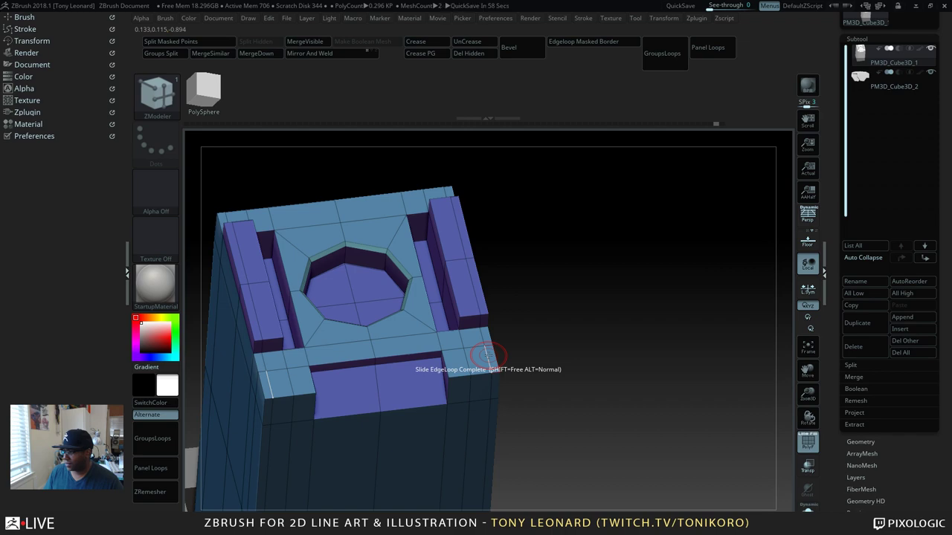
drag(516, 321, 628, 391)
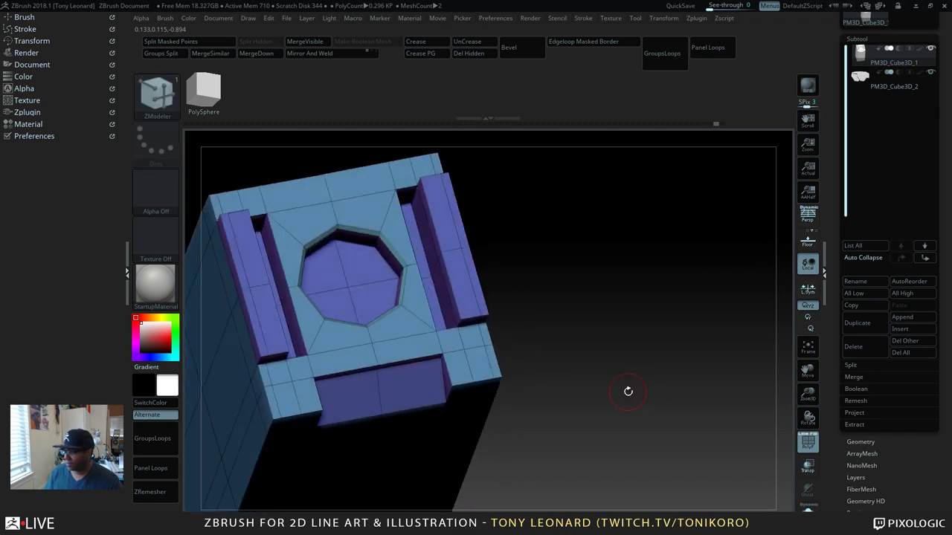
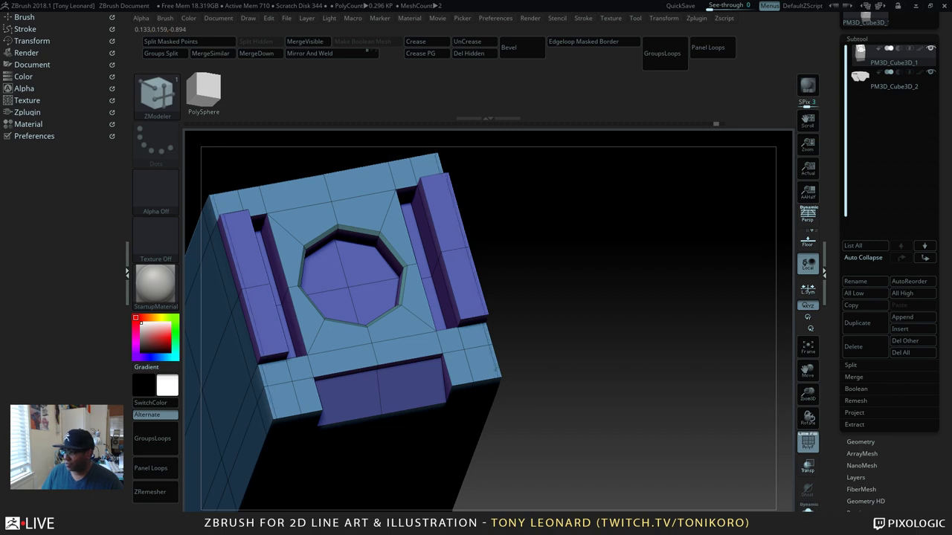
Step: Try once more to reposition the outer vertical edge loop on the lower corner blocks by sliding it, and undo the slide
click(495, 369)
drag(644, 402, 670, 367)
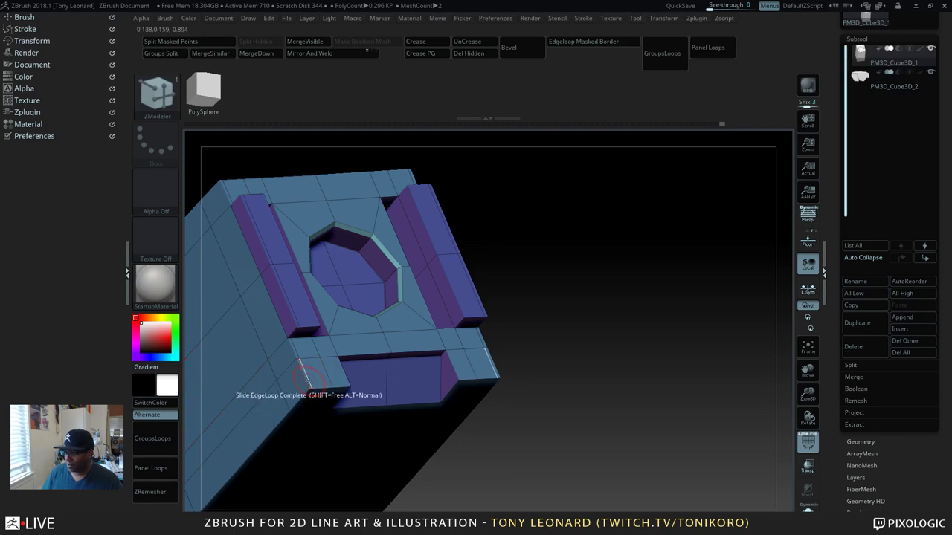
drag(305, 383, 301, 372)
key(ctrl+z)
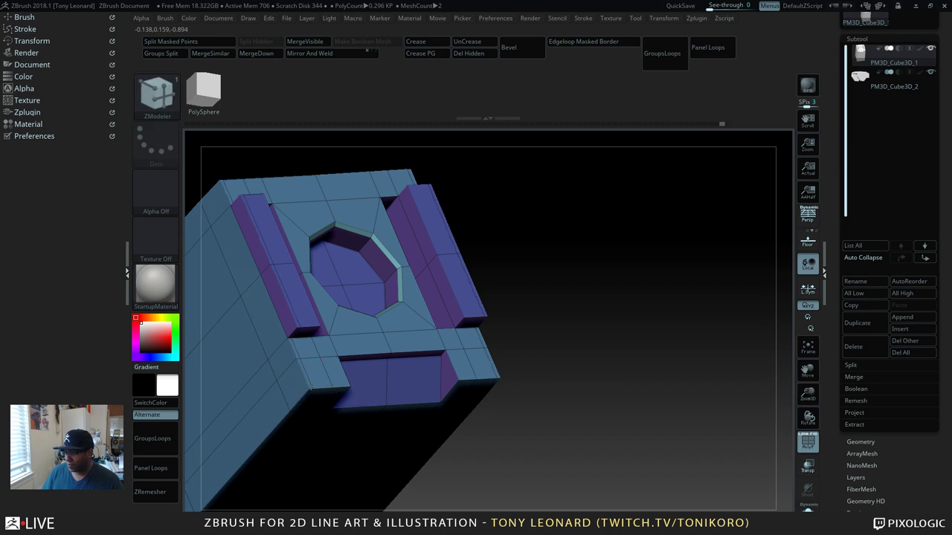
Step: Set the edge action back to Insert and add supporting edge loops near the outer edges of both lower corner blocks
key(space)
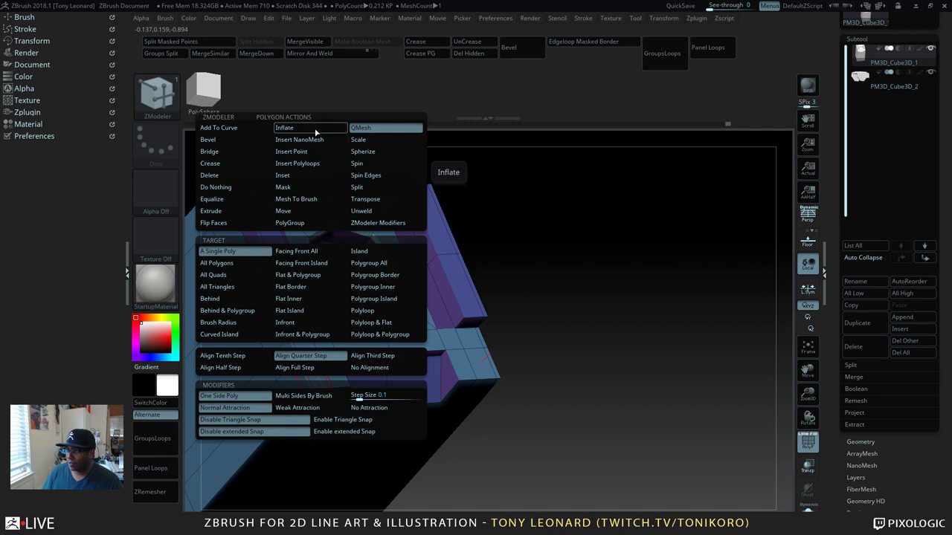
click(283, 210)
key(space)
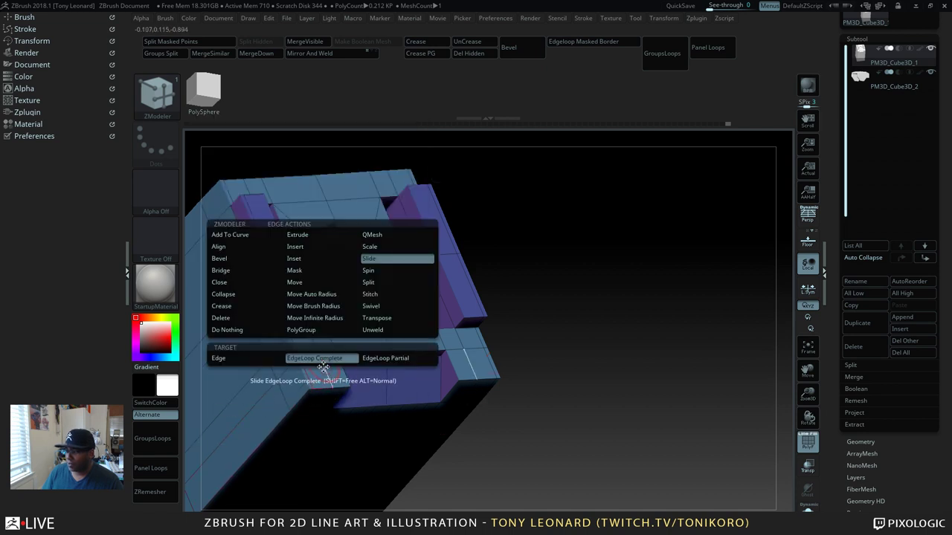
click(330, 250)
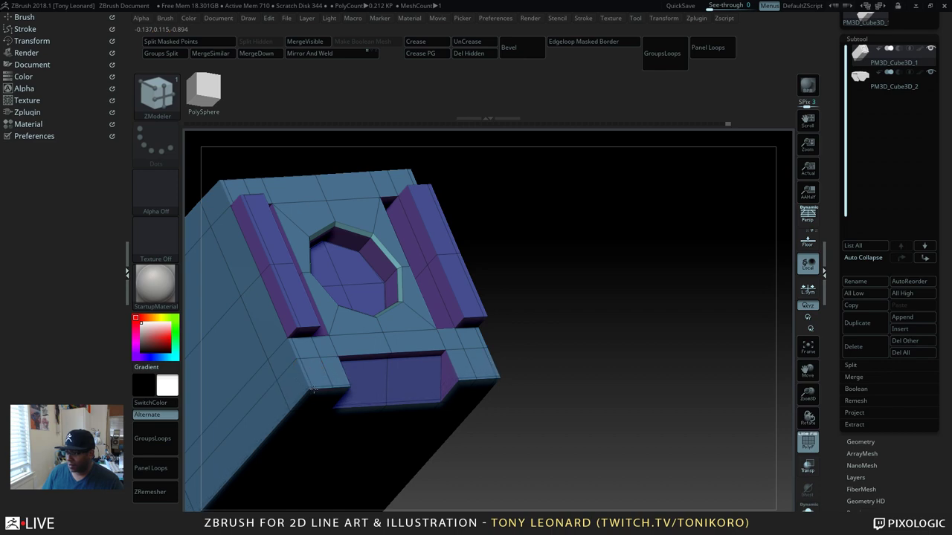
drag(783, 412, 625, 380)
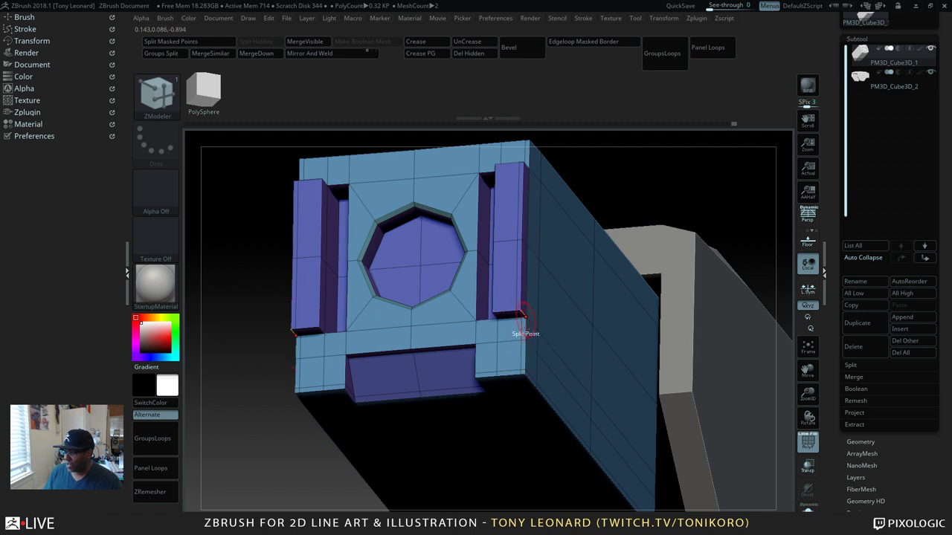
mouse_move(279, 447)
mouse_down()
mouse_move(294, 435)
mouse_move(272, 439)
mouse_up()
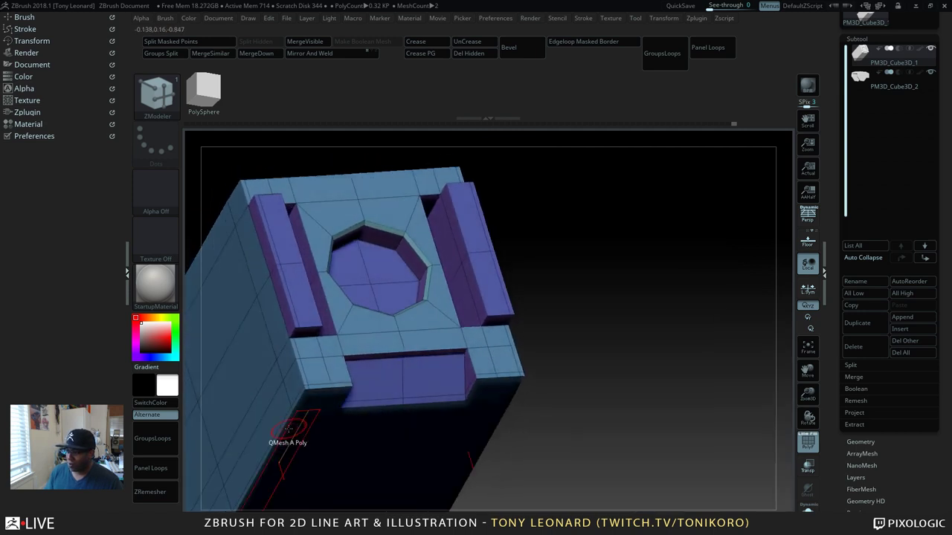
drag(644, 395, 534, 397)
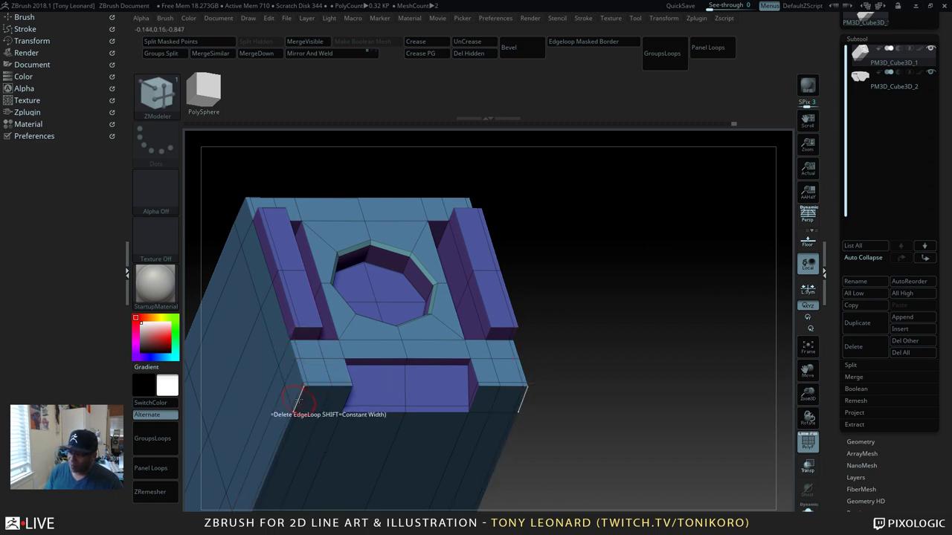
Step: Insert an edge loop around the body just behind its front face
key(space)
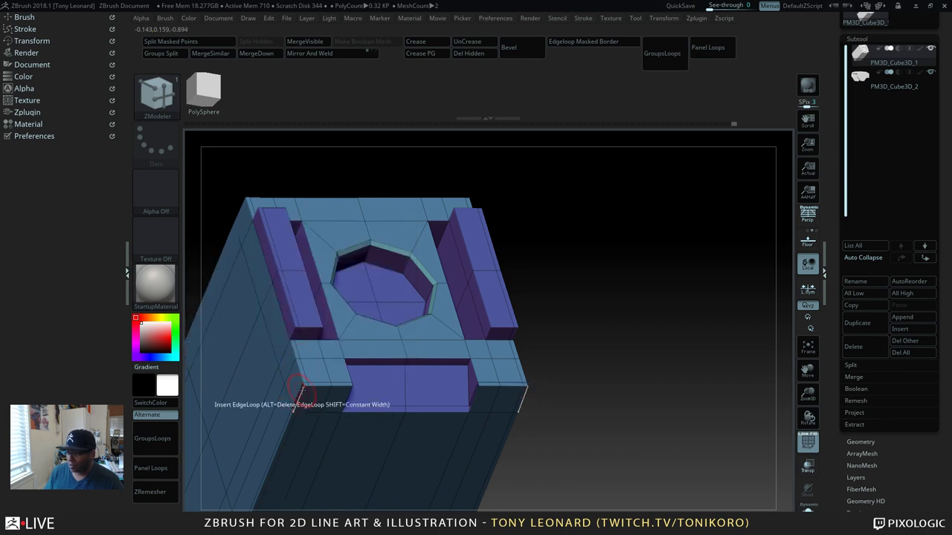
key(ctrl)
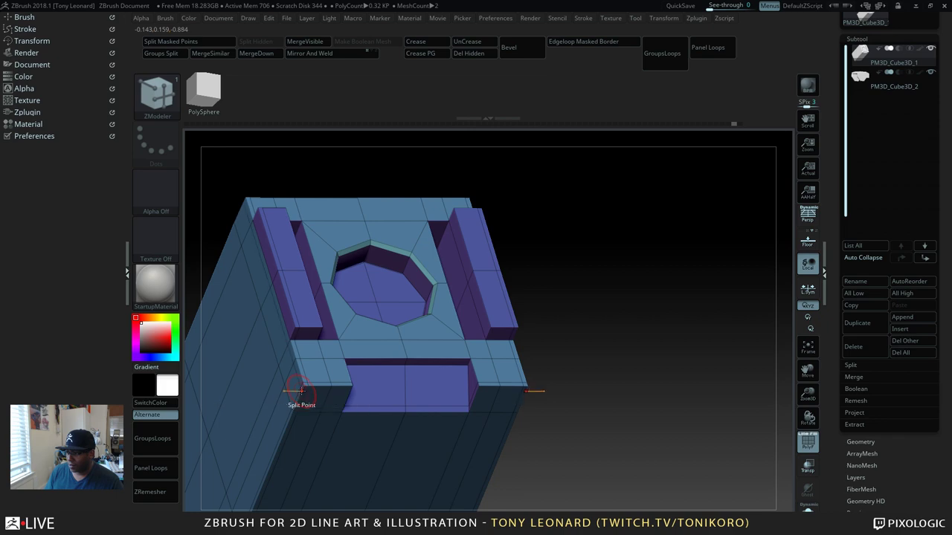
drag(643, 342, 635, 375)
drag(600, 349, 572, 353)
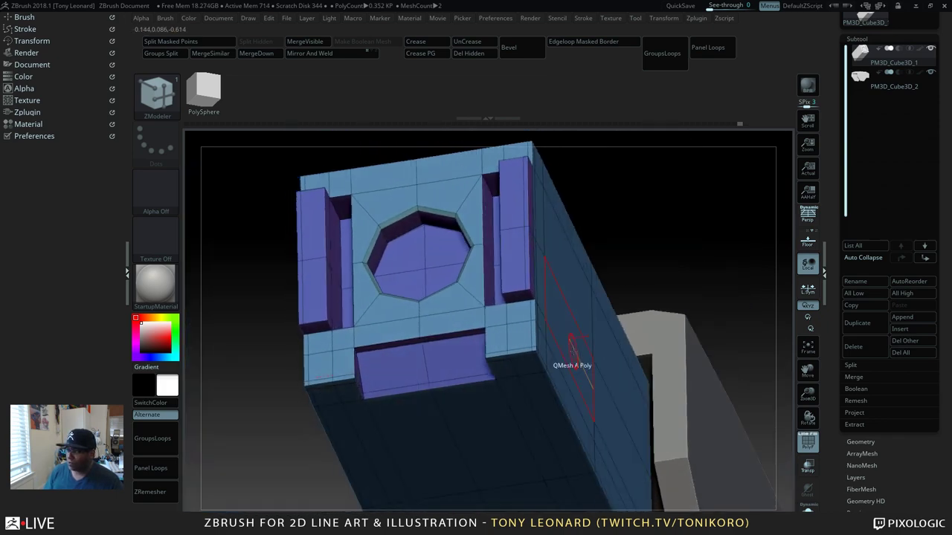
Step: Activate Dynamic Subdiv with the Always YES option and examine the smoothed body's edges, slots and round recess
key(d)
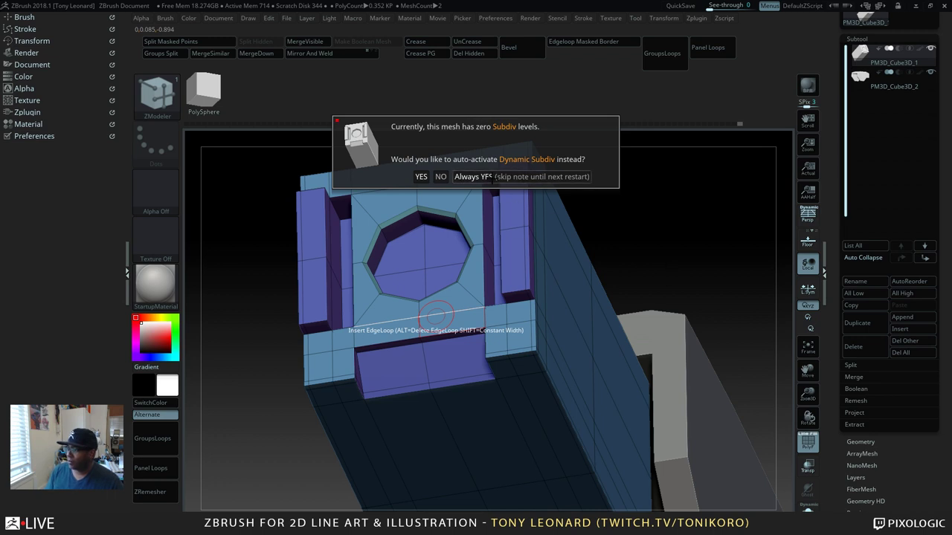
click(491, 179)
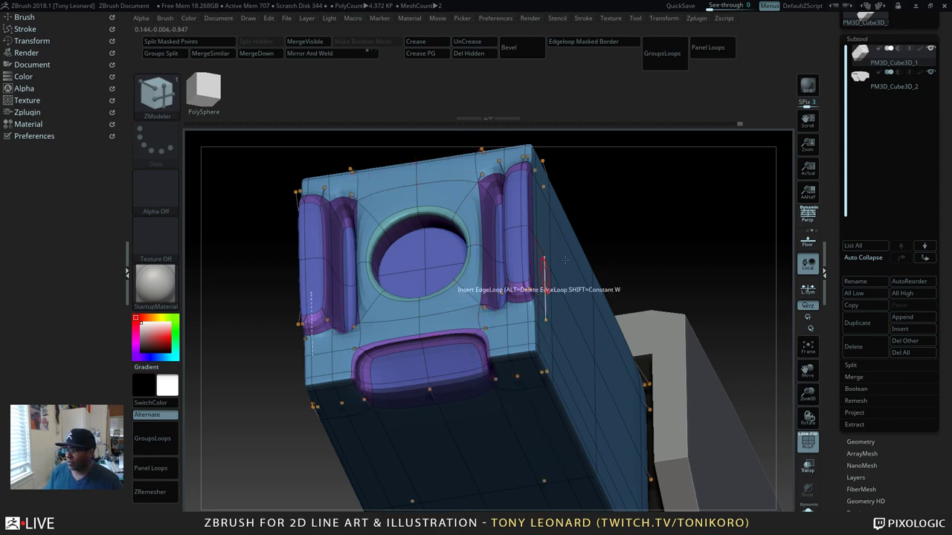
drag(662, 226, 632, 312)
drag(293, 261, 288, 292)
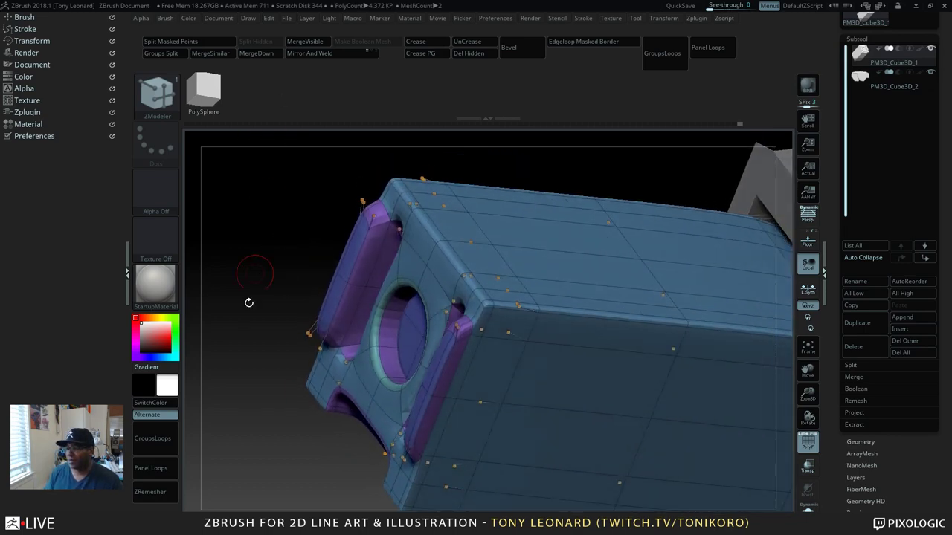
drag(313, 438, 357, 476)
drag(623, 425, 795, 247)
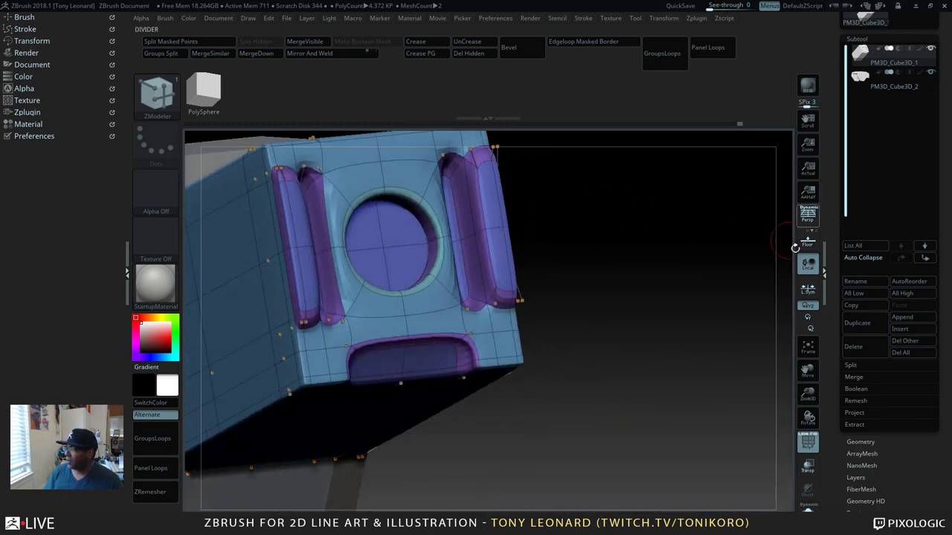
Step: Expand the Dynamic Subdiv settings, try a higher SmoothSubdiv level, and restore it to 2
drag(832, 468, 832, 393)
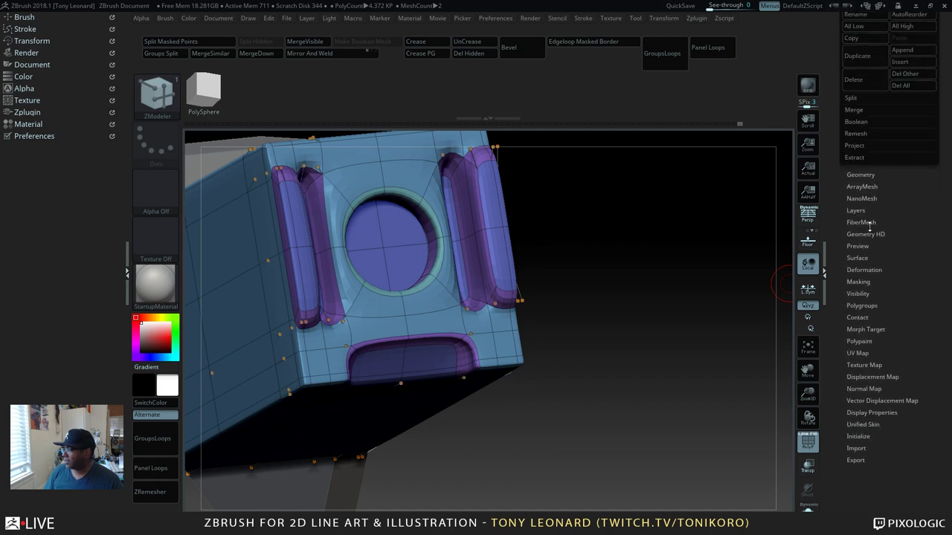
click(857, 176)
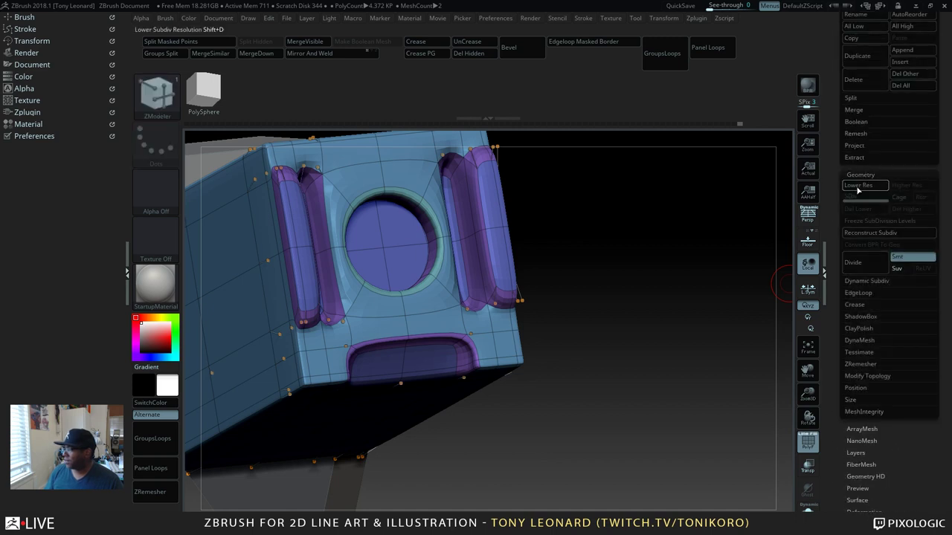
click(866, 280)
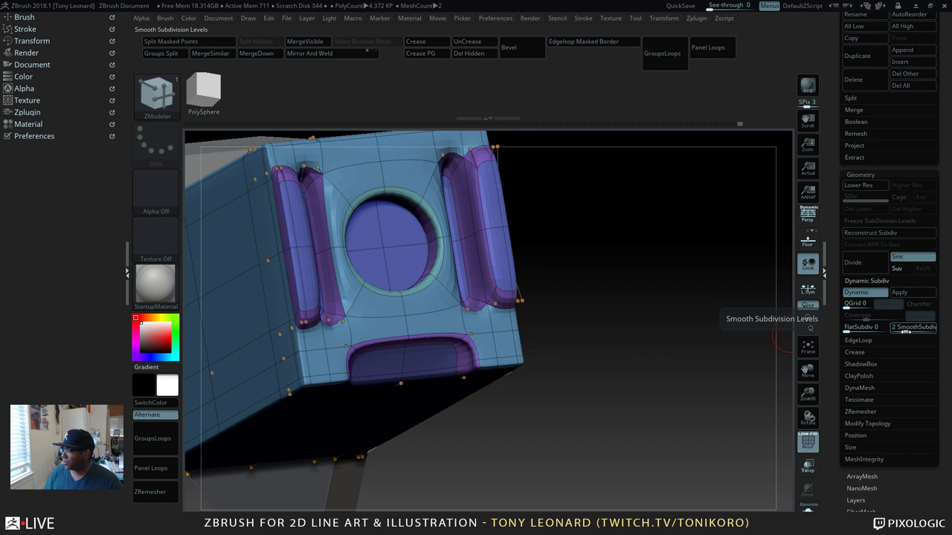
click(906, 329)
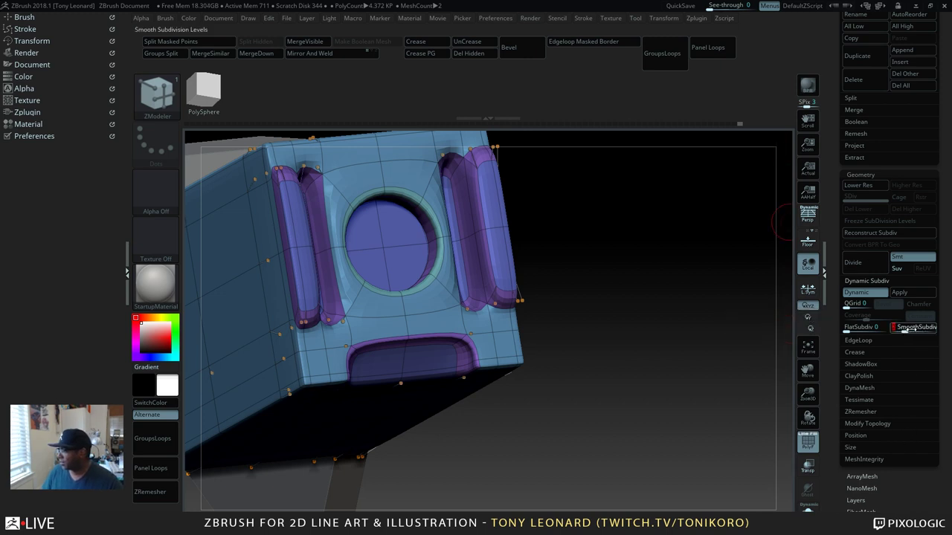
text(3)
key(BackSpace)
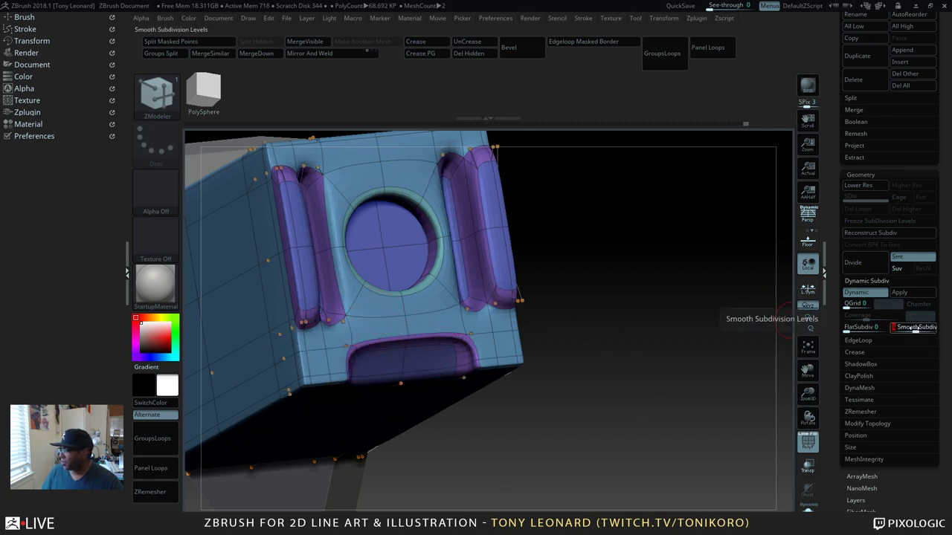
text(1)
key(Return)
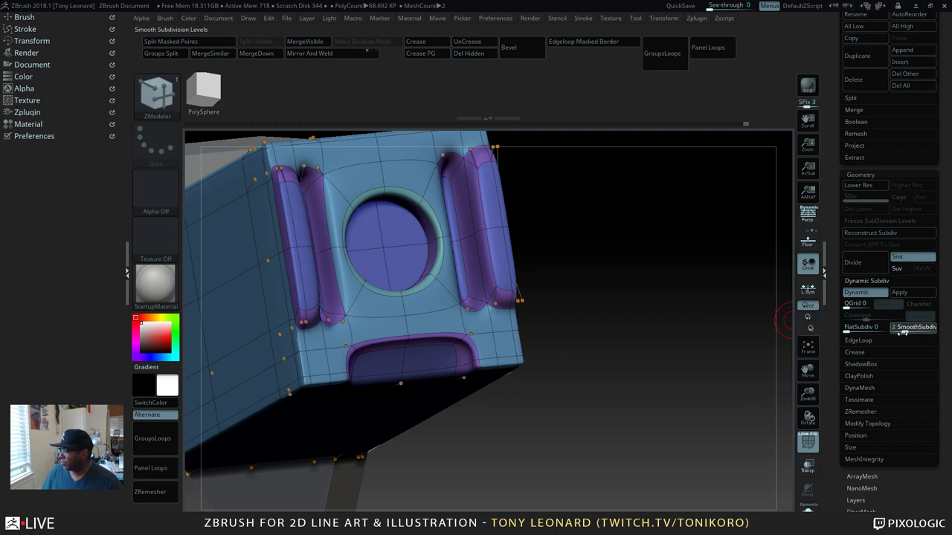
click(902, 328)
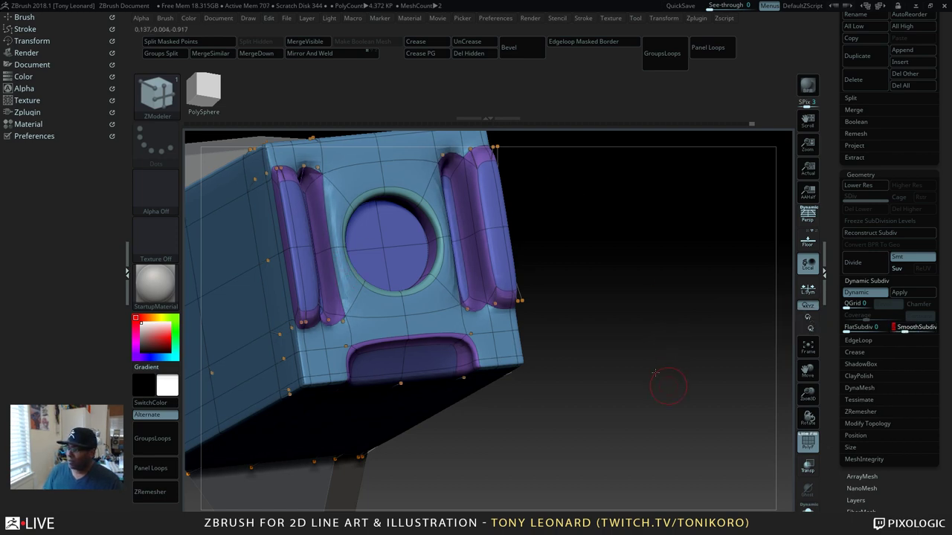
Step: Examine the smoothed lower corners, turn Dynamic Subdiv off, and undo the supporting edge loops
drag(655, 372, 480, 306)
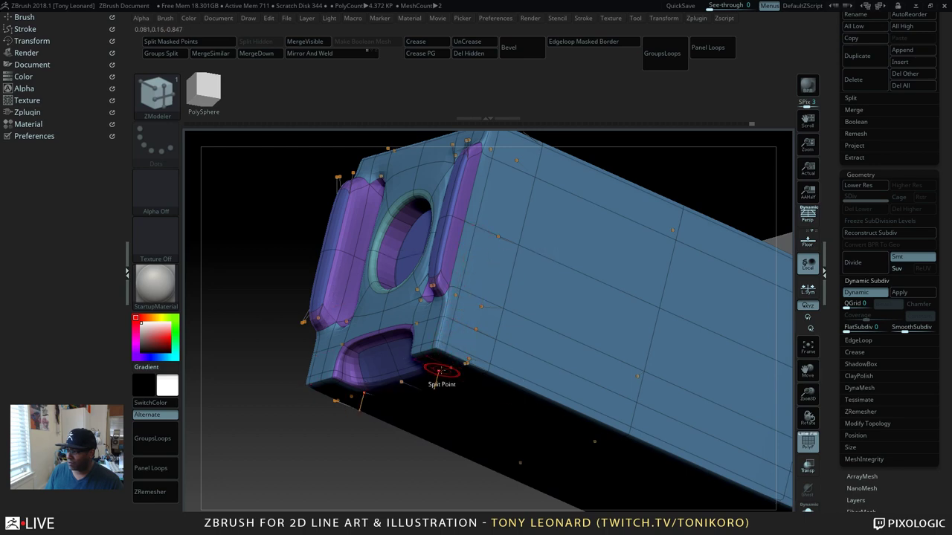
mouse_move(378, 433)
mouse_down()
mouse_move(355, 441)
mouse_move(395, 435)
mouse_up()
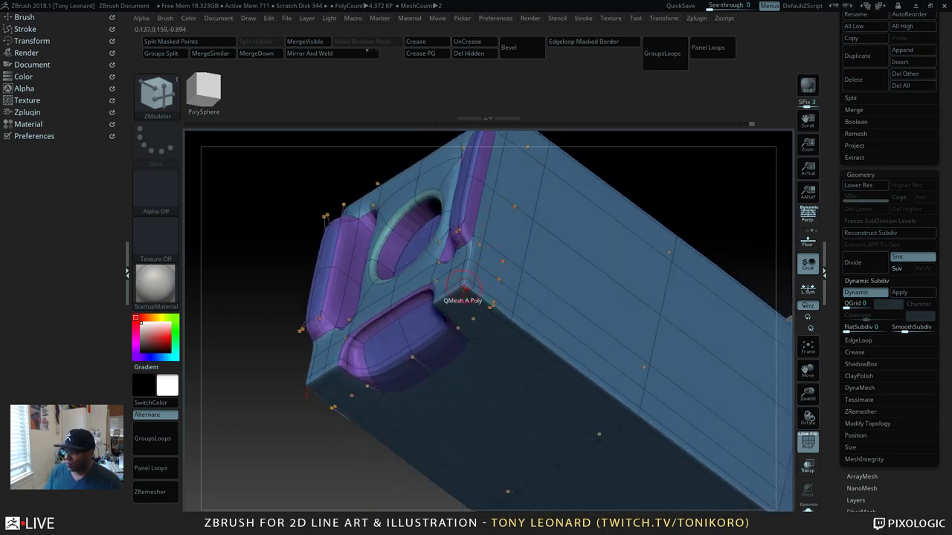
drag(234, 424, 517, 403)
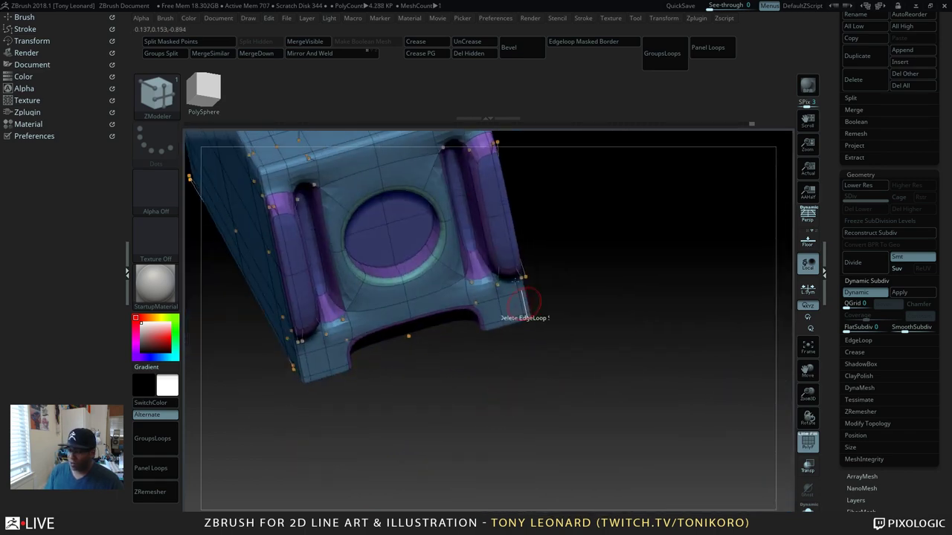
drag(531, 439, 535, 372)
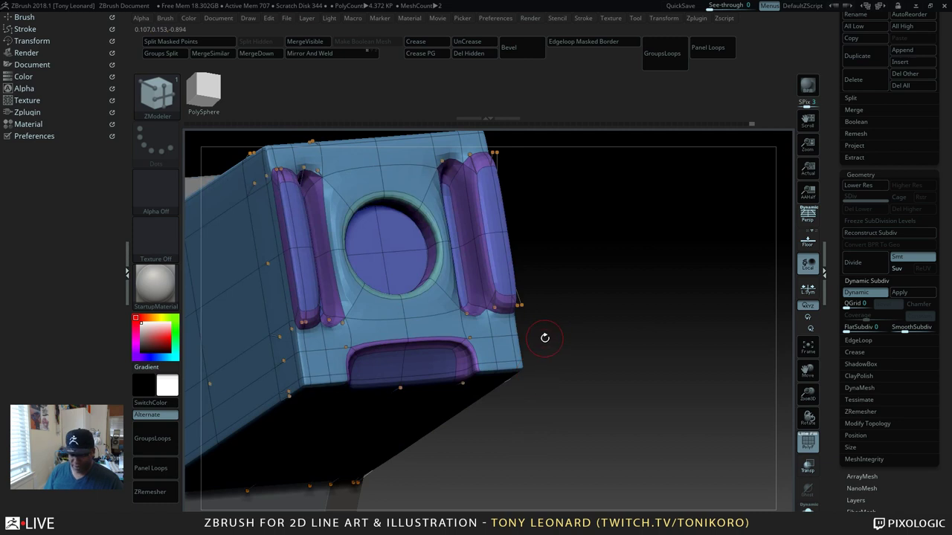
key(ctrl+z)
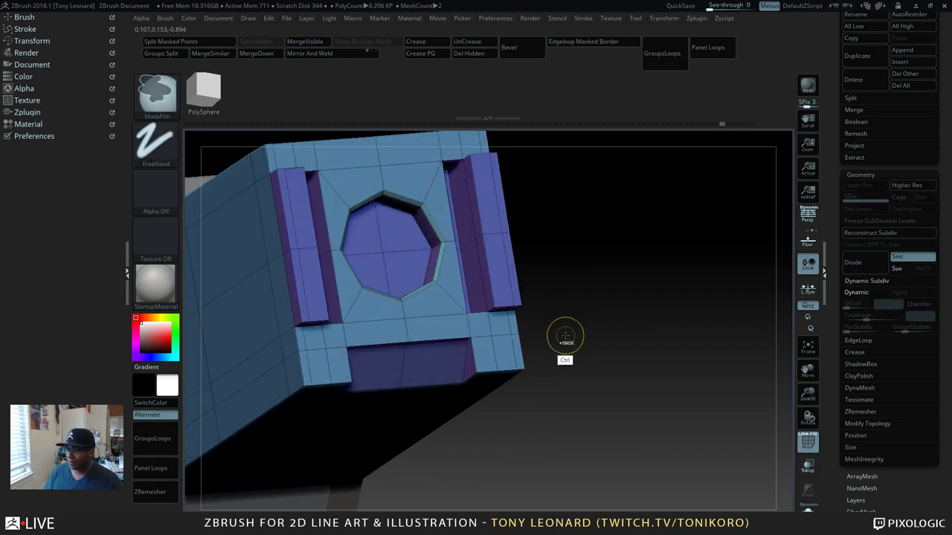
drag(625, 389, 622, 372)
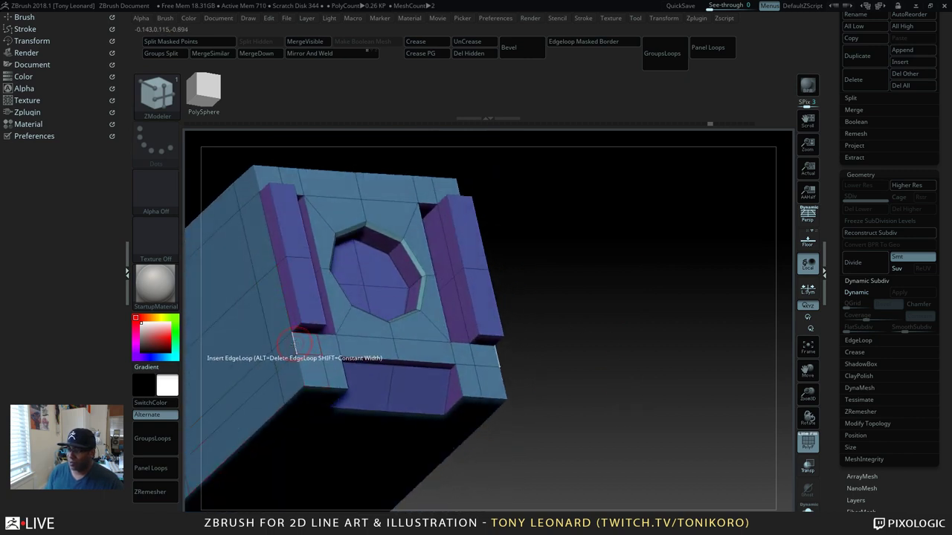
Step: Show the Crease option among the ZModeler edge actions and expand the Crease settings in Geometry, including CTolerance
key(space)
click(193, 306)
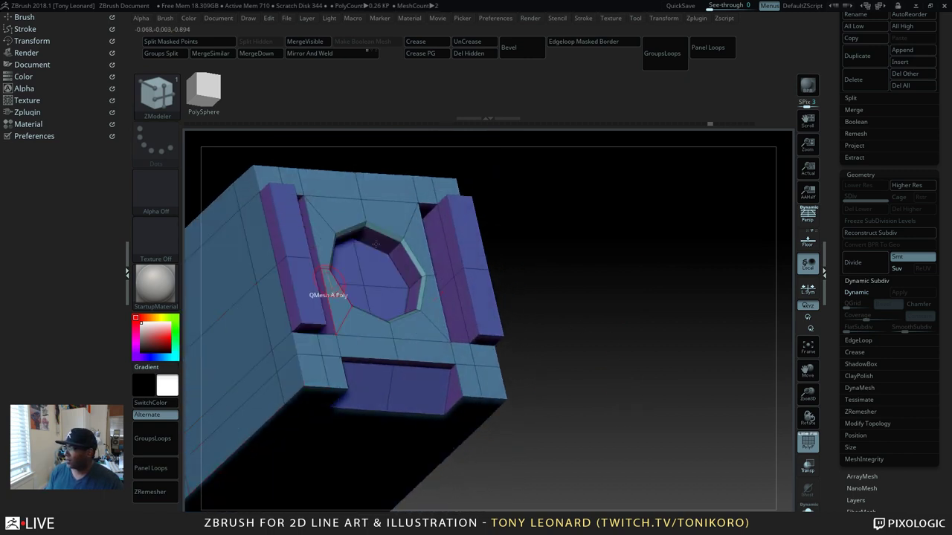
drag(827, 174, 827, 210)
click(854, 387)
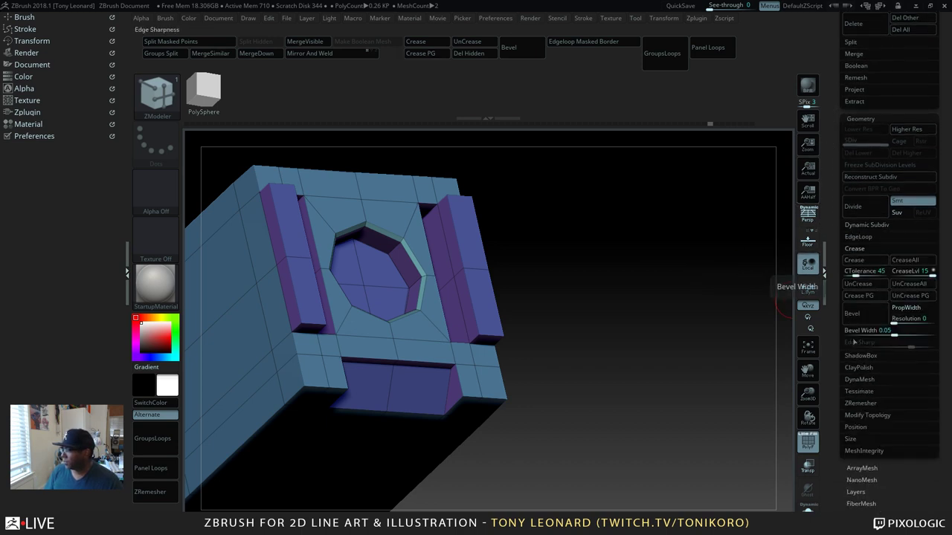
click(857, 271)
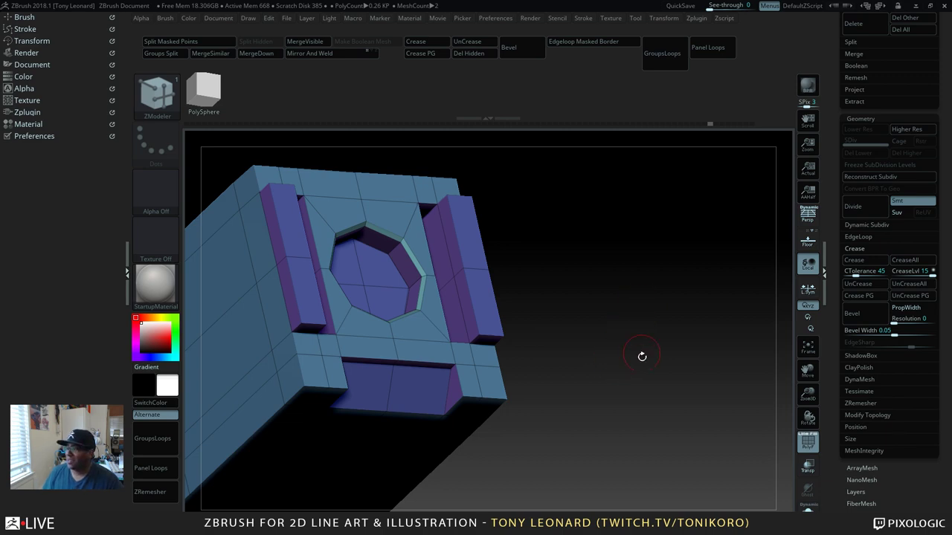
drag(667, 350, 629, 346)
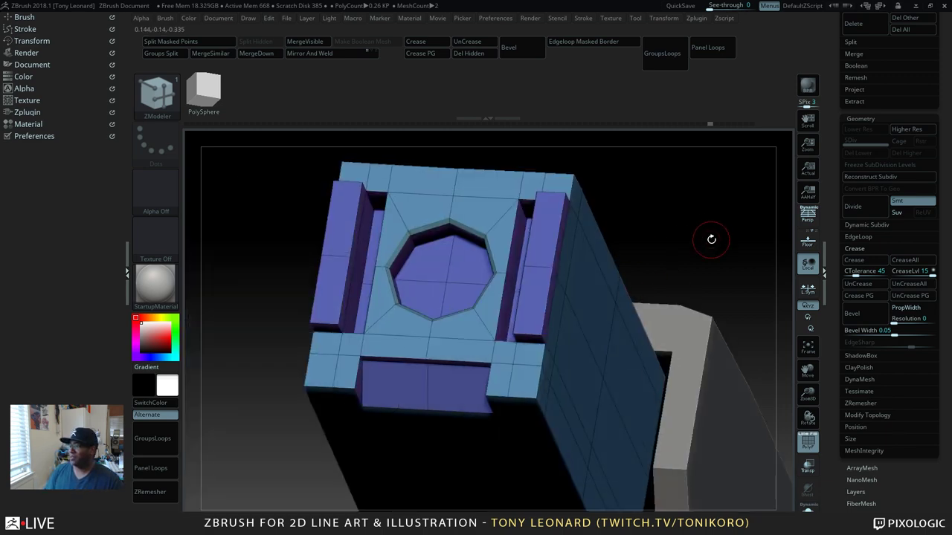
drag(711, 238, 691, 314)
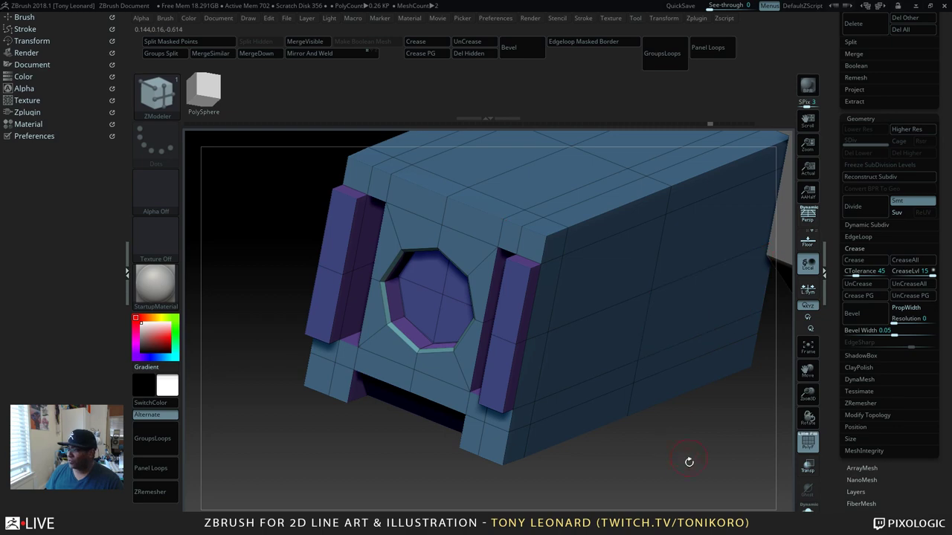
drag(696, 470, 676, 453)
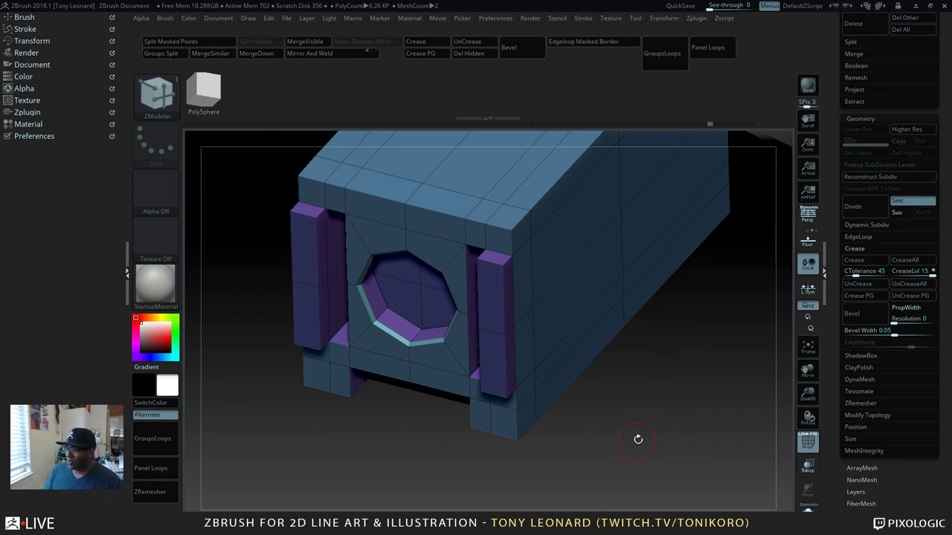
drag(638, 439, 635, 480)
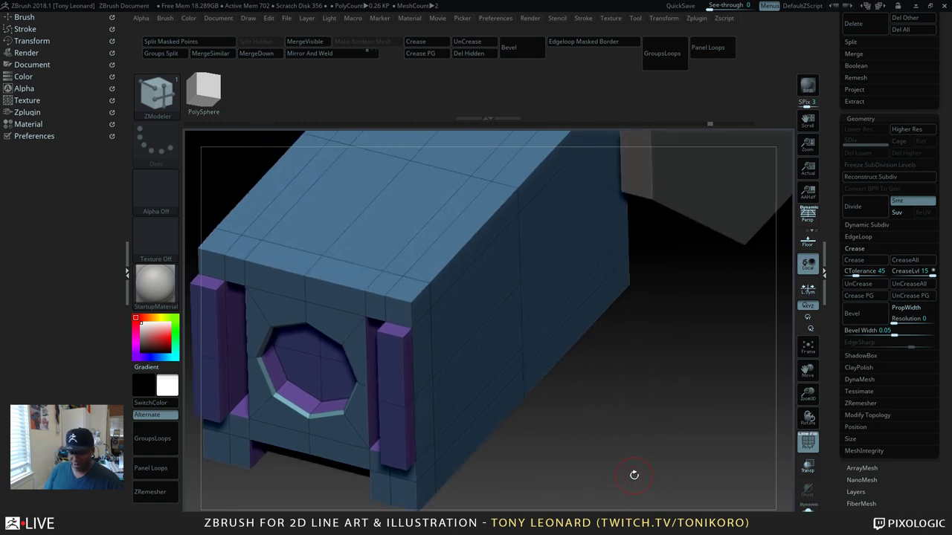
Step: Frame the whole model and switch from ZModeler to the IMM Primitives brush
key(f)
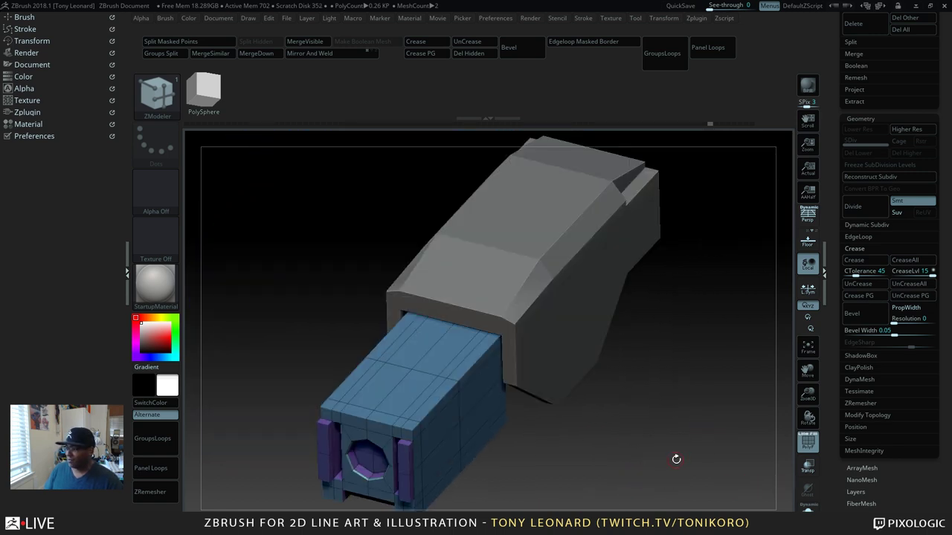
alt+drag(676, 460, 701, 375)
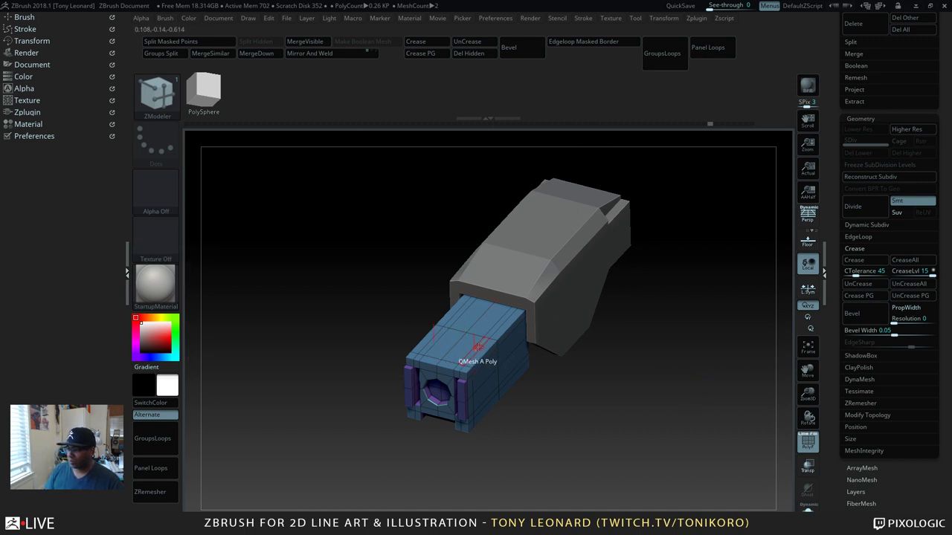
key(b)
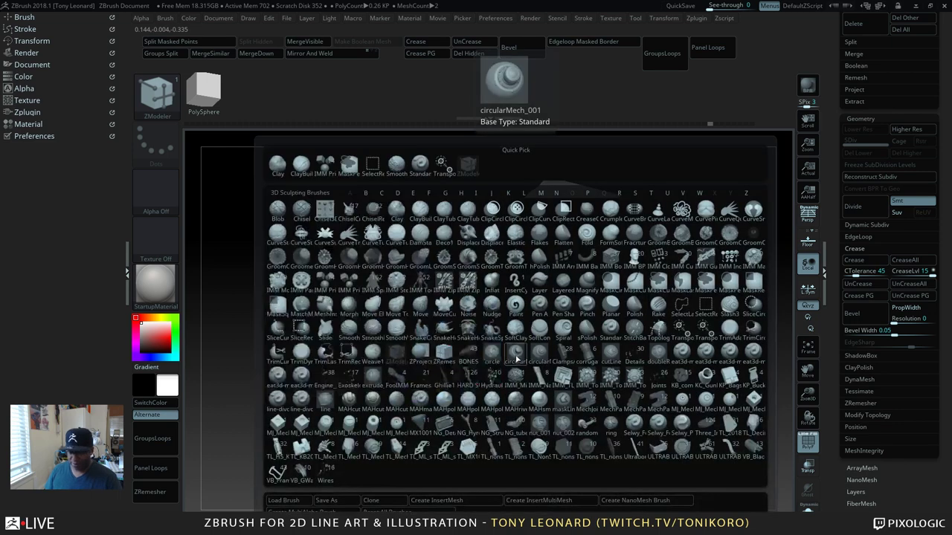
key(i)
click(324, 281)
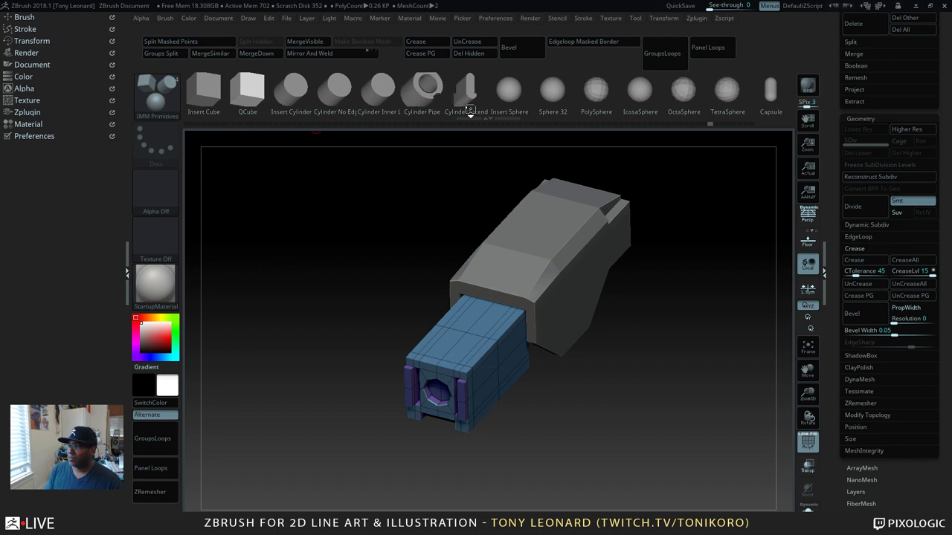
Step: Insert a mirrored pair of Cylinder Extended primitives on the front block's top face, with polyframe display off
drag(643, 381, 605, 330)
key(shift+f)
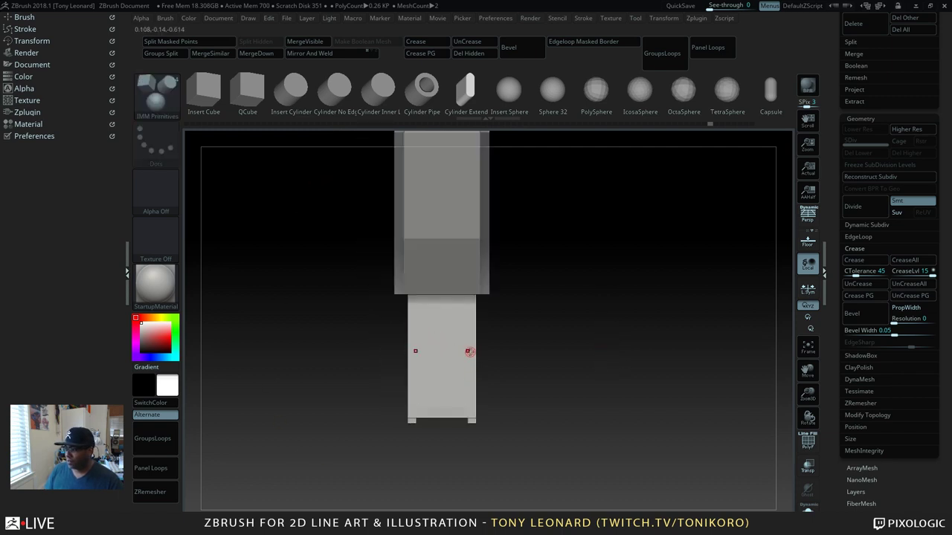
key(shift)
mouse_move(461, 350)
mouse_down()
mouse_move(469, 382)
mouse_move(629, 421)
mouse_move(635, 397)
mouse_up()
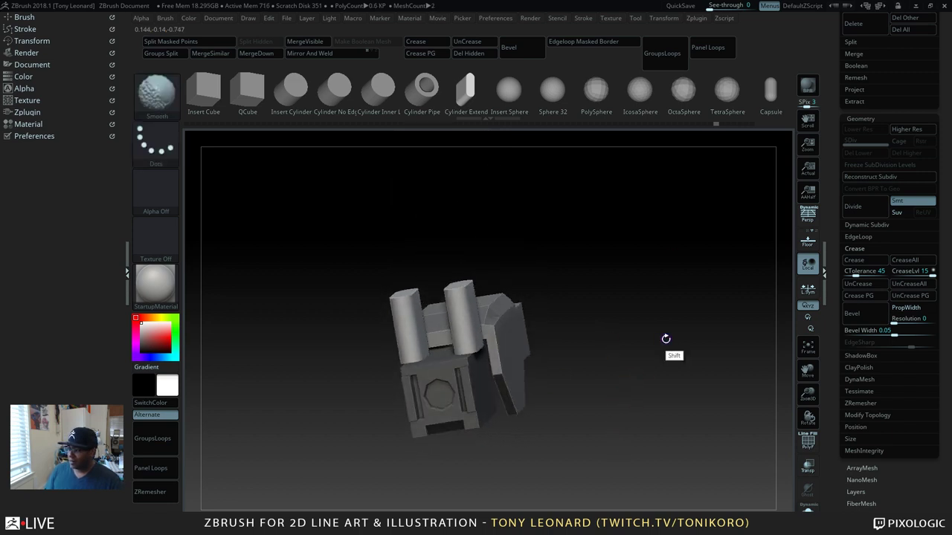
Step: Raise the two inserted cylinders with the Transpose gizmo and spread them outward over the block's side edges
key(w)
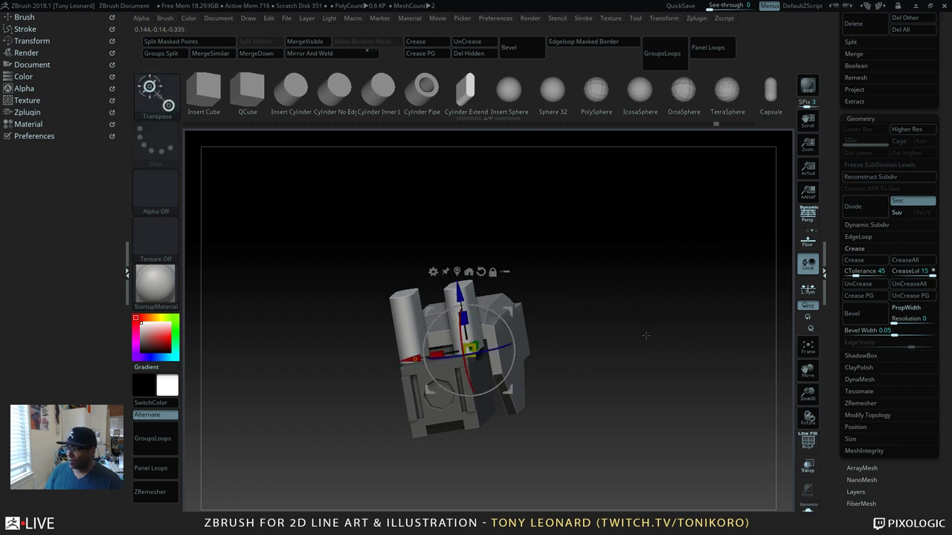
drag(582, 317, 638, 376)
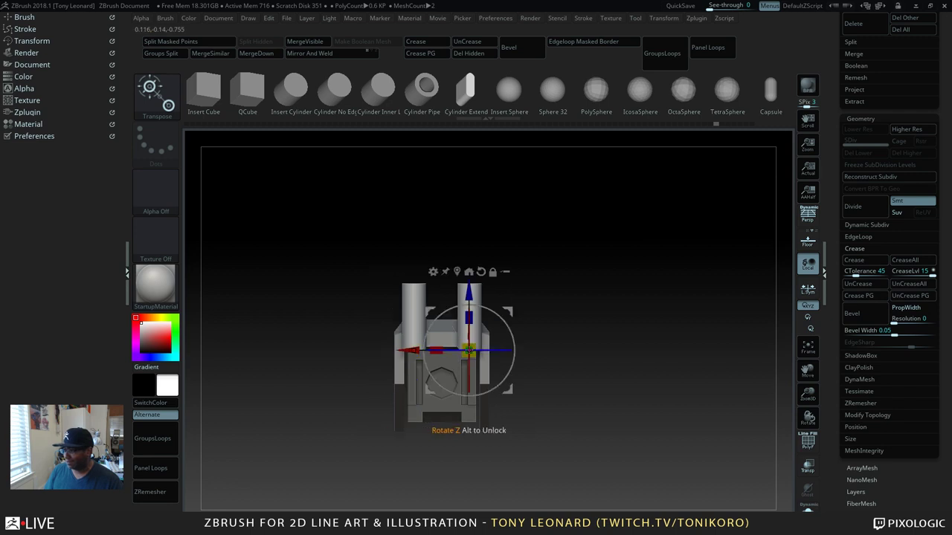
drag(469, 396, 413, 395)
drag(414, 351, 471, 352)
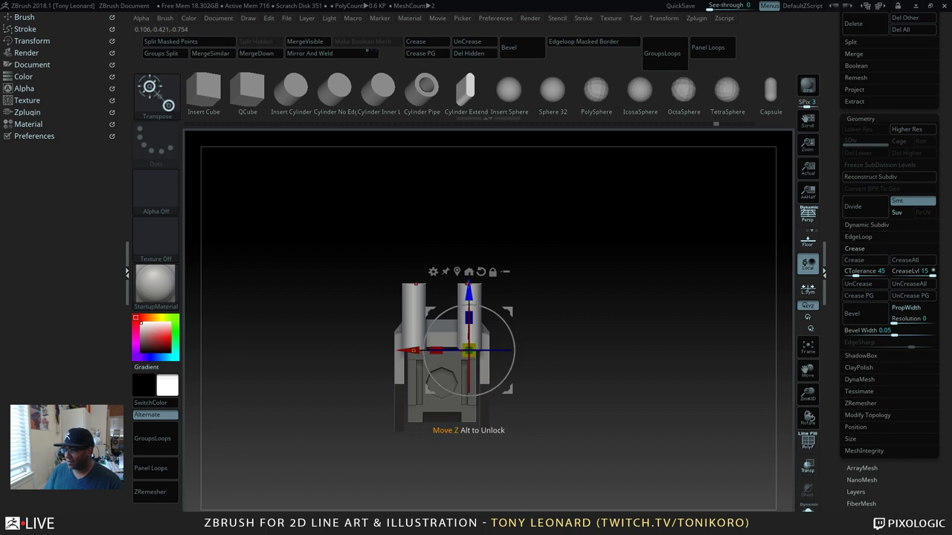
drag(469, 283, 468, 261)
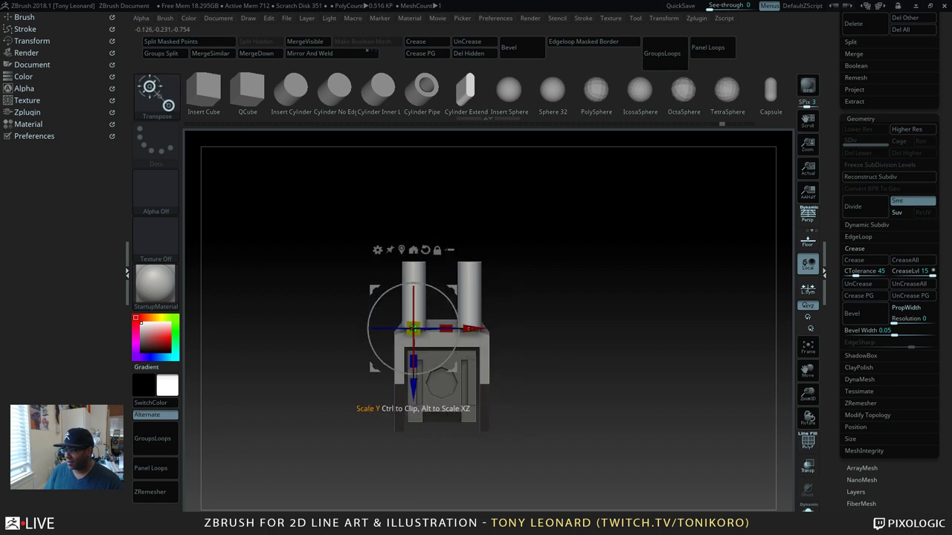
alt+click(469, 297)
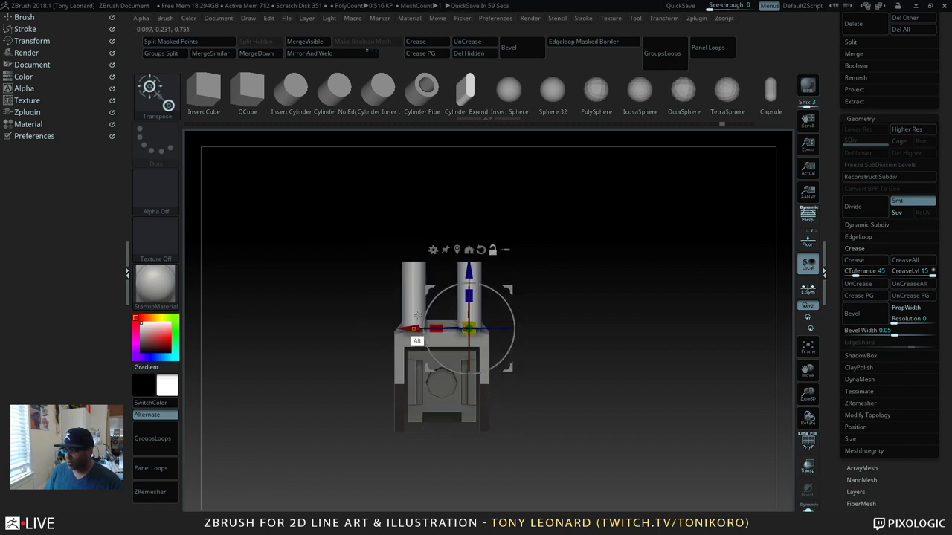
alt+drag(424, 340, 535, 334)
Step: Split the cylinders into their own subtool and place the block's subtool above it in the list
drag(650, 335, 686, 373)
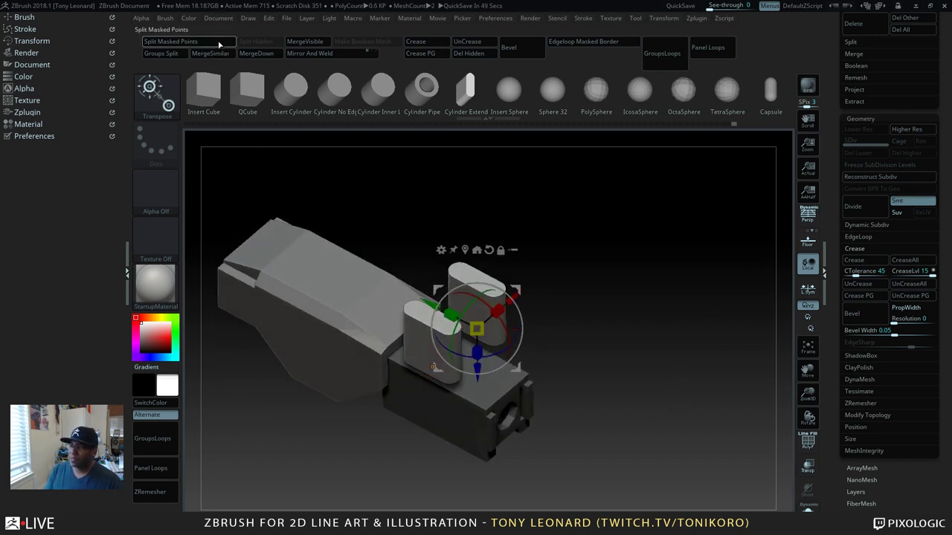
scroll(891, 285, up, 5)
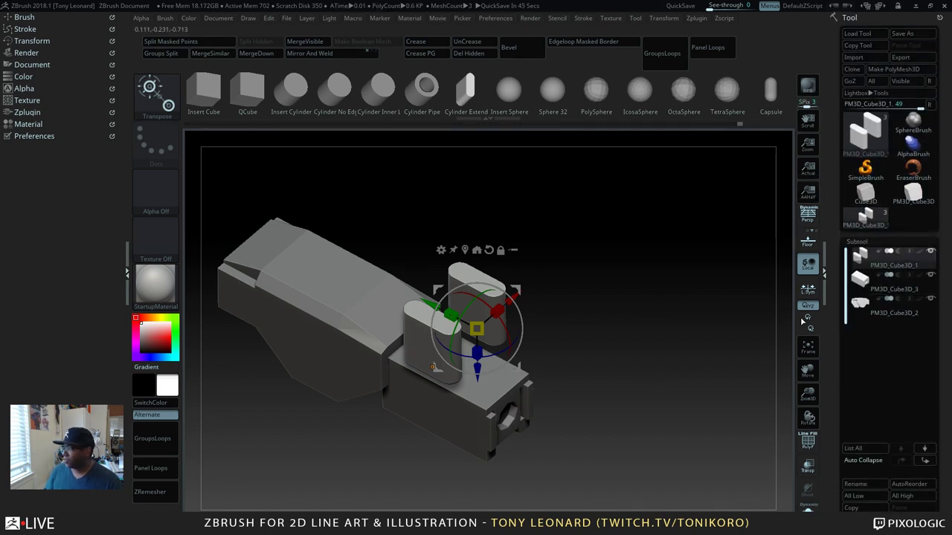
mouse_move(873, 290)
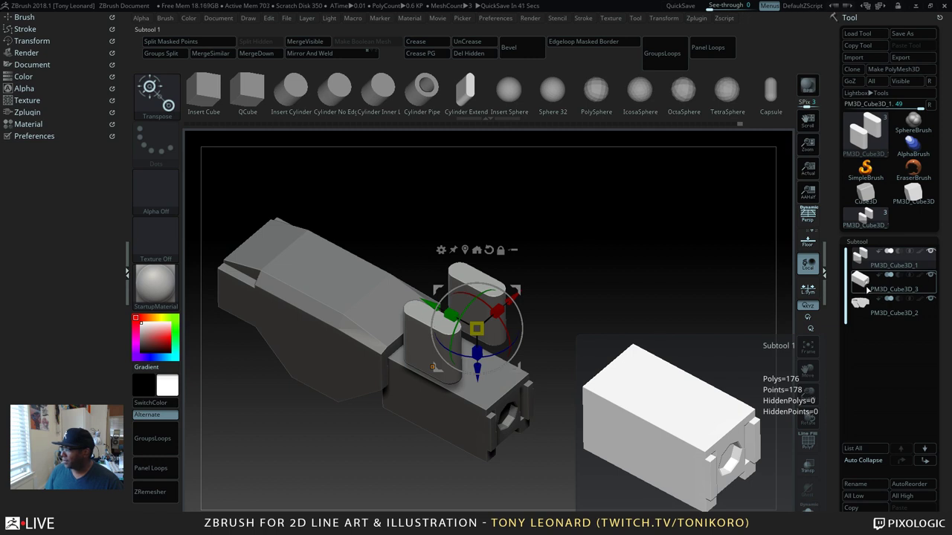
click(868, 290)
click(925, 461)
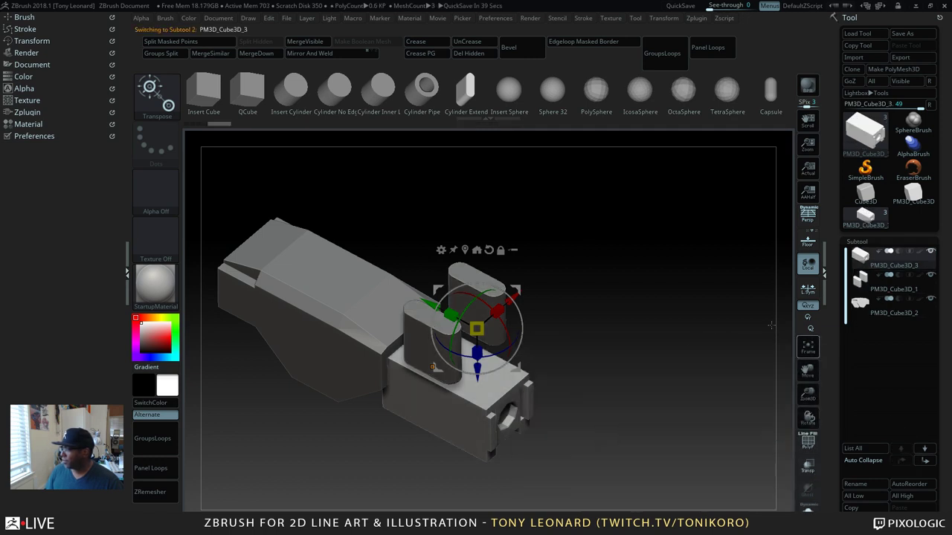
Step: Mark the block's subtool as a Boolean Start group, set the cylinders to subtraction, and make the cylinders active
mouse_move(878, 255)
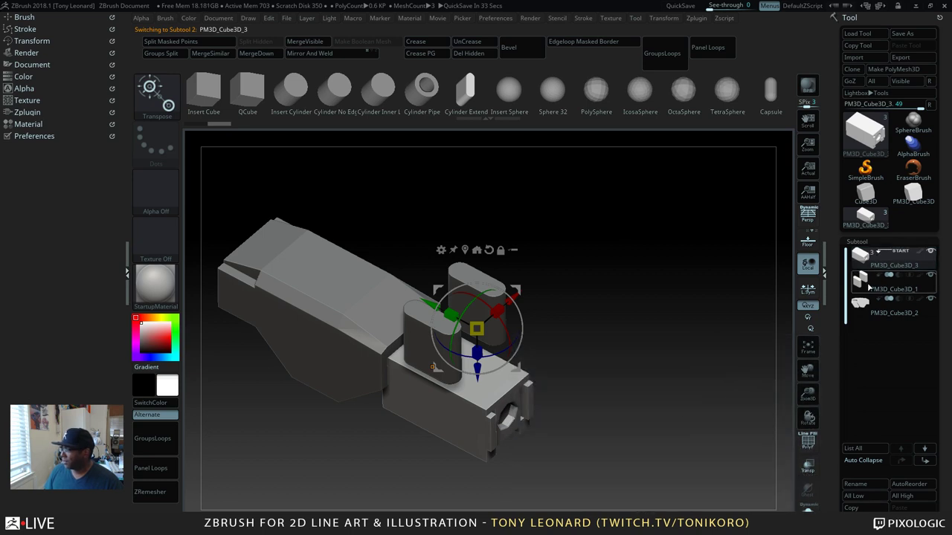
mouse_move(900, 278)
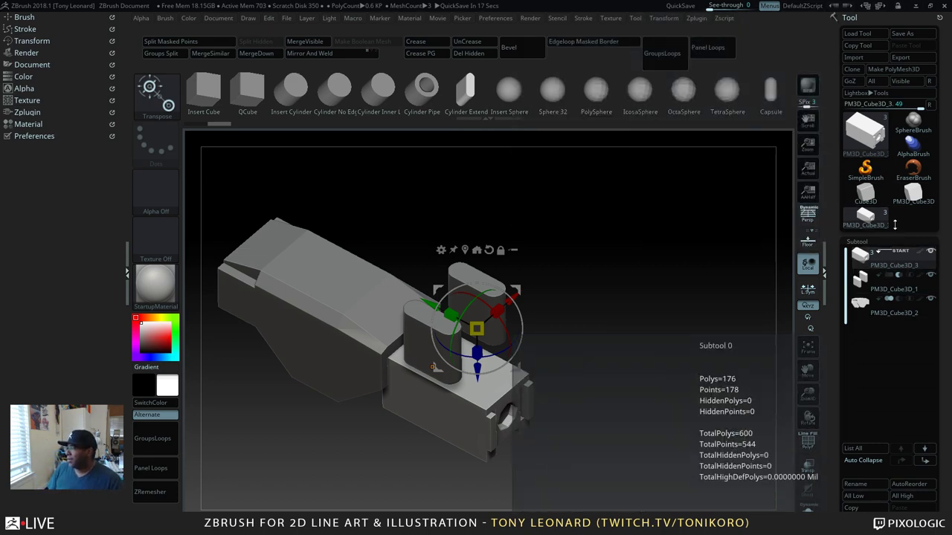
click(865, 287)
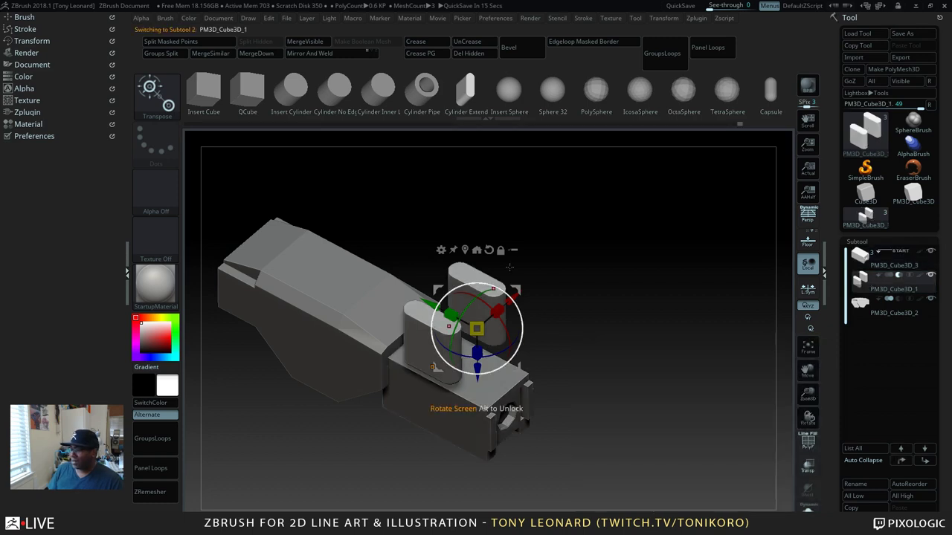
Step: Show the cylinders' polyframe and enable Live Boolean in the Render Booleans settings
key(shift+f)
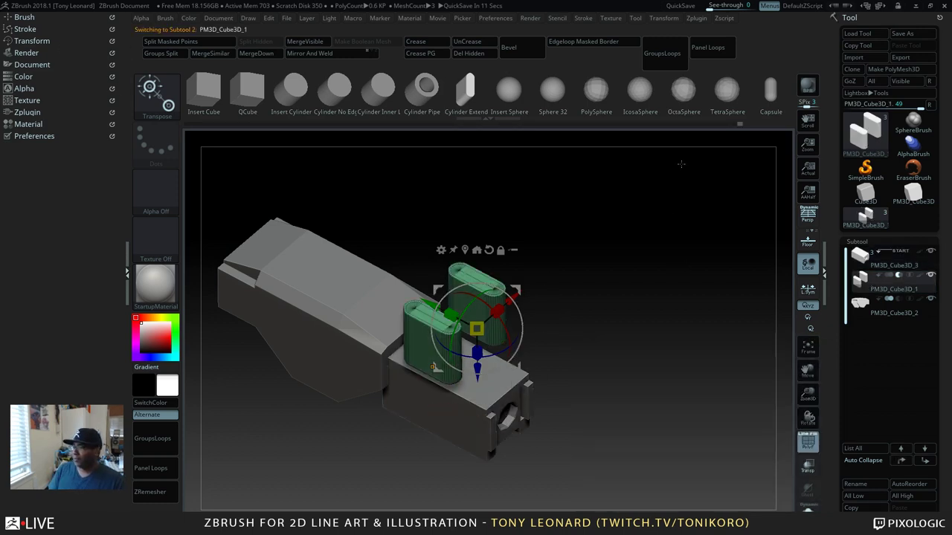
click(29, 53)
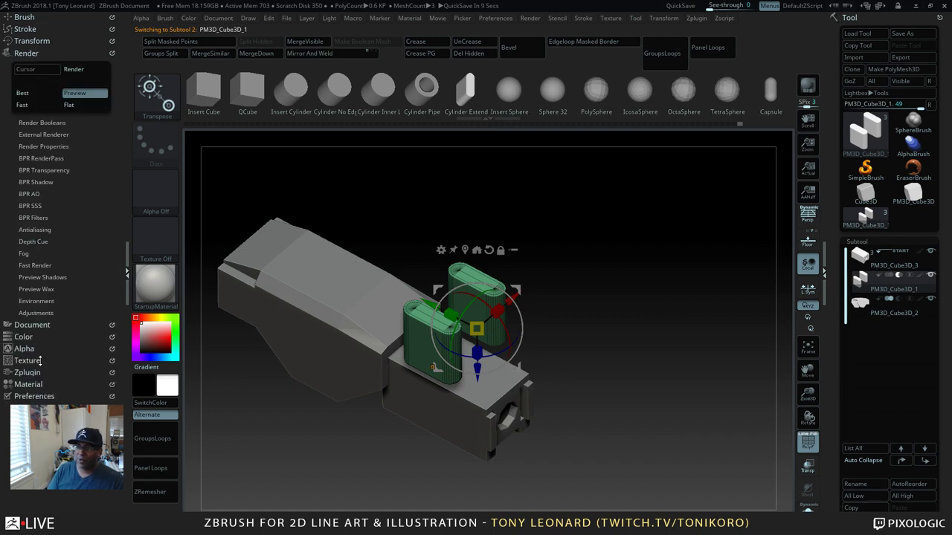
click(45, 123)
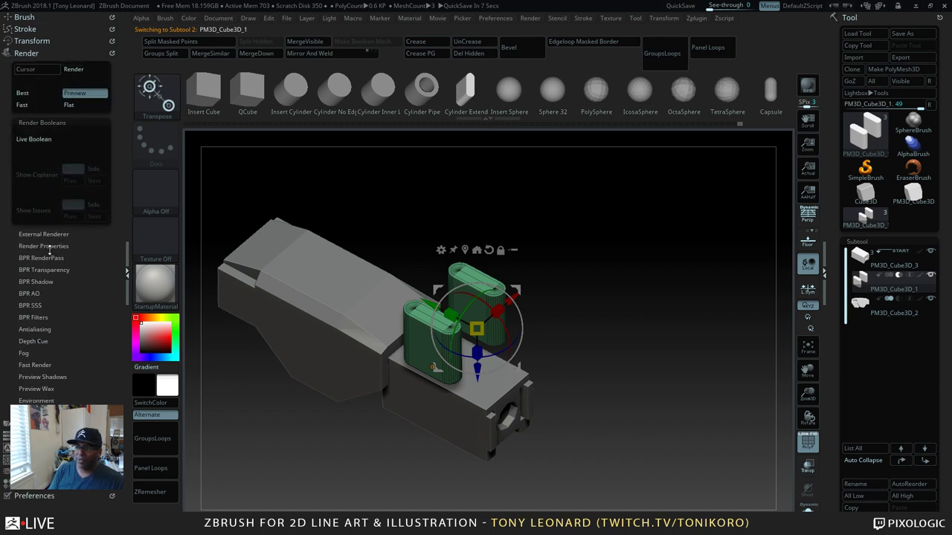
click(52, 146)
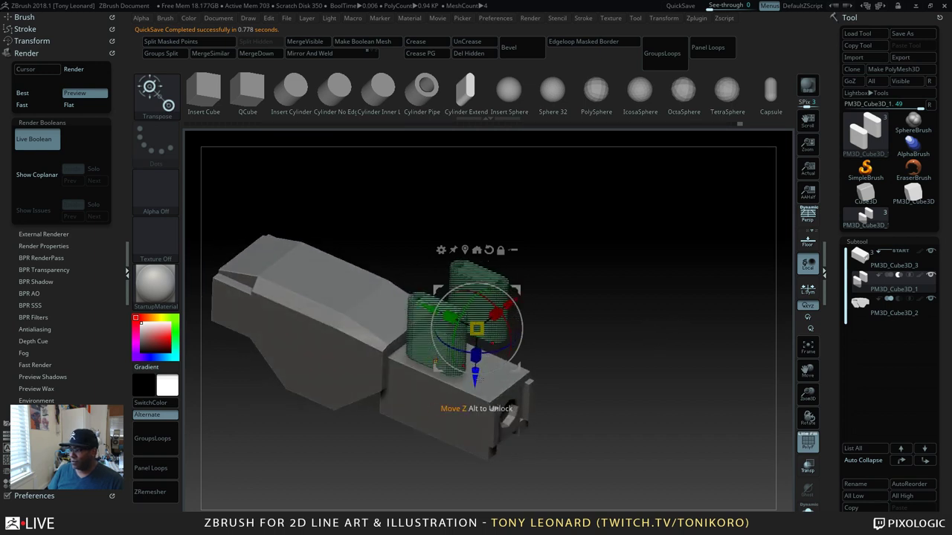
Step: Lower the subtracting cylinders through the block so they cut its lower side edges, and hide the polyframe
drag(474, 380, 473, 411)
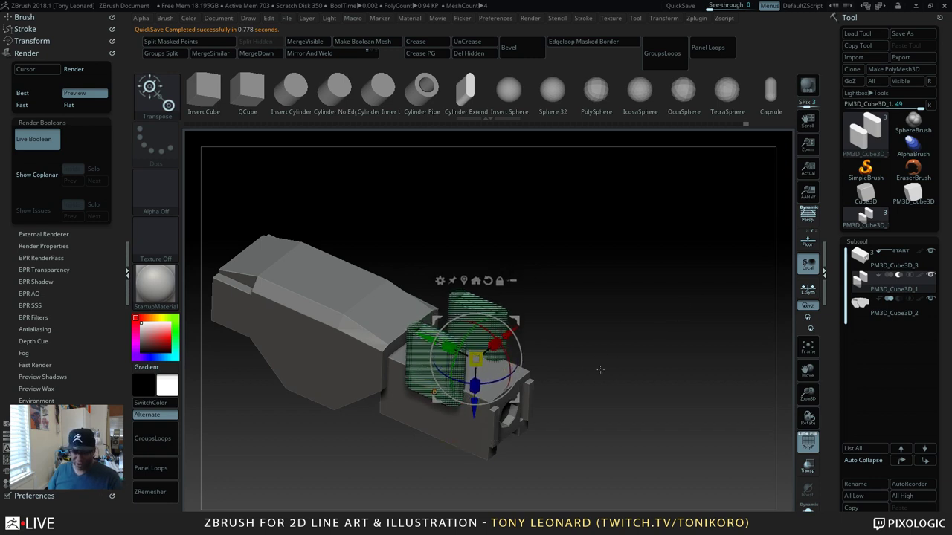
key(shift+f)
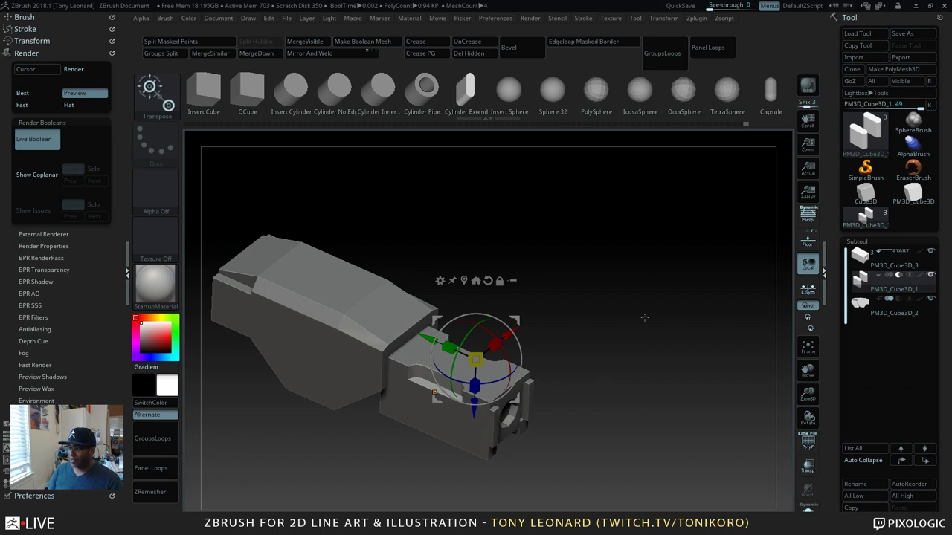
drag(645, 318, 686, 383)
drag(477, 428, 477, 509)
drag(669, 420, 701, 390)
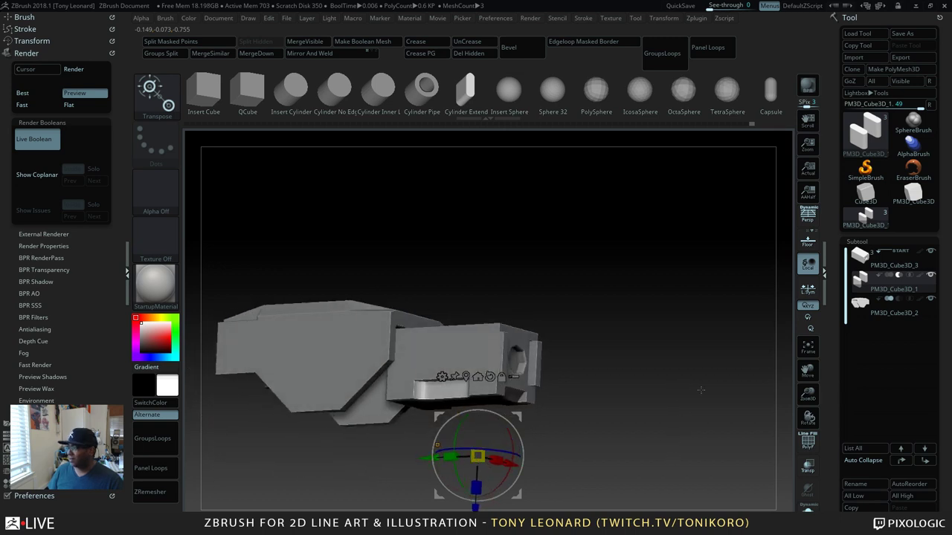
Step: Move the large rear body's subtool to the start of the subtool list, above the Boolean Start group
click(893, 309)
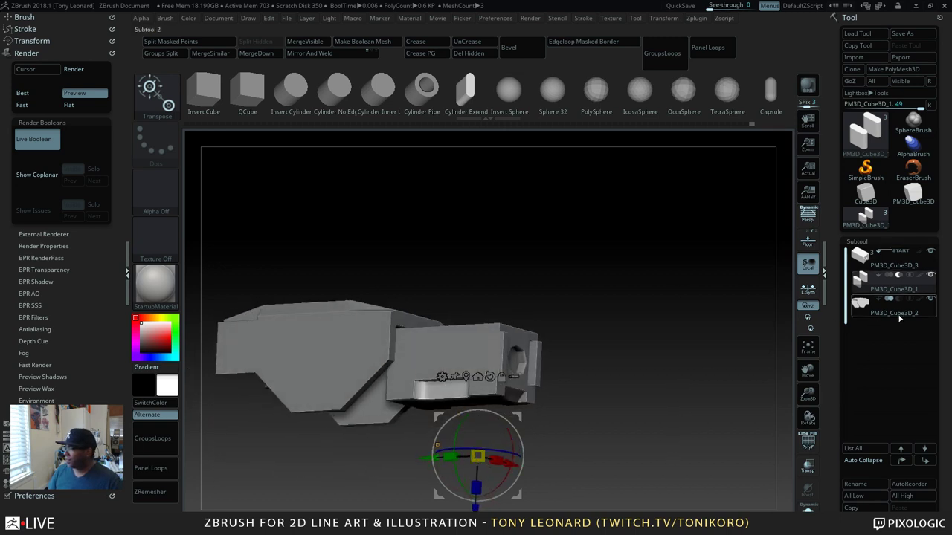
shift+click(900, 449)
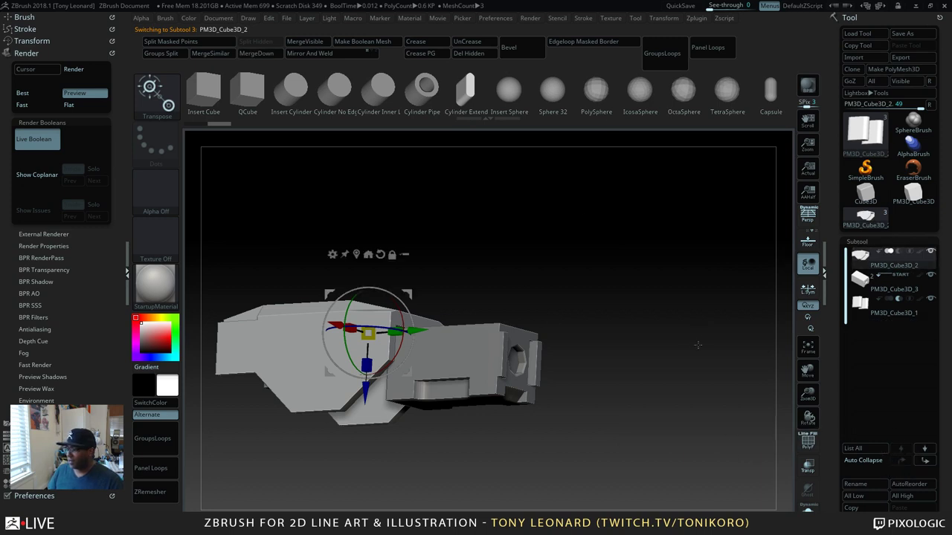
drag(697, 345, 692, 361)
Step: Make the block subtool active, nudge it slightly along X, and examine the cut-outs along its lower sides
click(890, 292)
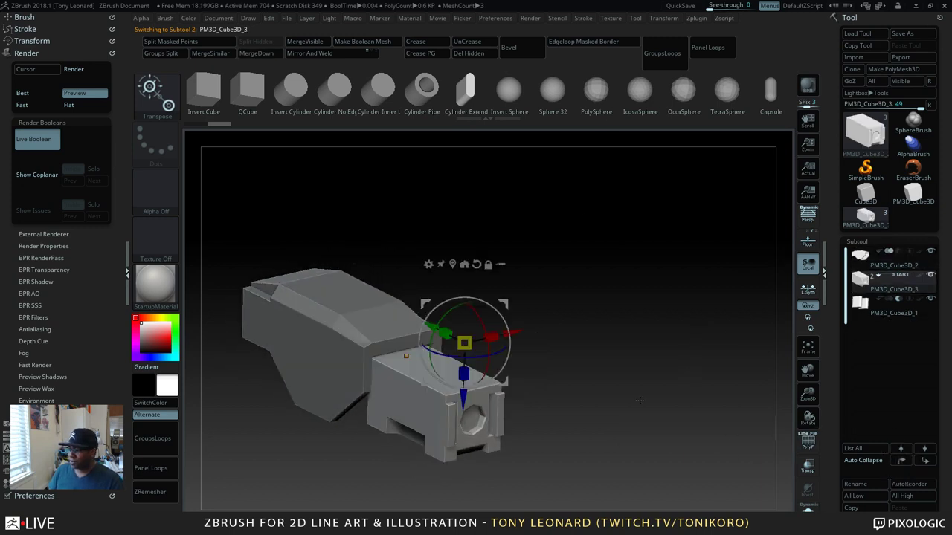
drag(639, 400, 650, 363)
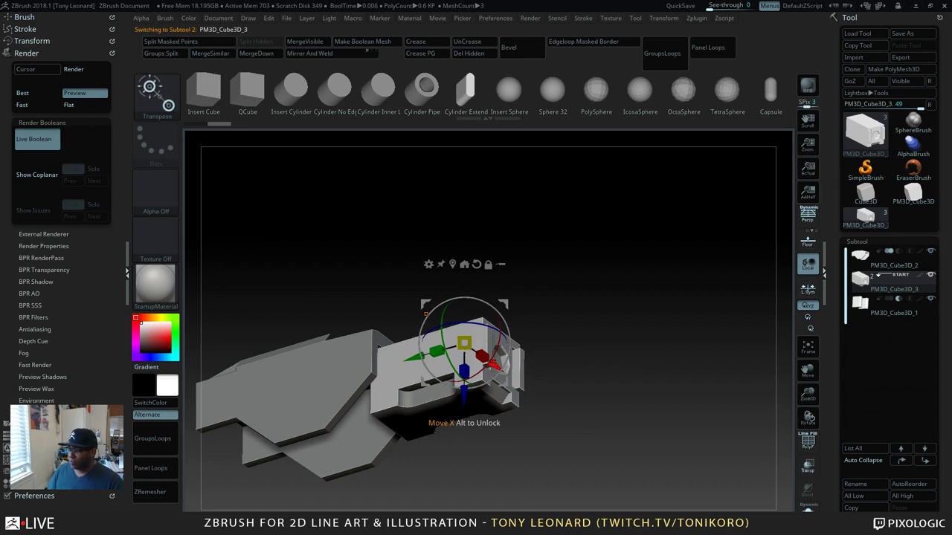
drag(489, 362, 492, 363)
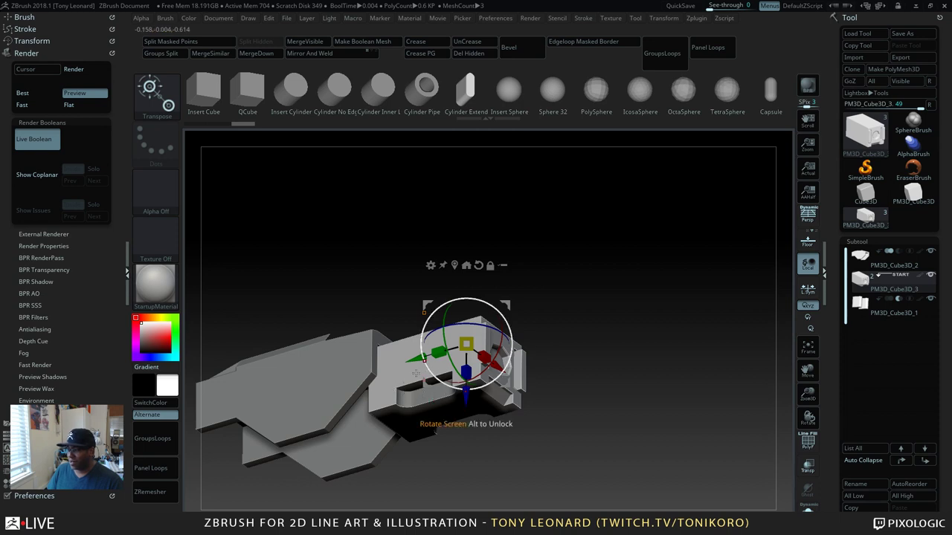
drag(597, 363, 631, 368)
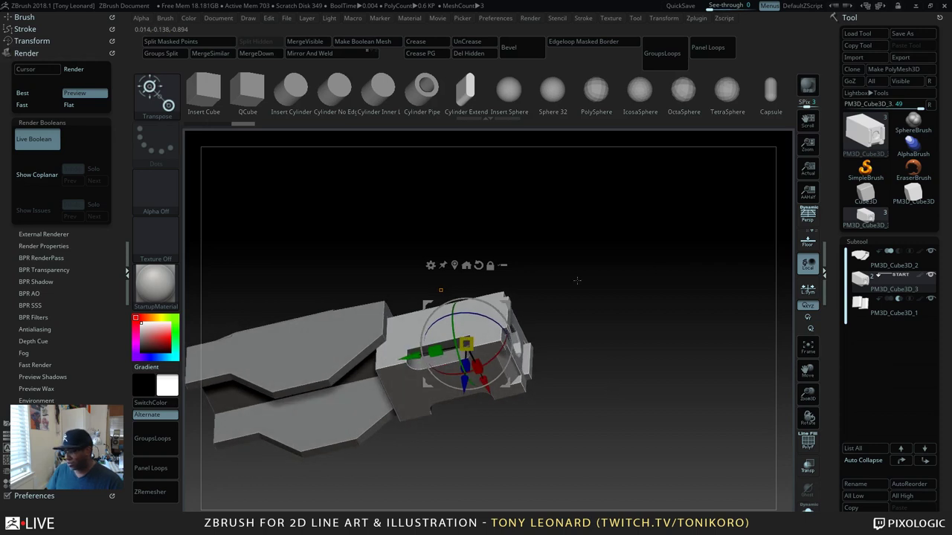
drag(577, 280, 692, 275)
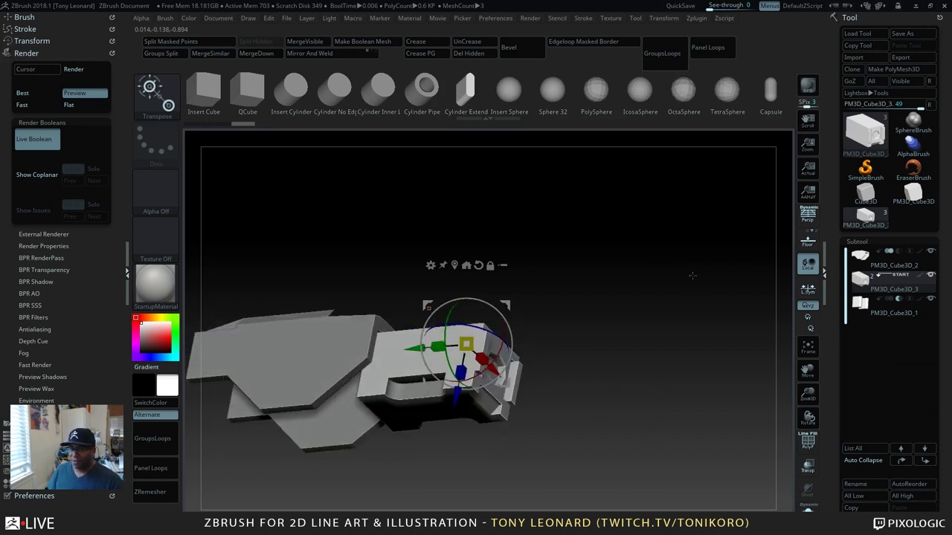
Step: Return to Draw mode and expand the subtool's Boolean options containing Make Boolean Mesh
key(q)
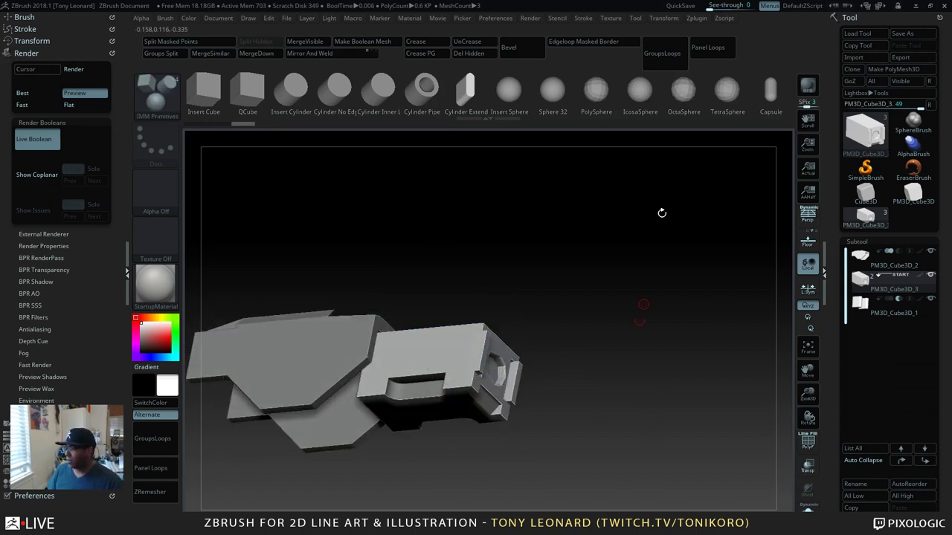
mouse_move(907, 289)
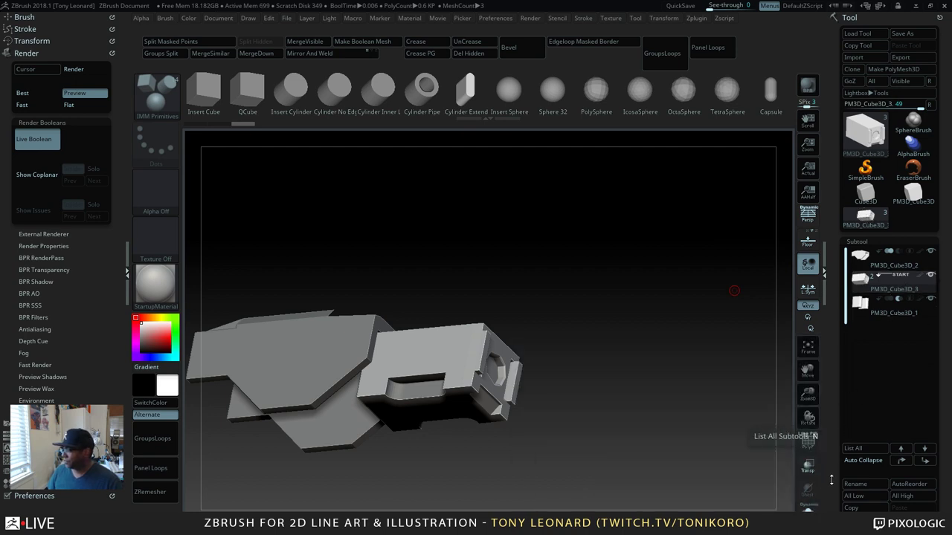
scroll(837, 405, down, 3)
click(856, 383)
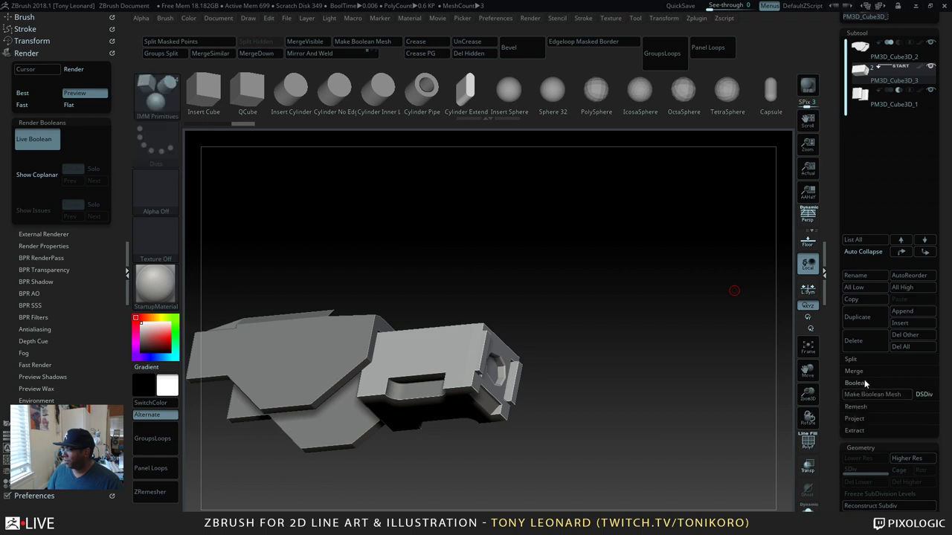
Step: Generate a Boolean mesh from all visible subtools, including the large rear body
click(902, 400)
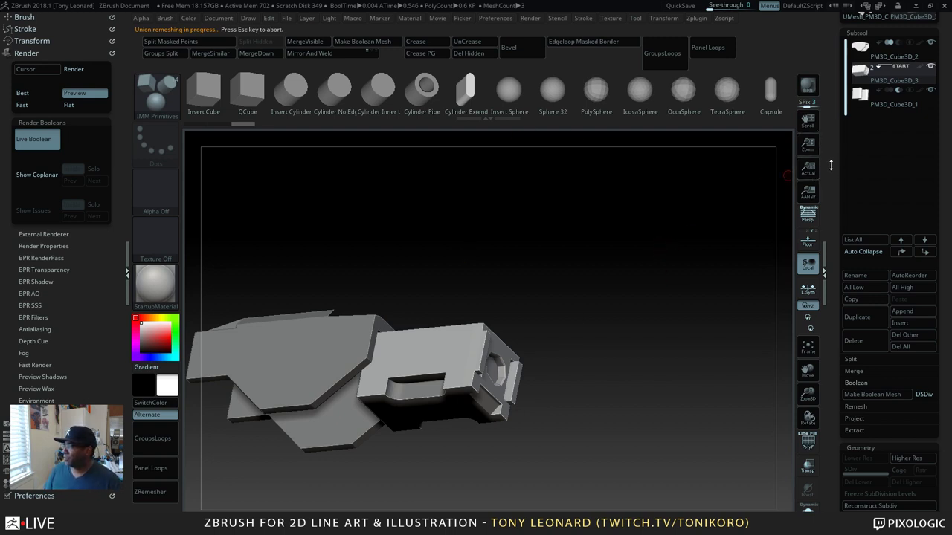
scroll(831, 161, up, 3)
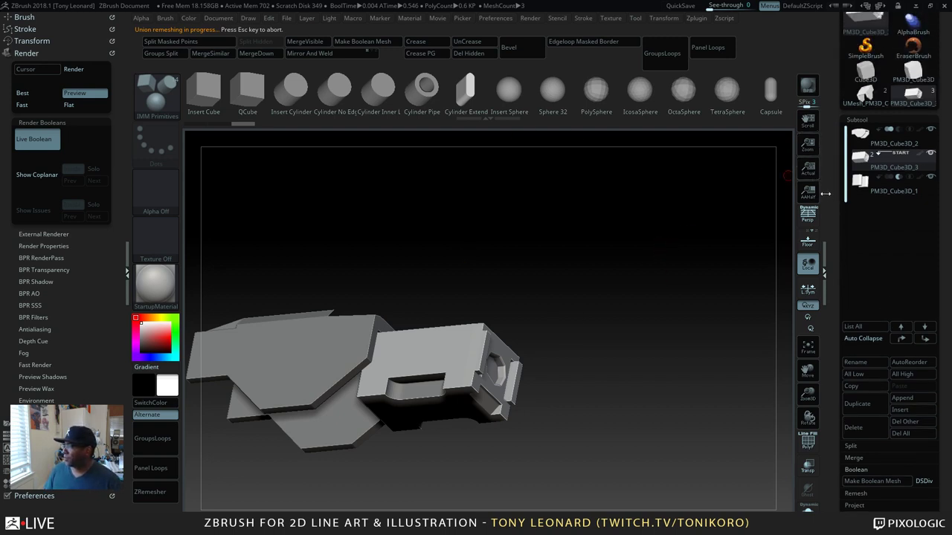
mouse_move(853, 105)
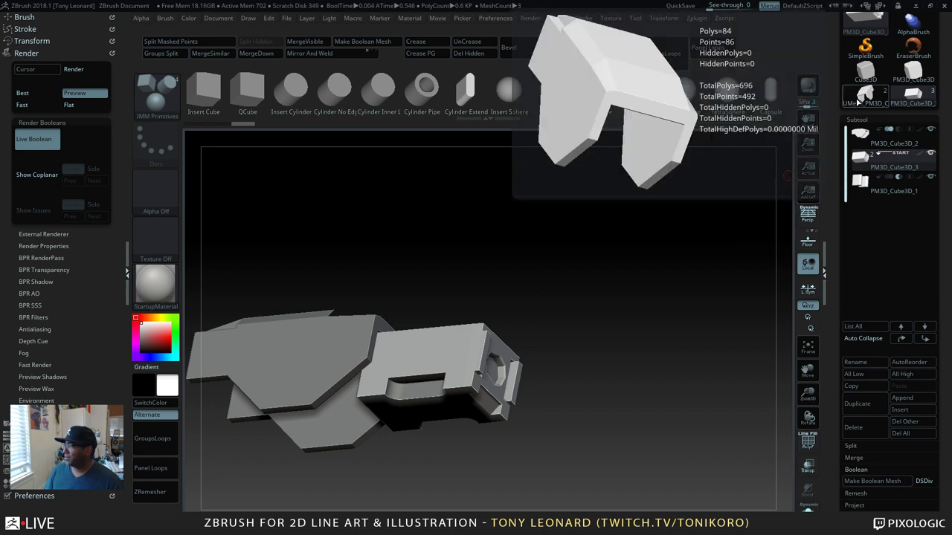
Step: Hide the large rear body's subtool and generate a Boolean mesh from only the block and its subtracting cylinders
click(930, 130)
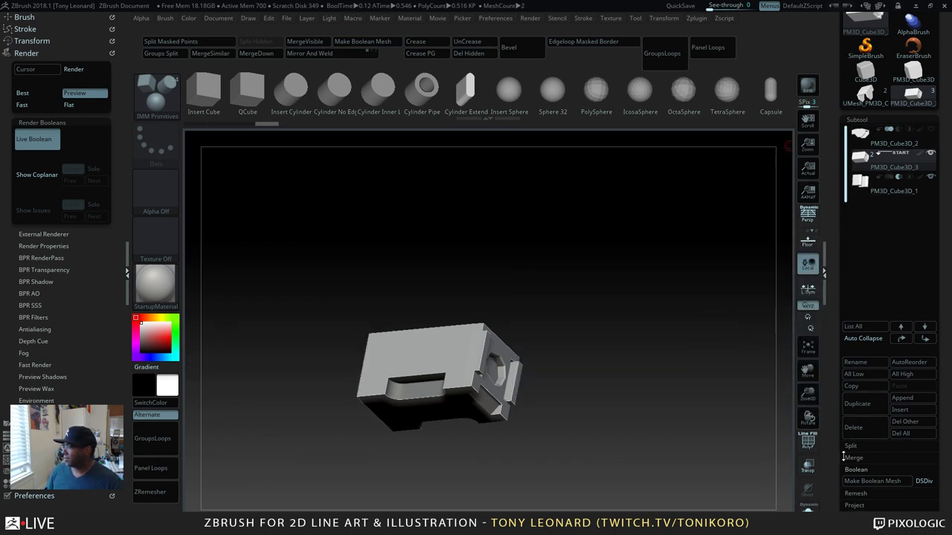
click(906, 165)
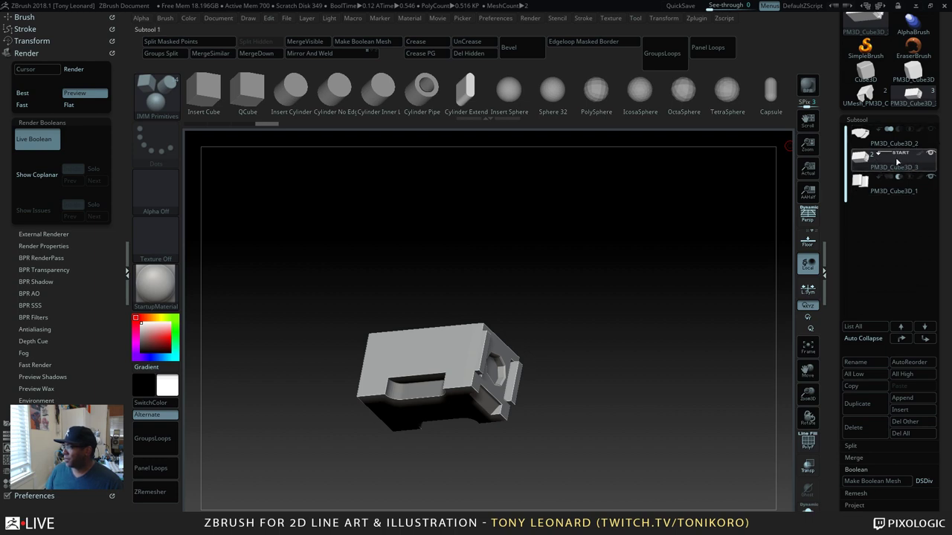
click(867, 186)
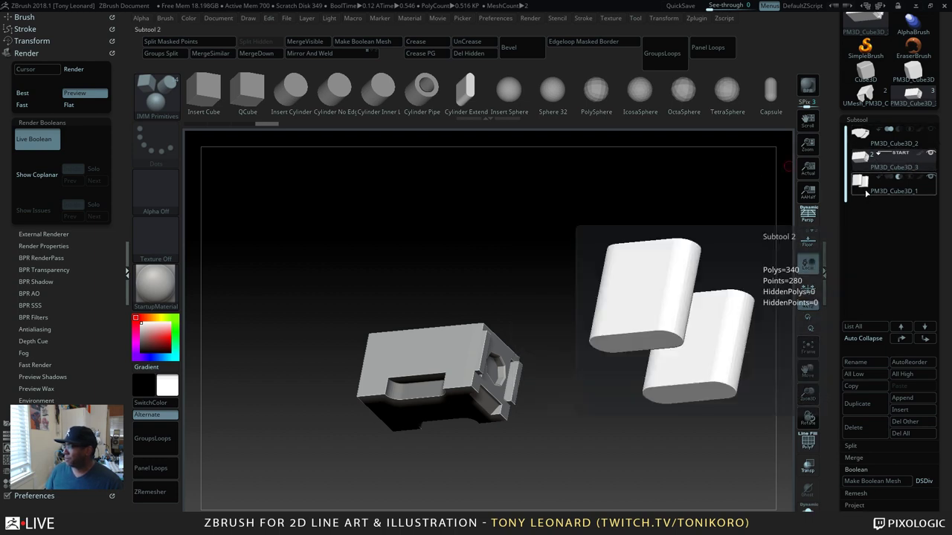
click(877, 160)
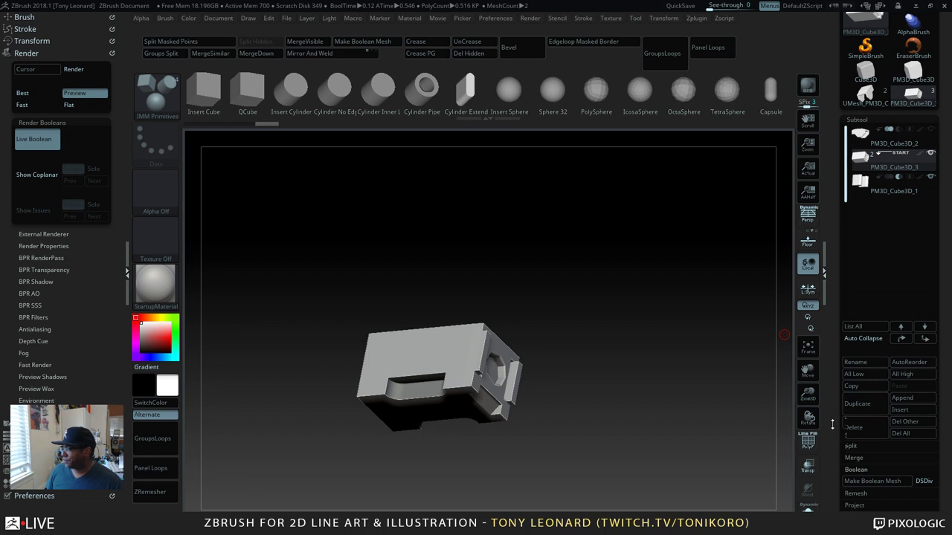
scroll(838, 370, down, 3)
click(871, 368)
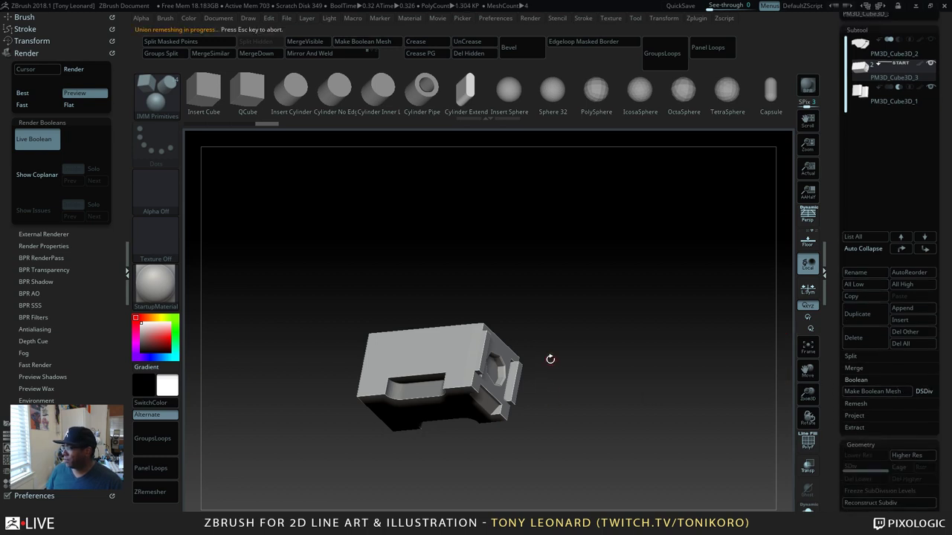
Step: Append the block's Boolean result UMesh_PM3D_Cube3D_3 as a subtool and hide the original block and cylinder subtools
scroll(838, 185, up, 6)
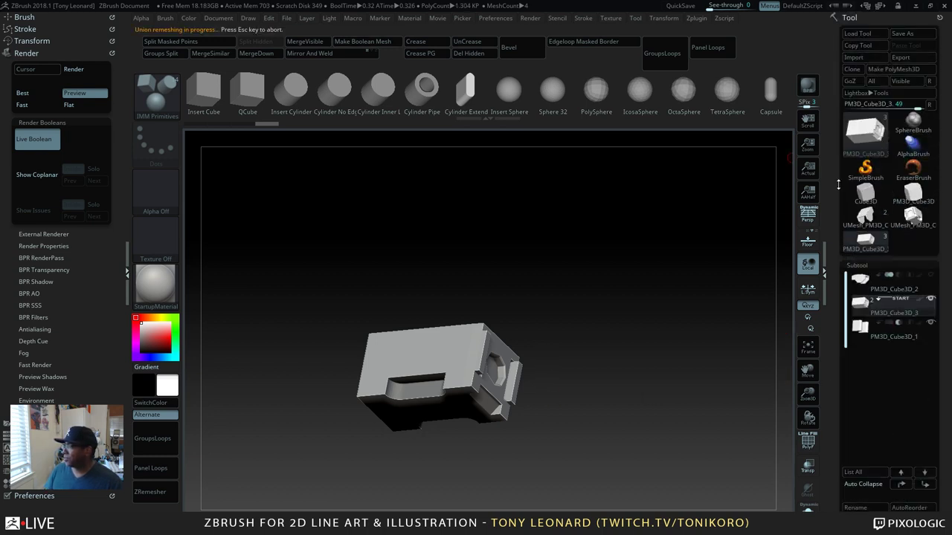
mouse_move(875, 247)
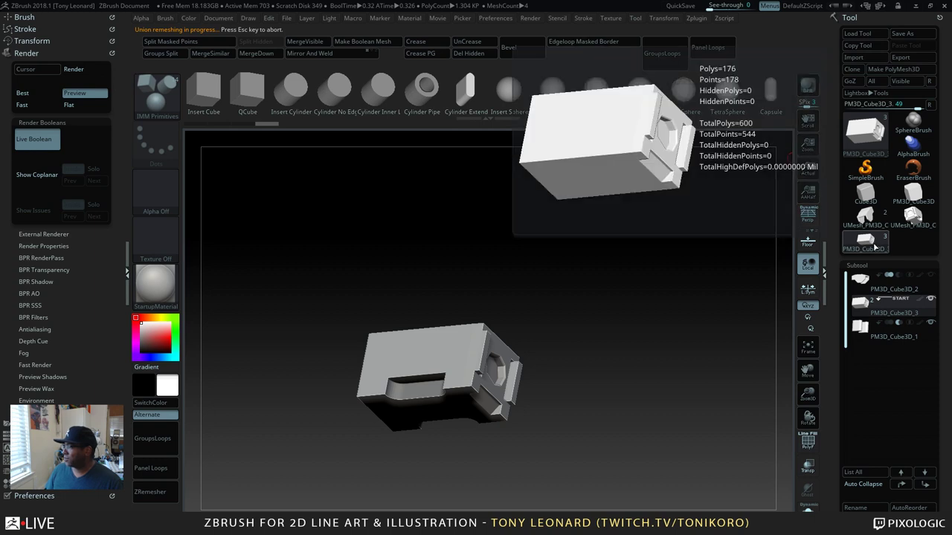
mouse_move(907, 225)
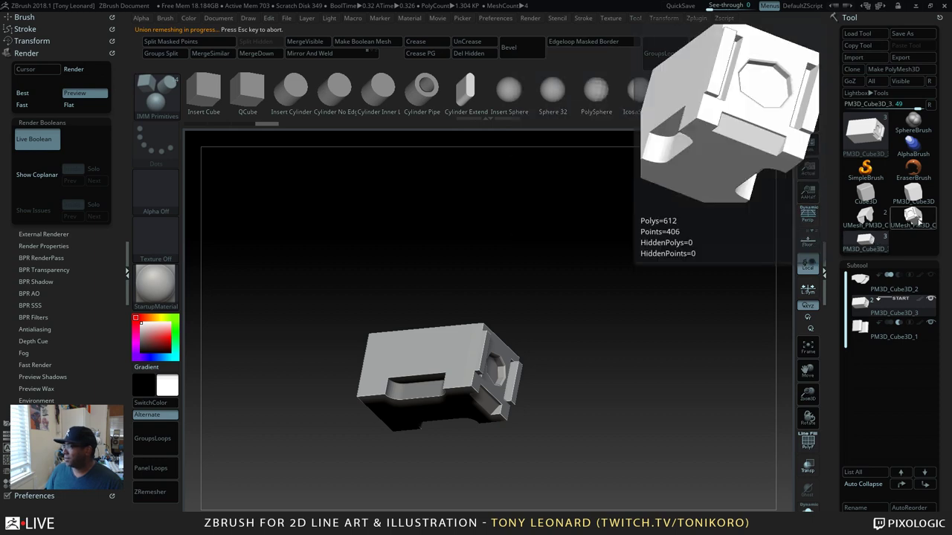
scroll(892, 297, down, 6)
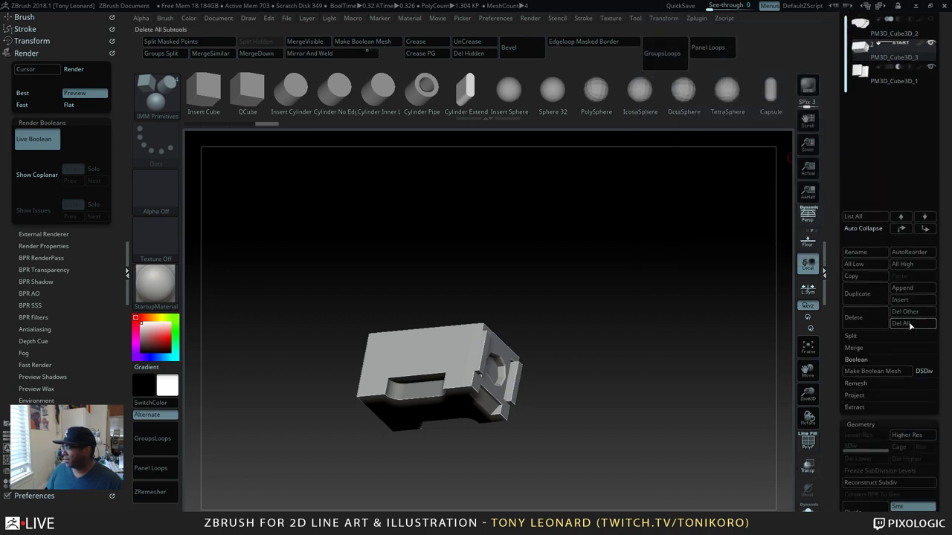
click(907, 289)
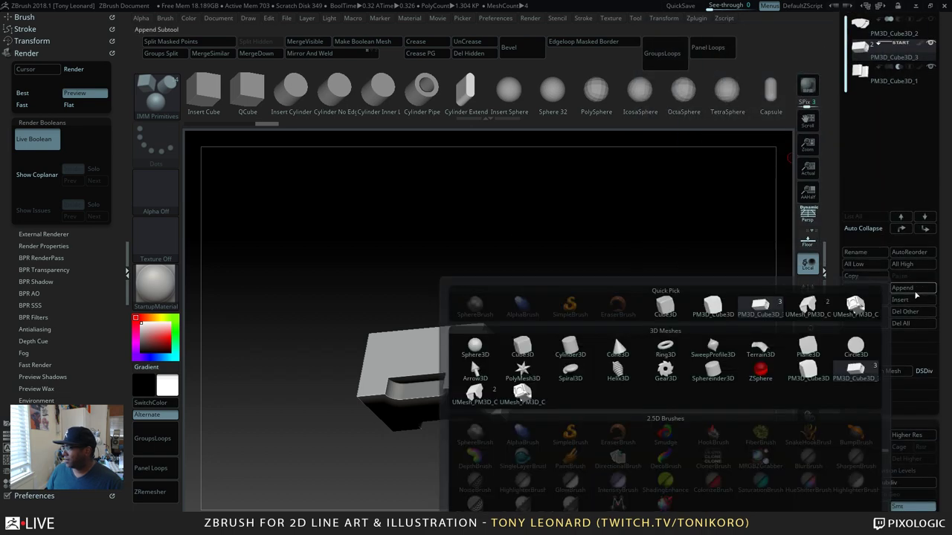
click(531, 395)
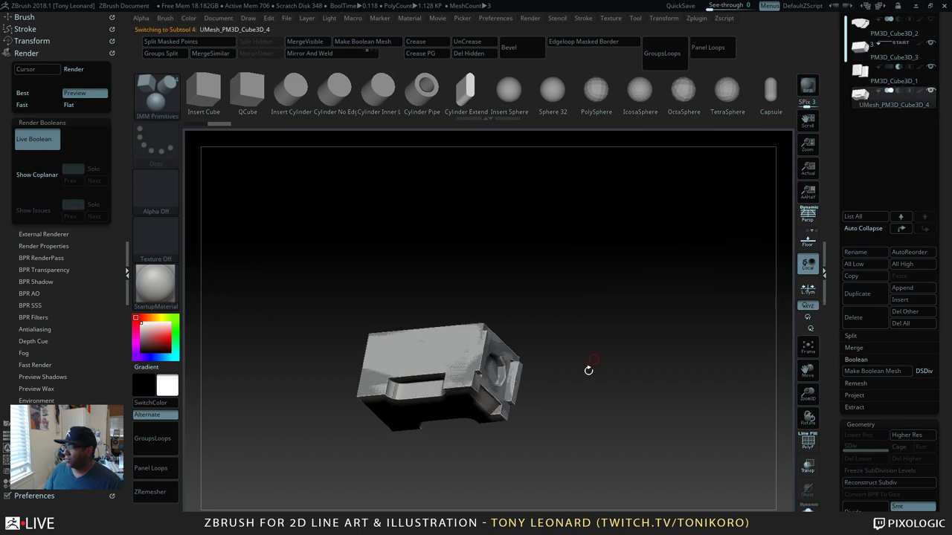
click(929, 46)
click(930, 67)
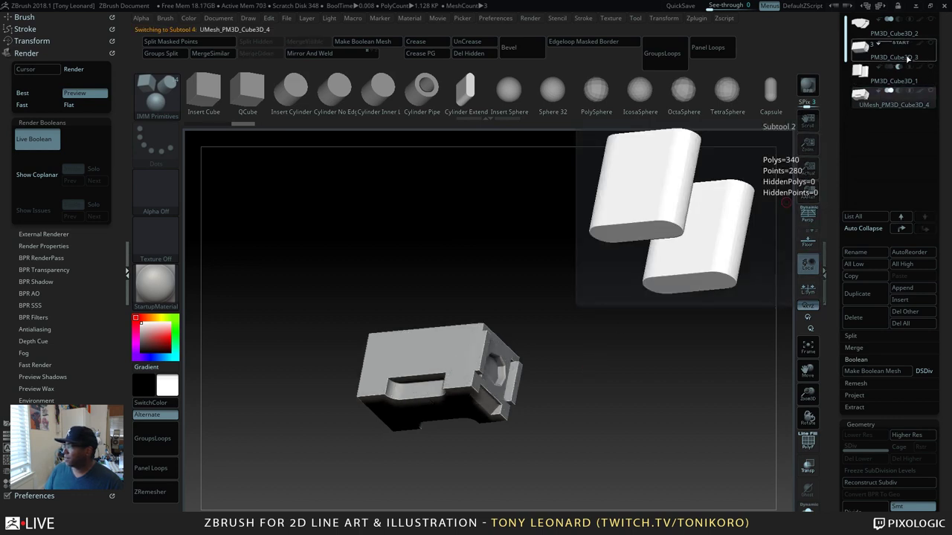
Step: Show the polyframe on the Boolean block and examine its topology and polygroups around the slots and front face
drag(648, 330, 627, 302)
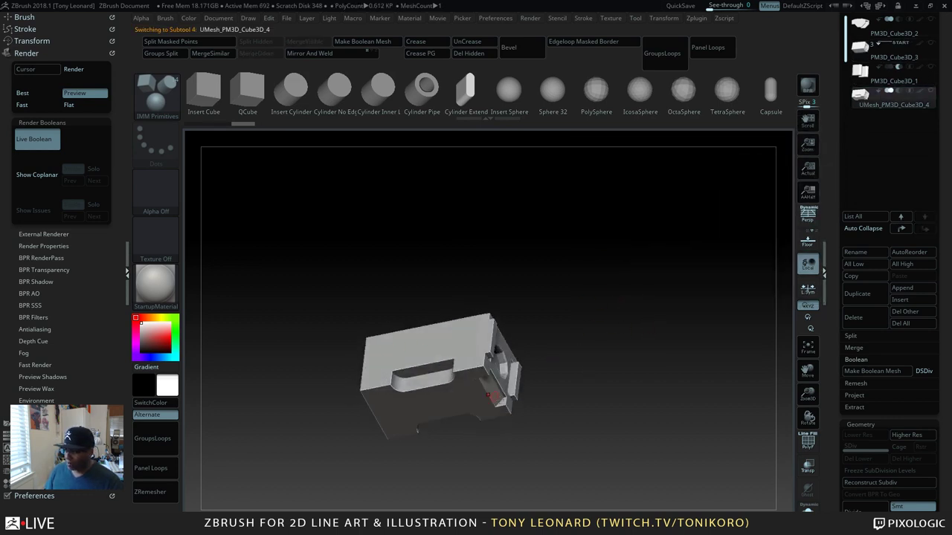
key(shift+f)
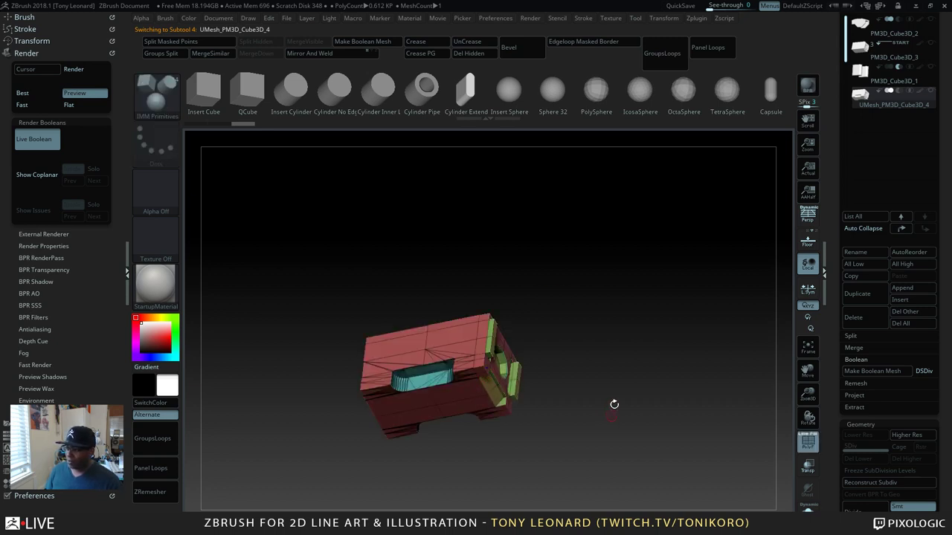
drag(614, 403, 591, 381)
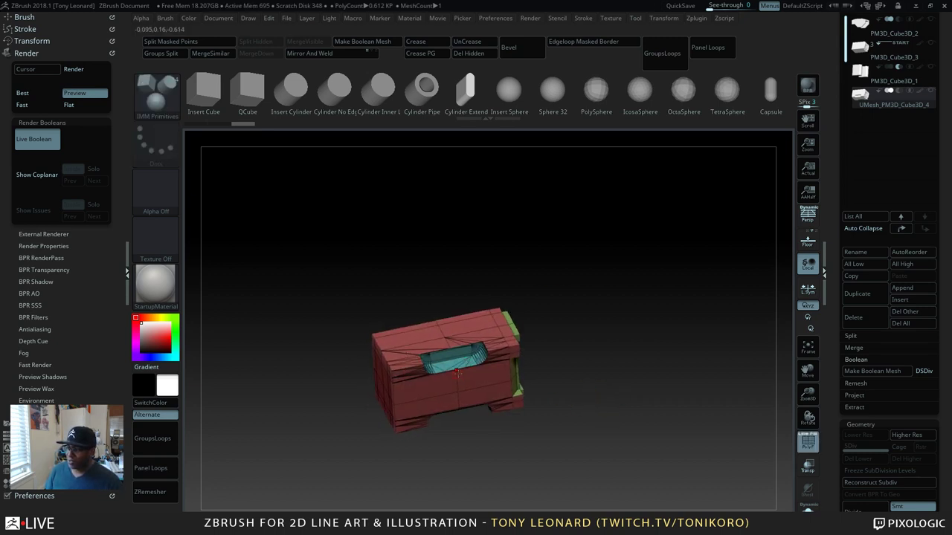
drag(593, 370, 556, 364)
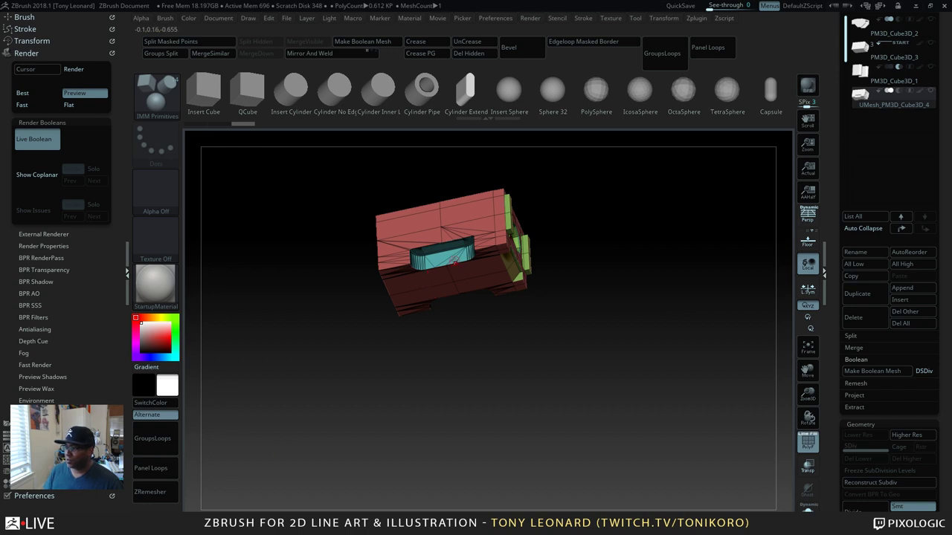
drag(610, 358, 595, 339)
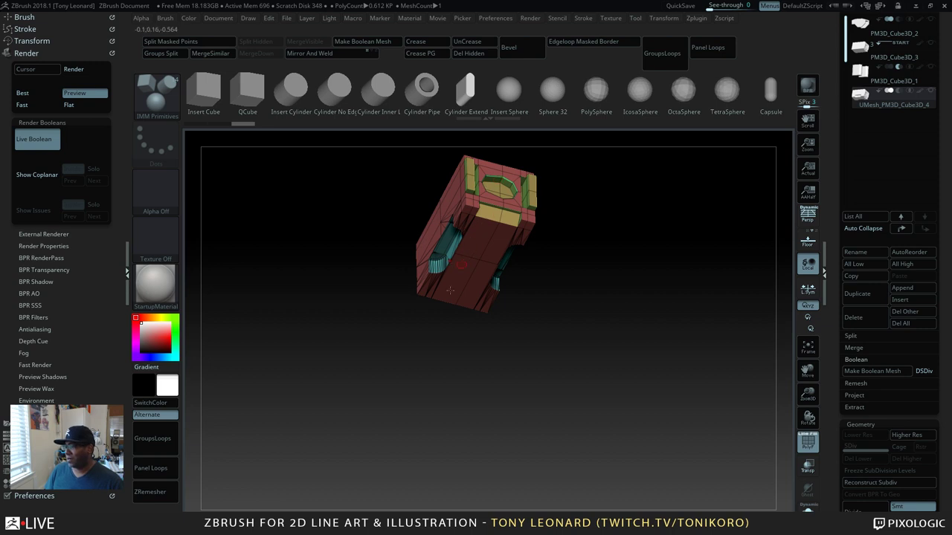
drag(483, 333, 618, 352)
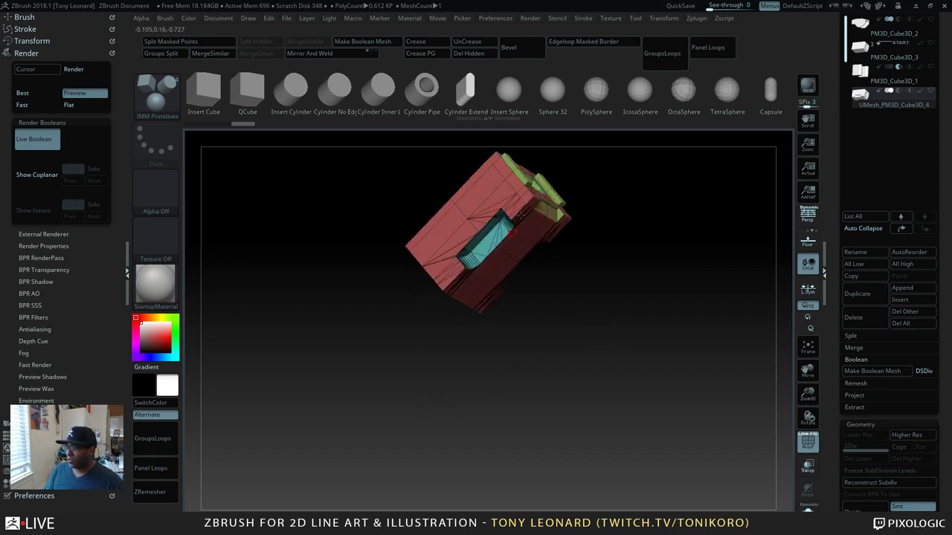
drag(482, 312, 574, 330)
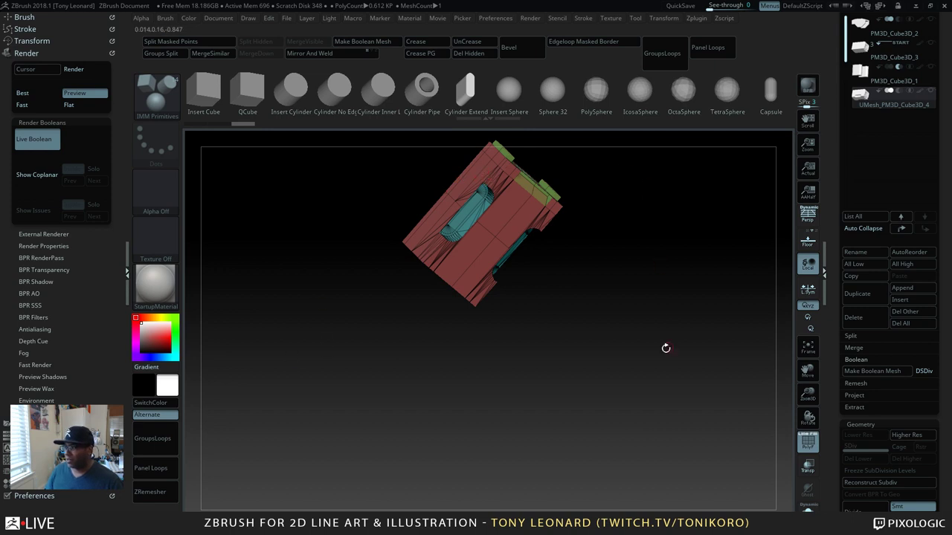
drag(666, 349, 659, 380)
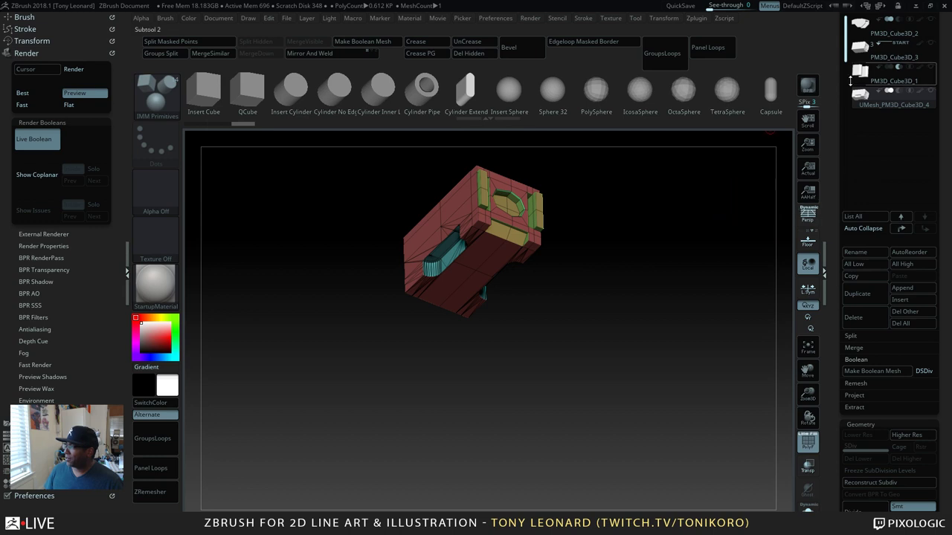
drag(830, 126, 833, 221)
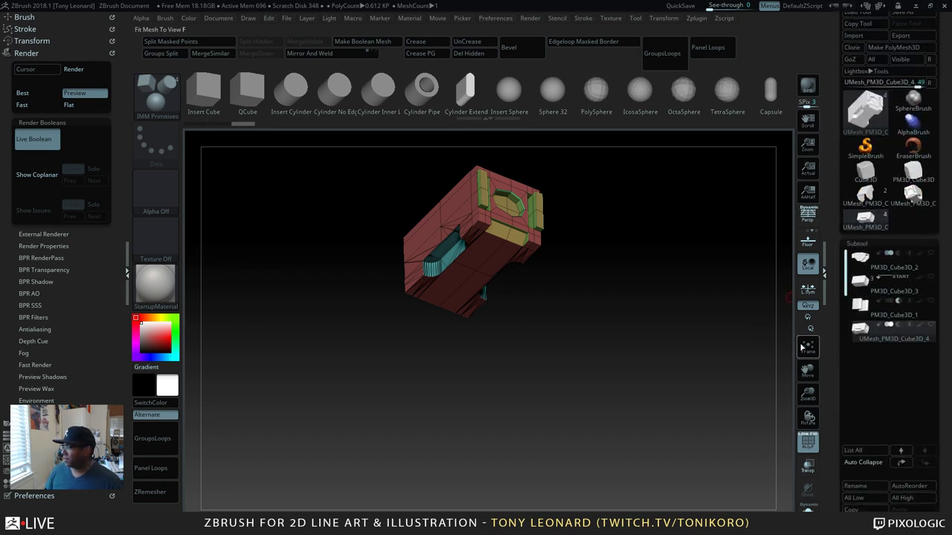
mouse_move(861, 305)
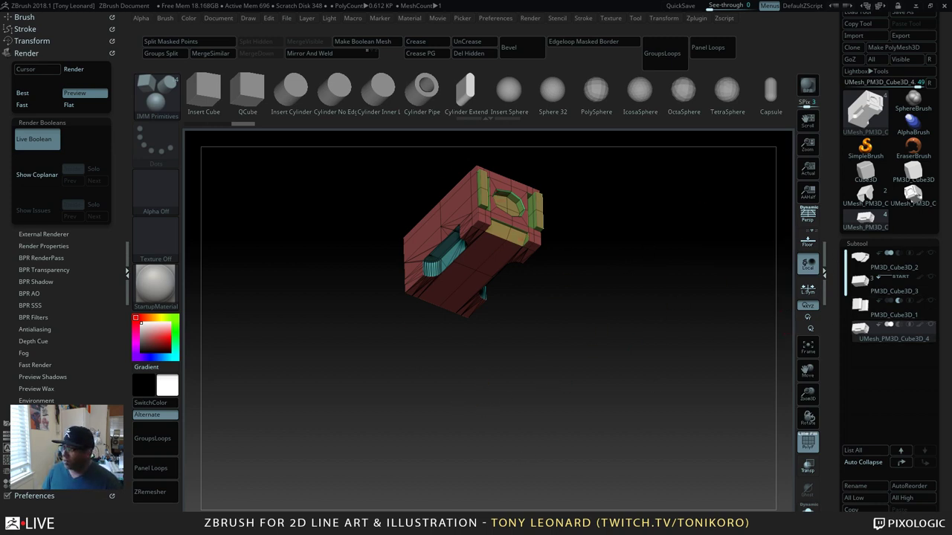
Step: Switch to Blender and examine the robot model's separate head, torso, visor and head-top pieces from several angles
key(alt+Tab)
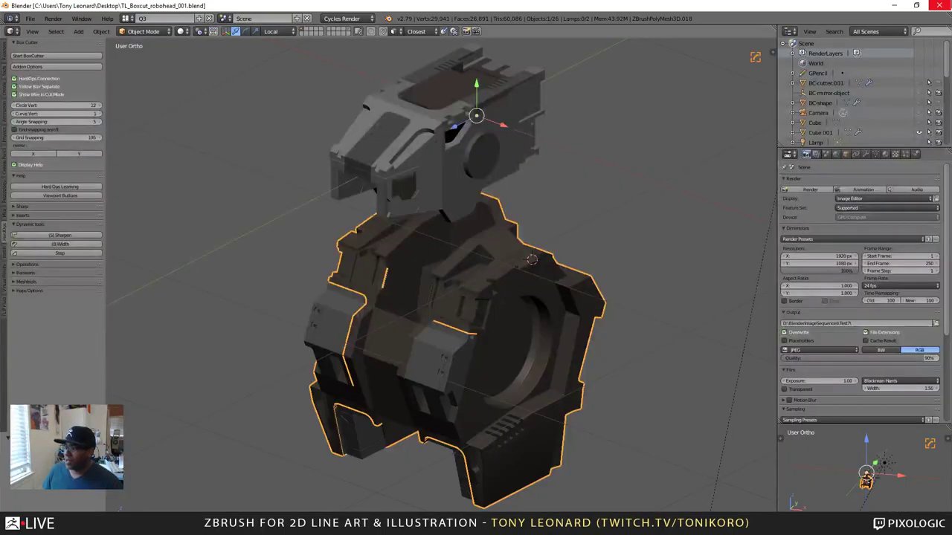
click(461, 201)
right_click(421, 137)
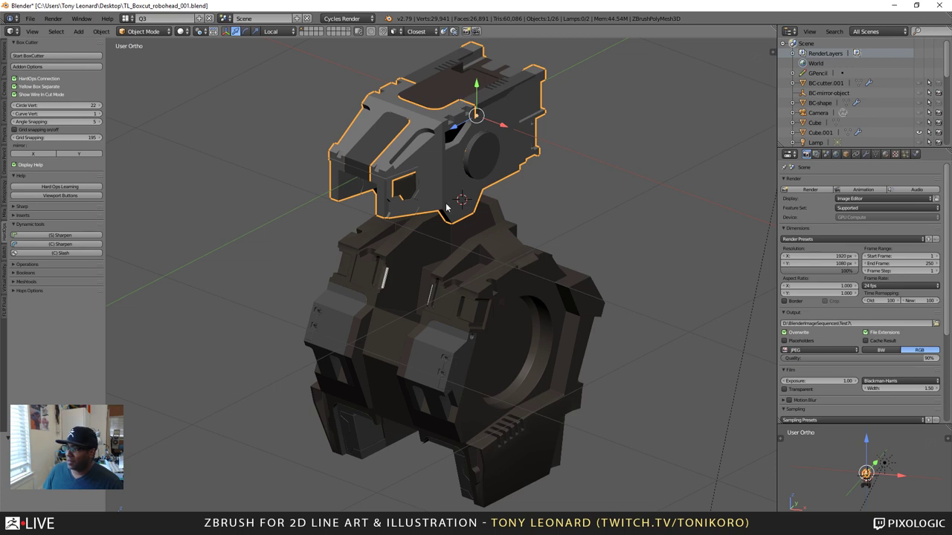
right_click(506, 250)
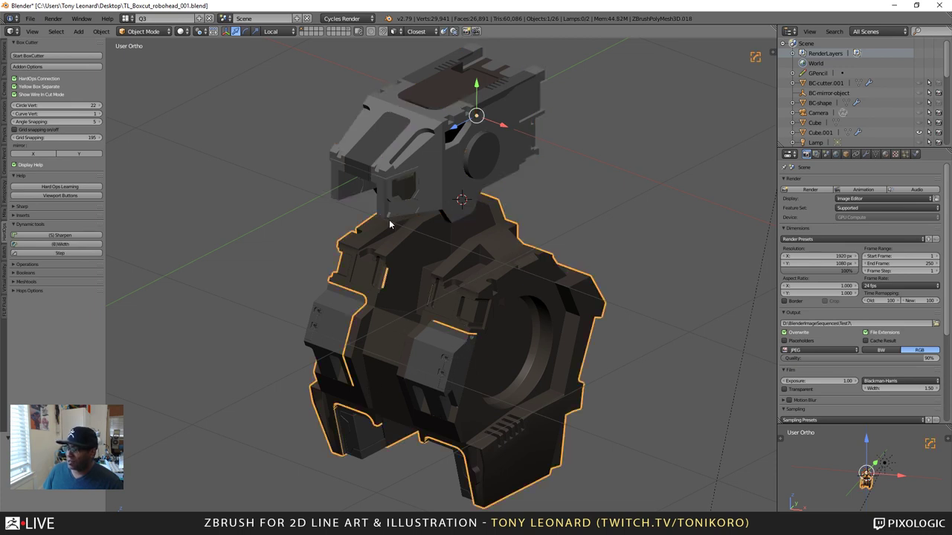
right_click(414, 178)
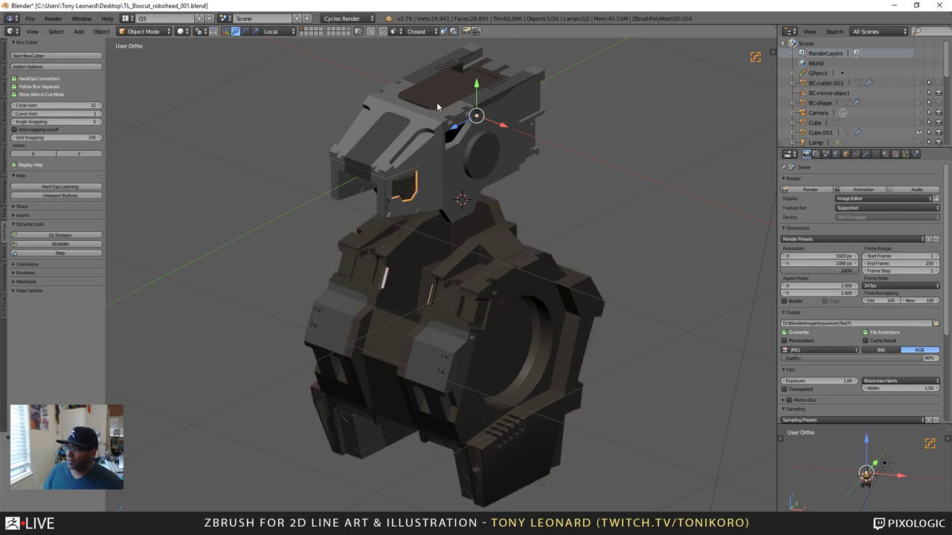
right_click(439, 100)
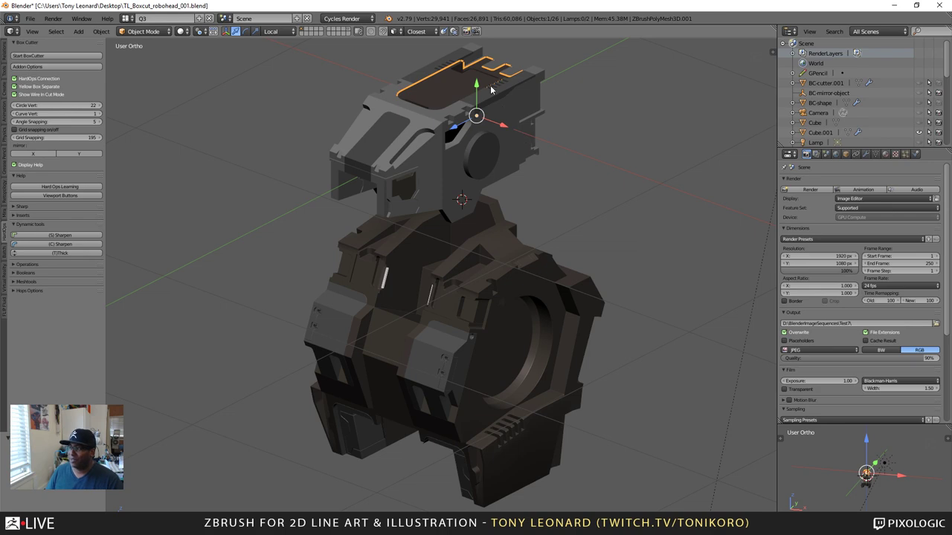
middle_drag(635, 392, 461, 276)
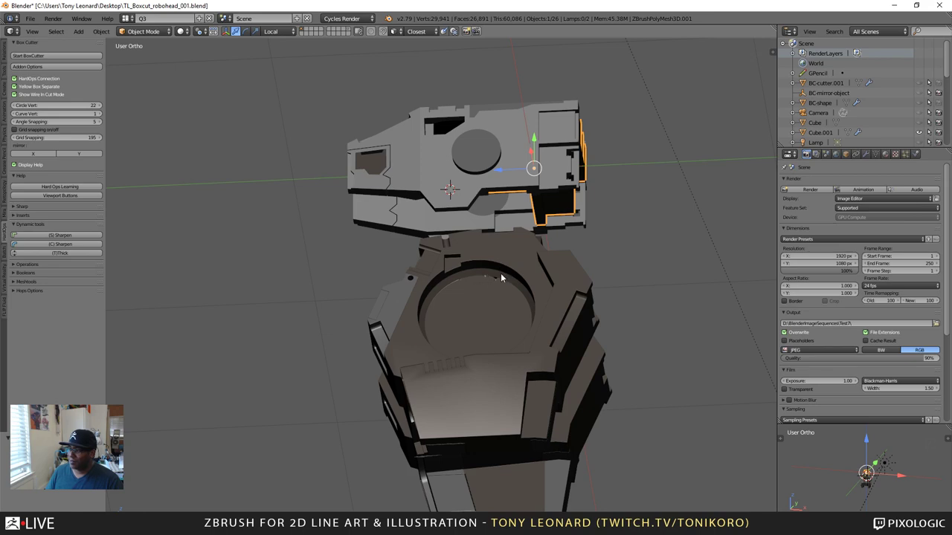
middle_drag(678, 282, 635, 355)
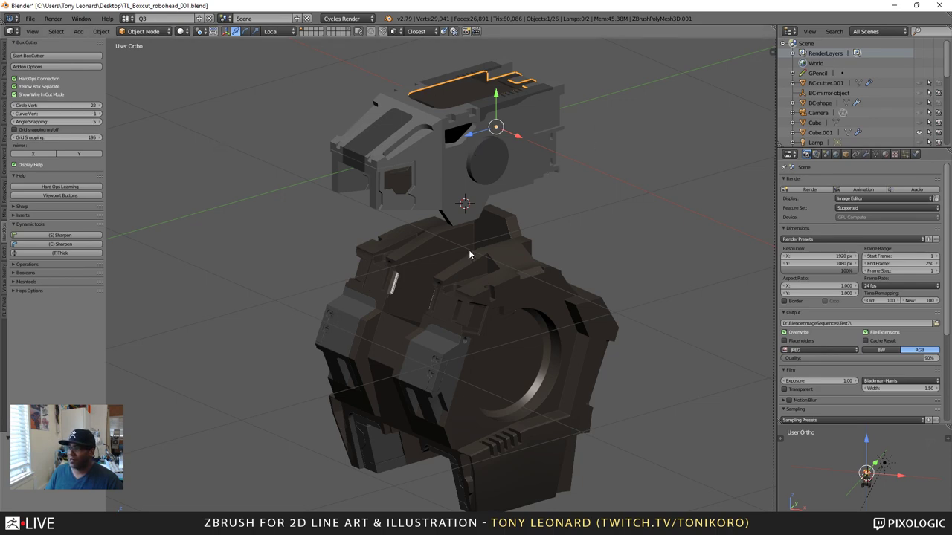
middle_drag(617, 200, 691, 370)
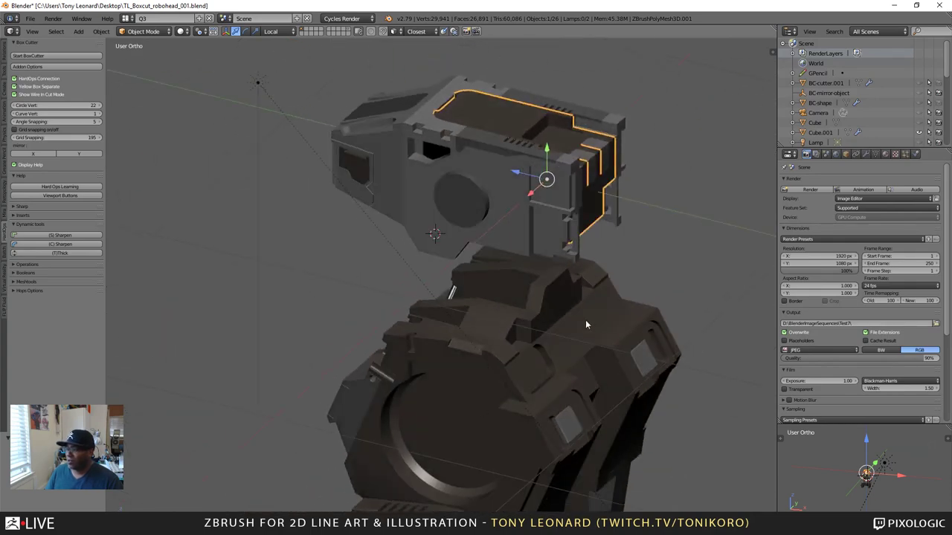
Step: Select the large torso piece below the head and activate BoxCutter
click(561, 348)
right_click(573, 331)
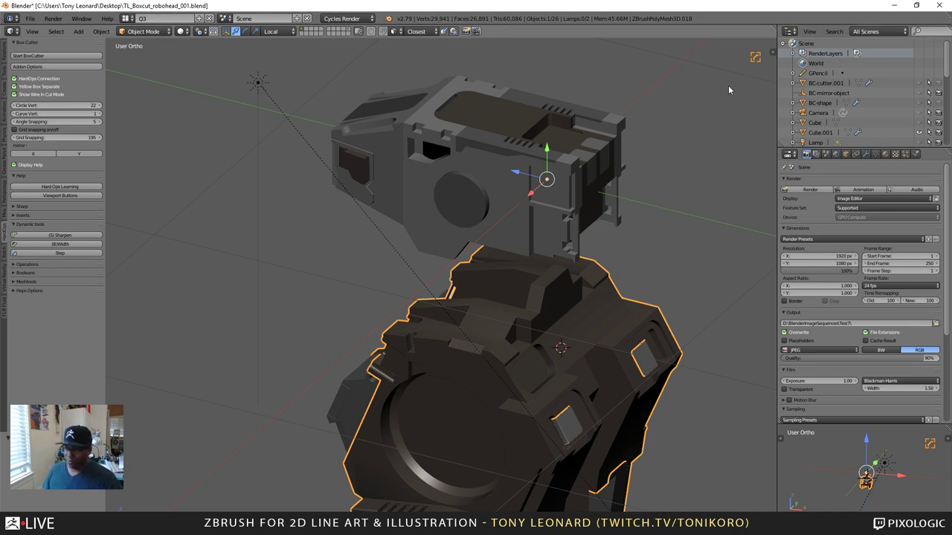
key(alt+w)
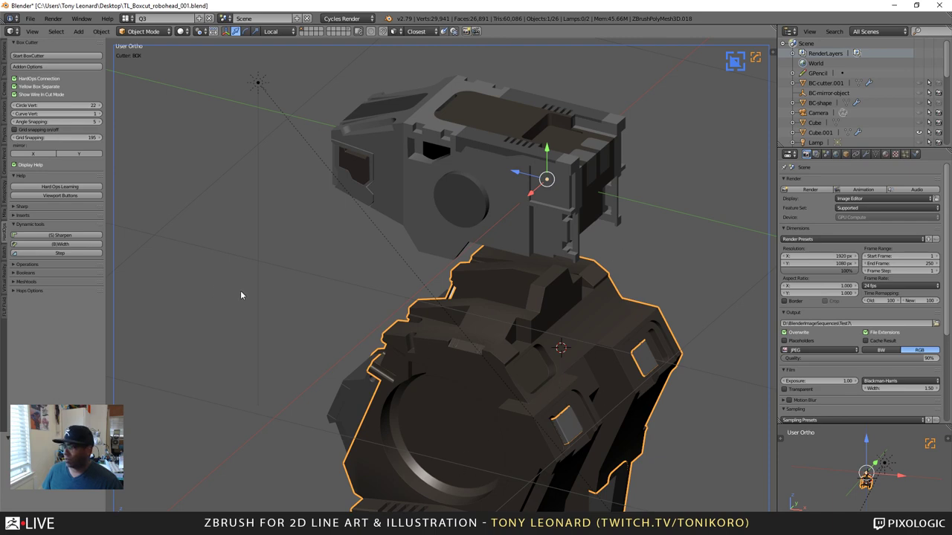
Step: Mirror the torso's rounded recess to the opposite side with HardOps symmetry along the X axis
middle_drag(217, 294, 276, 362)
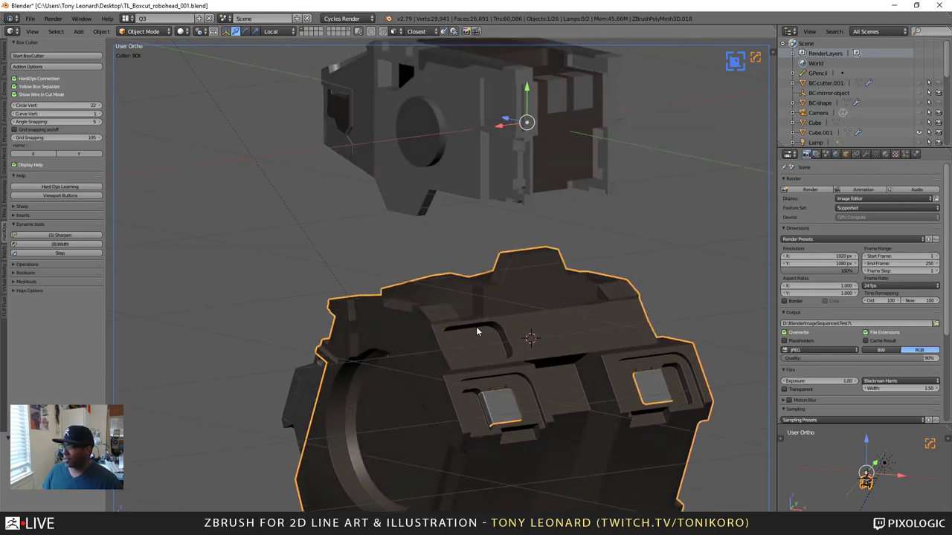
scroll(510, 343, down, 2)
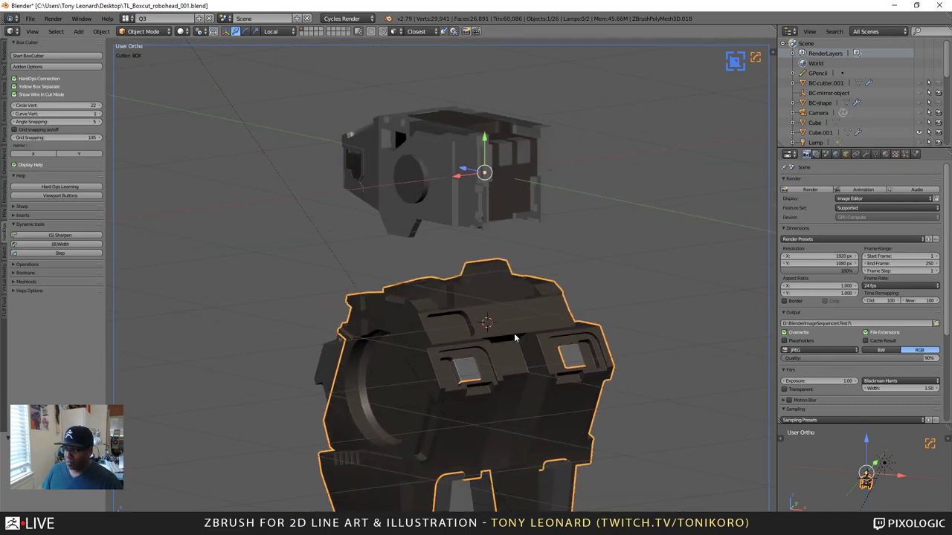
key(alt+x)
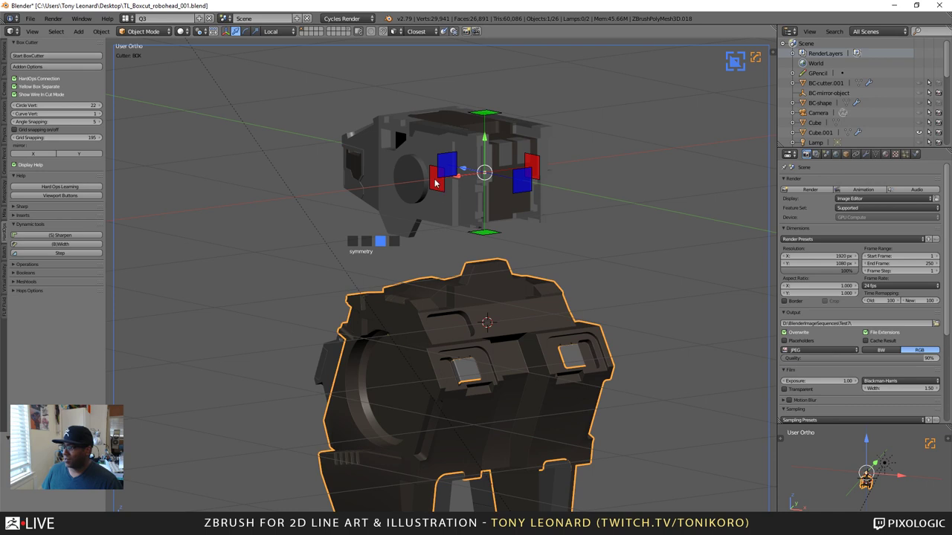
click(436, 190)
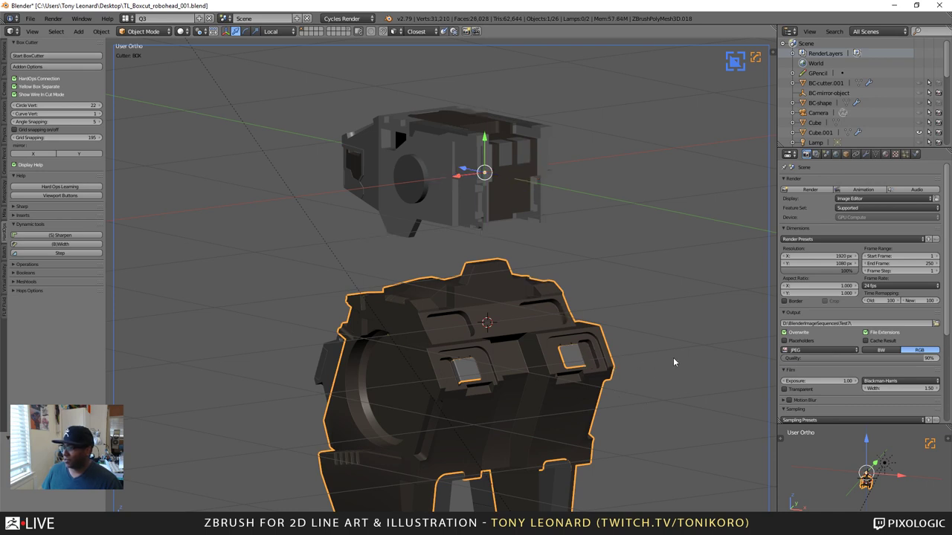
Step: Try cutting a small rectangular slot with BoxCutter into the torso surface just above the nearer window recess
middle_drag(674, 362, 525, 377)
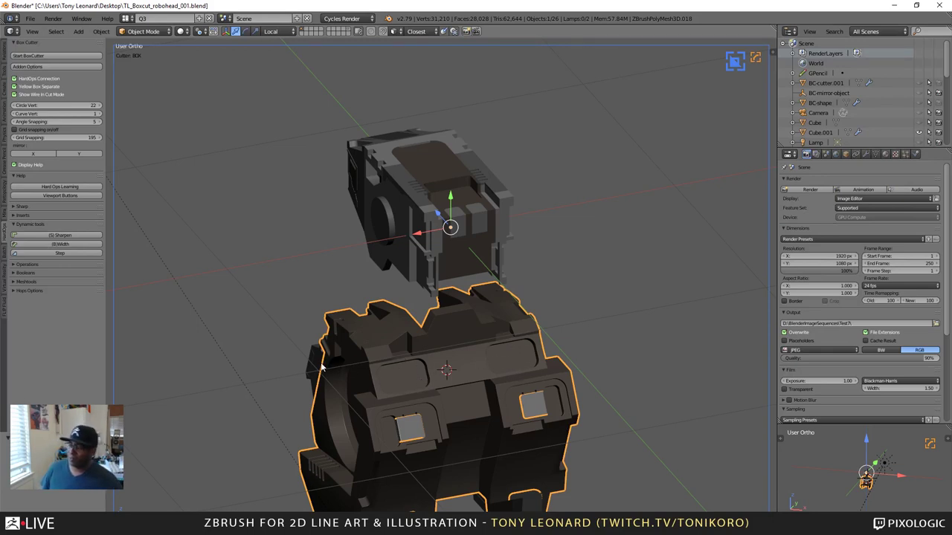
middle_drag(578, 285, 516, 424)
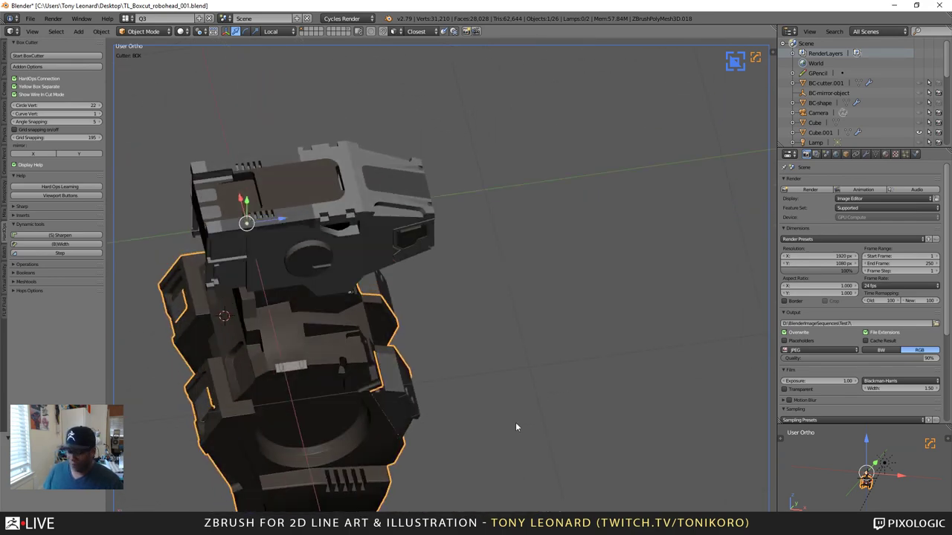
middle_drag(454, 355, 411, 437)
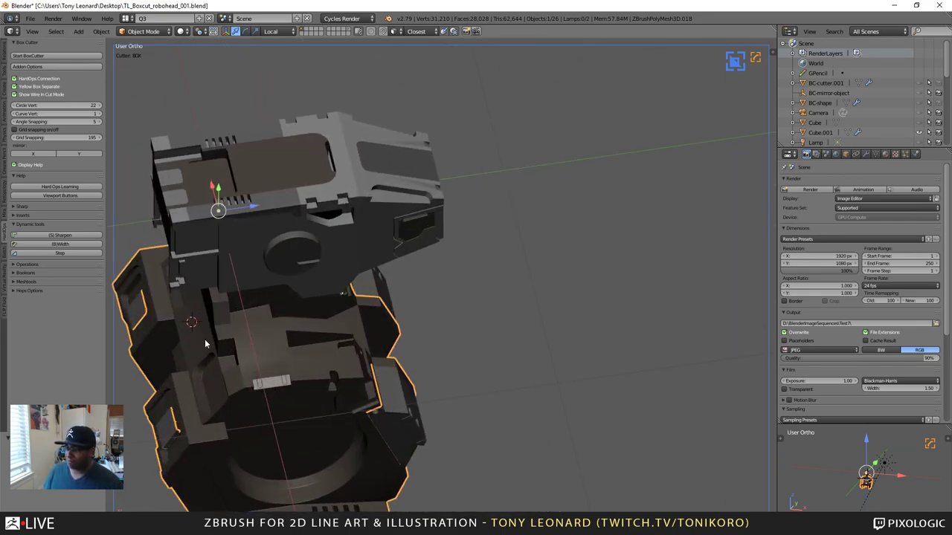
shift+middle_drag(251, 364, 576, 237)
scroll(414, 221, up, 4)
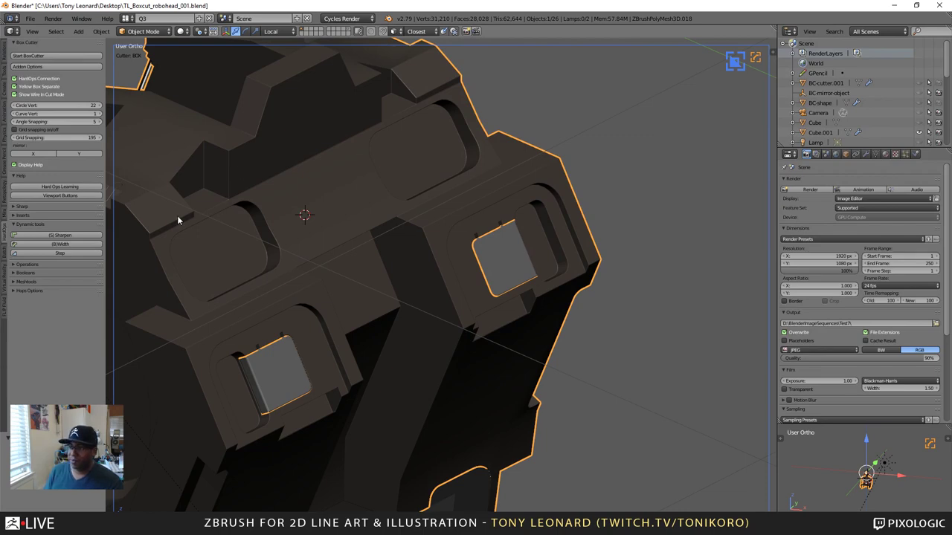
key(ctrl)
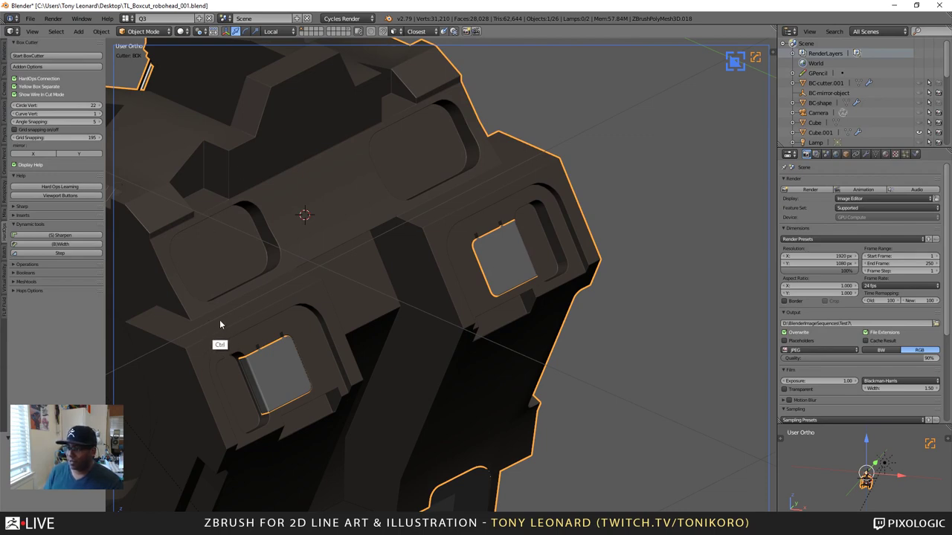
ctrl+click(240, 332)
ctrl+drag(246, 331, 290, 286)
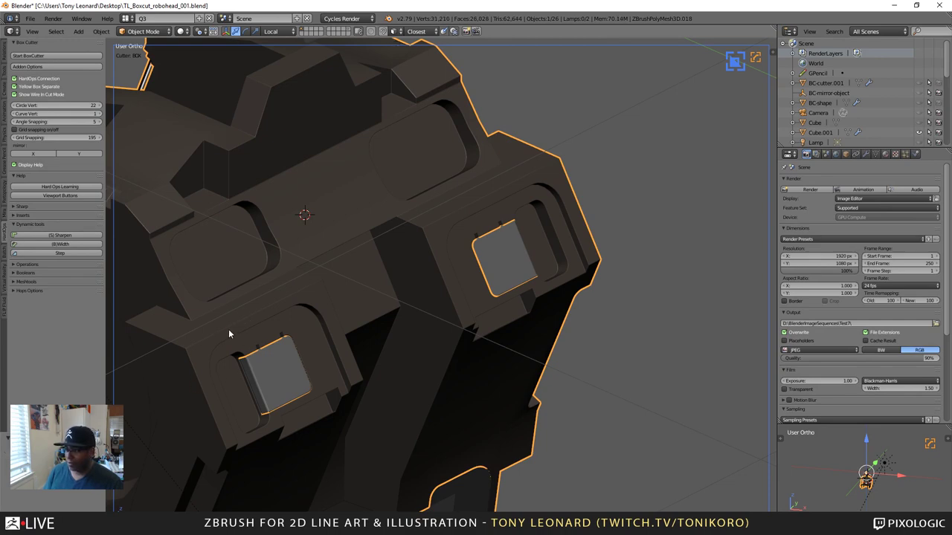
mouse_move(226, 322)
ctrl+mouse_down()
mouse_move(247, 318)
mouse_move(228, 318)
ctrl+mouse_up()
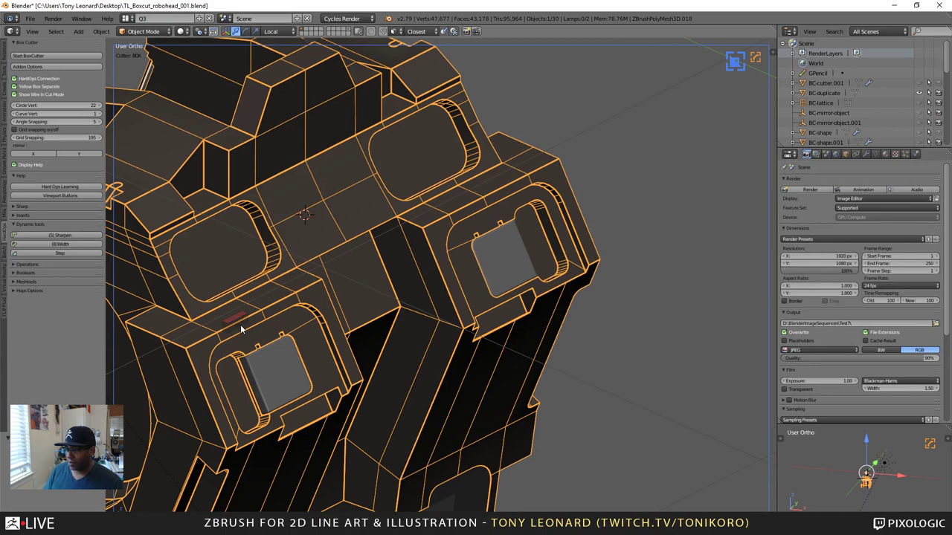
drag(242, 329, 242, 327)
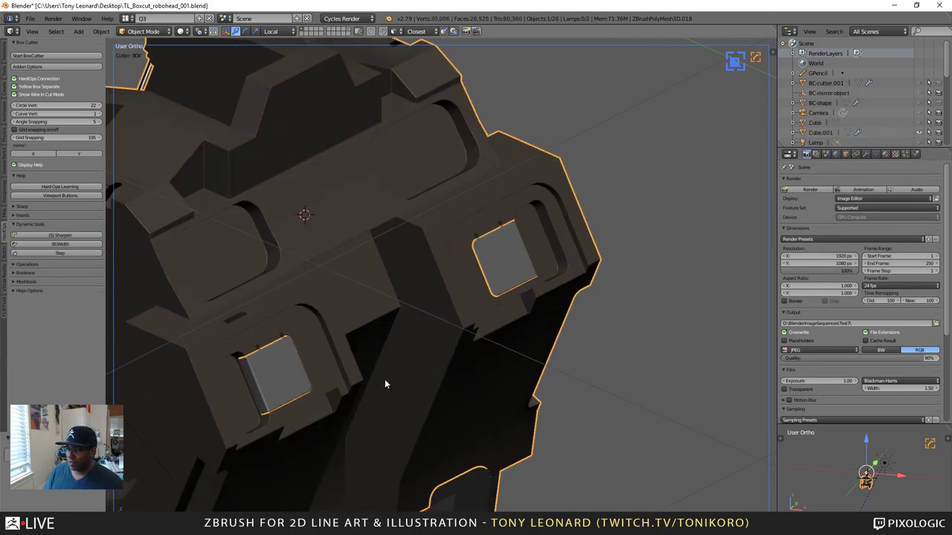
click(686, 356)
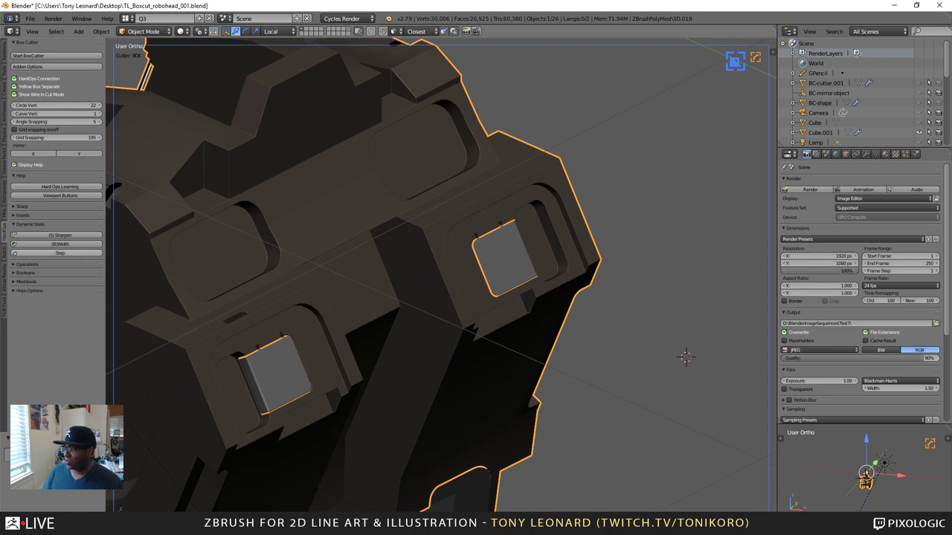
click(59, 252)
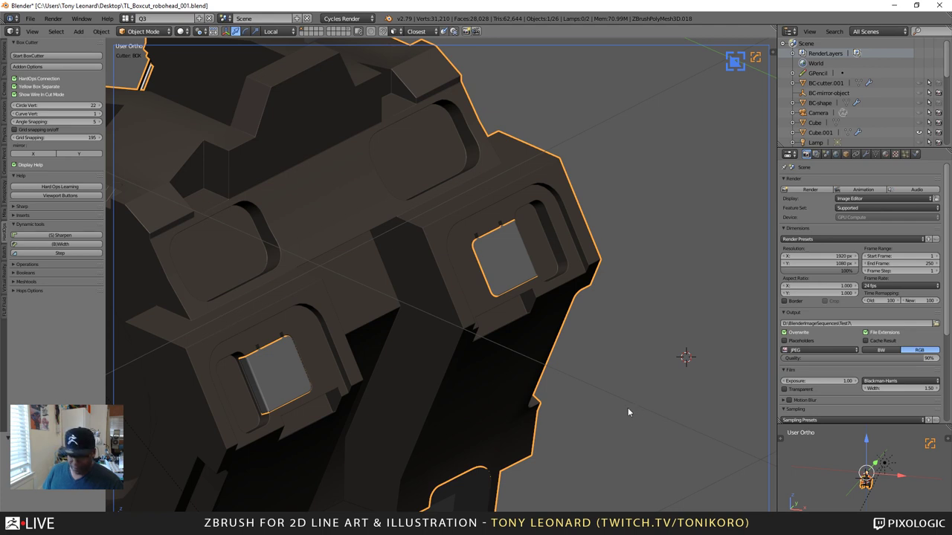
middle_drag(449, 419, 445, 188)
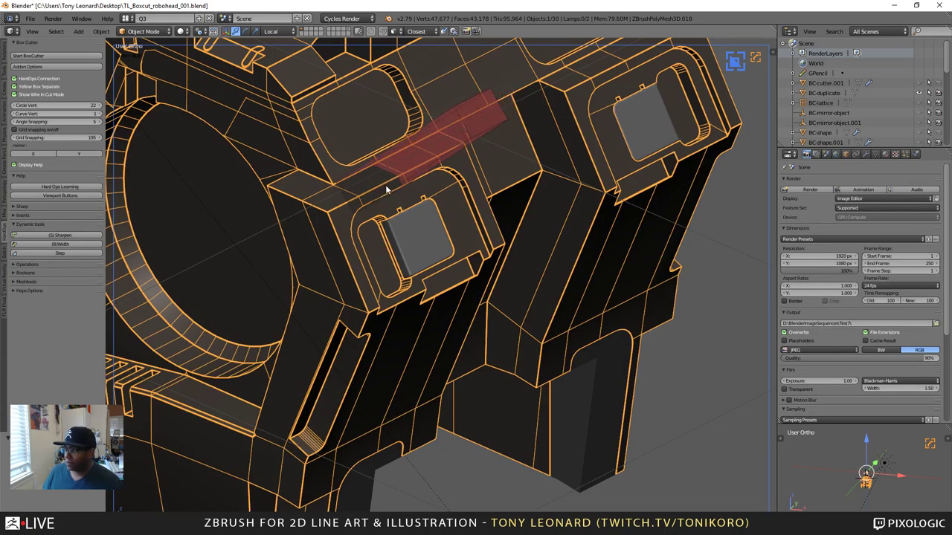
key(Escape)
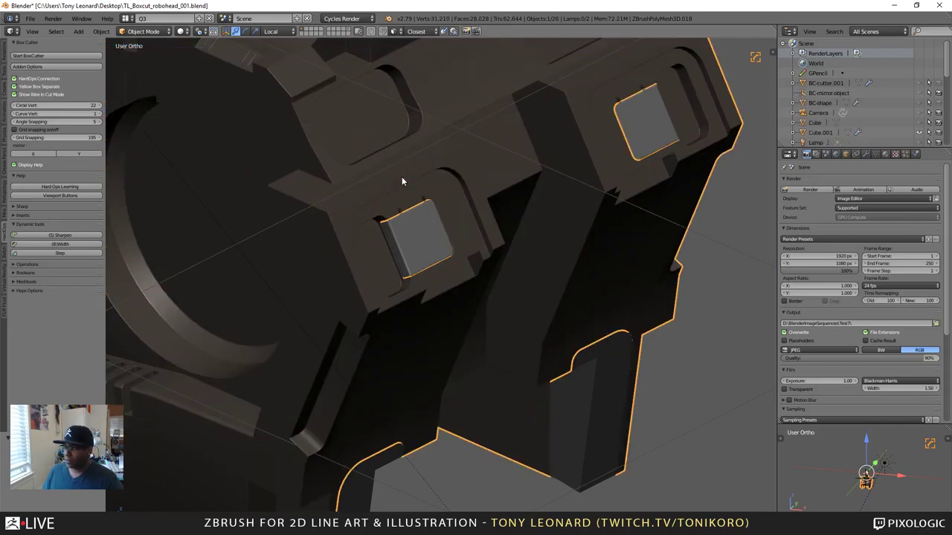
click(360, 186)
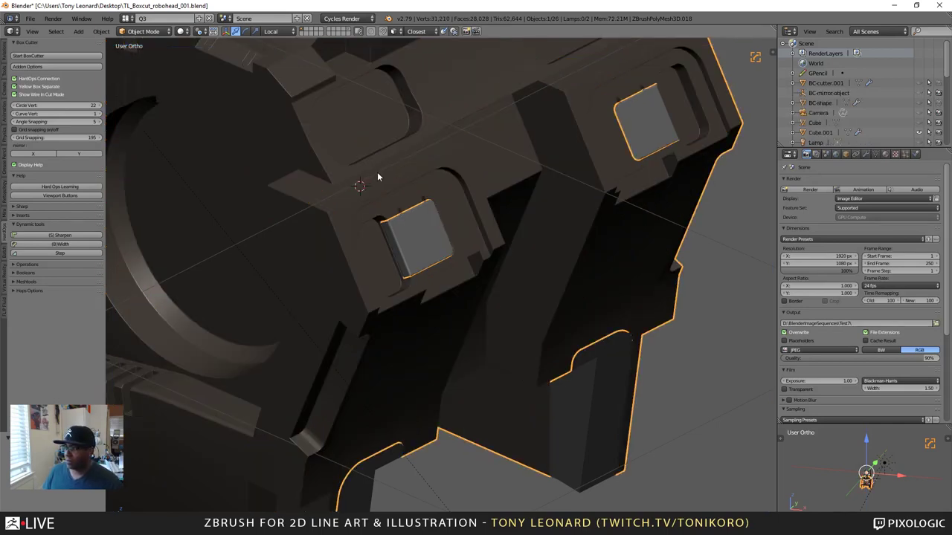
click(362, 214)
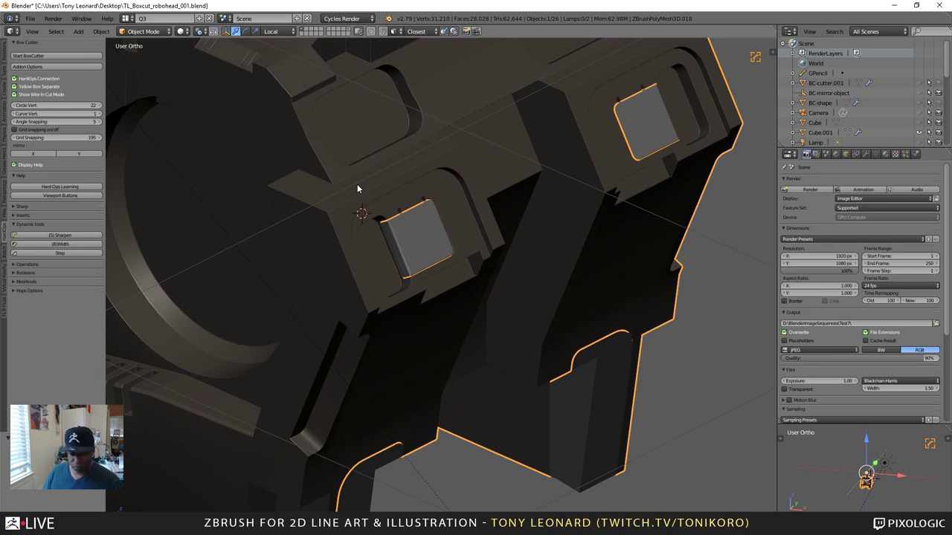
Step: Reactivate BoxCutter and outline a 3D box cutter across the torso edge above the nearer window recess
key(alt+w)
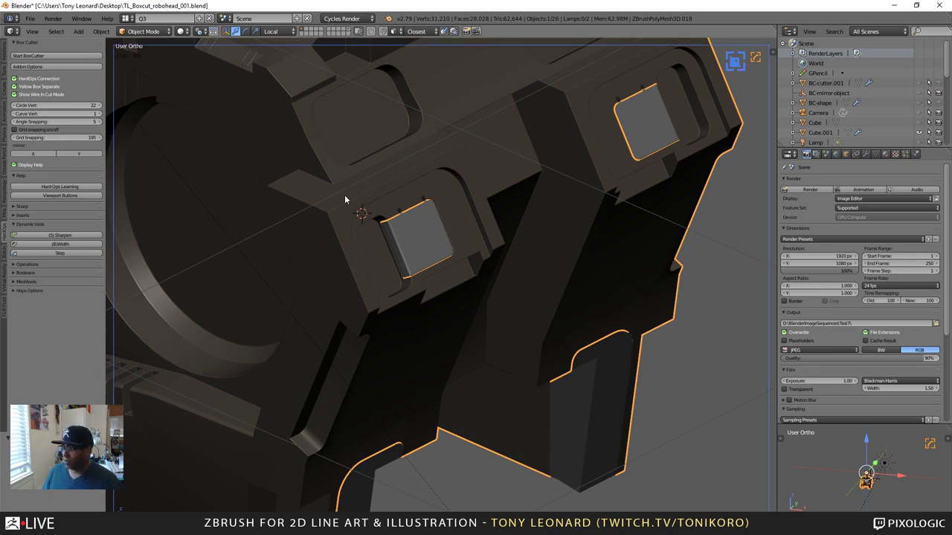
mouse_move(343, 186)
mouse_down()
mouse_move(381, 199)
mouse_move(450, 168)
mouse_up()
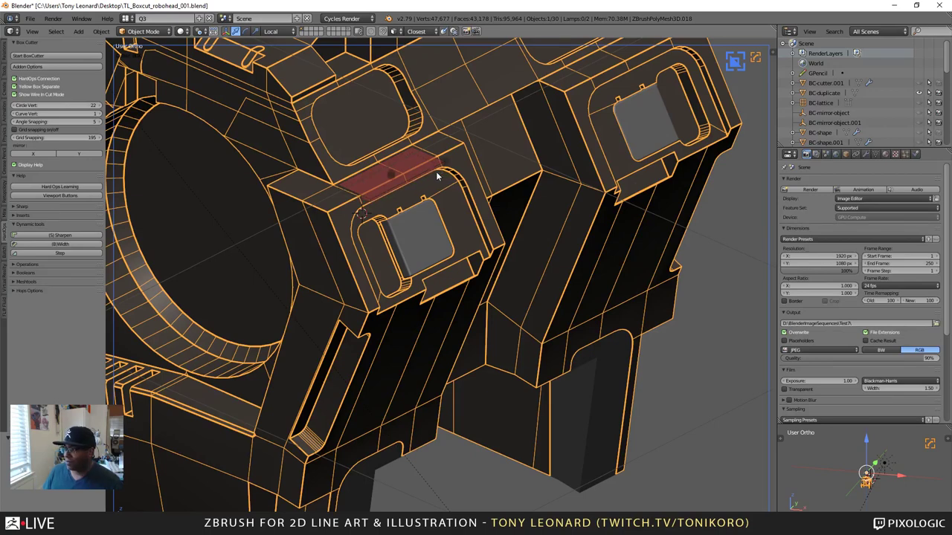
scroll(429, 173, up, 4)
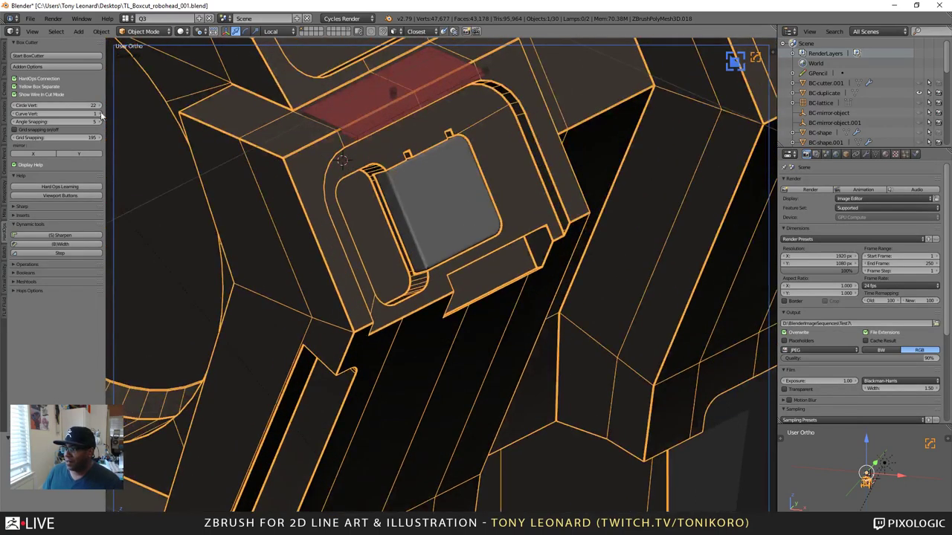
scroll(179, 135, up, 3)
middle_drag(347, 142, 475, 370)
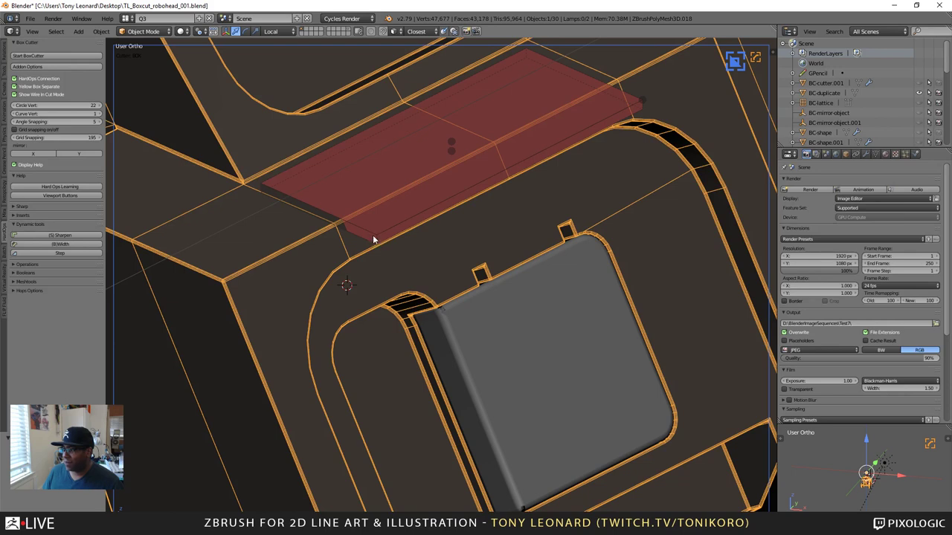
Step: Bevel the cutter's corners into a rounded shape, cut it through the torso, and undo the cut
key(b)
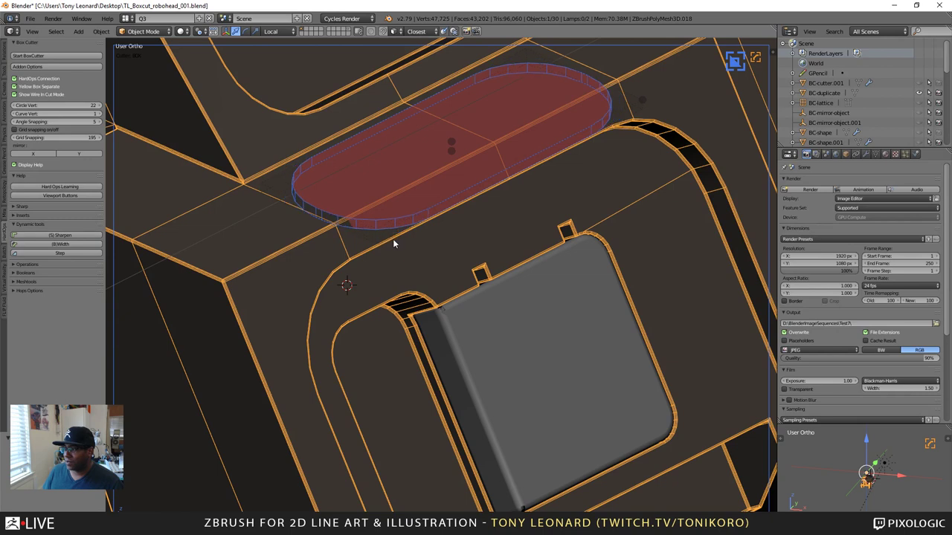
click(387, 244)
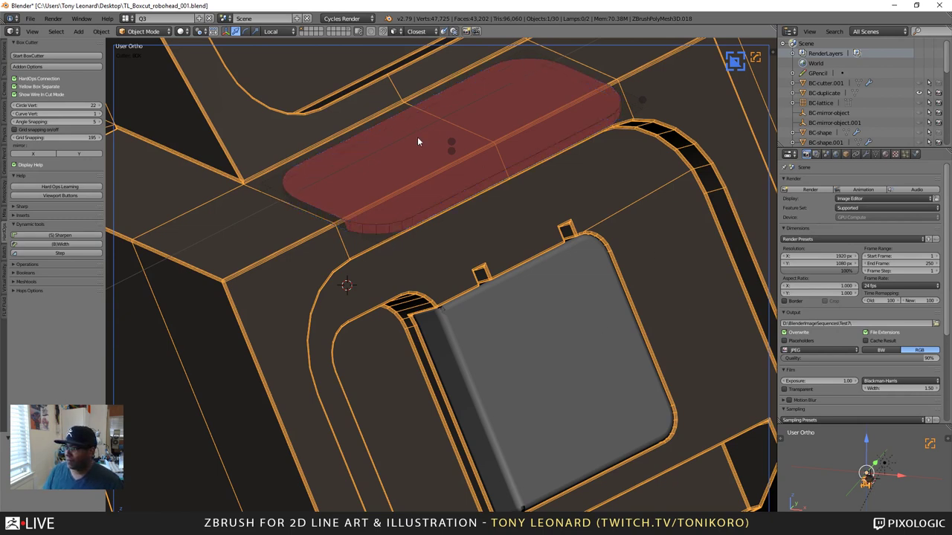
key(space)
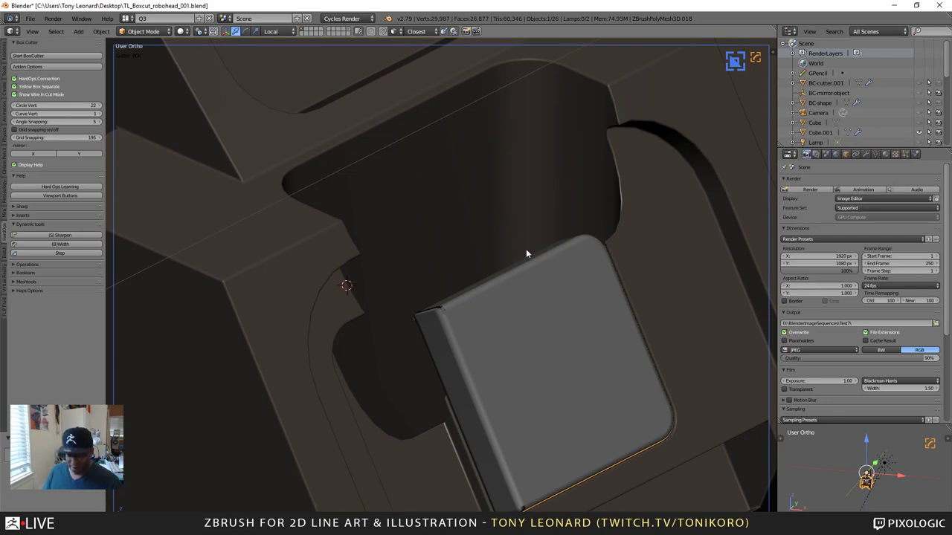
key(ctrl+z)
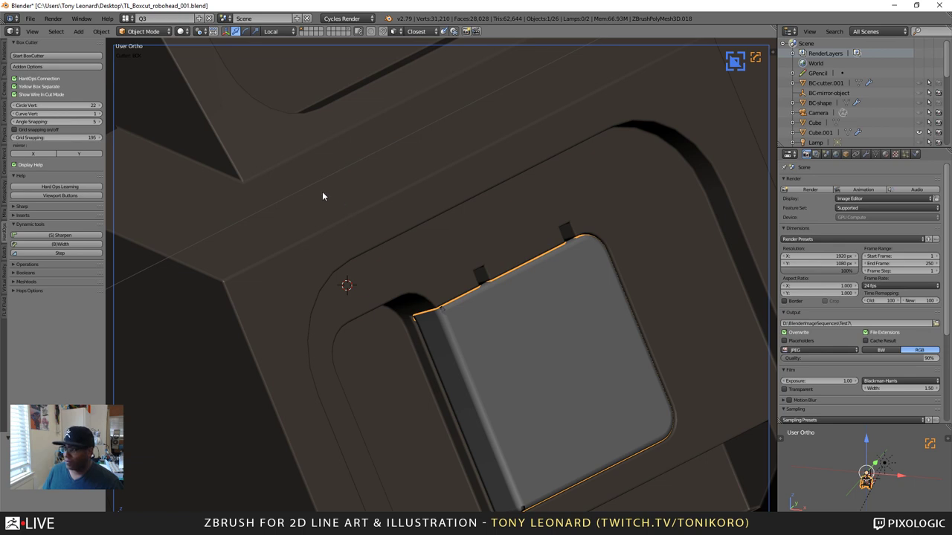
Step: Try a new rectangular cutter over the same torso edge, turning it into an editable 3D box and resizing it
mouse_move(330, 195)
ctrl+mouse_down()
mouse_move(392, 218)
mouse_move(652, 96)
ctrl+mouse_up()
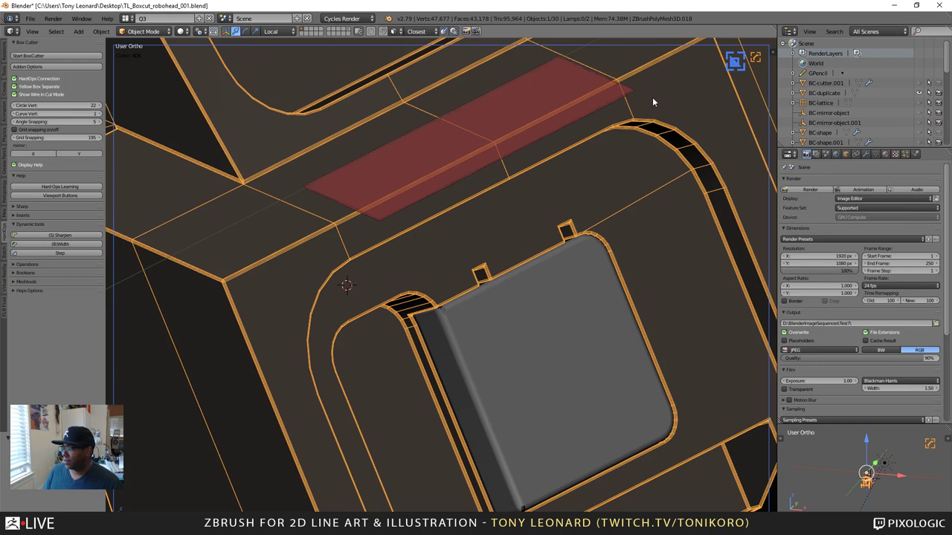
key(Tab)
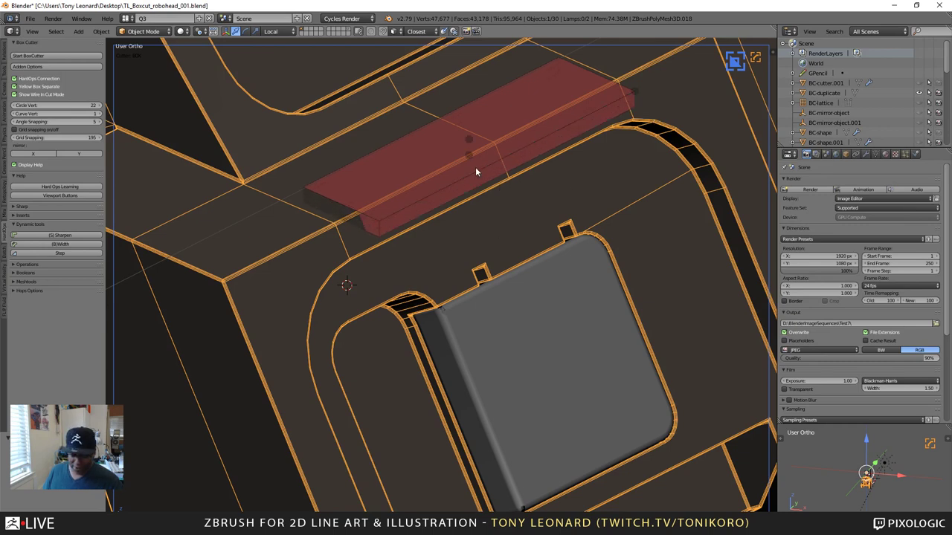
key(d)
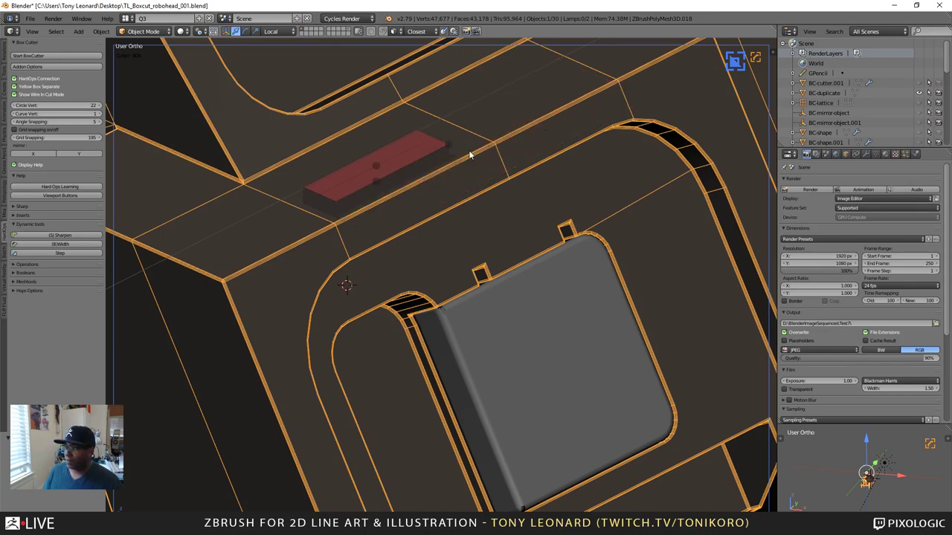
drag(470, 155, 530, 168)
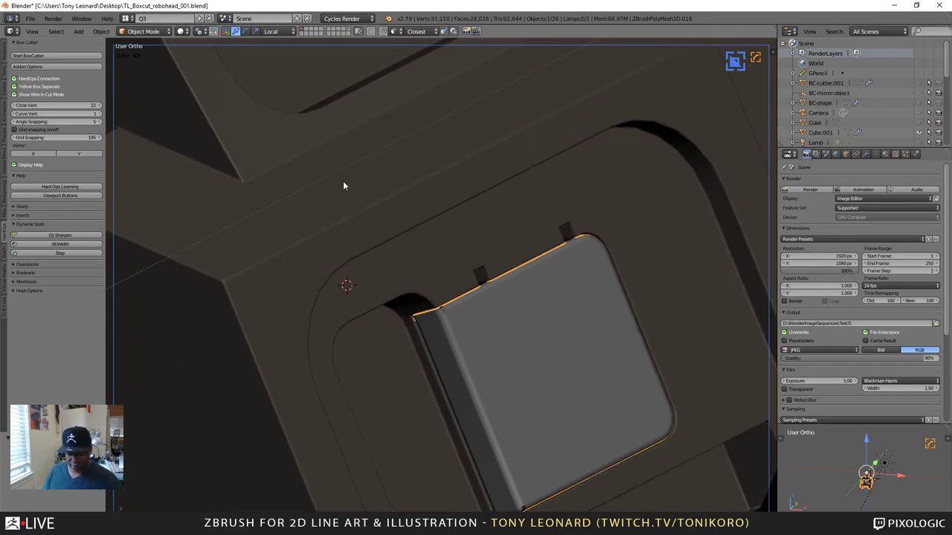
Step: Draw a 3D box cutter across the torso edge above the nearer window recess, bevel and enlarge it, and cut it into the torso
key(w)
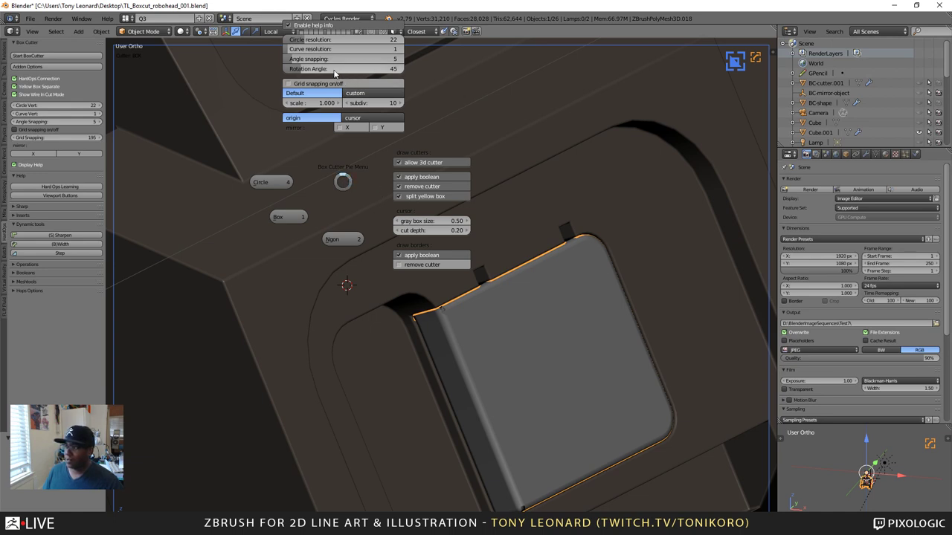
drag(333, 70, 319, 70)
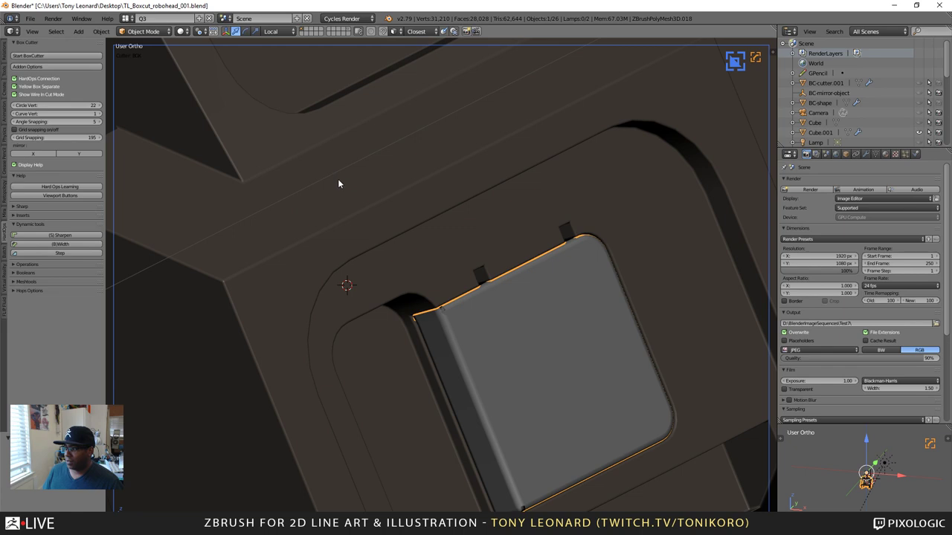
mouse_move(337, 180)
mouse_down()
mouse_move(371, 210)
mouse_move(456, 200)
mouse_move(558, 167)
mouse_move(656, 102)
mouse_up()
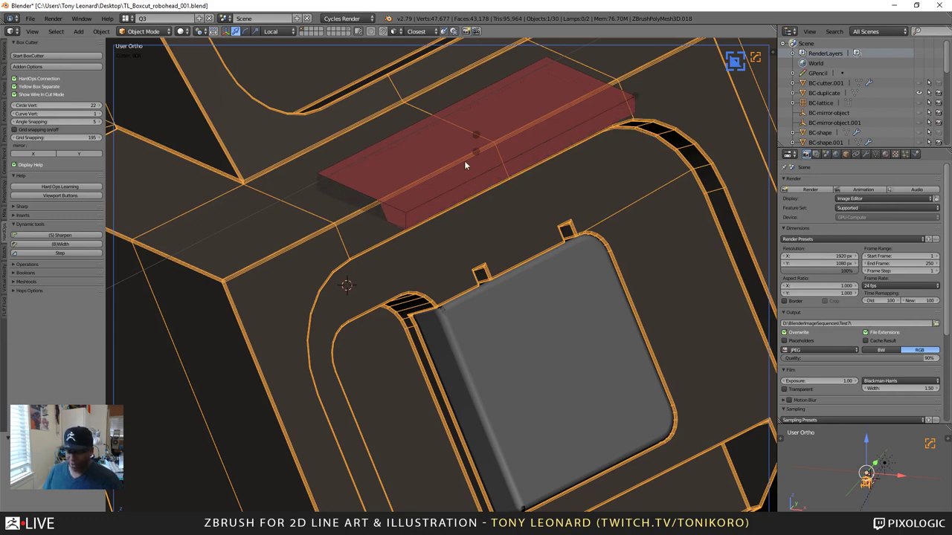
key(b)
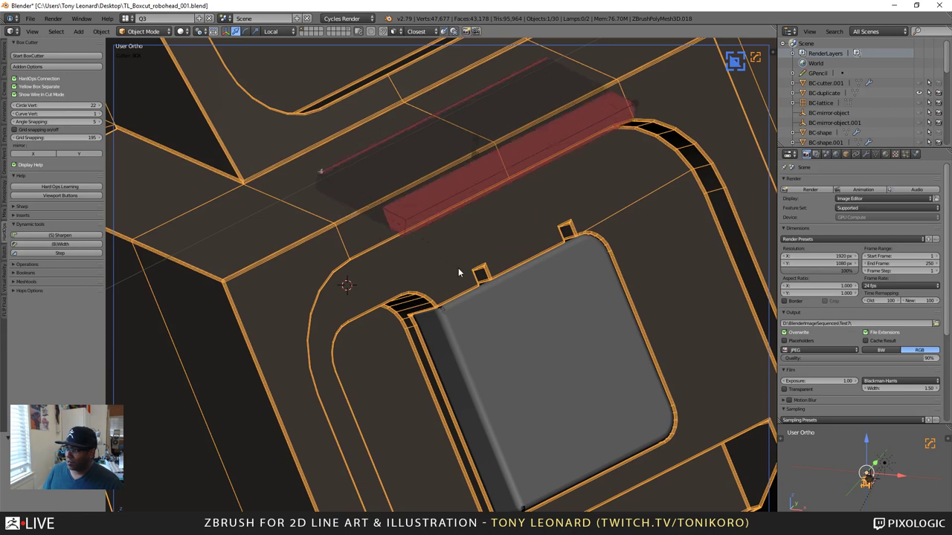
click(457, 104)
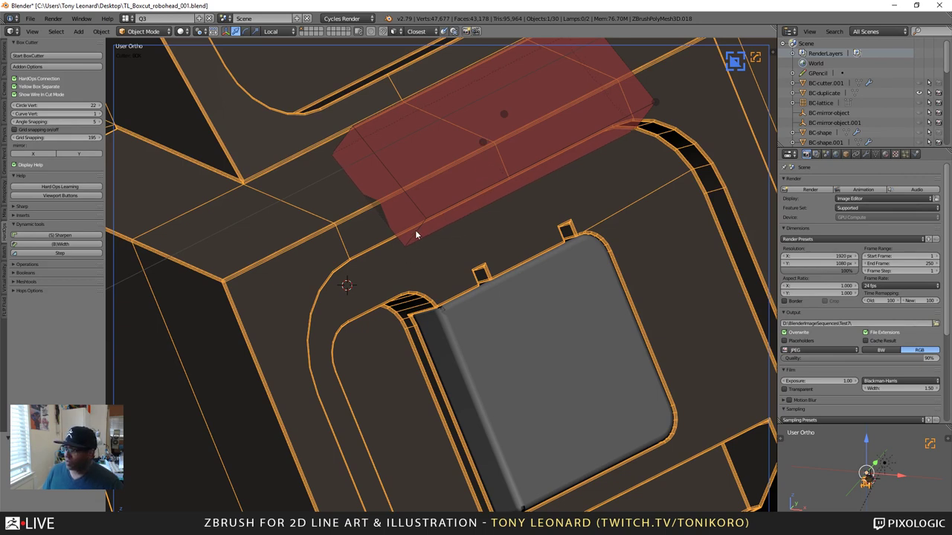
click(477, 215)
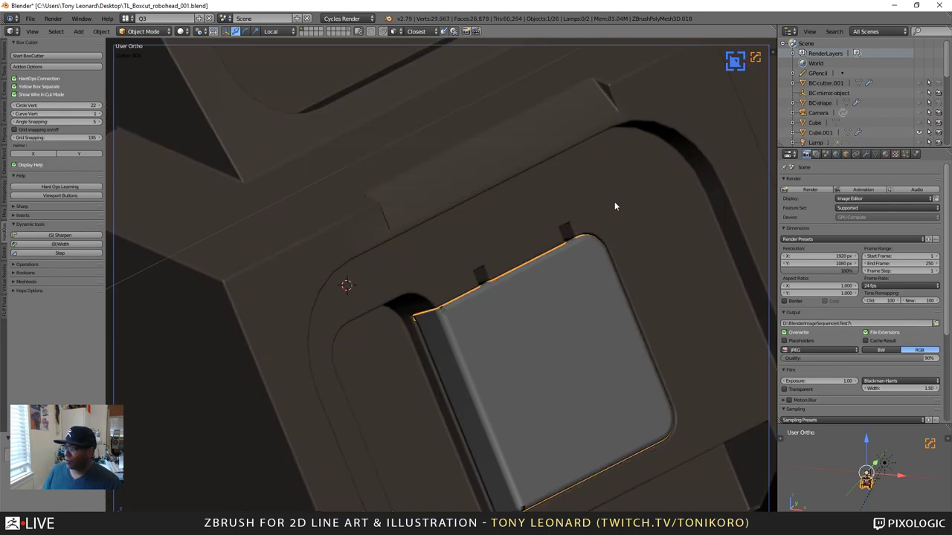
Step: Mirror the new edge cut to the other side of the torso with a symmetry operation along the X axis
scroll(595, 226, up, 5)
middle_drag(576, 242, 603, 217)
scroll(560, 230, down, 10)
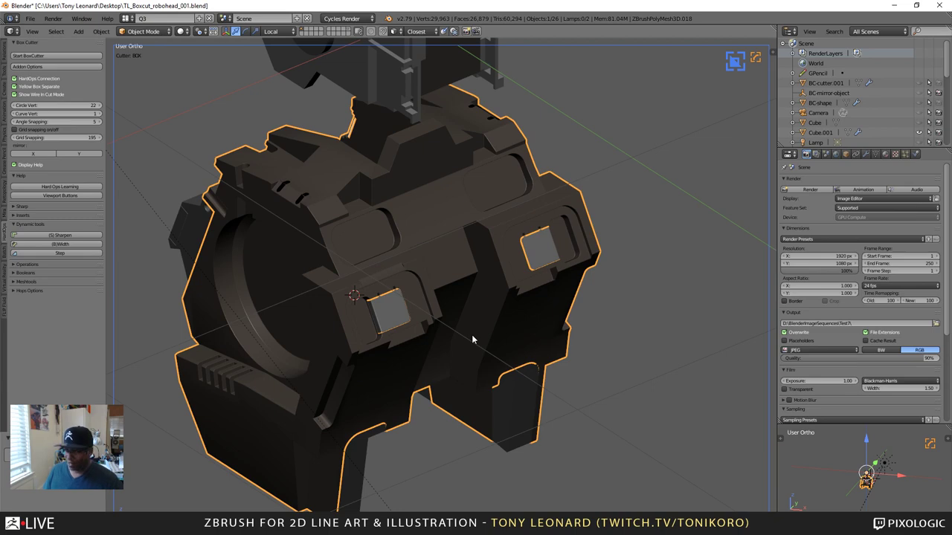
key(alt+x)
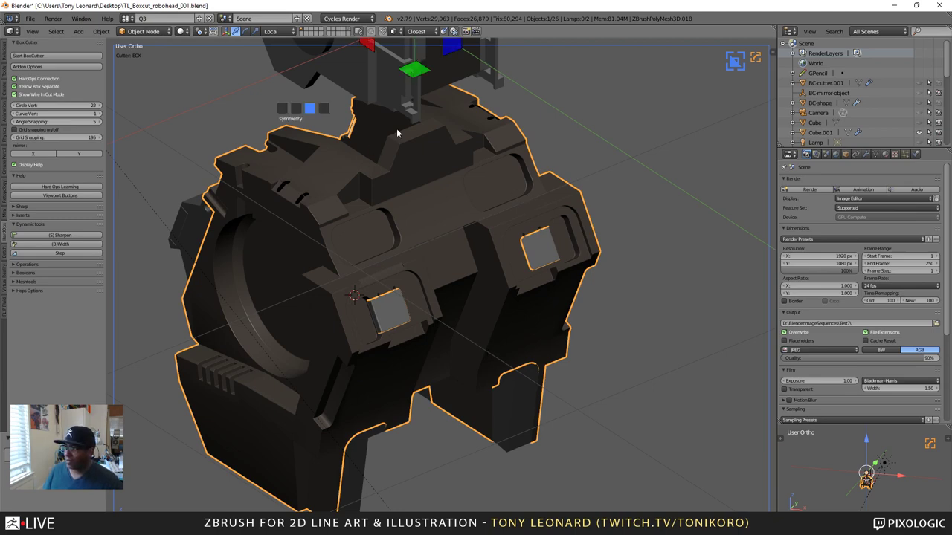
click(372, 49)
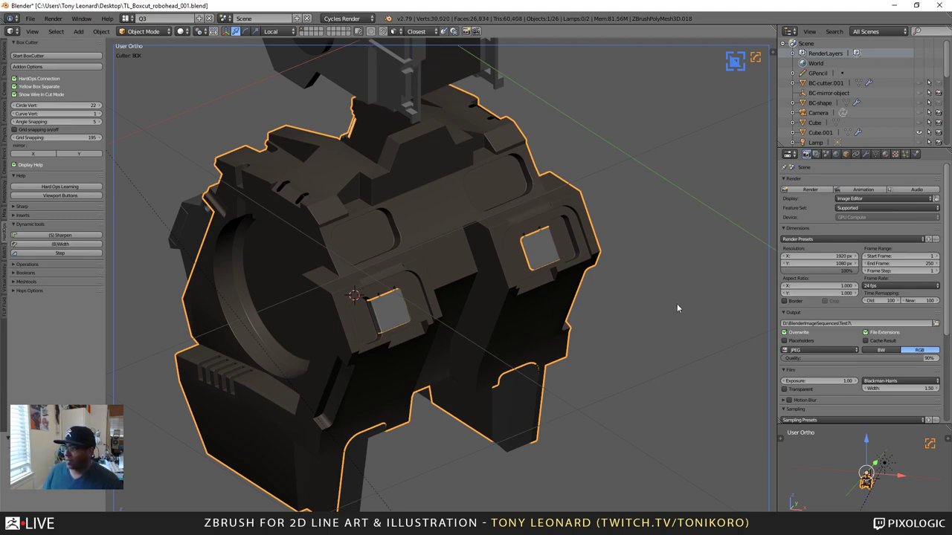
Step: Examine the mirrored edge cuts above both window recesses from all around the torso and close up
middle_drag(677, 307, 568, 396)
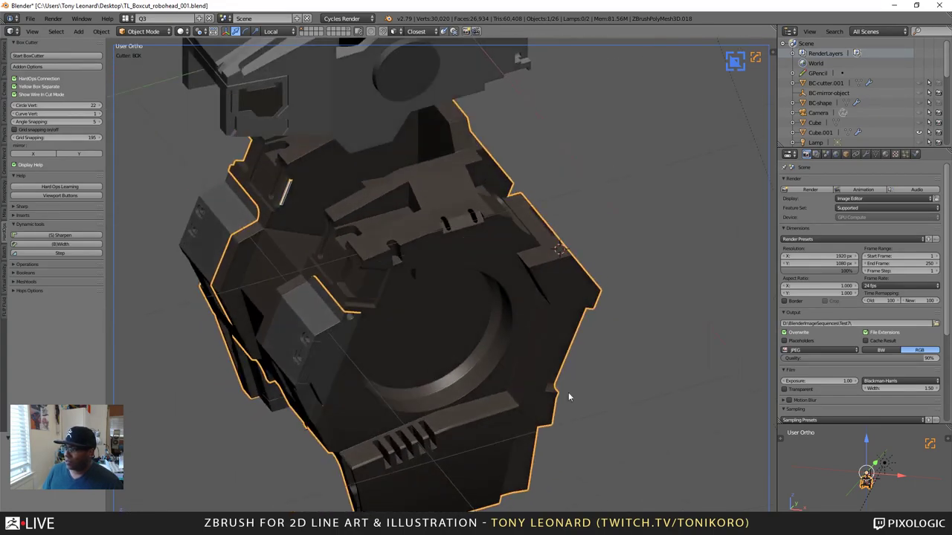
middle_drag(512, 355, 487, 303)
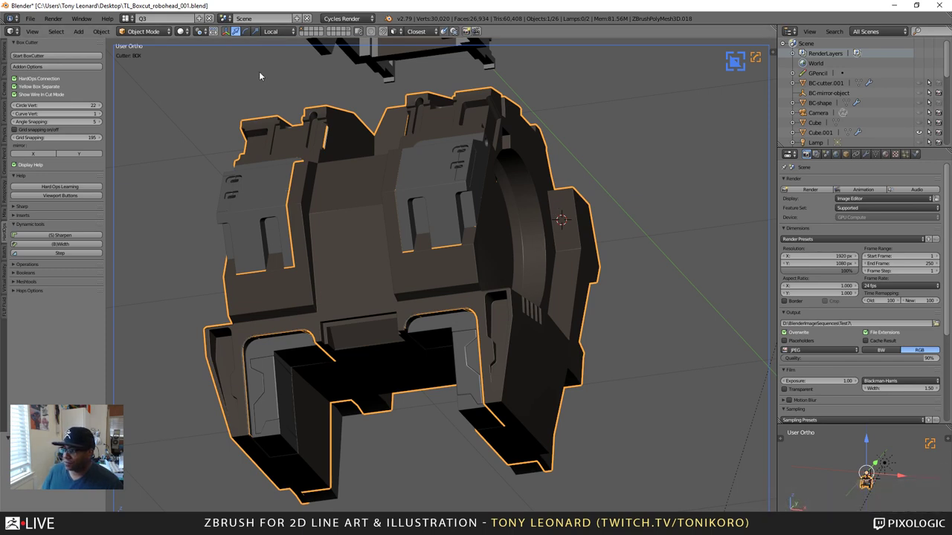
middle_drag(572, 235, 363, 320)
middle_drag(476, 314, 446, 301)
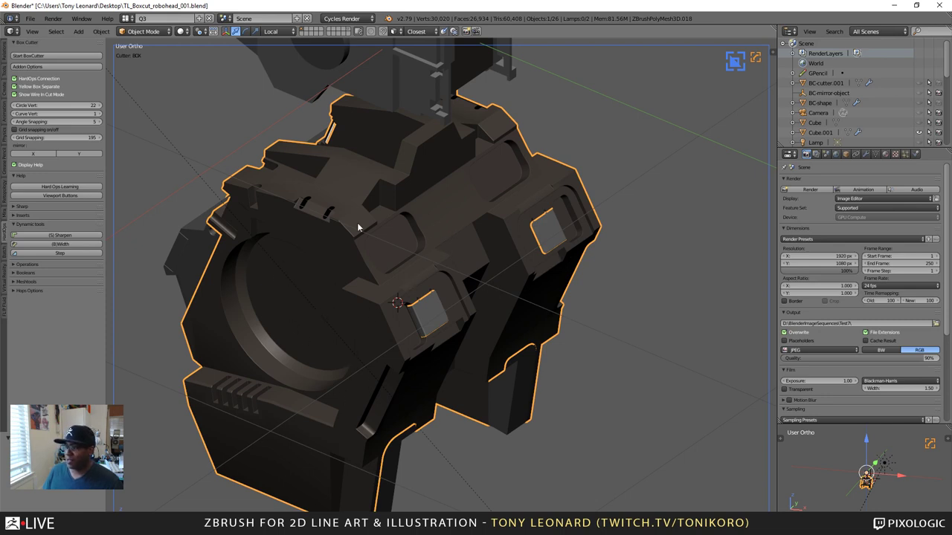
scroll(312, 217, up, 4)
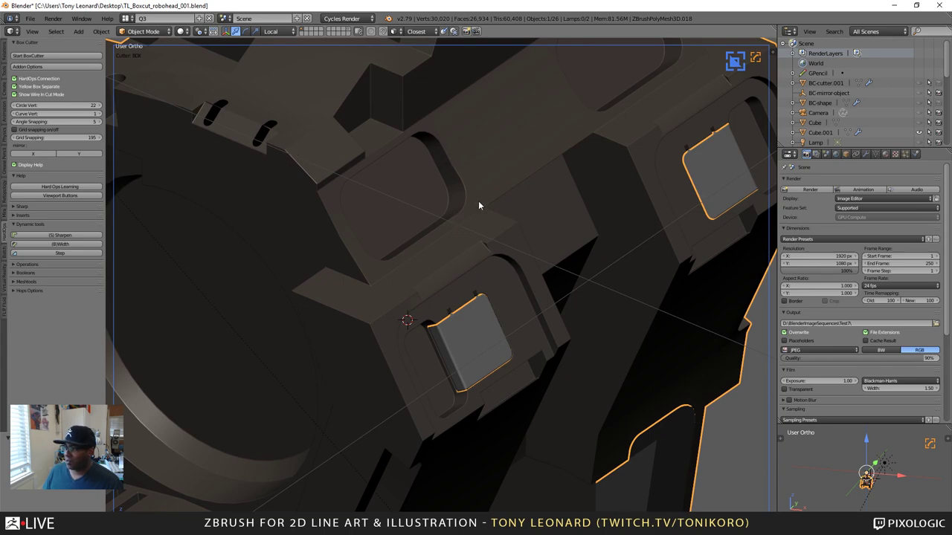
middle_drag(456, 191, 426, 202)
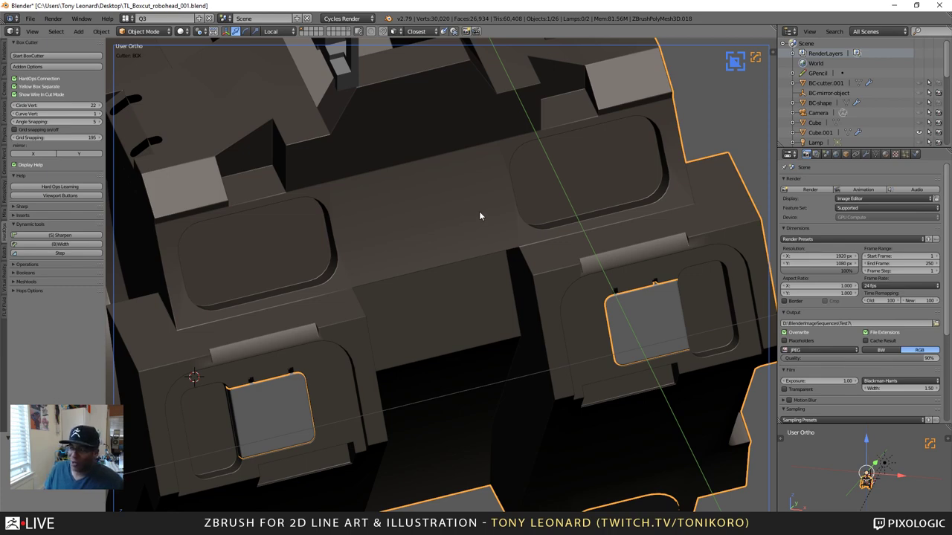
middle_drag(410, 233, 470, 197)
Step: Examine the overall shape of the torso and head together from the front, back, sides and underneath
scroll(465, 200, down, 7)
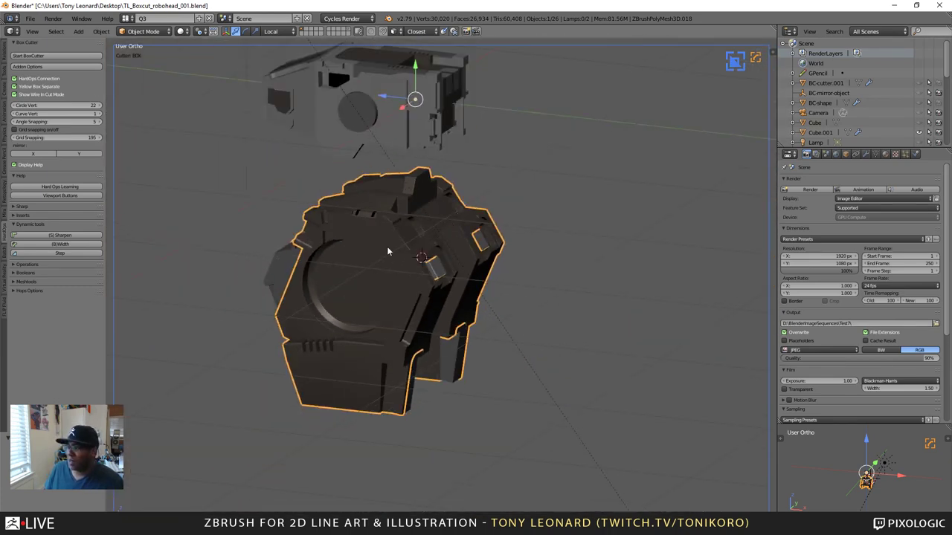
middle_drag(387, 251, 353, 282)
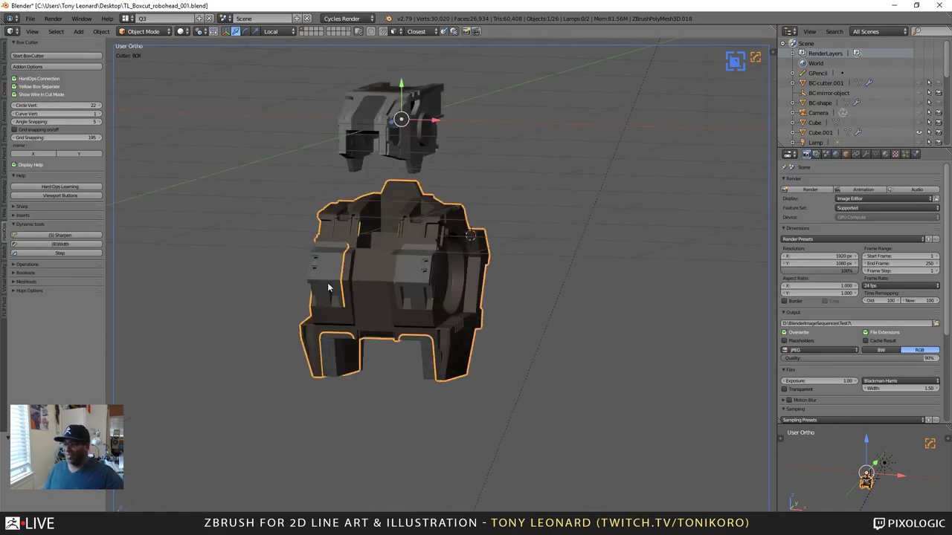
middle_drag(391, 245, 424, 306)
scroll(442, 313, up, 2)
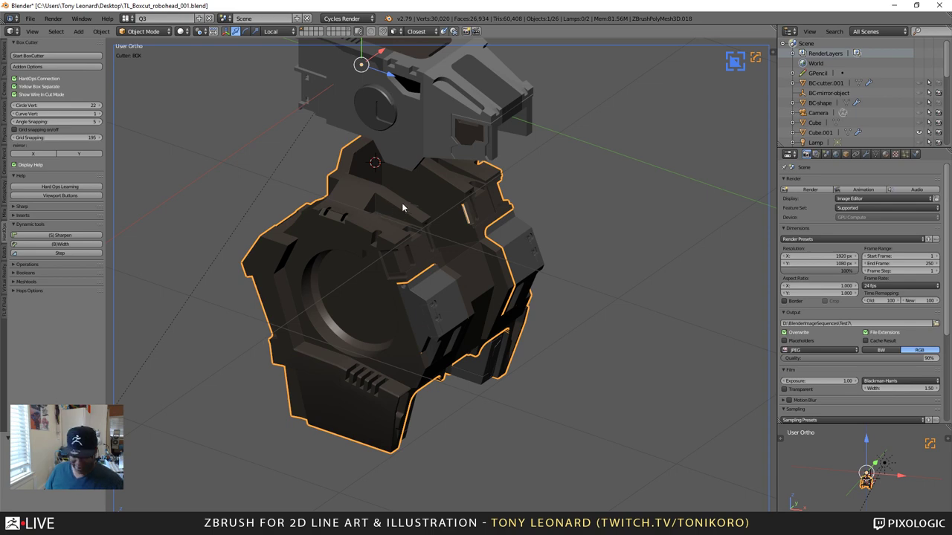
middle_drag(402, 208, 378, 189)
middle_drag(575, 268, 387, 304)
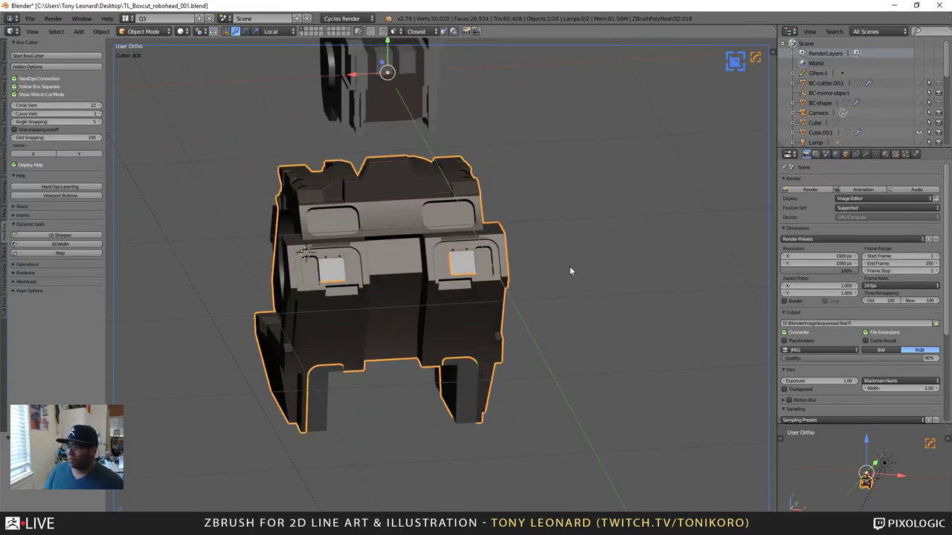
middle_drag(569, 271, 601, 410)
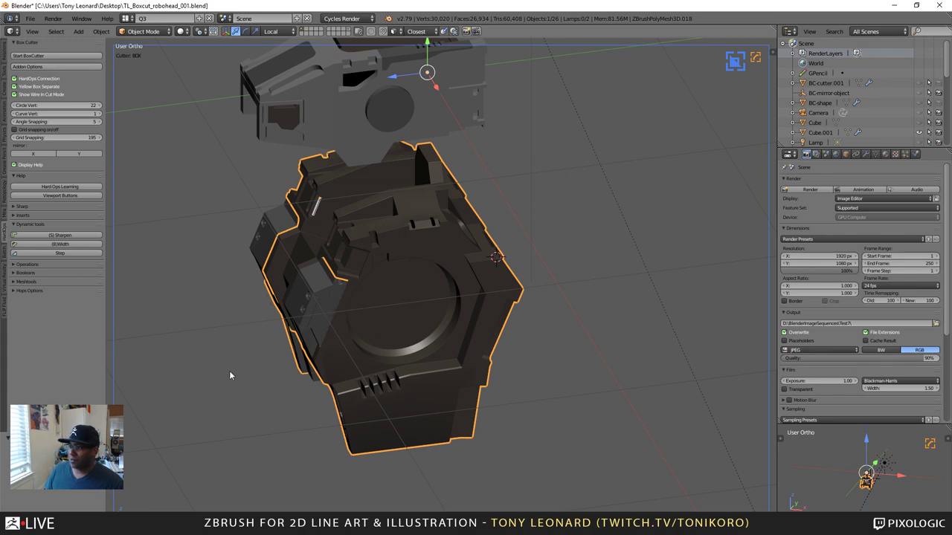
middle_drag(230, 373, 356, 288)
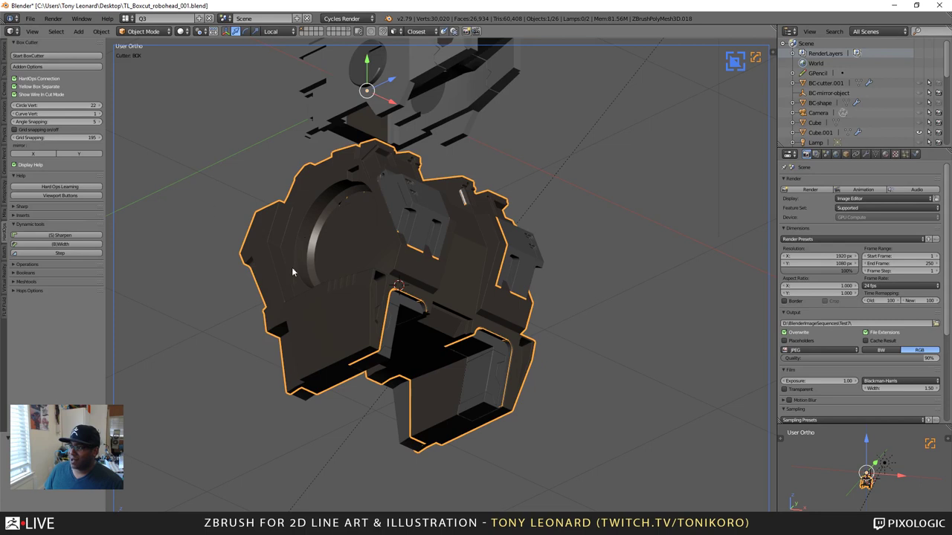
Step: Deselect everything in the scene with the whole robot in view
scroll(477, 294, down, 5)
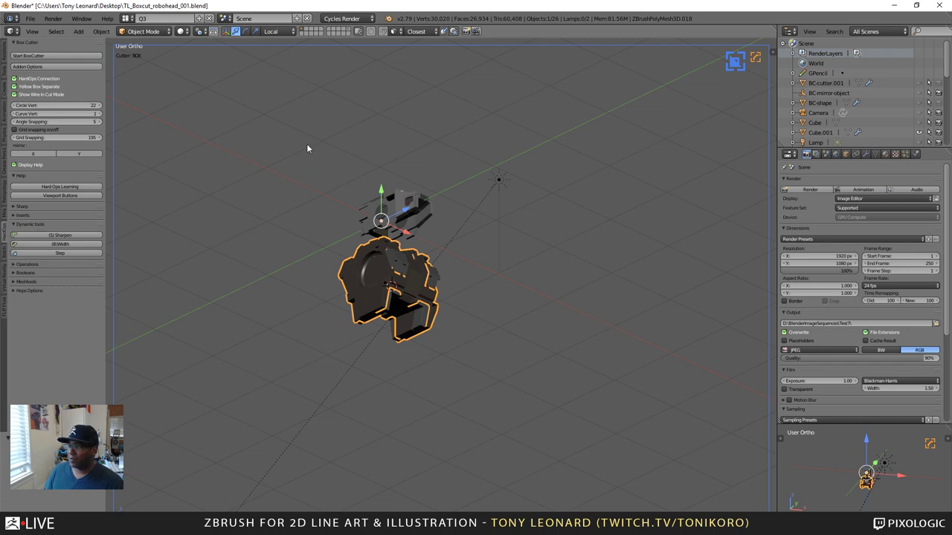
key(a)
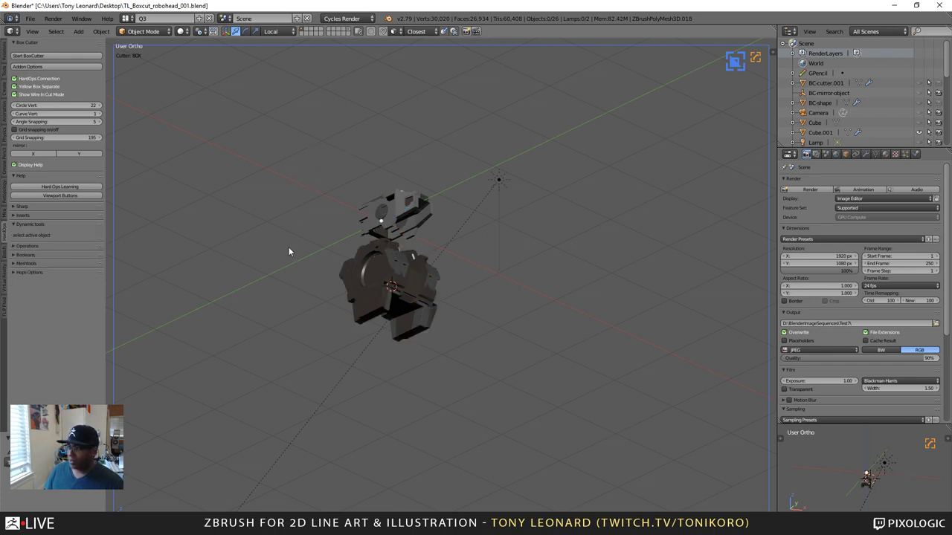
click(339, 158)
middle_drag(504, 268, 475, 301)
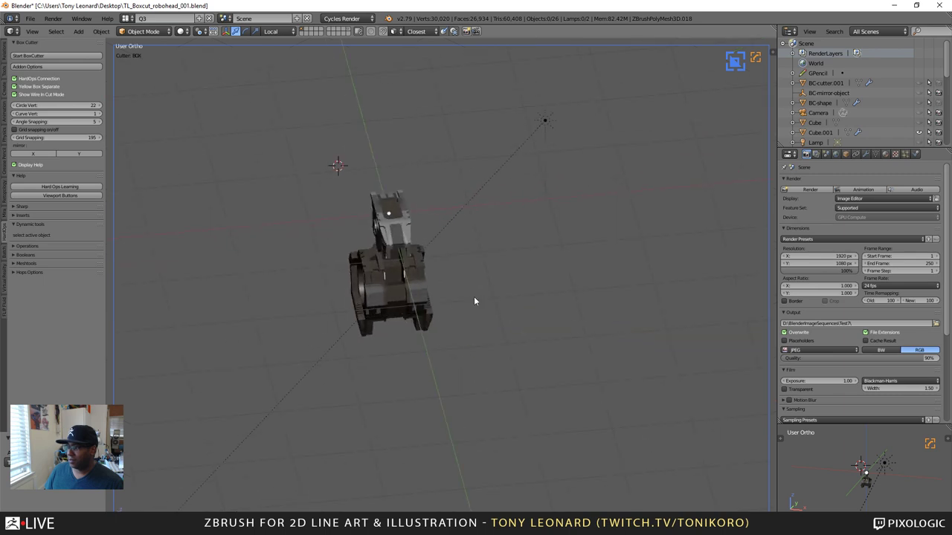
middle_drag(523, 338, 423, 319)
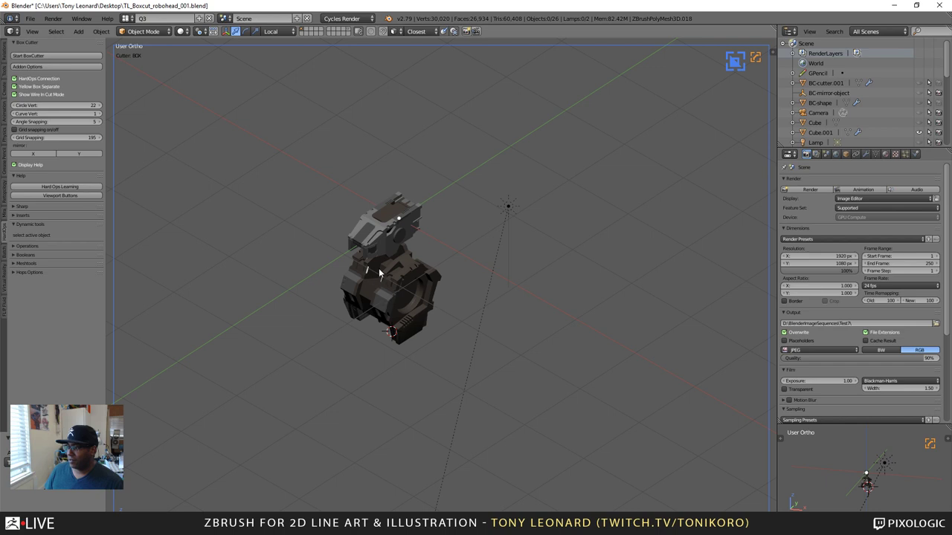
key(ctrl+a)
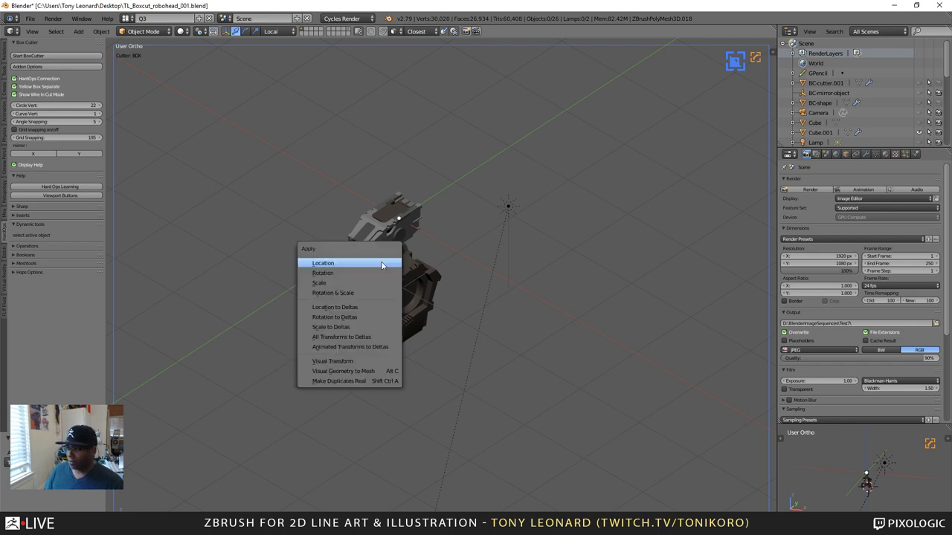
click(381, 265)
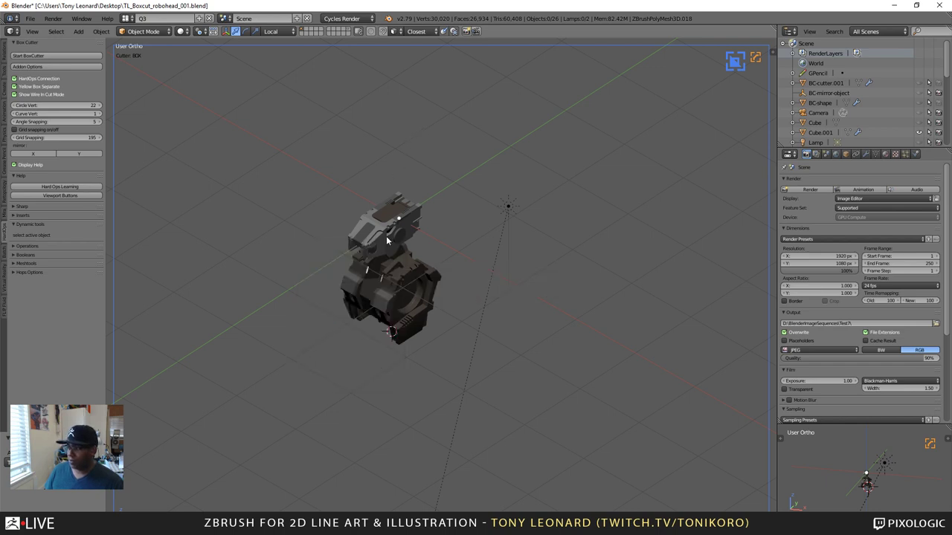
Step: Select the robot head's parts together with the torso and its grey panel piece
click(394, 214)
right_click(394, 214)
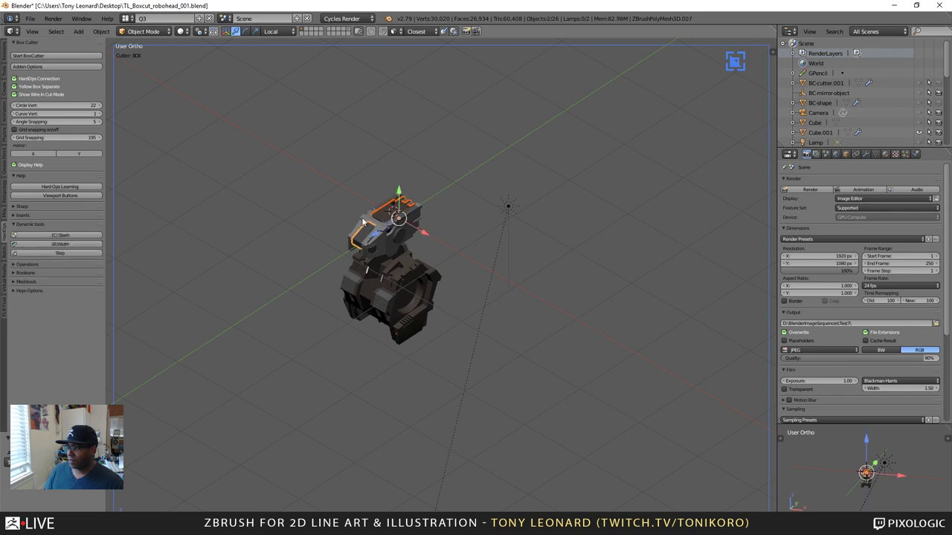
shift+right_click(363, 222)
shift+right_click(401, 239)
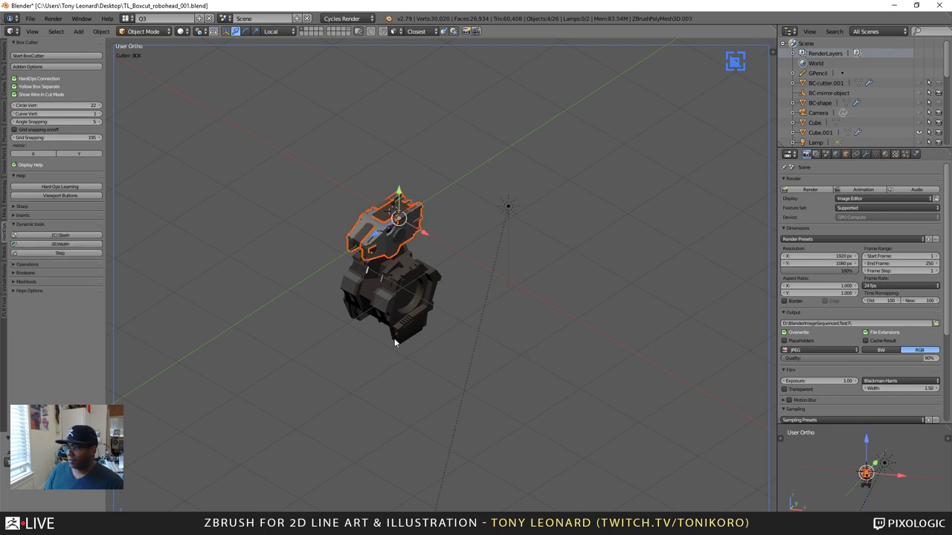
shift+right_click(405, 267)
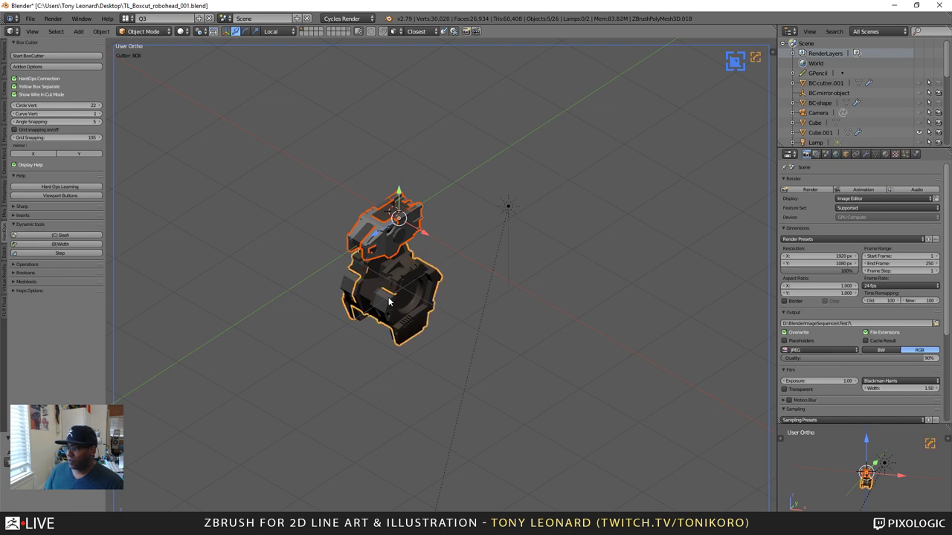
shift+right_click(389, 297)
Step: Make the head's main shell the active object while keeping the head and torso parts selected
middle_drag(377, 350, 457, 300)
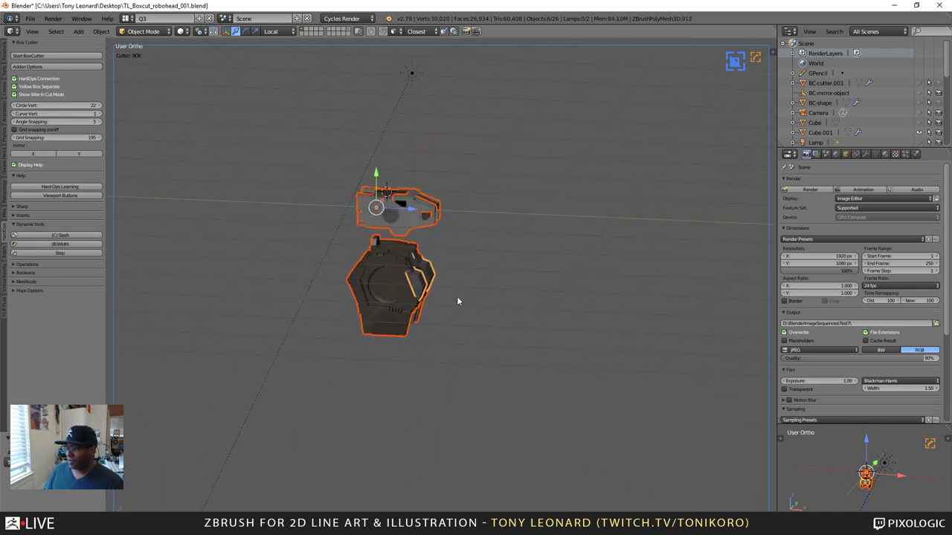
shift+right_click(400, 217)
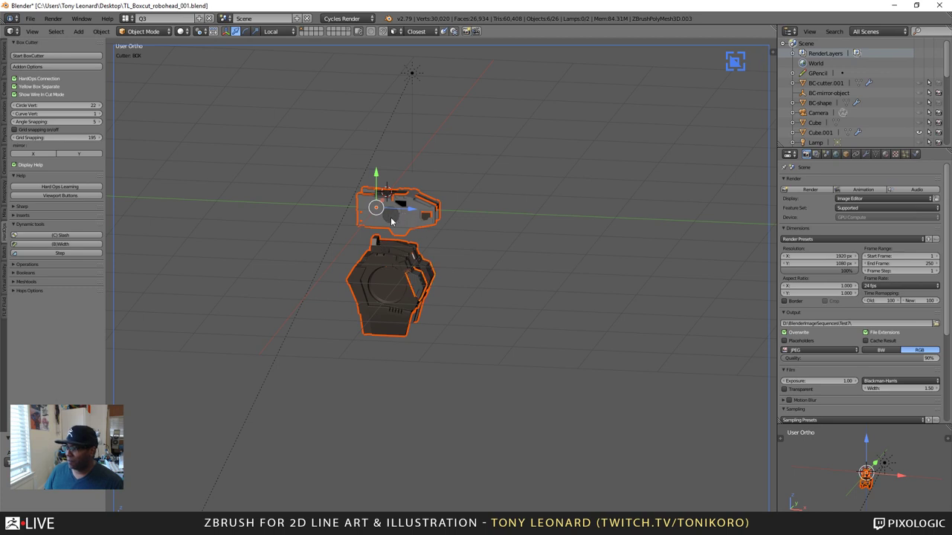
shift+right_click(391, 218)
shift+right_click(390, 218)
shift+right_click(390, 218)
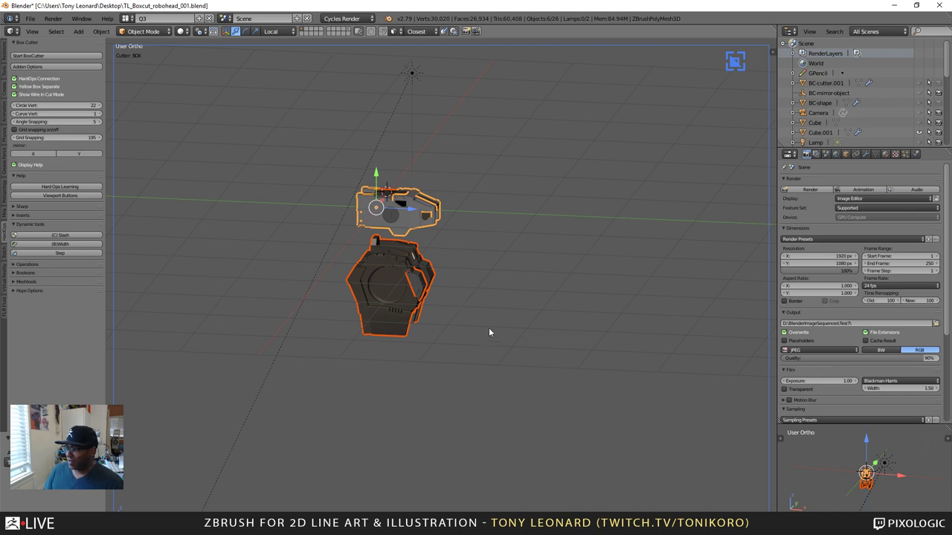
Step: Add the panel pieces inside the torso's lower legs to the selection
middle_drag(488, 332, 417, 348)
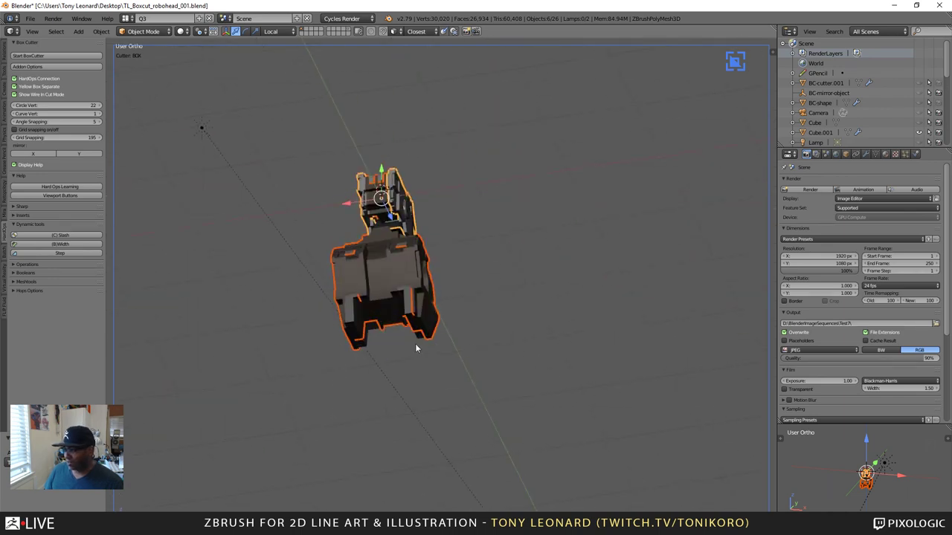
middle_drag(489, 380, 320, 313)
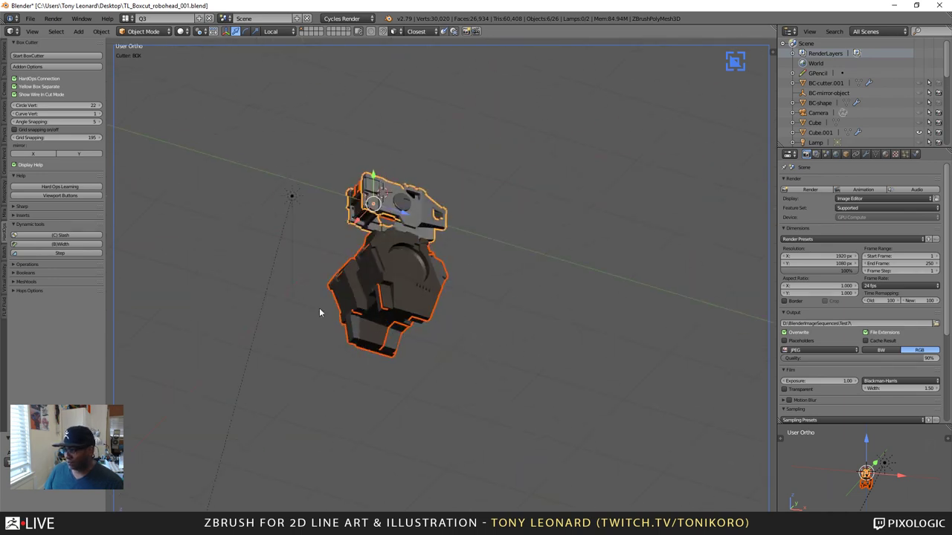
shift+right_click(358, 338)
shift+right_click(395, 342)
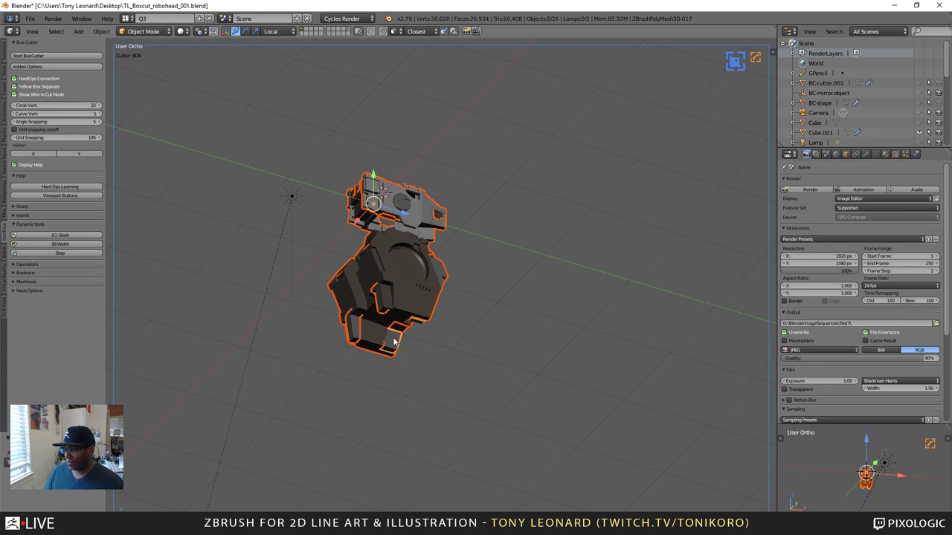
Step: Add the square inserts in the torso's back recesses to the selection of robot parts
middle_drag(393, 348, 397, 402)
scroll(421, 348, up, 10)
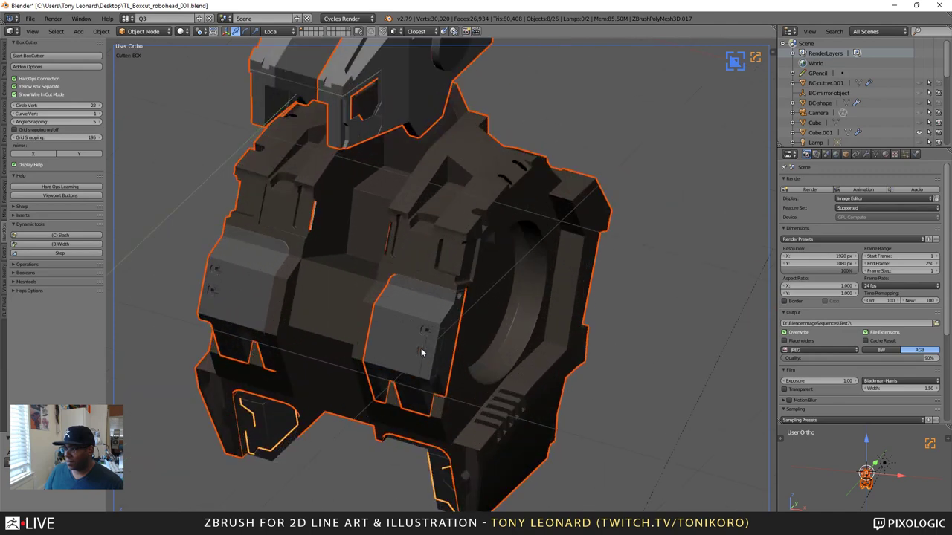
middle_drag(606, 353, 449, 348)
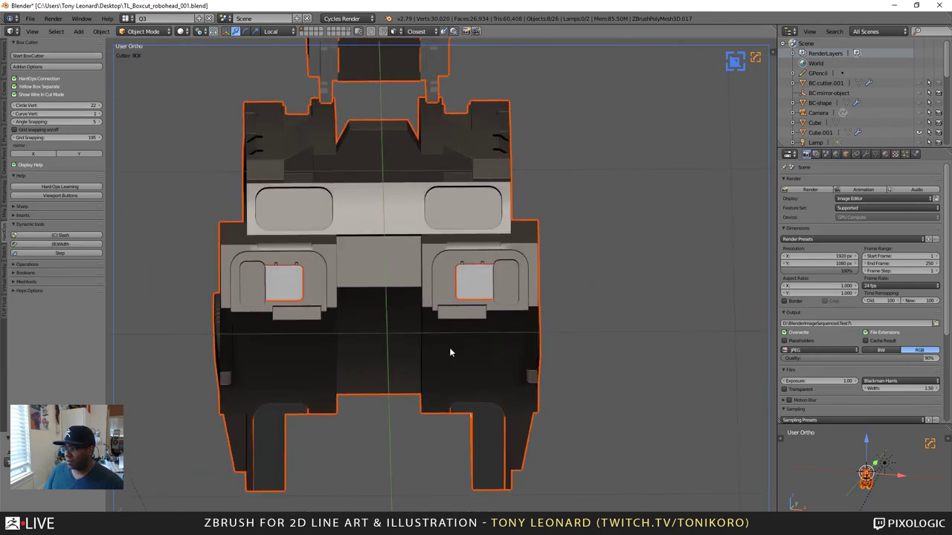
shift+right_click(281, 280)
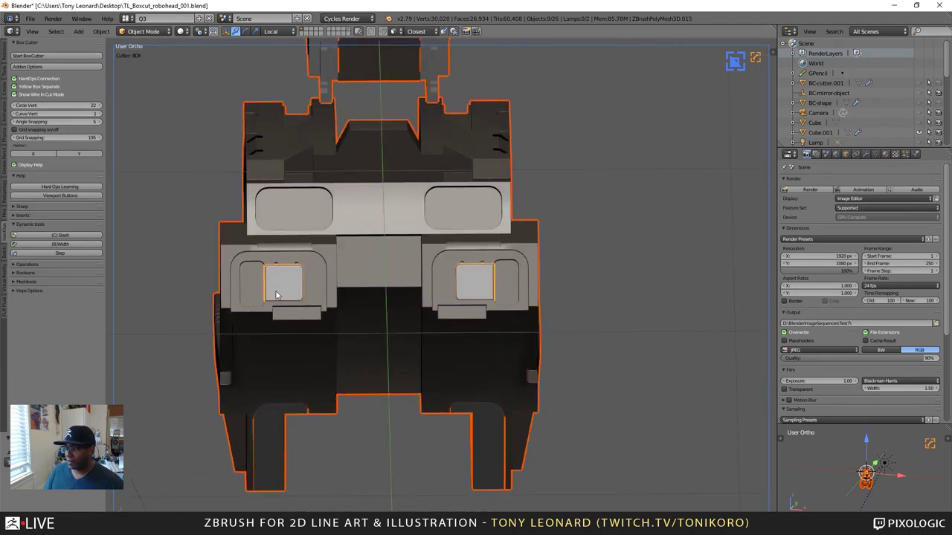
middle_drag(240, 206, 340, 302)
scroll(357, 316, down, 5)
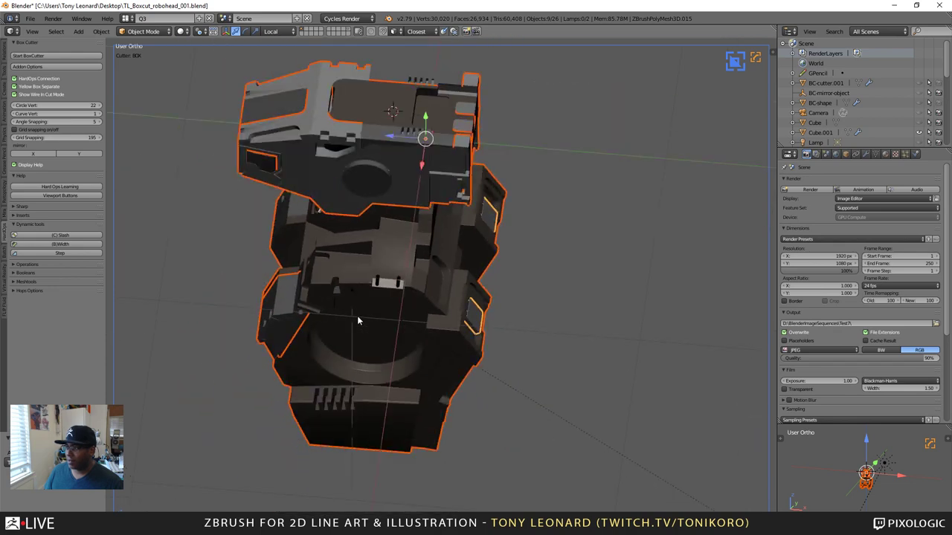
Step: Export the scene to the Desktop as a Wavefront OBJ file named TL_Boxcut_robohead_001.obj
click(30, 18)
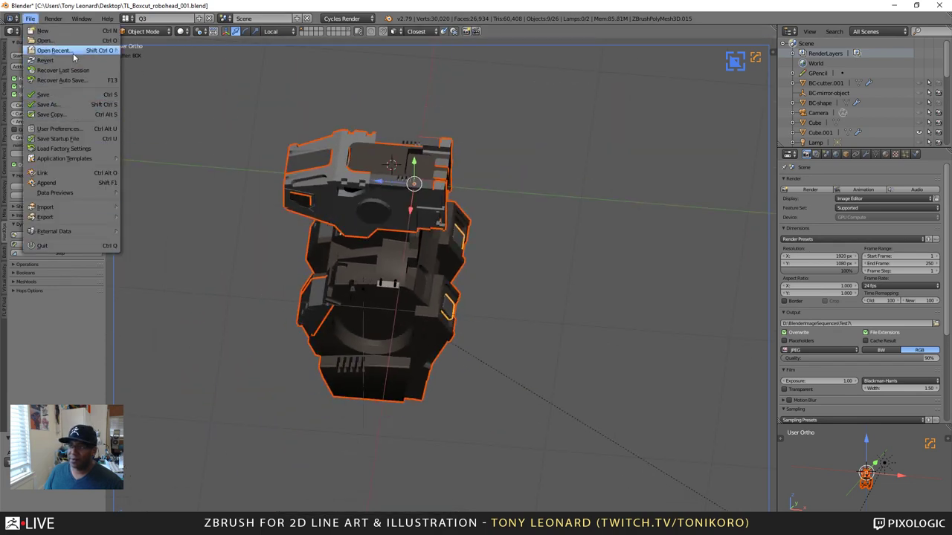
mouse_move(76, 53)
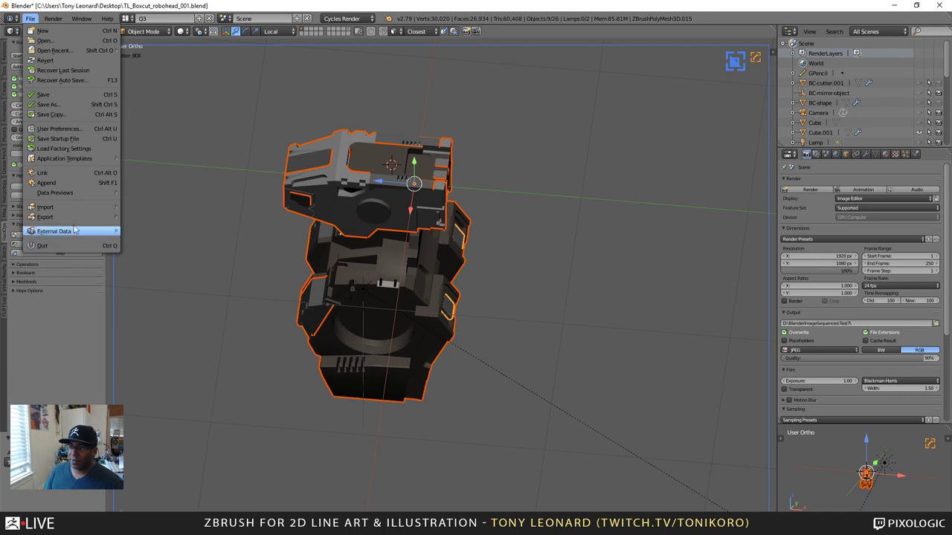
mouse_move(79, 217)
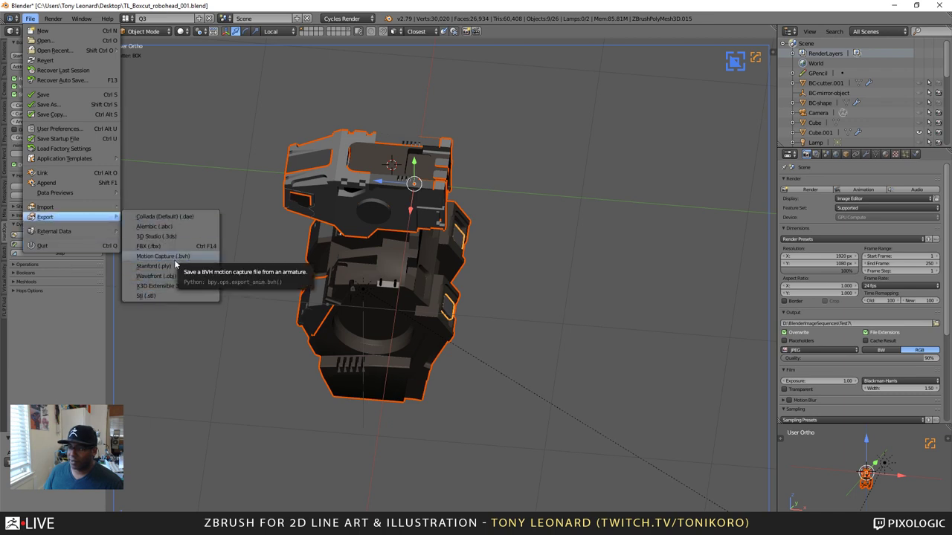
click(30, 18)
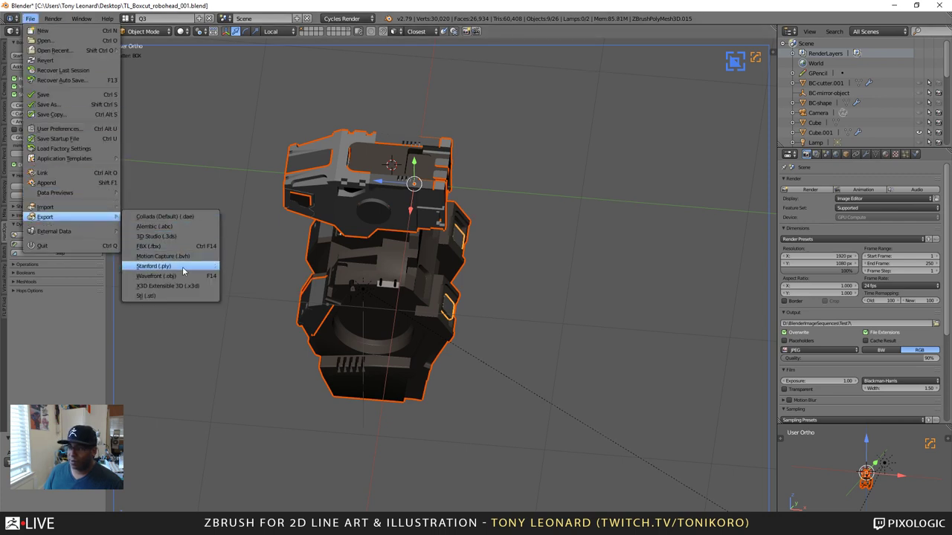
click(180, 276)
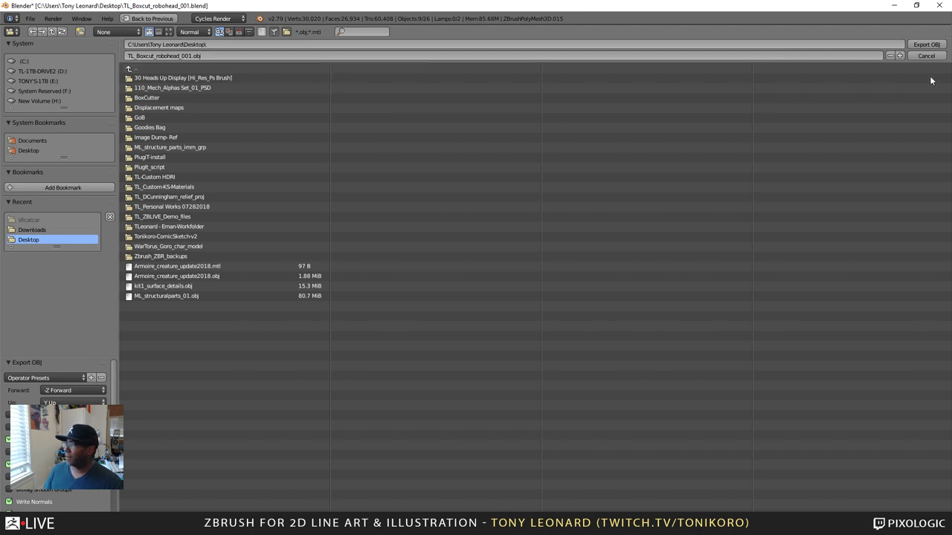
click(935, 46)
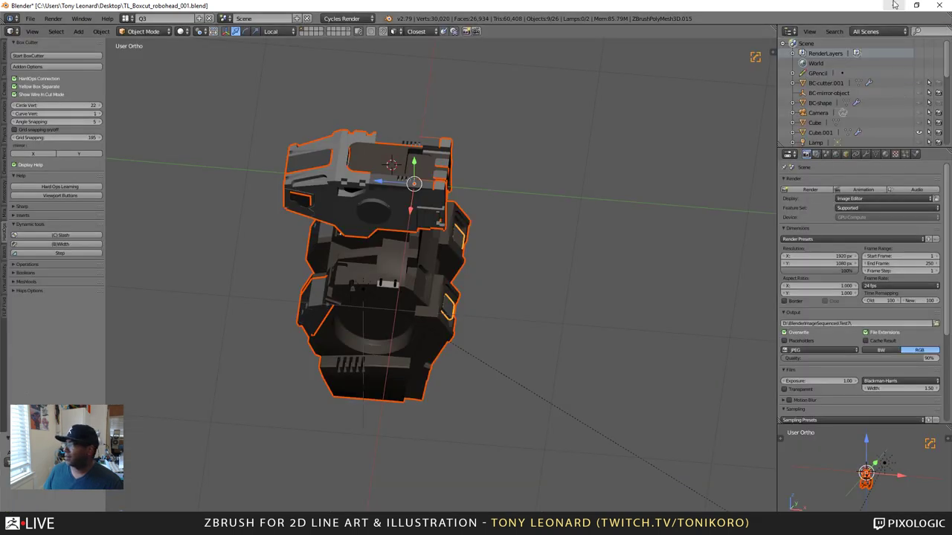
Step: Minimize Blender and ZBrush, and move the two exported TL_Boxcut_robohead_001 files to an empty area of the desktop
click(895, 4)
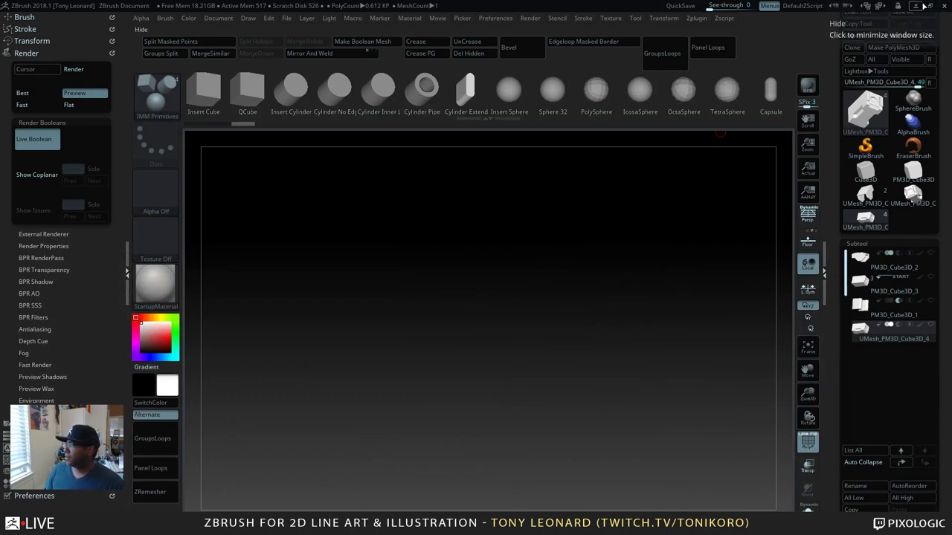
click(922, 5)
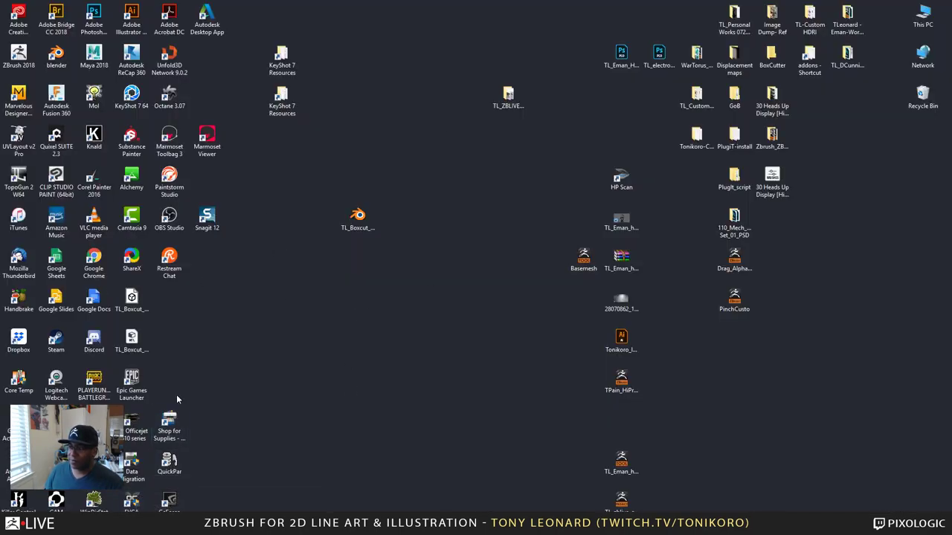
drag(131, 302, 320, 305)
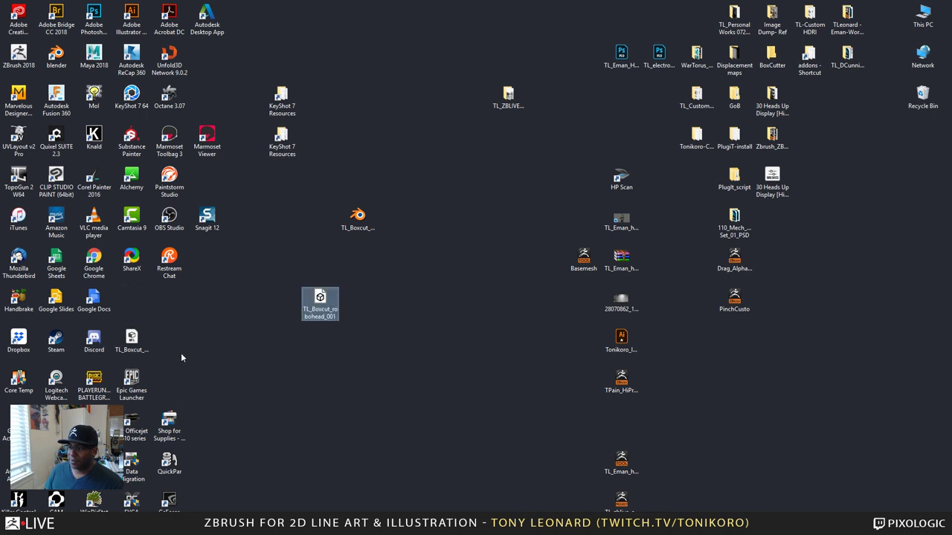
drag(139, 337, 328, 343)
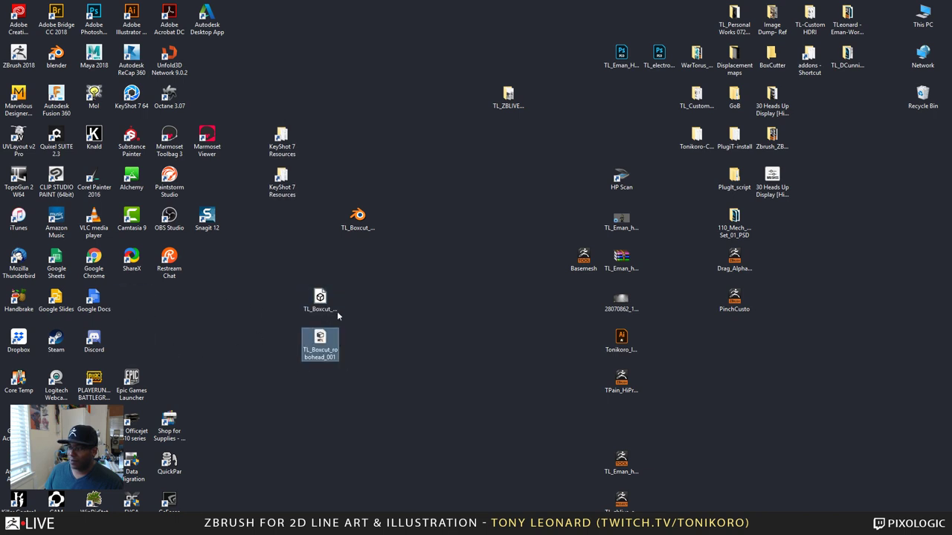
Step: Launch Marmoset Toolbag 3 and import the exported TL_Boxcut_robohead_001 OBJ file into its scene
double_click(168, 141)
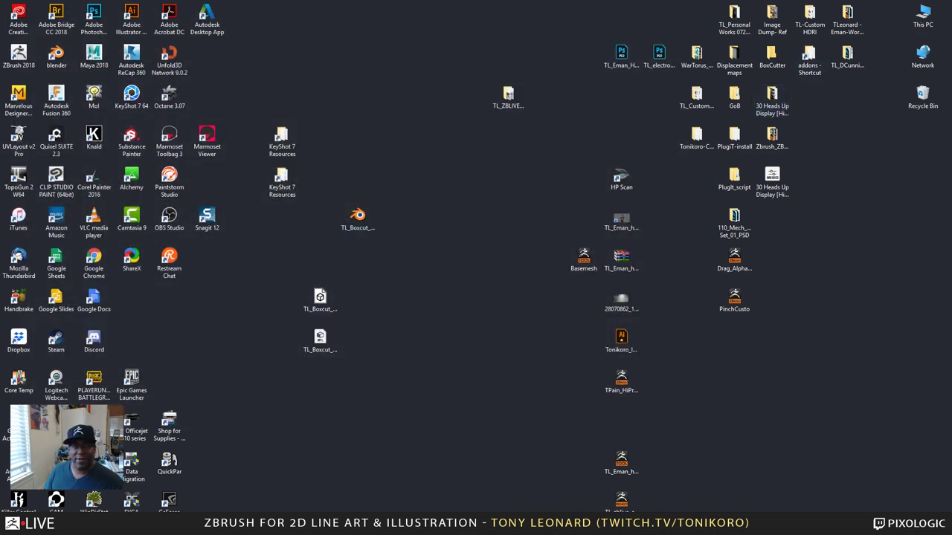
drag(320, 302, 352, 375)
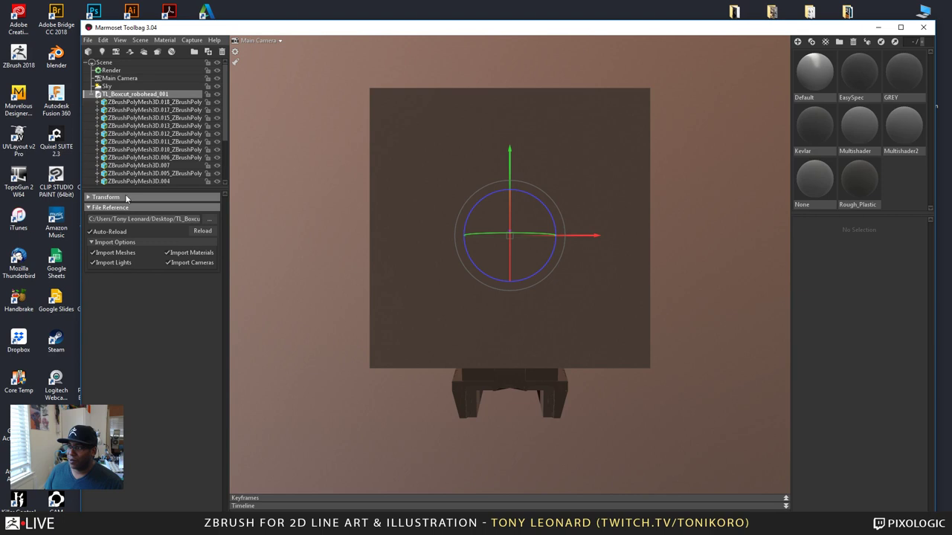
Step: Hide the large Cube mesh that covers the robot's head
click(418, 174)
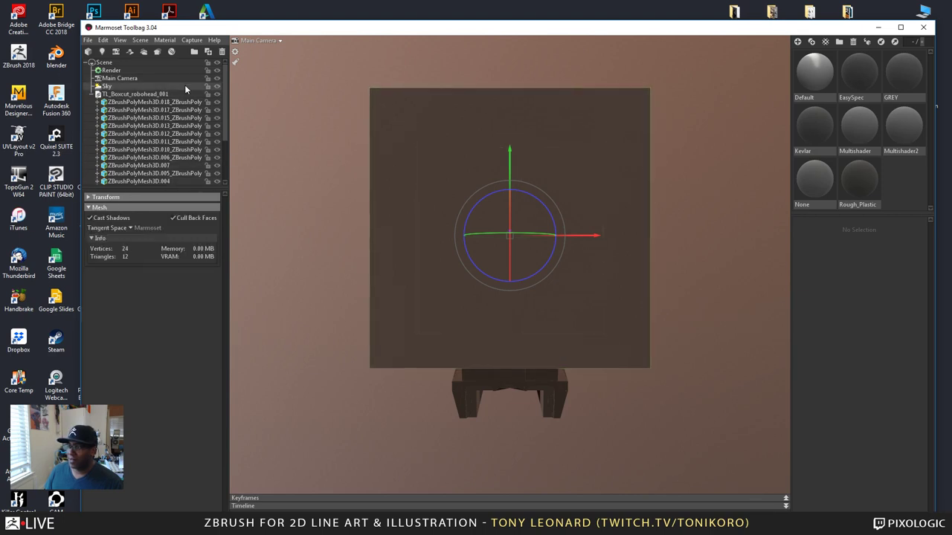
scroll(223, 126, down, 3)
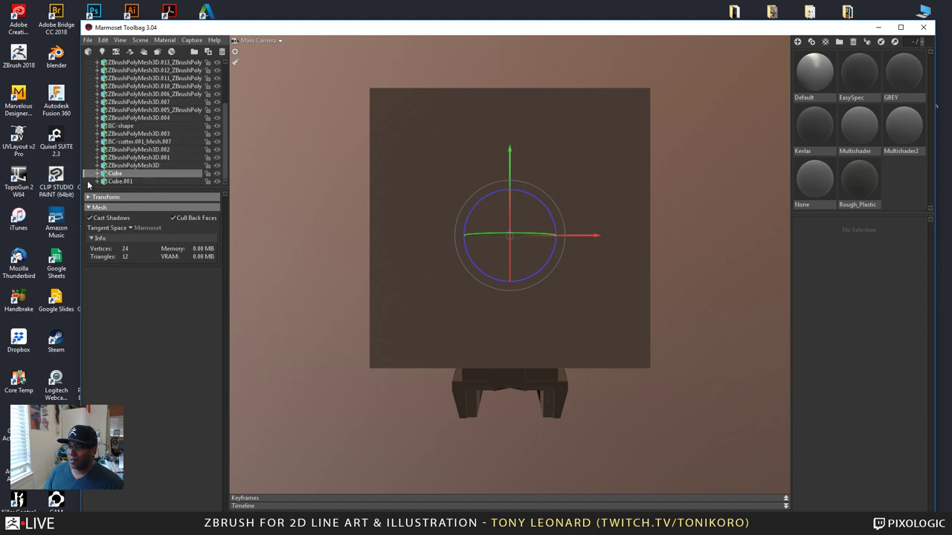
click(97, 174)
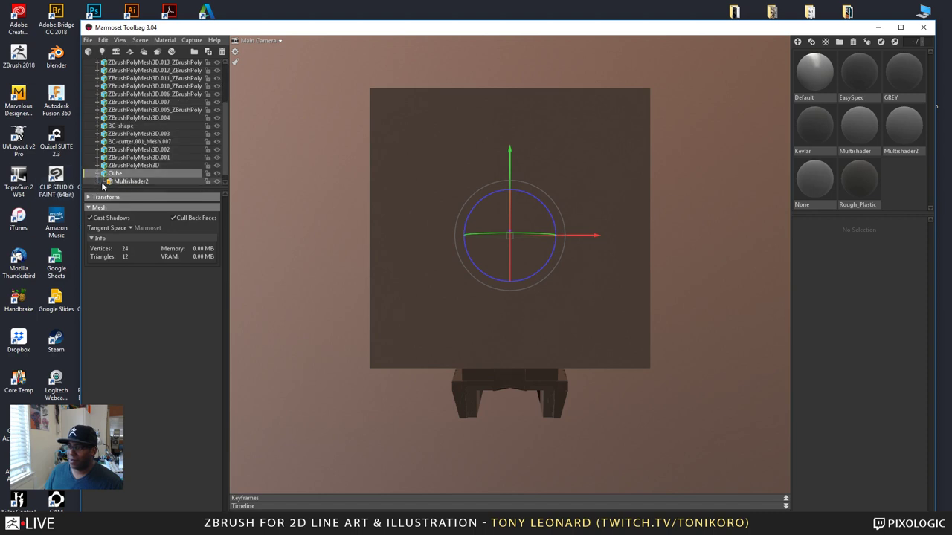
click(218, 174)
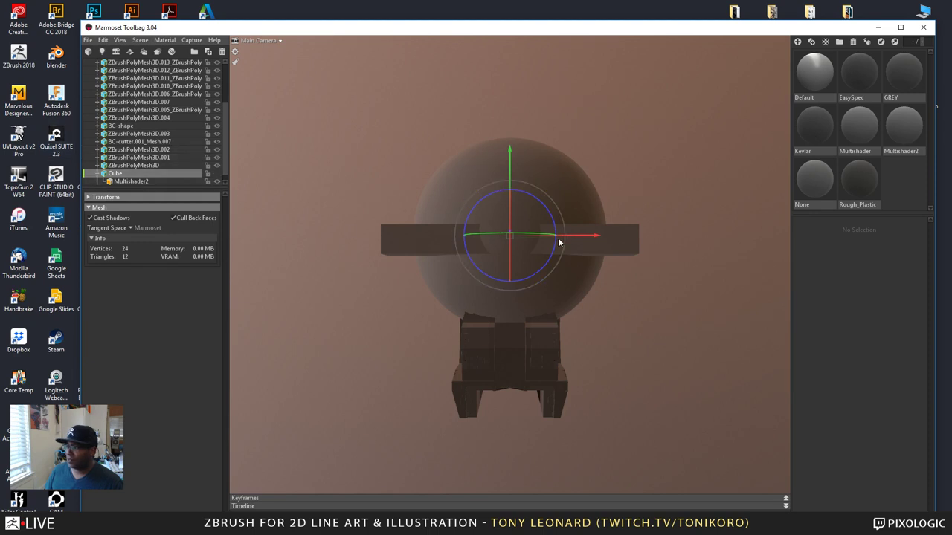
Step: Hide the BC-cutter.001_Mesh.007 bars that extend across the sphere
click(635, 241)
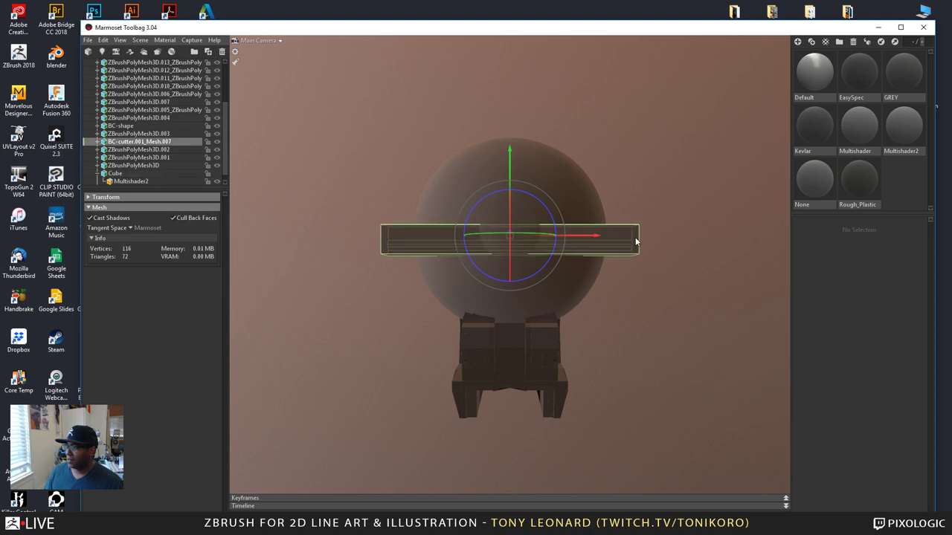
click(96, 145)
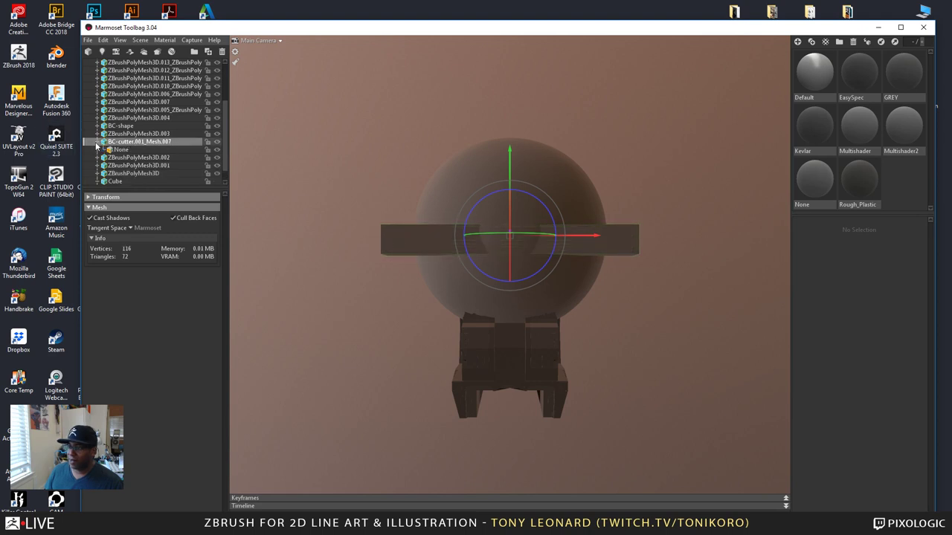
click(217, 142)
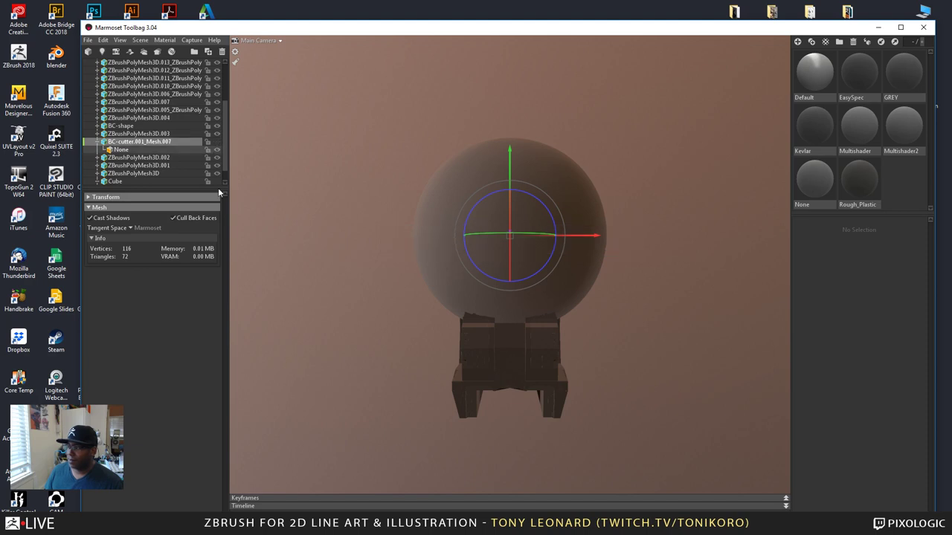
Step: Hide the Cube.001 sphere that encloses the robot's head
click(440, 195)
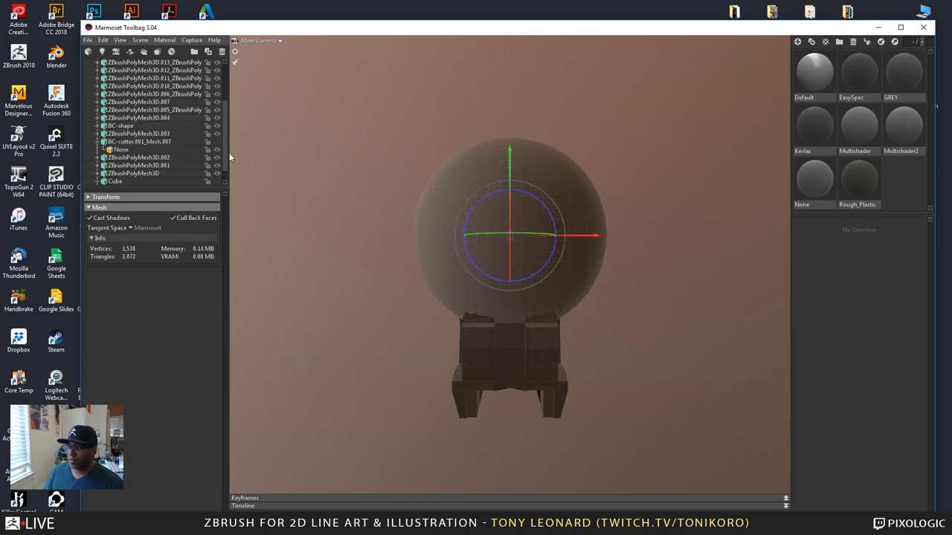
drag(225, 149, 220, 186)
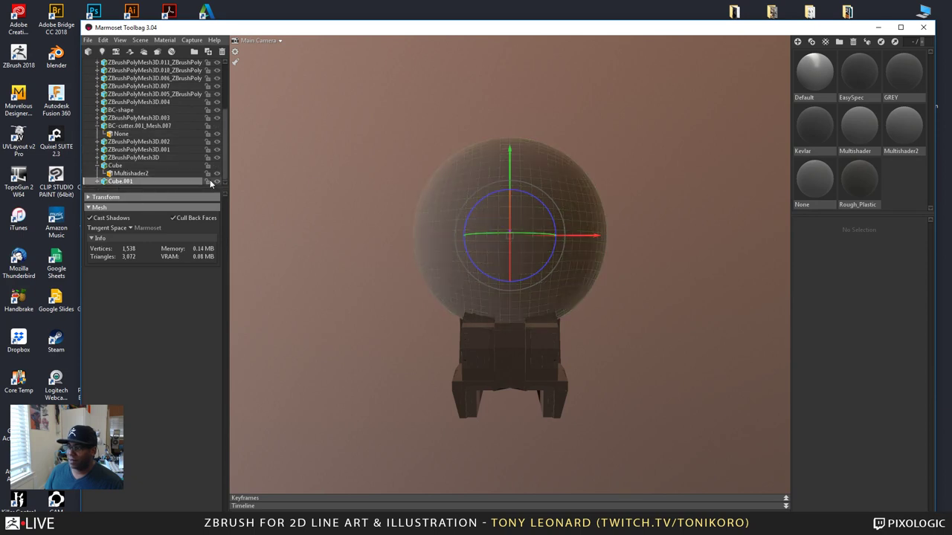
click(216, 182)
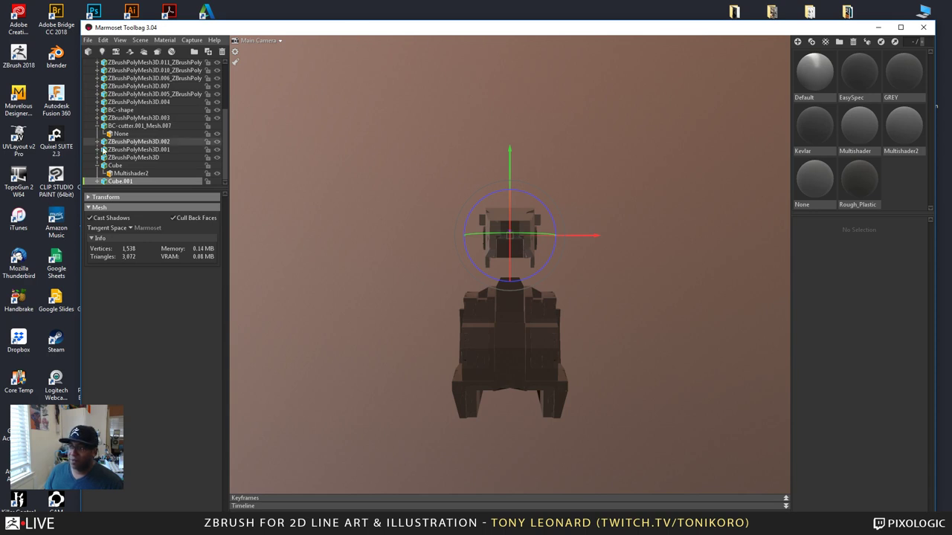
Step: Change the scene's sky lighting to the Castle Sunset preset
scroll(137, 96, up, 3)
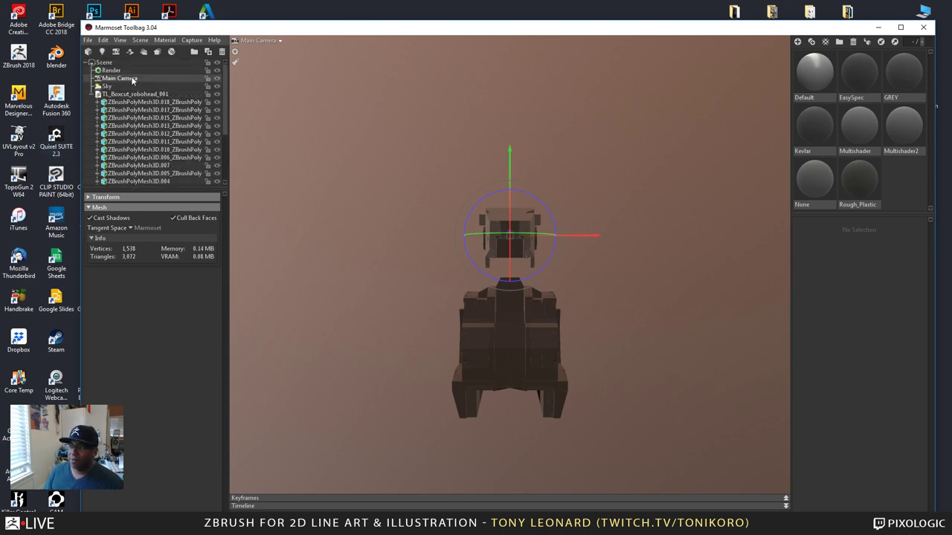
click(140, 70)
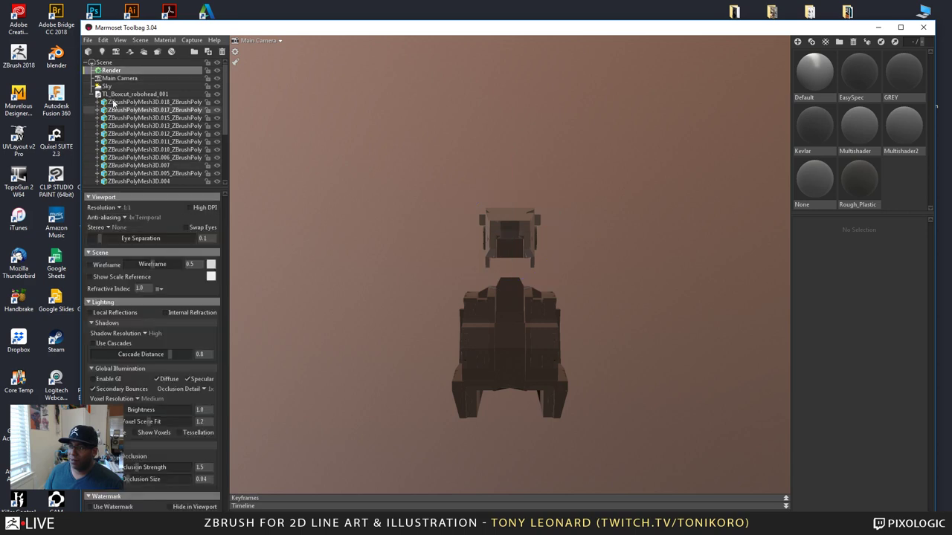
click(138, 87)
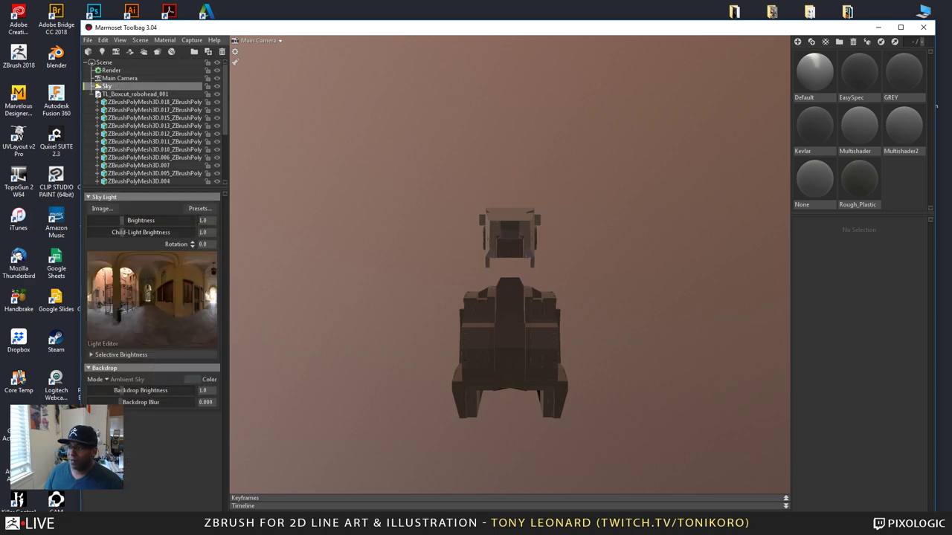
click(199, 208)
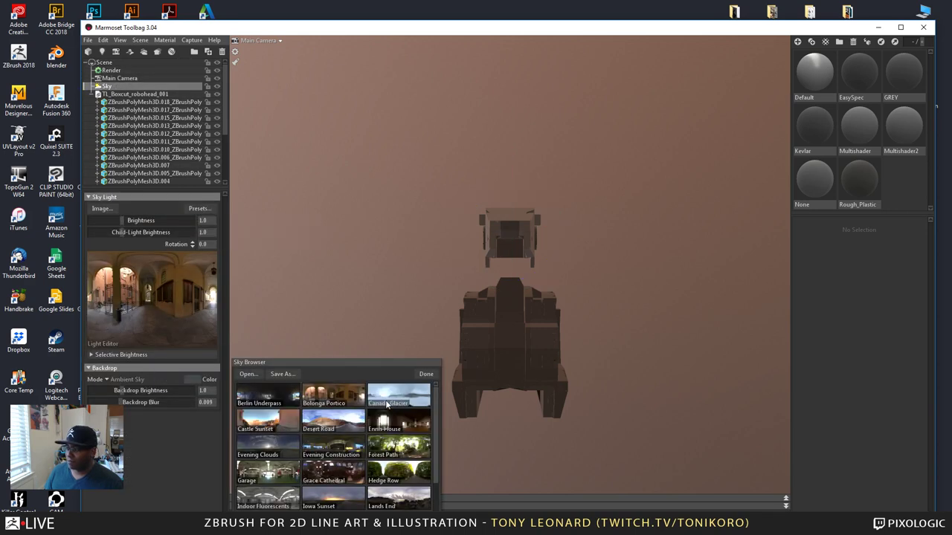
click(260, 422)
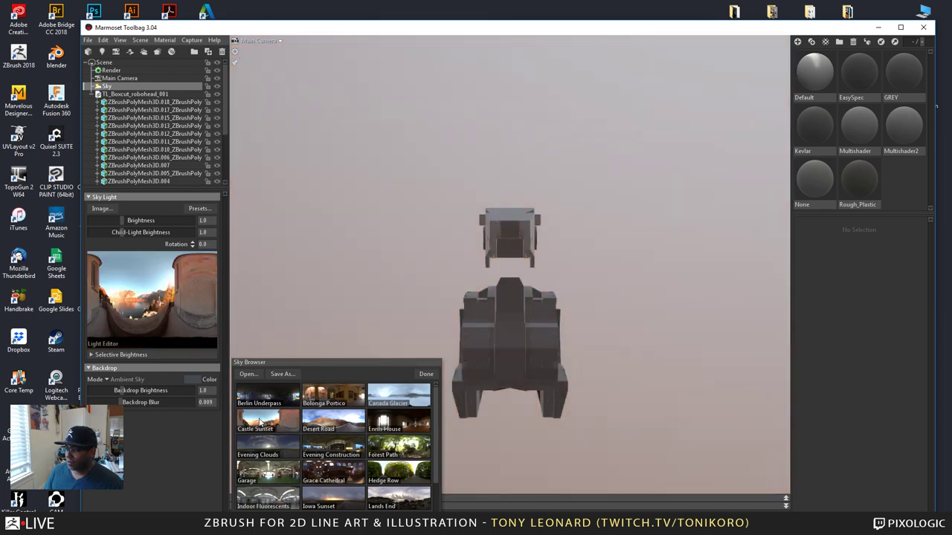
click(426, 374)
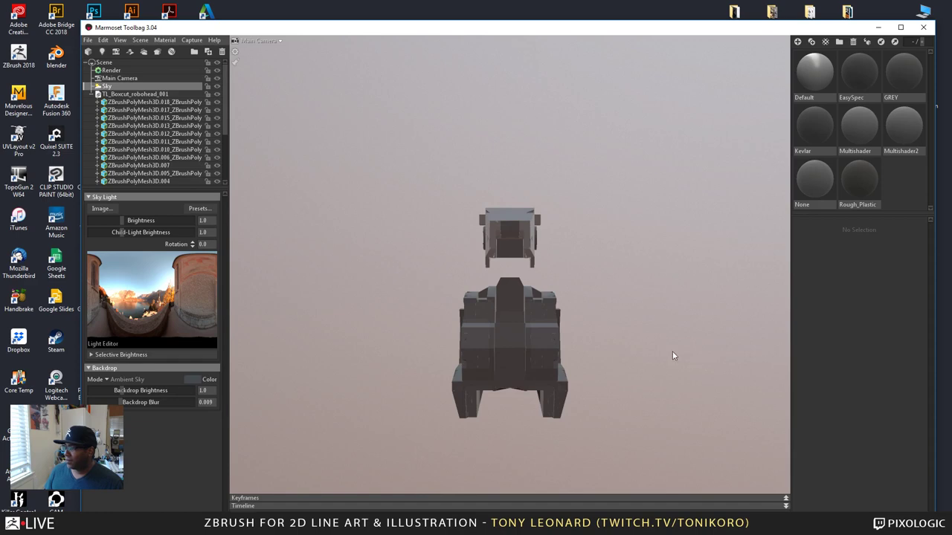
Step: Rotate the sky light to about -106 and examine the robot's head and torso from the side and back
shift+drag(673, 355, 571, 354)
drag(599, 321, 566, 289)
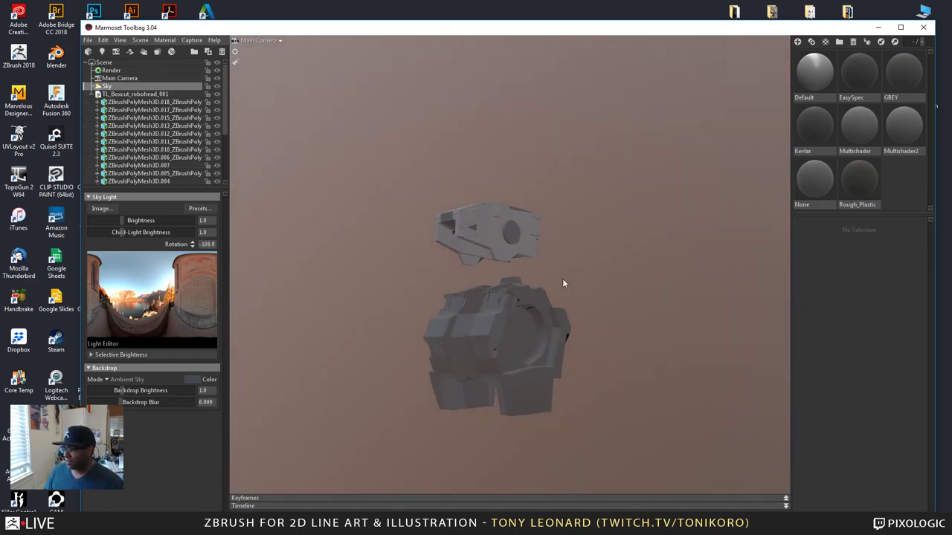
scroll(563, 284, up, 5)
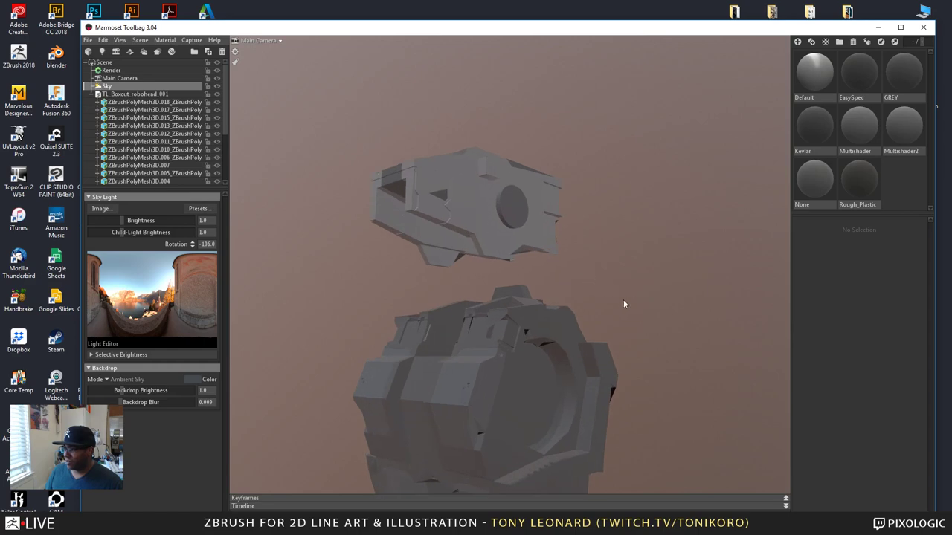
drag(662, 304, 501, 293)
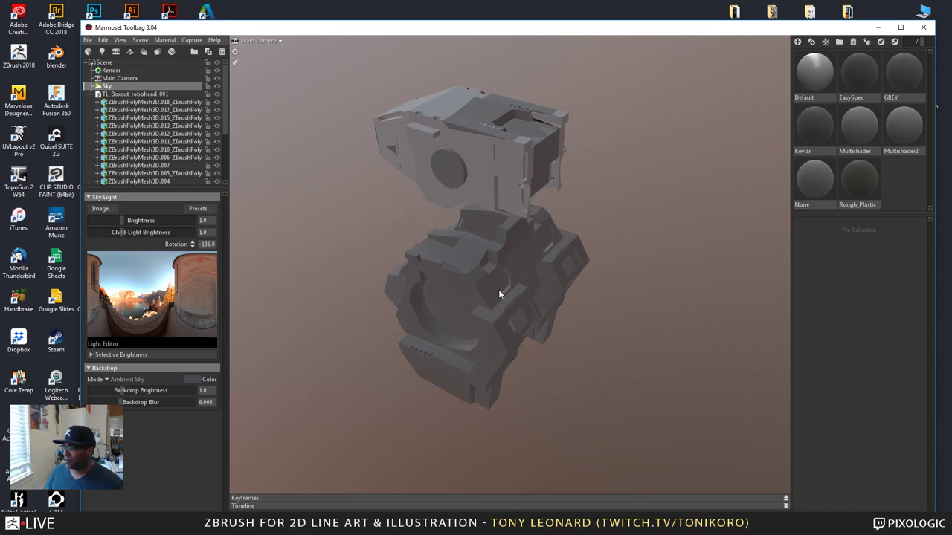
Step: Select the robot's torso mesh and inspect its circular side recess and the underside of the head up close
click(503, 329)
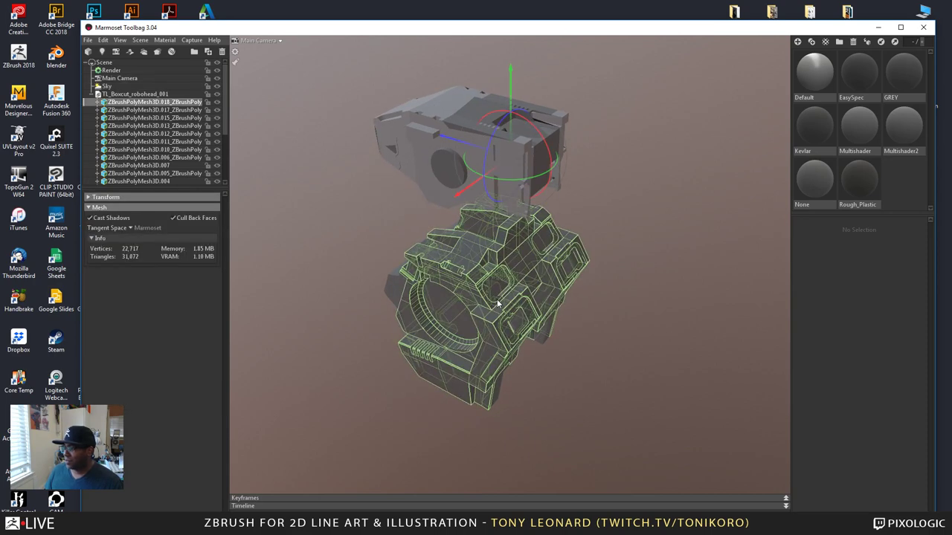
right_drag(424, 290, 430, 305)
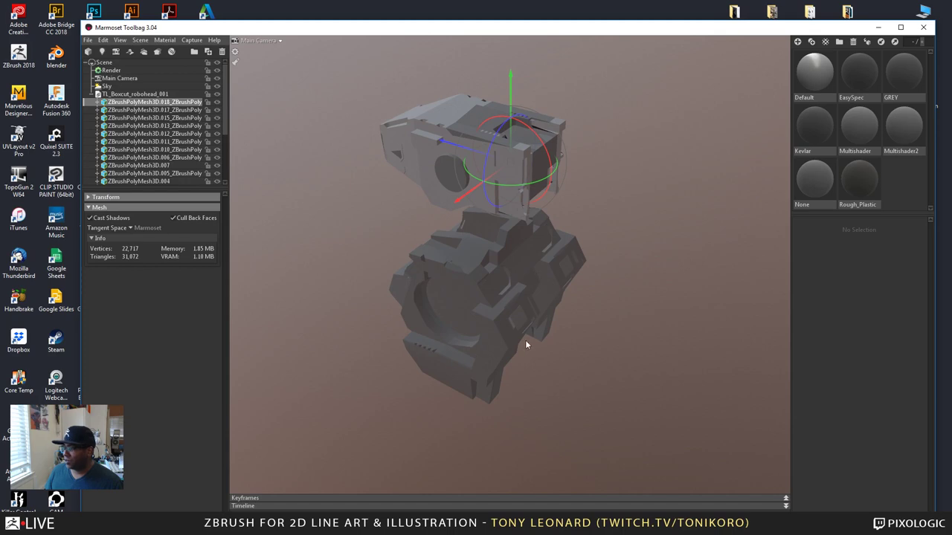
drag(525, 343, 471, 266)
drag(477, 304, 494, 324)
scroll(494, 324, up, 5)
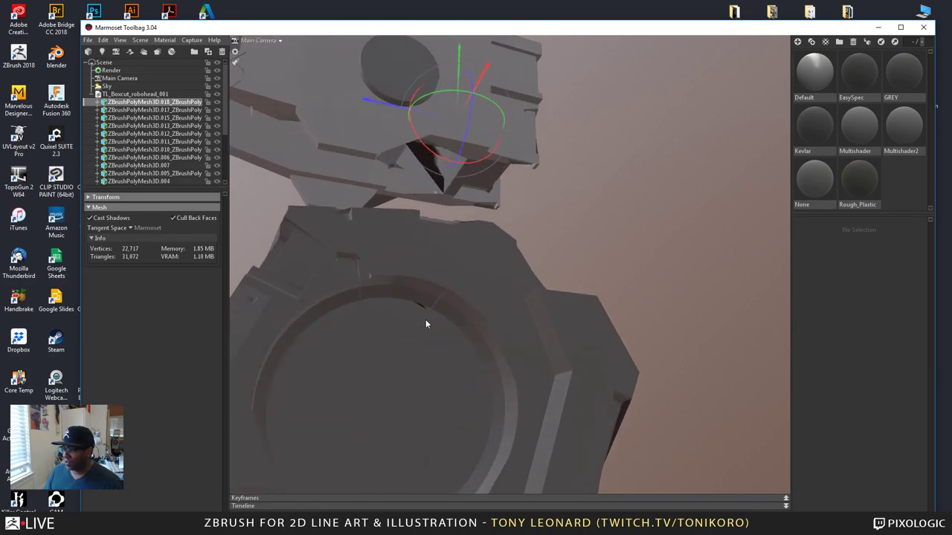
scroll(435, 326, down, 6)
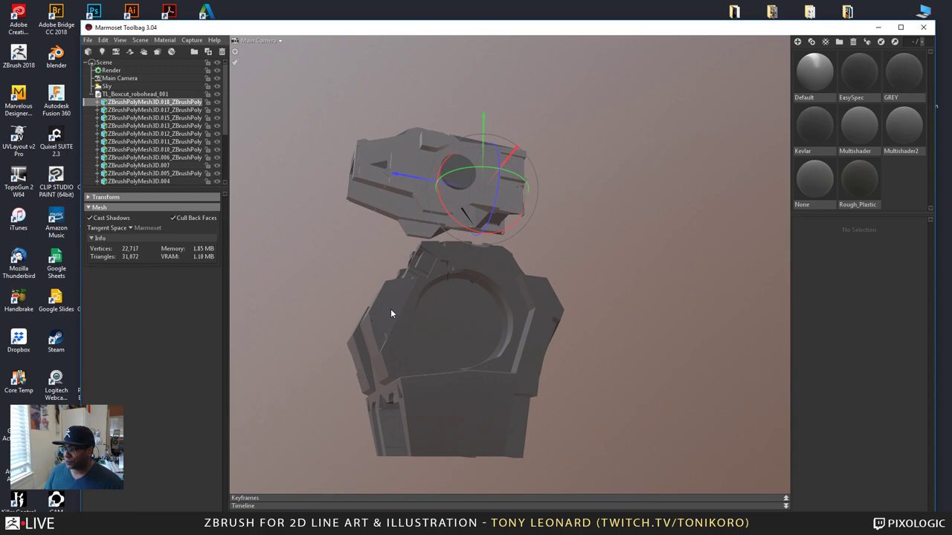
drag(391, 313, 497, 279)
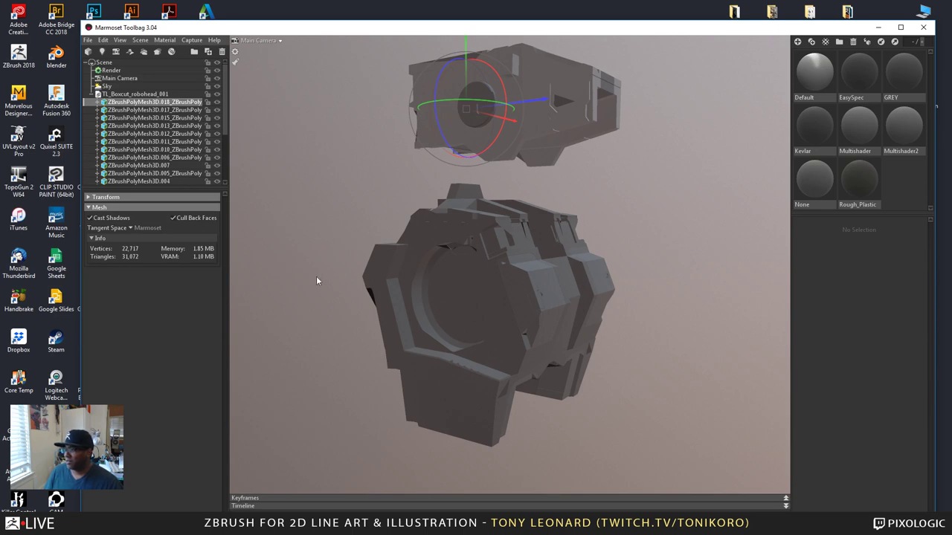
Step: Examine the whole robot head and torso under the sky lighting from the front, back, sides, above and below
drag(641, 284, 425, 334)
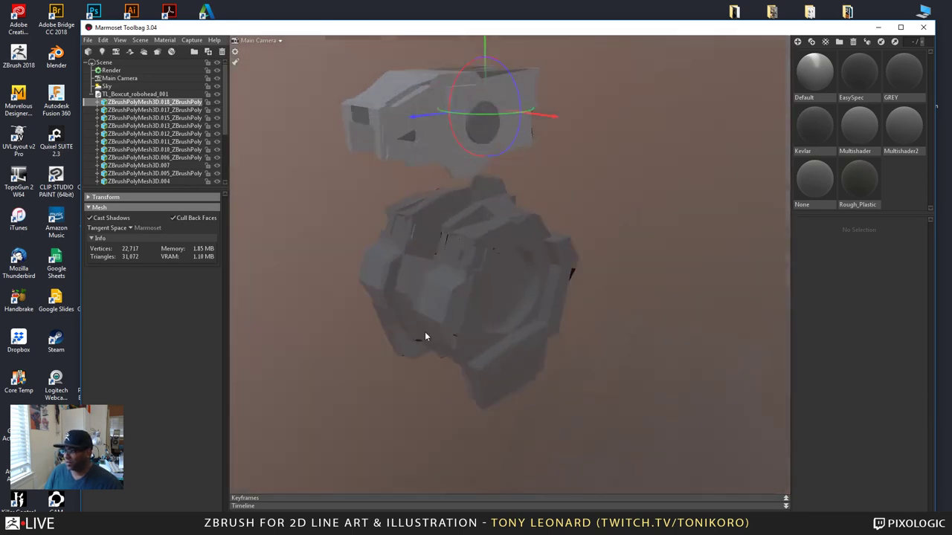
drag(363, 283, 663, 302)
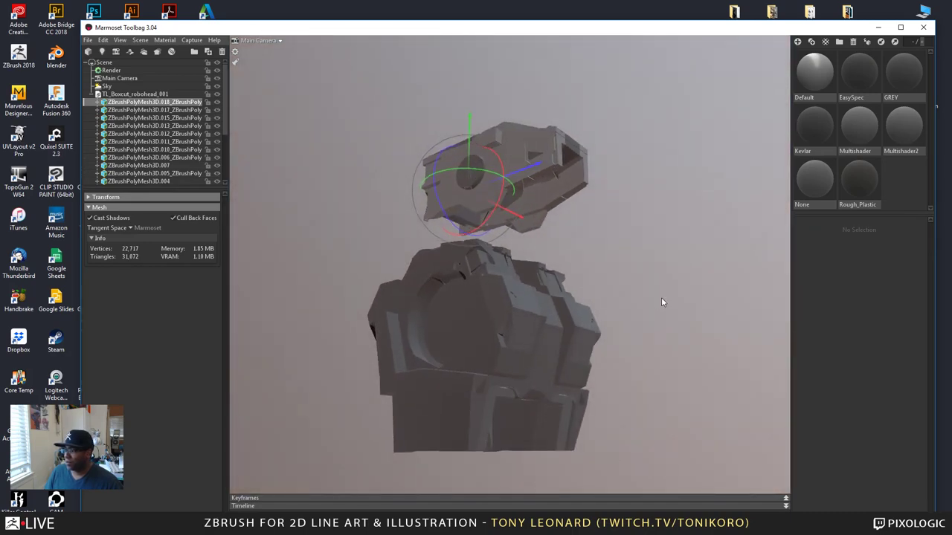
drag(684, 239, 642, 296)
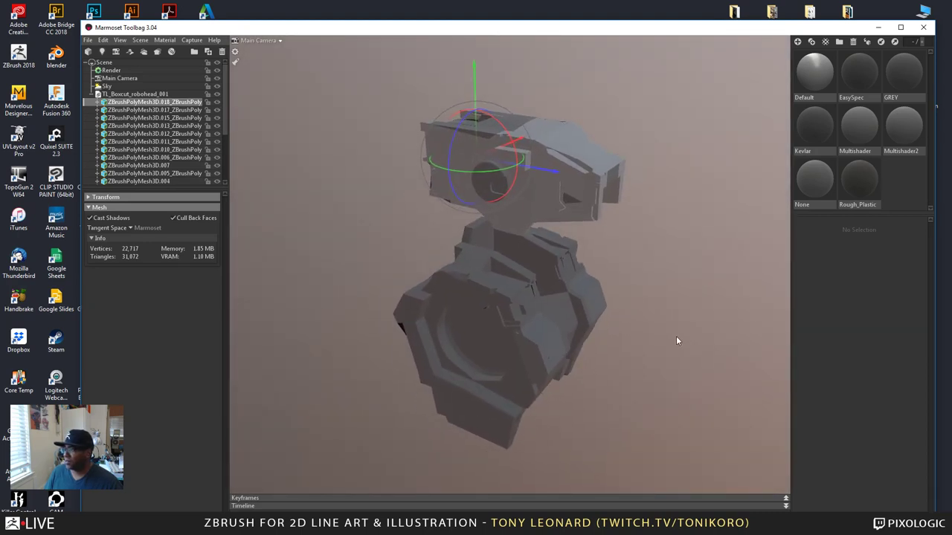
drag(630, 362, 610, 309)
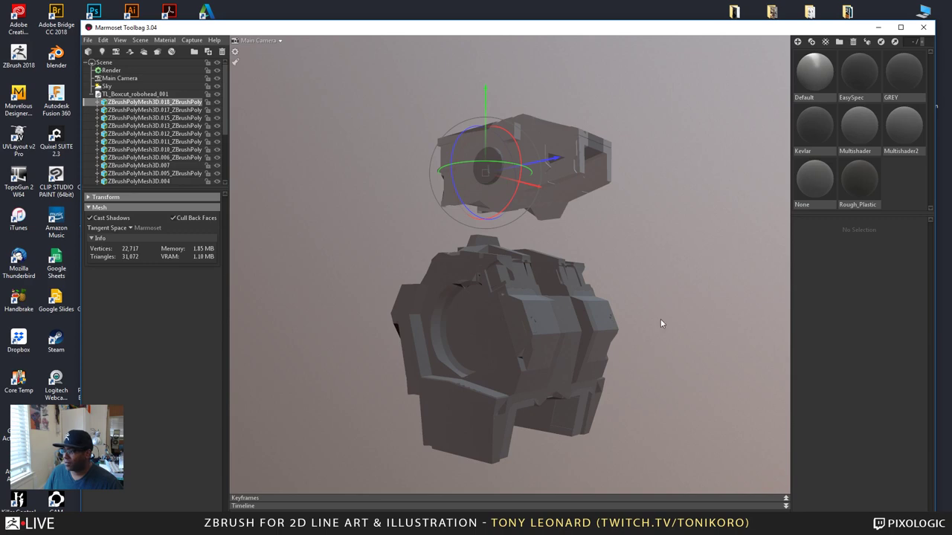
drag(661, 323, 504, 298)
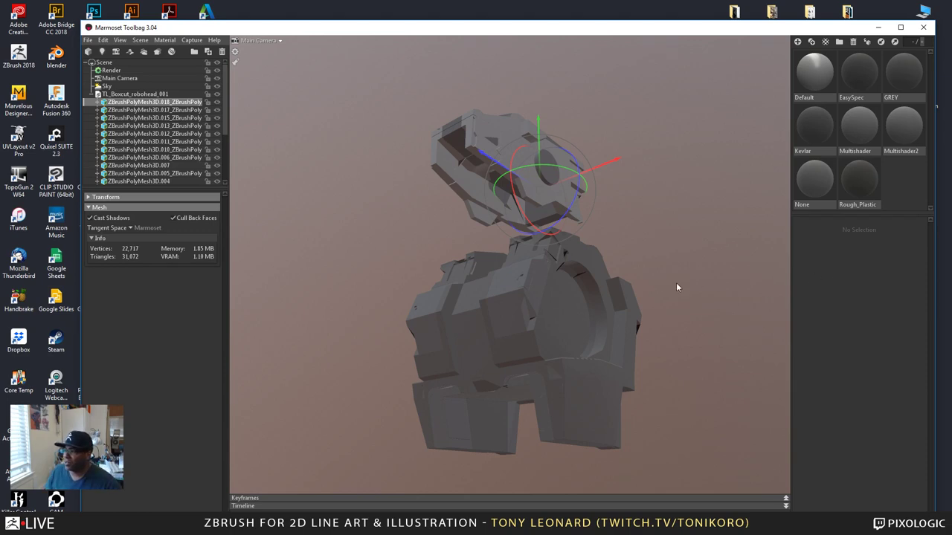
drag(614, 345, 483, 411)
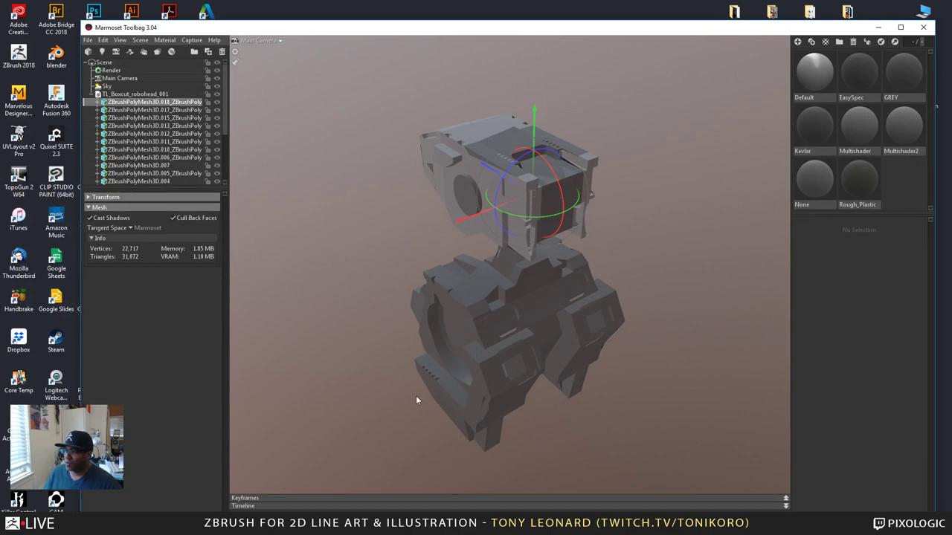
drag(416, 400, 438, 316)
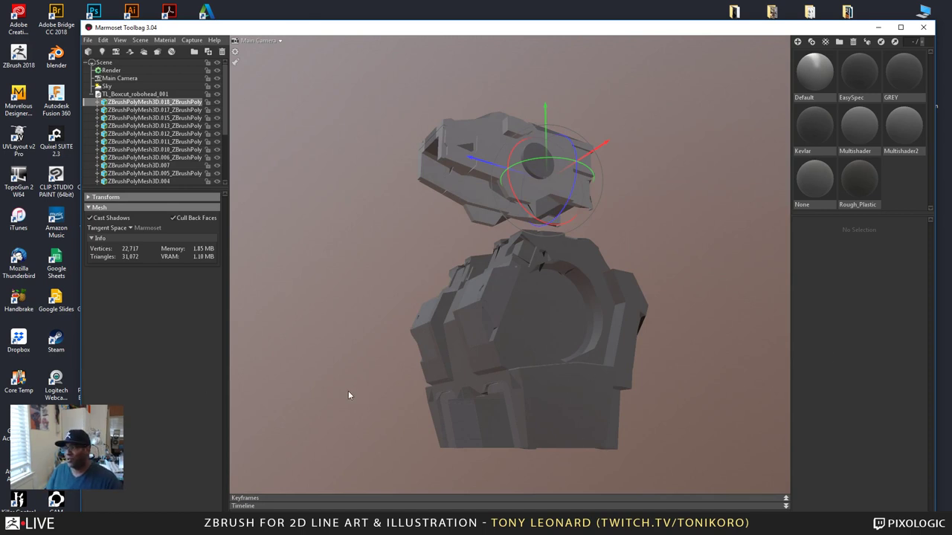
drag(431, 334, 563, 384)
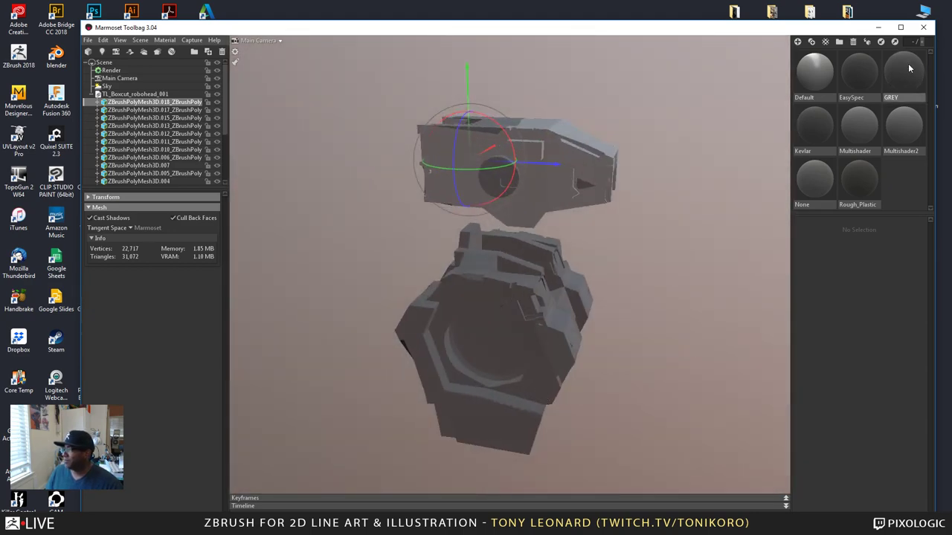
Step: Minimize Marmoset Toolbag and switch to ZBrush
click(878, 27)
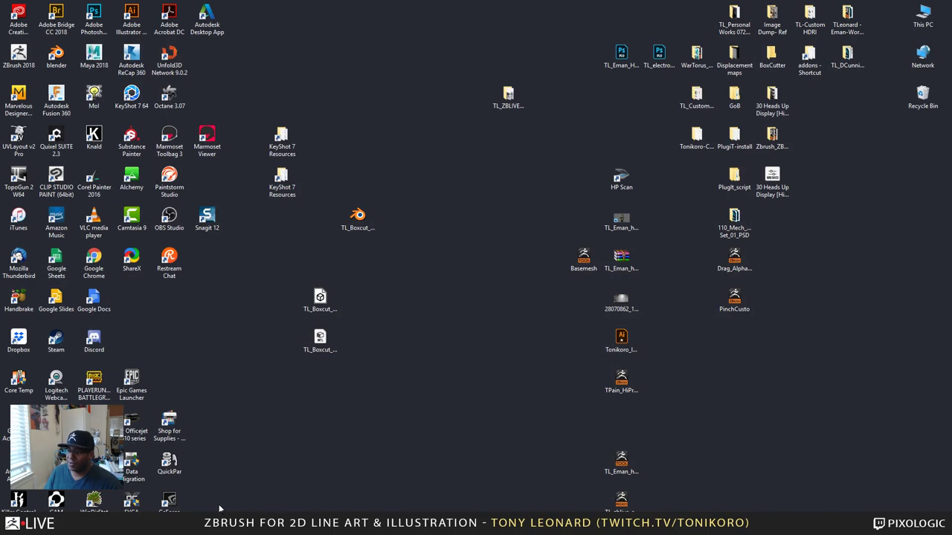
key(alt+Tab)
key(alt+Tab)
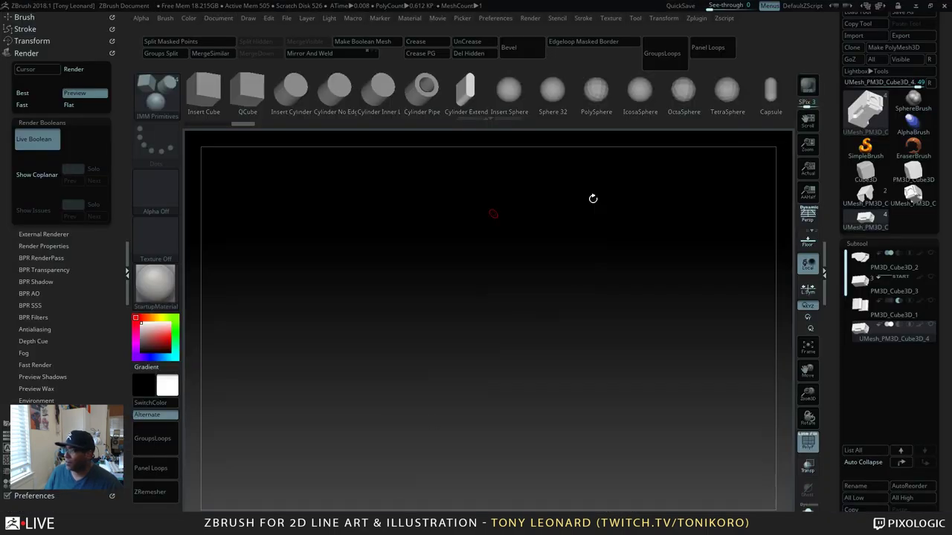
Step: Append a PolyMesh3D star to the current tool's subtools and make it the active subtool
scroll(835, 147, up, 1)
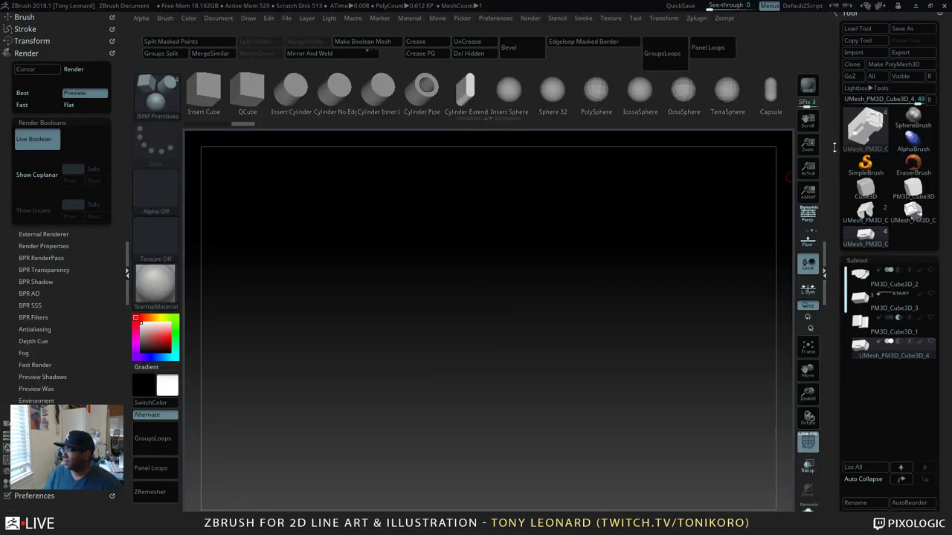
scroll(835, 147, down, 4)
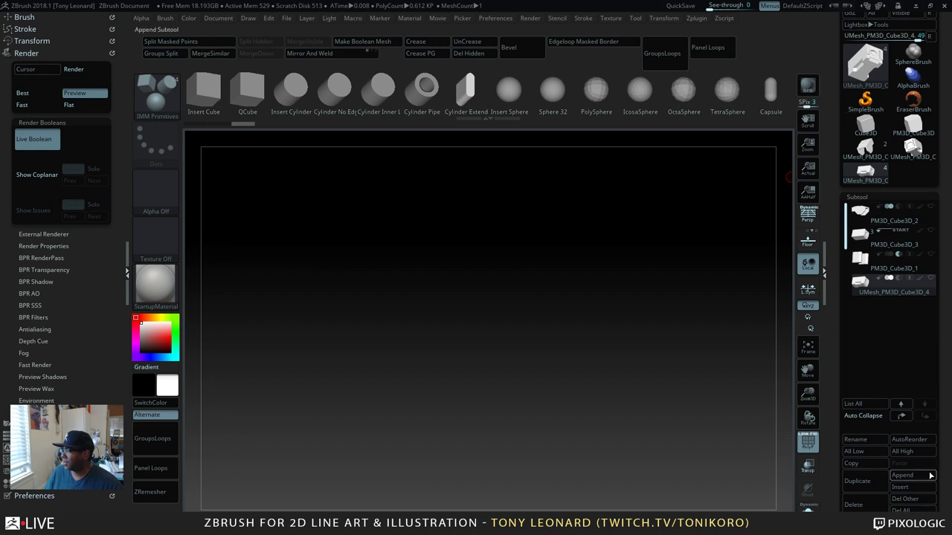
click(911, 476)
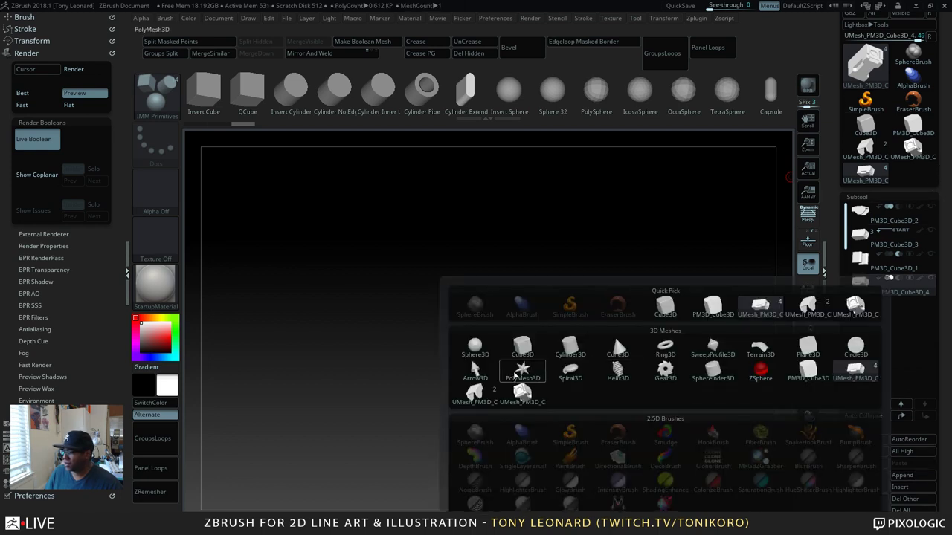
click(515, 376)
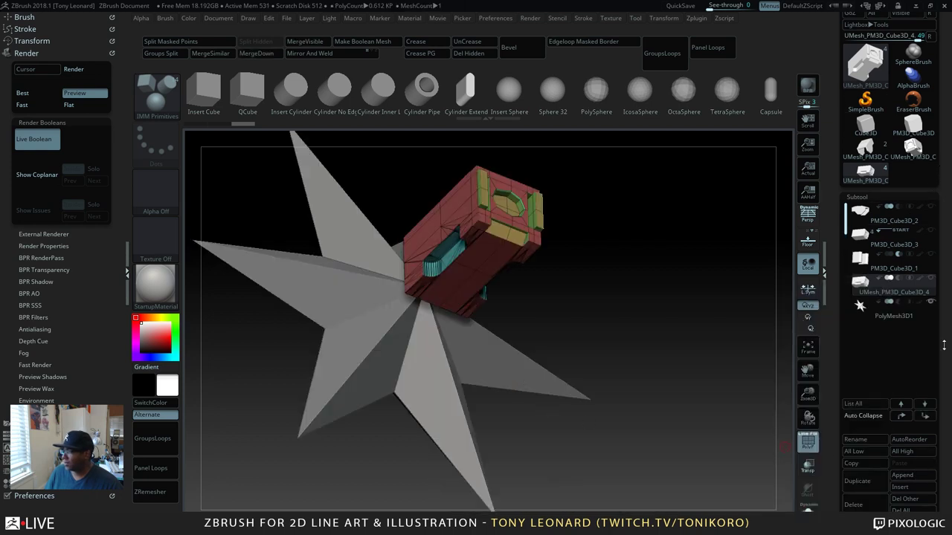
click(889, 318)
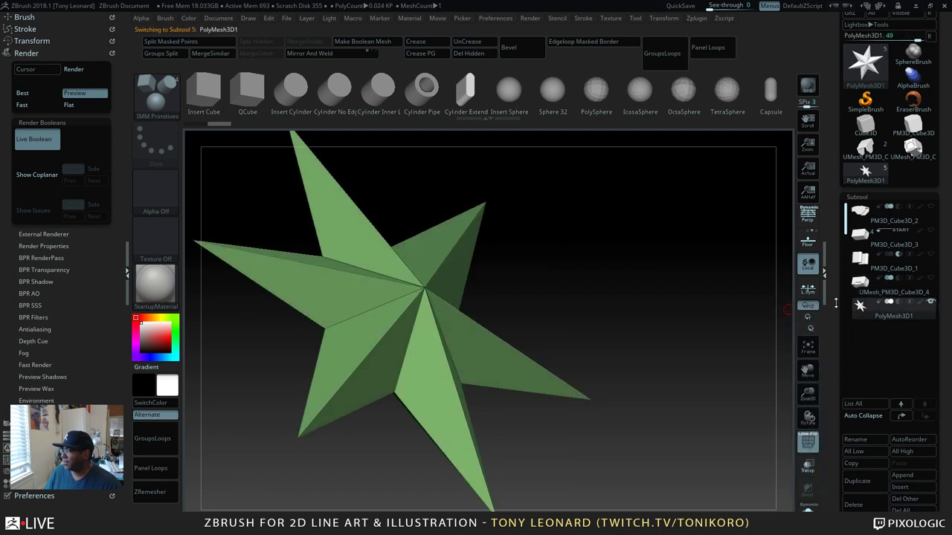
Step: Try to import a 3D mesh file into the appended star subtool
drag(836, 52, 821, 185)
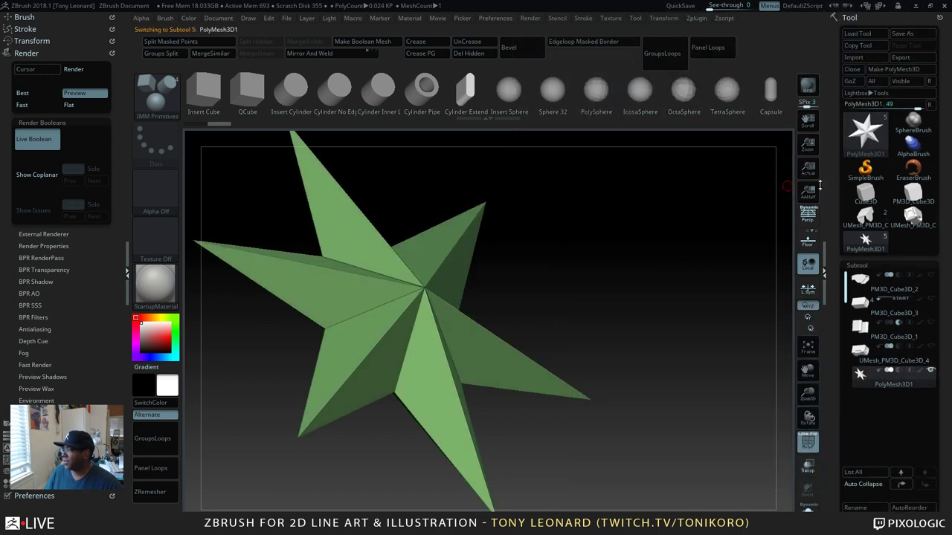
click(856, 57)
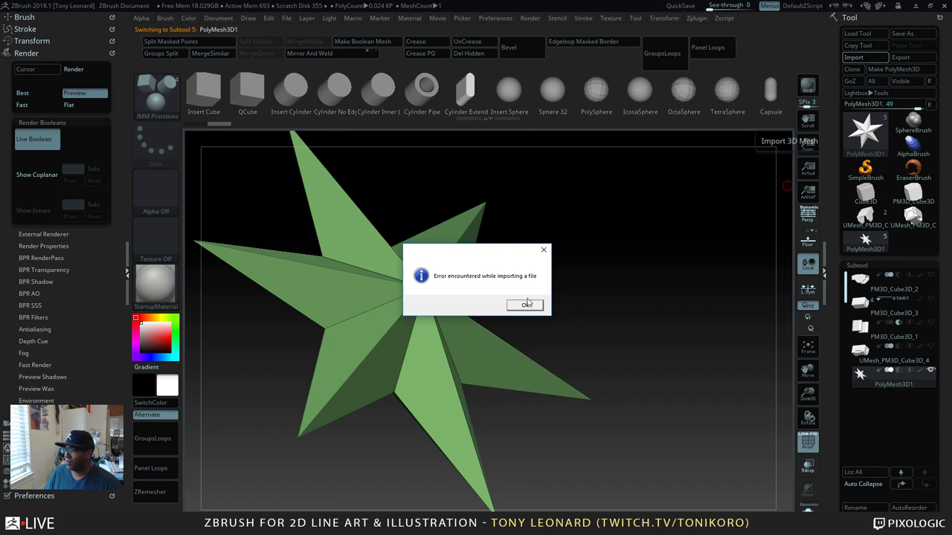
click(526, 304)
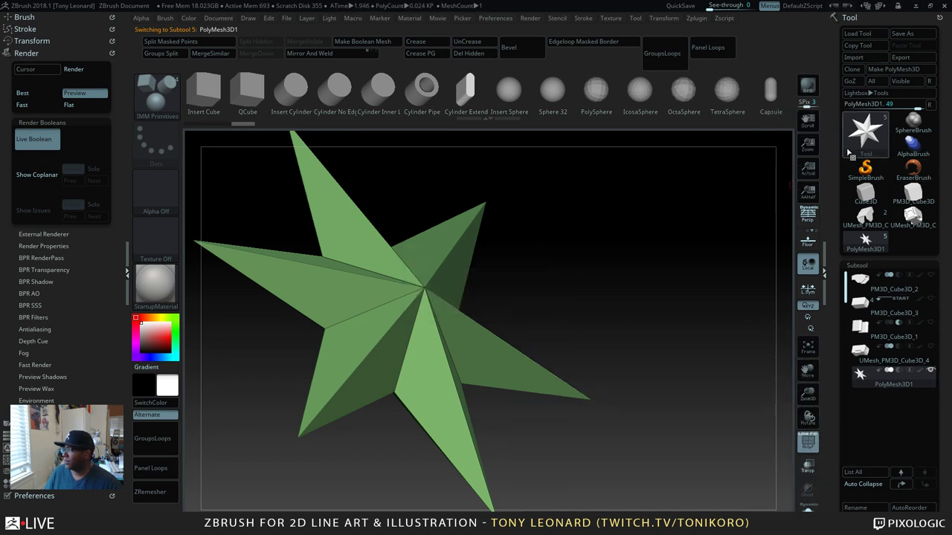
Step: Import TL_Boxcut_robohead_001 into a new PolyMesh3D tool, splitting its polygons into quads and triangles and removing unused vertices
mouse_move(850, 152)
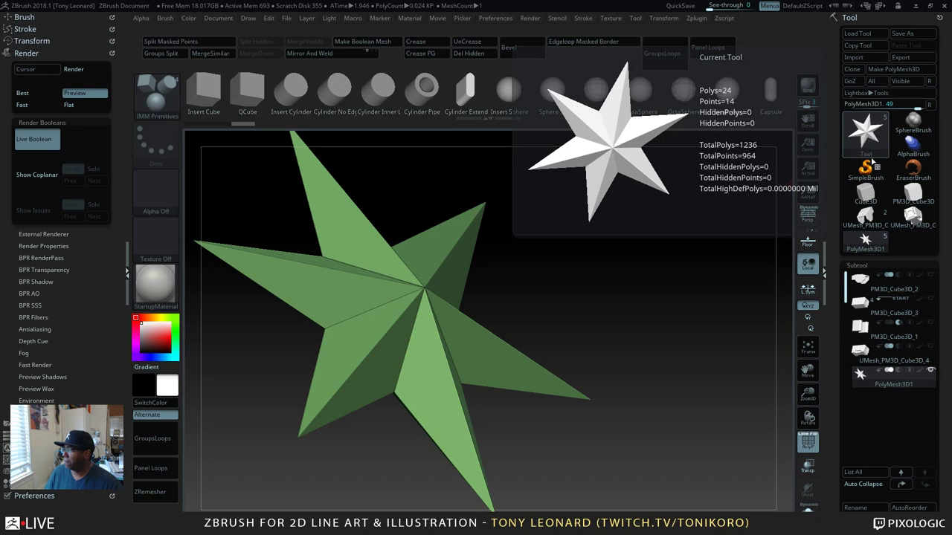
click(865, 132)
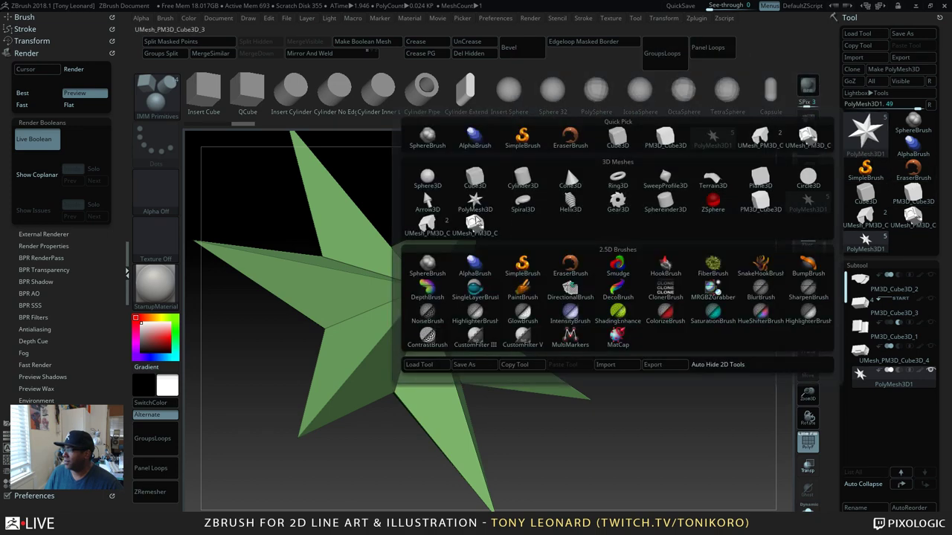
click(474, 201)
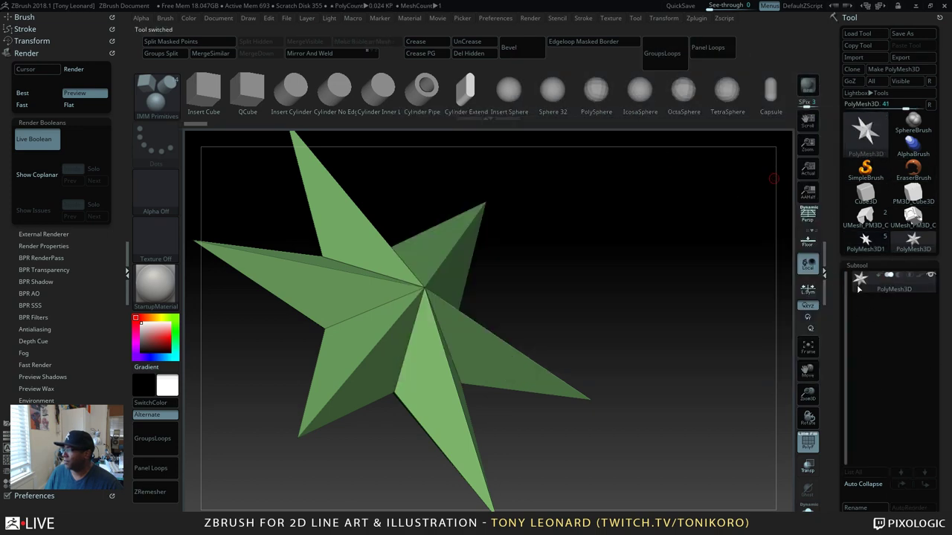
click(863, 58)
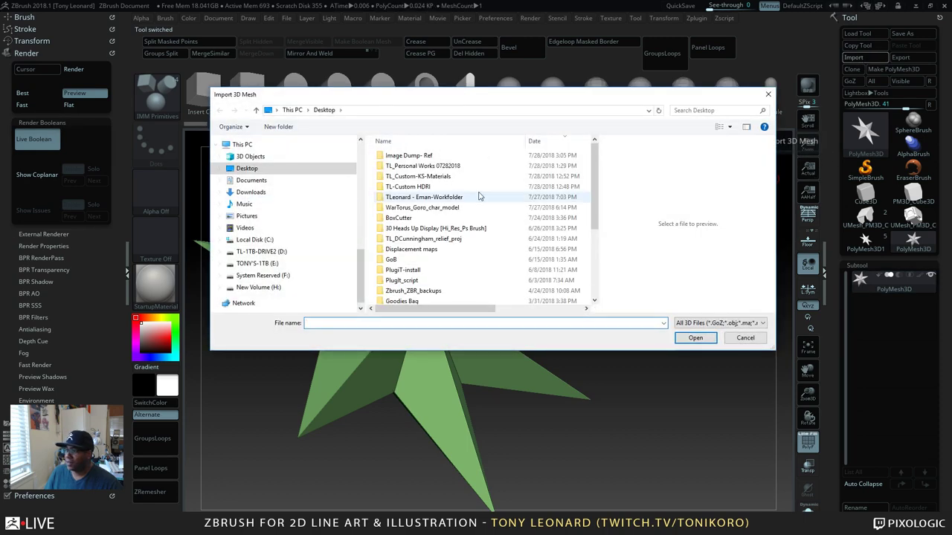
scroll(471, 215, down, 4)
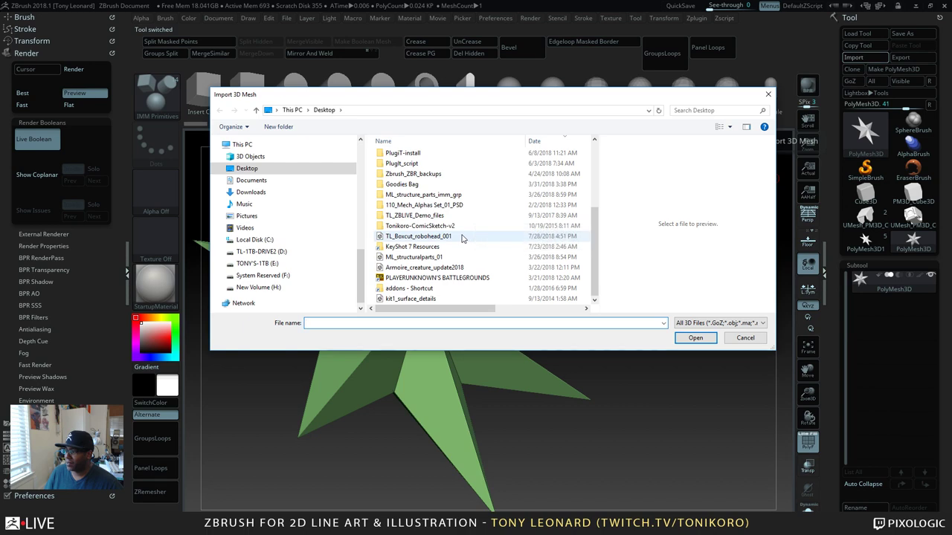
click(461, 236)
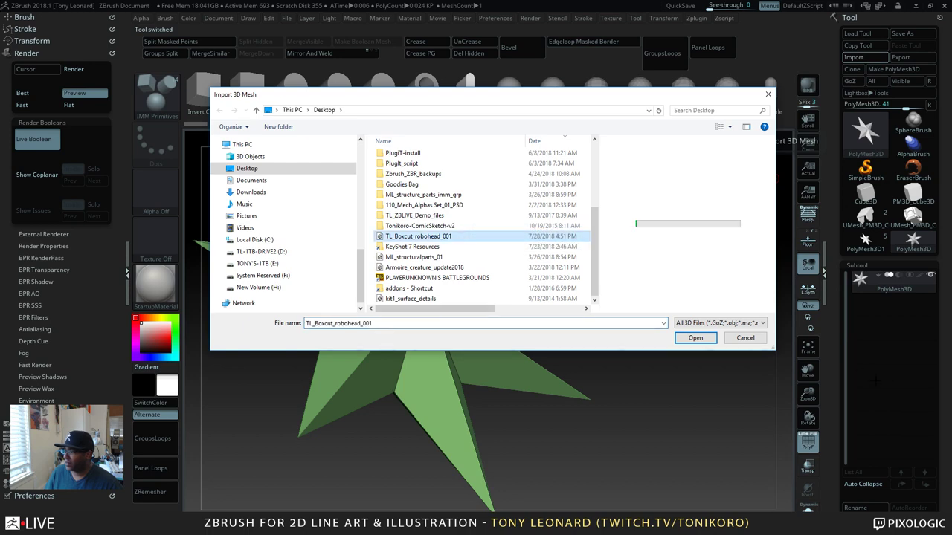
click(697, 338)
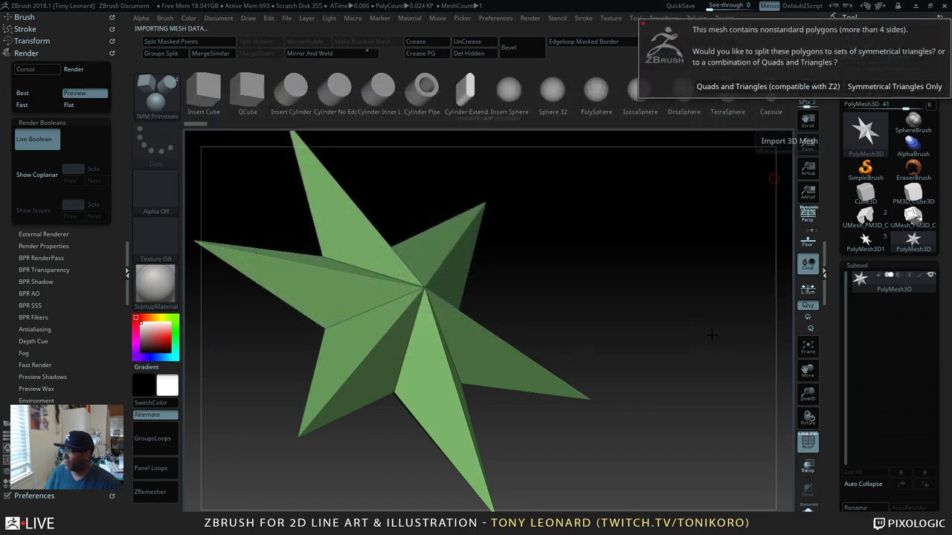
click(780, 87)
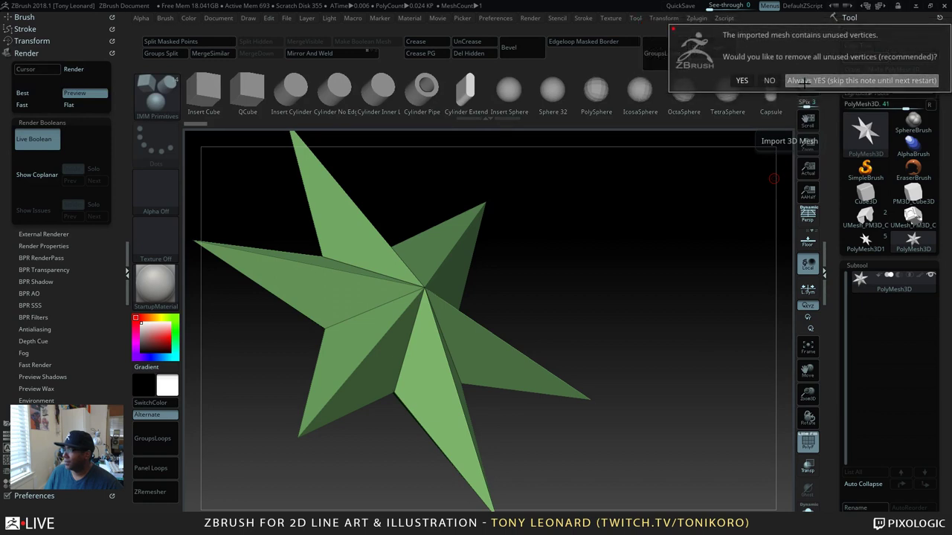
click(741, 81)
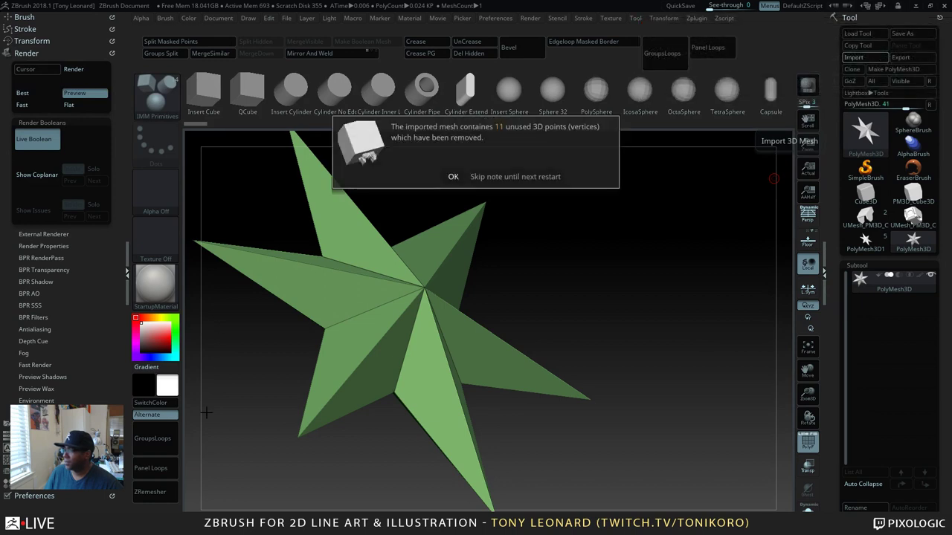
click(453, 175)
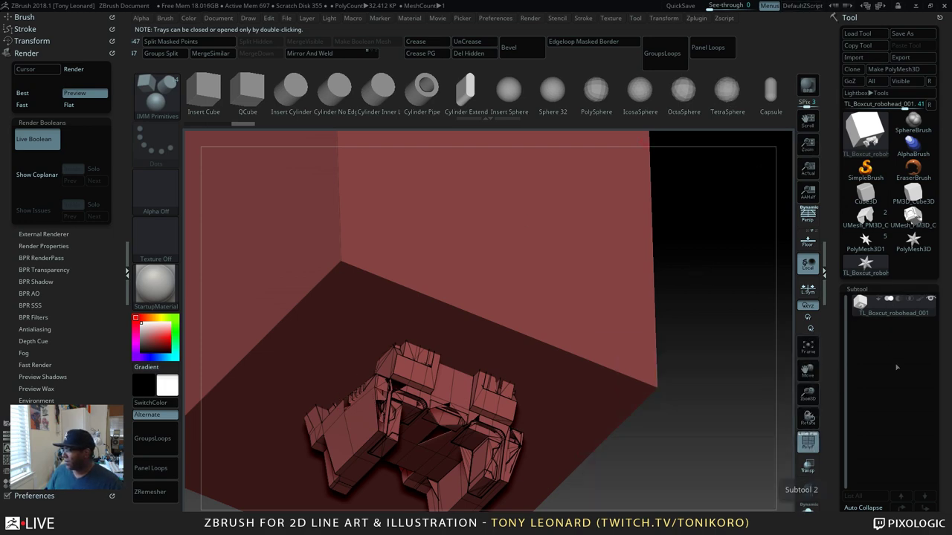
Step: Divide the imported robot mesh into polygroups with Auto Groups and merge the similar groups
drag(833, 427, 833, 369)
scroll(834, 370, down, 5)
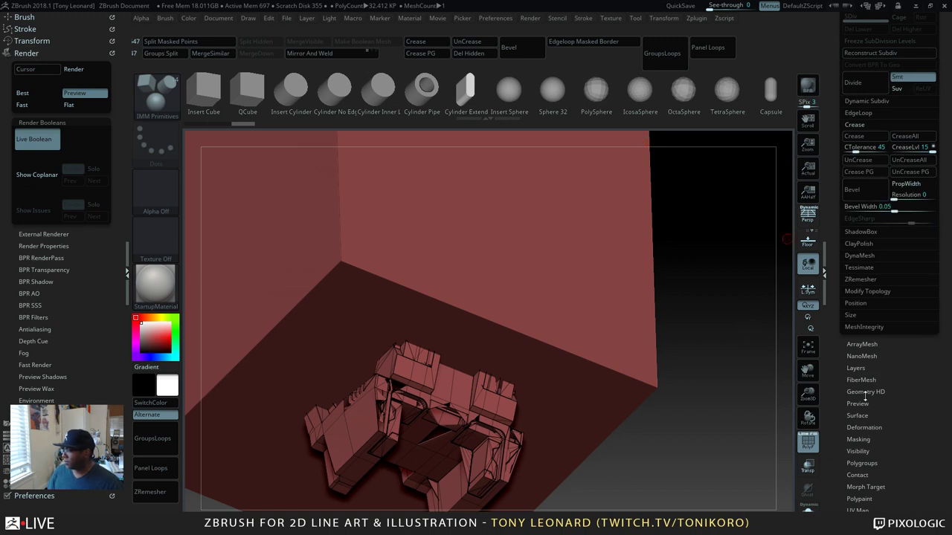
click(861, 462)
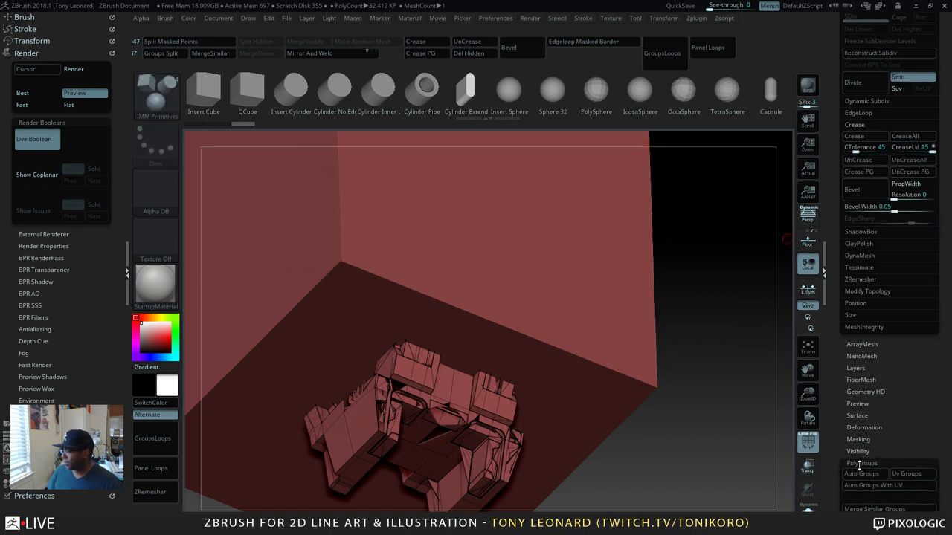
click(865, 475)
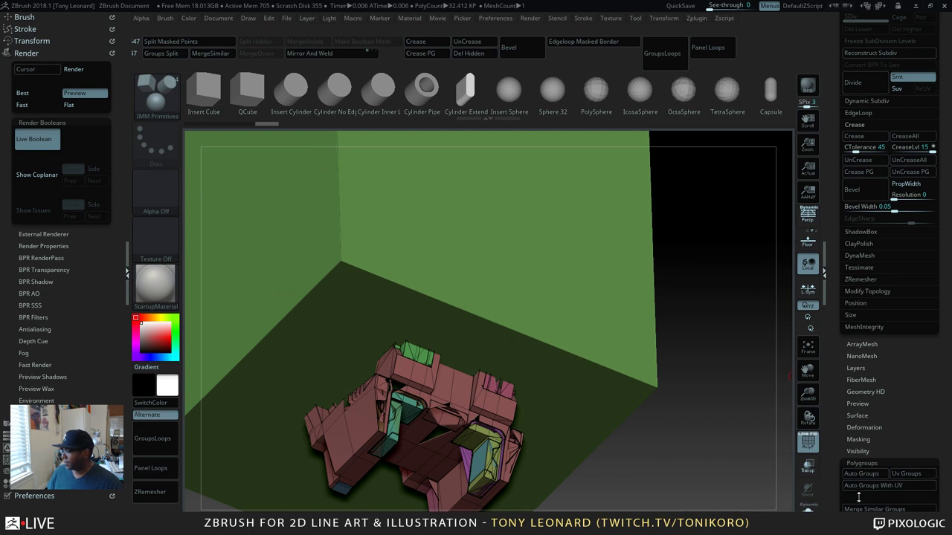
scroll(877, 491, down, 2)
click(874, 458)
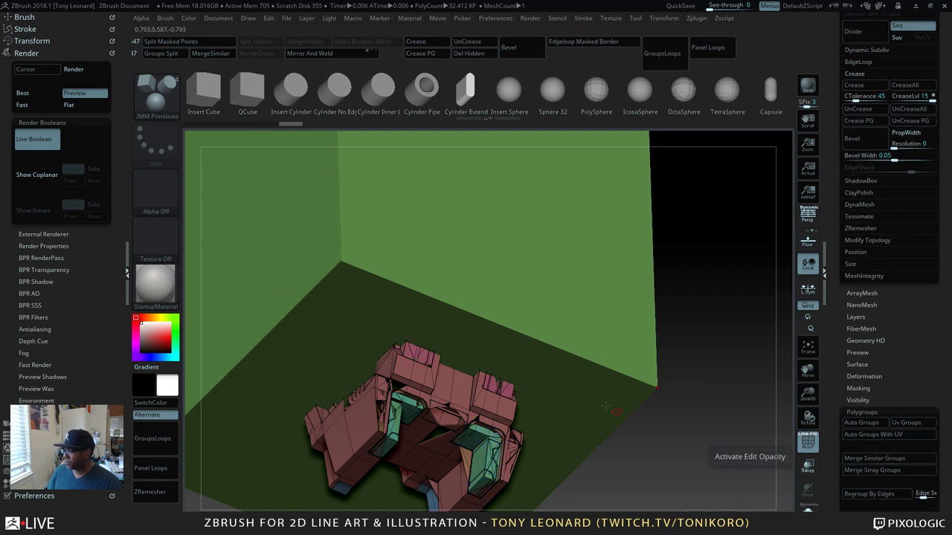
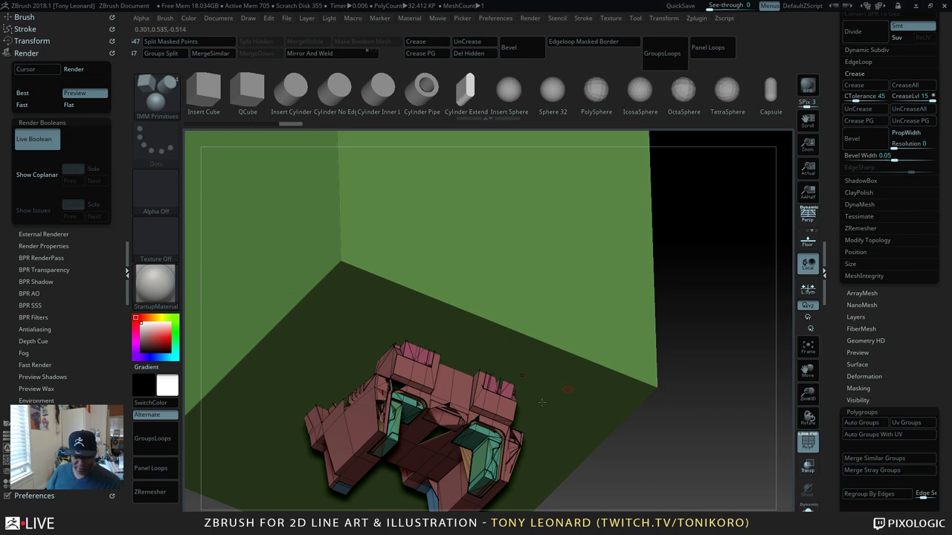
Step: Hide the green box, blue sphere and purple beam polygroups so only the robot parts remain shown
ctrl+shift+click(644, 382)
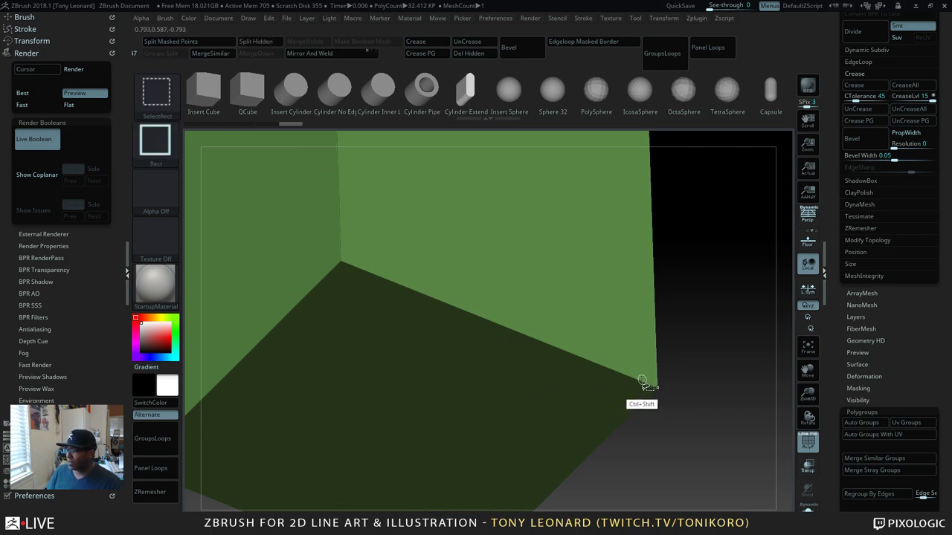
ctrl+shift+click(644, 383)
ctrl+shift+click(571, 260)
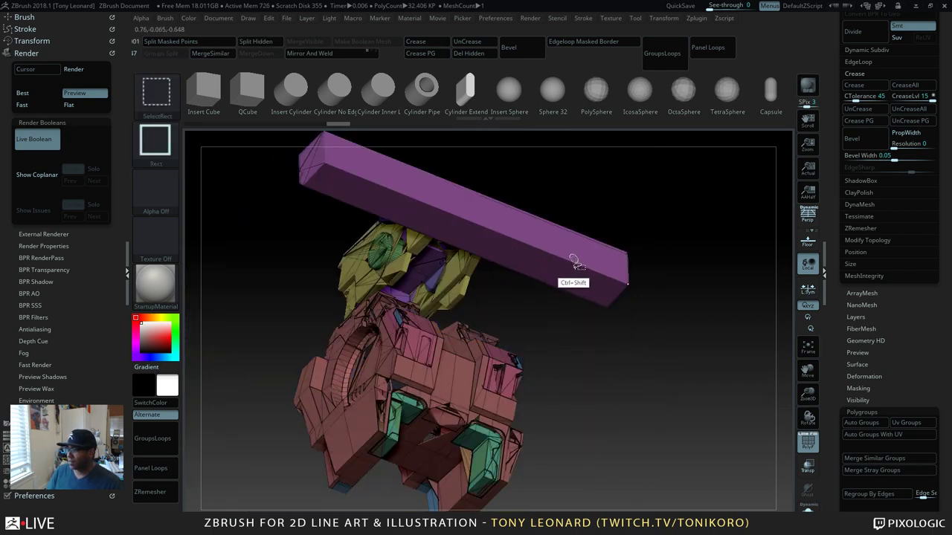
ctrl+shift+click(620, 296)
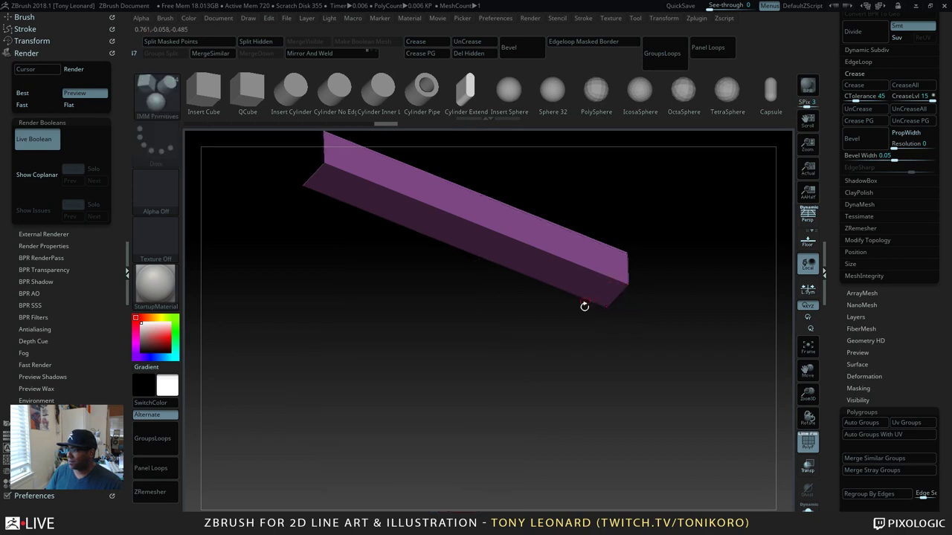
ctrl+shift+click(676, 370)
ctrl+shift+click(632, 376)
ctrl+shift+click(632, 378)
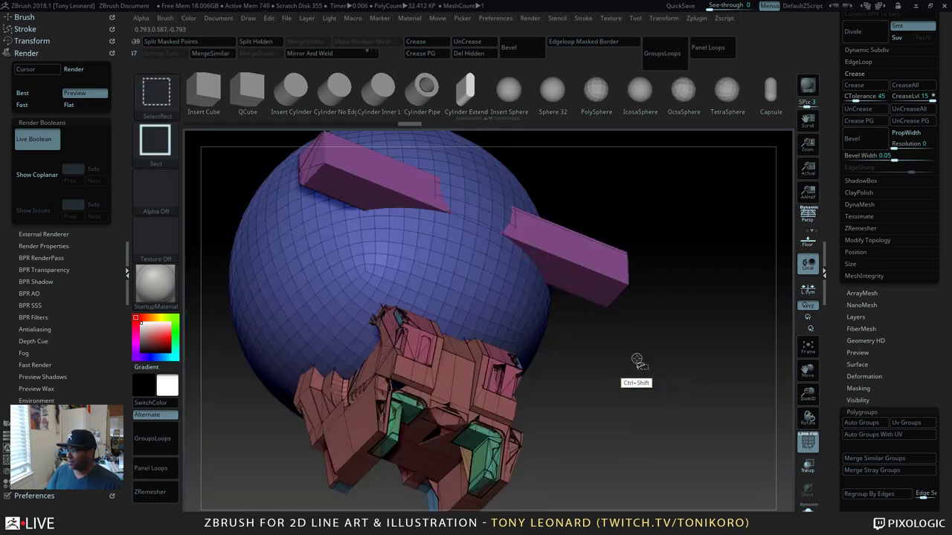
ctrl+shift+click(440, 269)
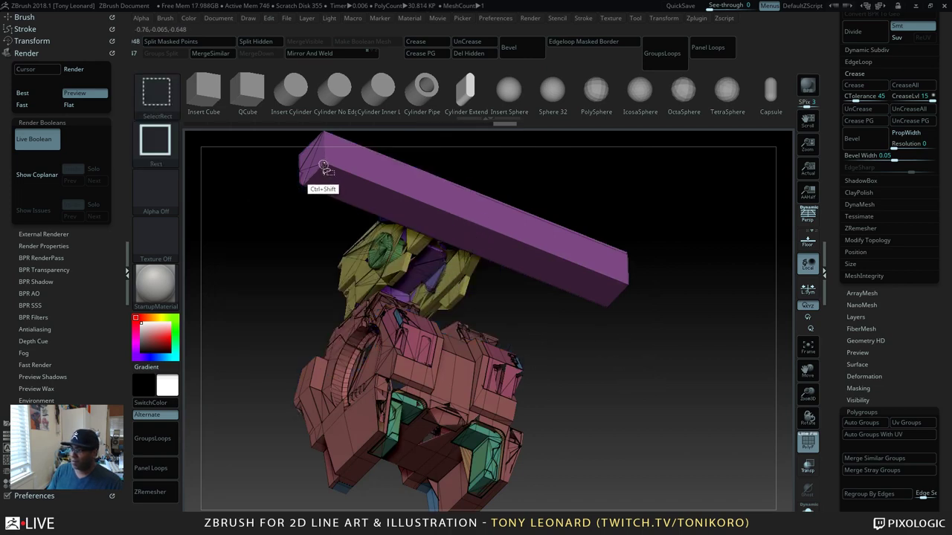
mouse_move(612, 351)
mouse_down()
mouse_move(658, 358)
mouse_move(652, 365)
mouse_move(637, 345)
mouse_move(578, 417)
mouse_up()
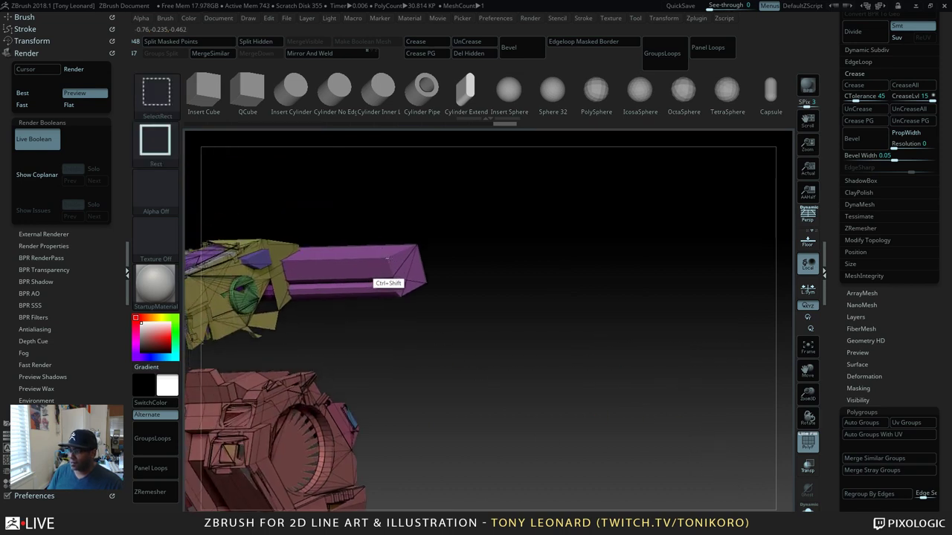
ctrl+alt+shift+click(414, 248)
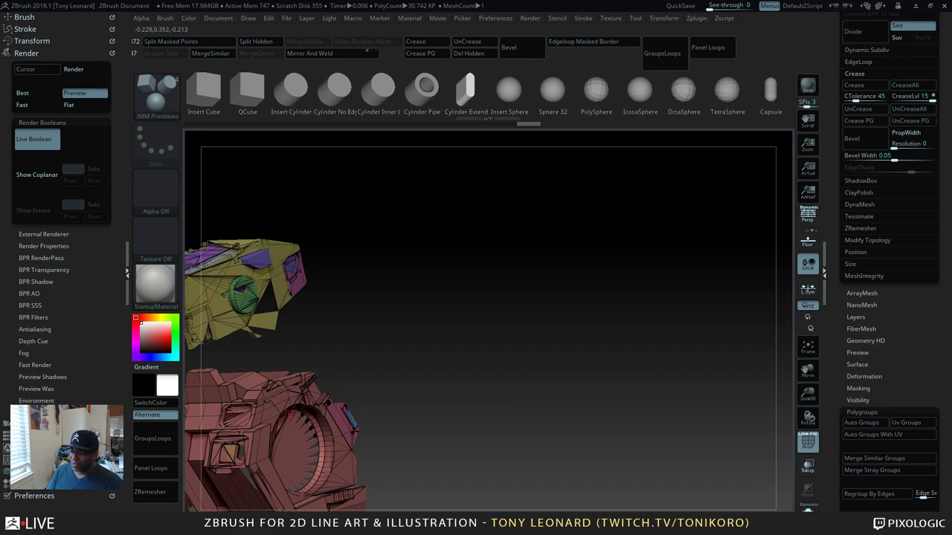
Step: Examine the polygroups on the robot's head and body from several angles, and look through the subtool and geometry settings
drag(540, 398, 542, 379)
drag(624, 354, 481, 405)
drag(675, 232, 610, 245)
drag(682, 448, 679, 398)
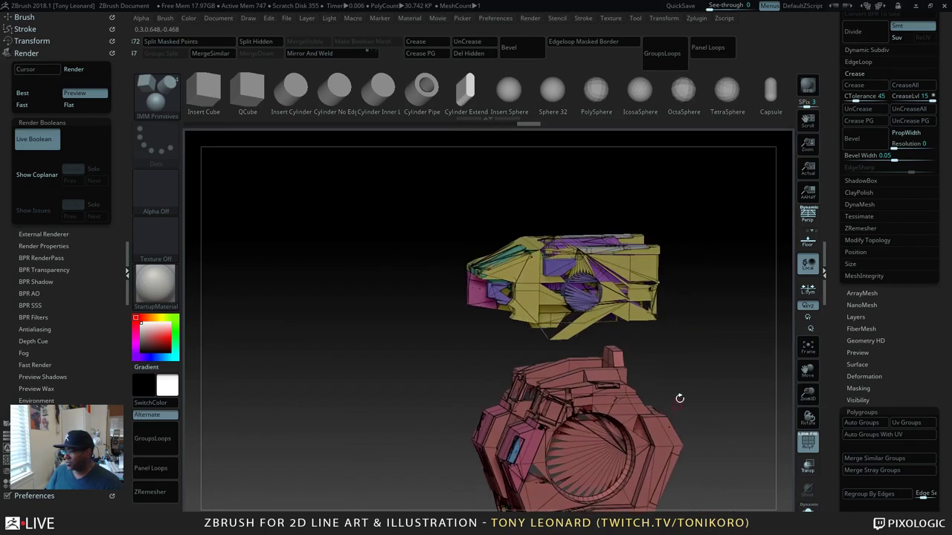
drag(722, 377, 609, 385)
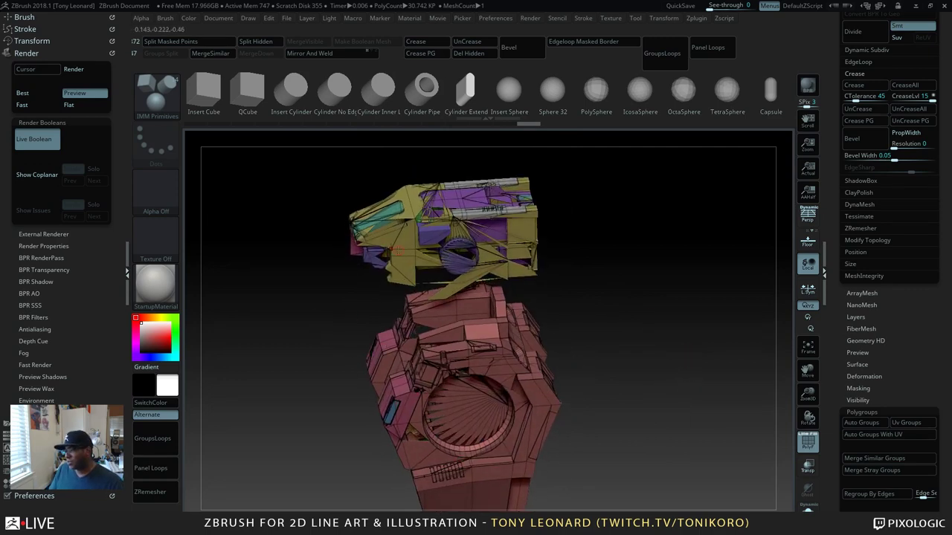
drag(693, 369, 721, 421)
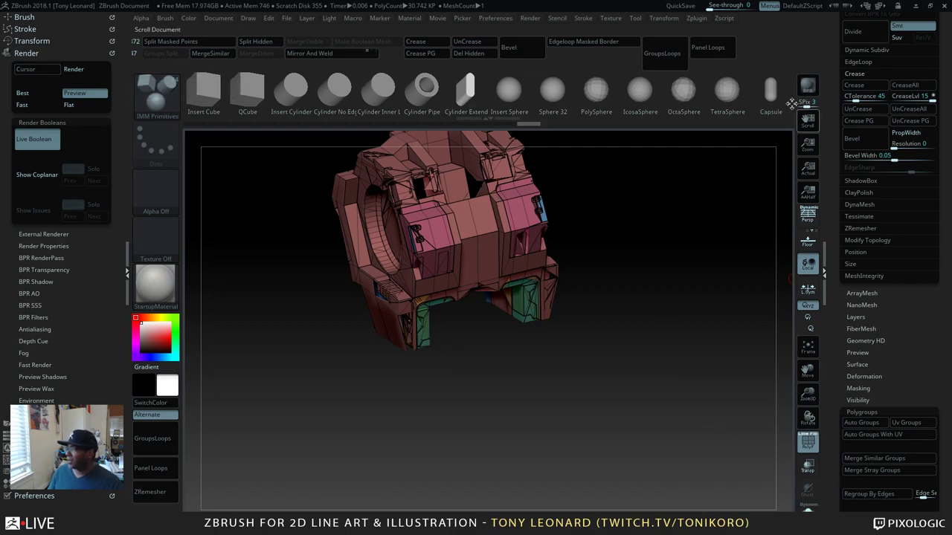
drag(827, 63, 820, 273)
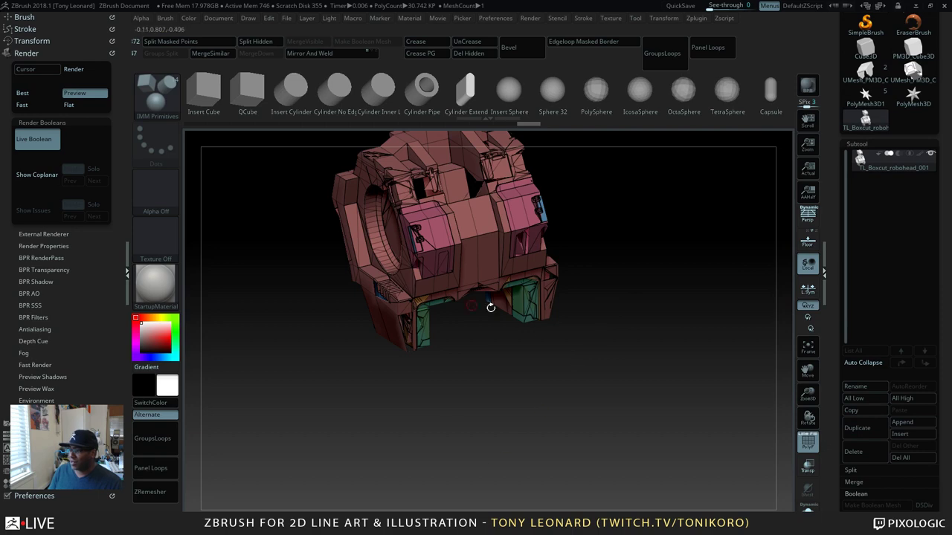
drag(515, 378, 599, 439)
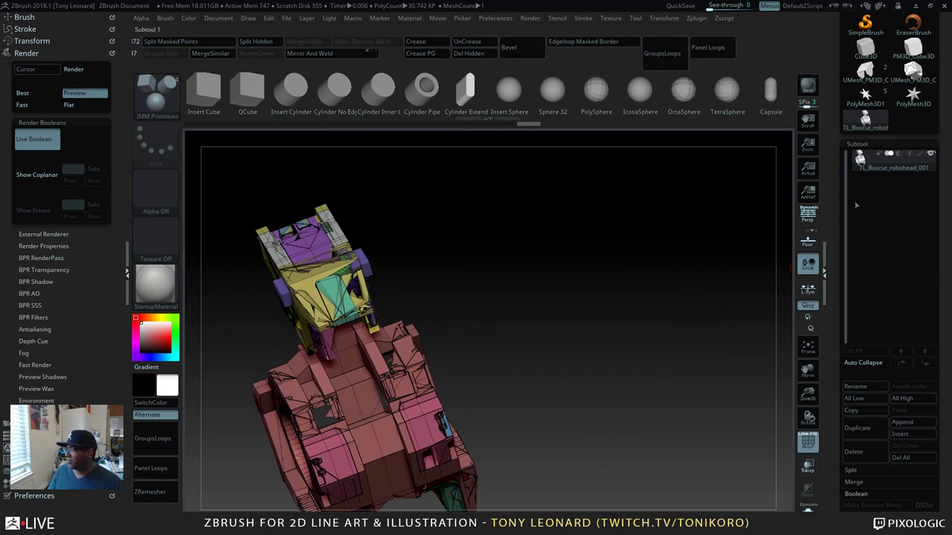
scroll(829, 346, down, 5)
click(882, 484)
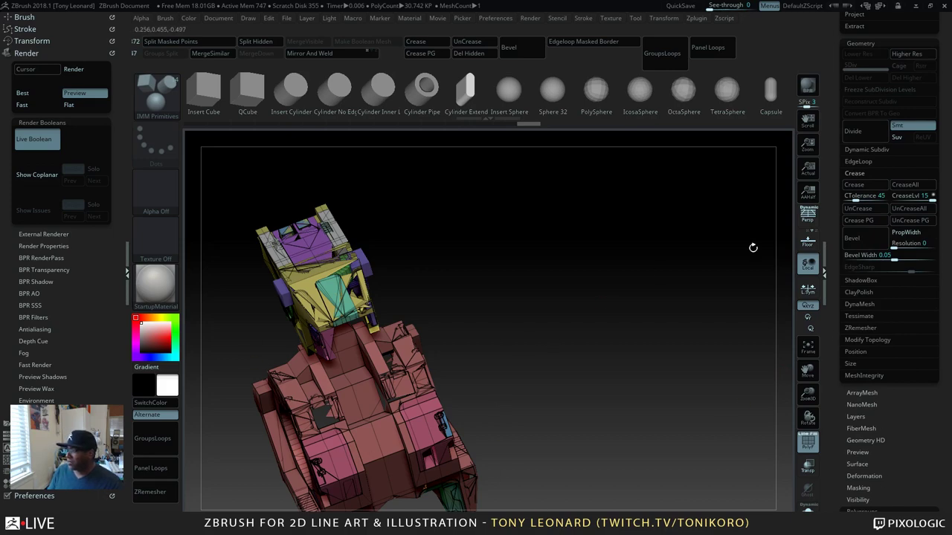
Step: Switch to Blender and select the robot's main body mesh at the ledge beside the circular recess
key(alt+Tab)
key(alt+Tab)
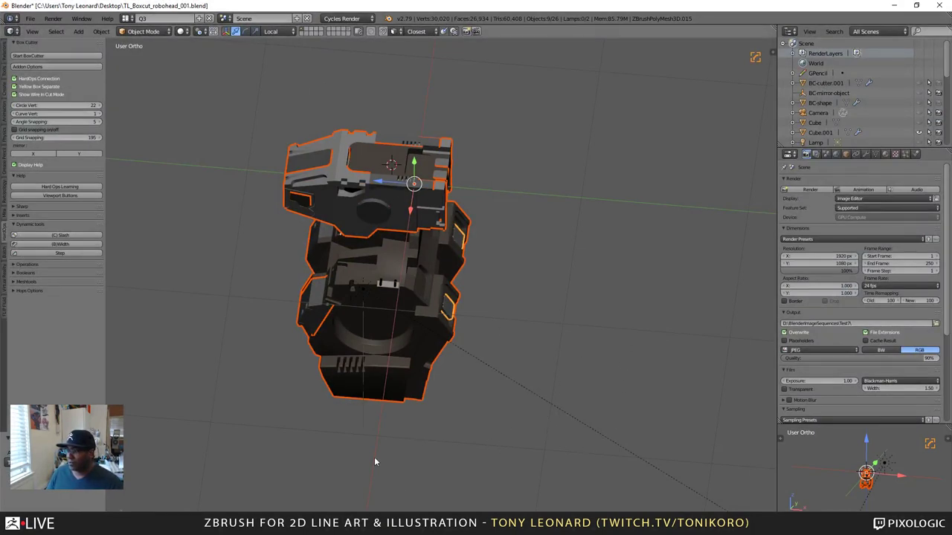
click(340, 448)
middle_drag(561, 417, 609, 374)
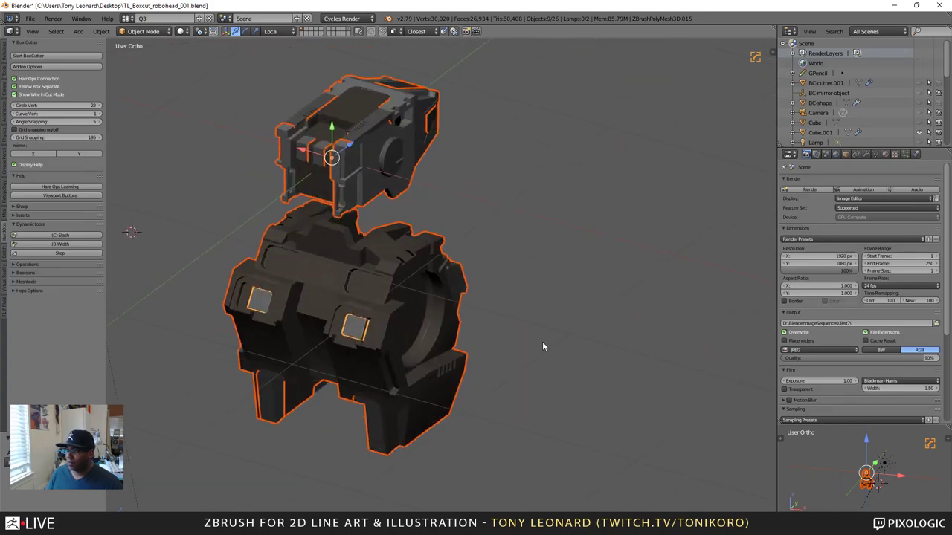
scroll(507, 335, down, 2)
scroll(490, 332, up, 7)
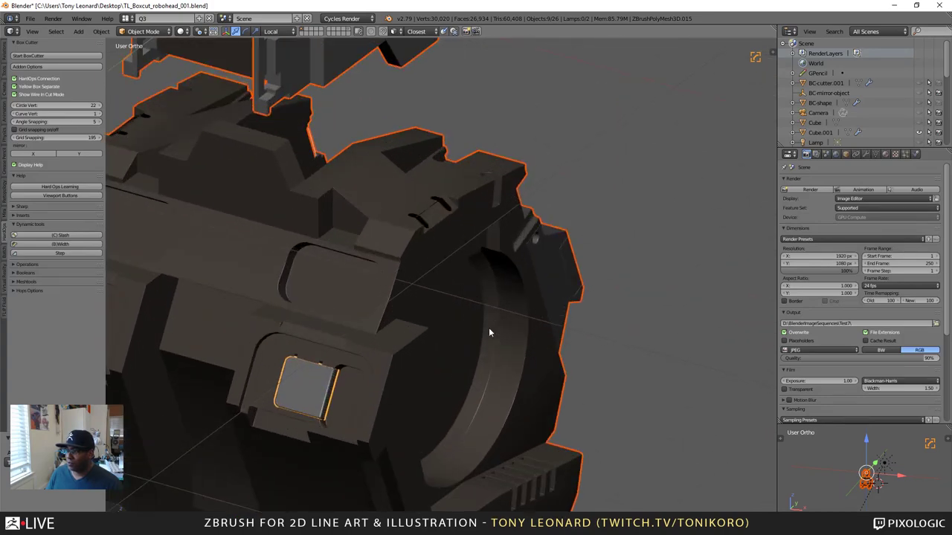
right_click(386, 339)
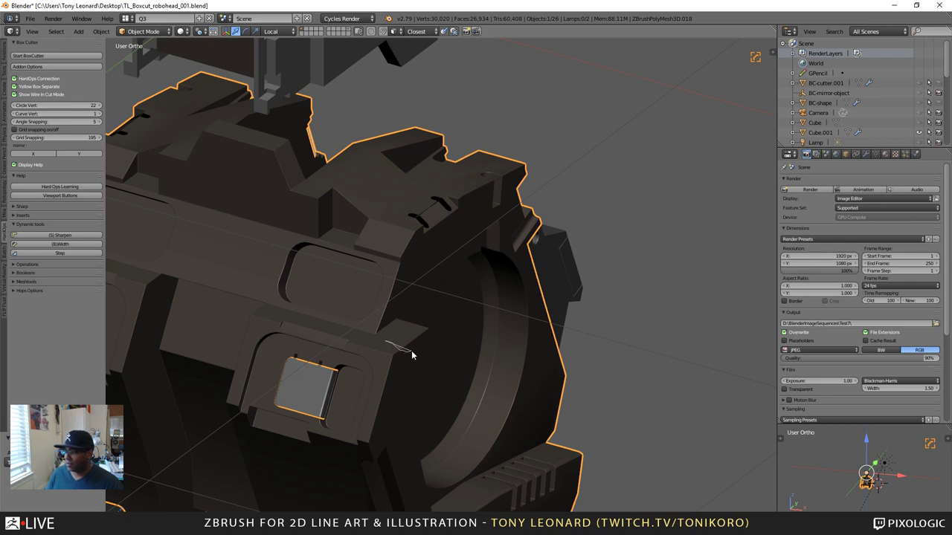
Step: Cut a box with rounded corners into the small ledge beside the circular recess using BoxCutter
key(alt+w)
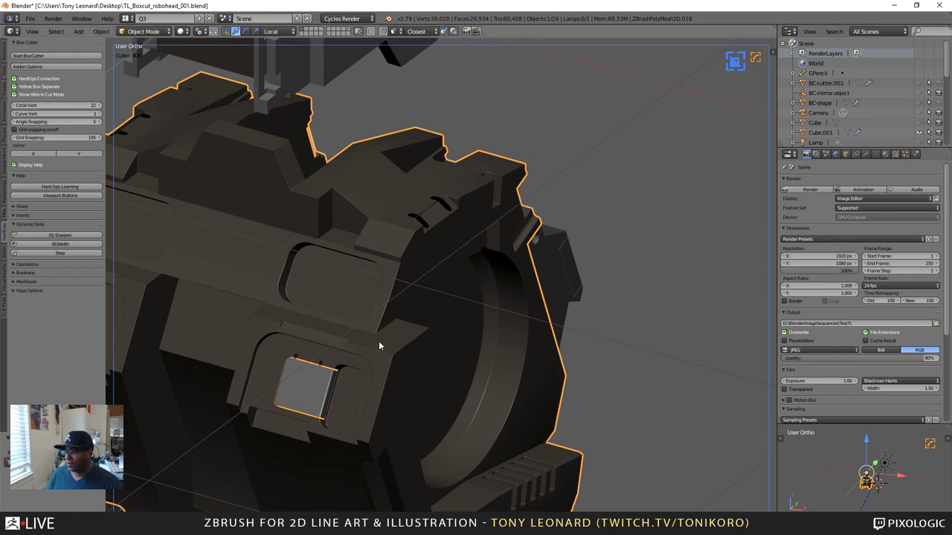
mouse_move(379, 342)
mouse_down()
mouse_move(412, 352)
mouse_move(432, 333)
mouse_move(433, 349)
mouse_up()
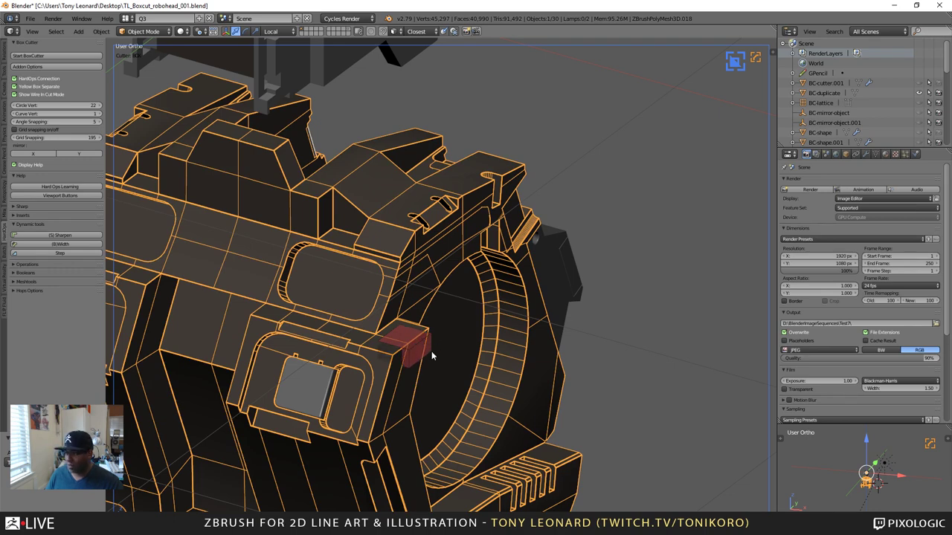
middle_drag(689, 320, 661, 299)
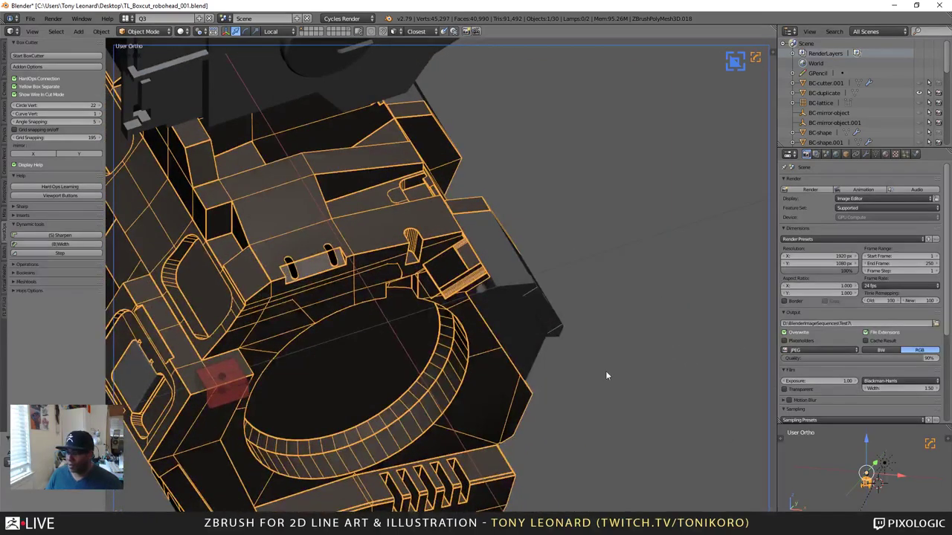
middle_drag(605, 376, 604, 246)
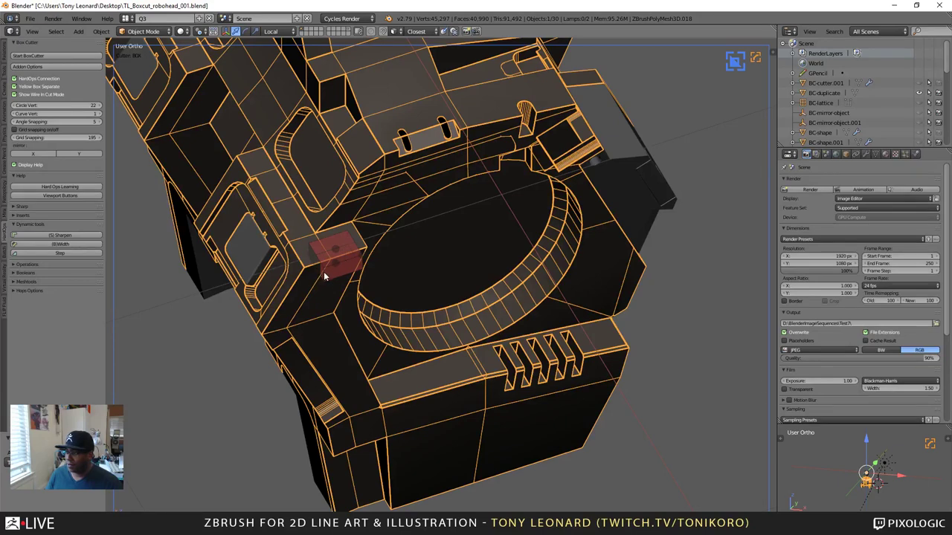
key(b)
click(335, 272)
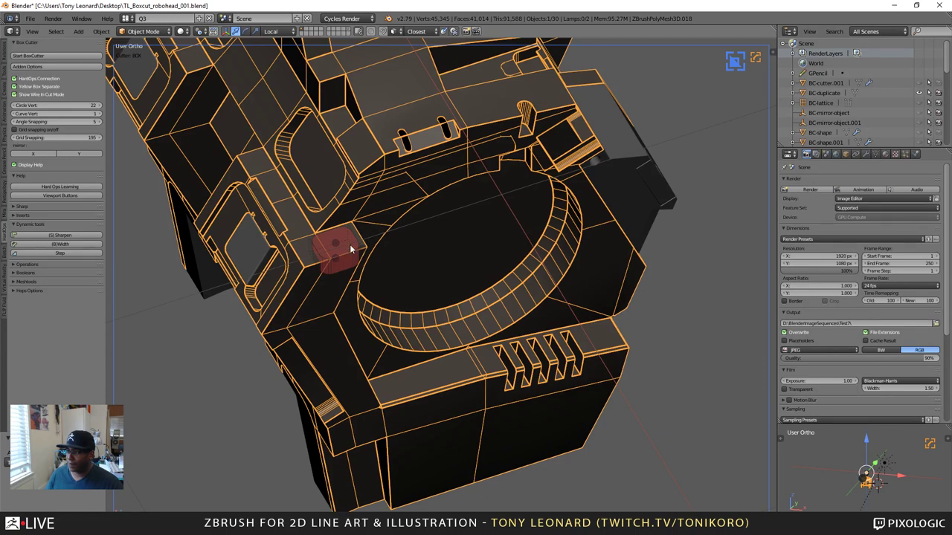
click(348, 248)
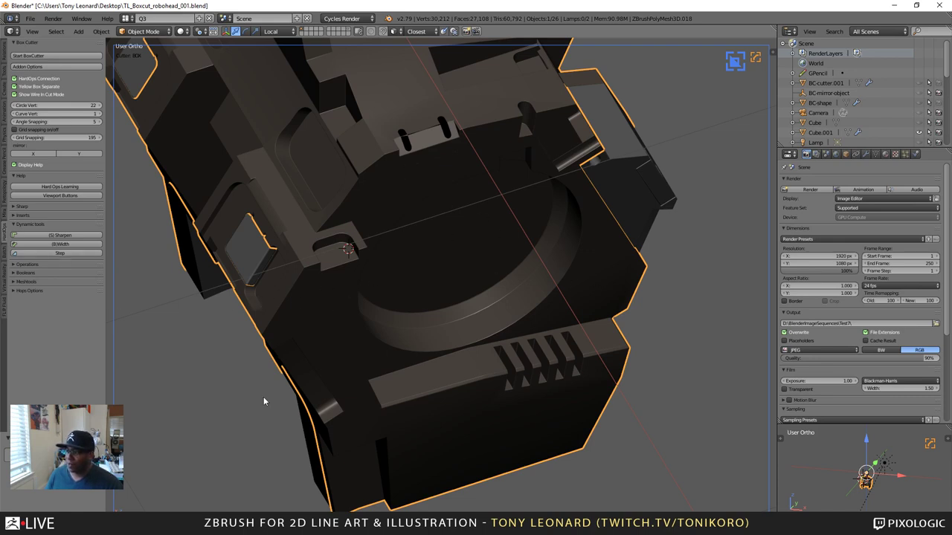
click(476, 113)
click(340, 281)
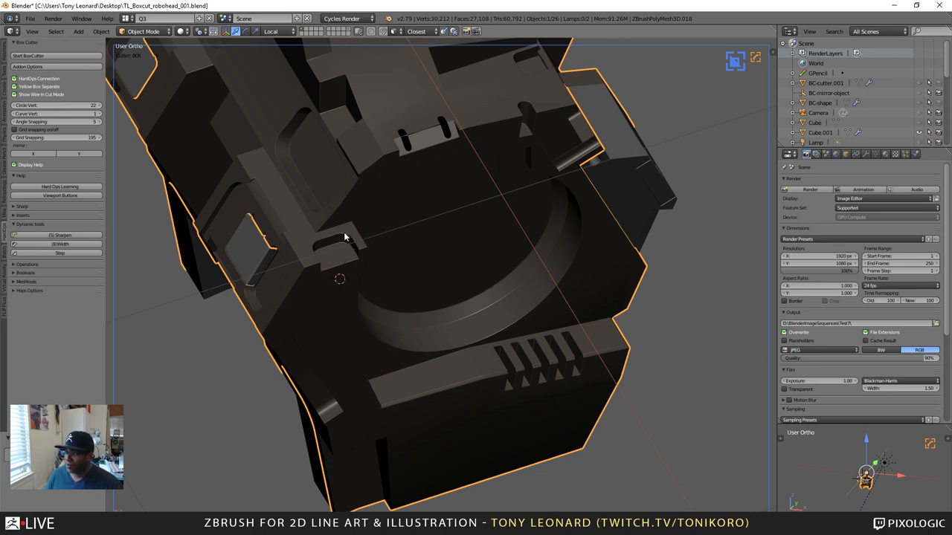
Step: Draw a smaller box cutter on the floor of the new notch and extend it down through the ledge
scroll(334, 290, up, 3)
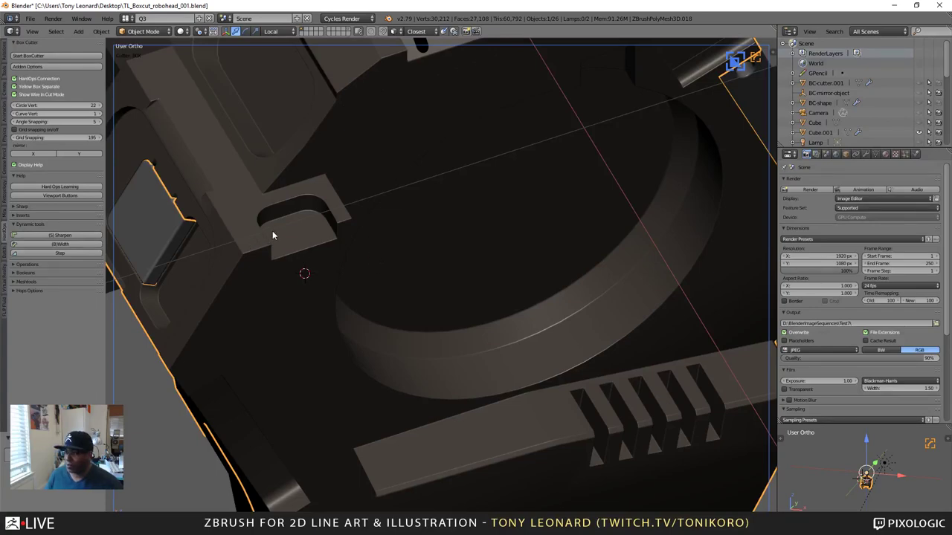
drag(272, 231, 334, 259)
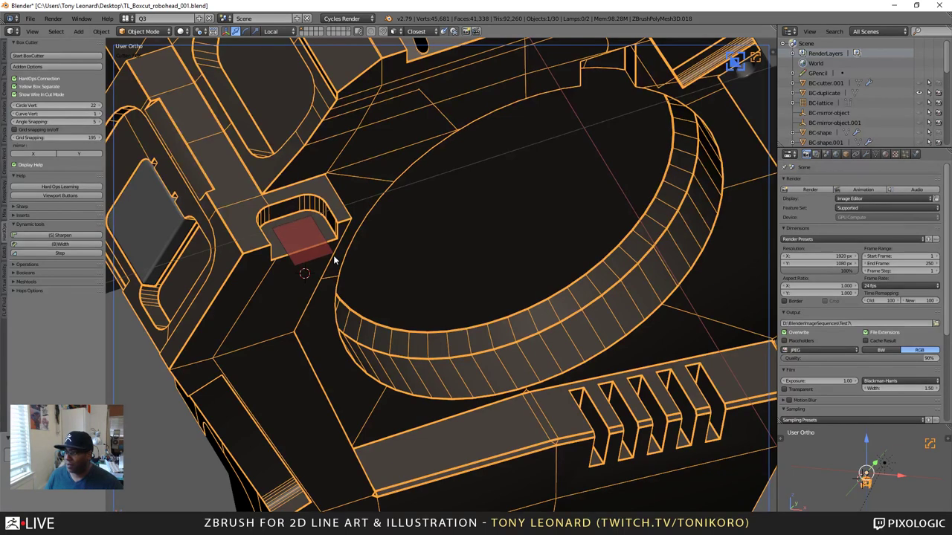
click(334, 256)
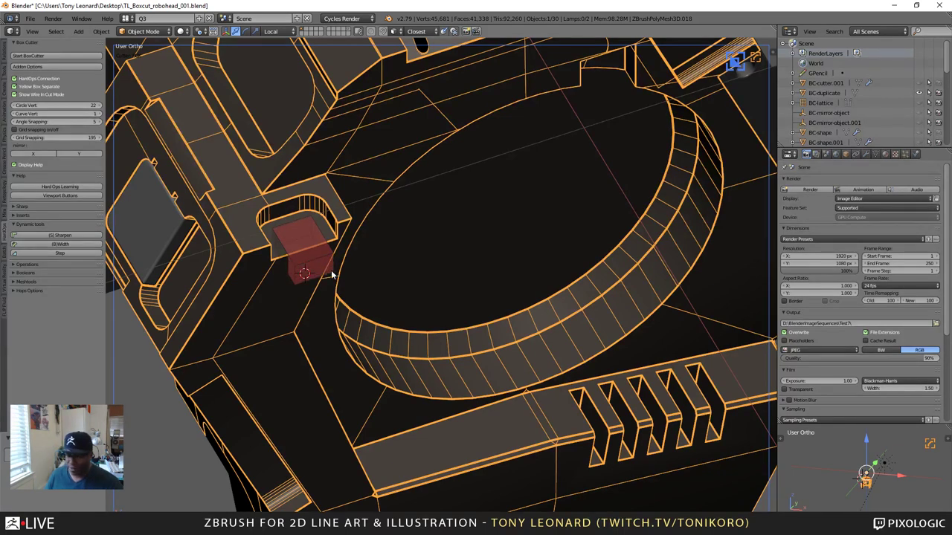
key(Tab)
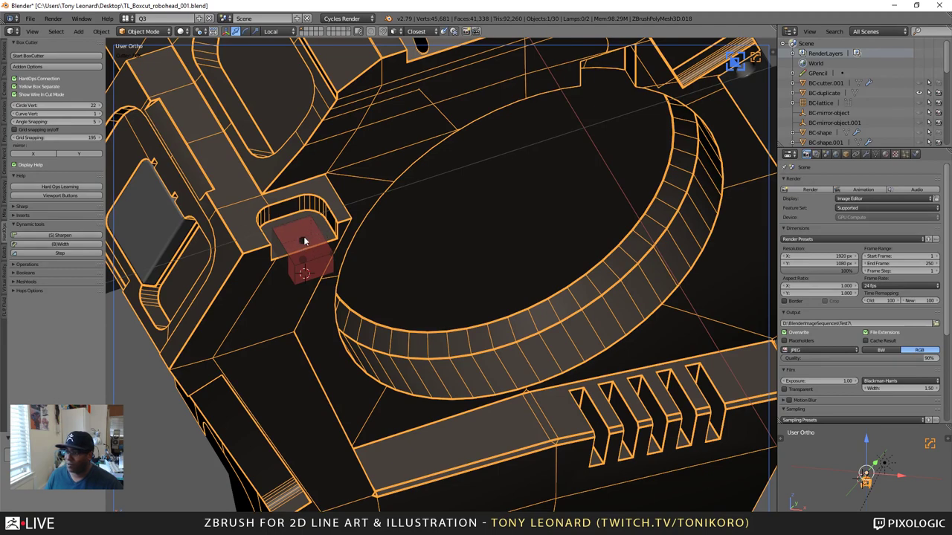
ctrl+drag(303, 241, 305, 244)
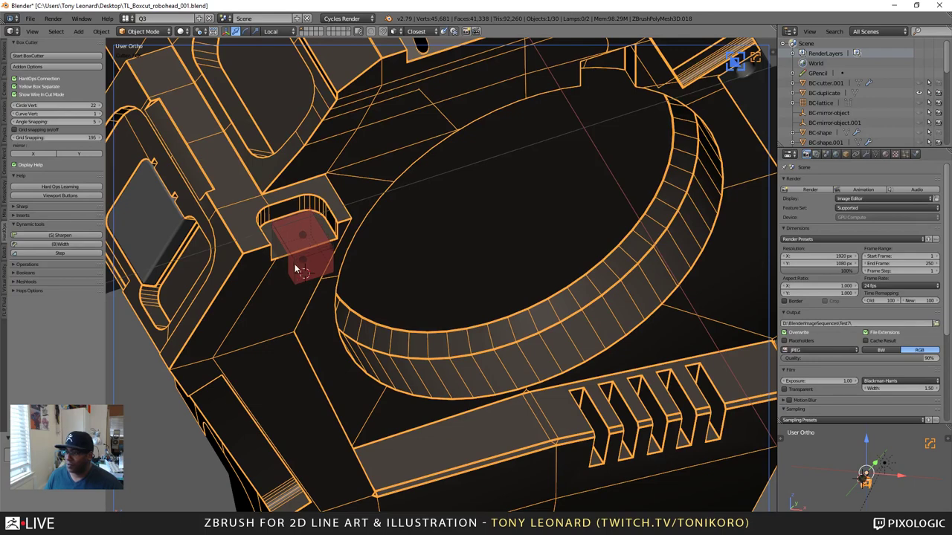
Step: Bevel the smaller cutter's corners and apply it as a yellow box to separate that piece from the ledge
key(b)
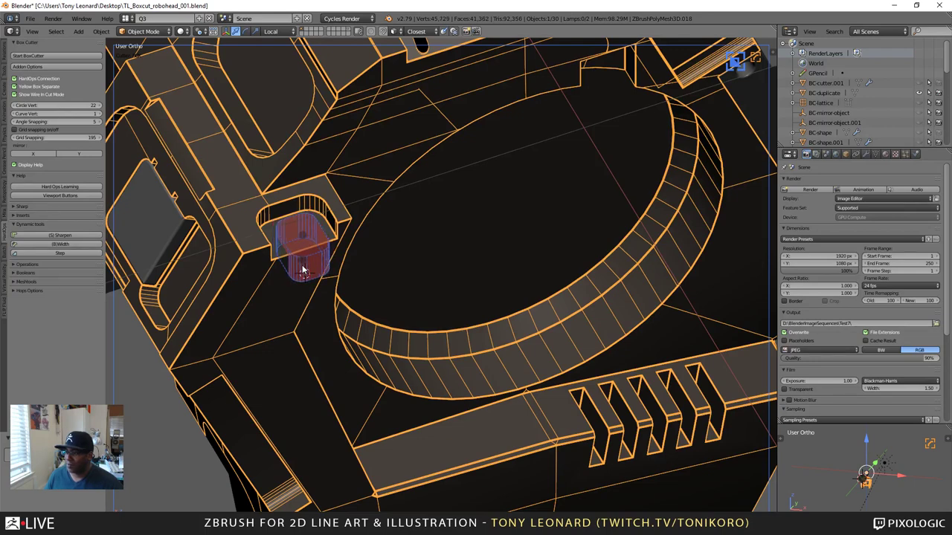
ctrl+drag(302, 271, 303, 272)
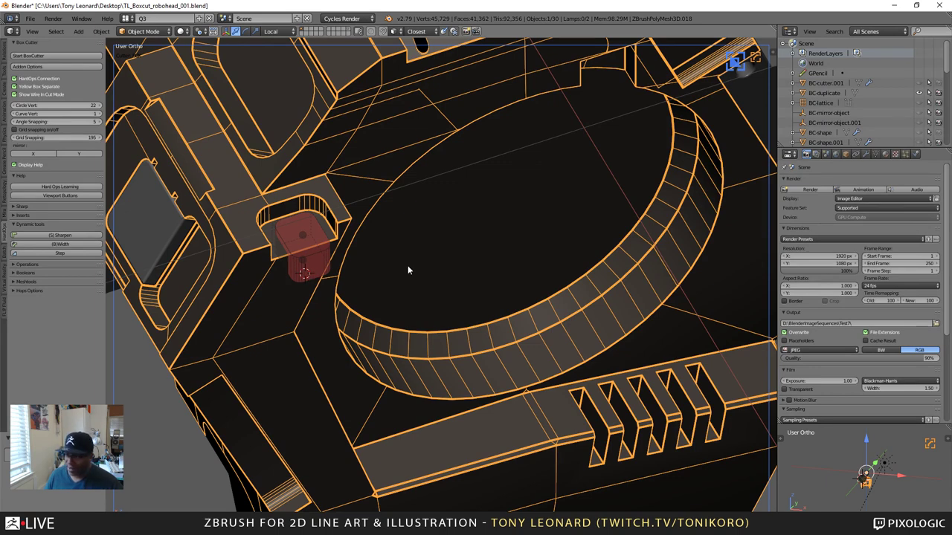
key(y)
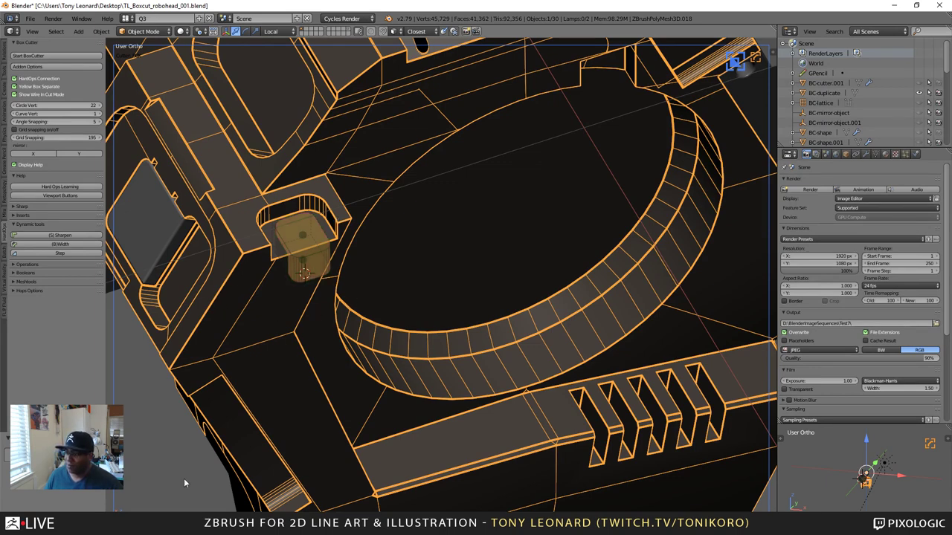
scroll(165, 487, up, 1)
mouse_move(166, 487)
middle_down()
mouse_move(161, 455)
mouse_move(165, 473)
middle_up()
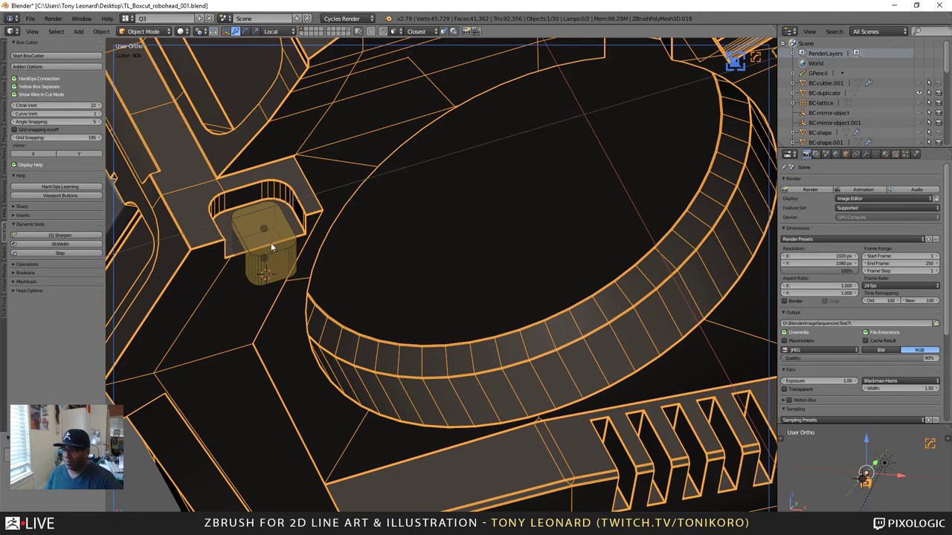
key(space)
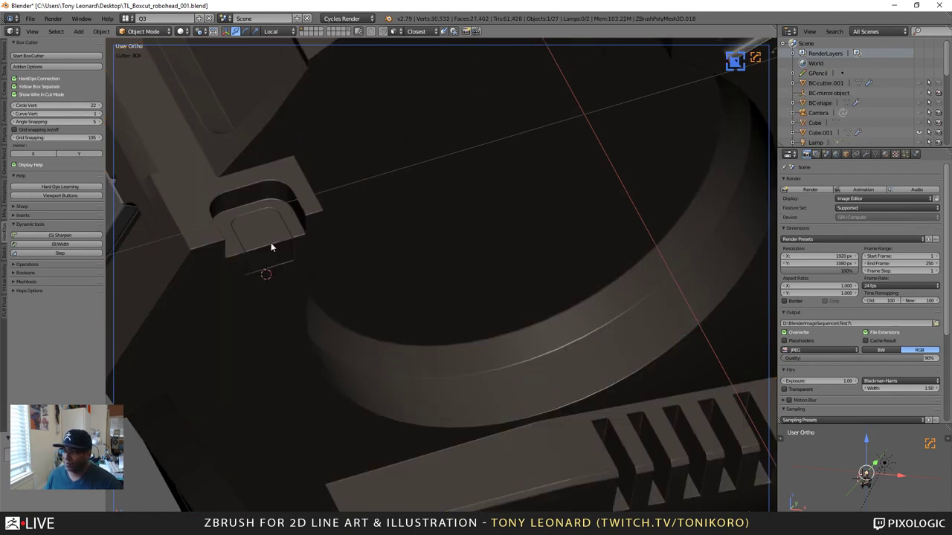
scroll(266, 243, down, 3)
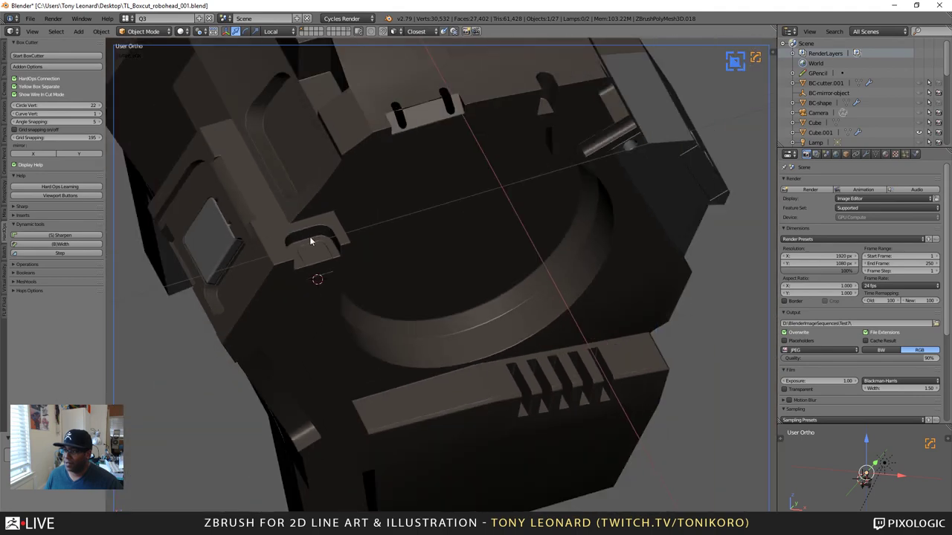
Step: Select the robot's main body mesh near the notched ledge and set BoxCutter to the Circle cutter
scroll(308, 251, up, 3)
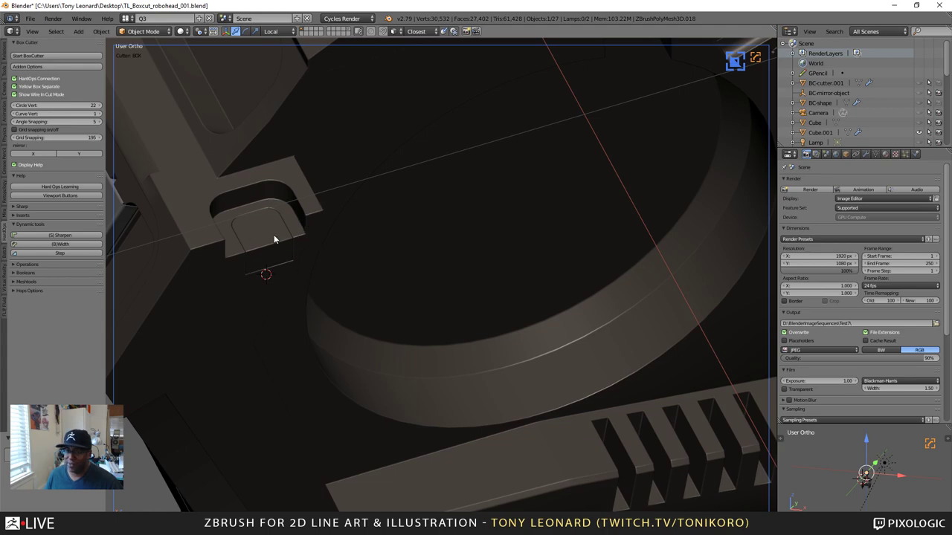
scroll(285, 308, down, 6)
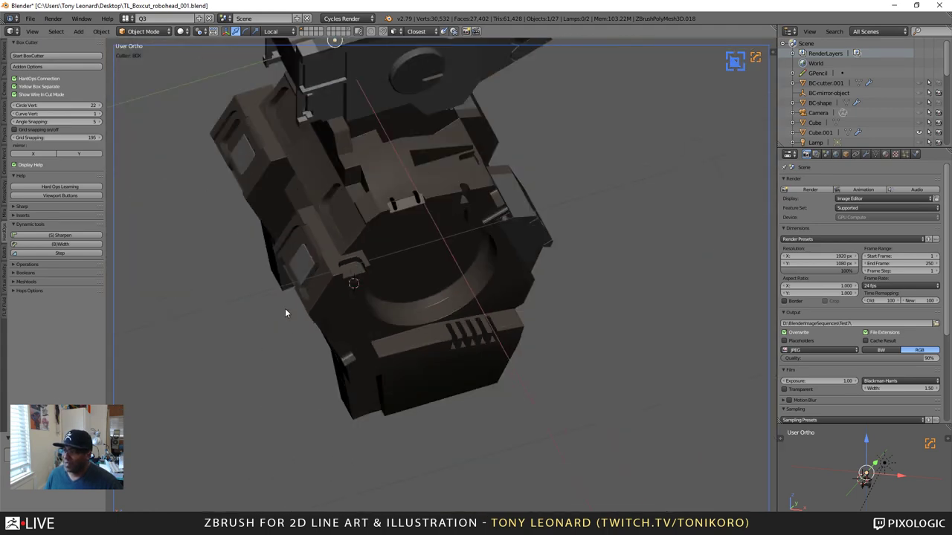
middle_drag(399, 379, 297, 344)
scroll(305, 348, up, 8)
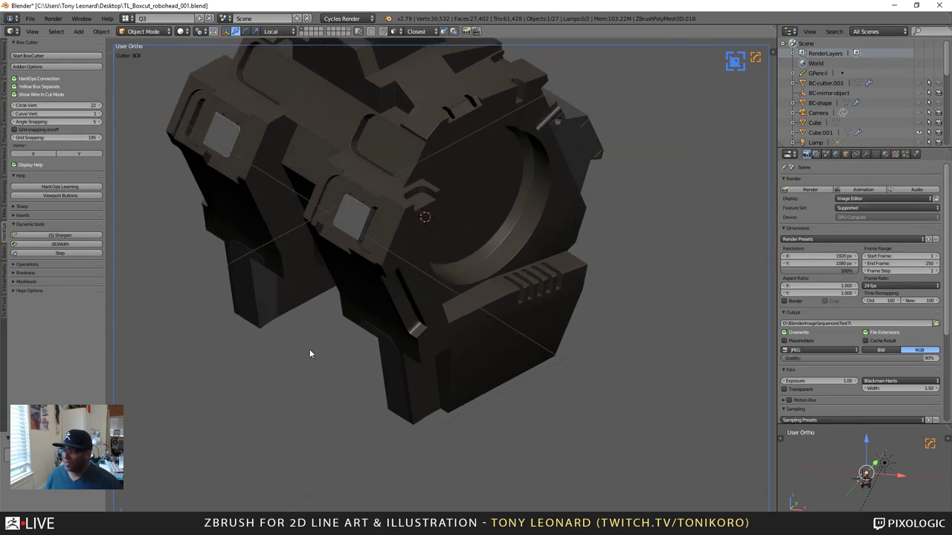
middle_drag(481, 286, 461, 323)
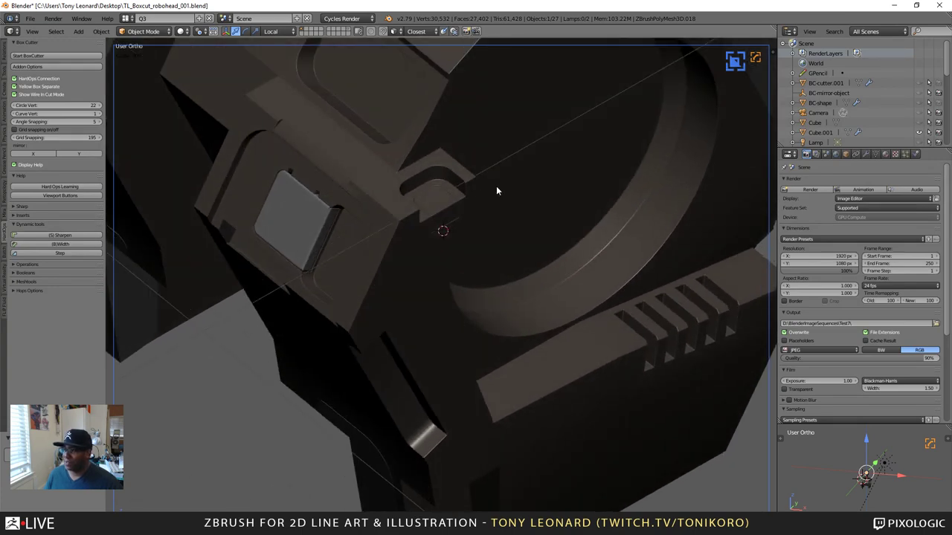
right_click(444, 203)
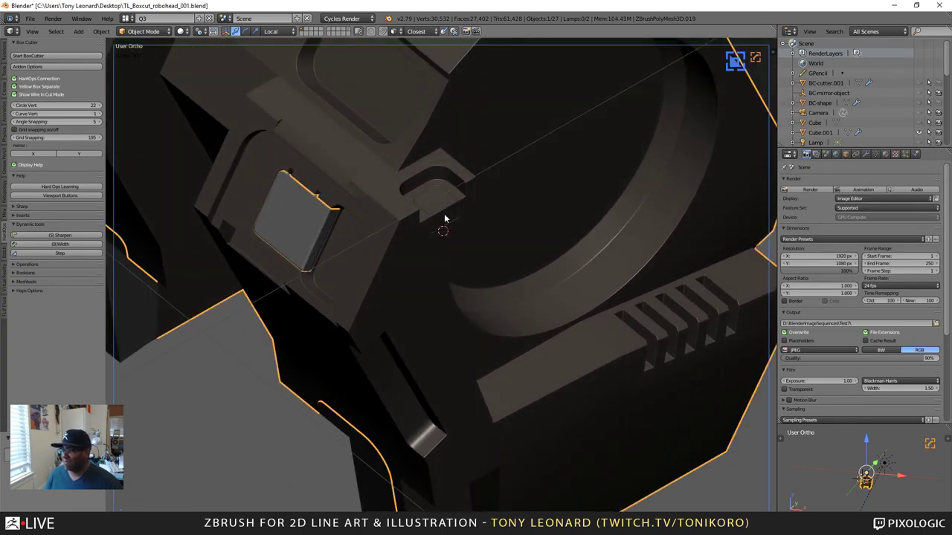
middle_drag(430, 259, 417, 347)
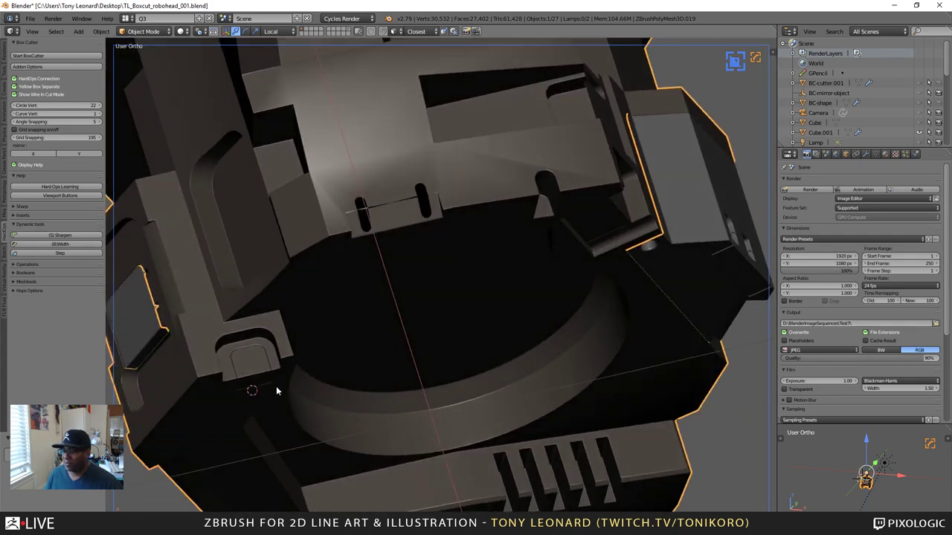
middle_drag(274, 453, 293, 436)
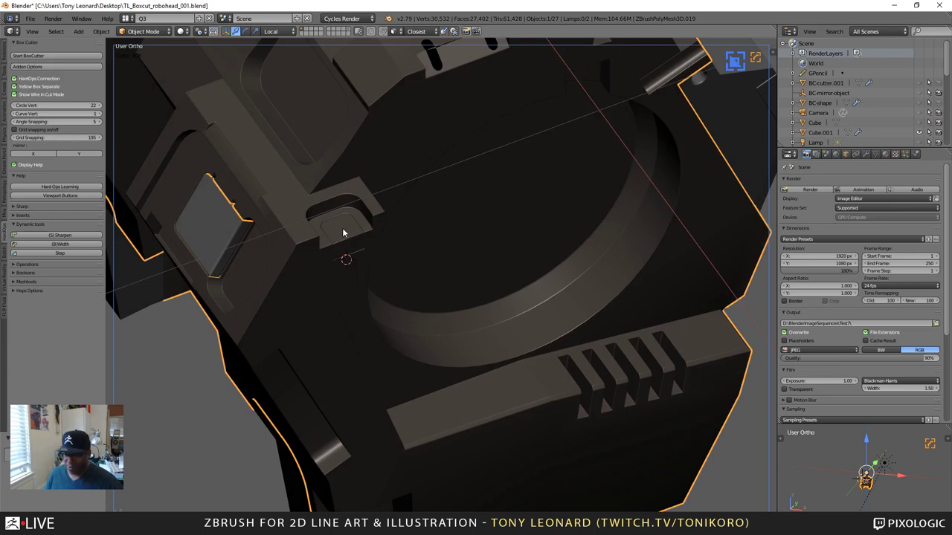
key(w)
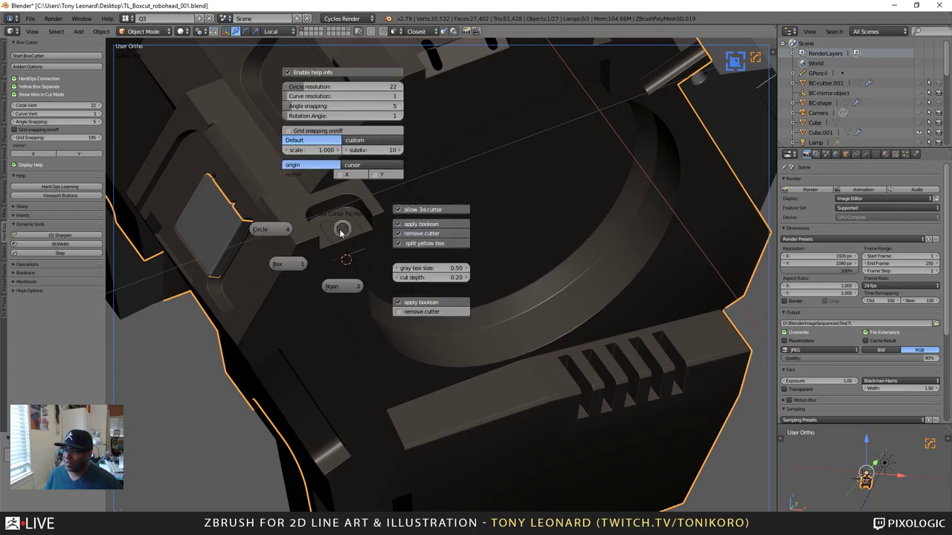
click(266, 229)
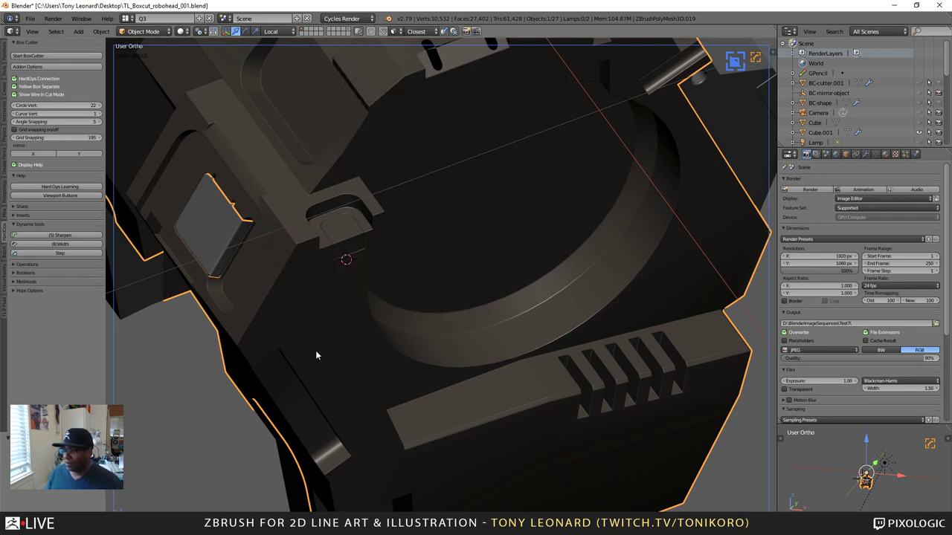
Step: Cut a round hole through the raised tab on top of the body from the right side view
key(KP_1)
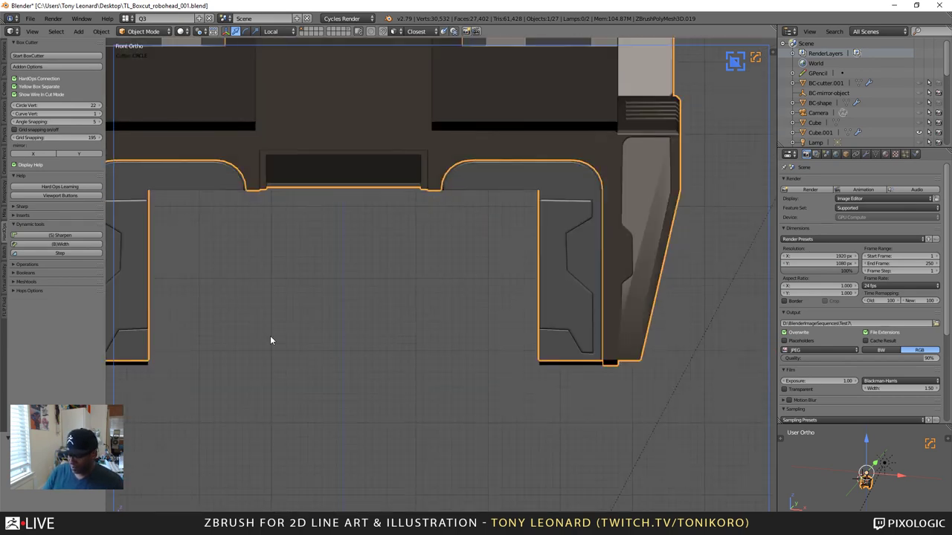
key(KP_3)
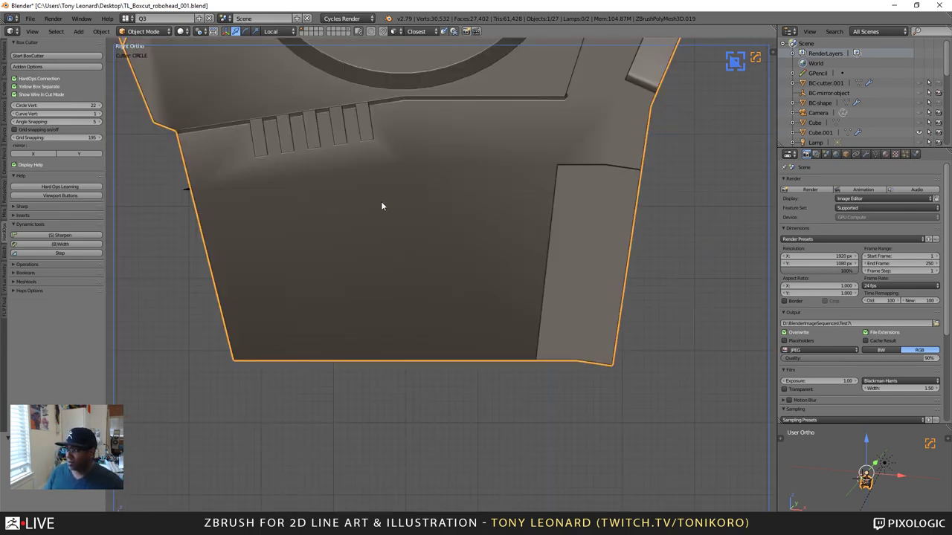
shift+middle_drag(365, 226, 346, 511)
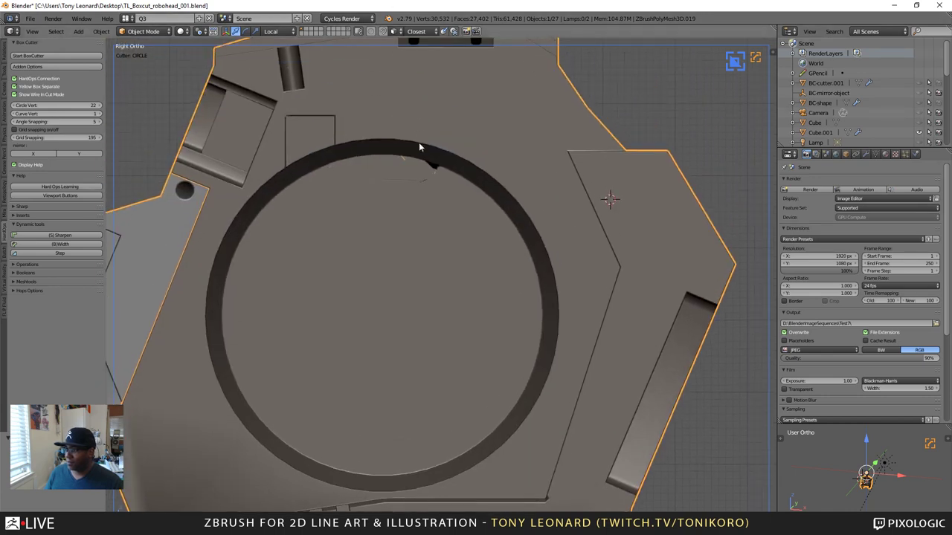
shift+scroll(418, 244, up, 2)
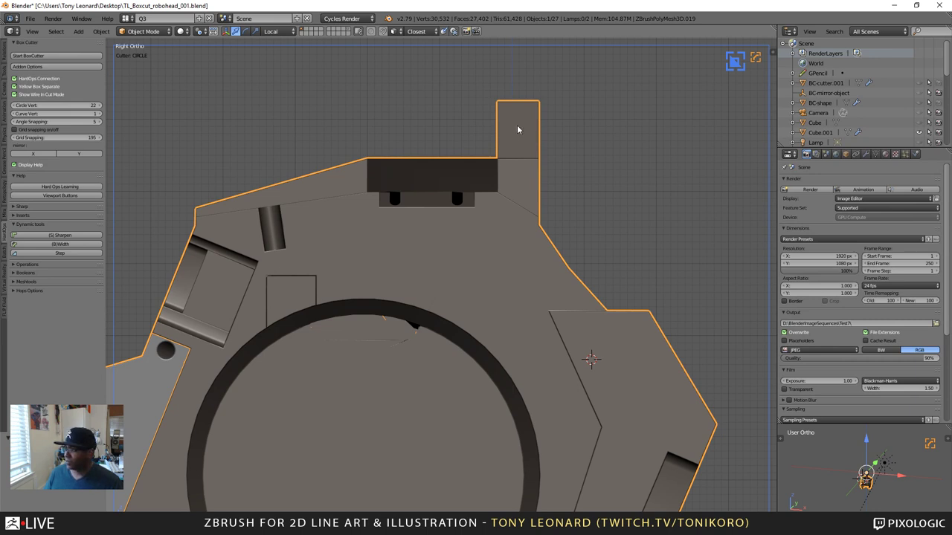
mouse_move(517, 125)
mouse_down()
mouse_move(540, 124)
mouse_move(528, 136)
mouse_up()
middle_drag(541, 126, 442, 154)
key(KP_1)
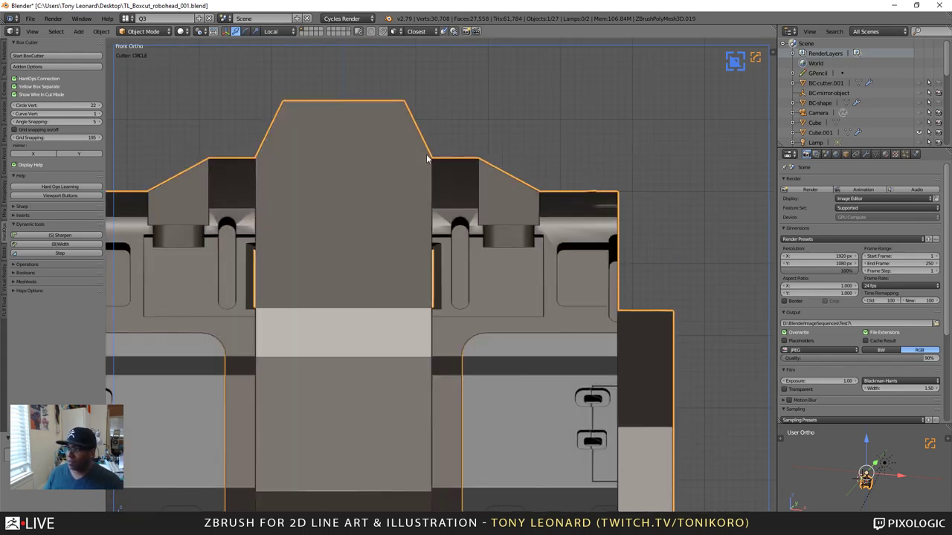
Step: Try a large circular cut in the raised tab's top corner from the front view and undo it
drag(296, 78, 309, 122)
drag(307, 121, 308, 122)
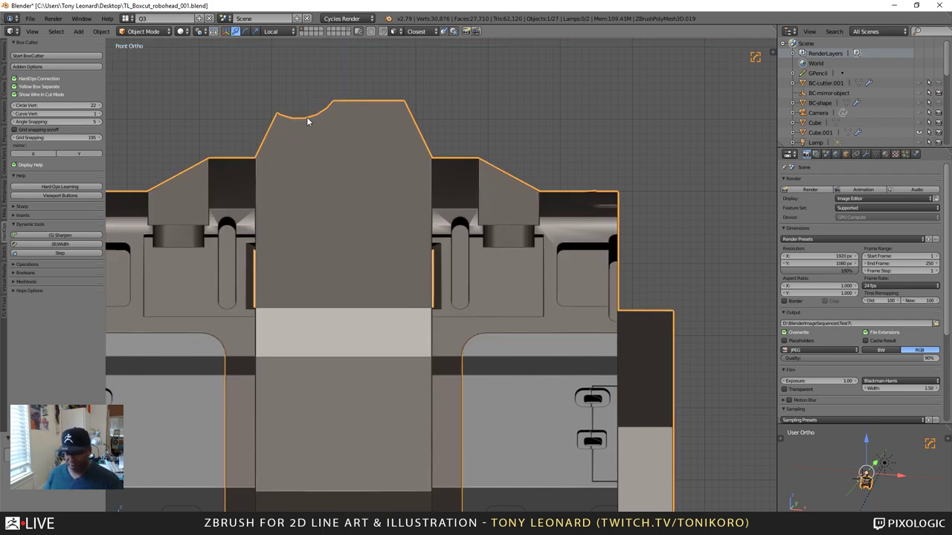
key(ctrl+z)
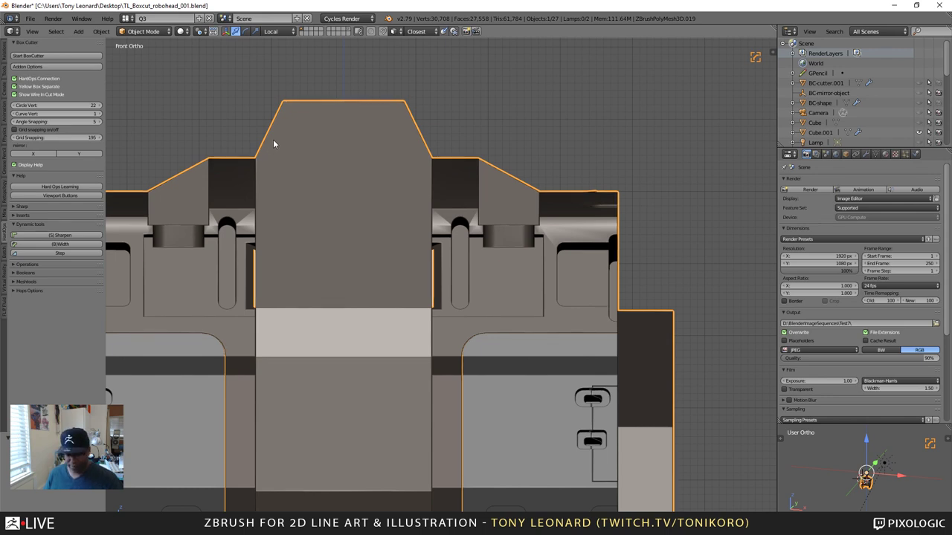
Step: Cut a small round hole near the lower corner of the raised tab from the front view
key(ctrl+w)
drag(269, 153, 273, 164)
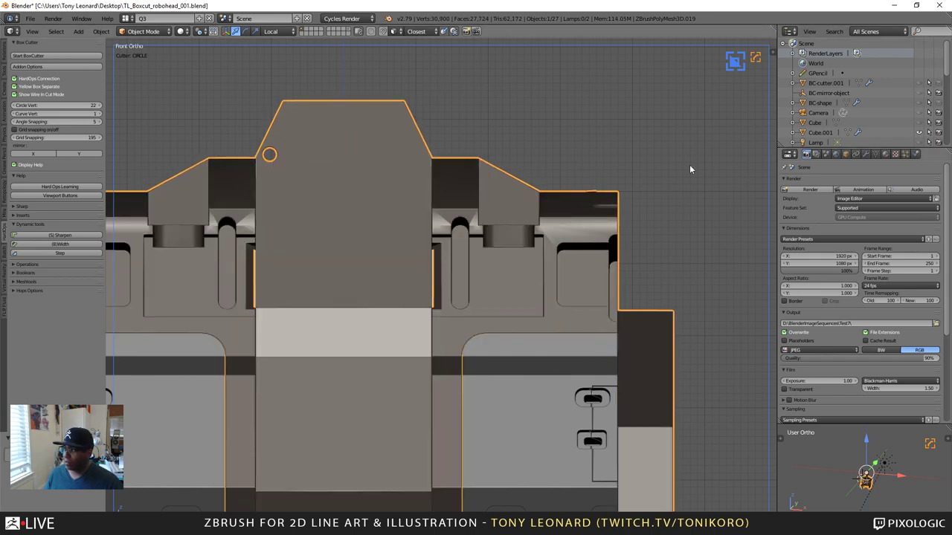
middle_drag(689, 165, 20, 158)
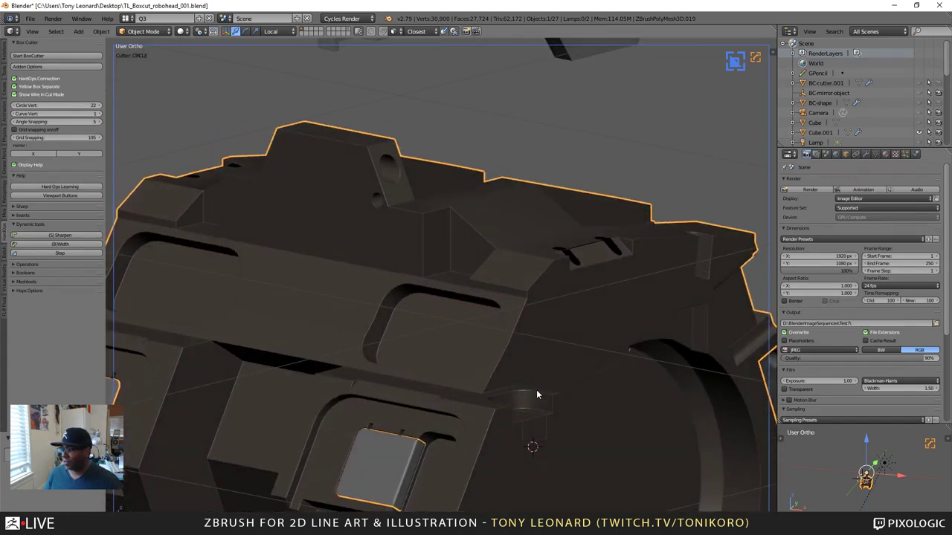
Step: Symmetrize the body mesh across the X axis with Hard Ops so the new cuts are mirrored
scroll(513, 406, down, 5)
middle_drag(563, 297, 400, 441)
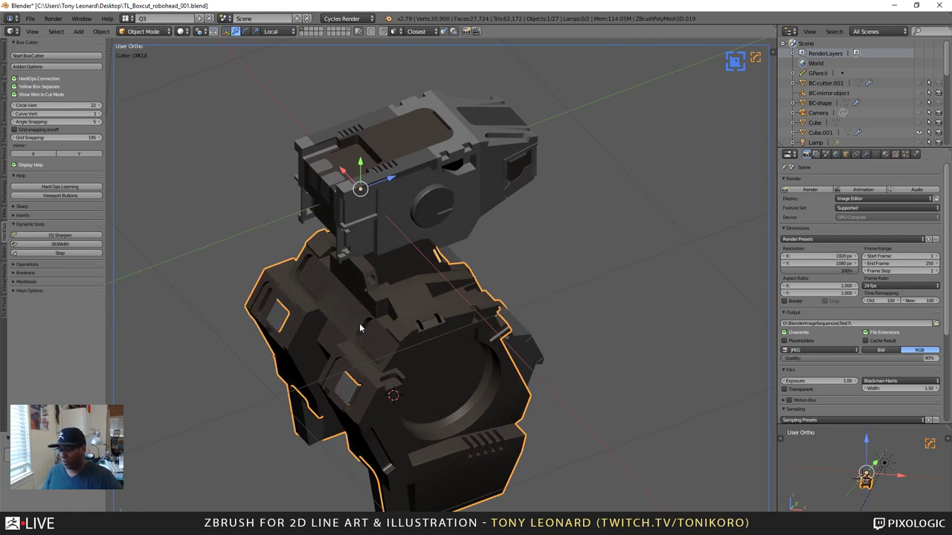
key(alt+x)
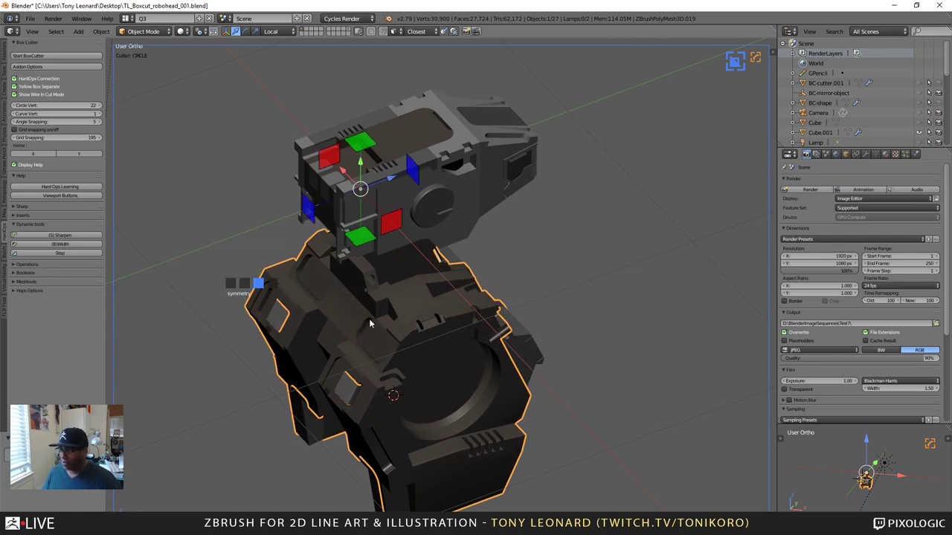
click(391, 220)
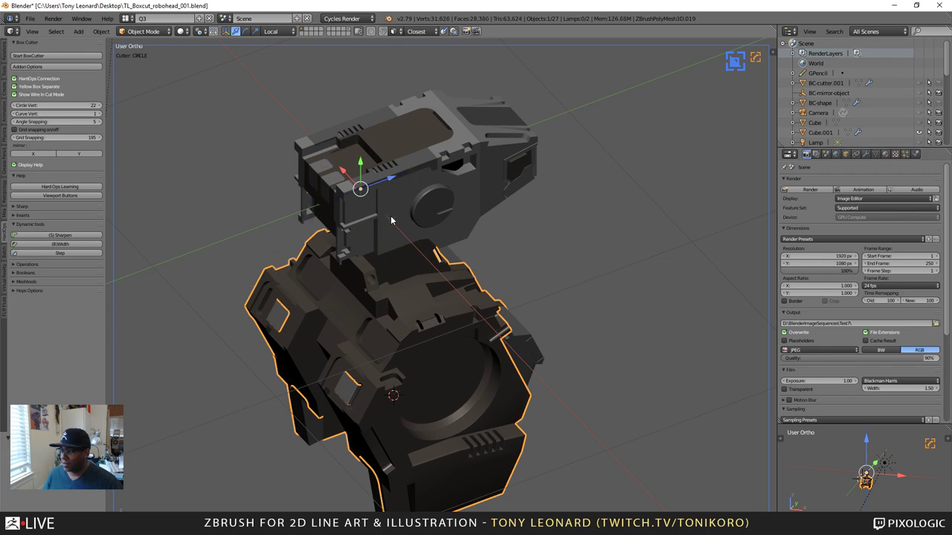
middle_drag(348, 248, 370, 408)
middle_drag(314, 369, 454, 292)
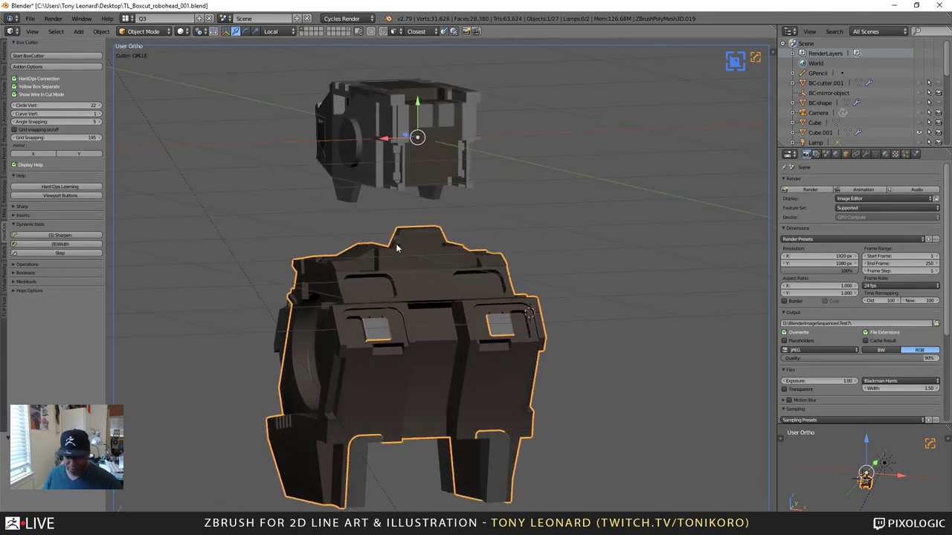
Step: Run Hard Ops Clean Mesh (E) on the body and check the mesh from several angles
key(q)
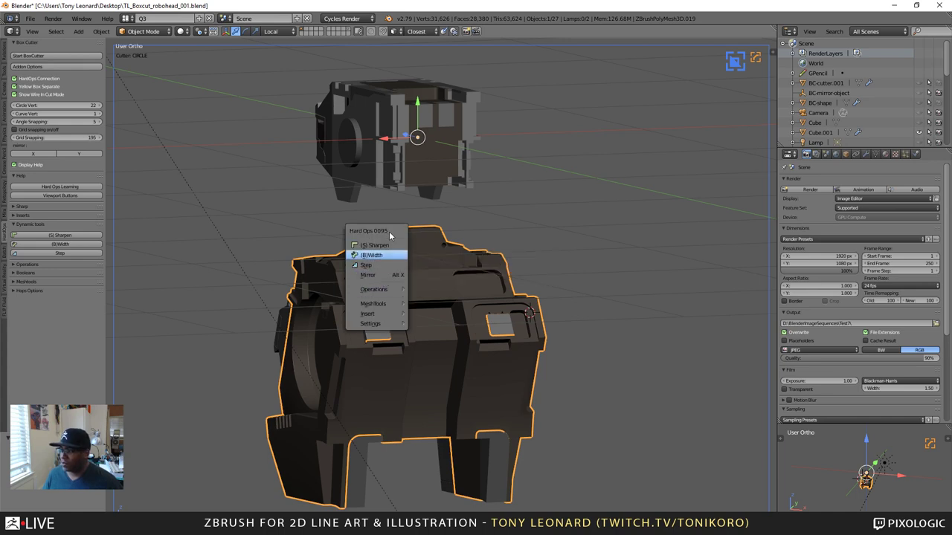
mouse_move(402, 295)
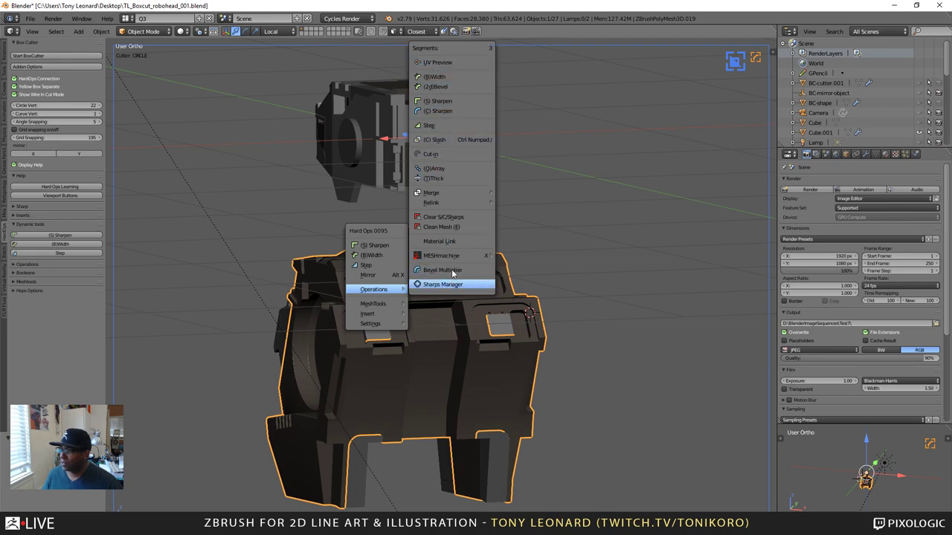
click(452, 228)
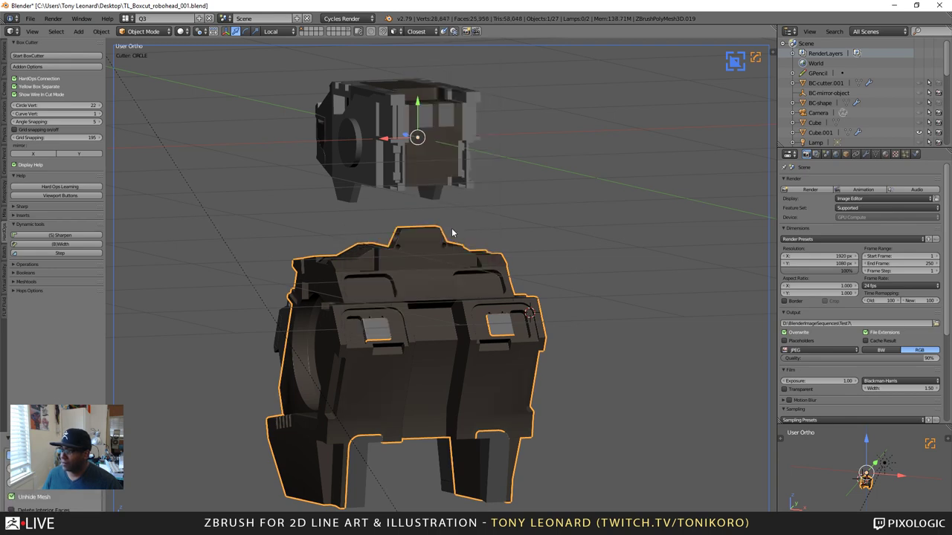
middle_drag(452, 233, 429, 271)
middle_drag(478, 370, 354, 318)
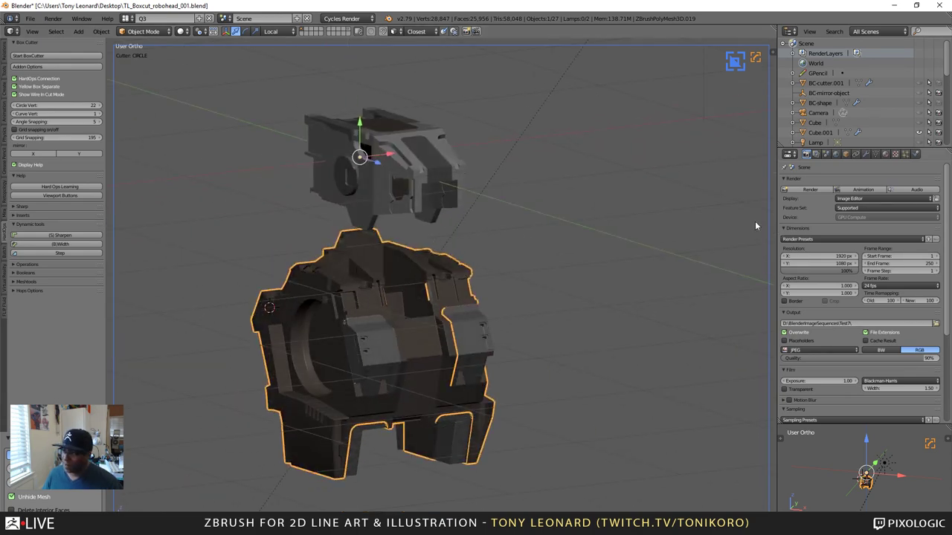
middle_drag(398, 203, 421, 238)
middle_drag(584, 319, 251, 318)
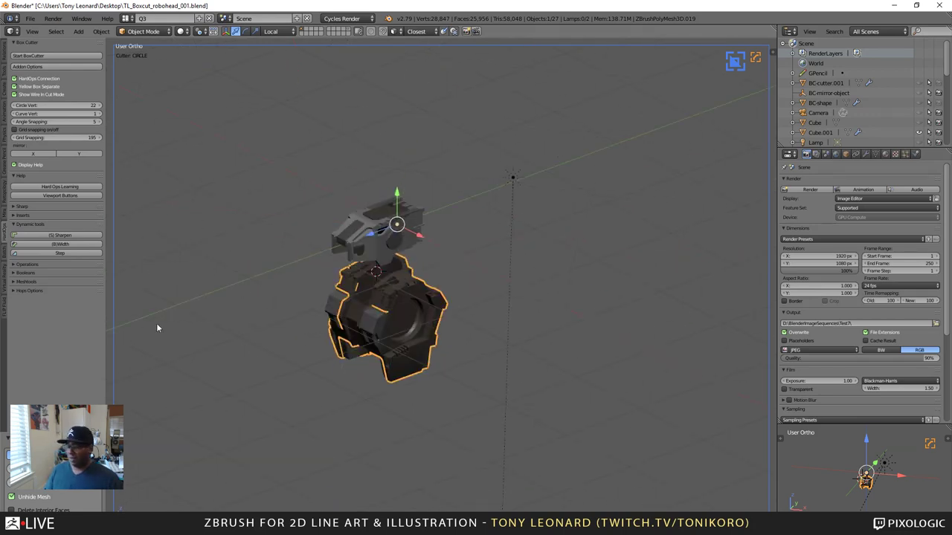
Step: Switch to ZBrush and make the multi-subtool PolyMesh3D1 star tool active
key(alt+Tab)
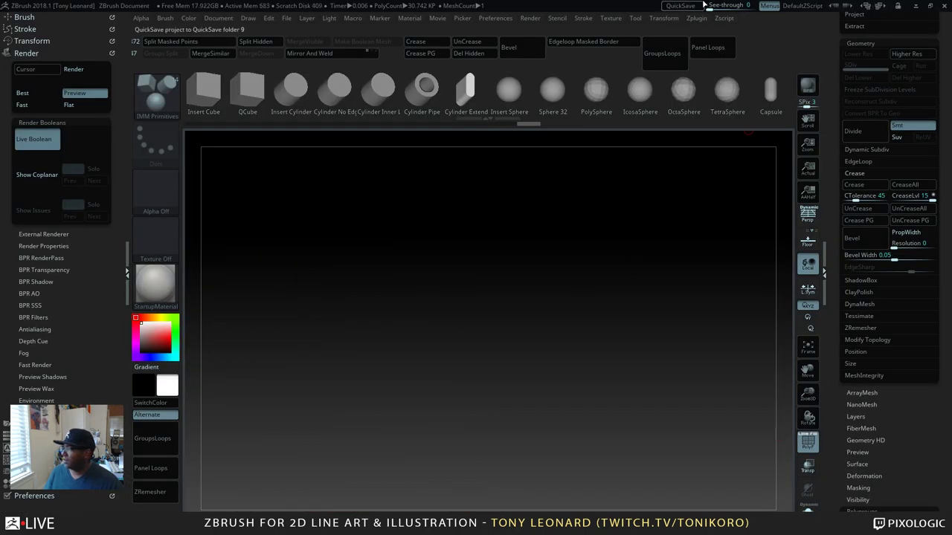
drag(845, 179, 844, 217)
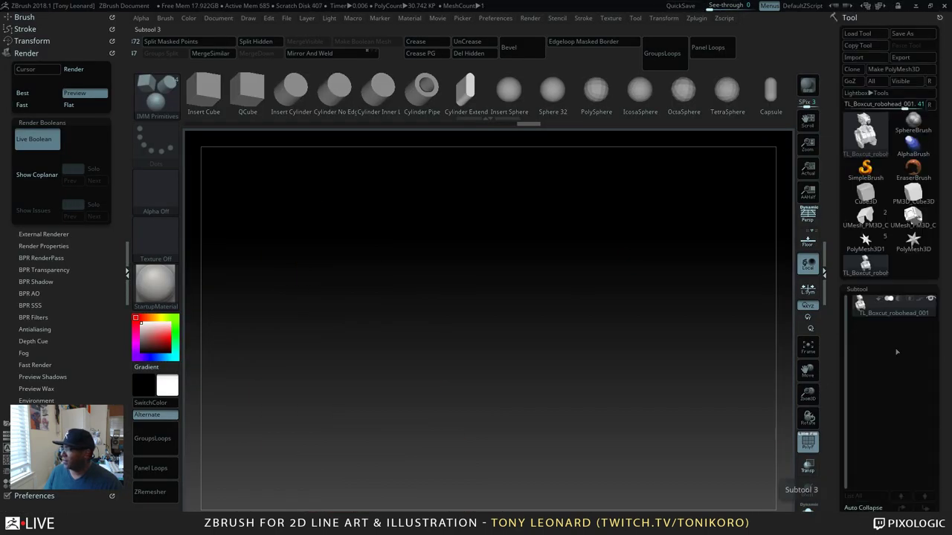
click(917, 219)
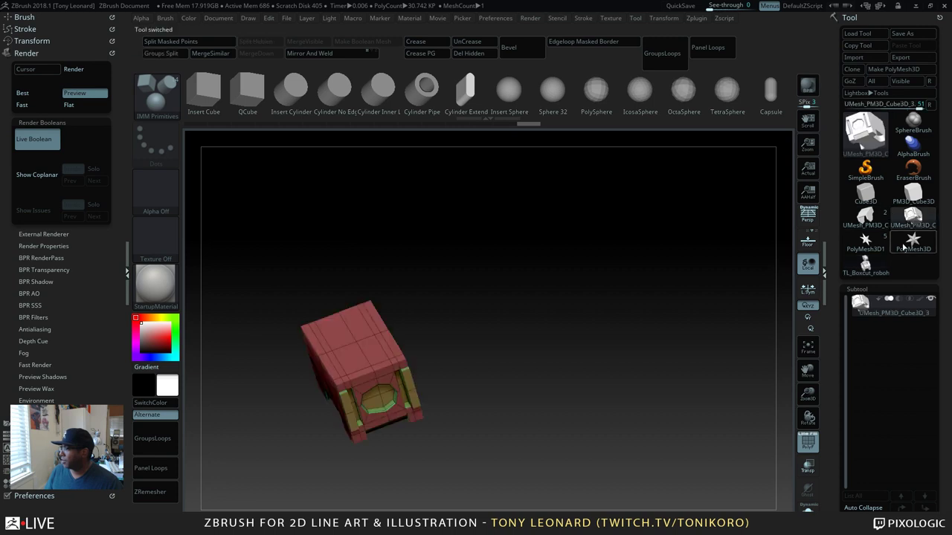
mouse_move(905, 245)
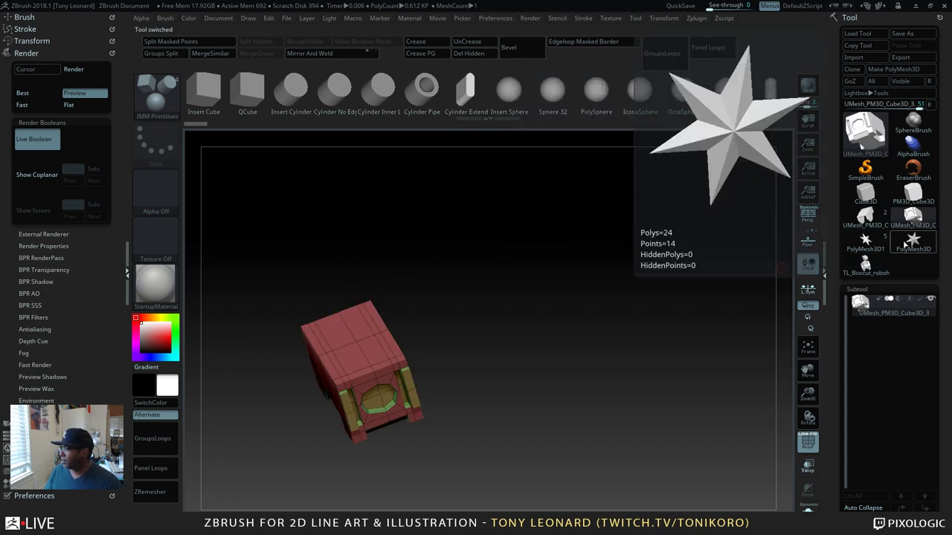
click(901, 245)
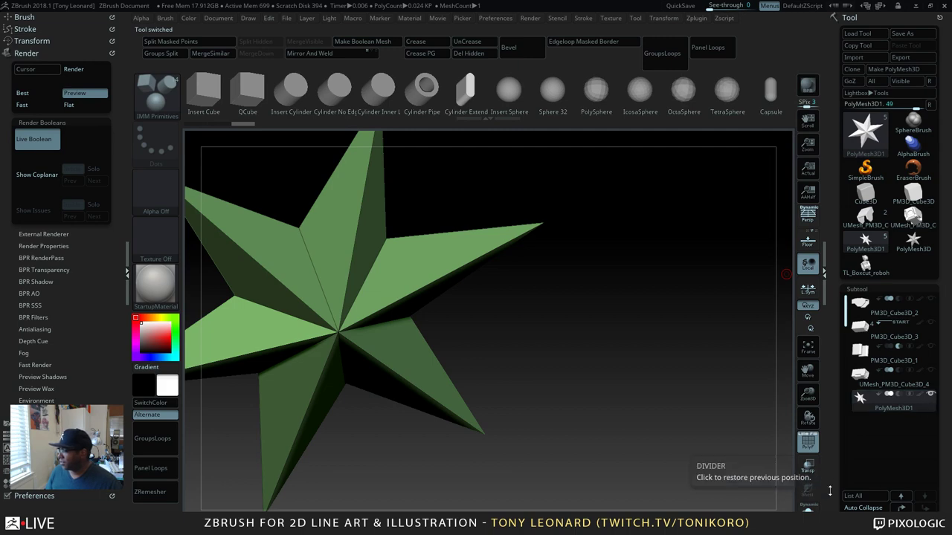
Step: Delete the PolyMesh3D1 star subtool, choosing to skip the undo warning until the next restart
drag(842, 488, 841, 392)
scroll(842, 392, down, 1)
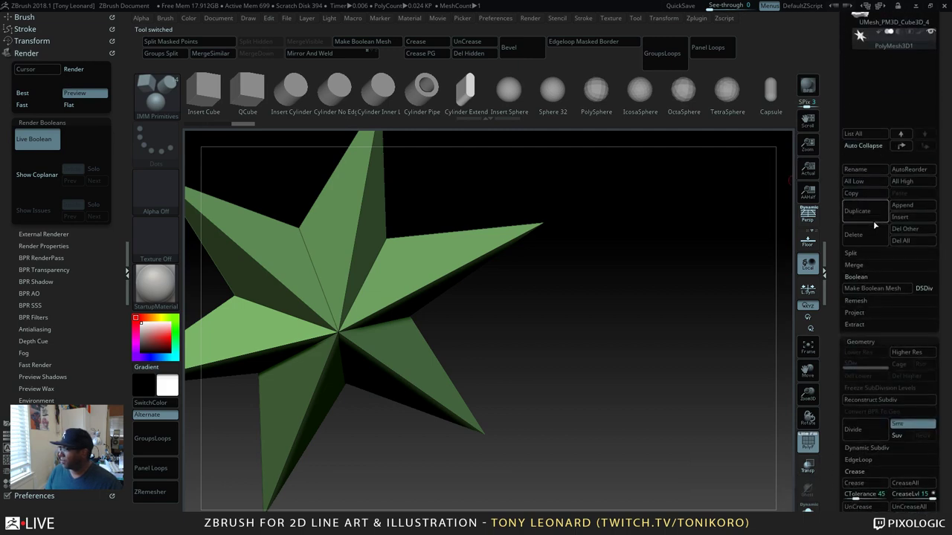
click(853, 234)
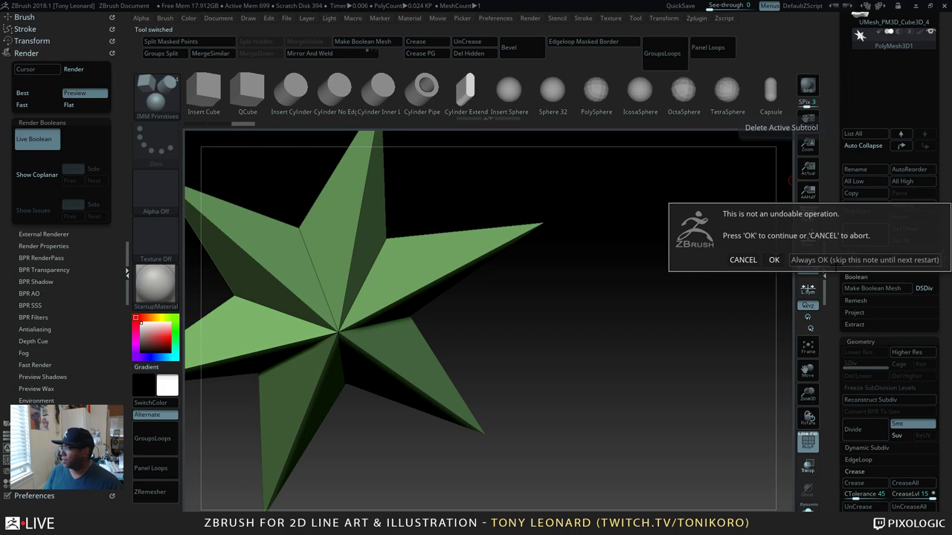
click(836, 263)
drag(836, 81, 836, 385)
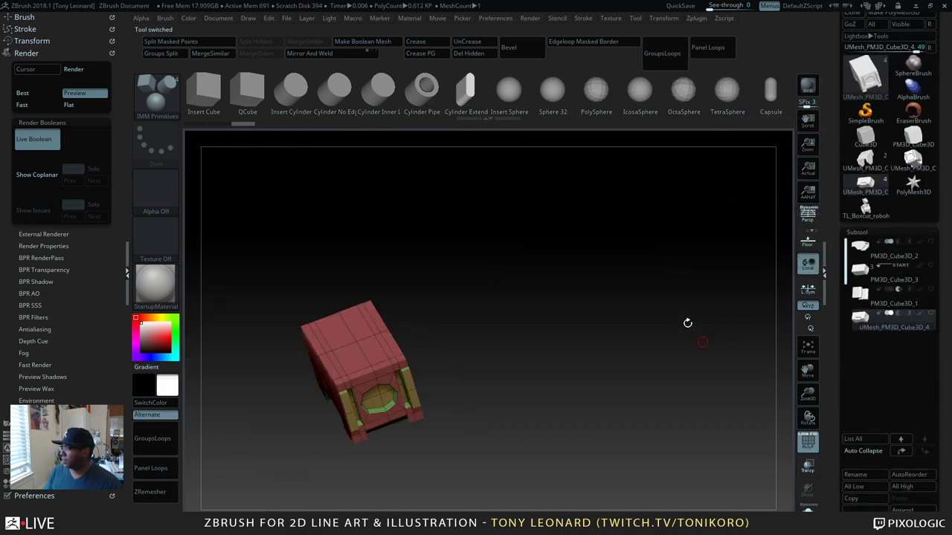
Step: Delete the PM3D_Cube3D_1 and UMesh_PM3D_Cube3D_4 subtools, keeping PM3D_Cube3D_2 and PM3D_Cube3D_3
click(926, 280)
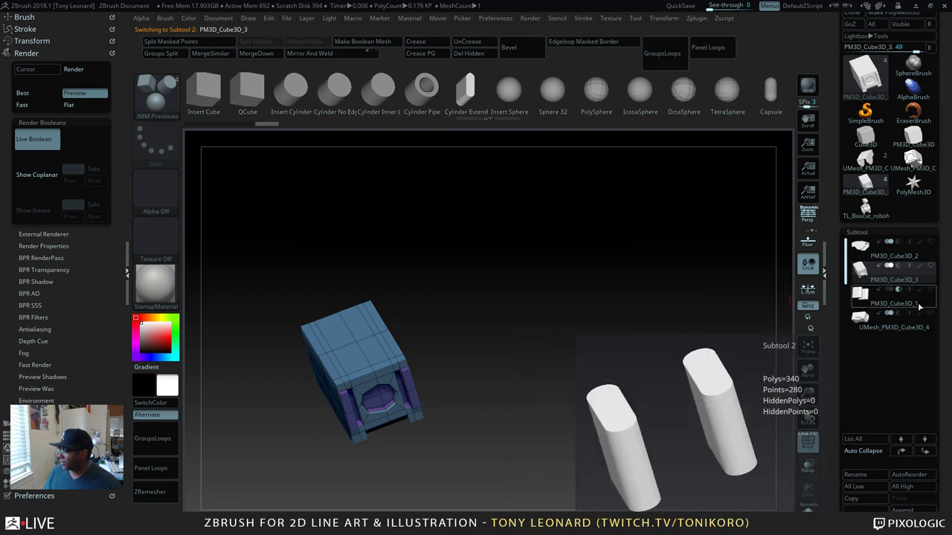
click(920, 305)
scroll(866, 206, down, 5)
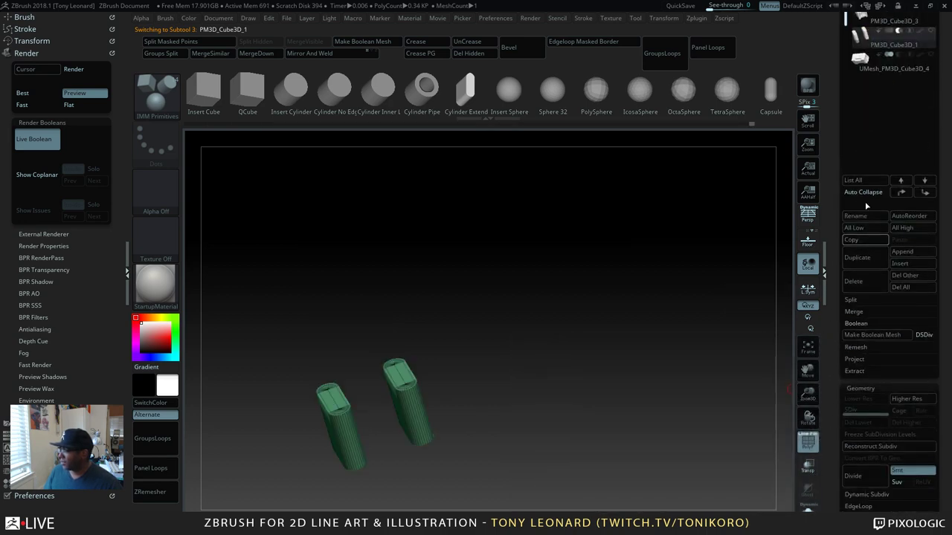
click(878, 285)
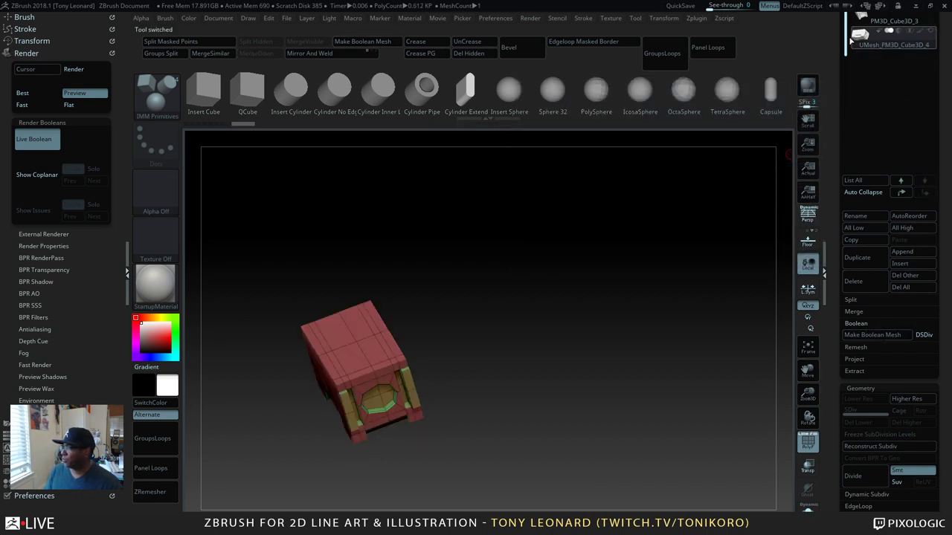
click(856, 312)
Step: Show the PM3D_Cube3D_2 shell and move the PM3D_Cube3D_3 block along Y so it sits inside the shell
drag(829, 61, 829, 147)
drag(617, 360, 630, 335)
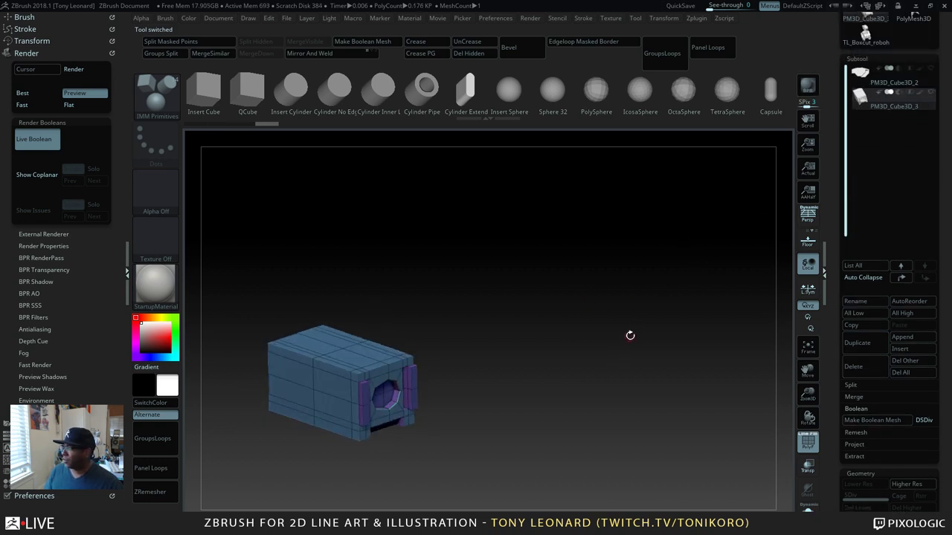
click(931, 72)
shift+drag(605, 391, 648, 320)
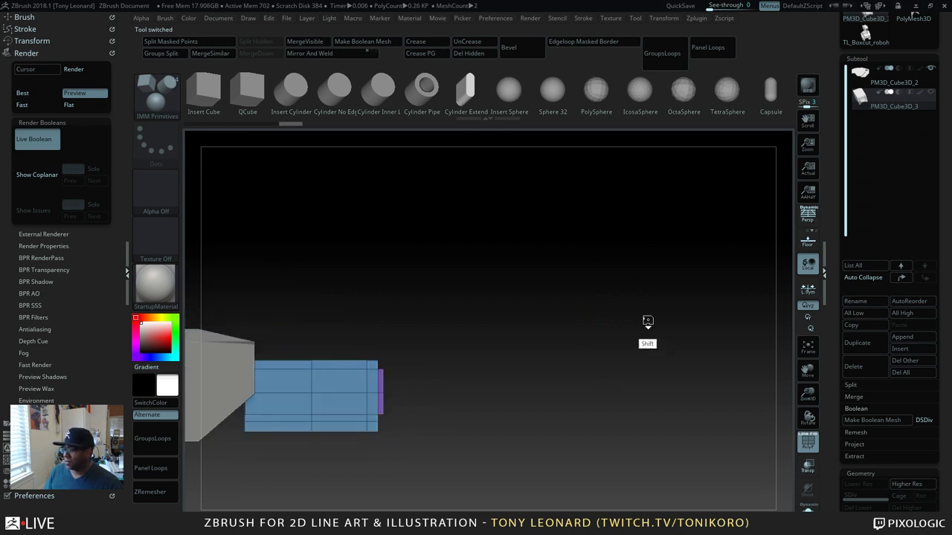
alt+drag(531, 379, 745, 397)
key(w)
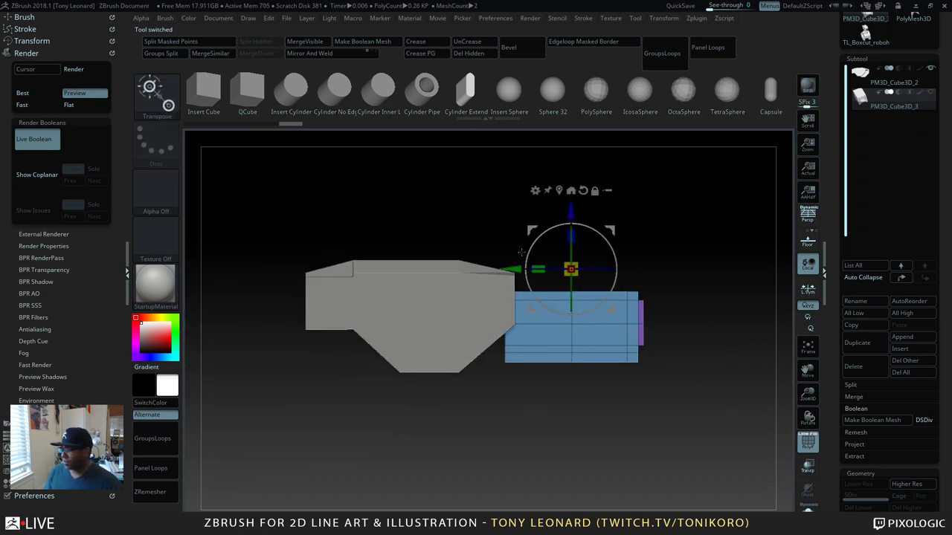
shift+drag(514, 273, 398, 275)
Step: Narrow the block slightly along X and nudge it upward along Z so it fits between the shell's side walls
drag(695, 334, 619, 345)
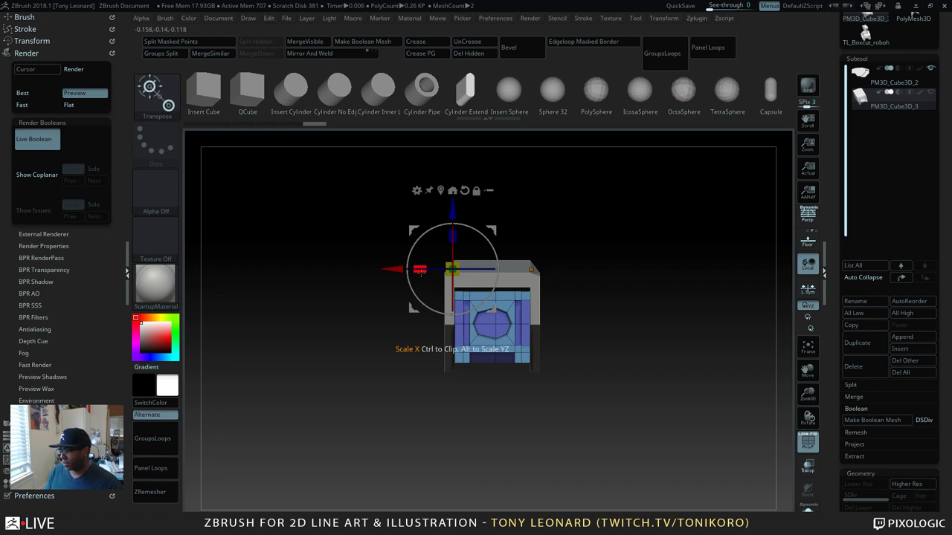
drag(419, 270, 420, 272)
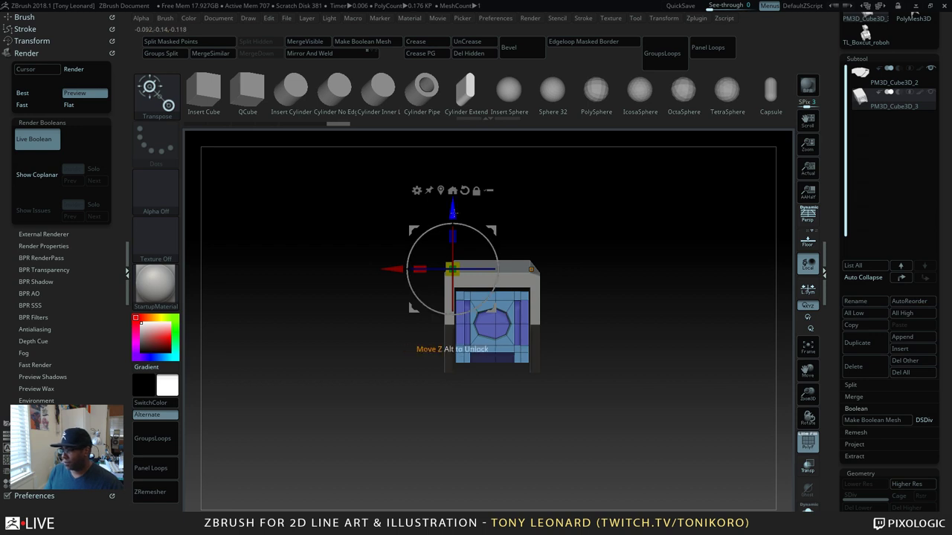
drag(451, 215, 449, 212)
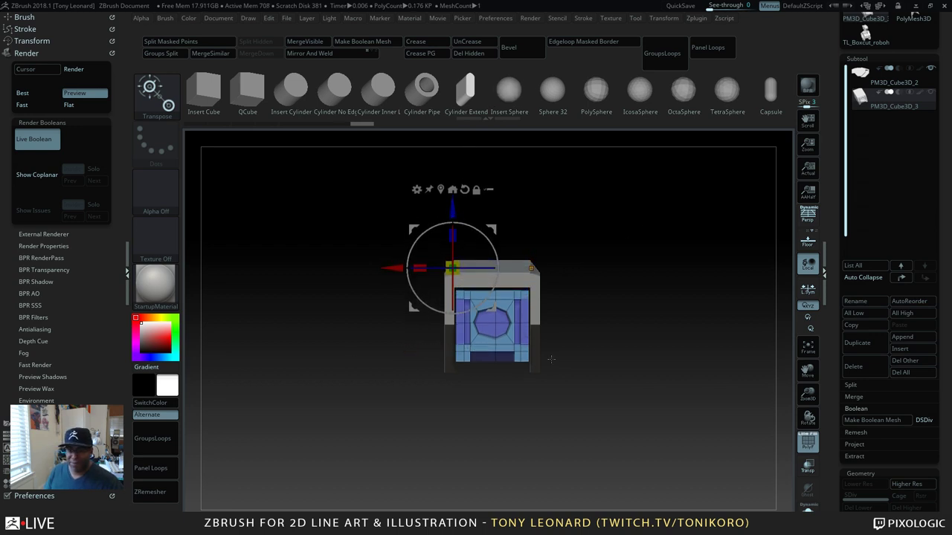
drag(647, 406, 655, 461)
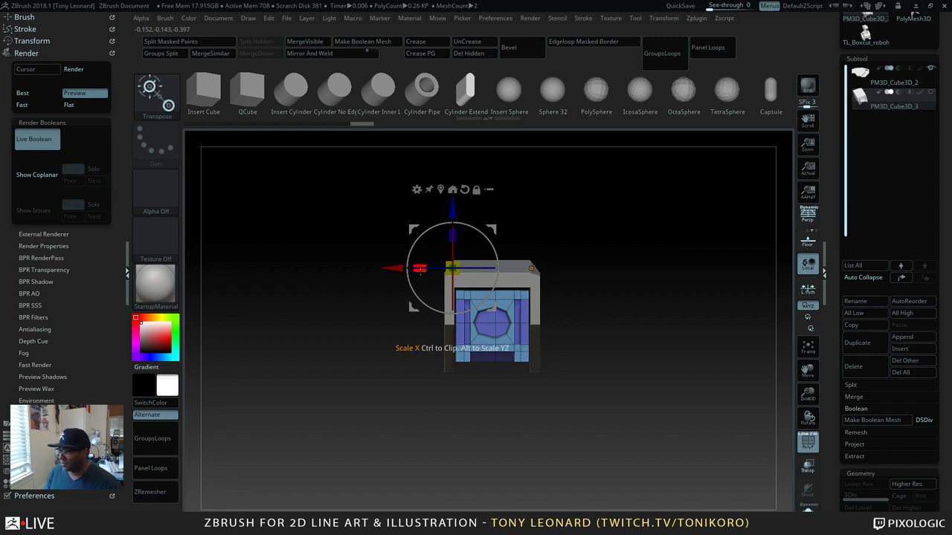
drag(420, 269, 420, 270)
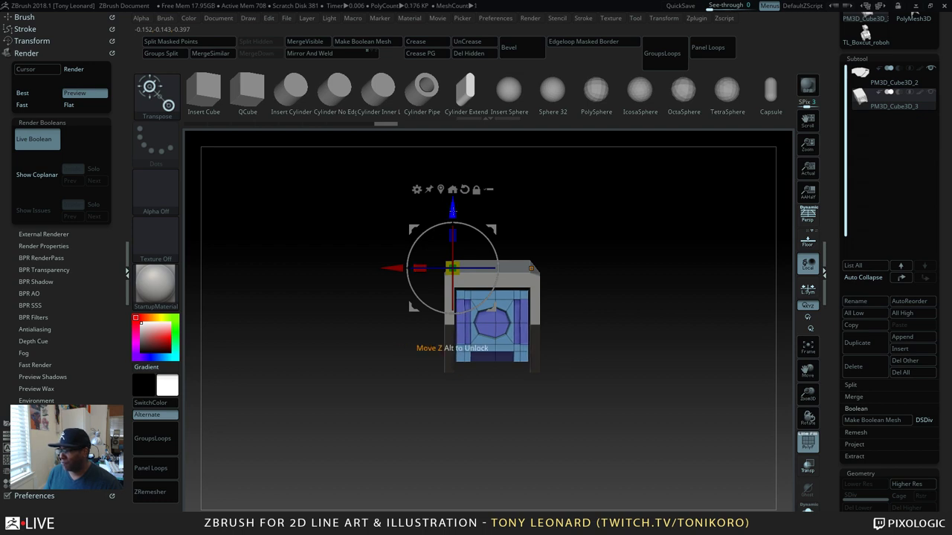
mouse_move(452, 212)
mouse_down()
mouse_move(453, 220)
mouse_move(452, 211)
mouse_up()
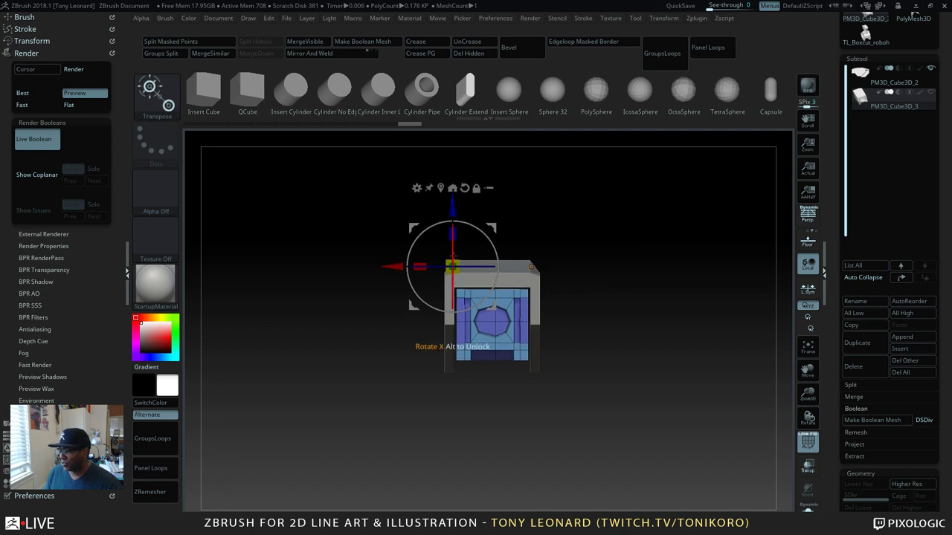
Step: Switch to the ZModeler brush and mark the polygons in the middle of the block's inner end face
drag(565, 387, 571, 264)
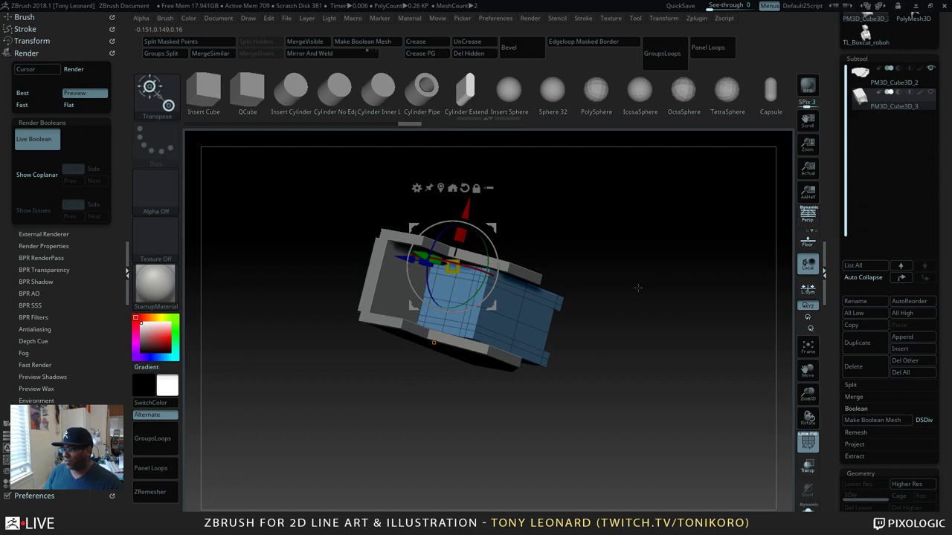
key(q)
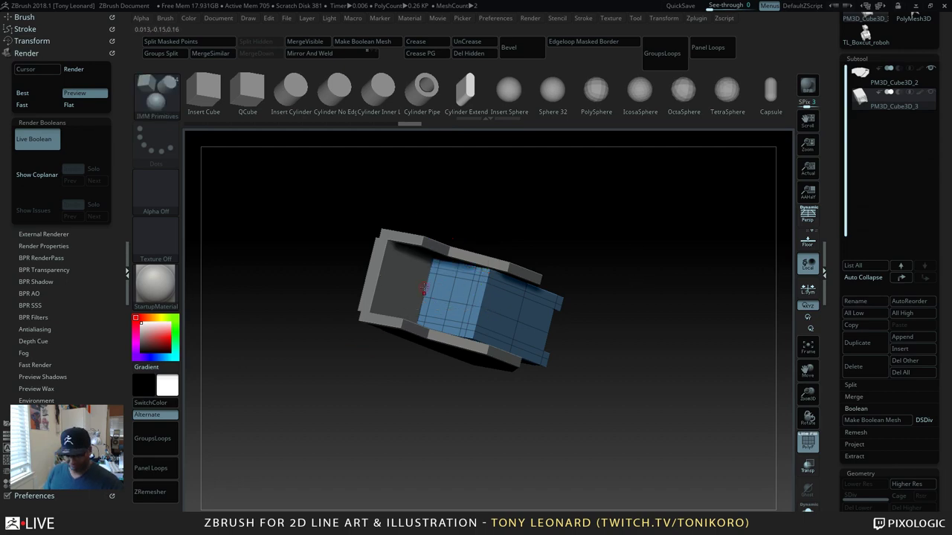
key(b)
key(z)
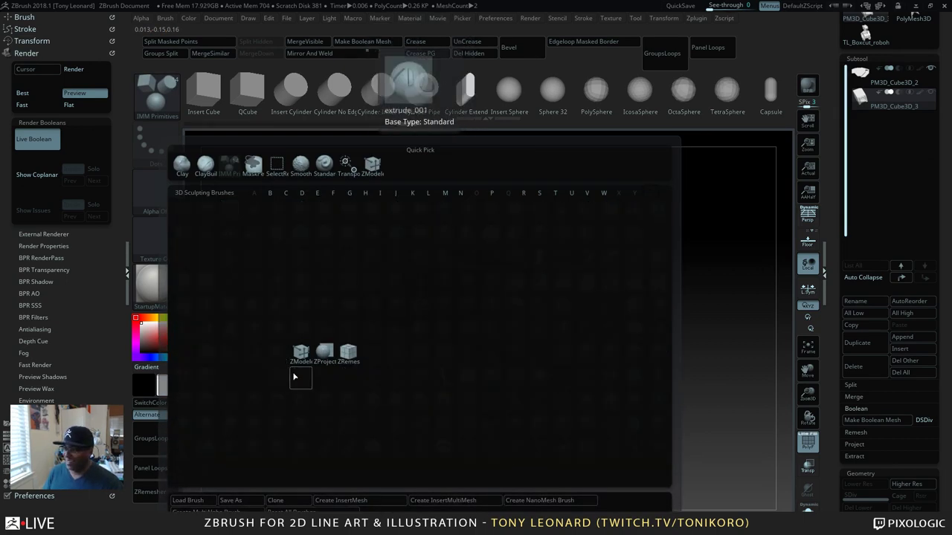
key(m)
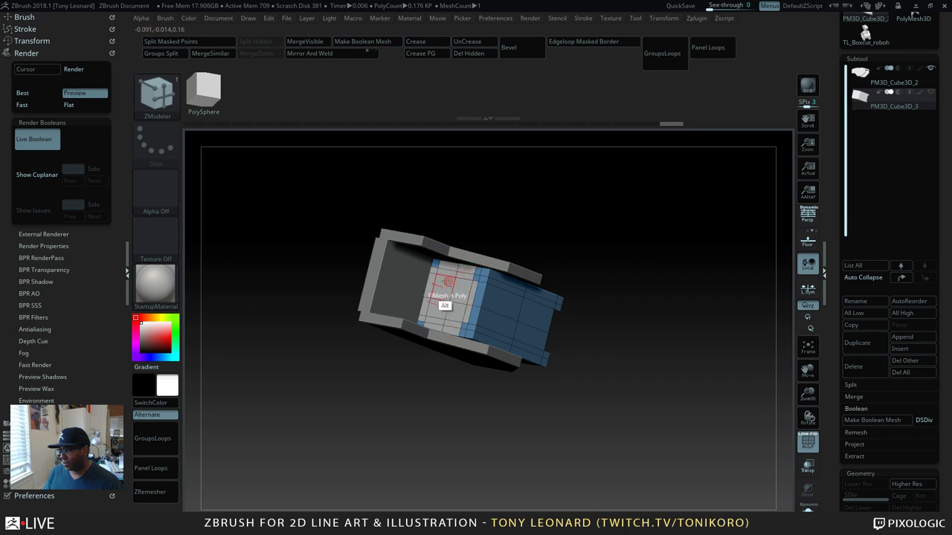
alt+click(481, 293)
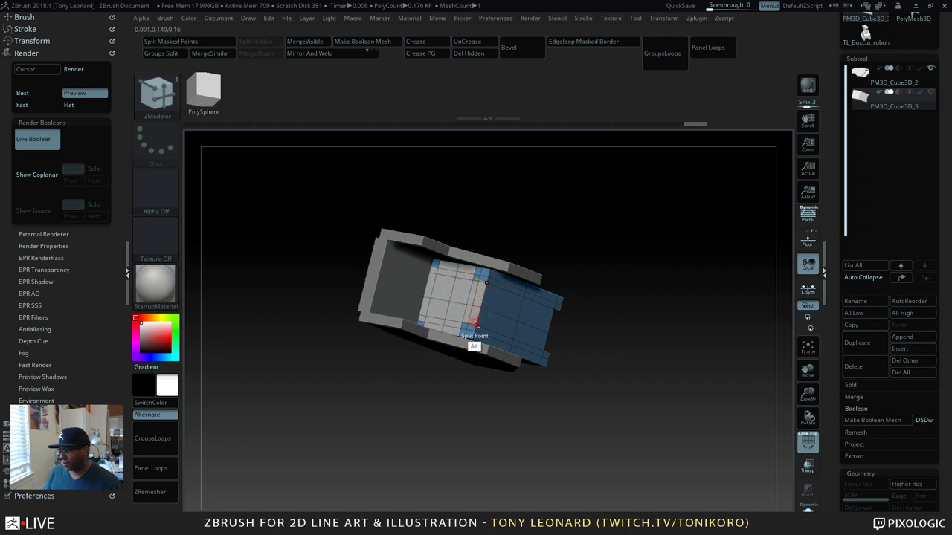
alt+click(471, 320)
Step: Extrude the marked end-face polygons into stepped tiers toward the back of the shell using QMesh with Align Full Step
drag(562, 251, 589, 293)
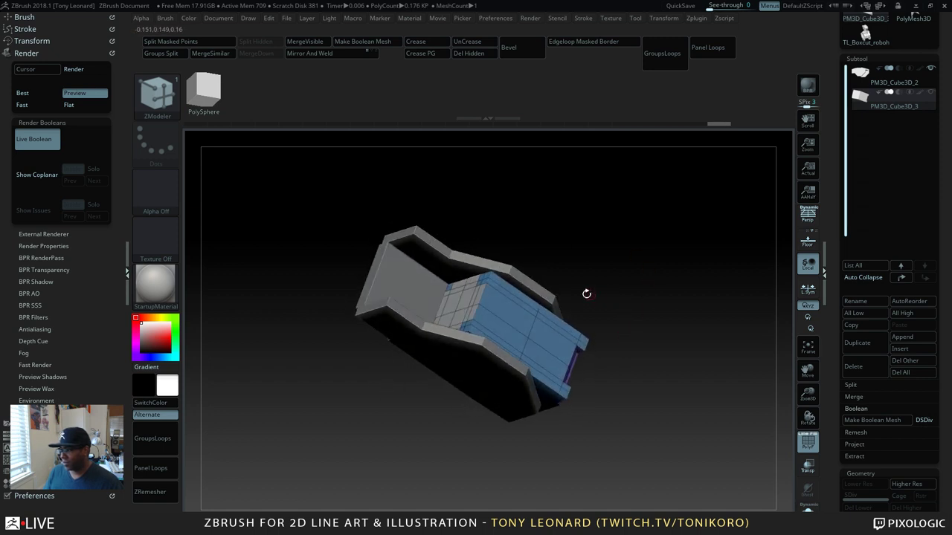
key(space)
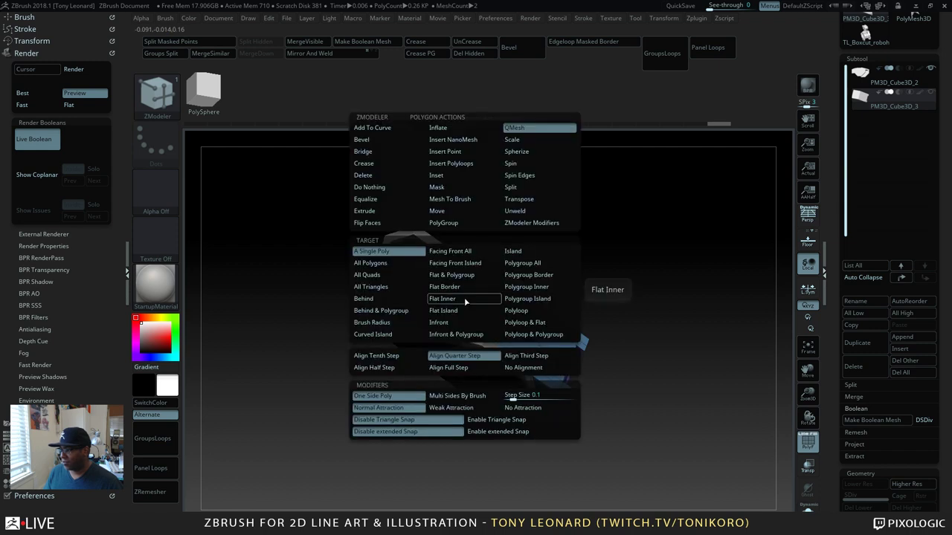
click(455, 370)
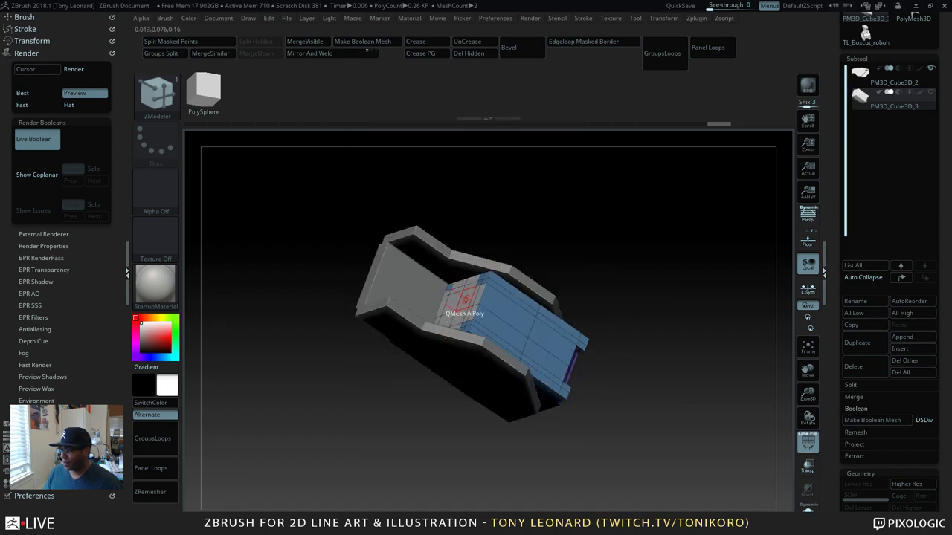
drag(464, 299, 419, 272)
drag(644, 268, 654, 297)
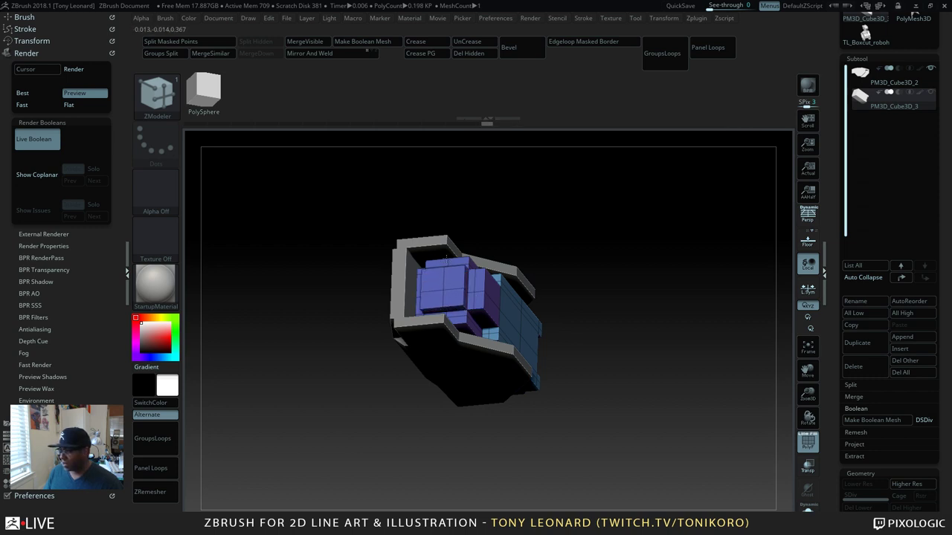
Step: Extrude the two narrow strips along the block's underside downward with QMesh to form rails extending below the shell
drag(692, 293, 563, 289)
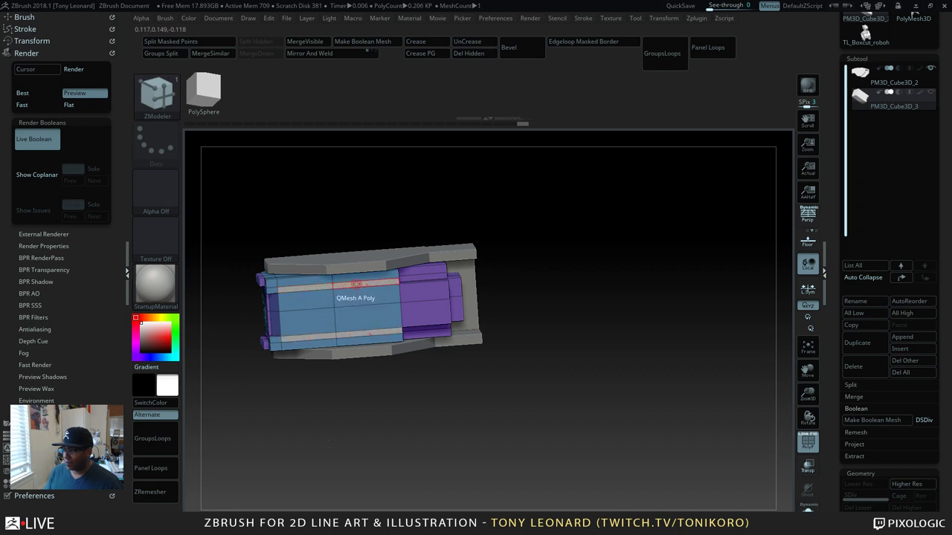
drag(627, 237, 615, 399)
drag(512, 382, 552, 357)
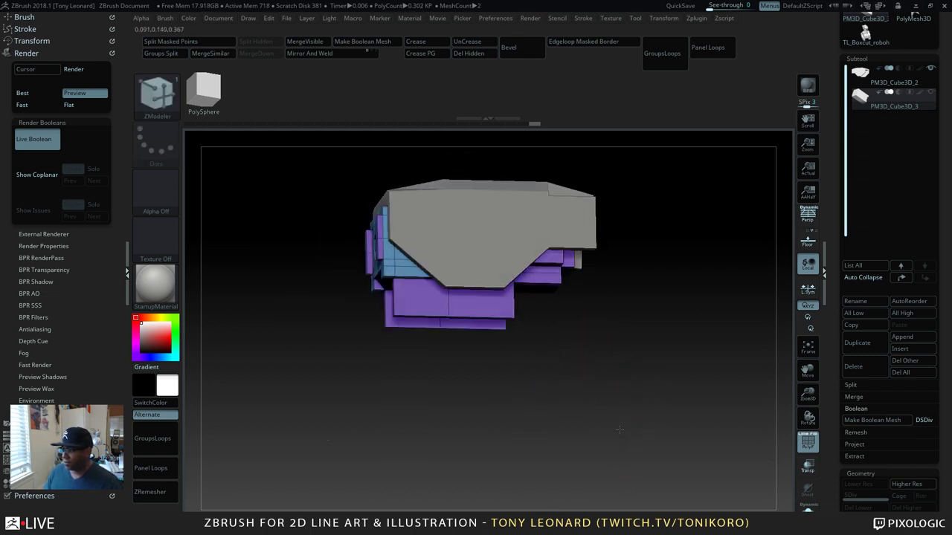
drag(620, 429, 569, 523)
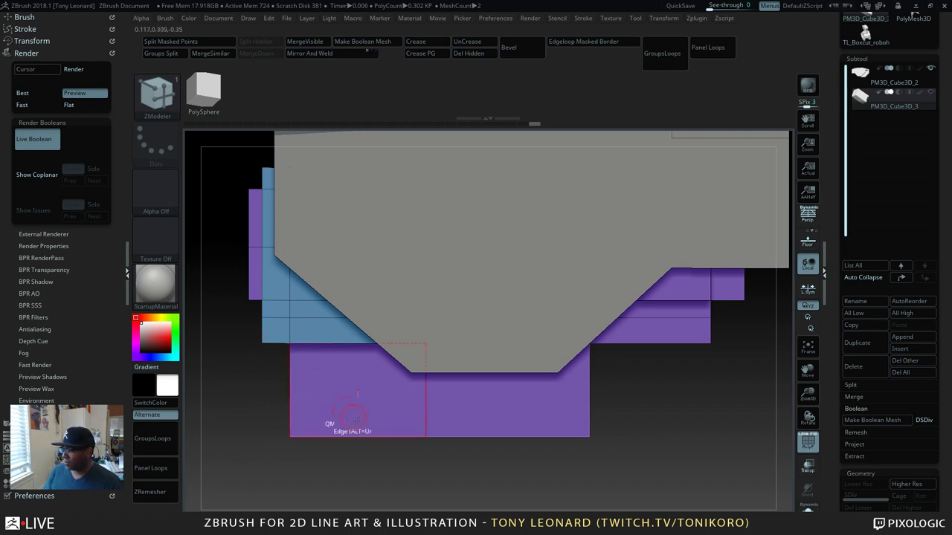
Step: Isolate the rails' lower corner at the block's outer end with an inverted mask and move it inward along Y to taper it
ctrl+drag(250, 413, 301, 471)
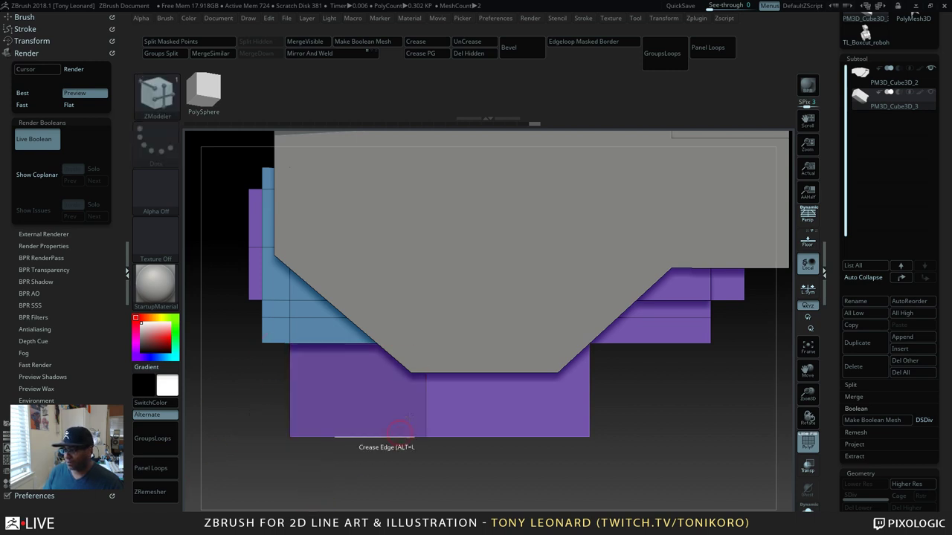
ctrl+click(443, 471)
key(w)
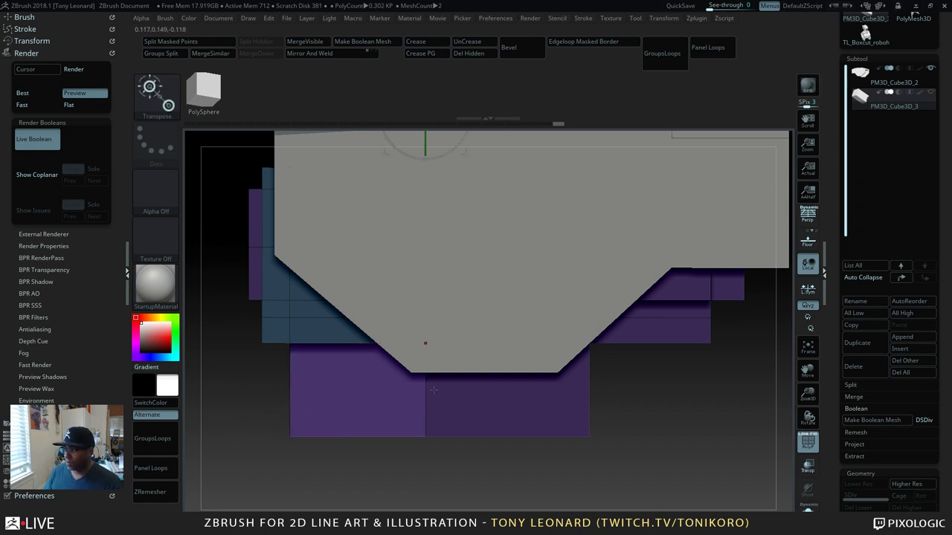
alt+click(291, 437)
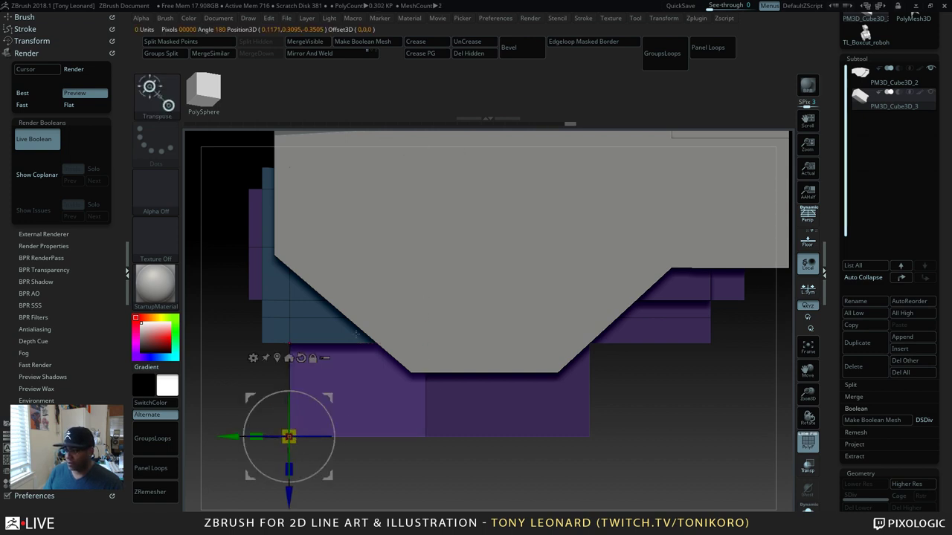
drag(289, 437, 348, 437)
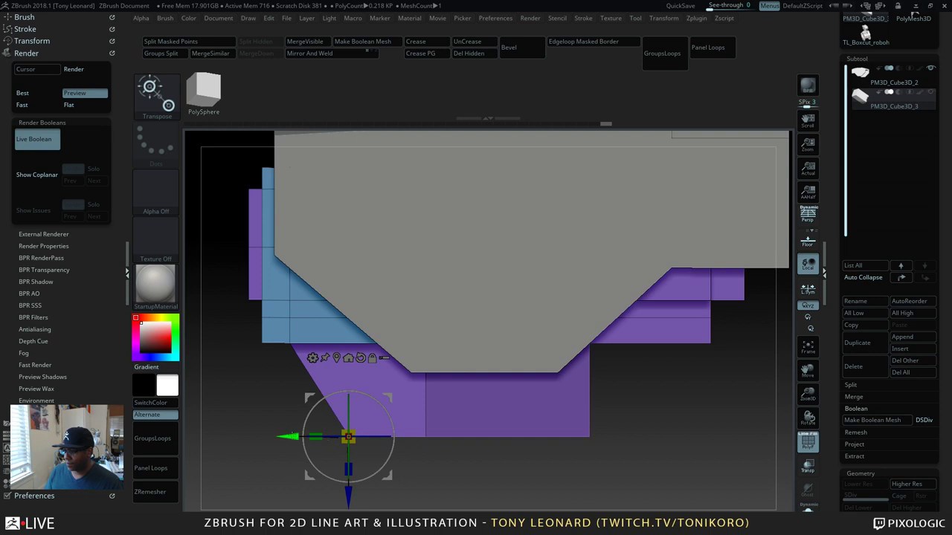
Step: Mask all but the rails' opposite lower corner, move that corner inward along Y for a matching taper, and clear the mask
ctrl+drag(292, 436, 243, 442)
key(ctrl+z)
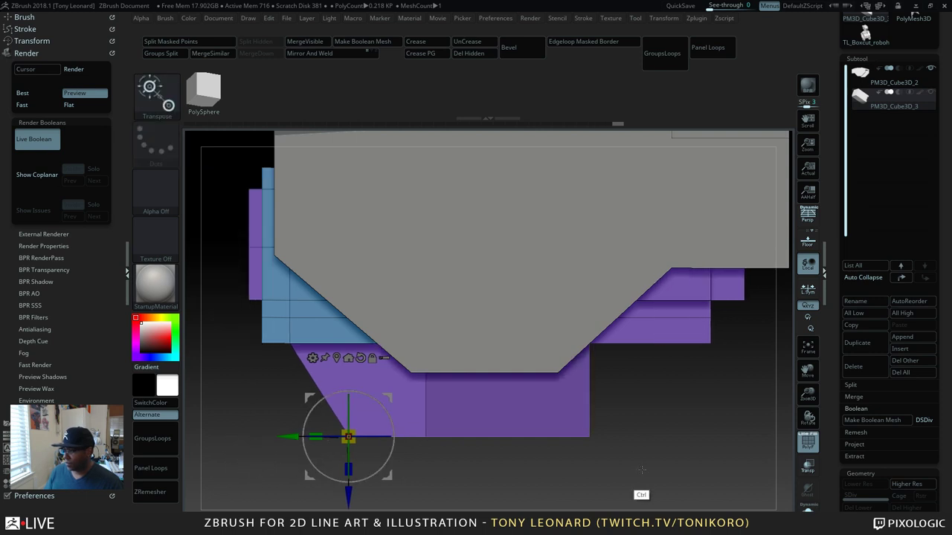
ctrl+click(557, 450)
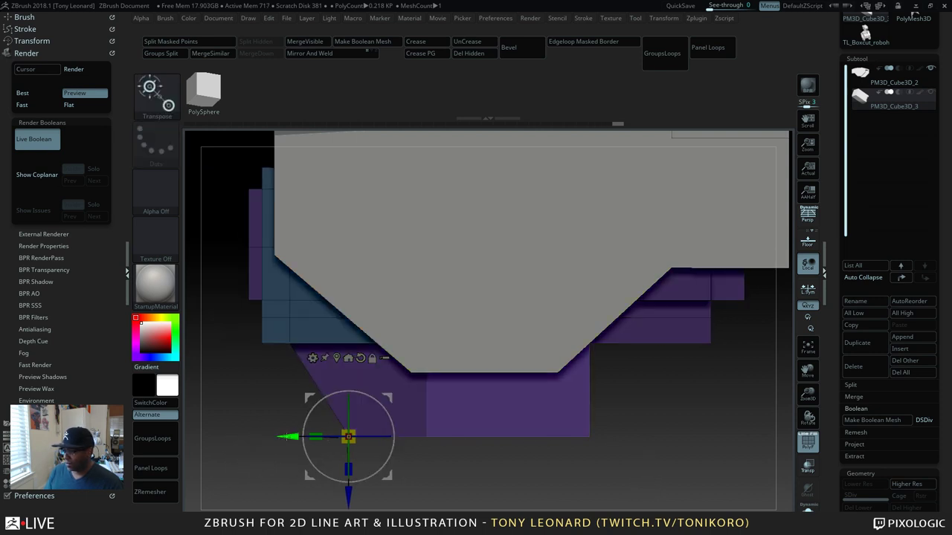
drag(287, 435, 202, 433)
drag(628, 426, 650, 473)
key(q)
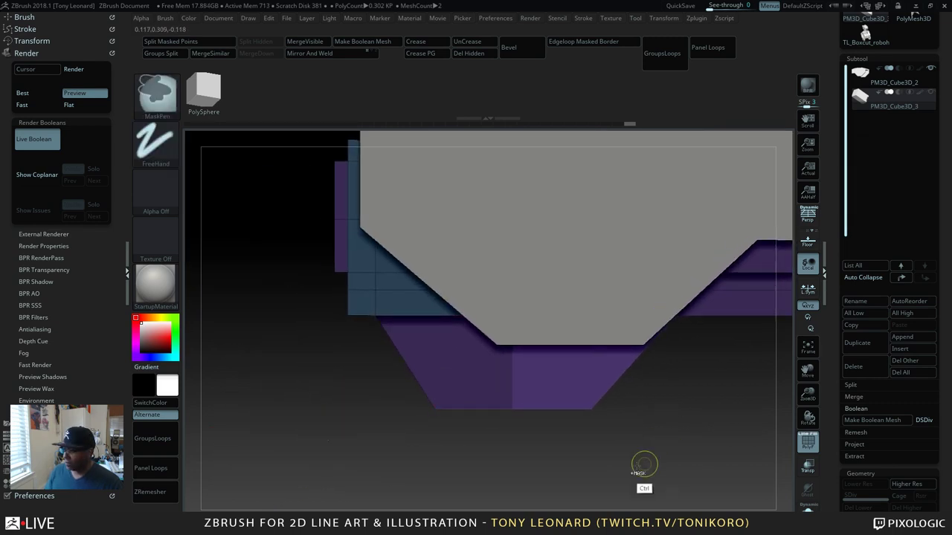
ctrl+drag(325, 425, 412, 482)
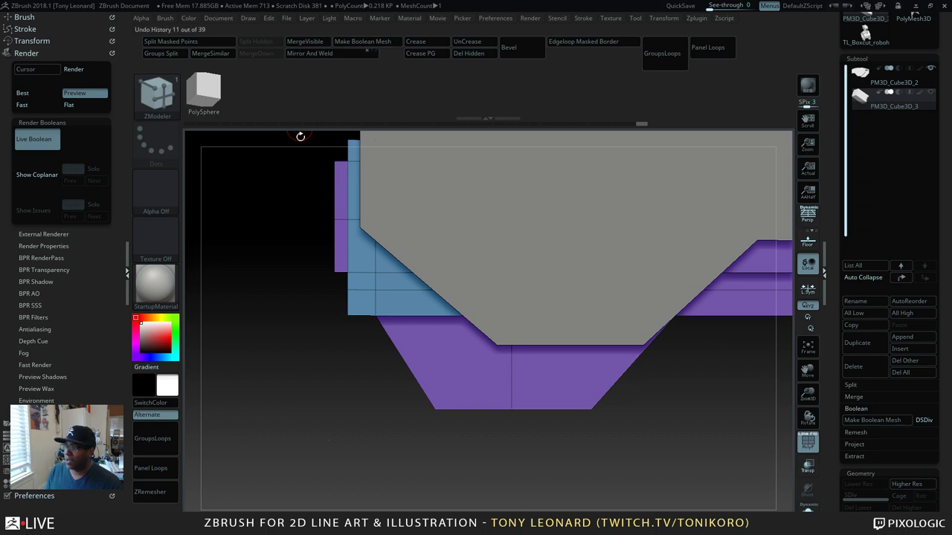
Step: Set the ZModeler edge action to Insert and add one loop parallel to the rails' slanted end and two horizontal loops across them
key(space)
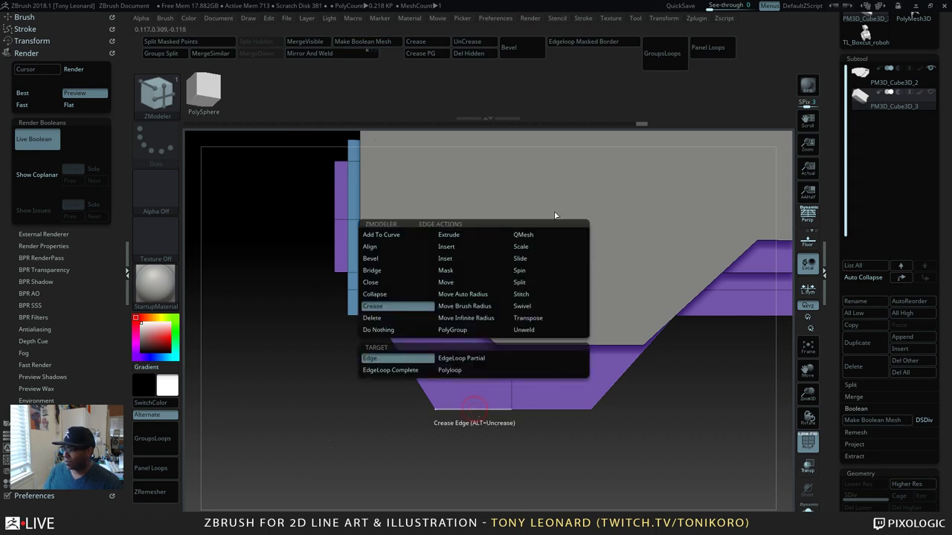
click(488, 244)
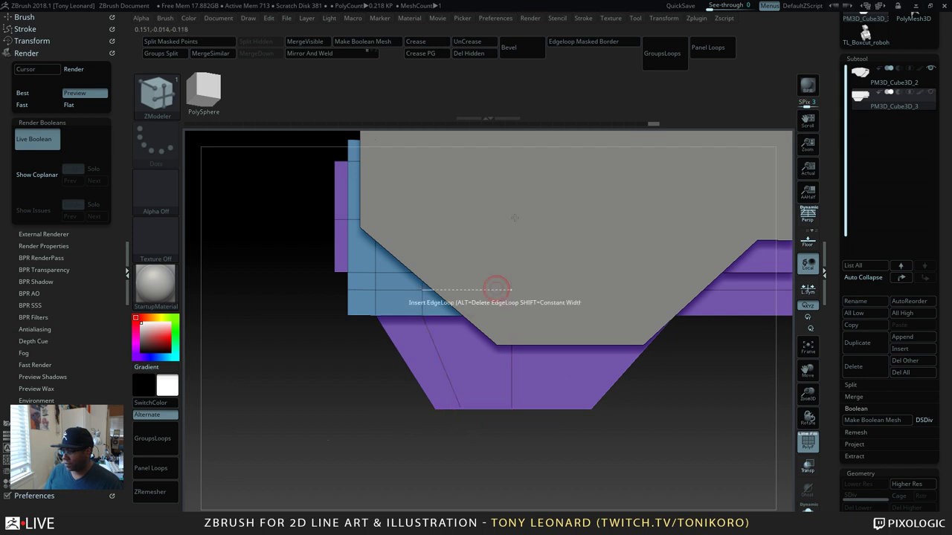
click(450, 388)
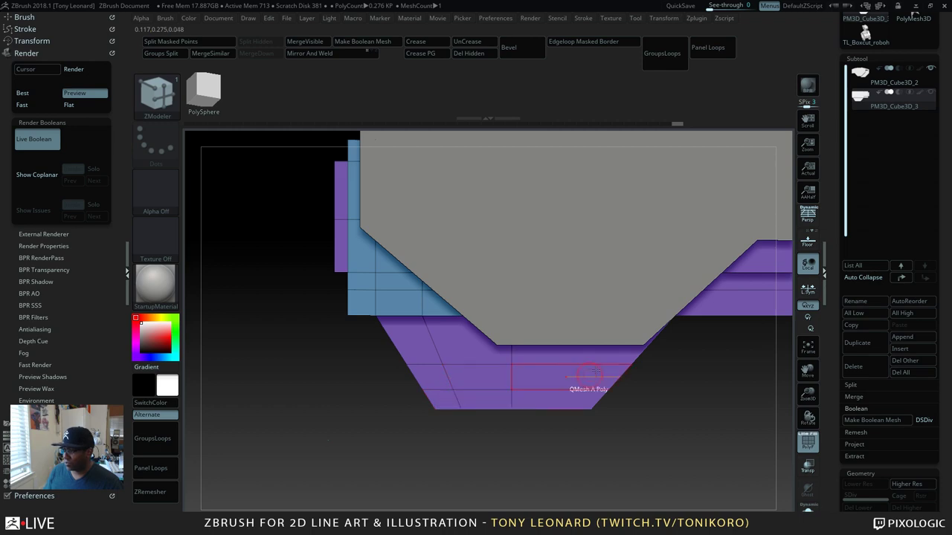
Step: Insert an edge loop parallel to the rails' inner slanted end and check the block from the front and side
drag(311, 309, 387, 405)
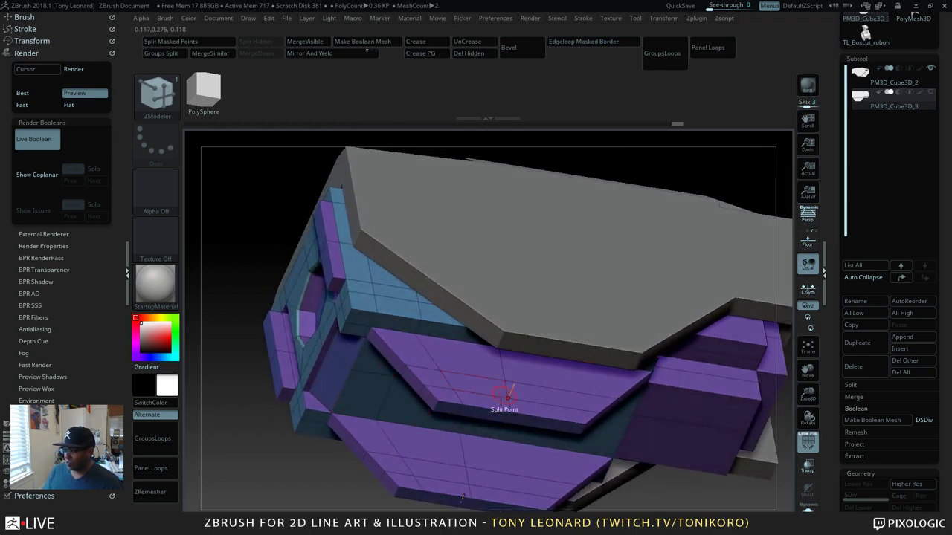
drag(687, 484, 699, 463)
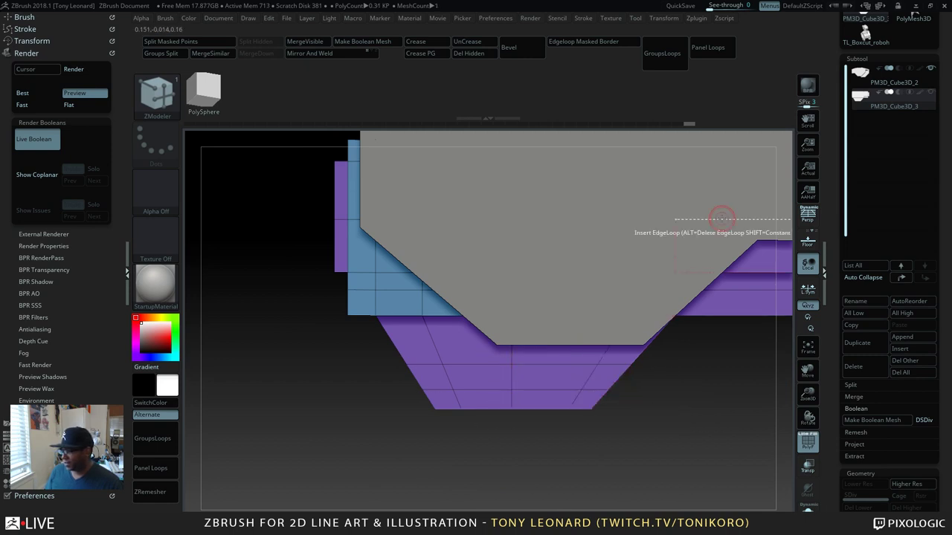
drag(690, 429, 603, 407)
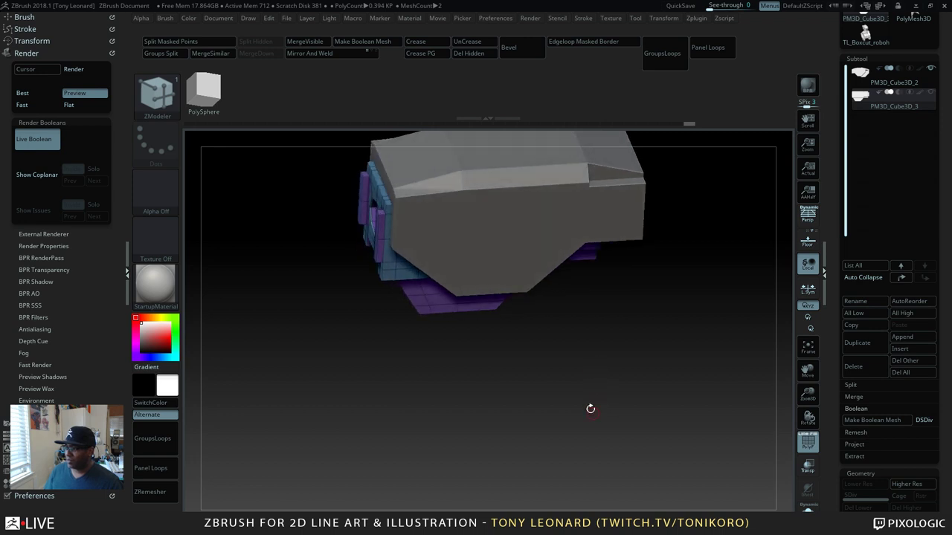
drag(421, 368, 509, 380)
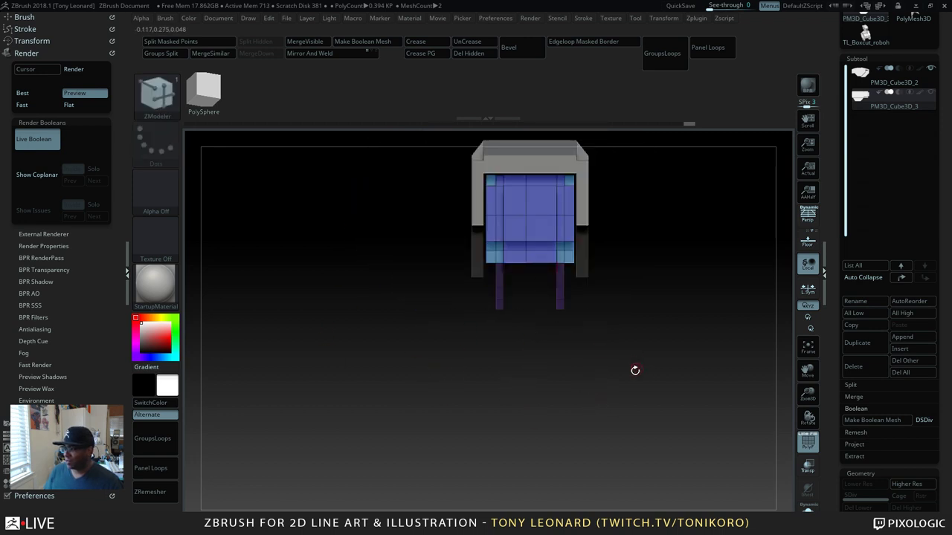
mouse_move(636, 371)
mouse_down()
mouse_move(590, 393)
mouse_move(614, 386)
mouse_move(591, 349)
mouse_move(580, 358)
mouse_move(573, 419)
mouse_move(596, 355)
mouse_move(596, 364)
mouse_up()
key(shift)
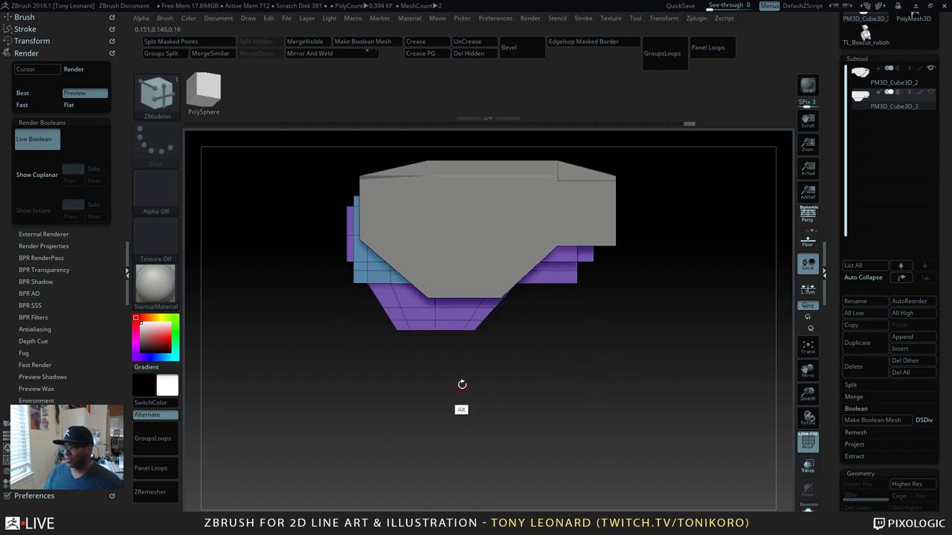
drag(467, 387, 535, 409)
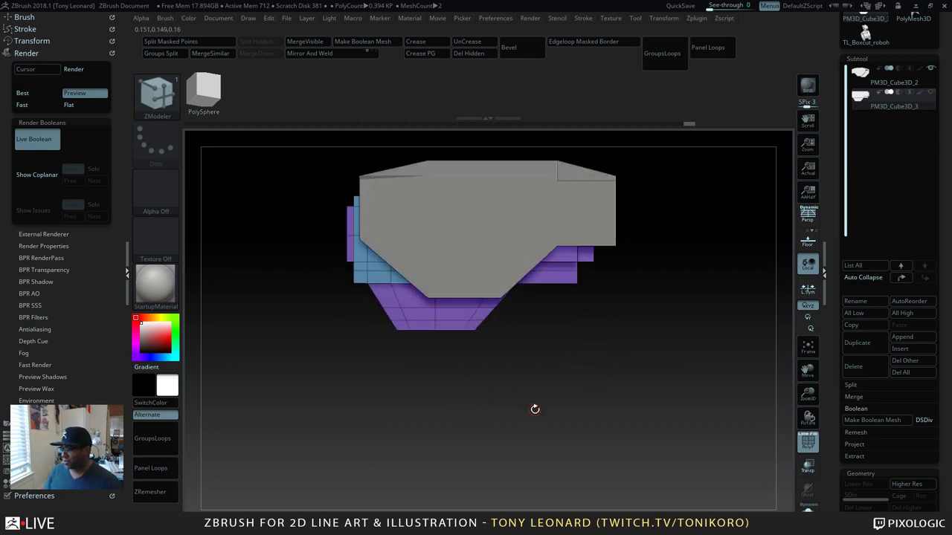
Step: Try the ZModeler Stitch point action on the loop intersection near the rail's outer lower corner
alt+drag(338, 368, 485, 448)
alt+drag(391, 411, 442, 461)
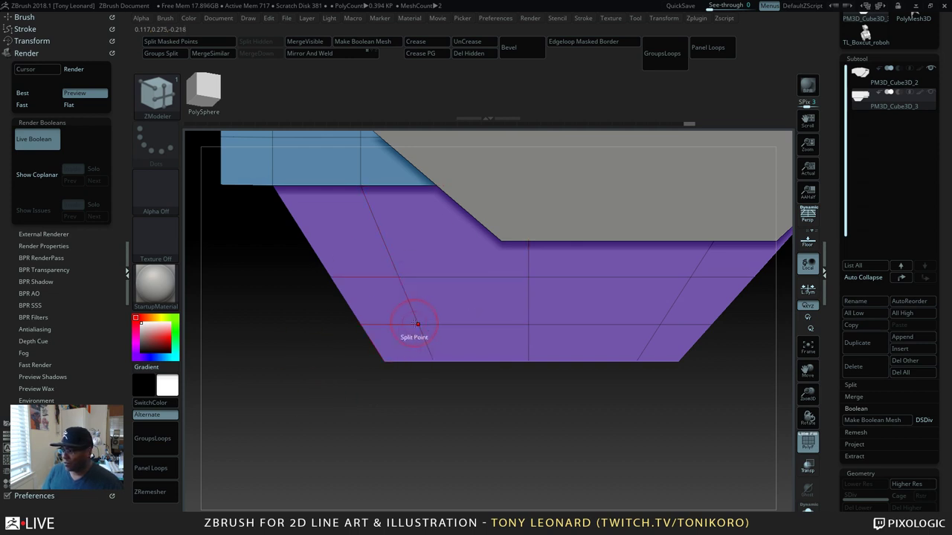
key(space)
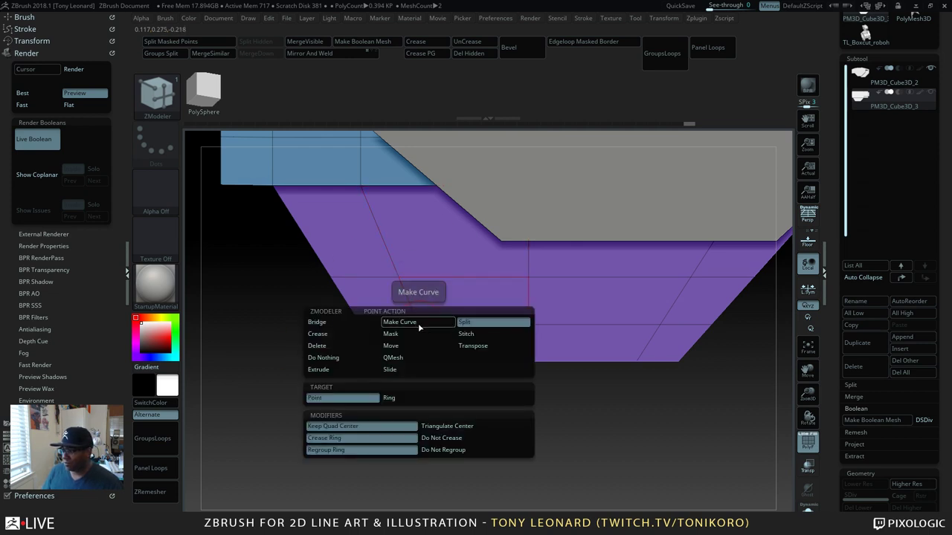
click(489, 335)
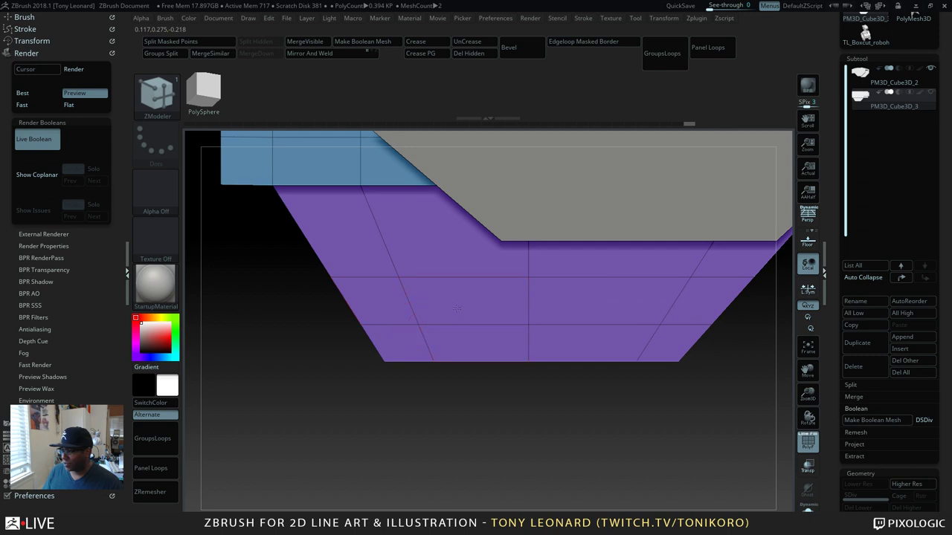
click(418, 324)
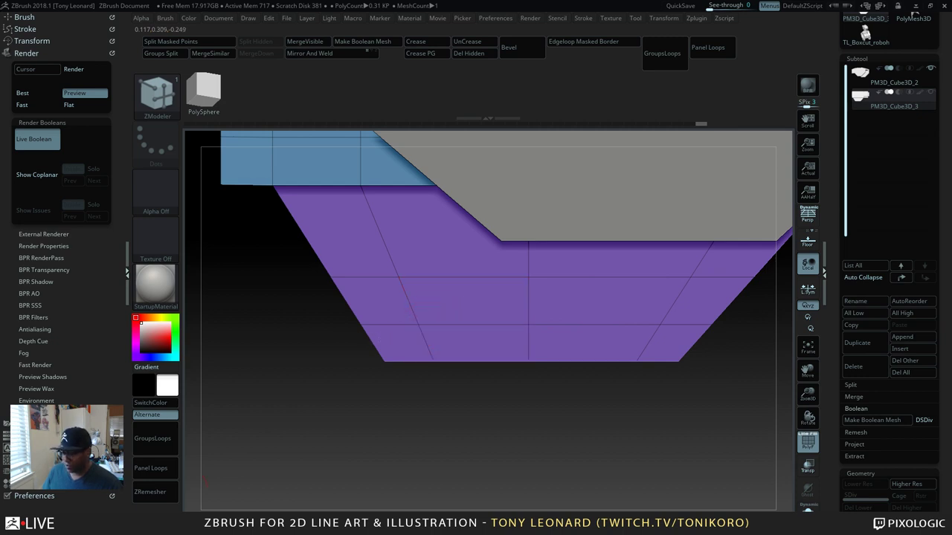
click(418, 324)
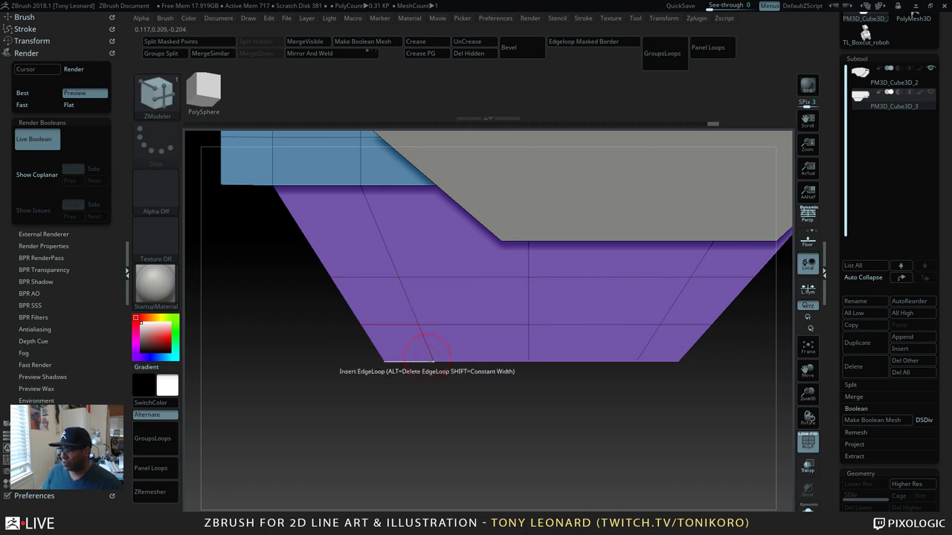
Step: Set the ZModeler point action to Split and split the intersection near the rails' outer lower corner into an octagonal outline
key(space)
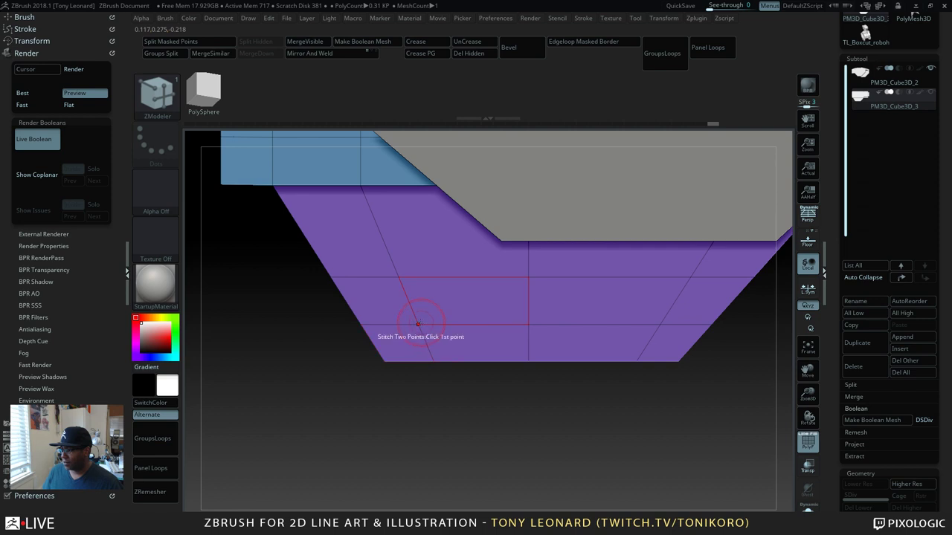
key(space)
click(463, 321)
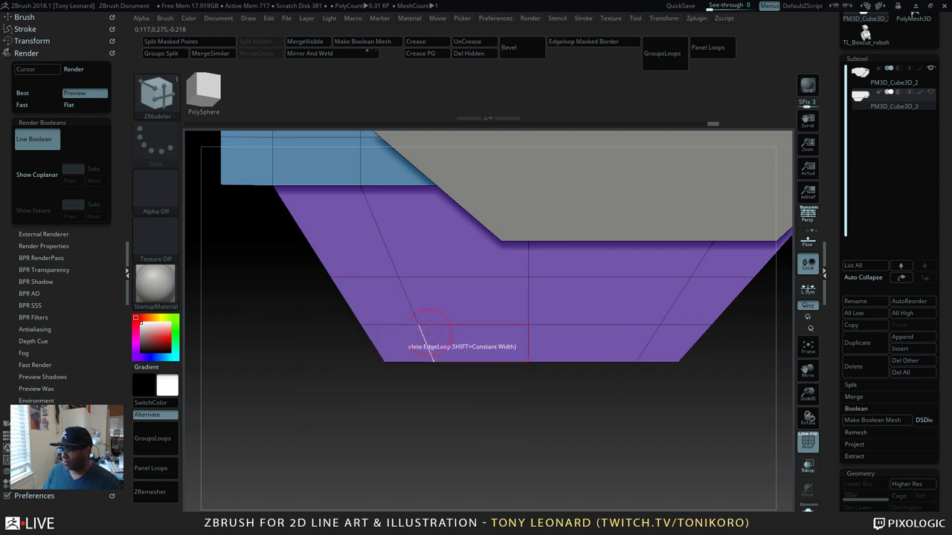
drag(418, 324, 441, 312)
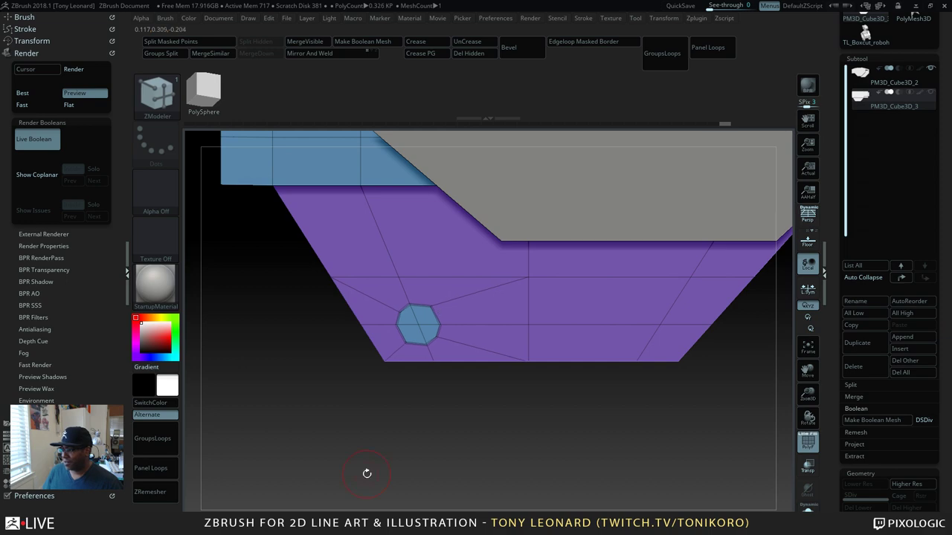
Step: Push the octagonal faces through both rails with QMesh to cut open holes near their outer lower corners
drag(366, 473, 452, 425)
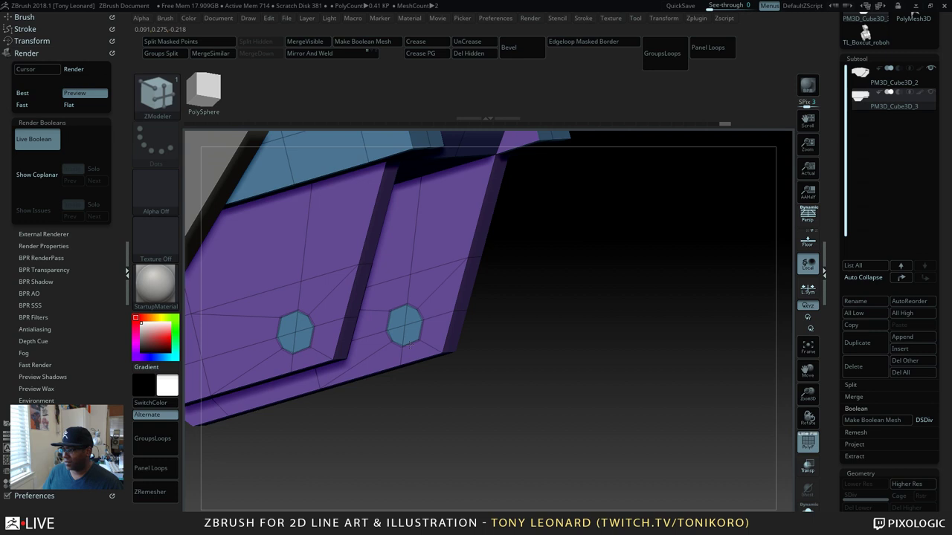
mouse_move(415, 405)
mouse_down()
mouse_move(444, 417)
mouse_move(421, 411)
mouse_up()
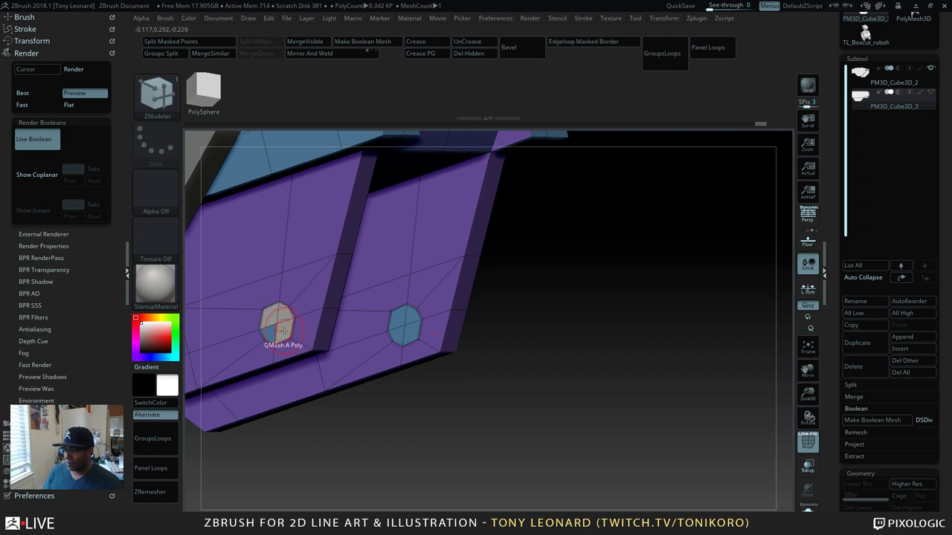
click(269, 331)
key(ctrl+z)
click(270, 335)
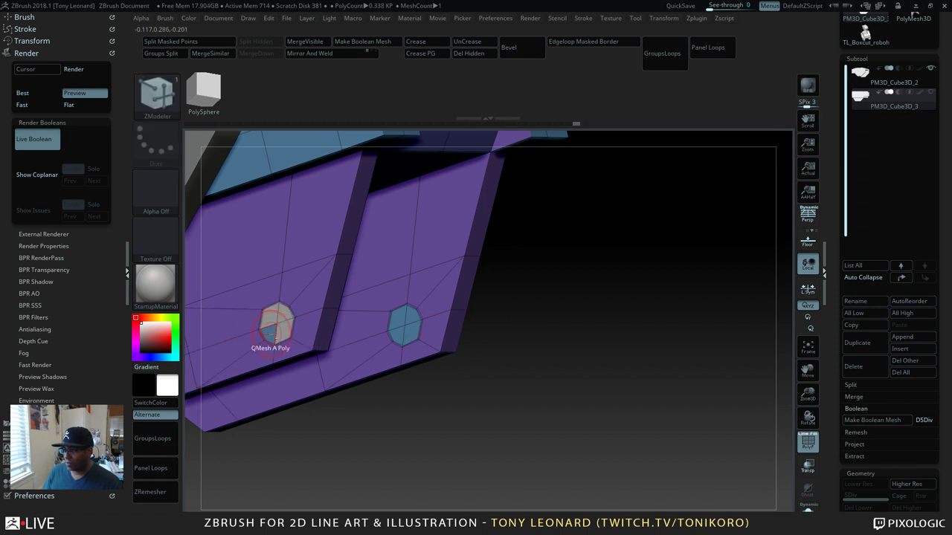
drag(270, 316, 296, 324)
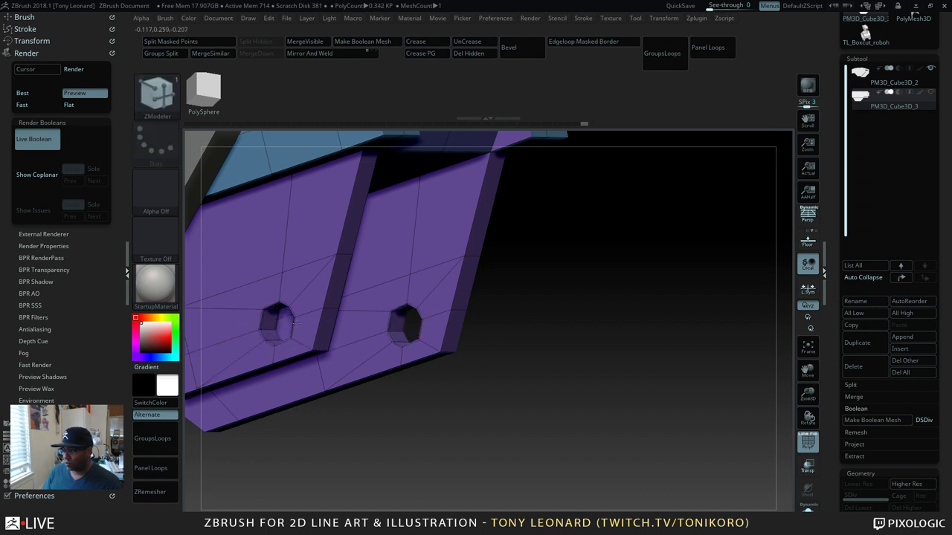
Step: Examine the shell, inner block and perforated rails from the sides, end and underside
mouse_move(481, 449)
mouse_down()
mouse_move(396, 412)
mouse_move(476, 403)
mouse_up()
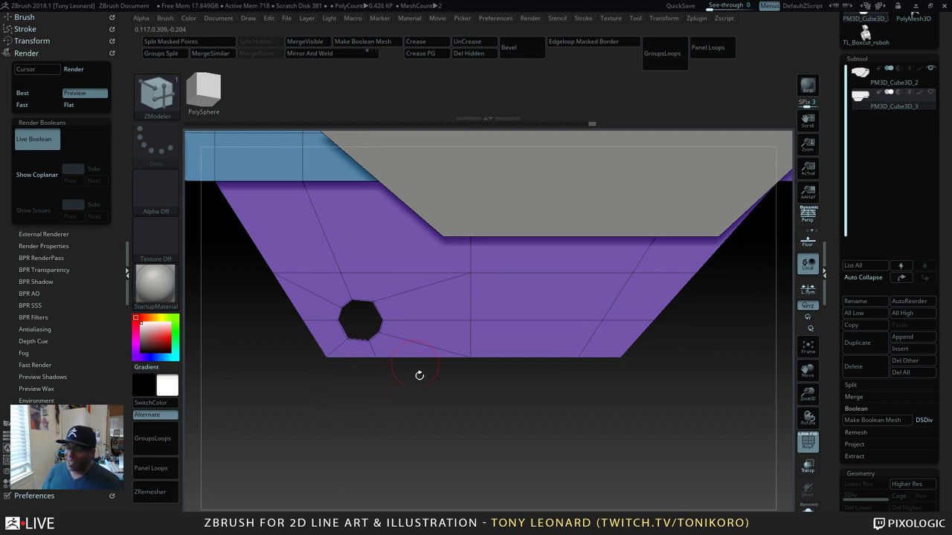
alt+drag(558, 440, 512, 337)
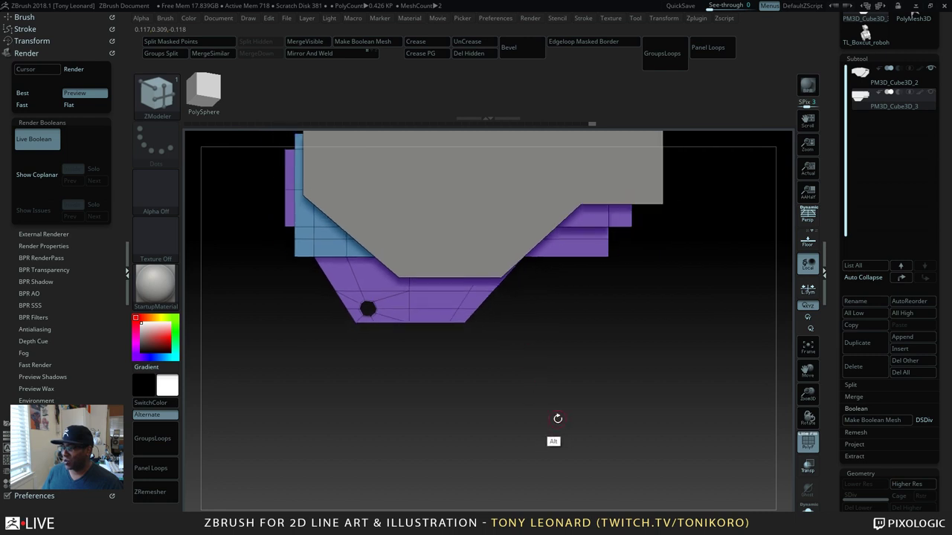
alt+drag(557, 418, 528, 294)
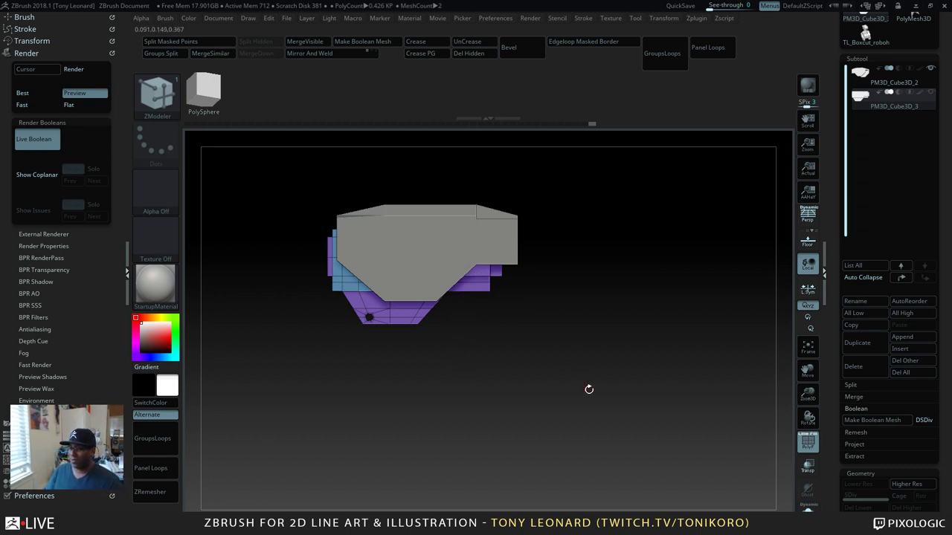
drag(589, 389, 628, 396)
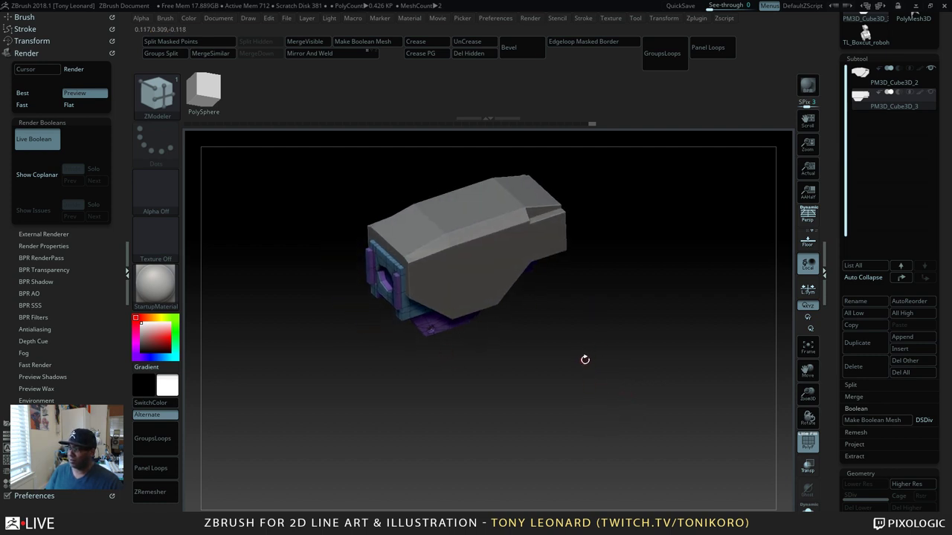
alt+drag(611, 378, 612, 436)
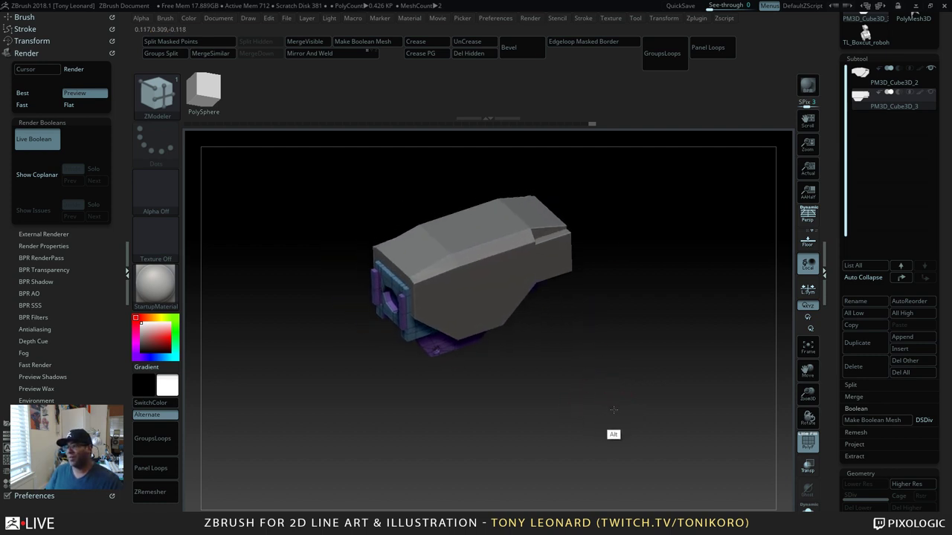
drag(607, 395, 650, 399)
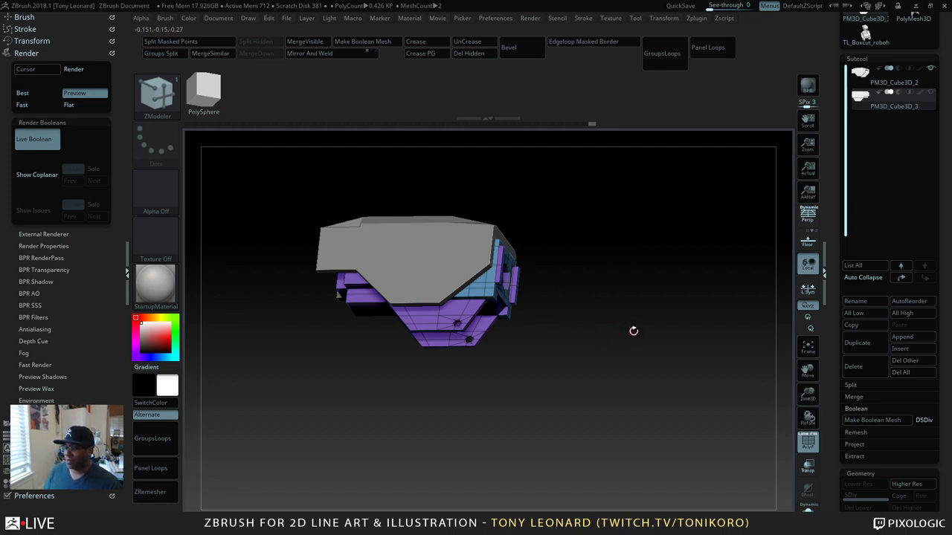
mouse_move(633, 331)
mouse_down()
mouse_move(605, 350)
mouse_move(614, 364)
mouse_up()
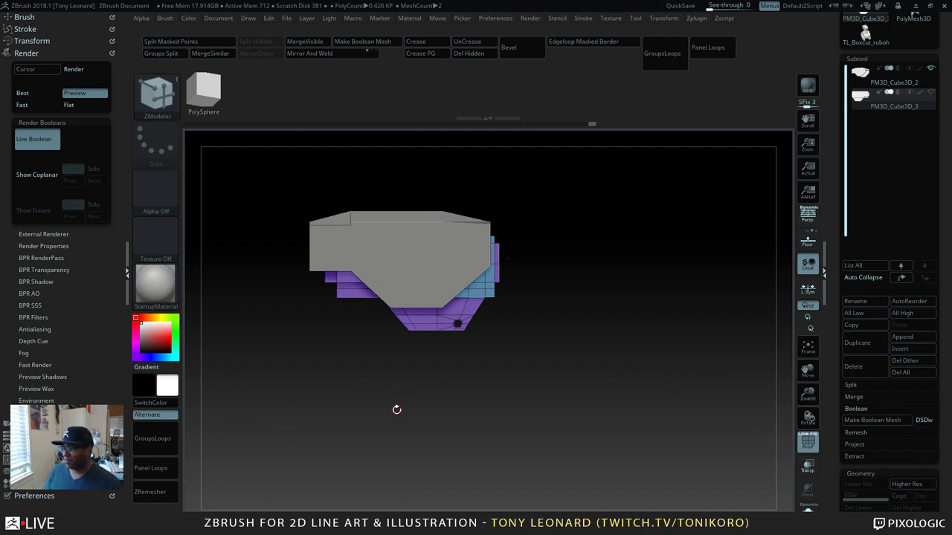
alt+drag(395, 384, 471, 433)
alt+drag(453, 403, 477, 433)
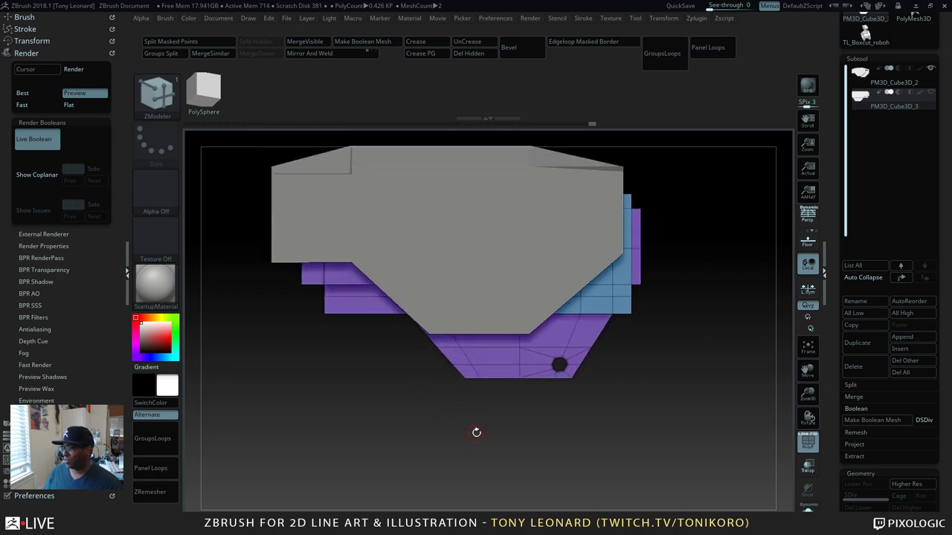
drag(590, 432, 610, 384)
drag(601, 444, 538, 356)
alt+drag(543, 423, 551, 341)
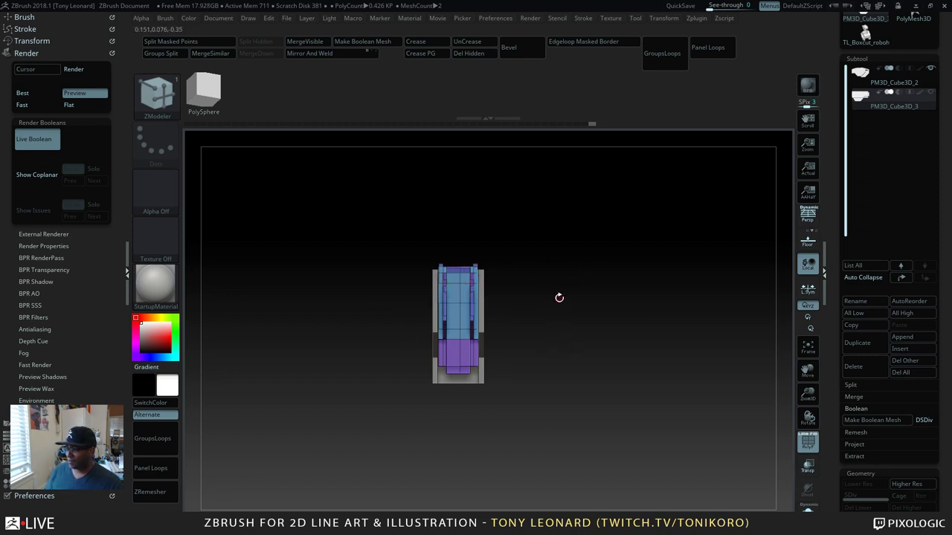
drag(560, 297, 586, 368)
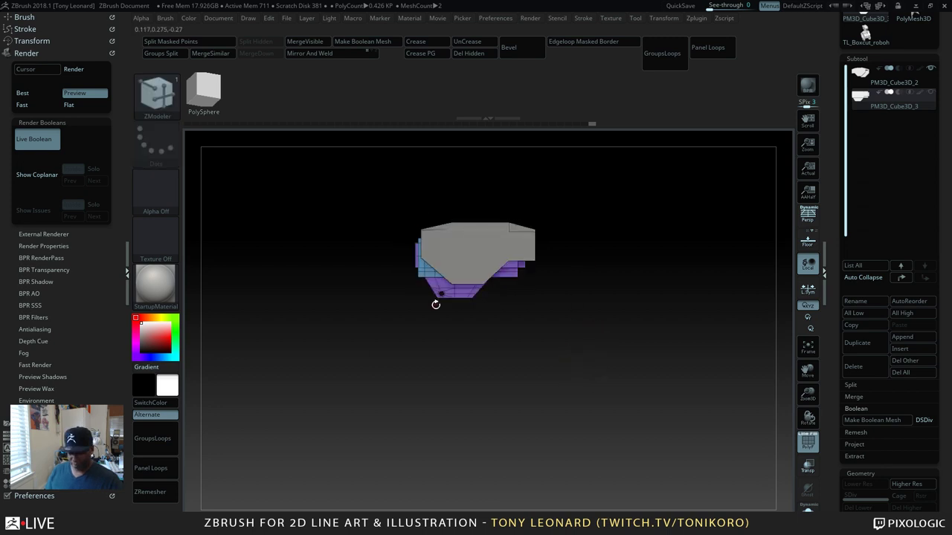
Step: Activate the IMM Primitives insert mesh brush
key(b)
key(i)
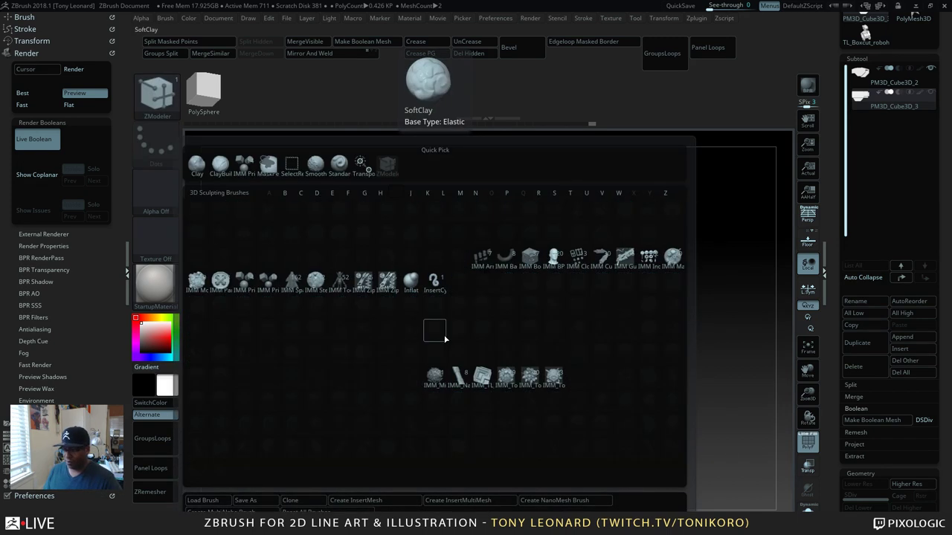
click(250, 286)
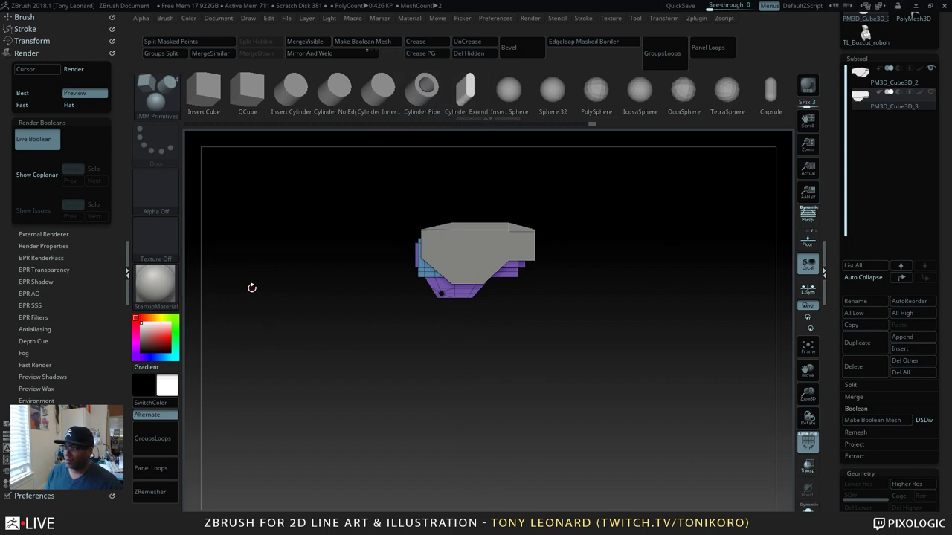
Step: Try to insert a cylinder primitive on the shell's flat side face
click(290, 96)
drag(631, 375, 643, 296)
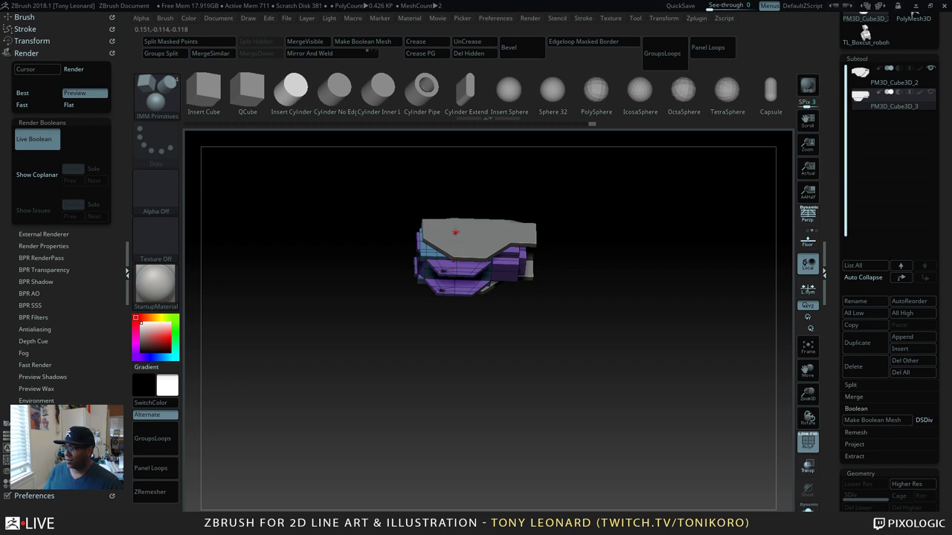
drag(455, 232, 461, 247)
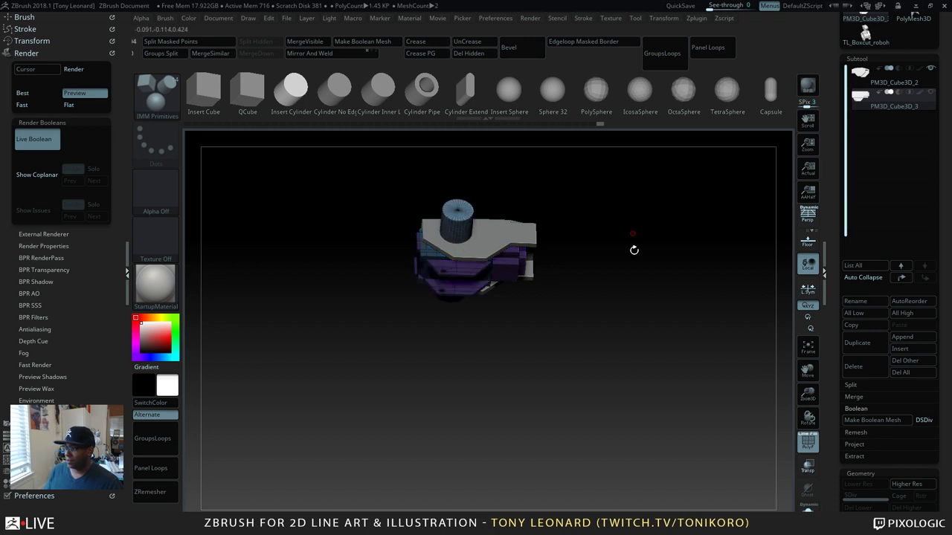
drag(633, 248, 393, 368)
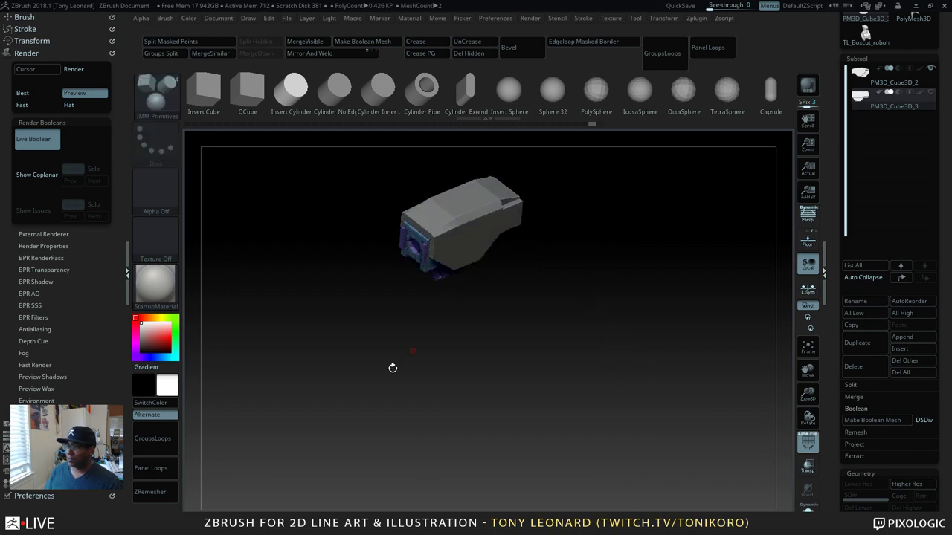
Step: Insert a QCube primitive on the shell's top face and split it off as its own subtool
drag(509, 326, 516, 319)
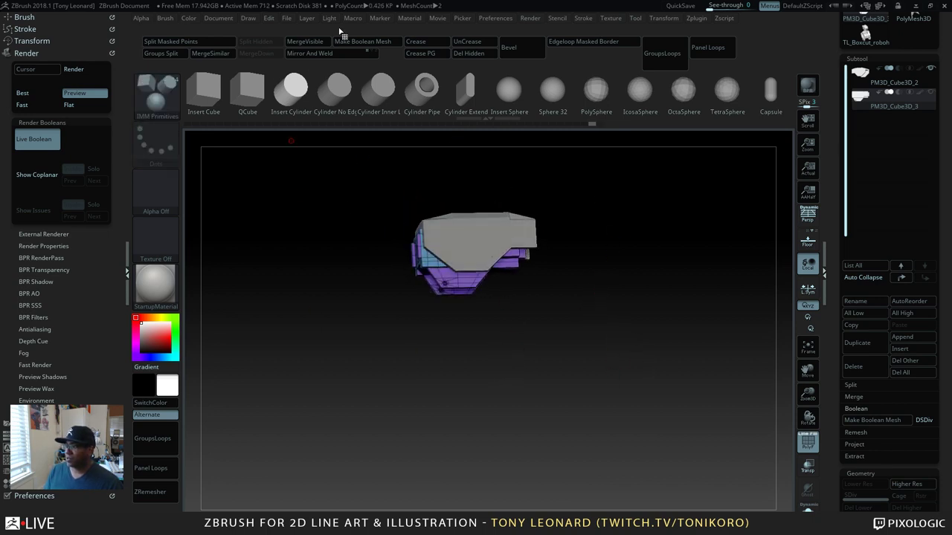
click(257, 93)
drag(393, 231, 619, 411)
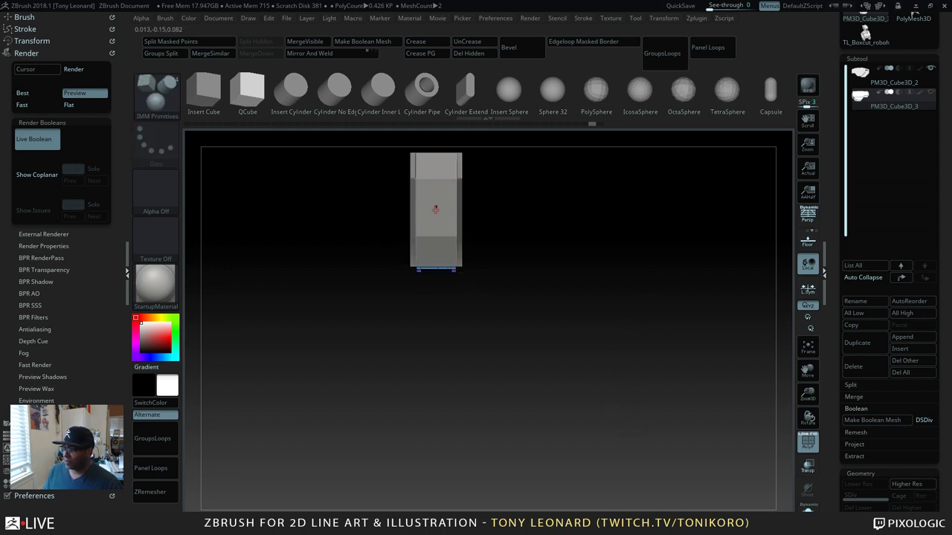
drag(436, 210, 464, 238)
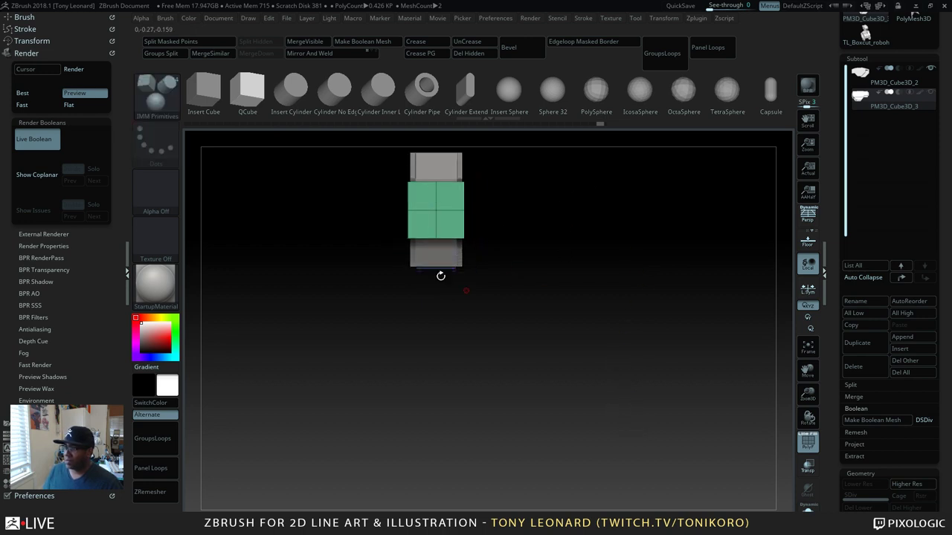
click(233, 44)
drag(606, 384, 598, 279)
drag(618, 310, 818, 213)
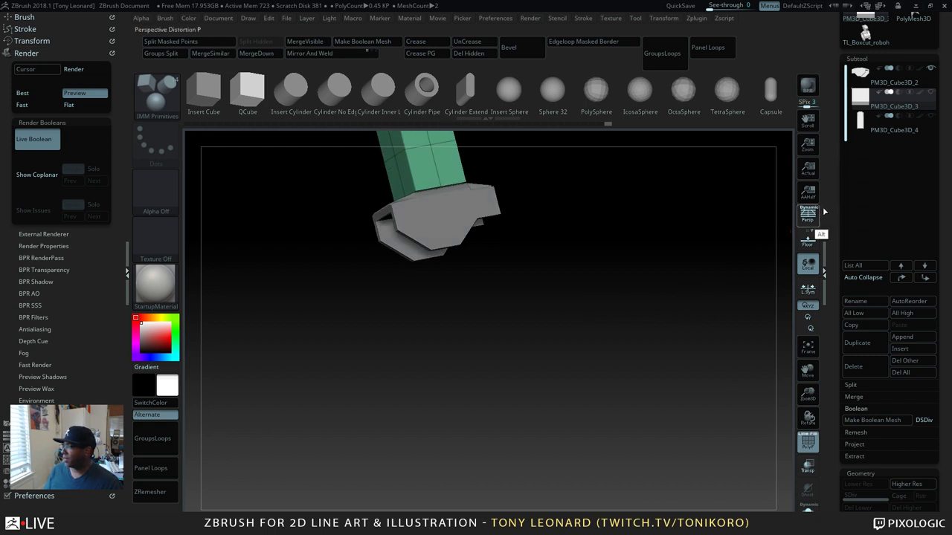
Step: Reinitialize the new cube subtool as an X-axis cylinder with QCyl X
drag(835, 476, 847, 349)
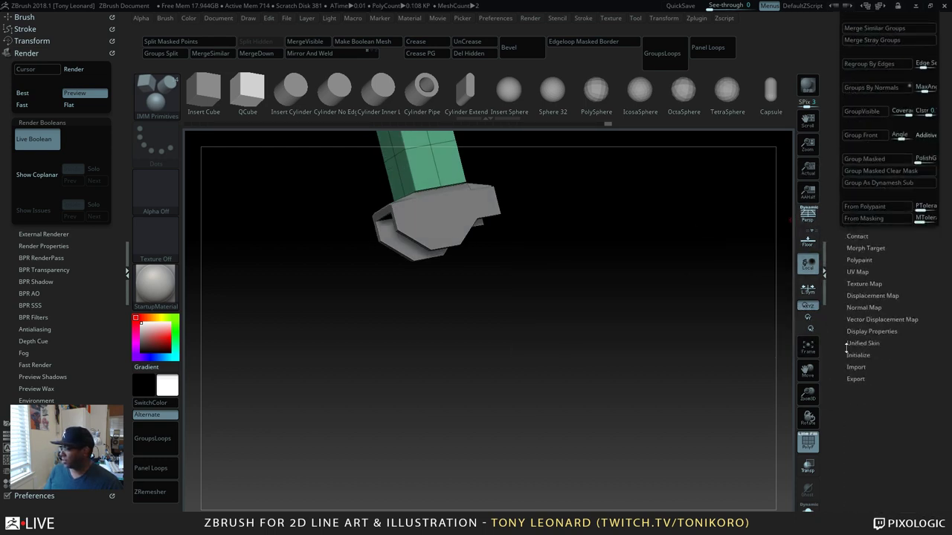
click(864, 355)
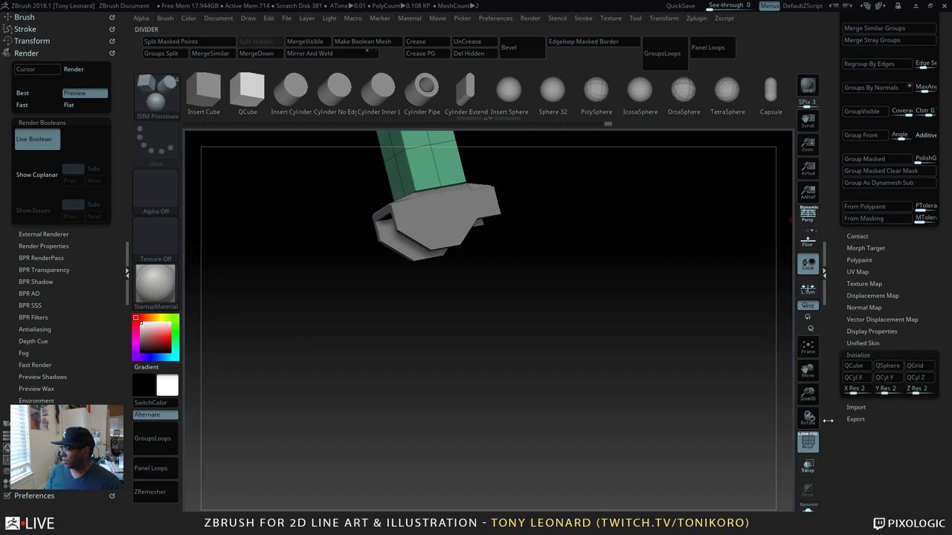
click(865, 380)
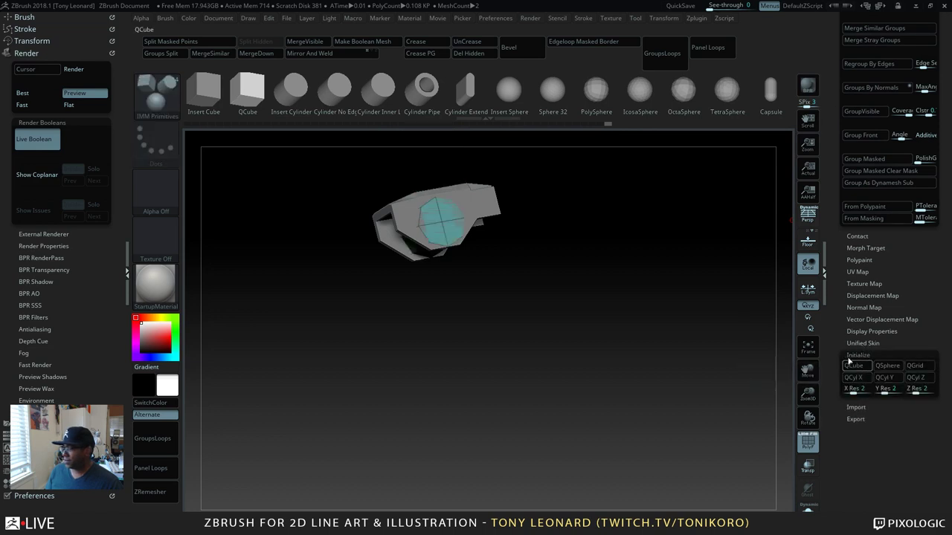
Step: Move the cylinder out beside the shell's flat side with the gizmo and make it thinner along its axis
mouse_move(646, 336)
mouse_down()
mouse_move(668, 359)
mouse_move(656, 339)
mouse_up()
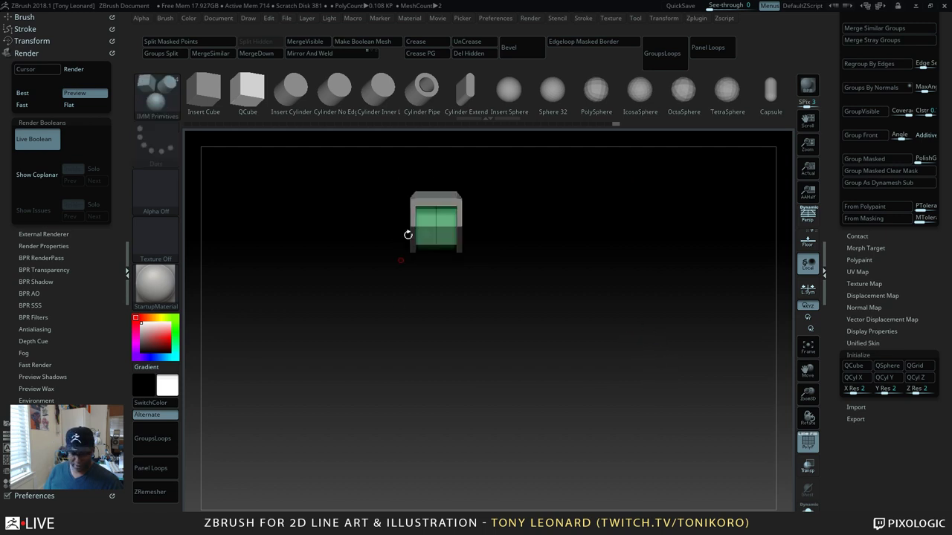
key(w)
drag(379, 191, 357, 191)
key(ctrl+z)
key(ctrl+z)
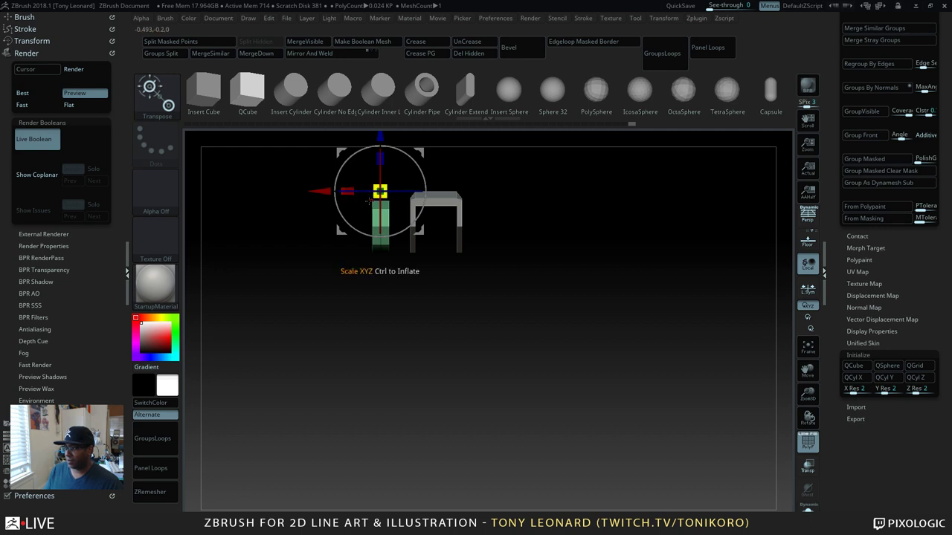
drag(541, 352, 461, 415)
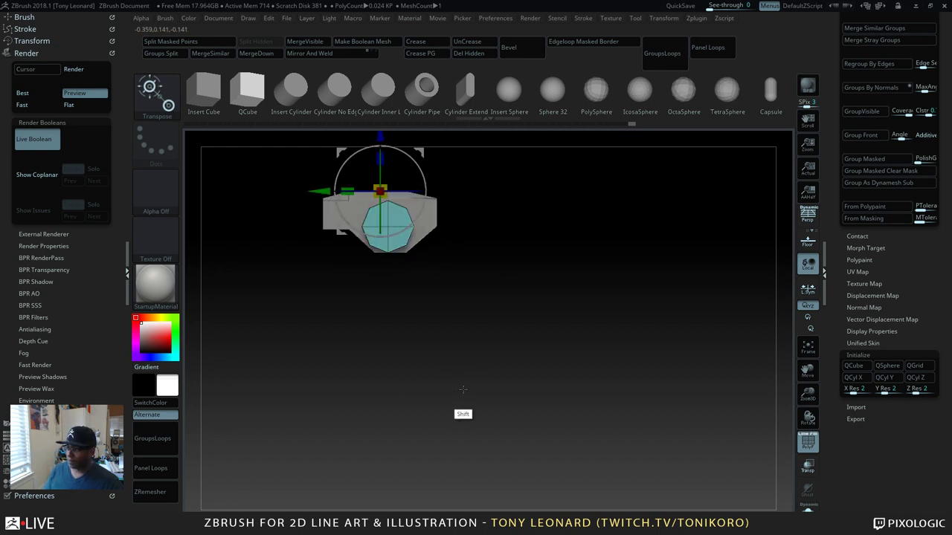
drag(725, 388, 595, 301)
key(q)
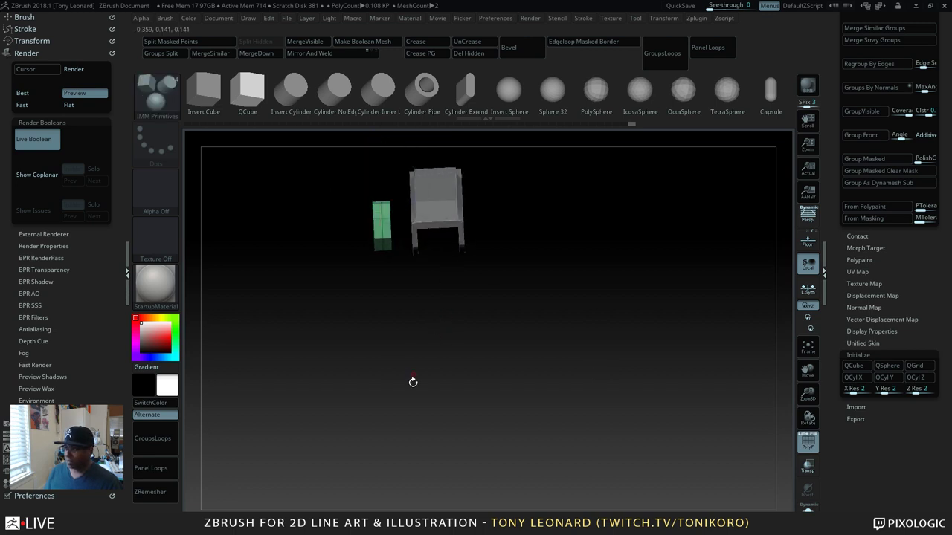
Step: Delete the complete edge loop running around the middle of the cylinder's rim with ZModeler
drag(486, 369, 502, 301)
drag(519, 345, 500, 389)
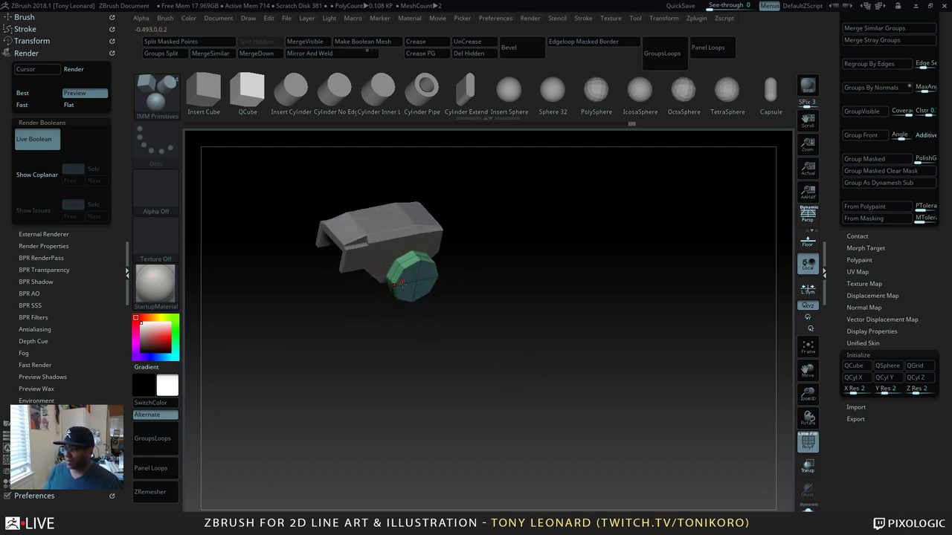
drag(402, 284, 420, 308)
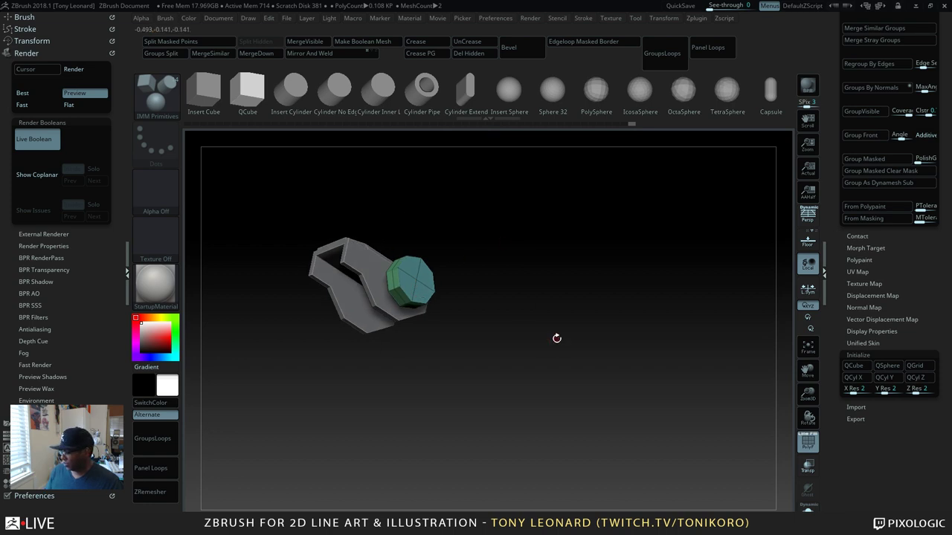
alt+drag(483, 281, 686, 355)
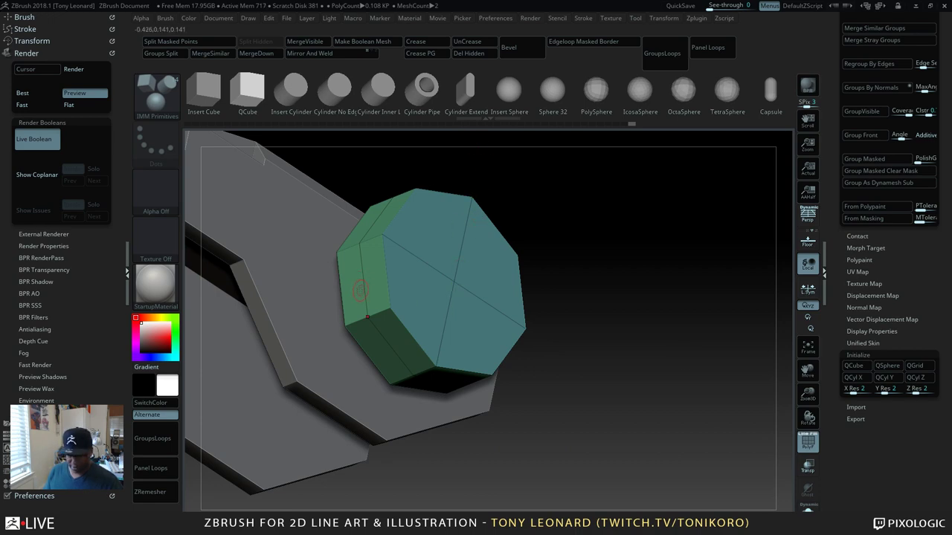
key(b)
key(z)
key(m)
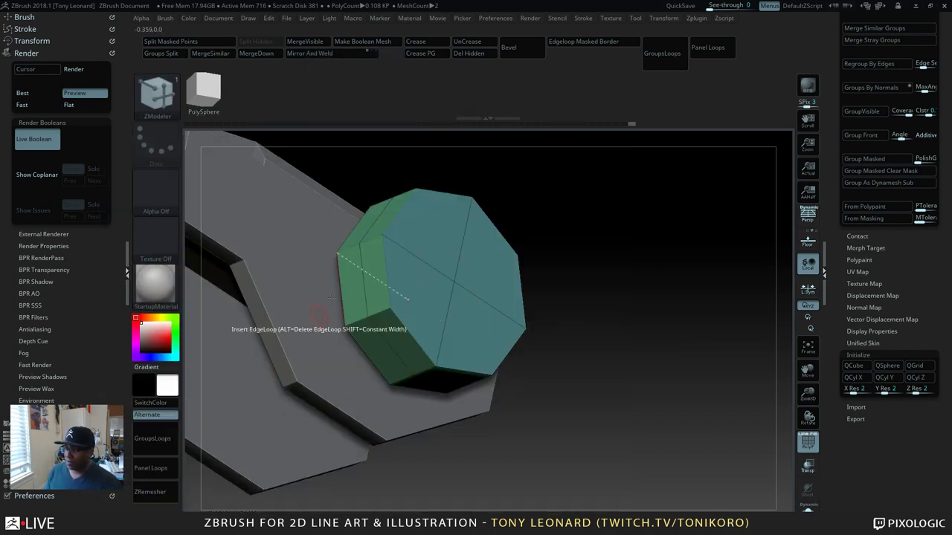
key(space)
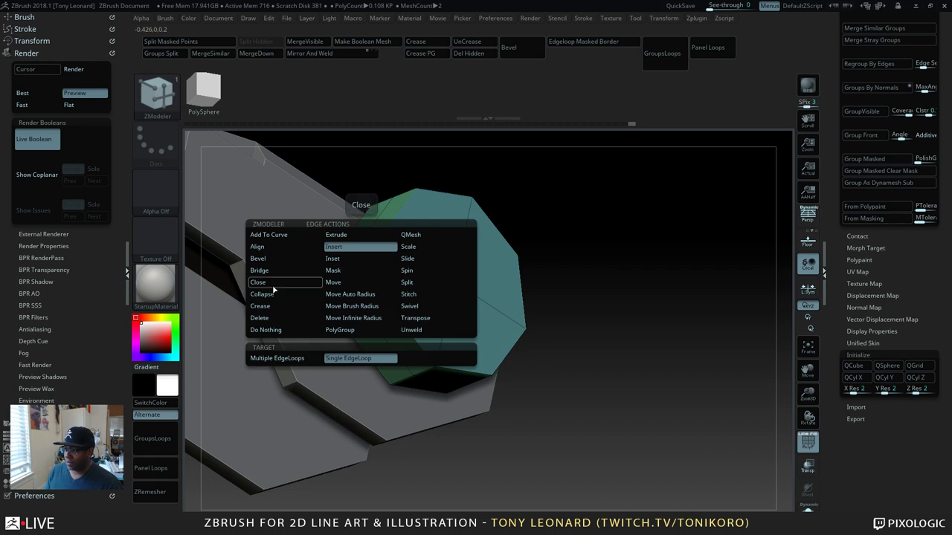
click(259, 317)
click(361, 358)
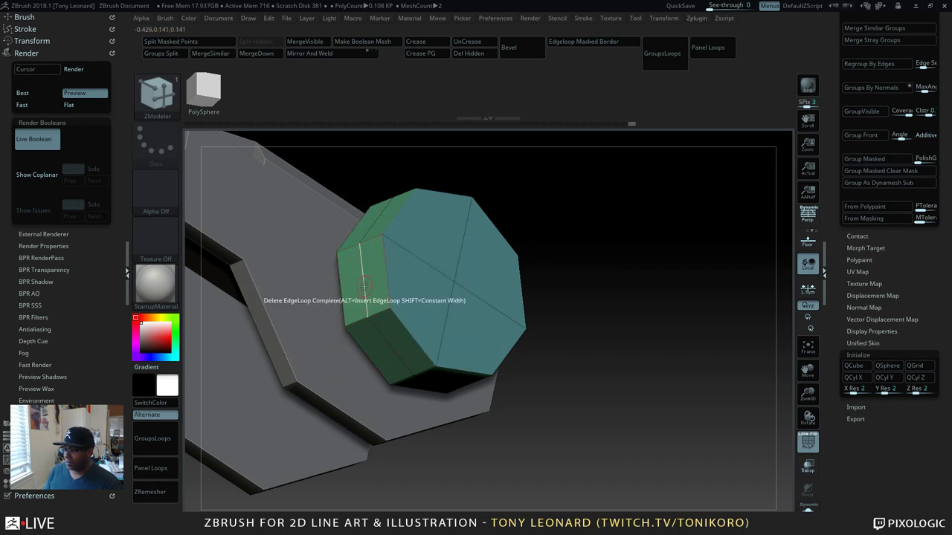
click(364, 285)
Step: Bevel the complete edge loop around the cylinder's outer face and preview the result with Dynamic Subdivision
drag(684, 351, 651, 411)
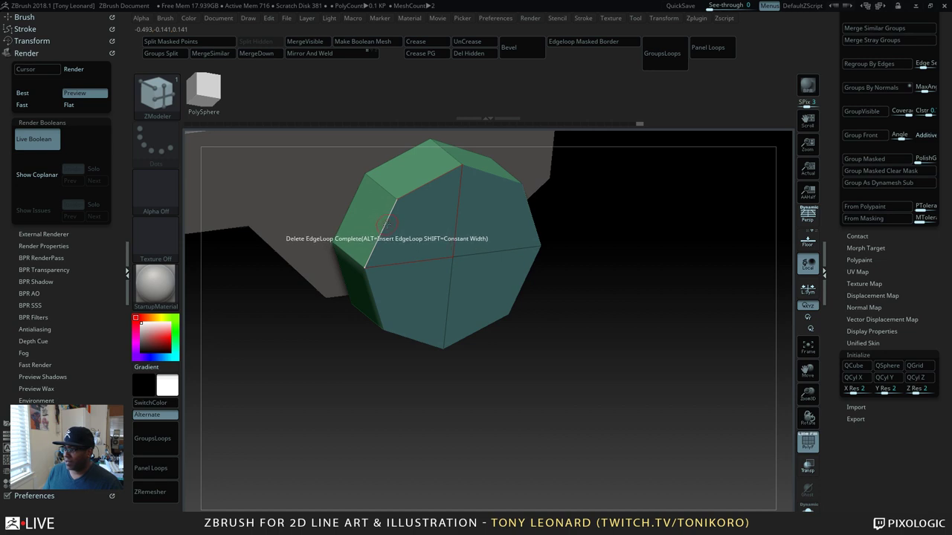
key(space)
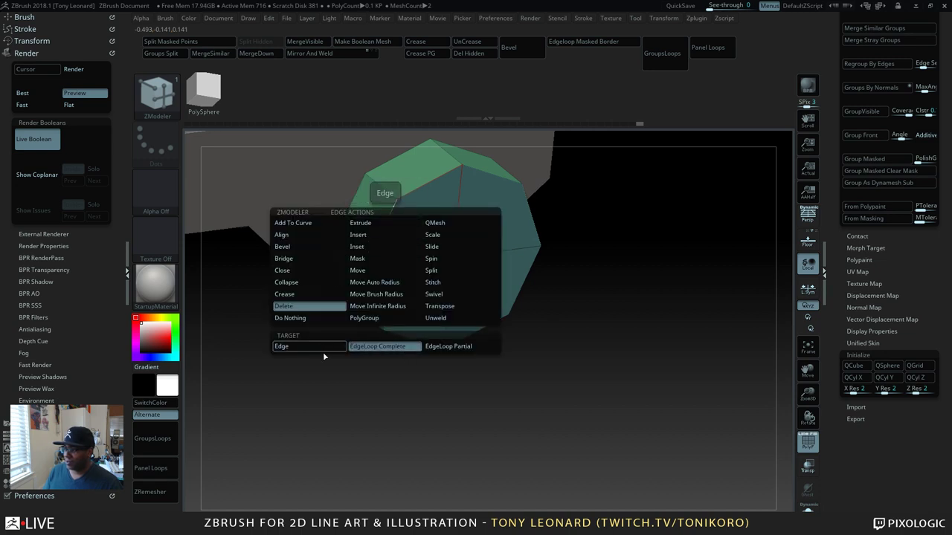
click(286, 247)
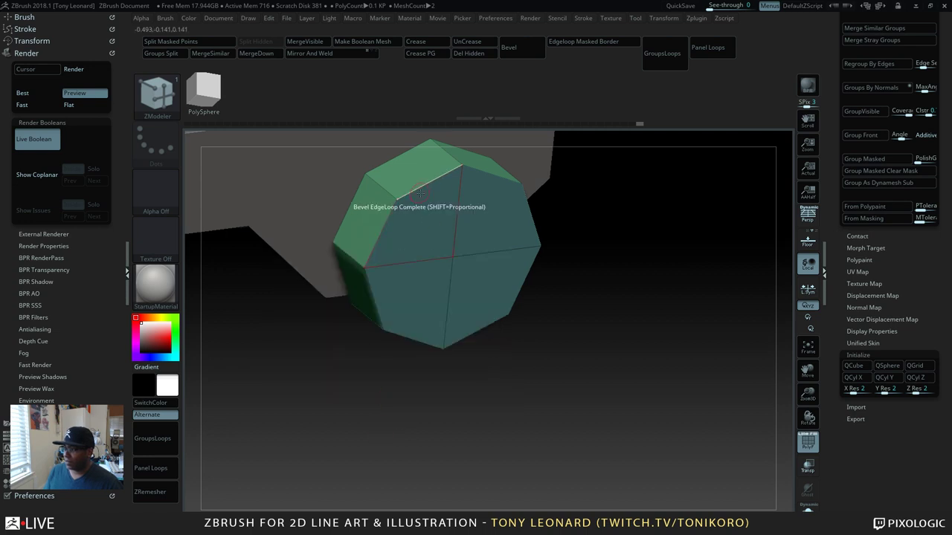
drag(418, 187, 430, 198)
drag(569, 201, 593, 320)
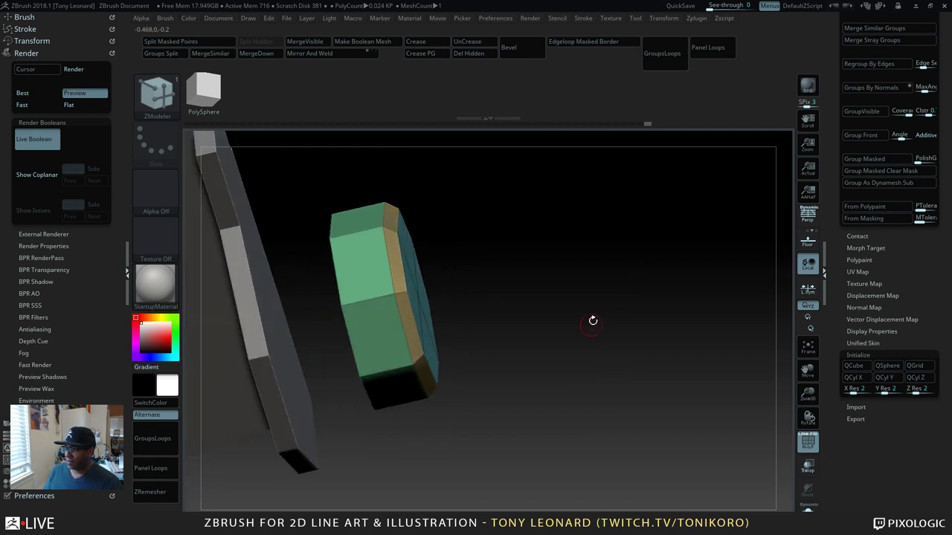
drag(638, 298, 598, 164)
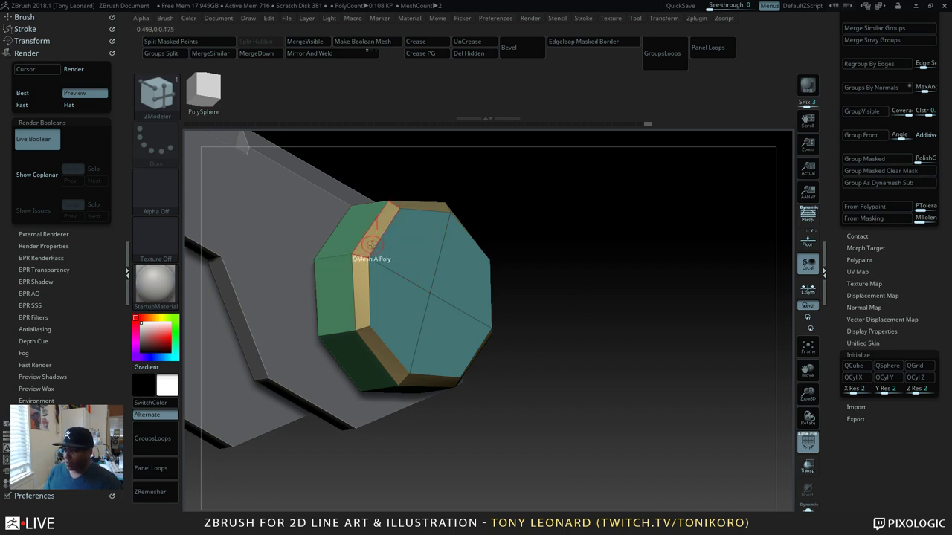
key(d)
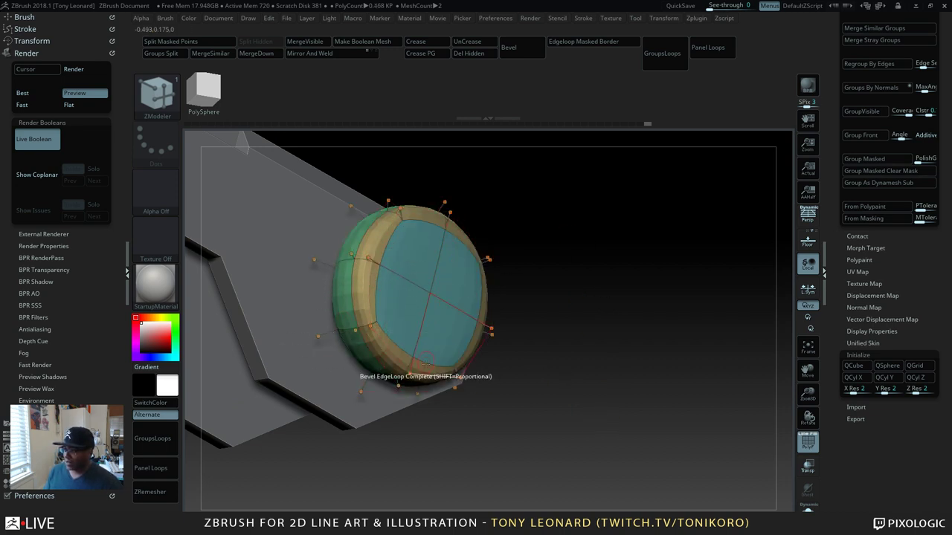
key(shift+d)
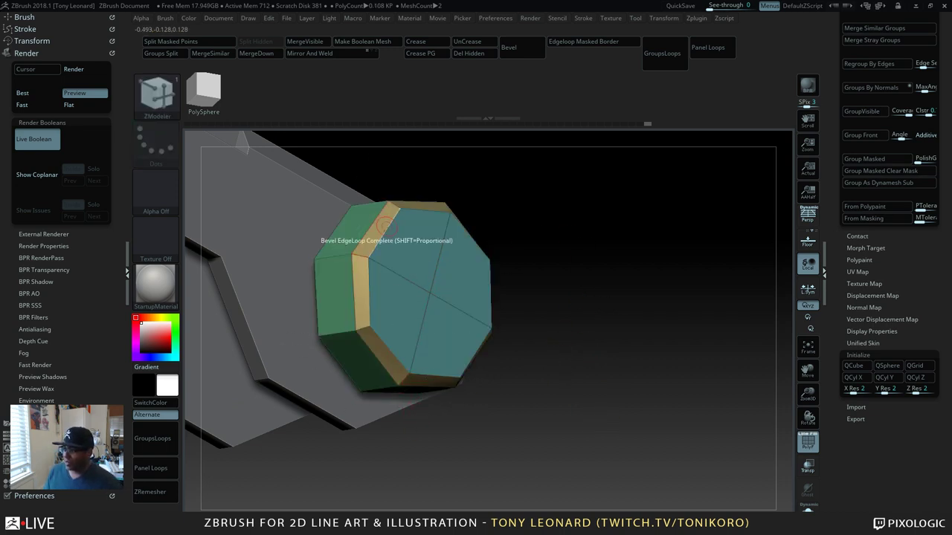
Step: Crease complete edge loops along the cylinder's beveled outer rim with the ZModeler Crease action
key(space)
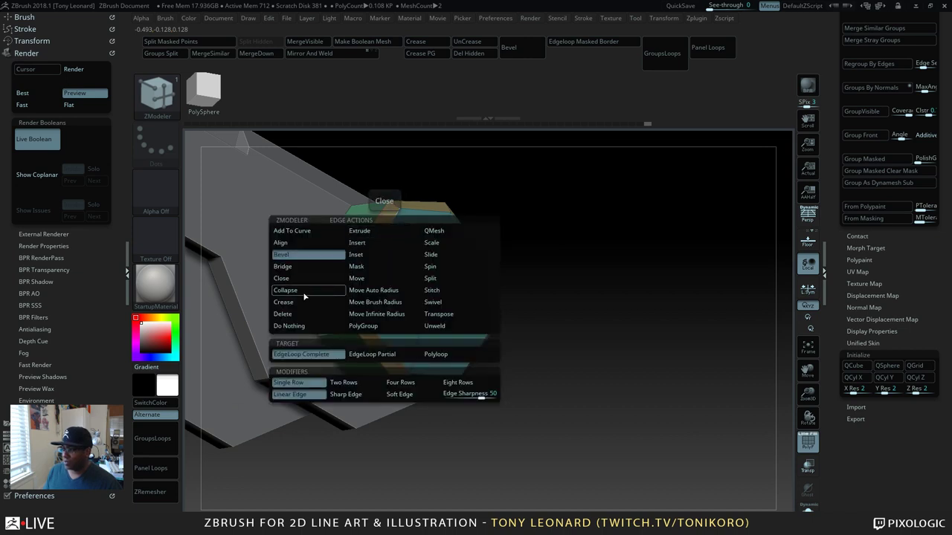
click(297, 302)
key(space)
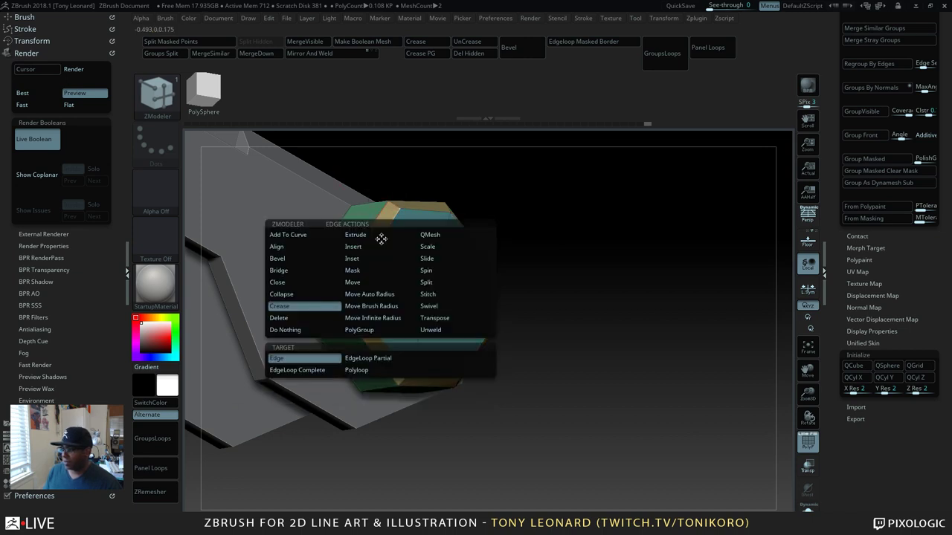
click(303, 371)
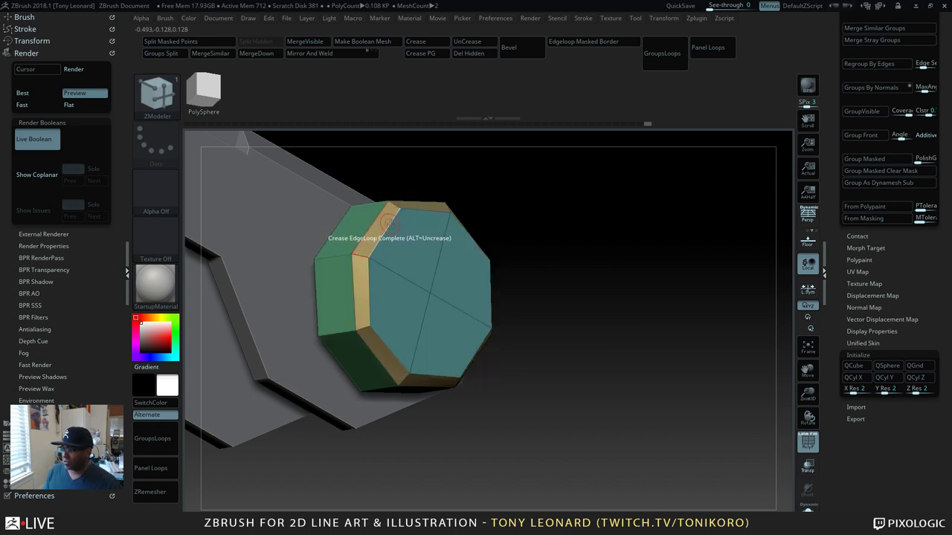
click(373, 224)
drag(550, 312, 629, 261)
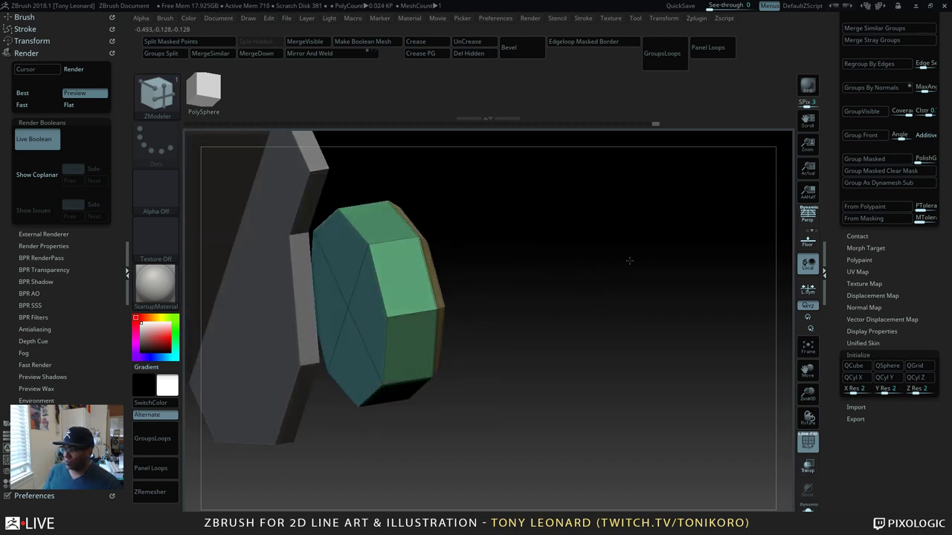
drag(629, 295, 569, 320)
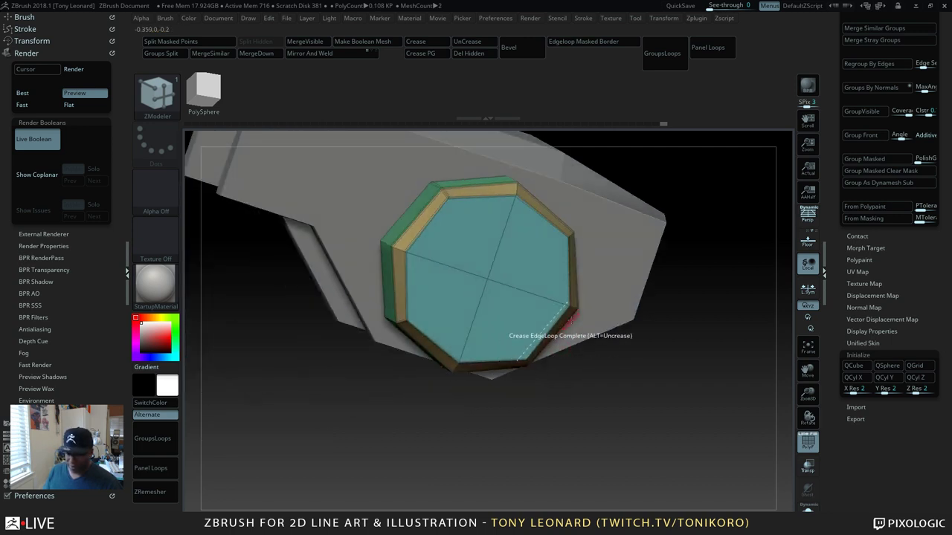
click(569, 320)
Step: Uncrease an edge loop on the cylinder's bevel under the Dynamic Subdivision preview and undo the last crease change
drag(620, 434, 599, 373)
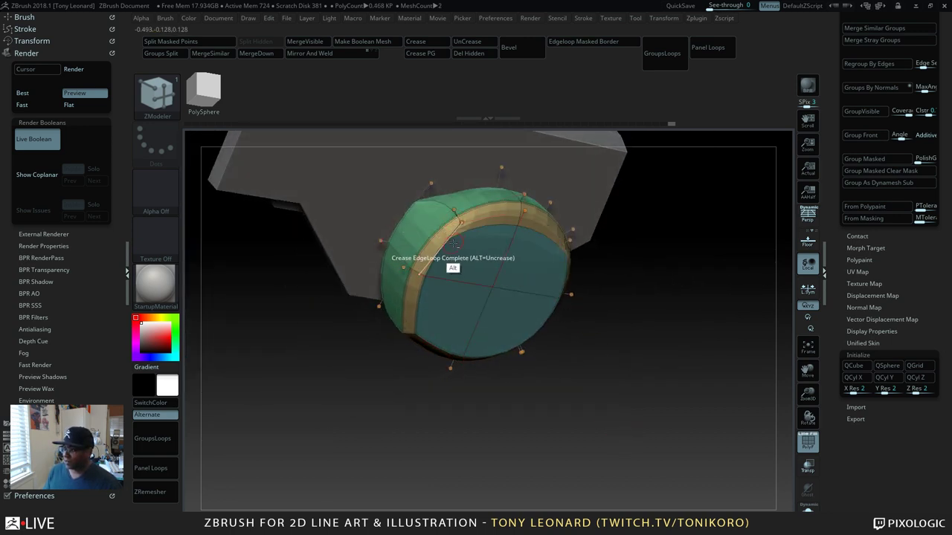
drag(387, 406, 417, 311)
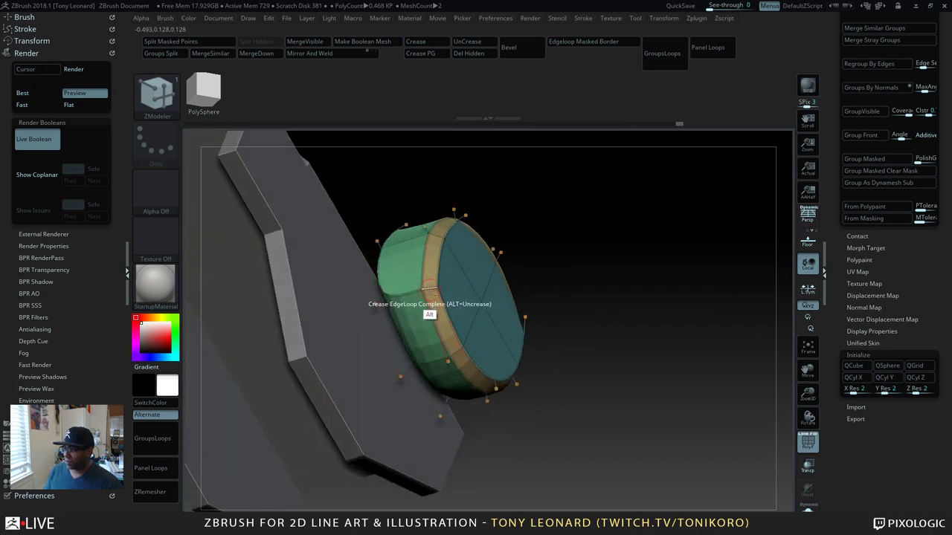
alt+click(430, 289)
drag(665, 299, 455, 249)
click(453, 253)
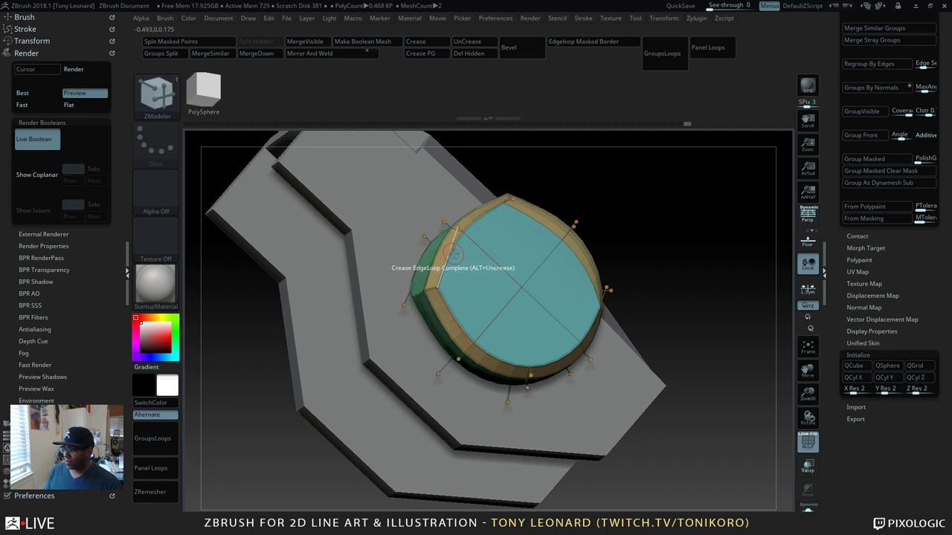
key(ctrl+z)
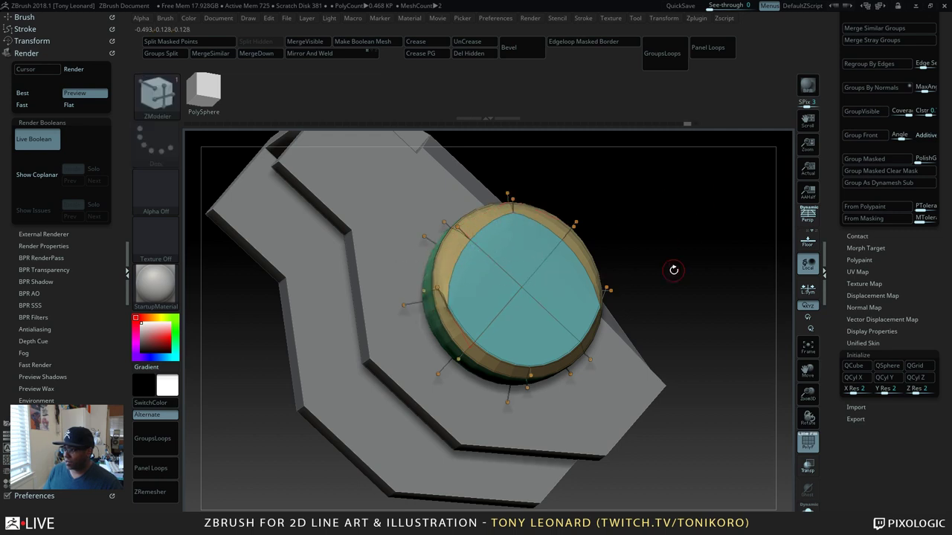
Step: Turn off Dynamic Subdivision and crease the complete edge loop between the bevel and the cylinder's outer face
drag(673, 270, 679, 290)
key(shift+d)
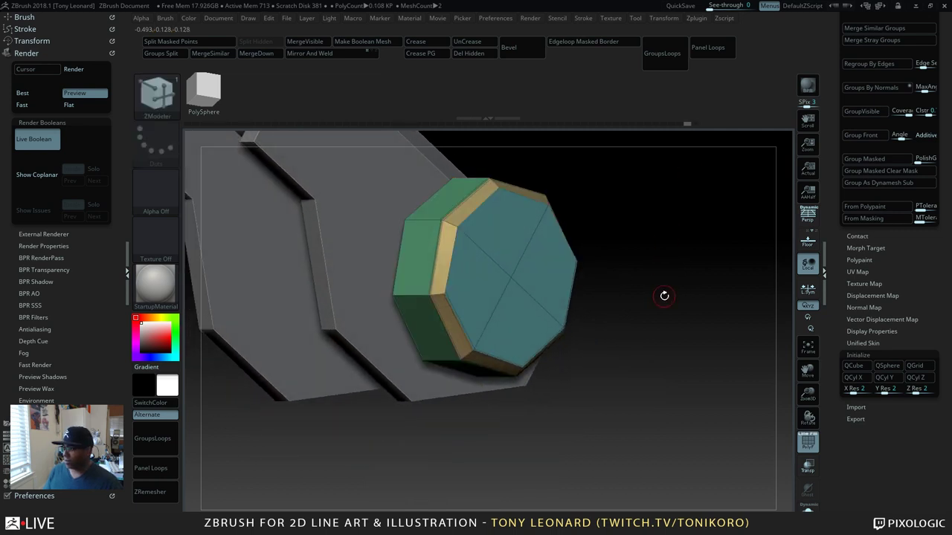
click(456, 246)
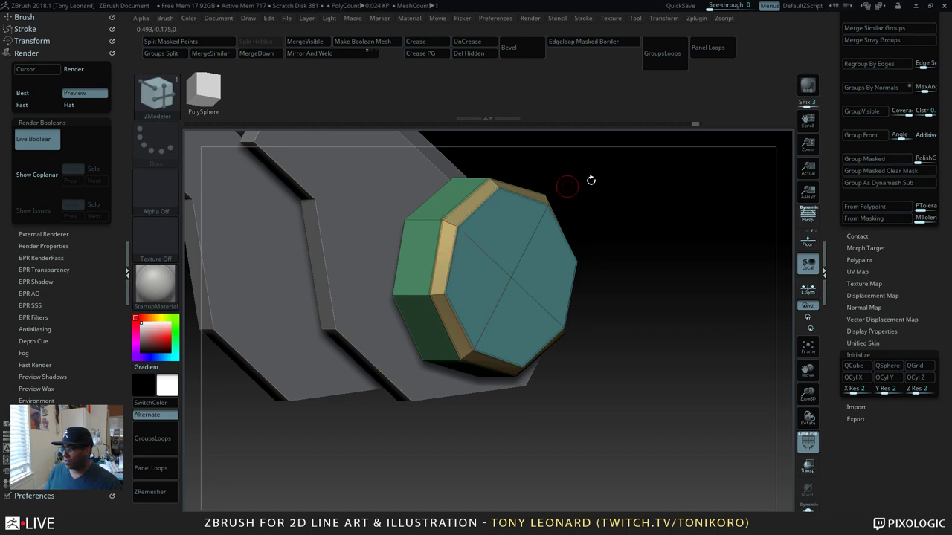
Step: Preview the creased cylinder with Dynamic Subdivision on and off, checking its bevel and sides from several angles
mouse_move(591, 181)
mouse_down()
mouse_move(661, 283)
mouse_move(665, 266)
mouse_move(639, 321)
mouse_move(621, 316)
mouse_move(654, 315)
mouse_move(688, 285)
mouse_up()
key(d)
drag(635, 361, 639, 330)
key(shift+d)
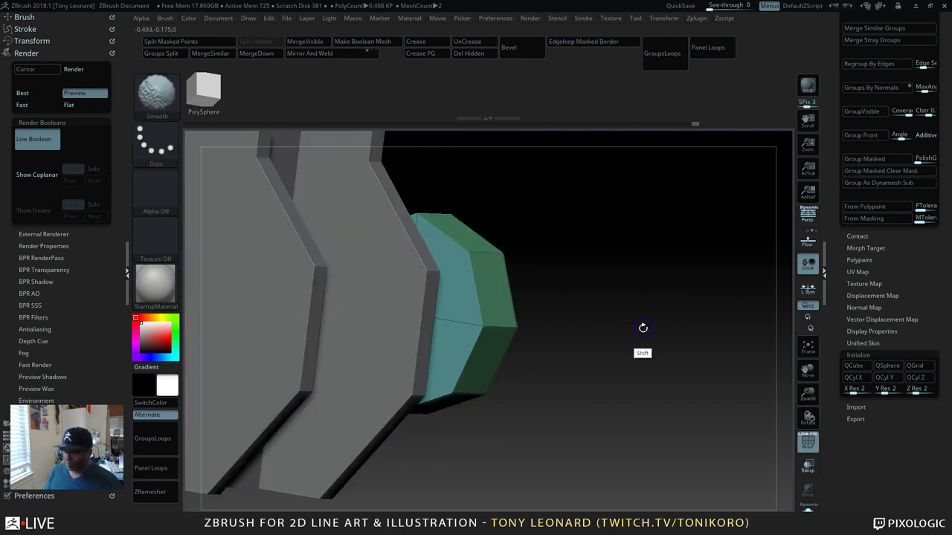
drag(667, 298, 655, 321)
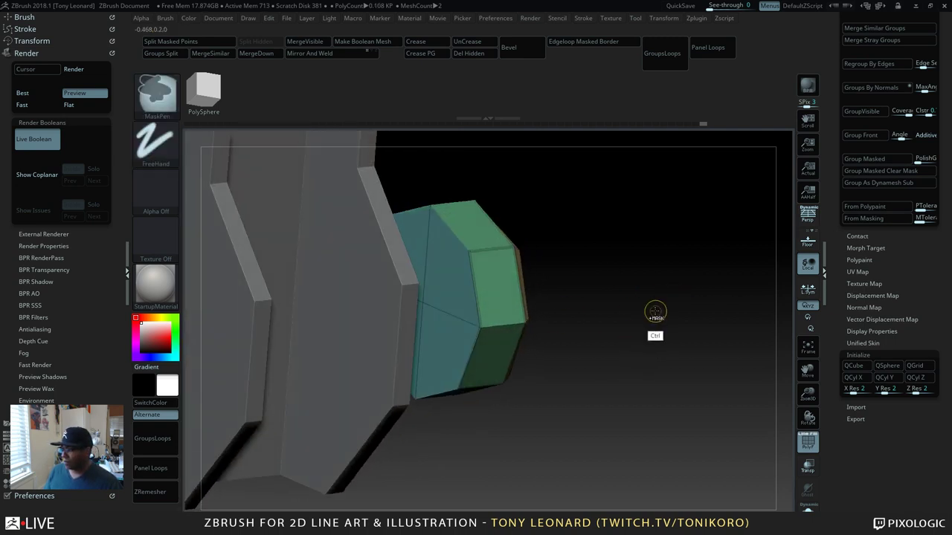
drag(664, 238, 664, 265)
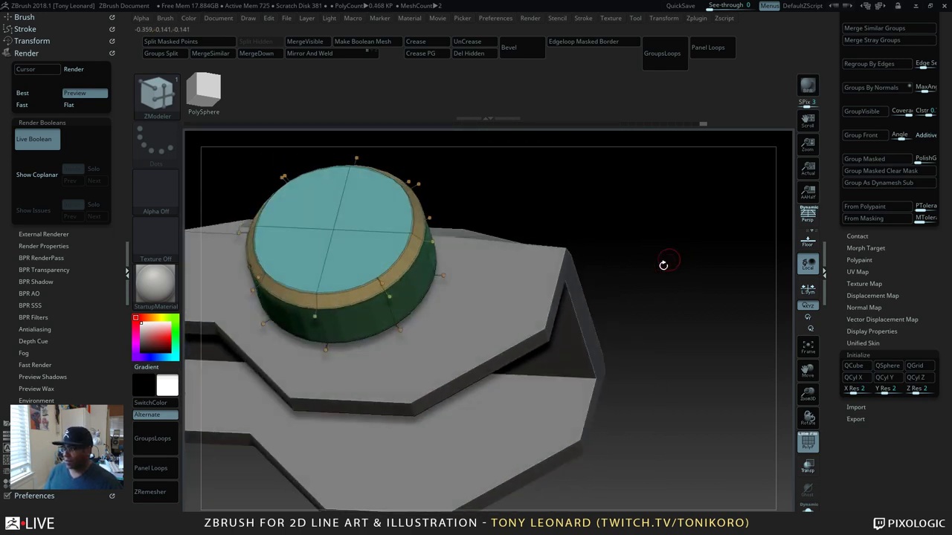
Step: Raise the cylinder's Smooth Subdivision level in the Dynamic Subdivision settings and apply it to create real subdivision levels
click(875, 354)
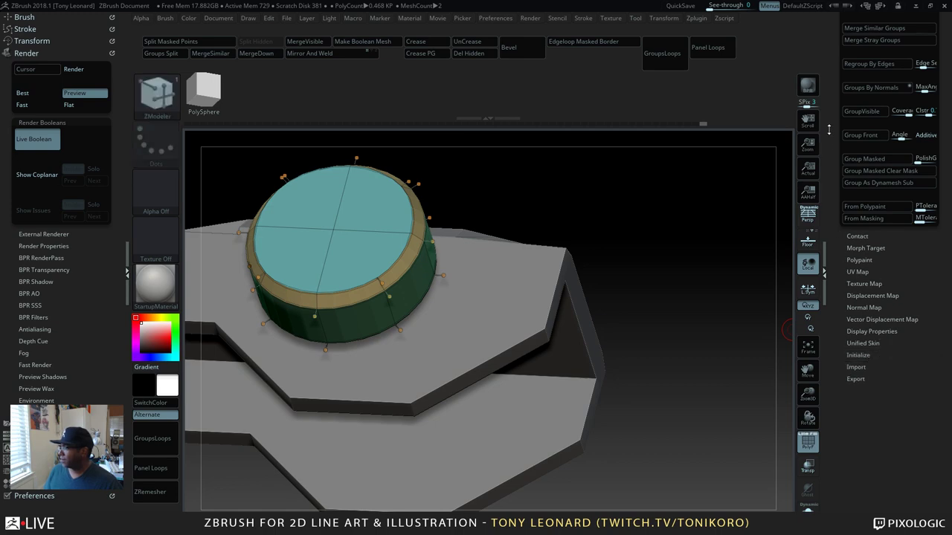
drag(832, 105, 817, 349)
drag(827, 476, 839, 398)
scroll(838, 402, down, 5)
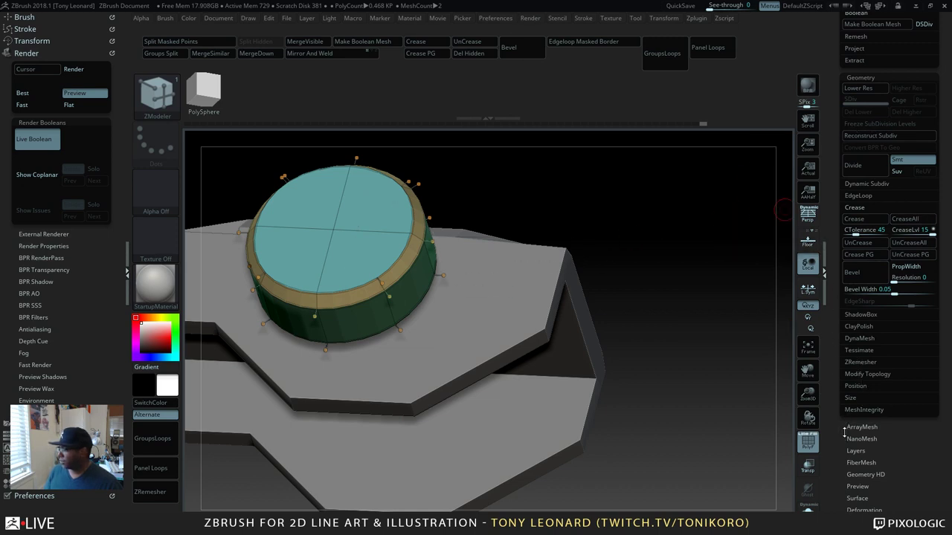
click(867, 183)
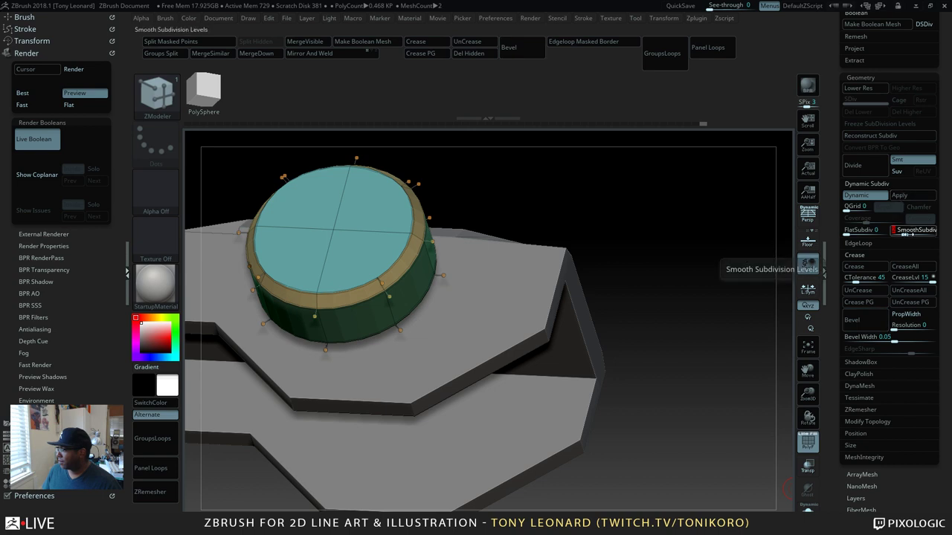
click(911, 233)
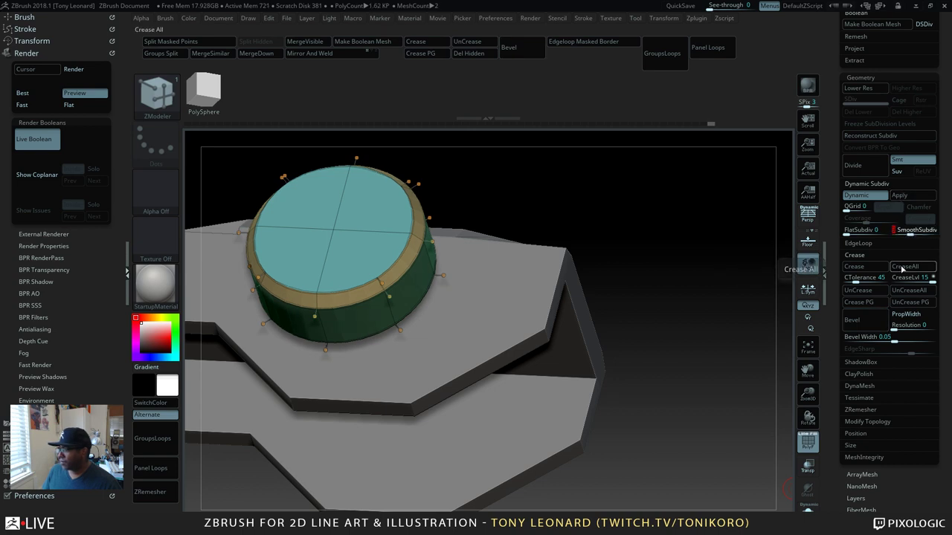
click(903, 195)
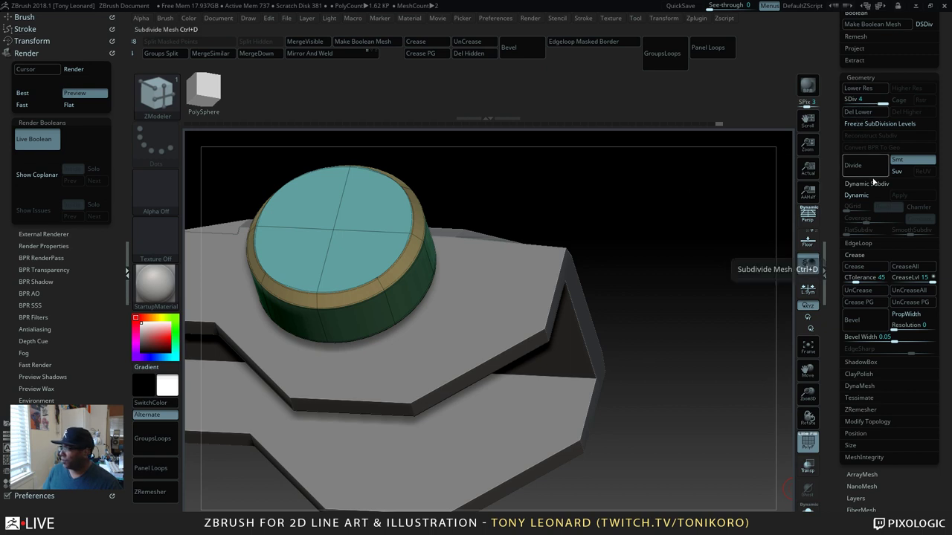
Step: Try deleting the cylinder's lower subdivision levels with the polyframe shown, and undo the deletion
key(shift)
key(shift+f)
key(shift+f)
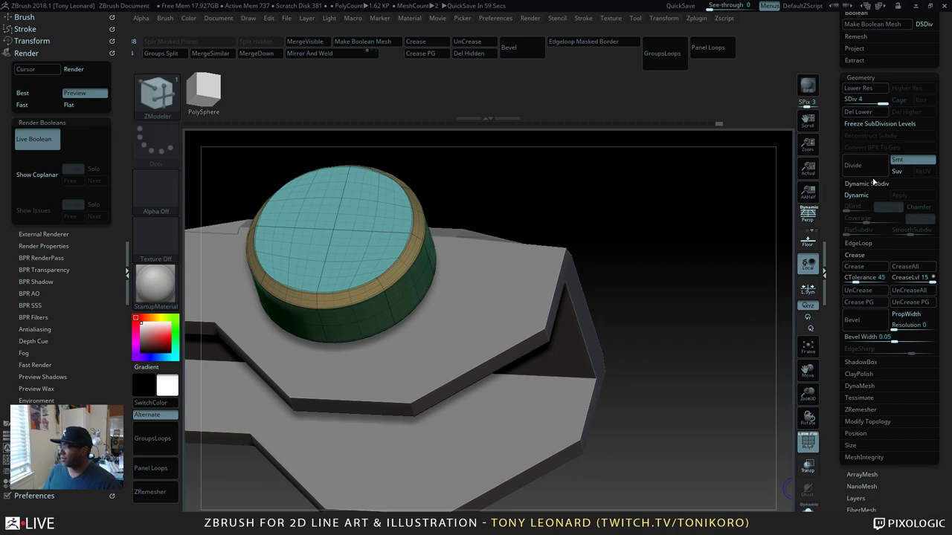
click(859, 111)
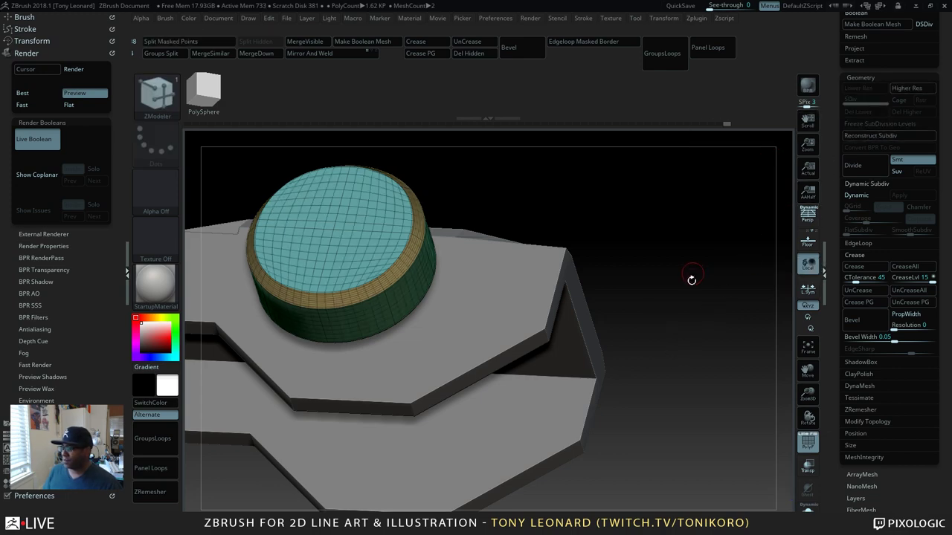
drag(692, 279, 714, 288)
key(ctrl+z)
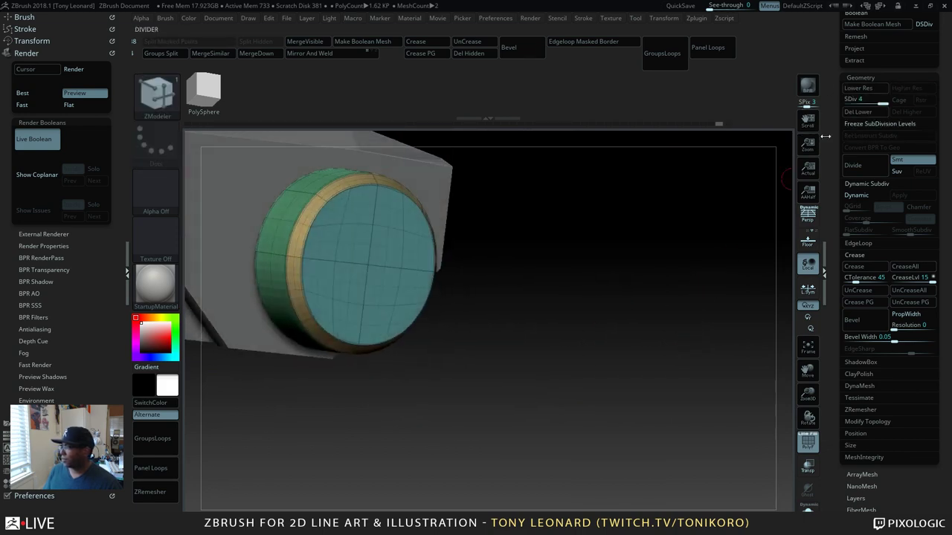
Step: Step the cylinder down to a lower subdivision level and delete both its higher and lower levels
drag(882, 102, 848, 102)
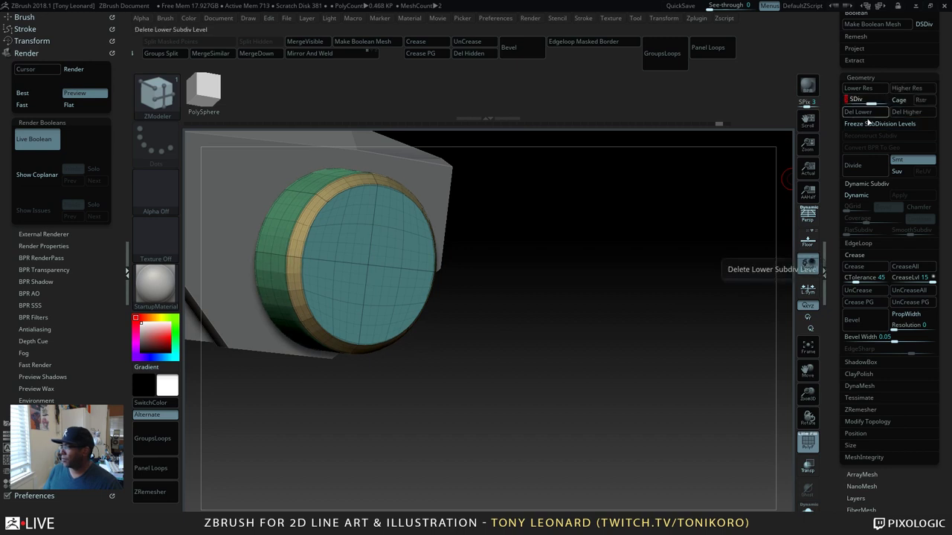
click(906, 112)
drag(623, 253, 612, 282)
click(876, 113)
Step: Move the cylinder about 0.23 along X into the shell's side with the transform gizmo and check it from the side
drag(644, 322, 594, 249)
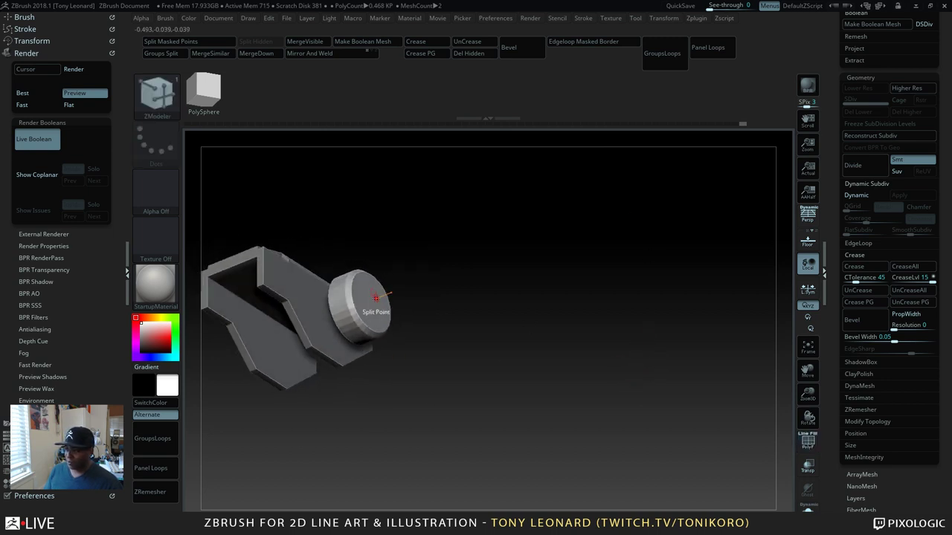
key(f)
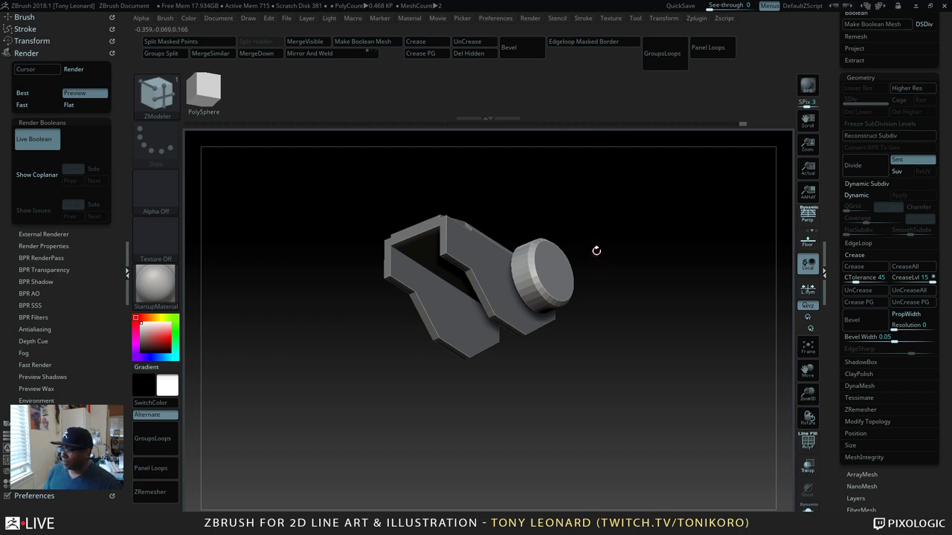
key(w)
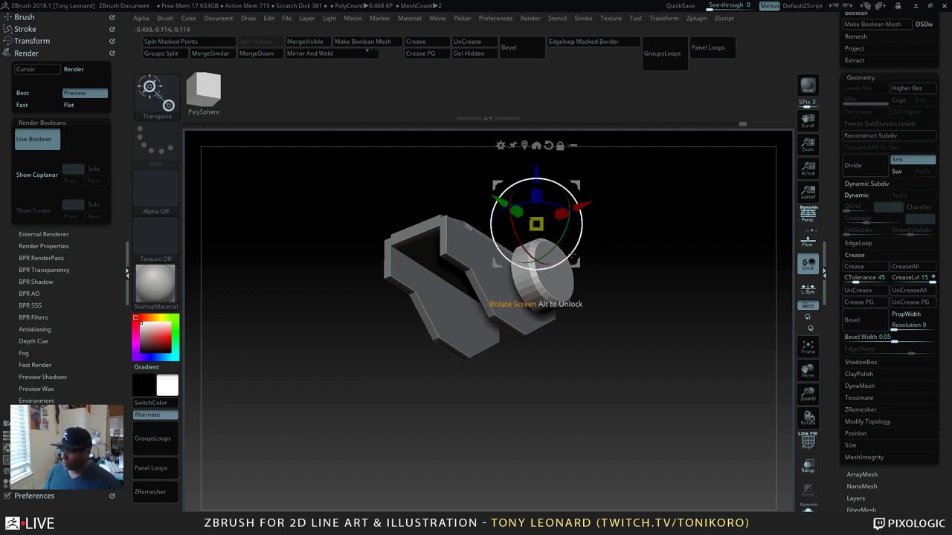
drag(584, 205, 551, 225)
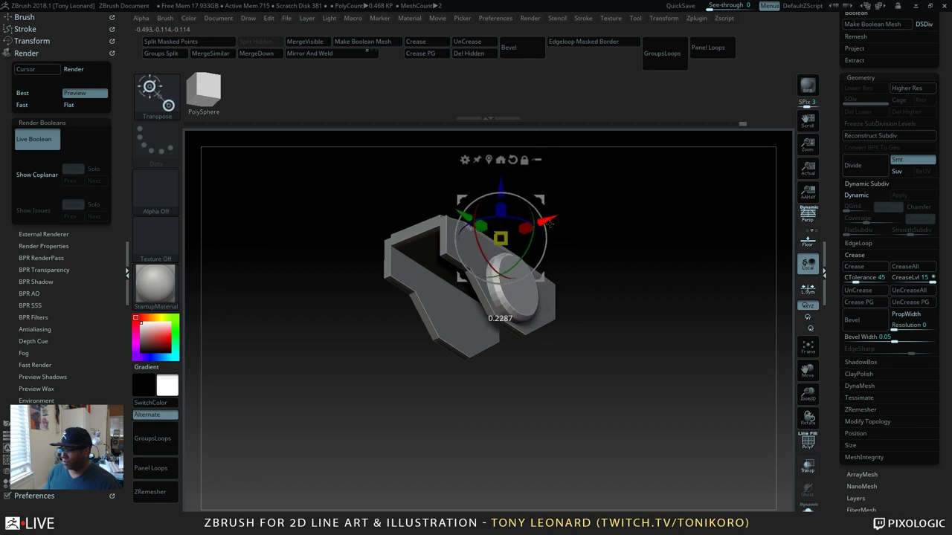
drag(732, 353, 684, 360)
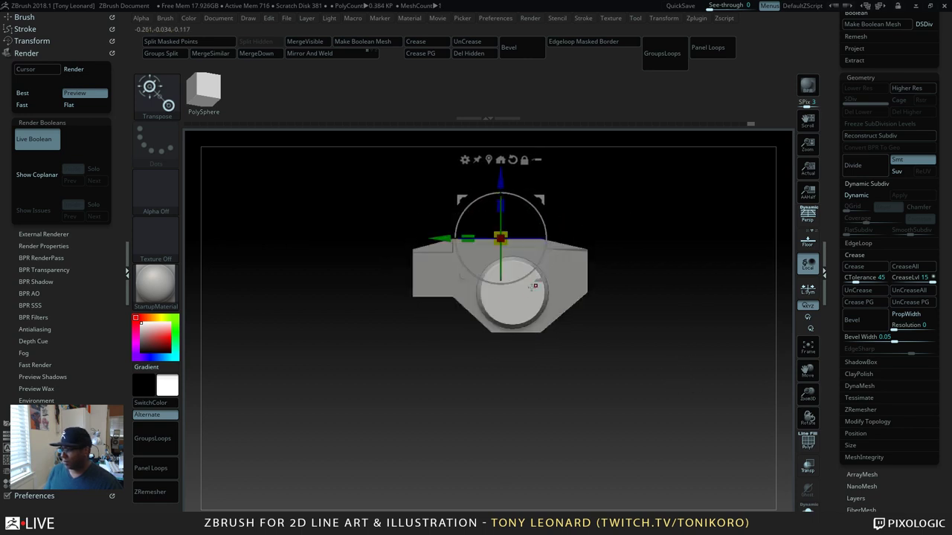
drag(624, 309, 587, 382)
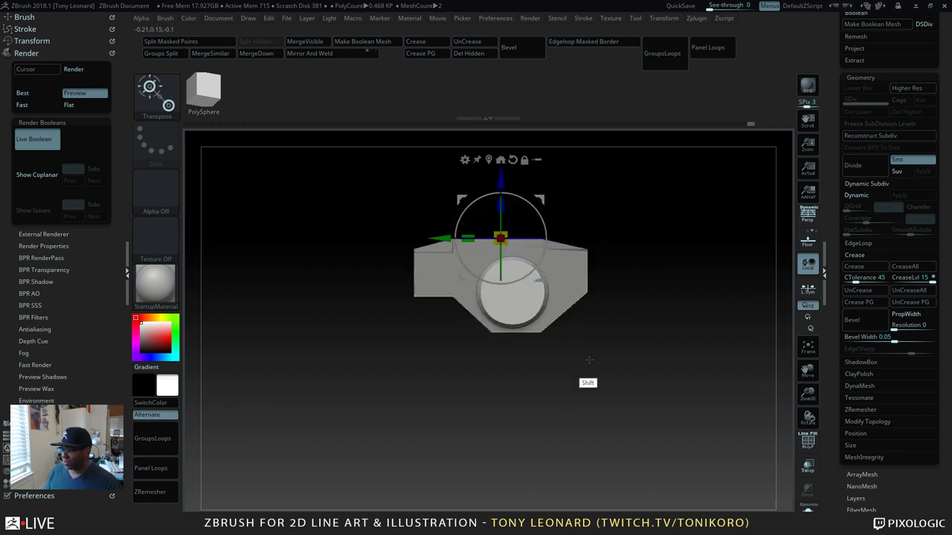
Step: Recenter the transform gizmo on the cylinder's round face and turn on Local Symmetry
click(511, 292)
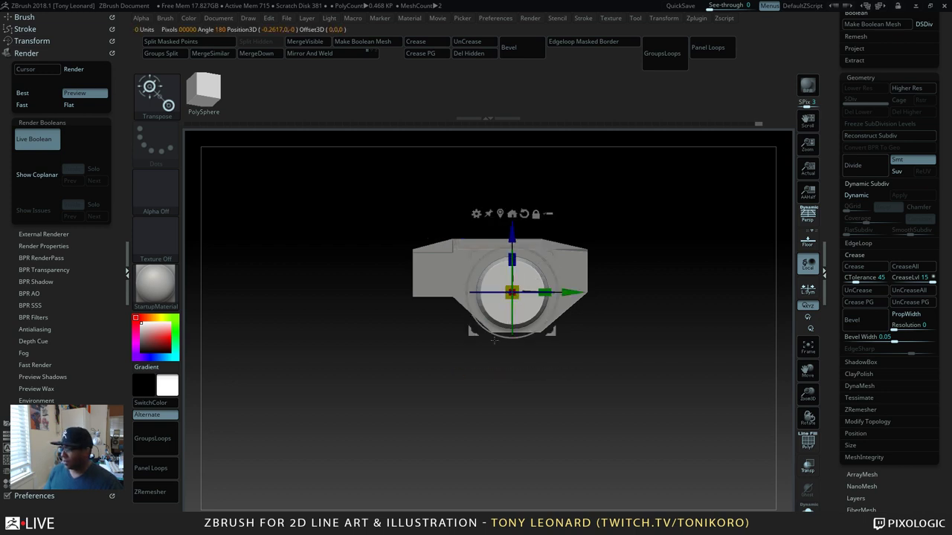
drag(685, 348, 677, 392)
click(813, 293)
drag(688, 357, 680, 374)
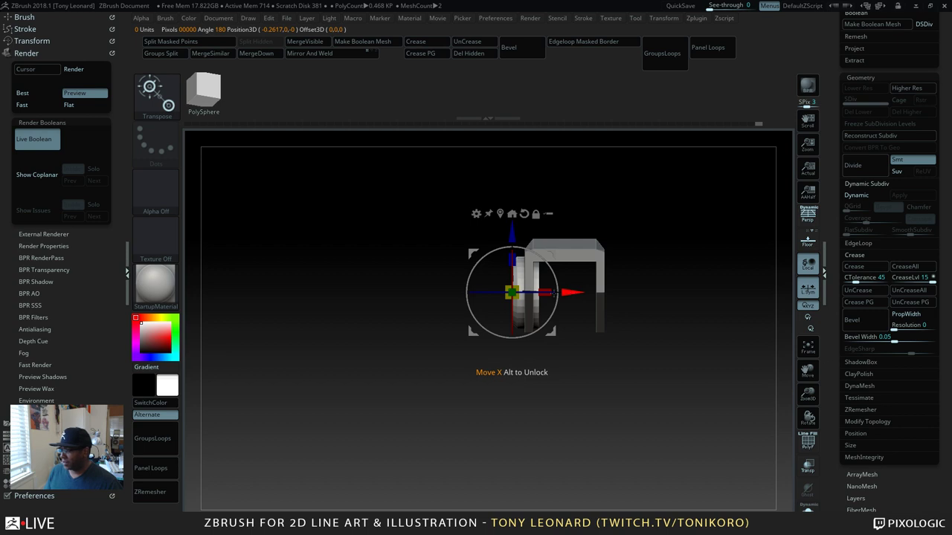
Step: Adjust the cylinder's depth along X against the shell's side wall and scale it down uniformly
drag(568, 292, 549, 293)
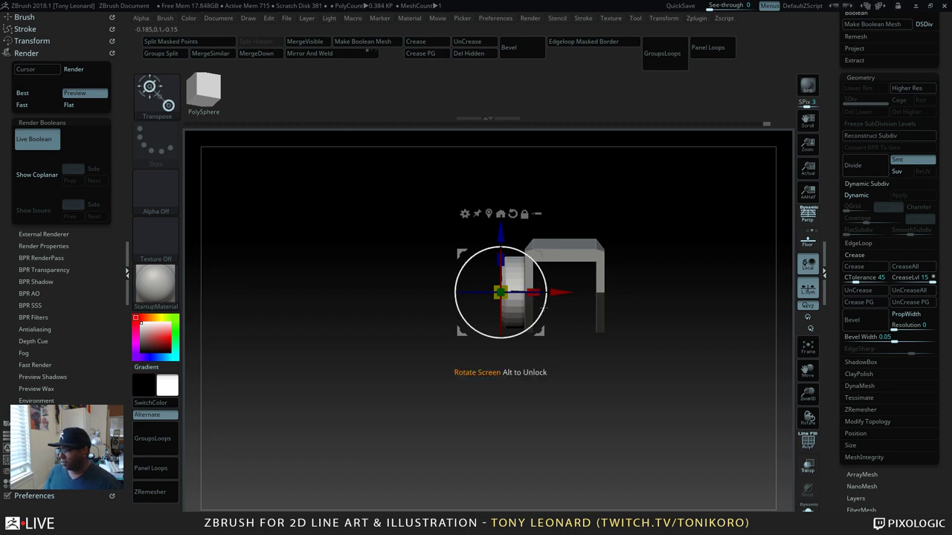
drag(535, 296, 570, 294)
drag(586, 466, 665, 454)
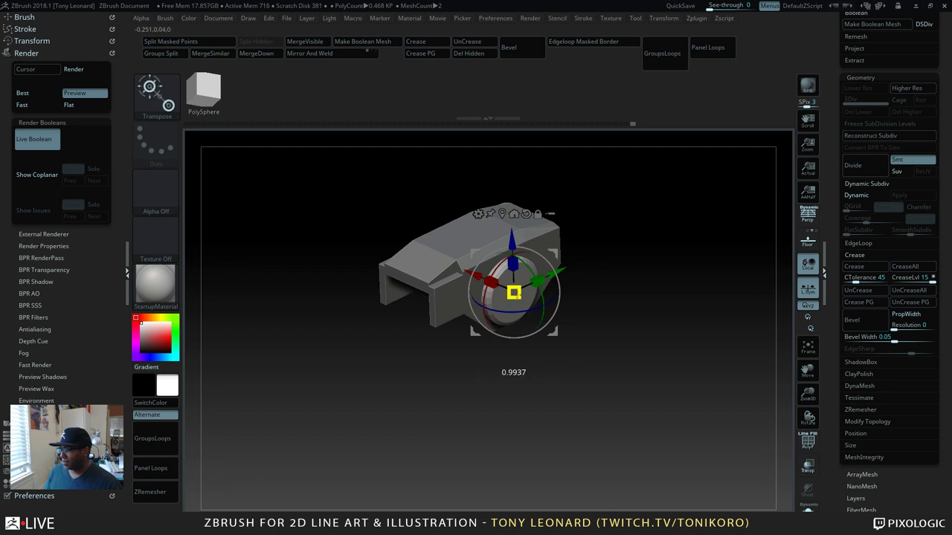
drag(515, 293, 513, 293)
drag(616, 343, 656, 412)
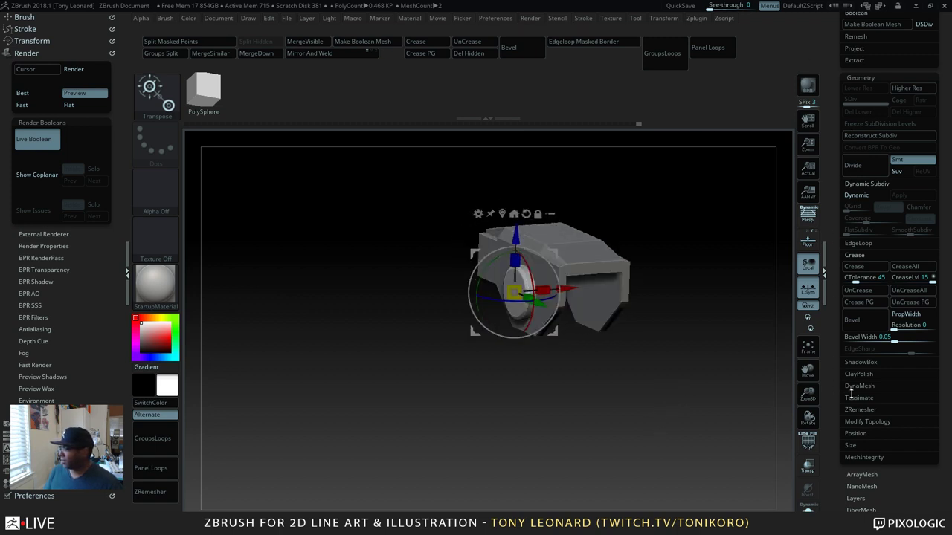
Step: Mirror and Weld the cylinder onto the shell's opposite side with Local Symmetry turned off
click(862, 422)
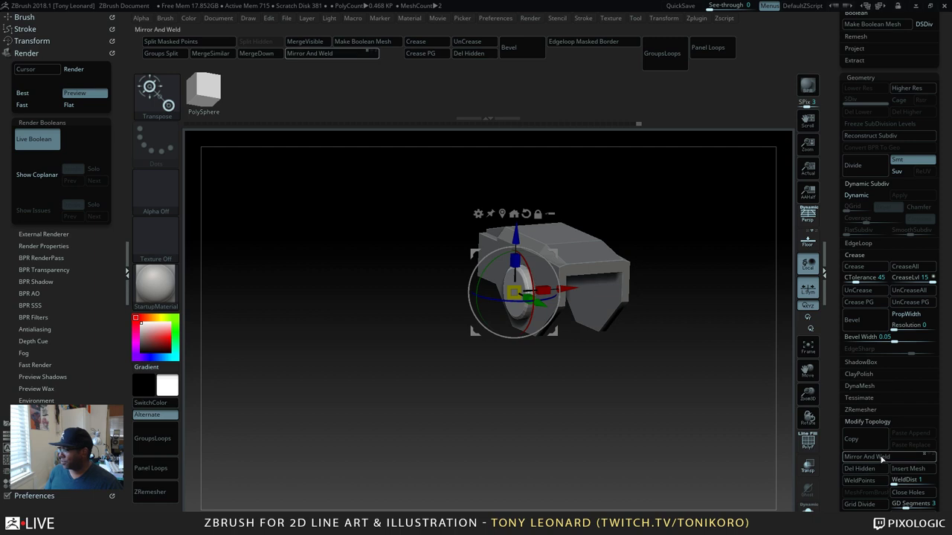
click(867, 457)
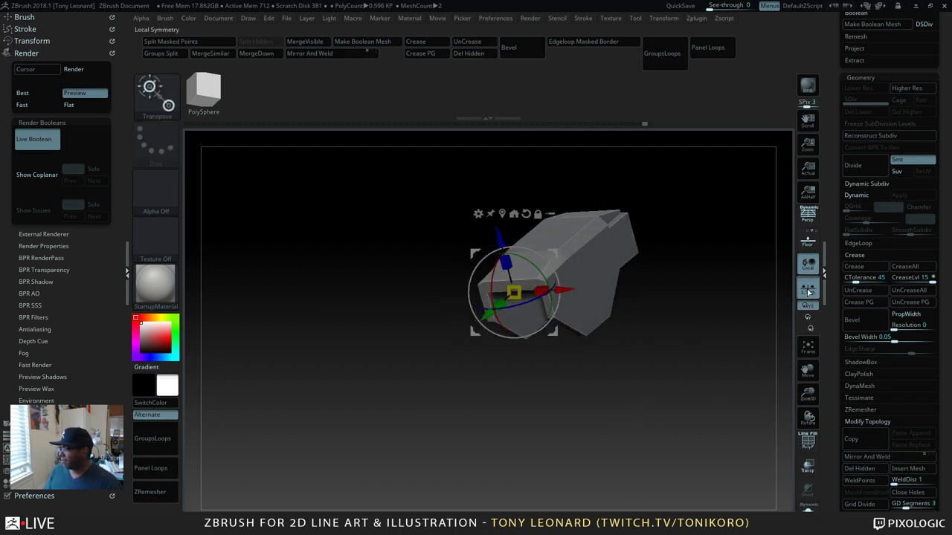
click(870, 459)
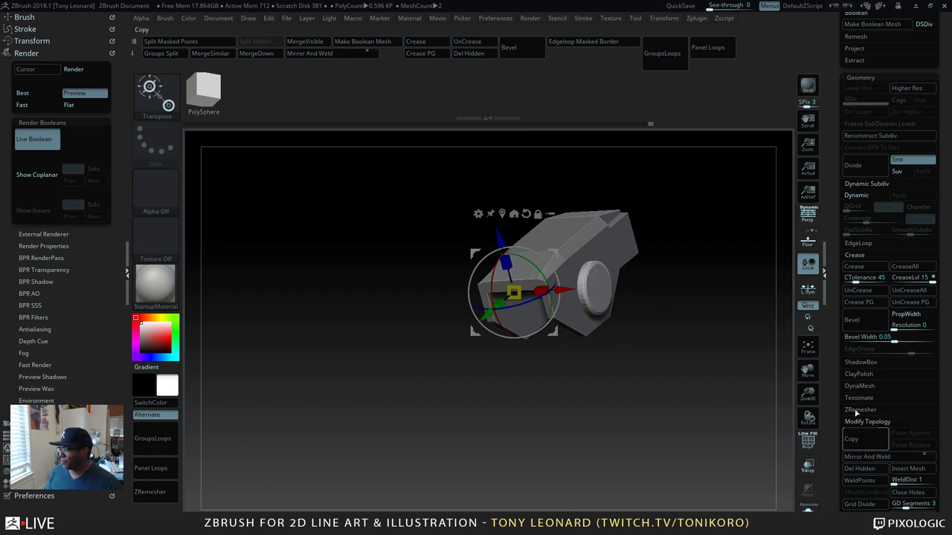
Step: Examine the mirrored cylinders' placement on both sides of the shell from the front, below and above
drag(644, 422, 629, 363)
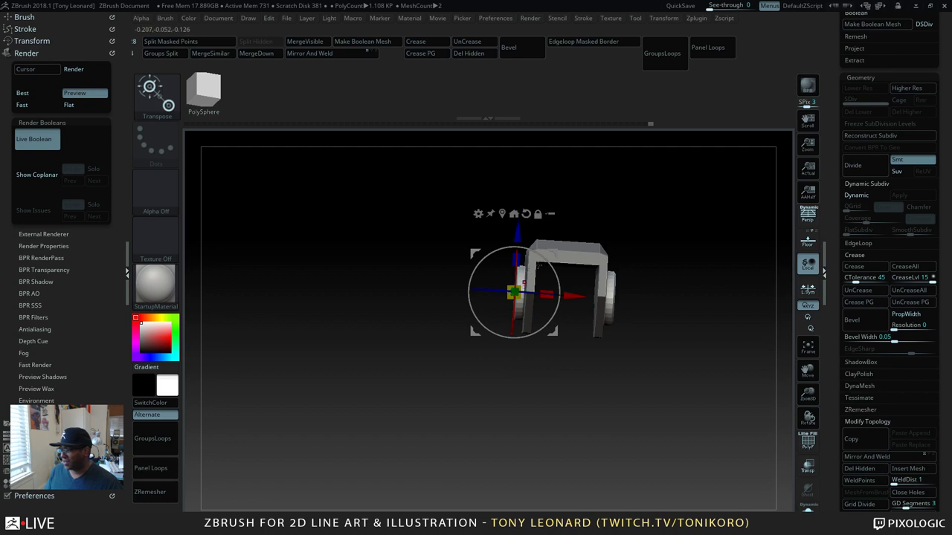
drag(601, 385, 635, 270)
drag(614, 372, 633, 386)
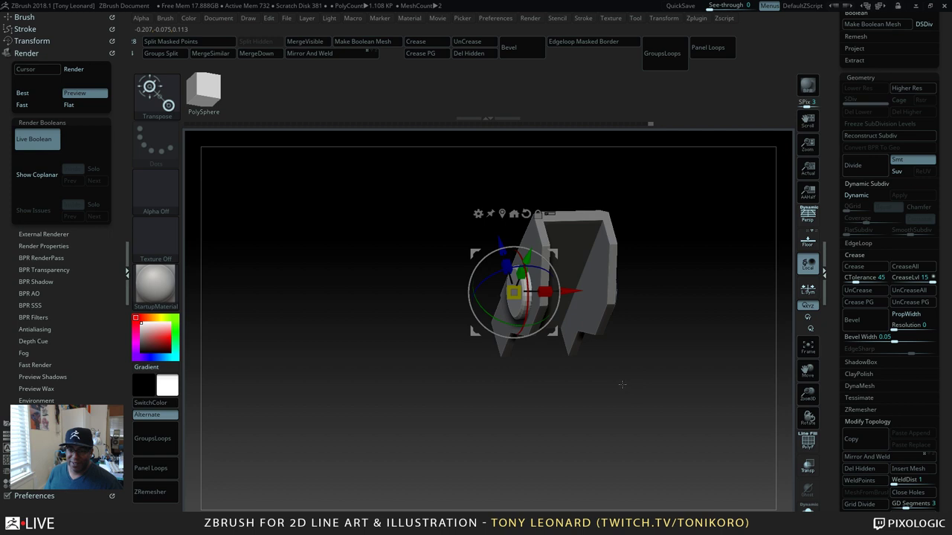
drag(670, 387, 641, 424)
drag(635, 333, 634, 376)
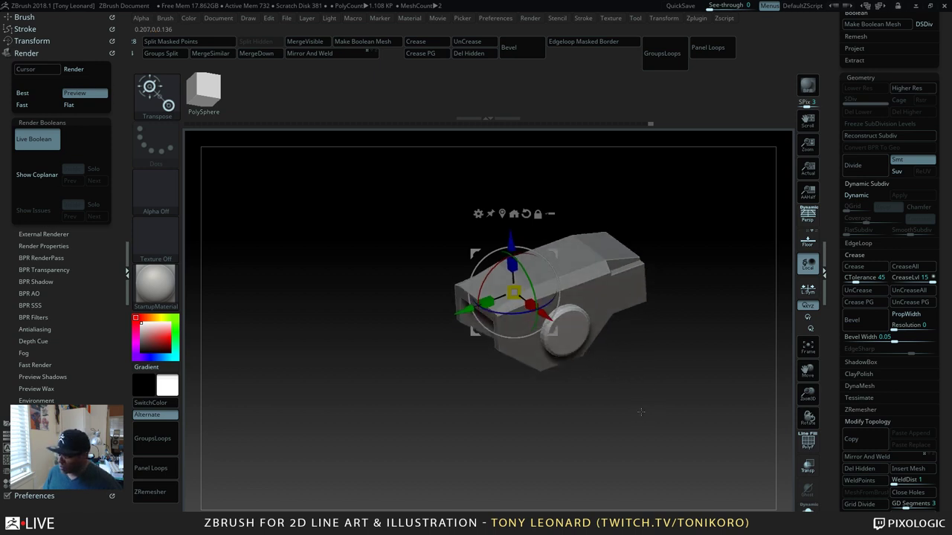
drag(641, 412, 639, 369)
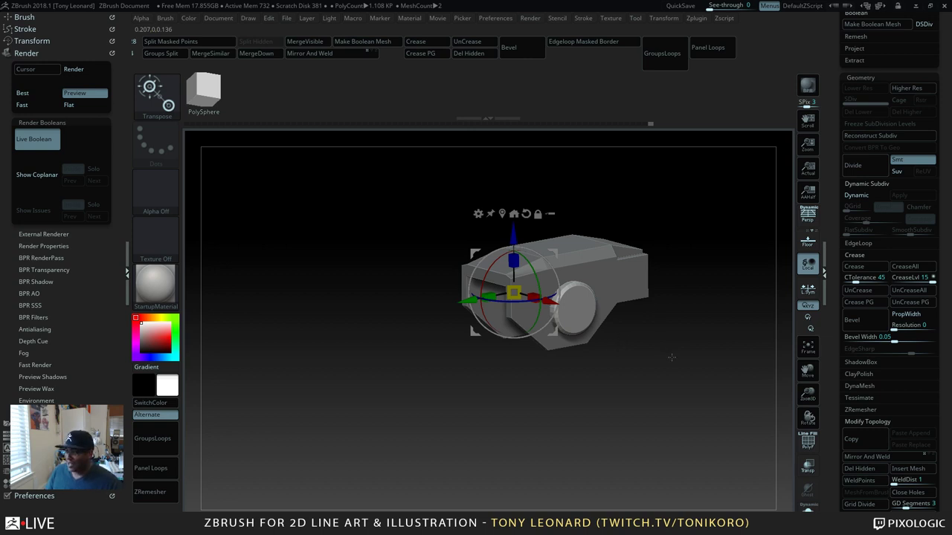
drag(672, 358, 641, 377)
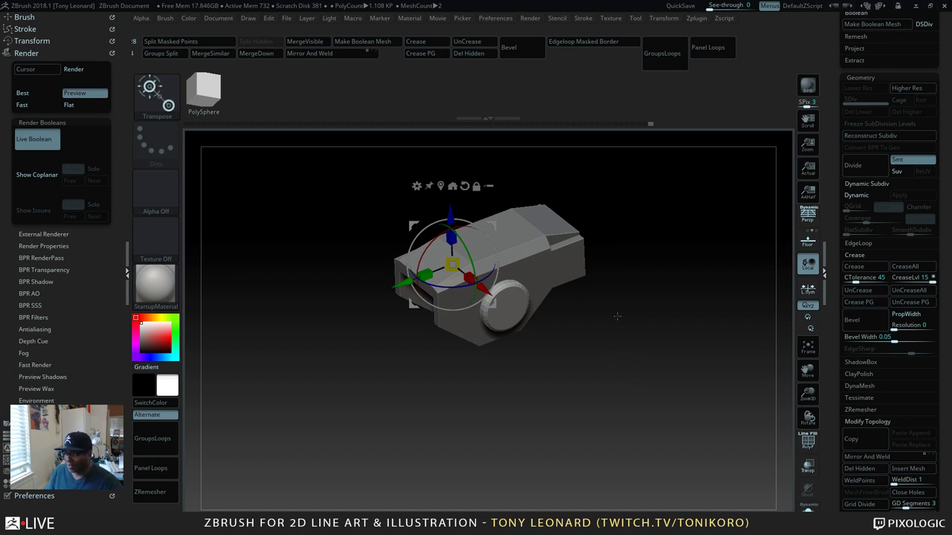
drag(617, 316, 609, 372)
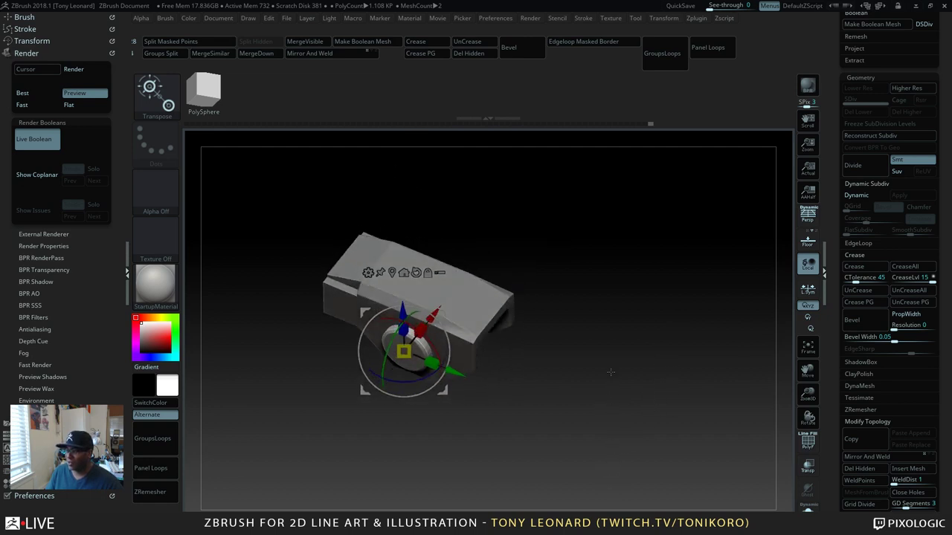
Step: Return to Draw mode and show the hidden PM3D_Cube3D_4 subtool together with the shell and cylinders
key(q)
drag(617, 414, 617, 357)
scroll(892, 149, up, 8)
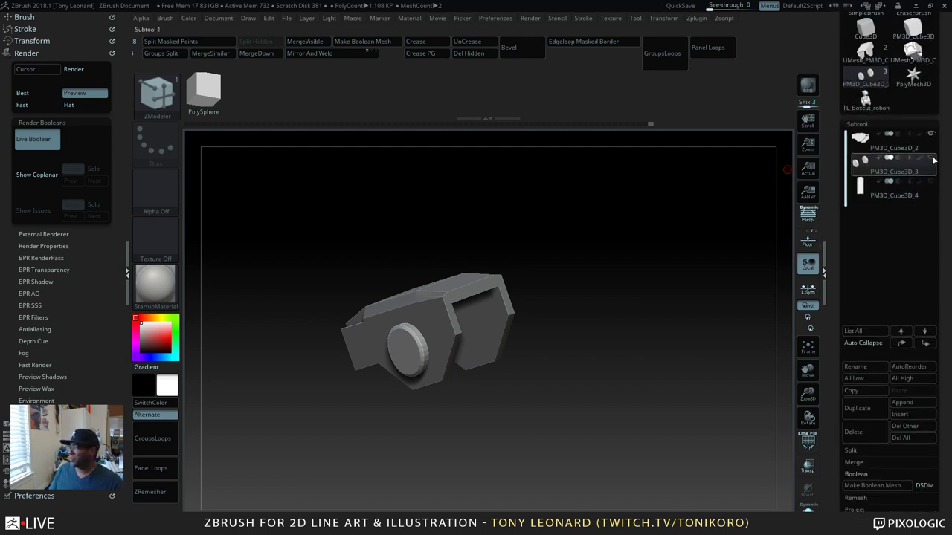
mouse_move(933, 160)
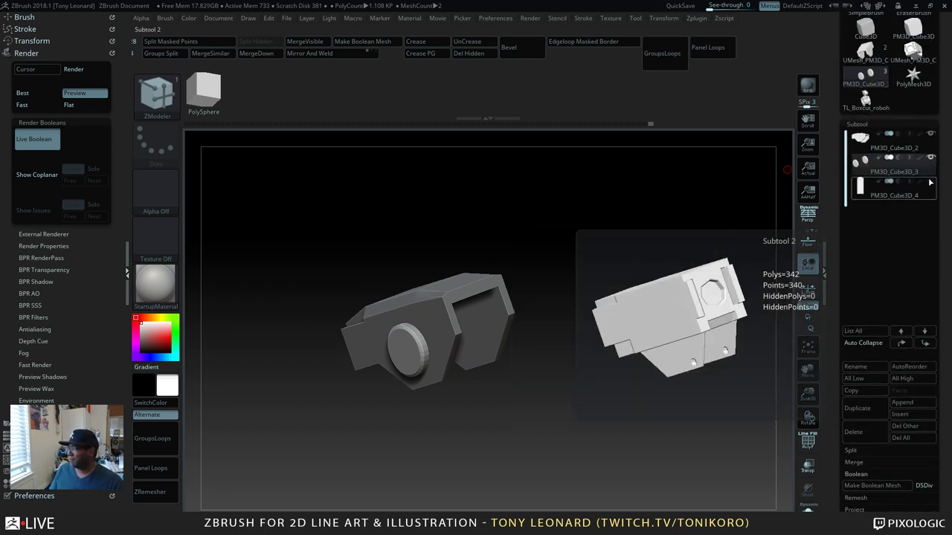
click(930, 182)
drag(629, 357, 603, 339)
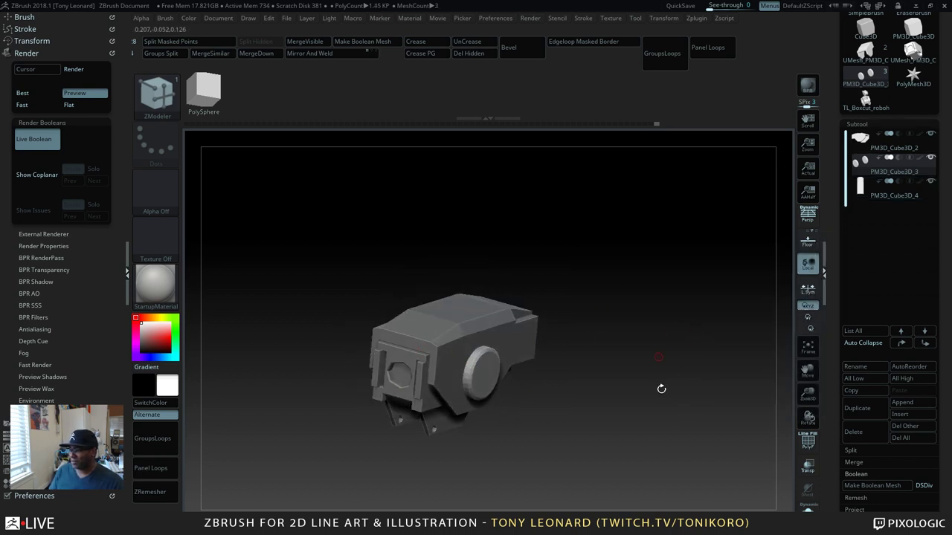
Step: Make PM3D_Cube3D_4 the active subtool in a straight front view and show its polyframe
drag(661, 388, 678, 354)
drag(657, 328, 659, 366)
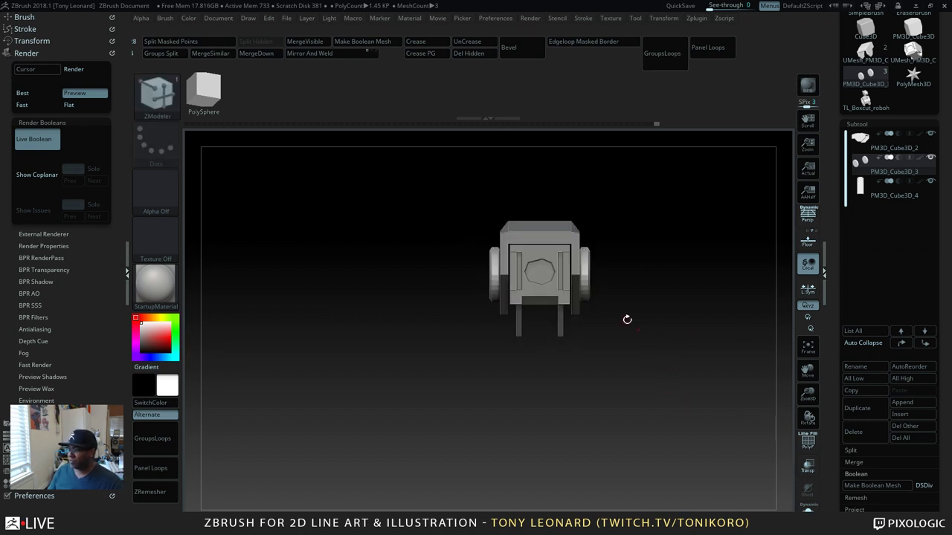
alt+drag(627, 321, 585, 451)
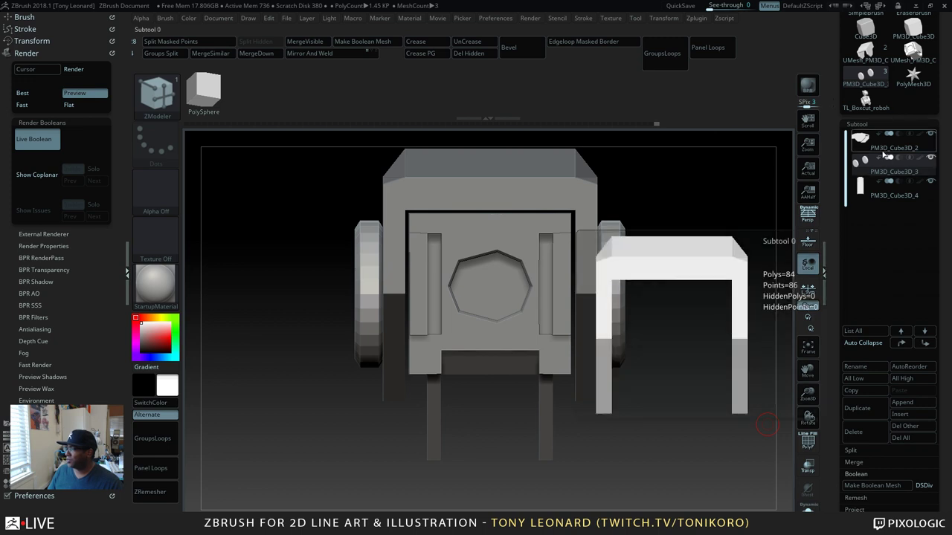
click(888, 188)
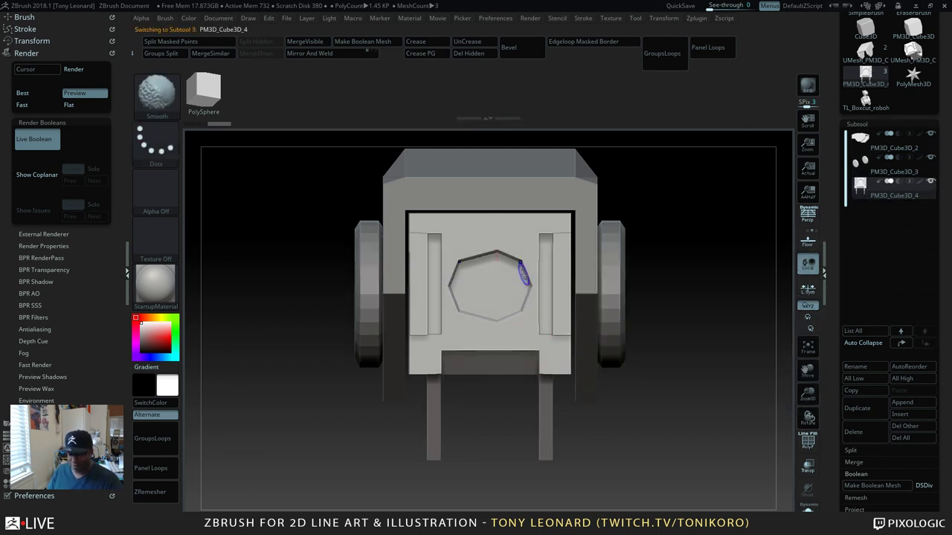
key(shift+f)
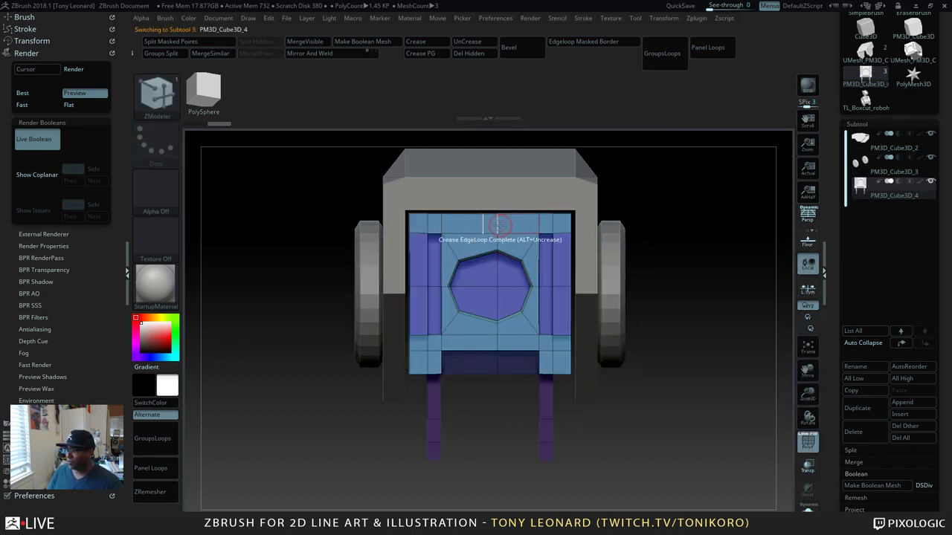
Step: Try to slide the vertical center edge above the octagonal opening with ZModeler's Slide edge action
key(space)
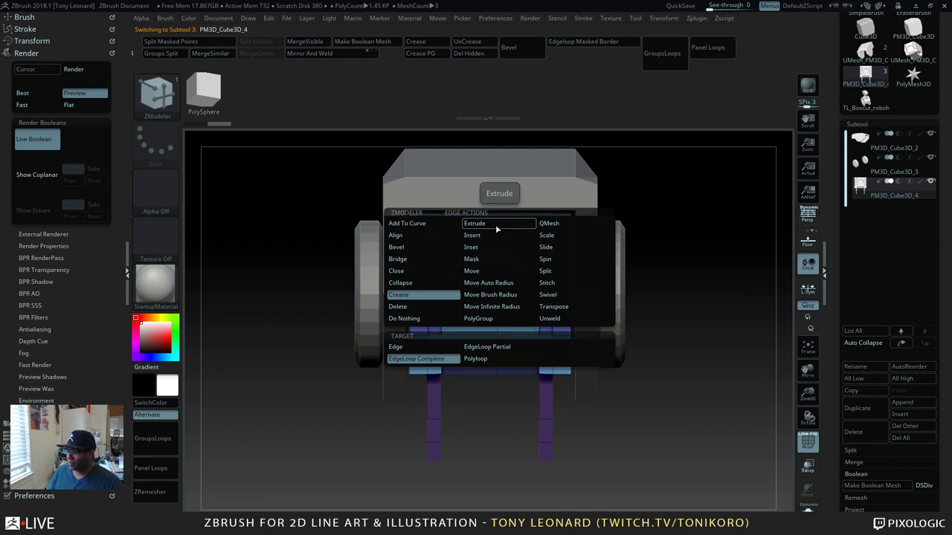
click(559, 248)
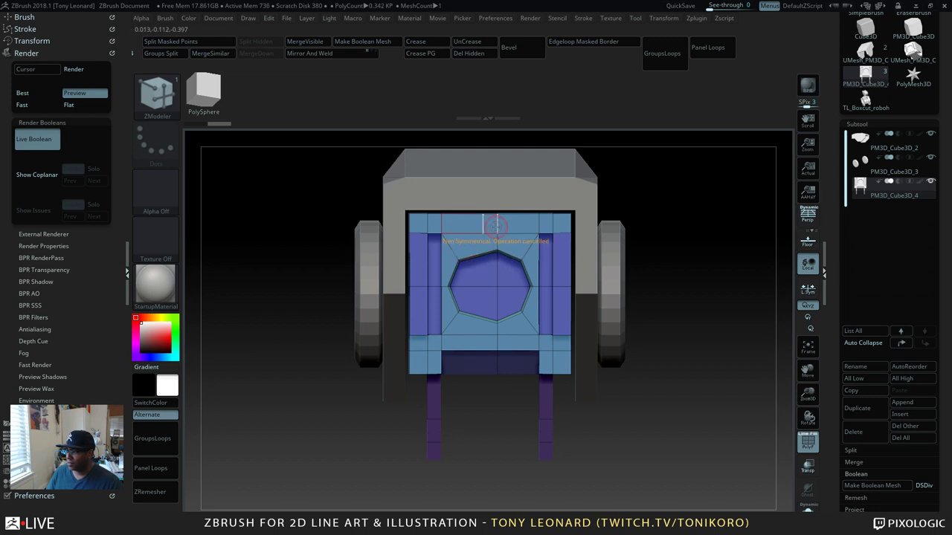
click(494, 224)
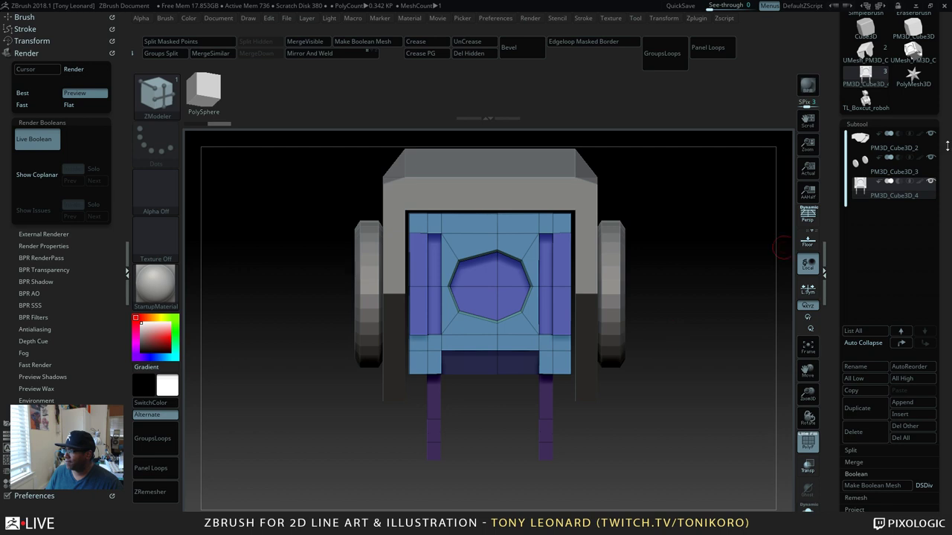
Step: Isolate PM3D_Cube3D_4 and remove the half of its mesh on the left of the center edges in front view
click(809, 507)
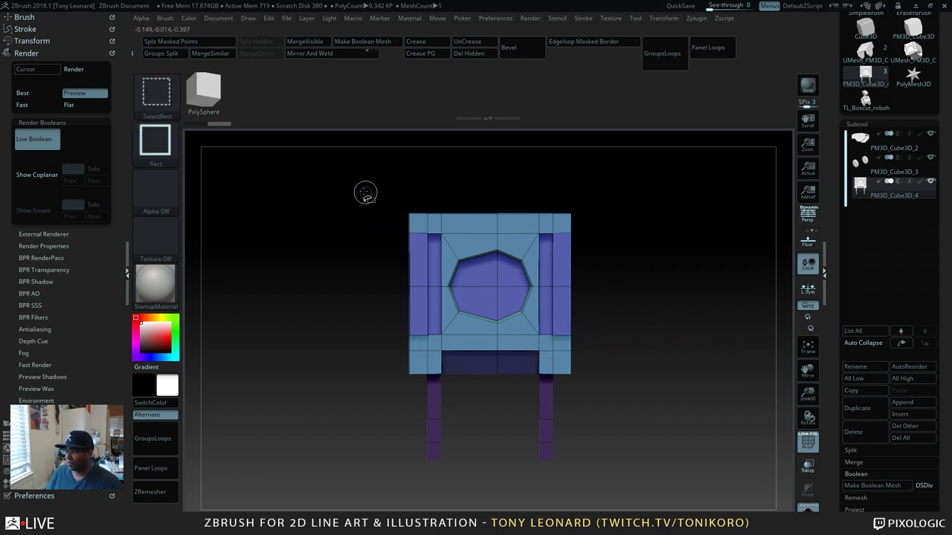
ctrl+shift+drag(363, 191, 482, 485)
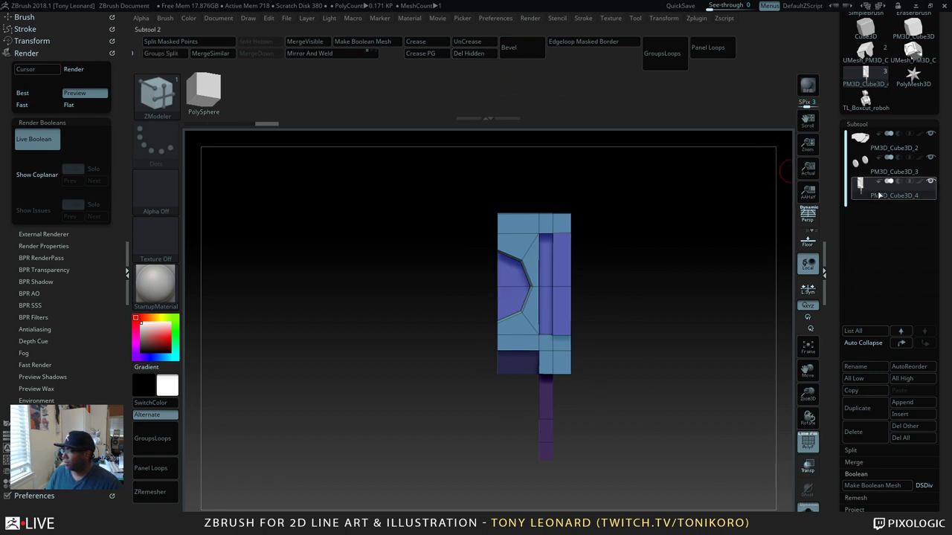
Step: Turn on the floor grid, mask everything except the open center edges, and move them along X onto the world center line
click(808, 240)
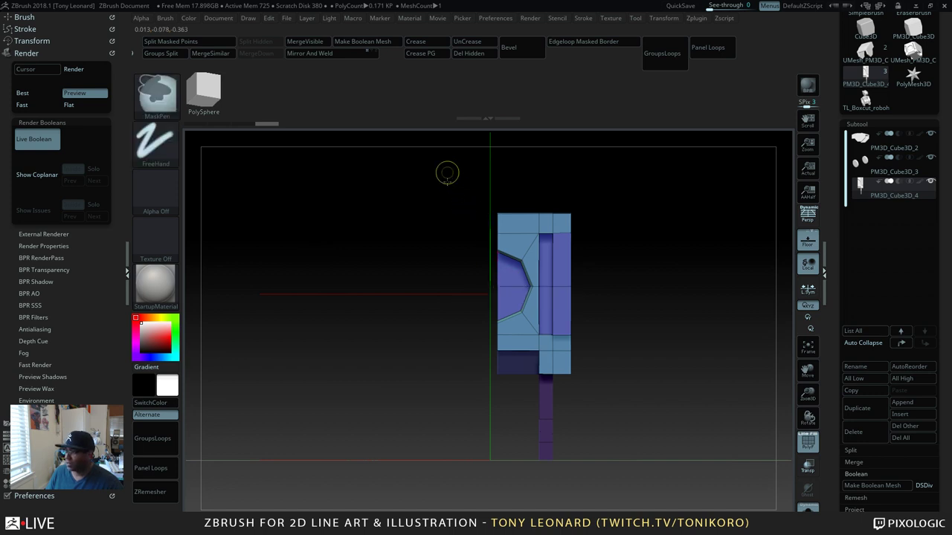
mouse_move(446, 172)
ctrl+mouse_down()
mouse_move(493, 424)
mouse_move(502, 429)
ctrl+mouse_up()
ctrl+click(446, 381)
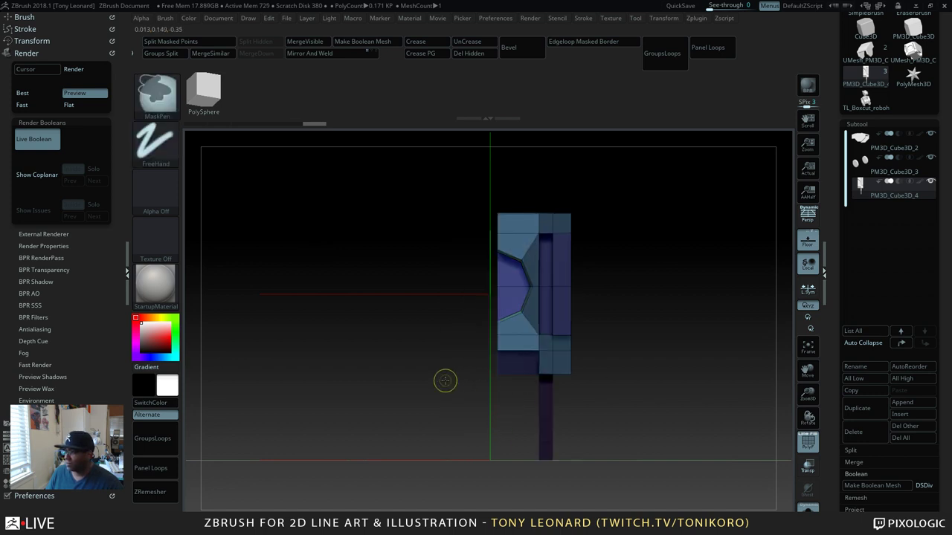
key(w)
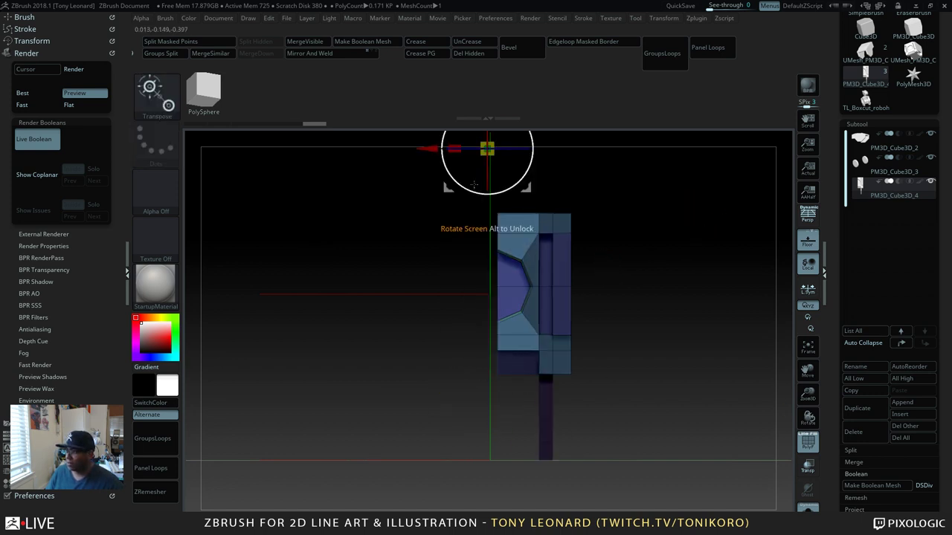
drag(431, 146, 423, 153)
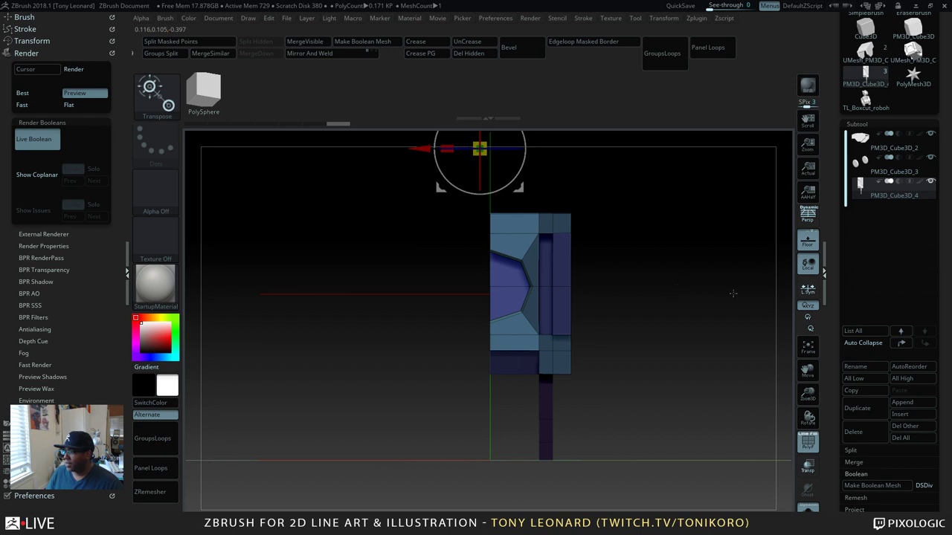
Step: Flip the remaining half mesh to the opposite side of the center line with the Deformation Mirror
drag(733, 293, 631, 353)
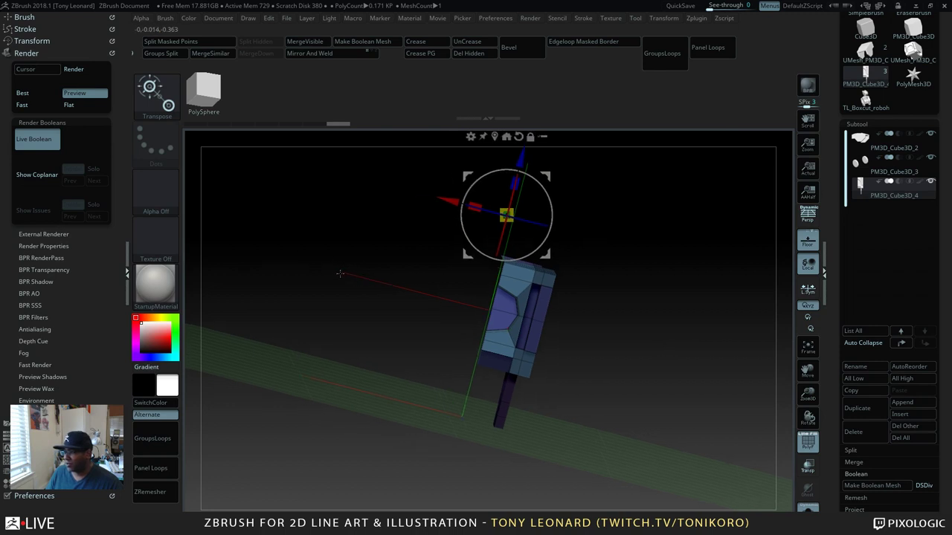
drag(453, 296, 725, 401)
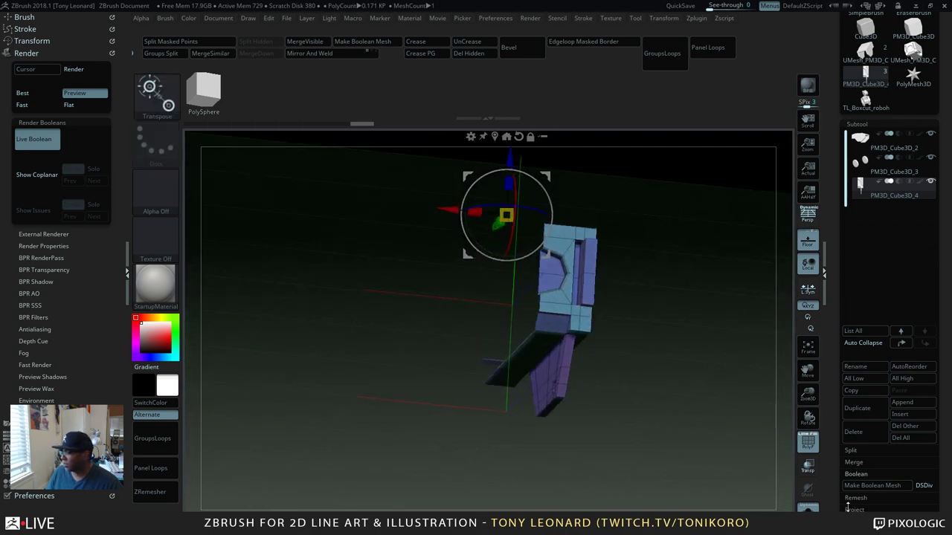
scroll(841, 367, down, 10)
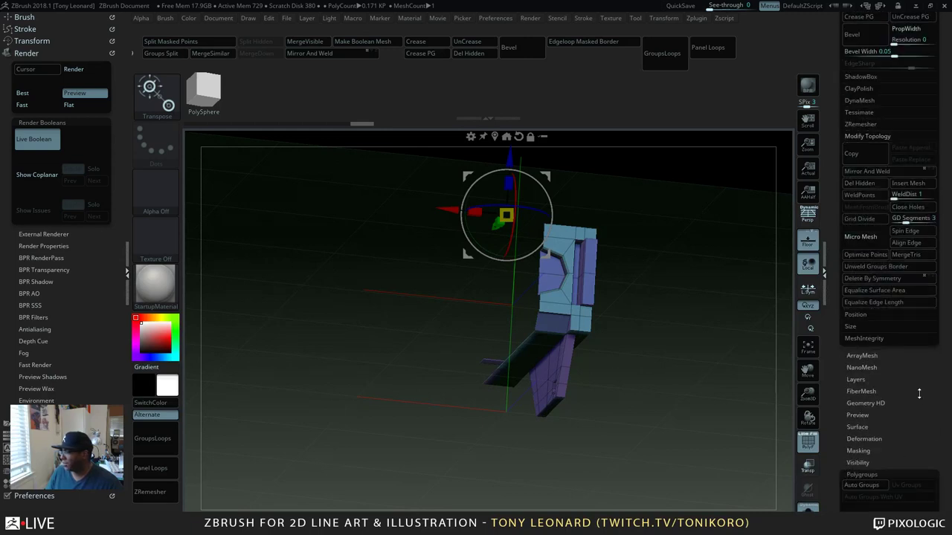
click(892, 474)
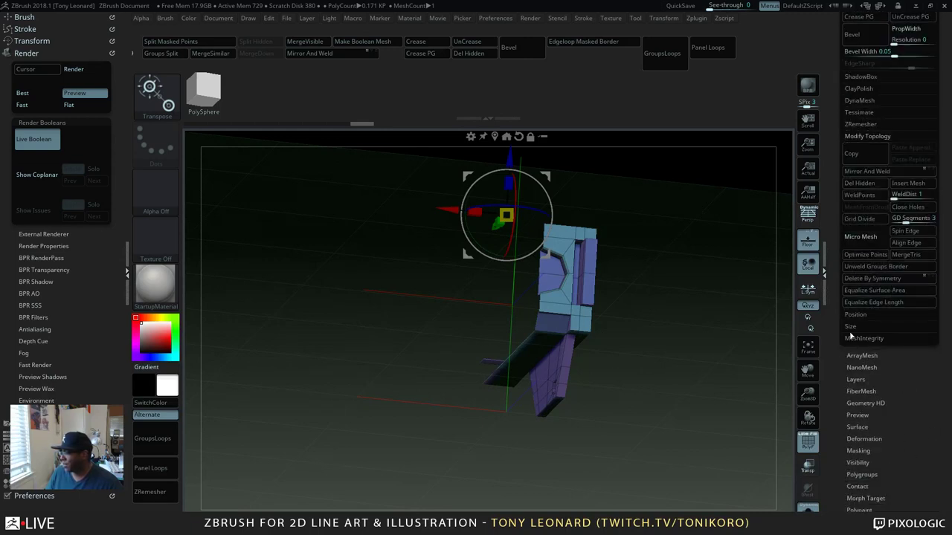
scroll(832, 372, down, 3)
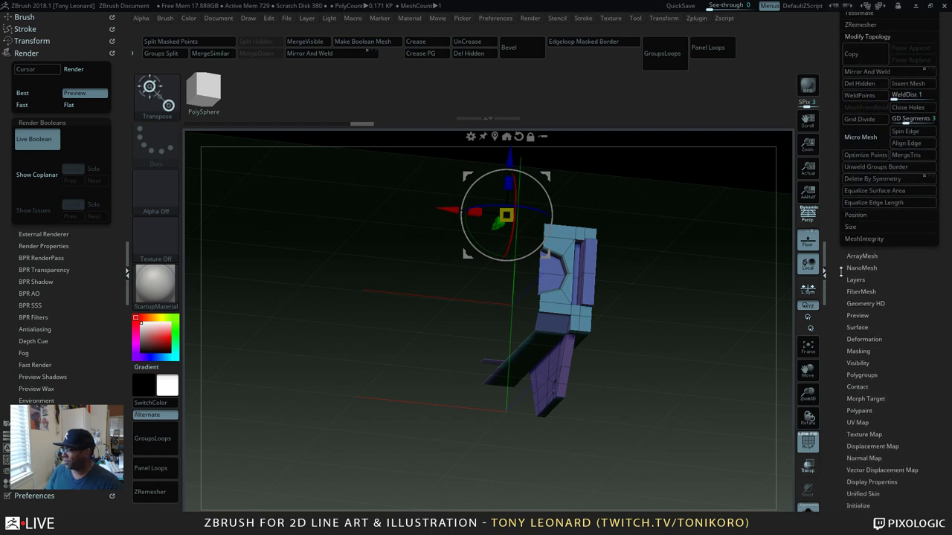
click(878, 339)
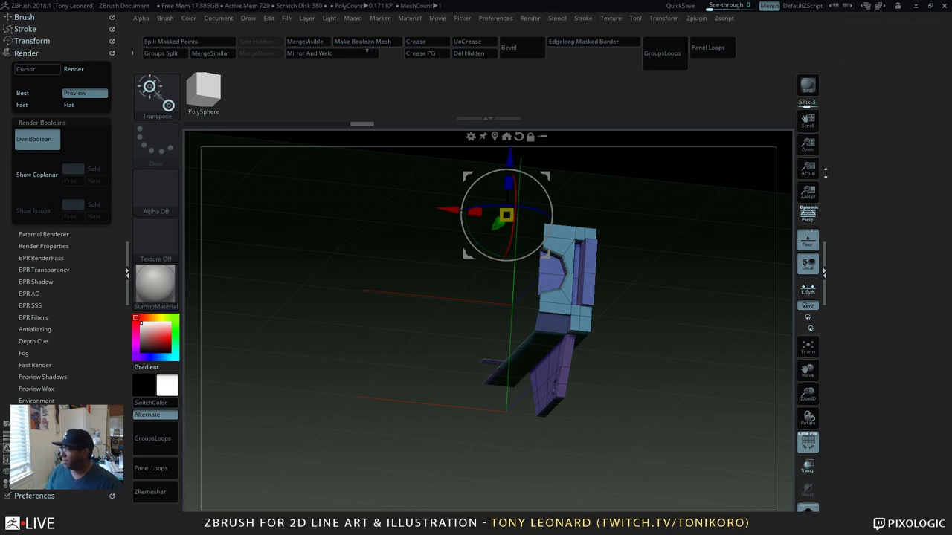
drag(826, 173, 885, 396)
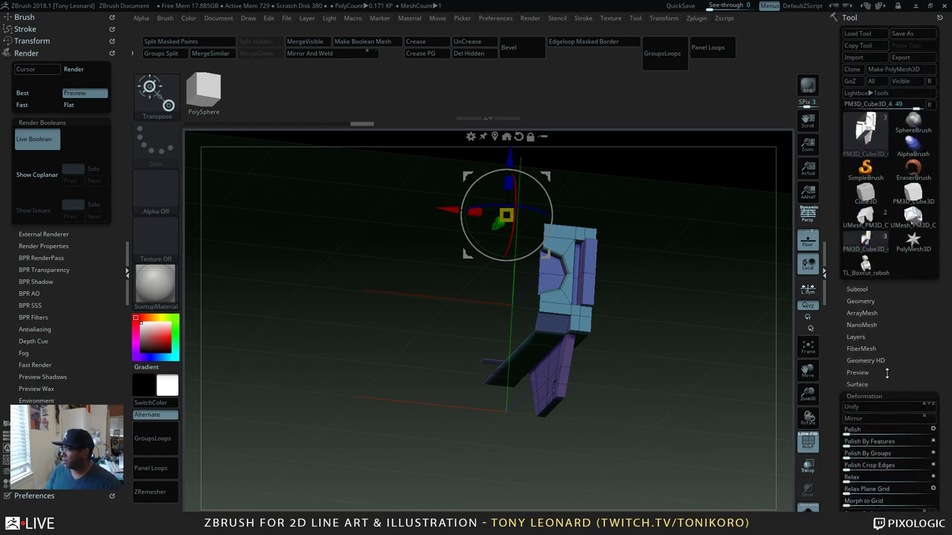
click(853, 419)
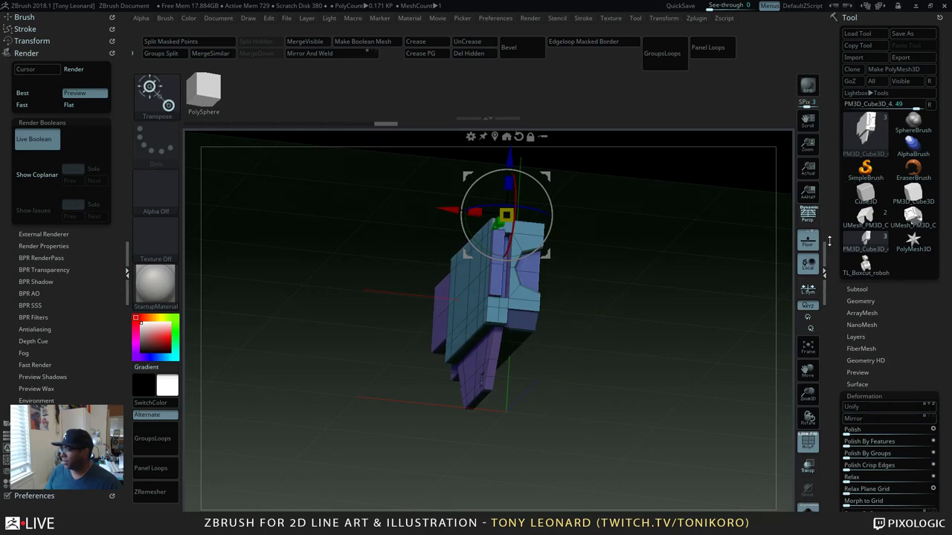
drag(777, 312, 696, 352)
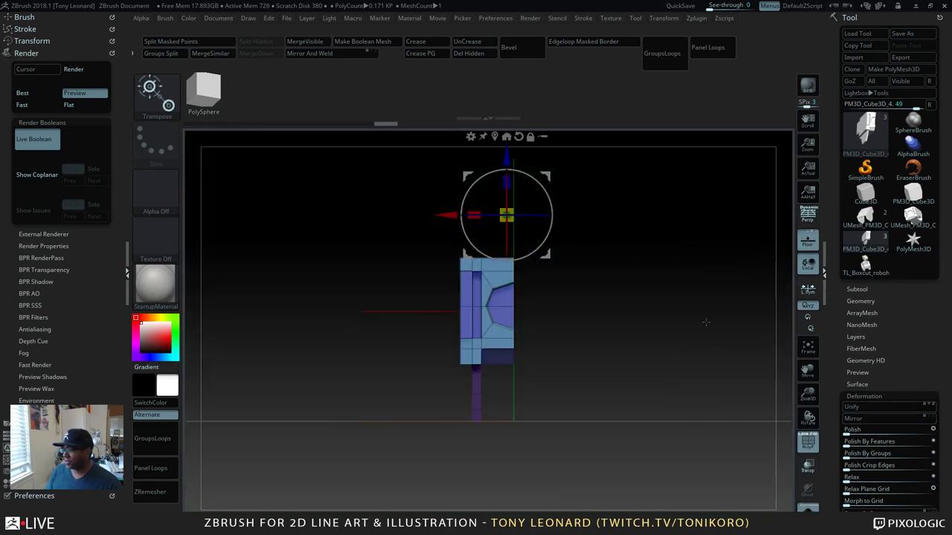
Step: Mirror and Weld the half mesh across X to rebuild a full symmetrical body and inspect it from several angles
click(860, 301)
drag(836, 457, 837, 359)
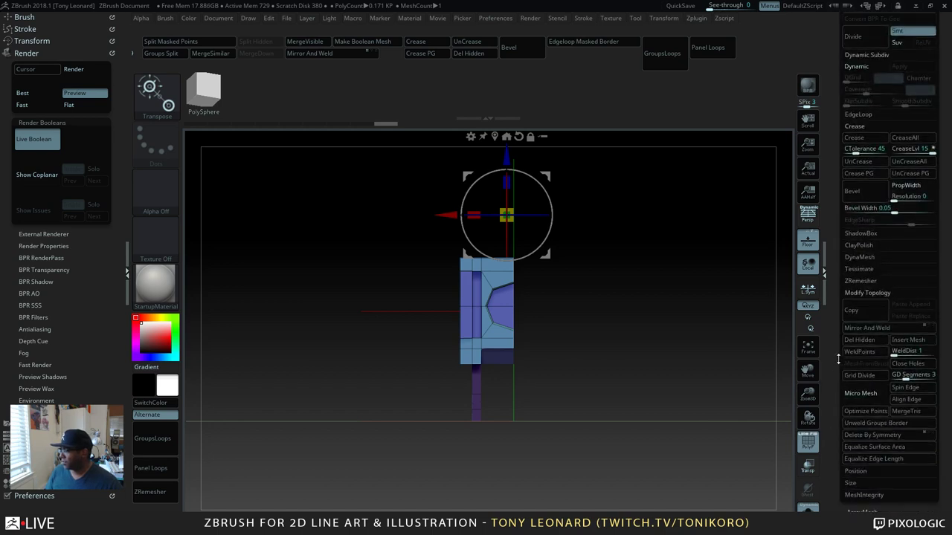
click(875, 330)
drag(691, 348, 658, 312)
shift+drag(722, 405, 627, 386)
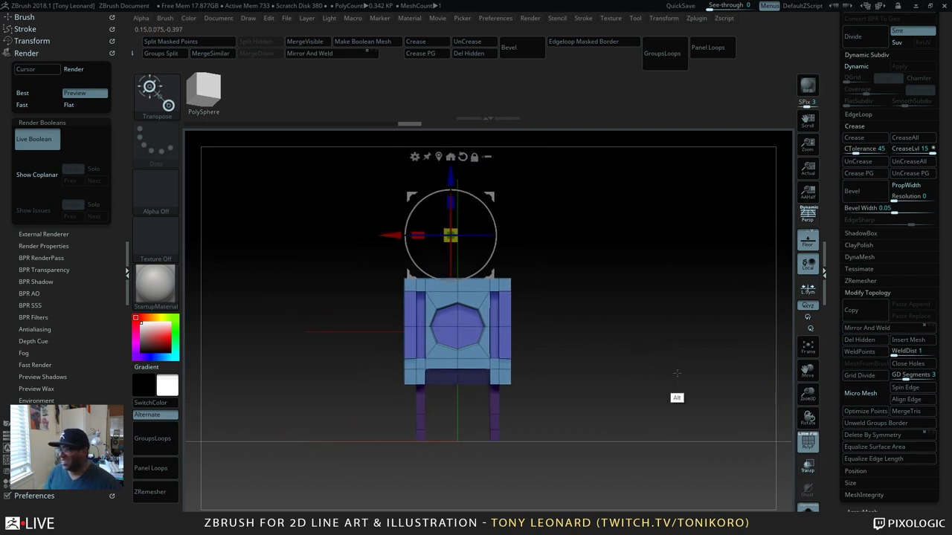
drag(674, 395, 698, 396)
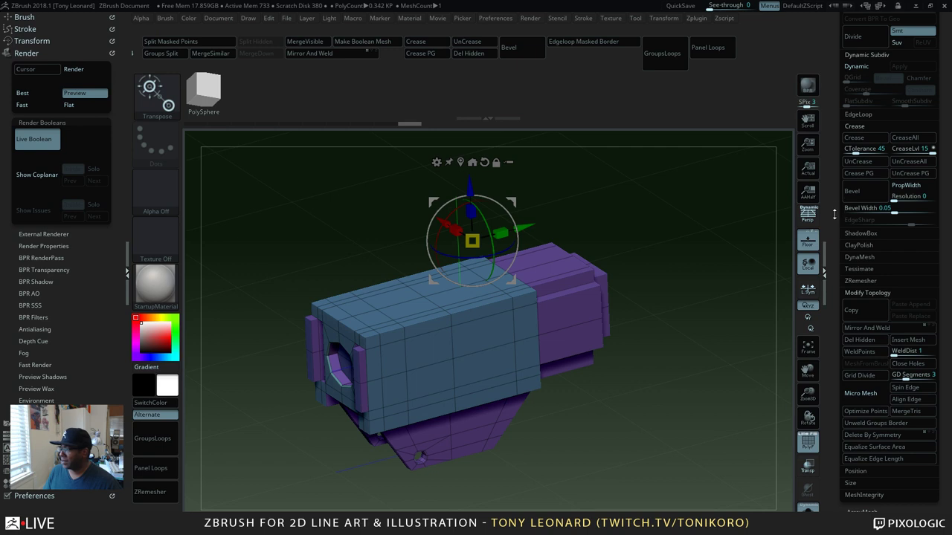
drag(834, 224, 832, 305)
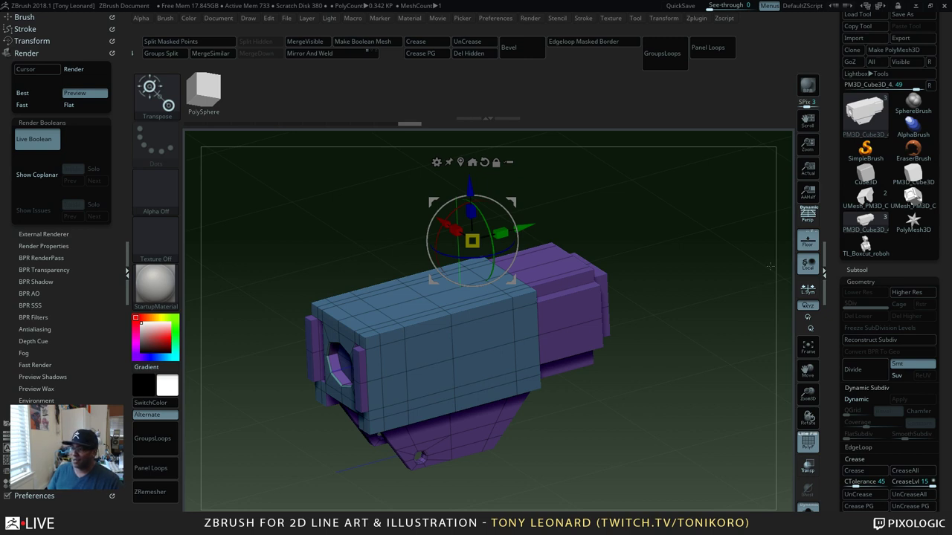
mouse_move(836, 195)
mouse_down()
mouse_move(834, 264)
mouse_move(826, 180)
mouse_up()
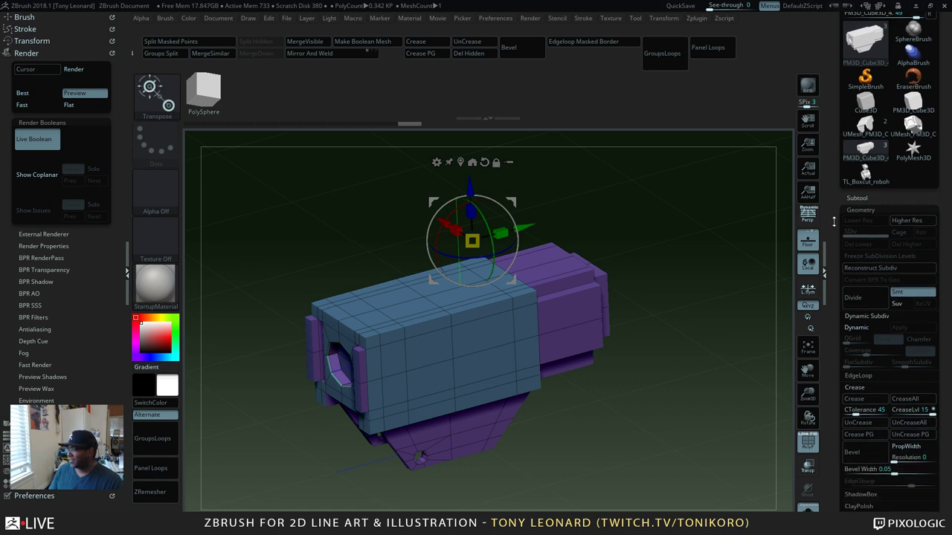
drag(833, 221, 829, 166)
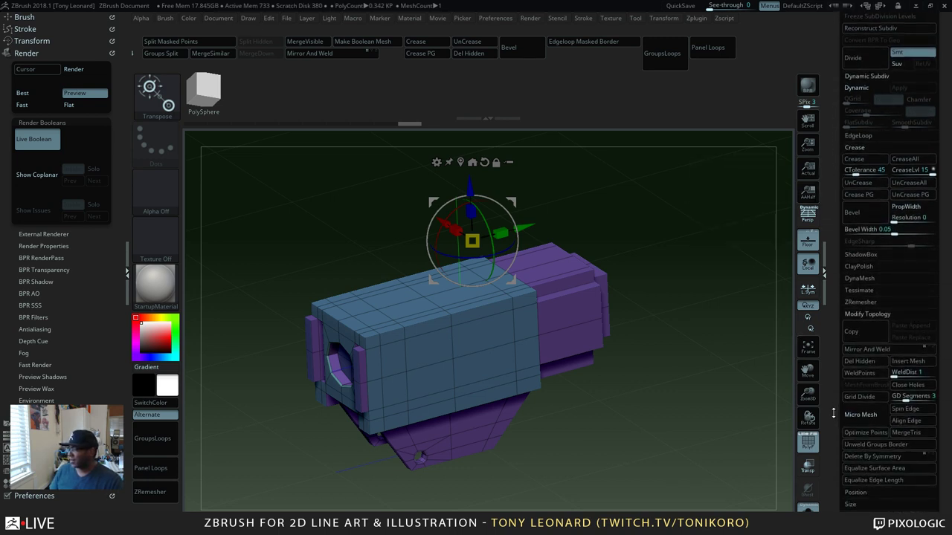
drag(836, 414, 833, 510)
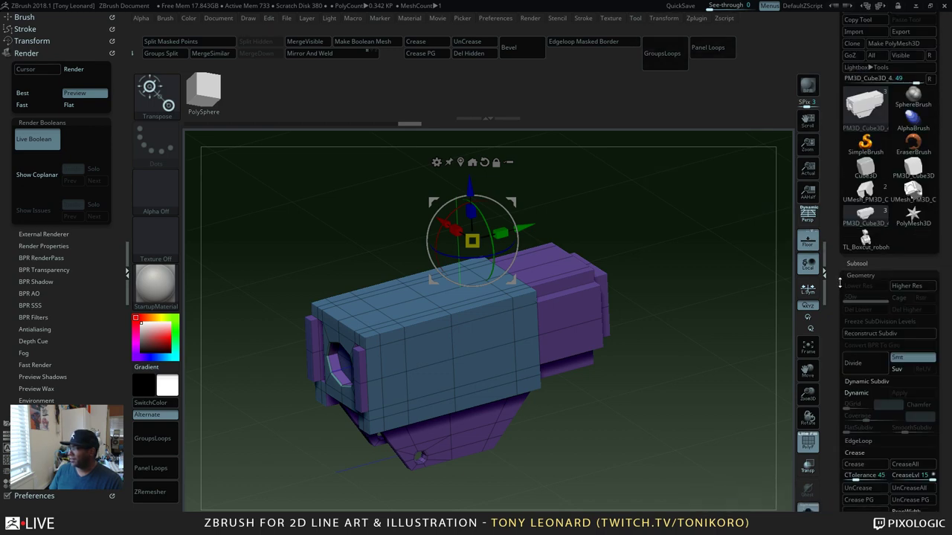
scroll(837, 418, down, 10)
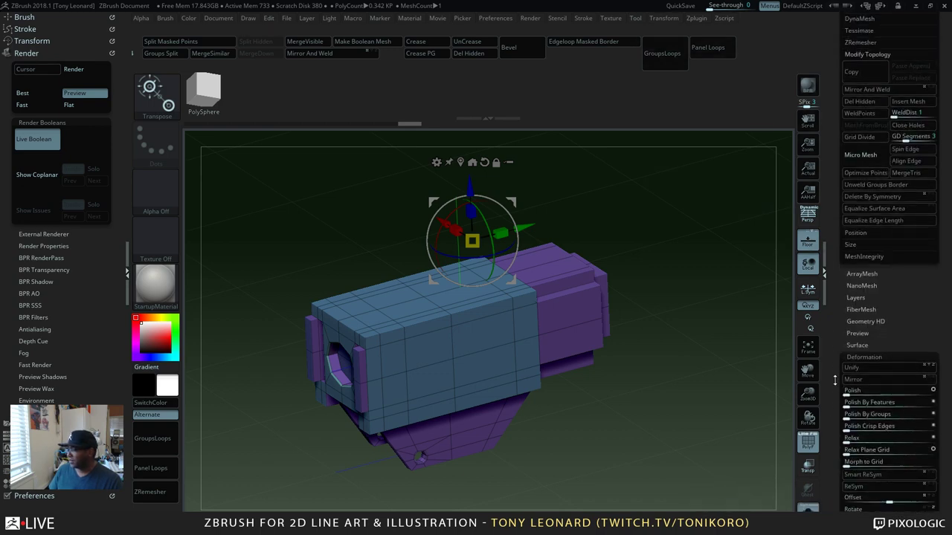
click(864, 265)
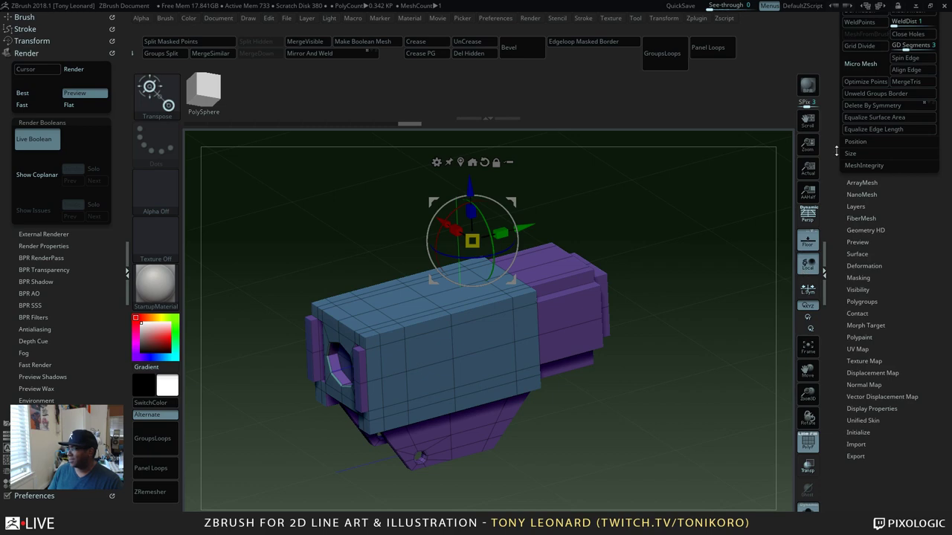
scroll(836, 151, up, 10)
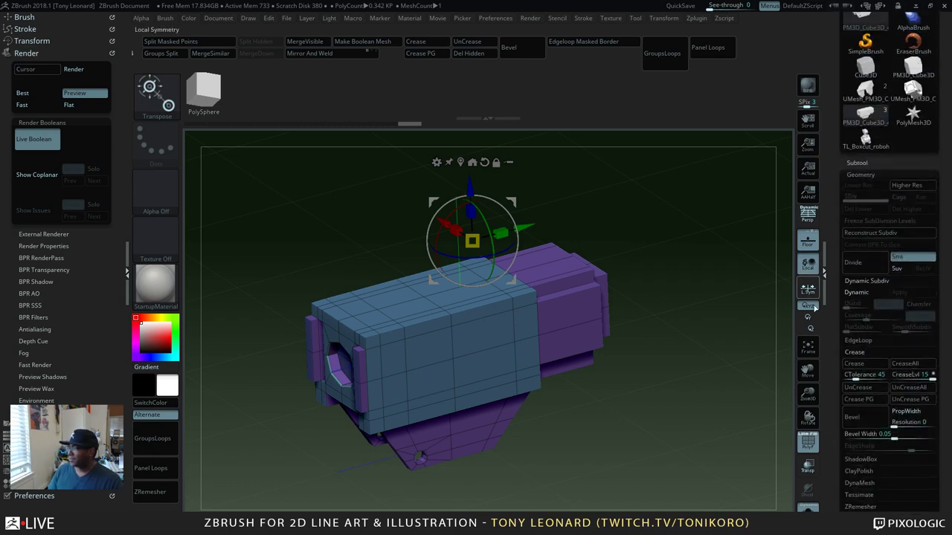
Step: Show all subtools again and choose the IMM Primitives brush for inserting parts
click(808, 508)
alt+drag(679, 461, 629, 389)
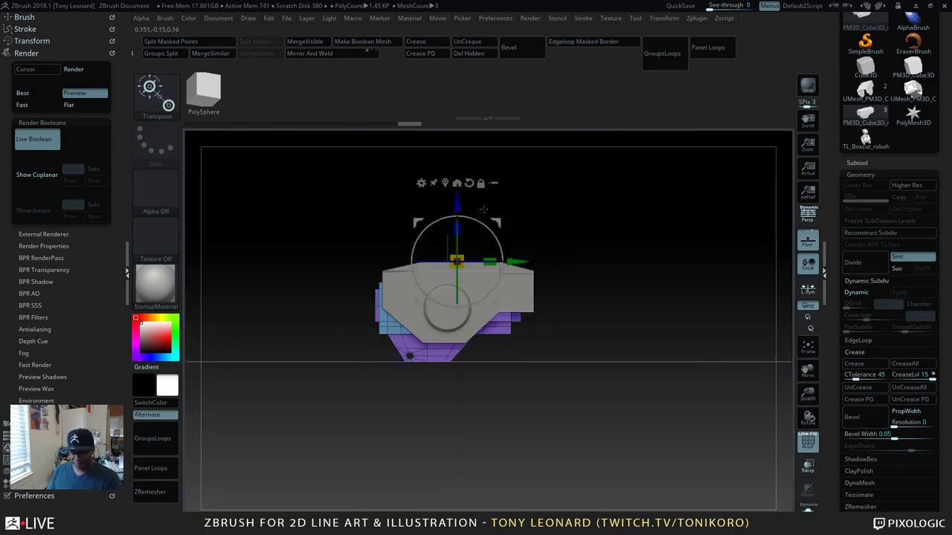
key(b)
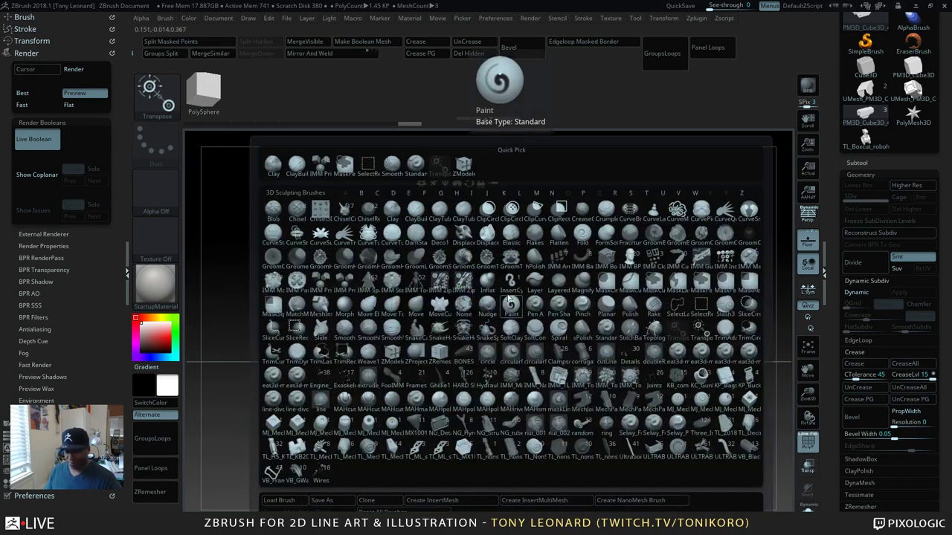
key(i)
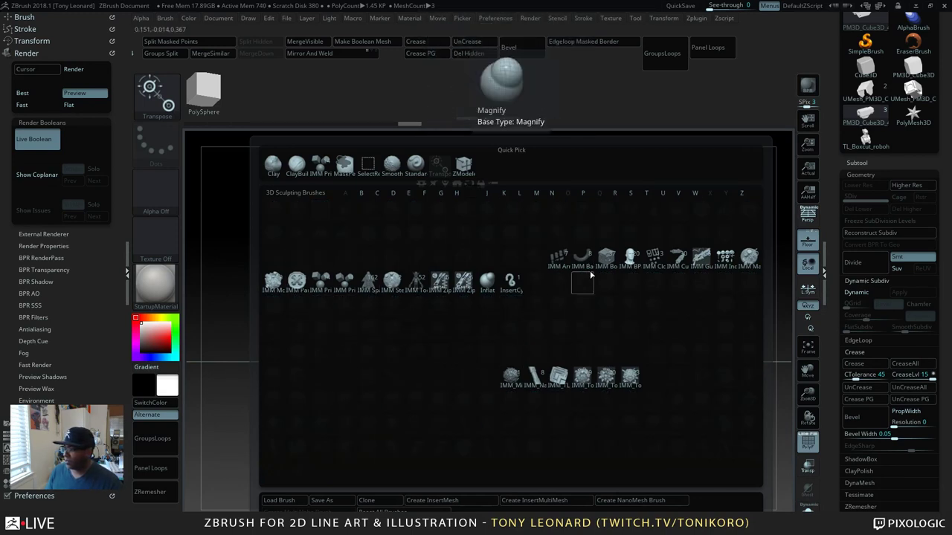
click(321, 282)
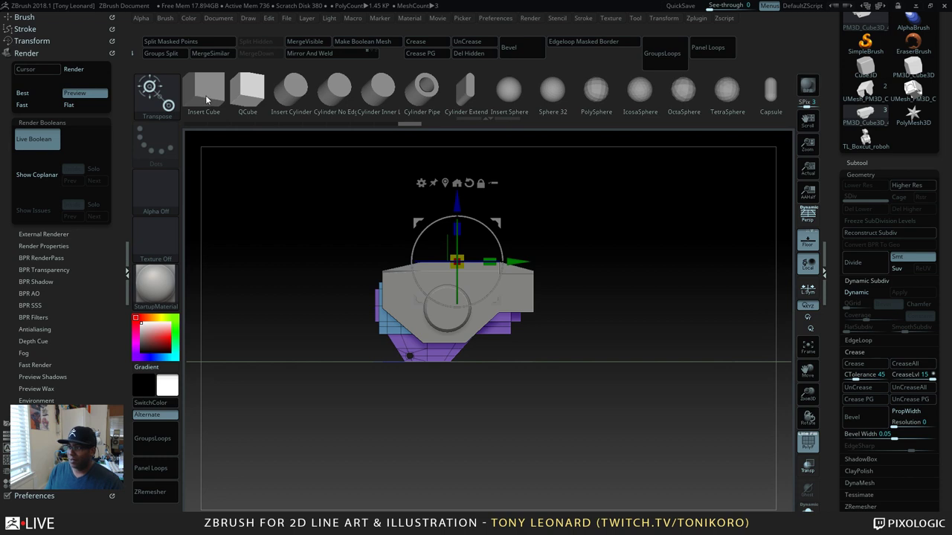
Step: Try a QCube and a Cylinder Extend primitive on top of the body, undoing each insertion
click(253, 96)
drag(674, 299, 635, 371)
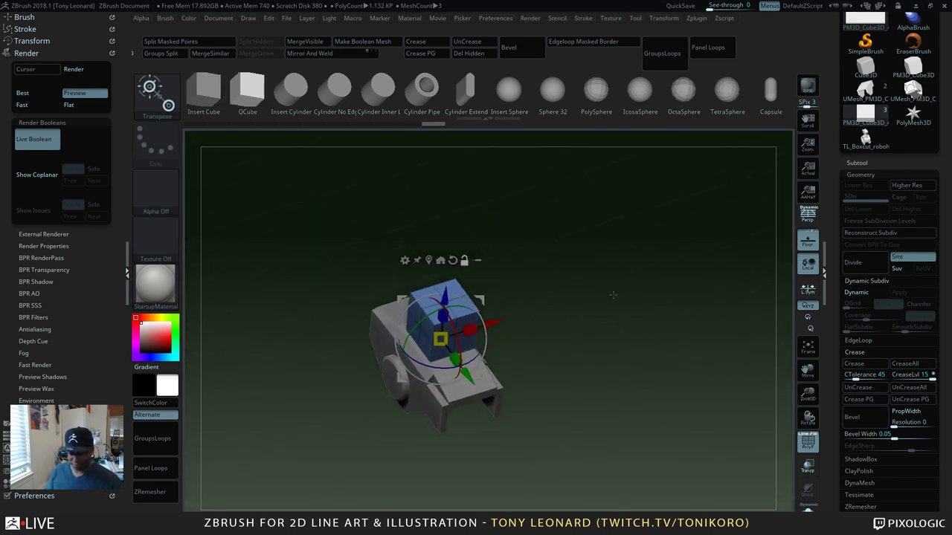
key(q)
mouse_move(593, 341)
mouse_down()
mouse_move(588, 320)
mouse_move(624, 314)
mouse_move(626, 352)
mouse_move(617, 342)
mouse_move(610, 365)
mouse_move(637, 340)
mouse_move(631, 310)
mouse_move(677, 353)
mouse_move(662, 372)
mouse_up()
key(ctrl+z)
key(w)
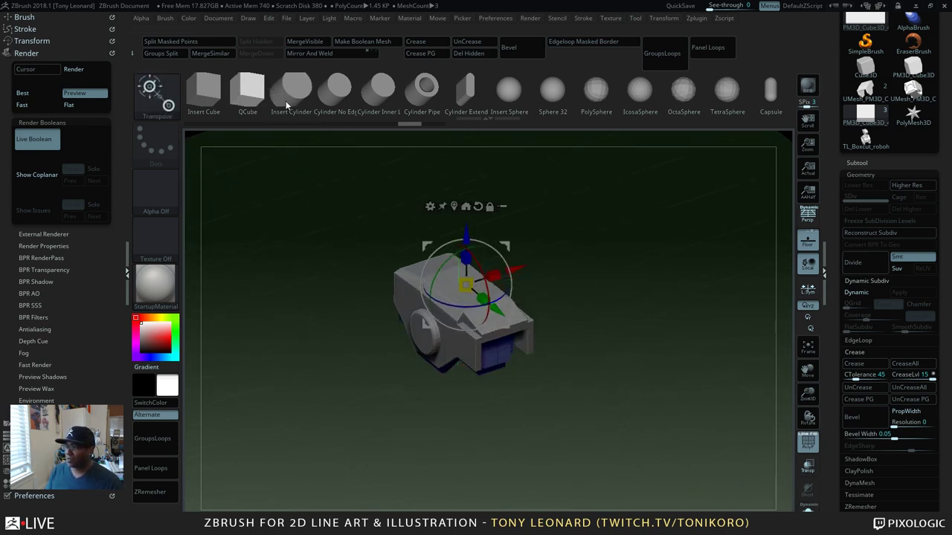
click(467, 98)
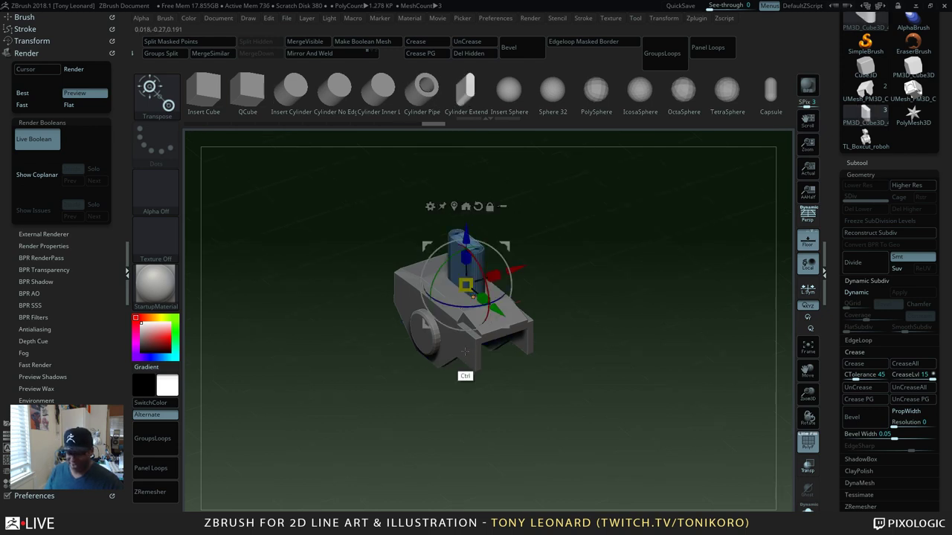
key(ctrl+z)
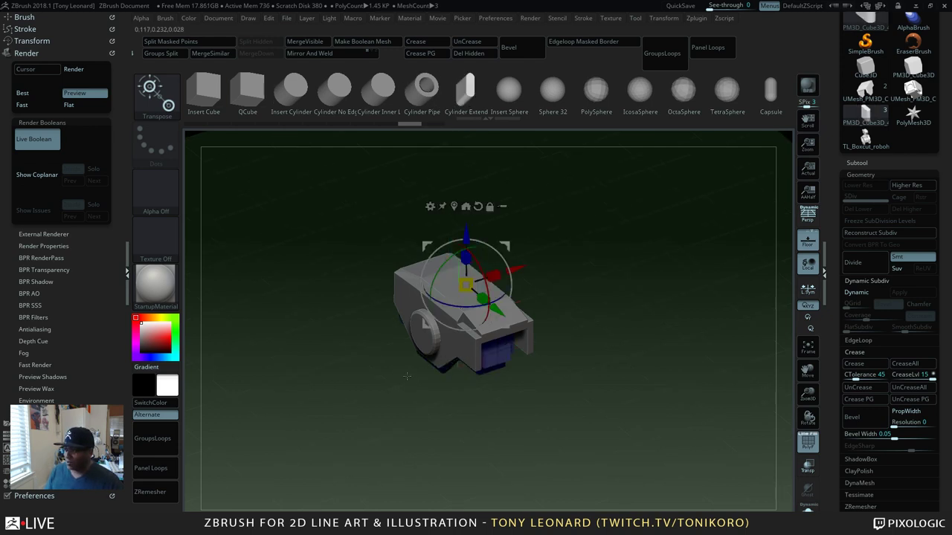
Step: Try drawing a Cylinder Extend primitive lengthwise on the body's upper face beside one side edge in top view
key(q)
drag(682, 291, 644, 305)
mouse_move(636, 287)
mouse_down()
mouse_move(669, 298)
mouse_move(634, 286)
mouse_up()
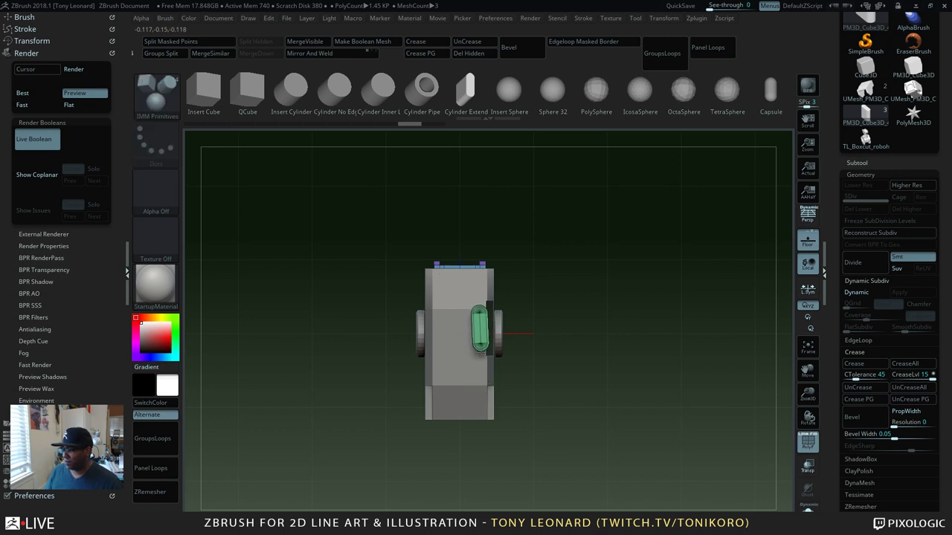
drag(548, 261, 618, 362)
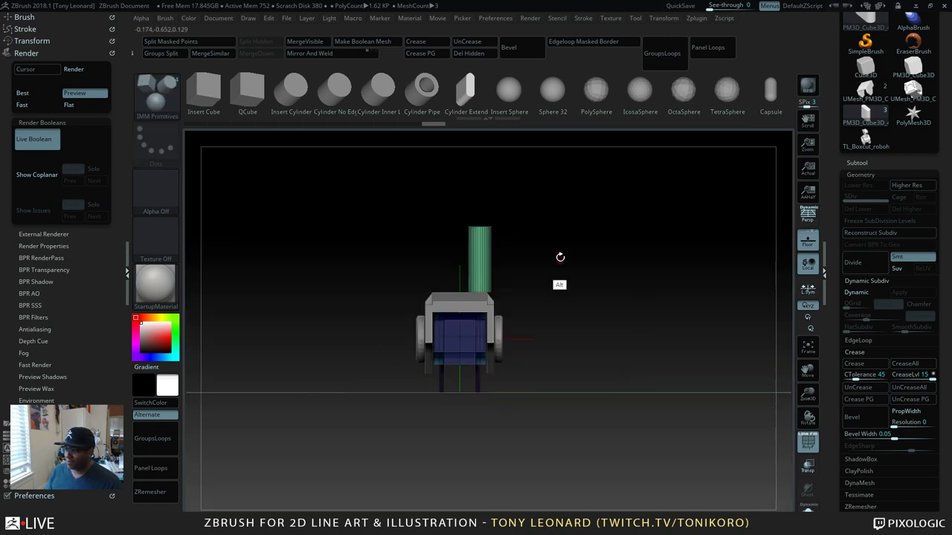
drag(560, 257, 561, 298)
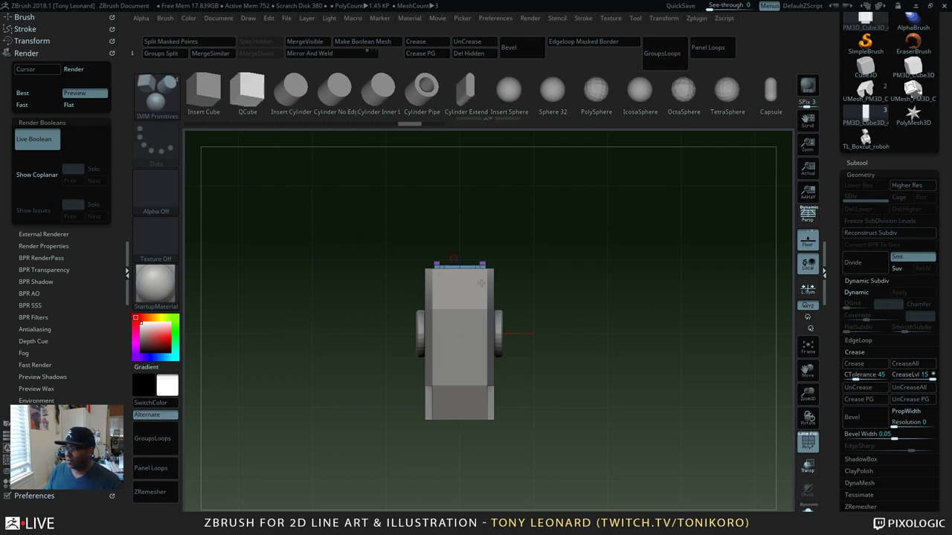
Step: Insert a QCube on the body's upper face near one side edge and split it off as its own subtool
drag(480, 324, 501, 295)
key(ctrl+z)
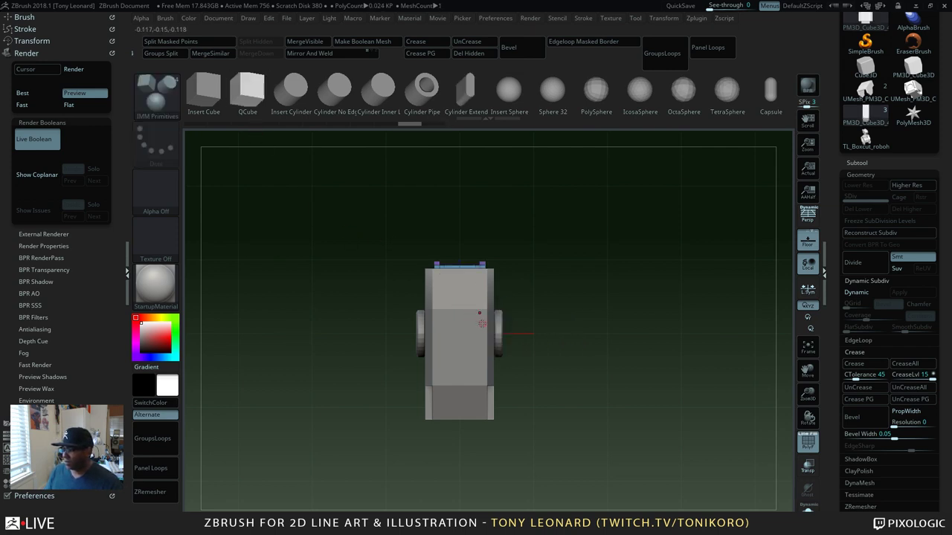
shift+drag(479, 322, 484, 363)
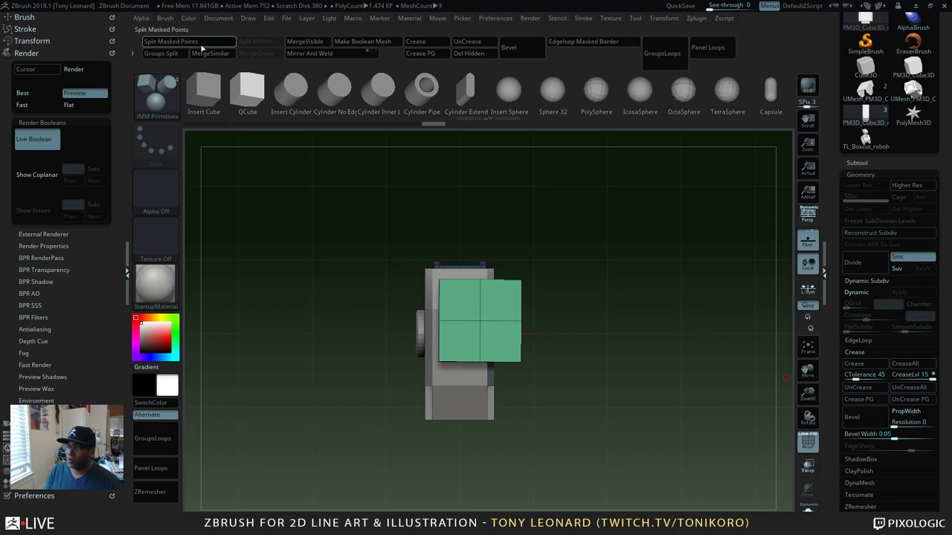
drag(652, 385, 560, 303)
drag(721, 316, 691, 336)
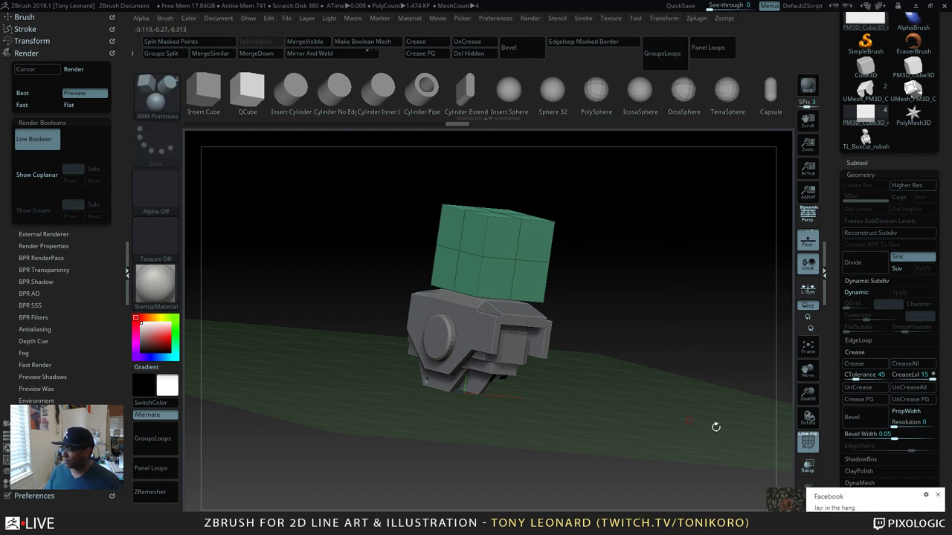
click(936, 493)
Step: Move the inserted cube along X clear of the body's side and shrink its width and depth into a narrow upright block
drag(689, 290, 637, 429)
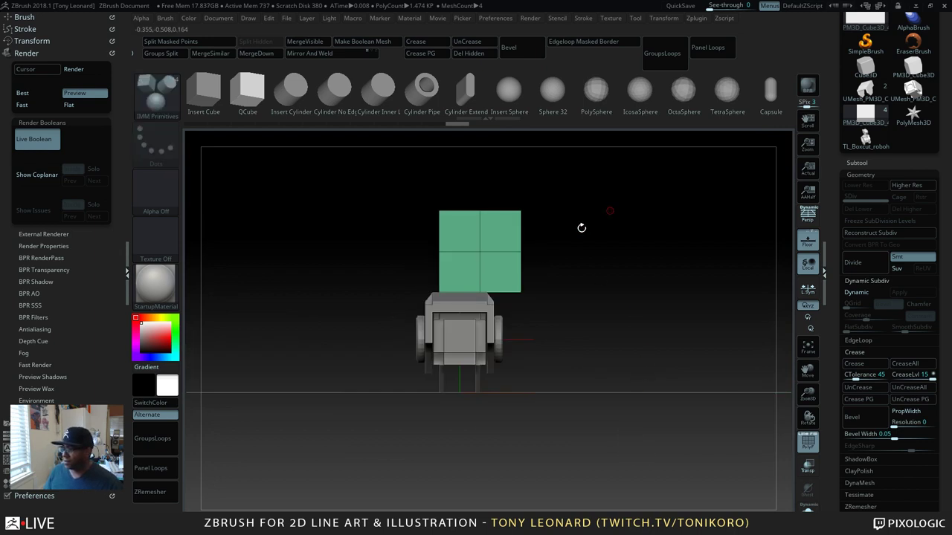
key(w)
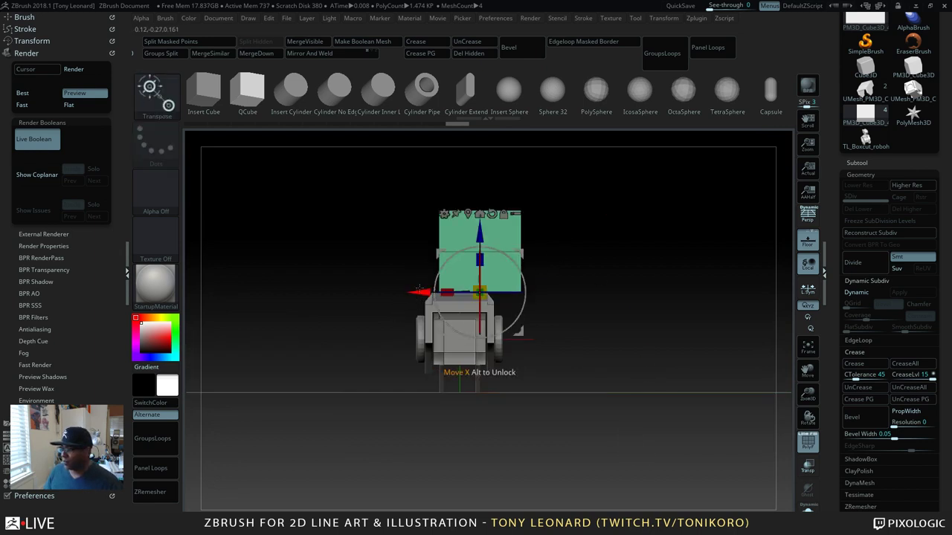
drag(419, 289, 539, 294)
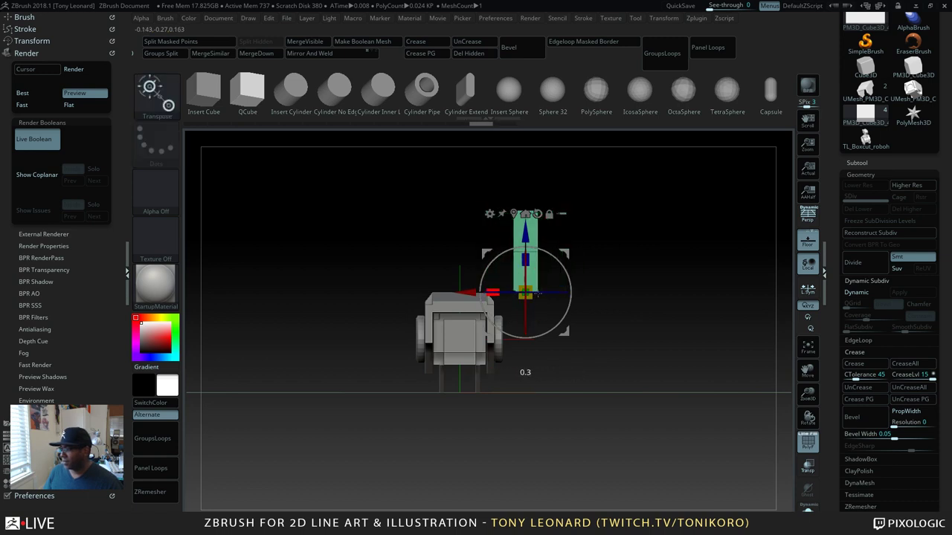
drag(669, 316, 535, 292)
key(ctrl+z)
key(ctrl+z)
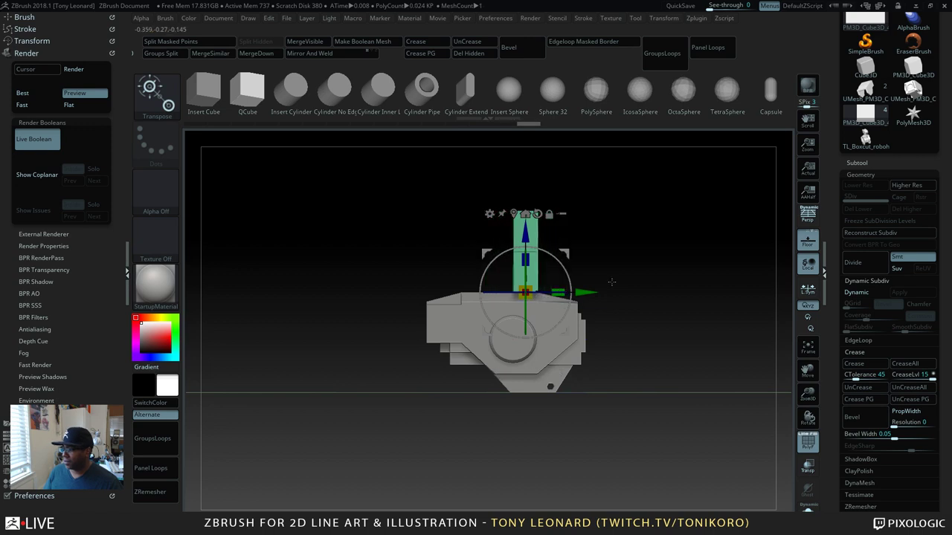
drag(734, 371, 673, 357)
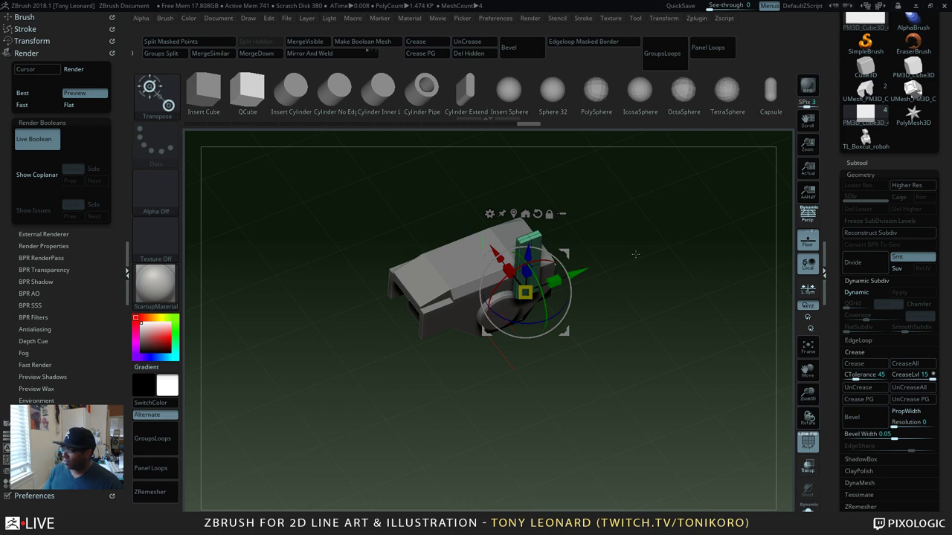
drag(626, 249, 629, 269)
mouse_move(388, 376)
mouse_down()
mouse_move(384, 401)
mouse_move(390, 370)
mouse_up()
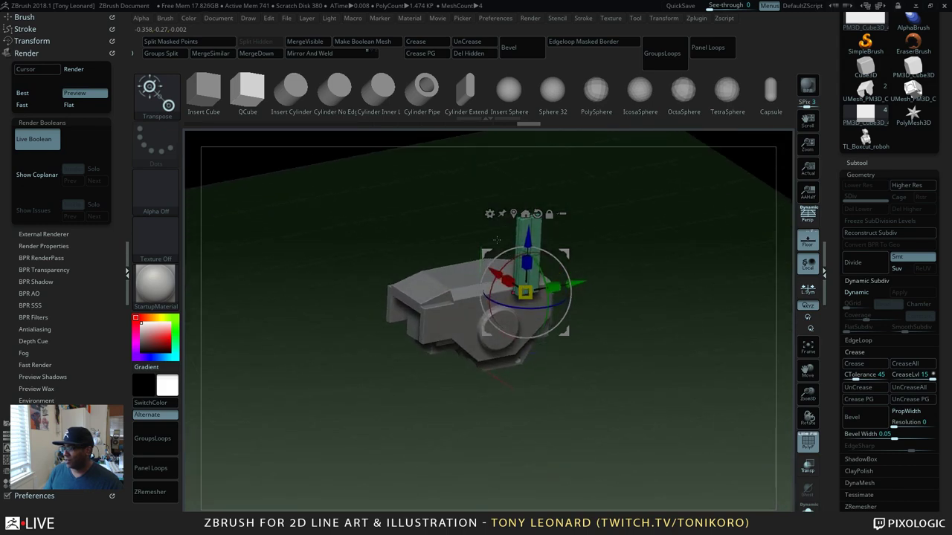
mouse_move(660, 361)
mouse_down()
mouse_move(658, 333)
mouse_move(665, 351)
mouse_up()
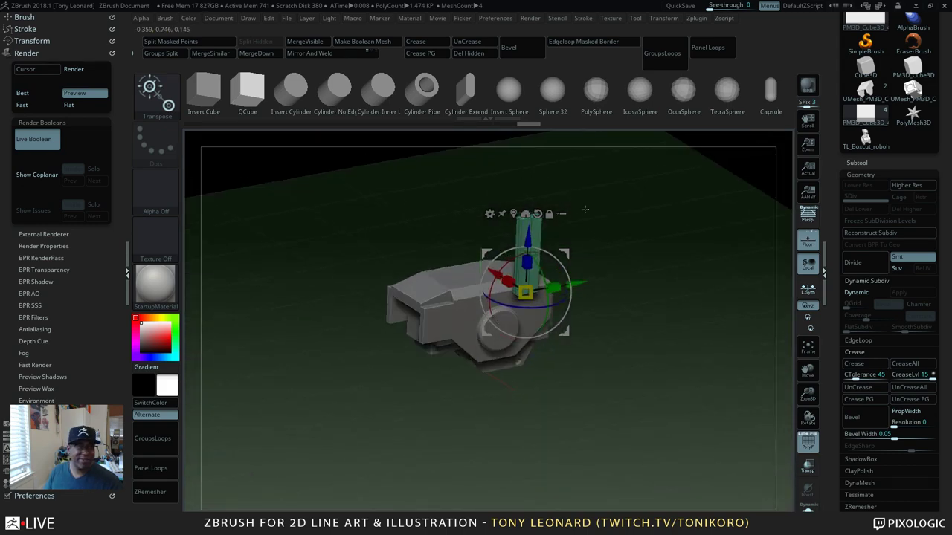
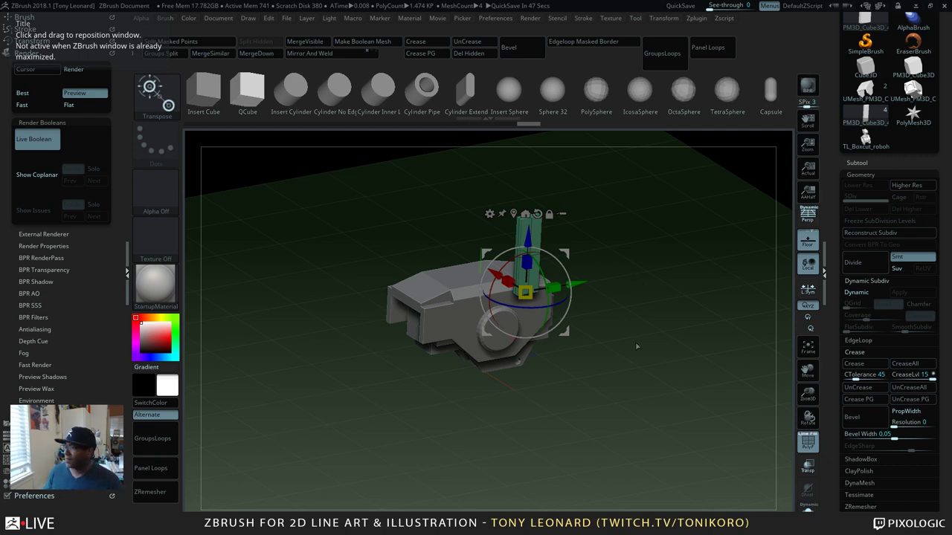
Step: Mirror and weld the narrow upright block across X so it appears on both sides of the body
mouse_move(636, 345)
mouse_down()
mouse_move(654, 387)
mouse_move(643, 329)
mouse_up()
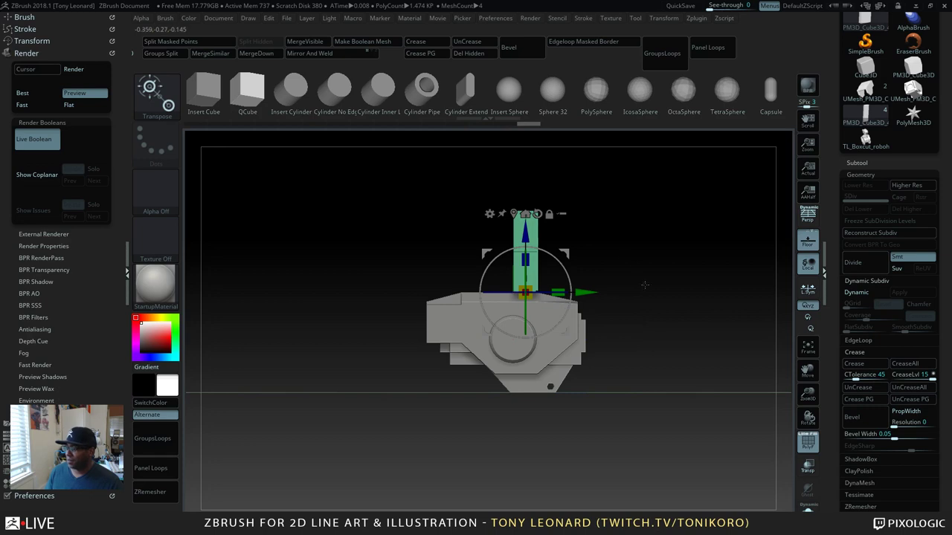
shift+drag(645, 284, 671, 196)
alt+drag(676, 422, 509, 425)
scroll(881, 342, down, 6)
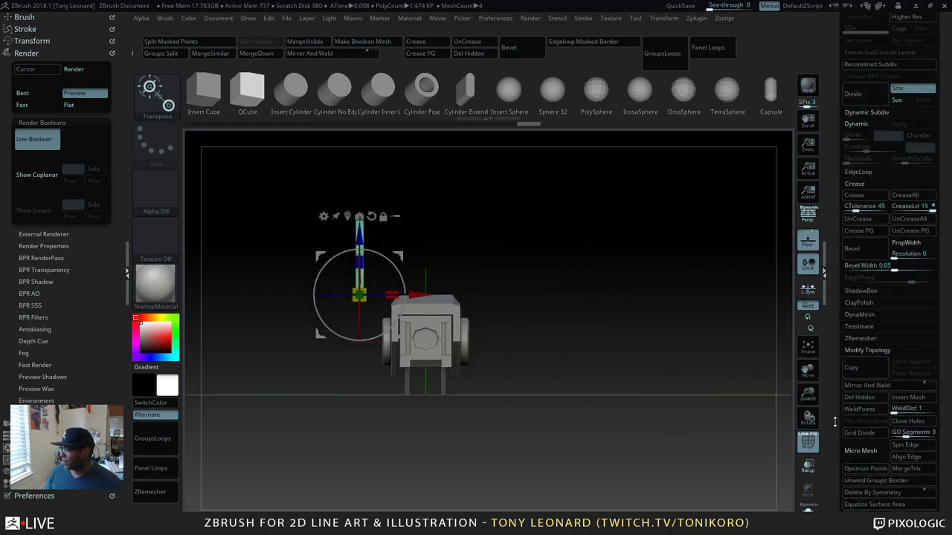
click(879, 334)
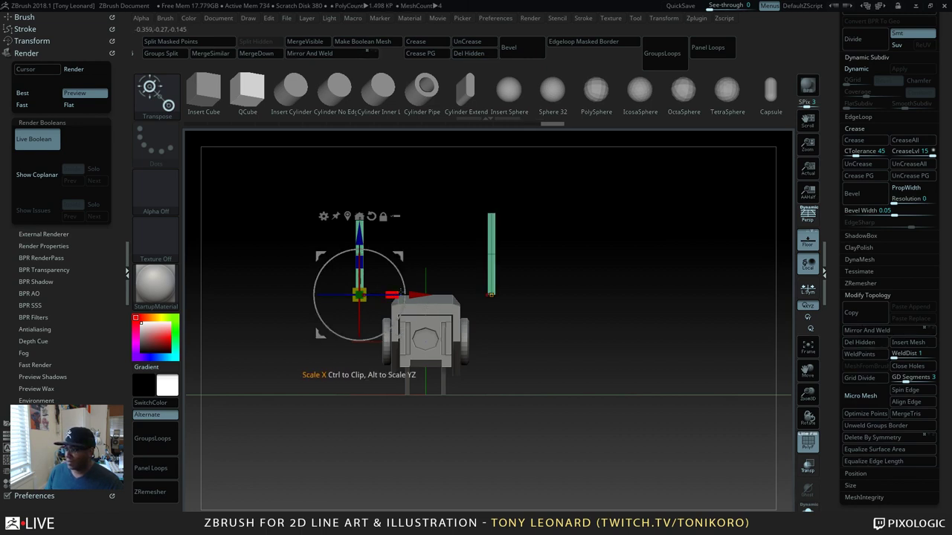
Step: Flip the unlocked gizmo's orientation by 180° and move the mirrored blocks inward and down beside the body's side discs
key(ctrl)
key(alt)
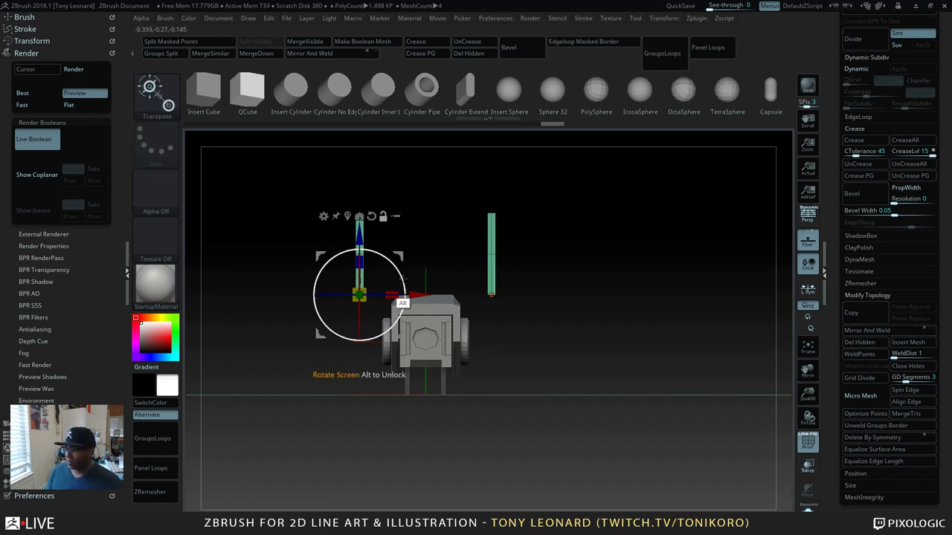
alt+drag(402, 303, 293, 317)
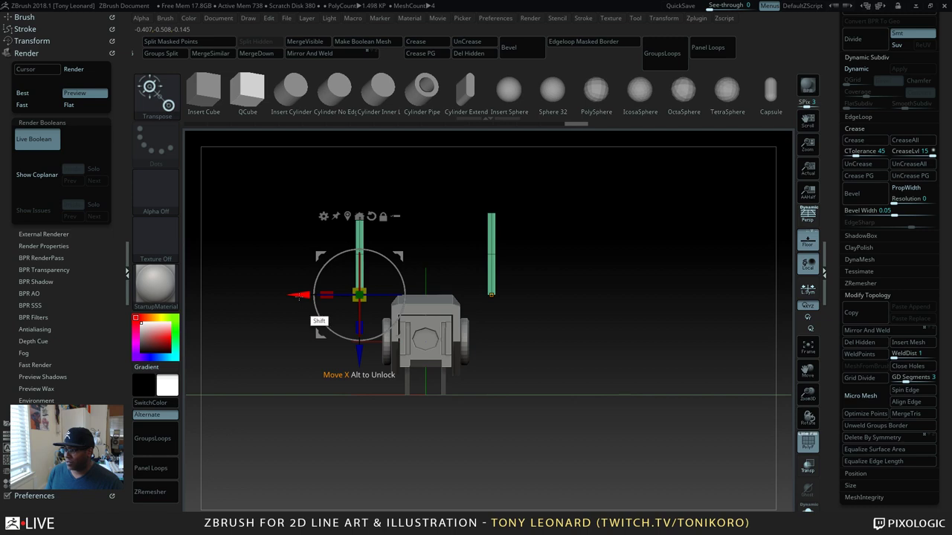
mouse_move(291, 405)
alt+mouse_down()
mouse_move(304, 394)
mouse_move(296, 403)
alt+mouse_up()
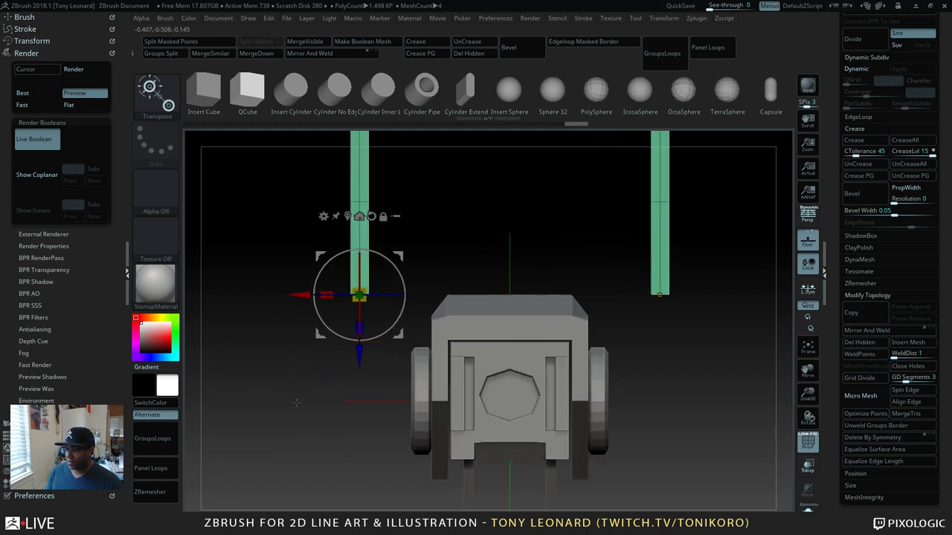
drag(300, 292, 357, 296)
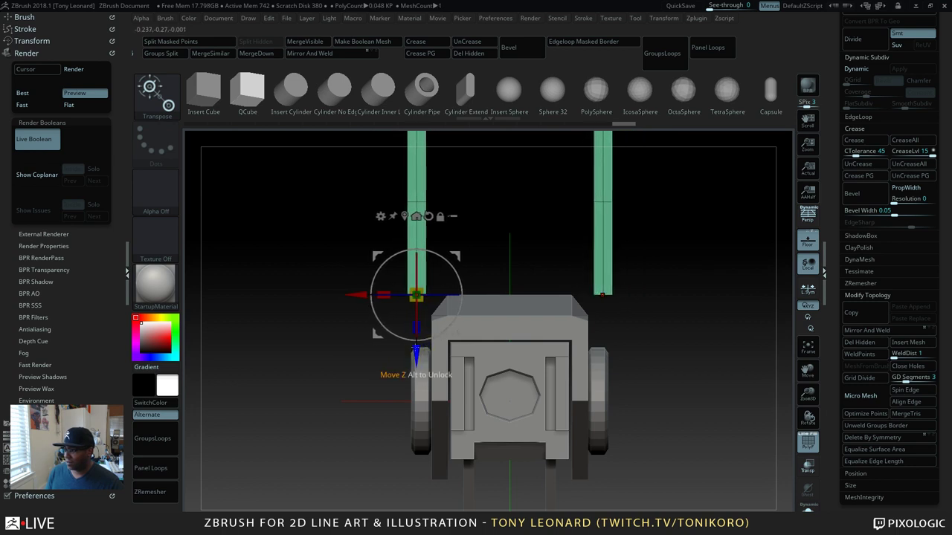
drag(416, 357, 418, 443)
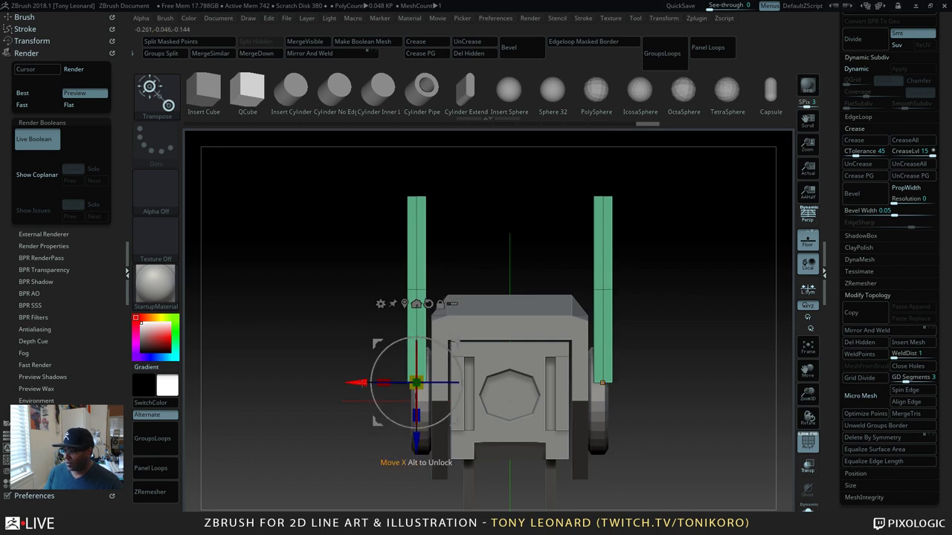
drag(382, 383, 352, 386)
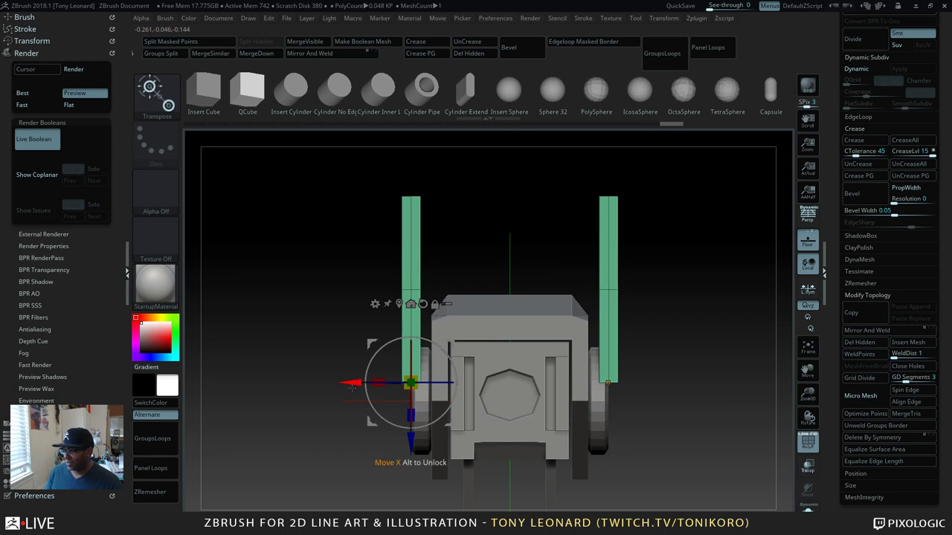
Step: In side view, centre the blocks' lower ends on the side discs and tilt them into diagonal bars
drag(334, 461, 620, 429)
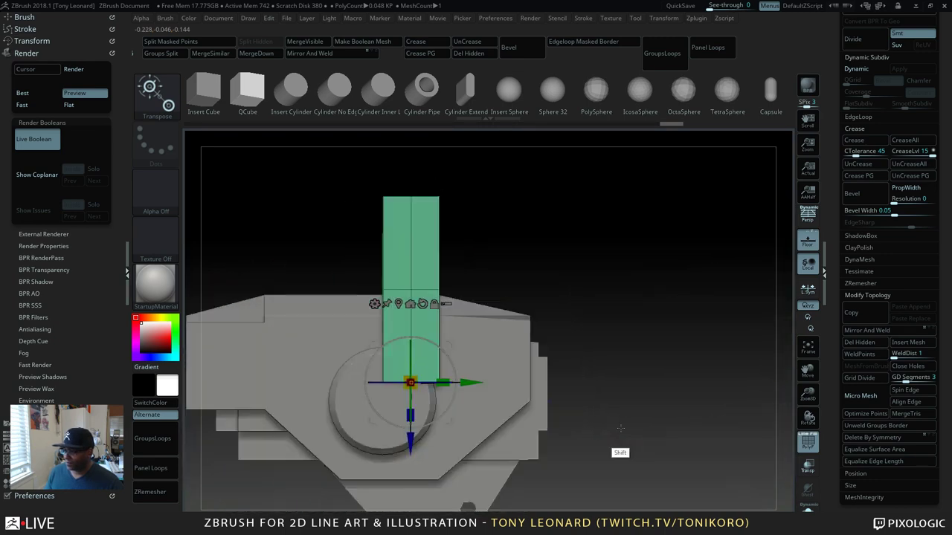
drag(471, 383, 443, 382)
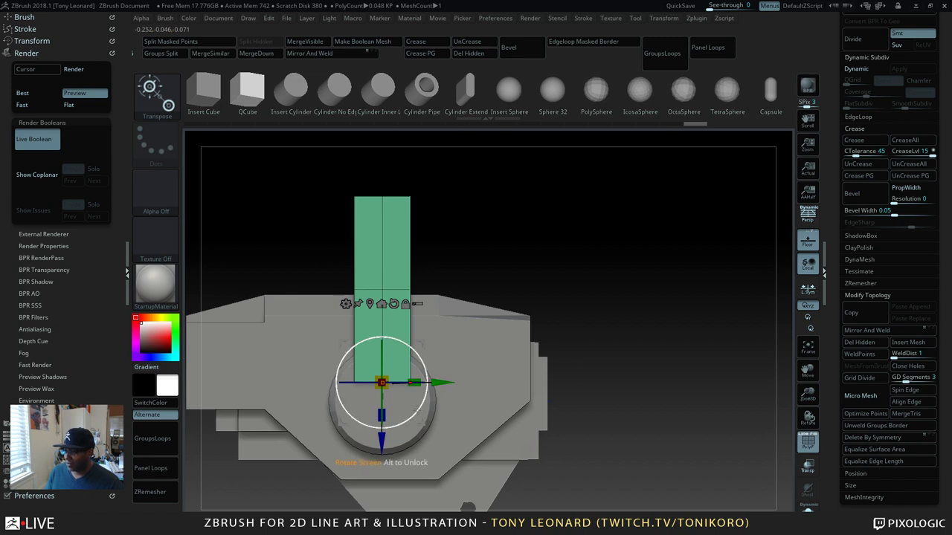
drag(420, 413, 372, 394)
drag(638, 312, 671, 330)
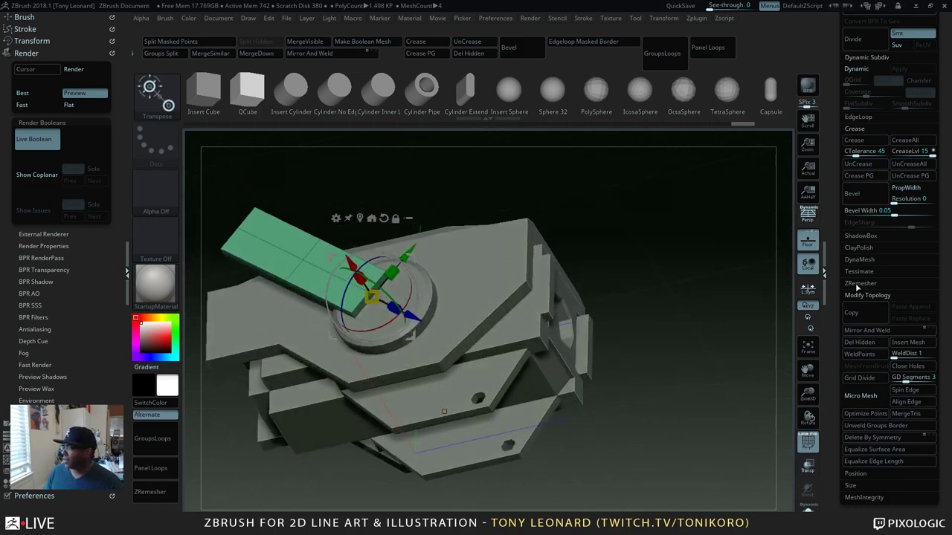
Step: Duplicate the diagonal bars' subtool and move the copy outward and down below the side discs
drag(838, 156, 839, 209)
click(846, 39)
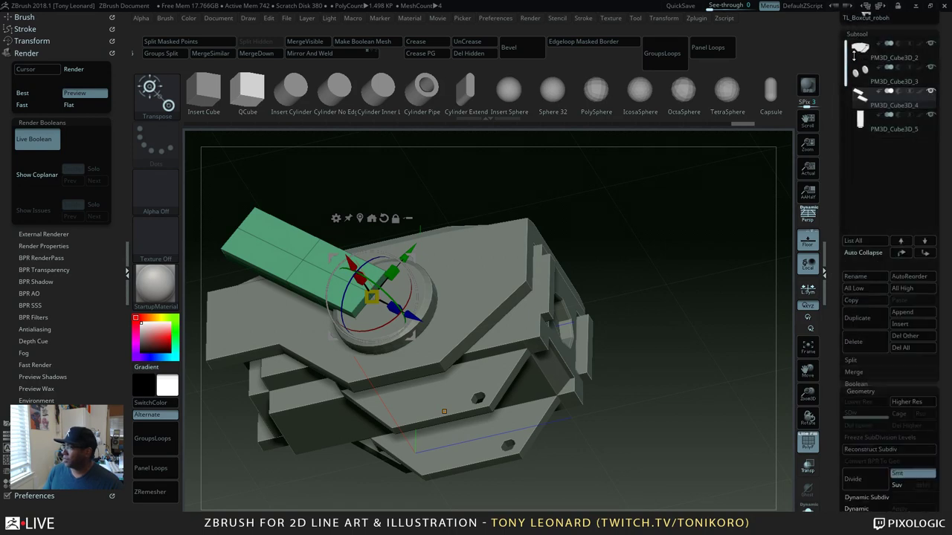
click(856, 318)
drag(744, 327, 696, 316)
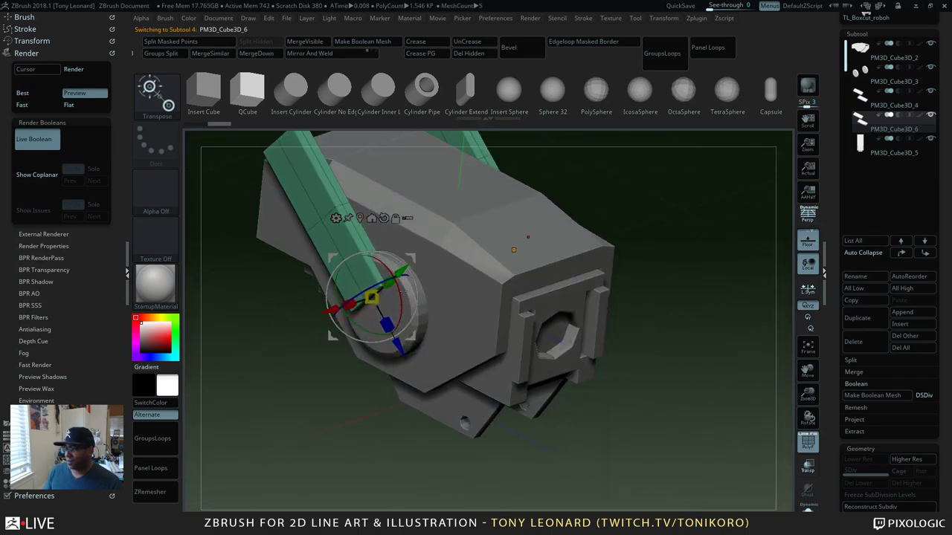
drag(331, 310, 302, 318)
drag(370, 359, 425, 467)
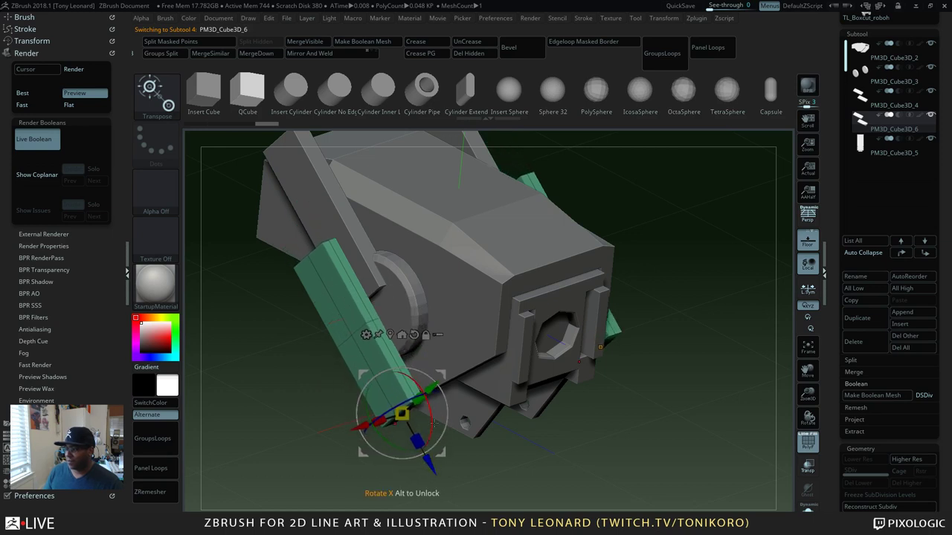
Step: Rotate the duplicated bars about X until they lie horizontal and scale them shorter along their length
drag(430, 429, 425, 405)
drag(617, 424, 662, 385)
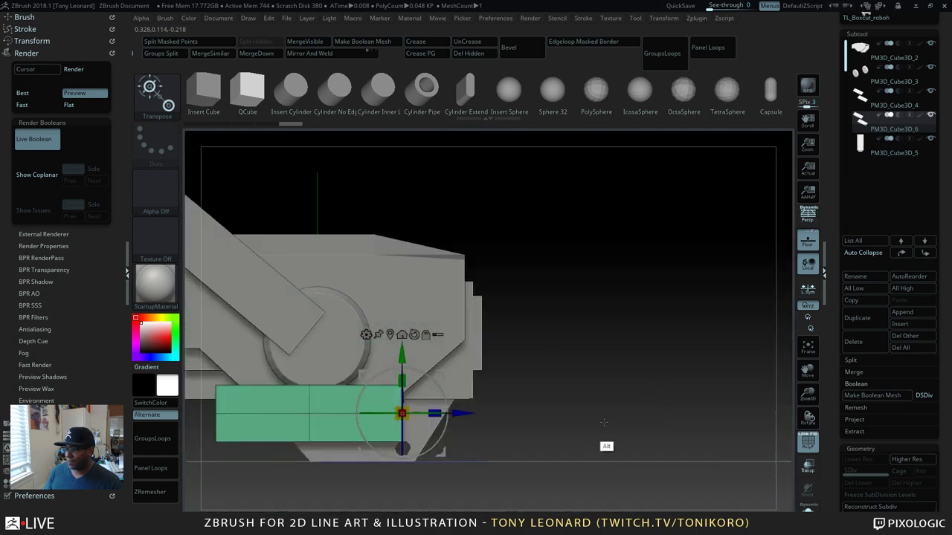
alt+drag(604, 423, 720, 341)
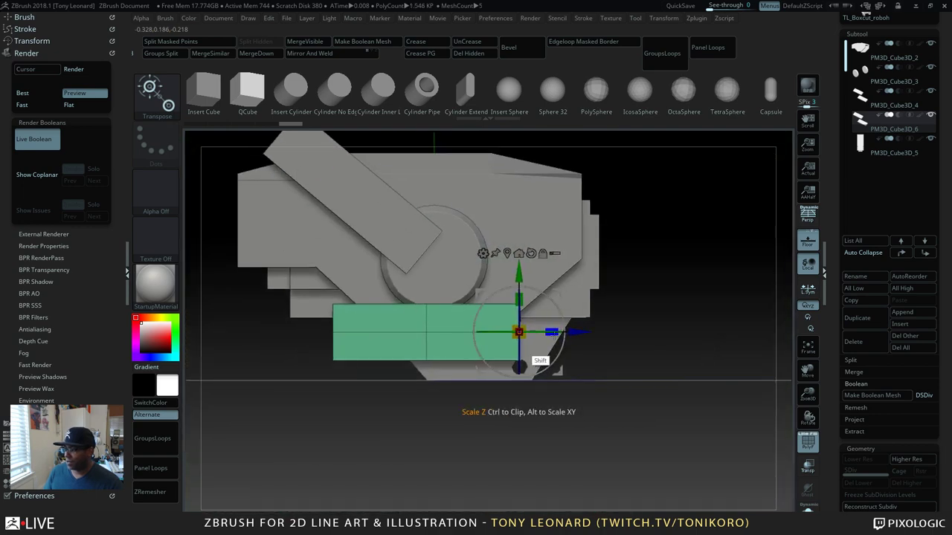
drag(524, 363, 488, 362)
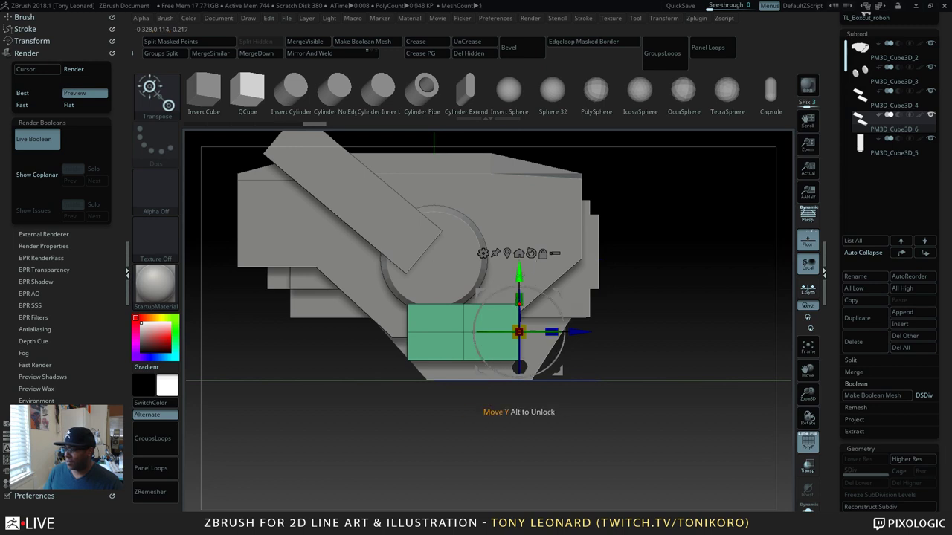
Step: Move the shortened blocks up over the side discs and inward until they meet the diagonal bars
drag(527, 276, 528, 203)
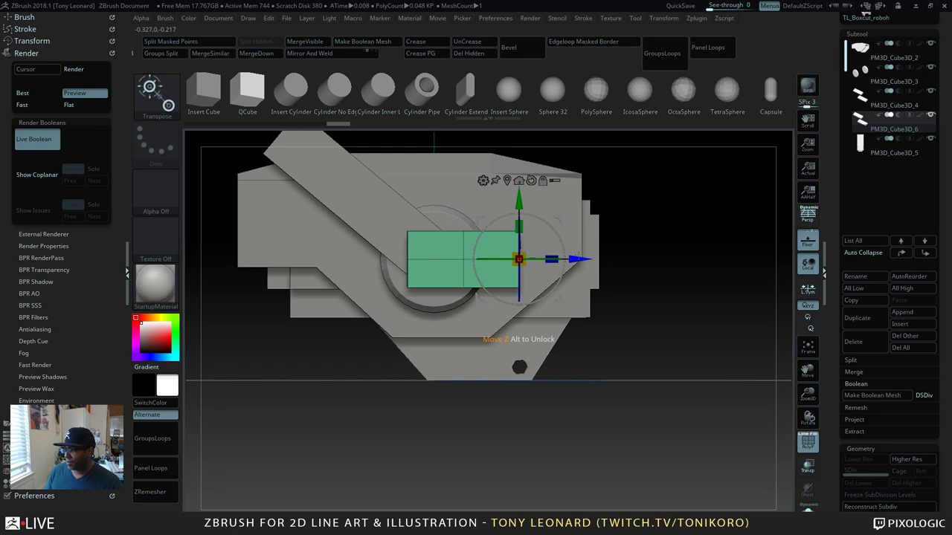
mouse_move(551, 259)
mouse_down()
mouse_move(528, 259)
mouse_move(549, 259)
mouse_up()
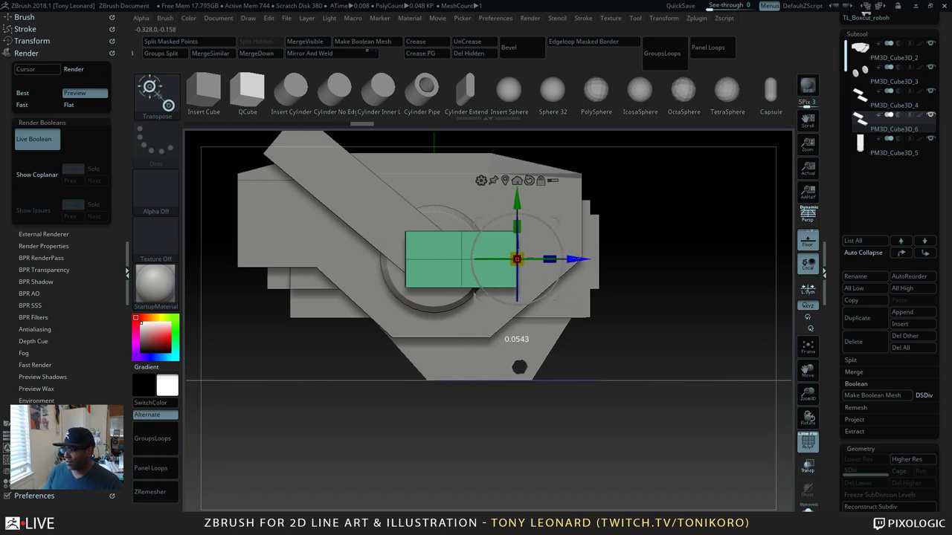
drag(725, 269, 635, 265)
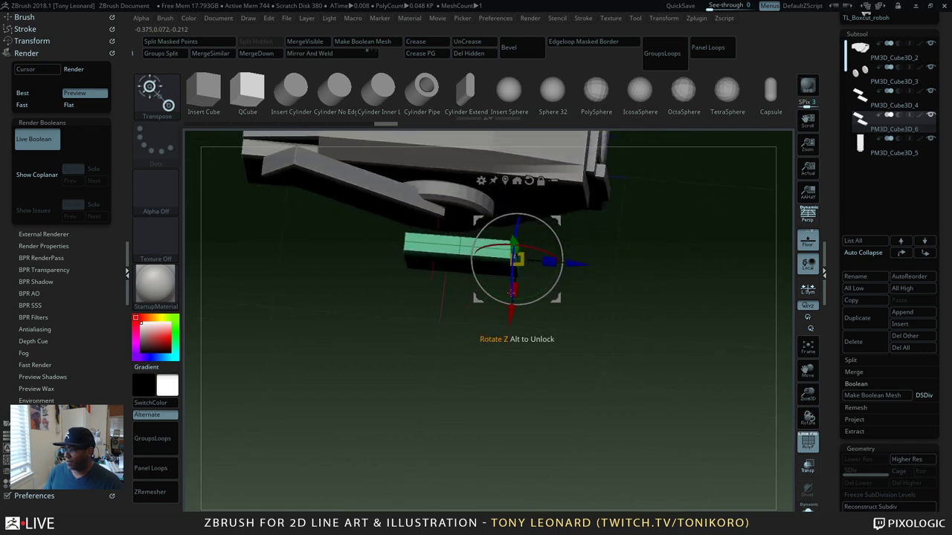
shift+drag(510, 313, 515, 288)
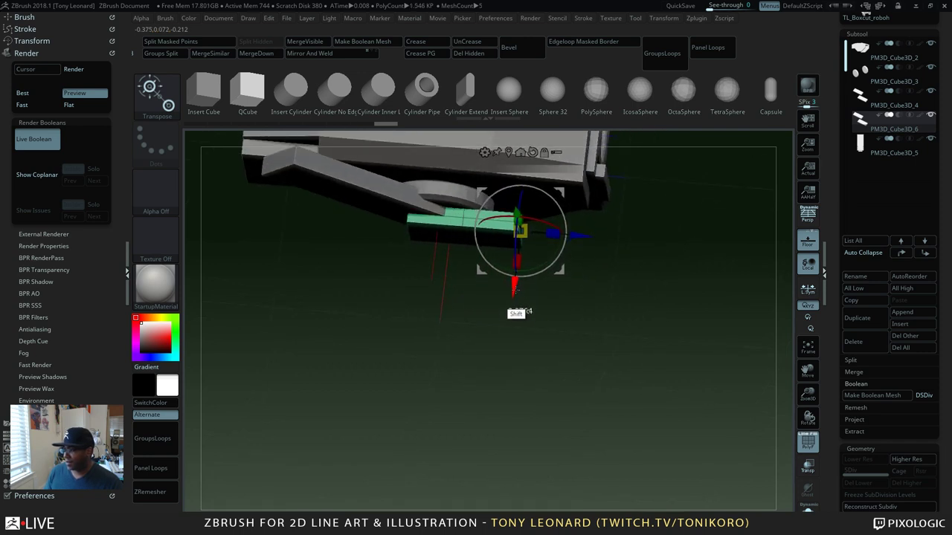
mouse_move(573, 327)
mouse_down()
mouse_move(584, 350)
mouse_move(661, 359)
mouse_move(626, 414)
mouse_move(629, 381)
mouse_move(609, 394)
mouse_move(580, 380)
mouse_move(614, 429)
mouse_move(617, 469)
mouse_up()
Step: Return to Draw mode and turn off the floor grid
key(q)
mouse_move(626, 365)
alt+mouse_down()
mouse_move(615, 322)
mouse_move(643, 323)
mouse_move(525, 281)
mouse_move(620, 323)
mouse_move(617, 312)
mouse_move(615, 384)
mouse_move(579, 396)
alt+mouse_up()
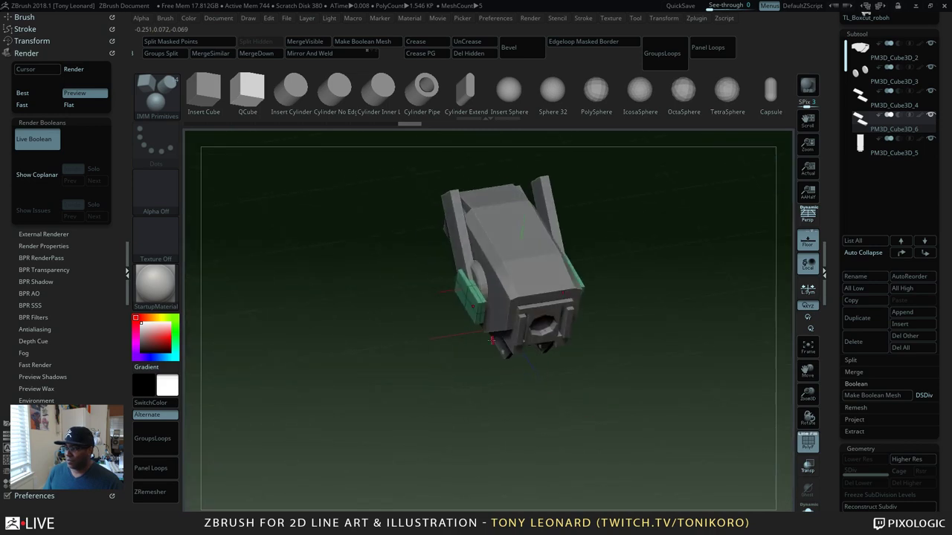
drag(480, 313, 390, 385)
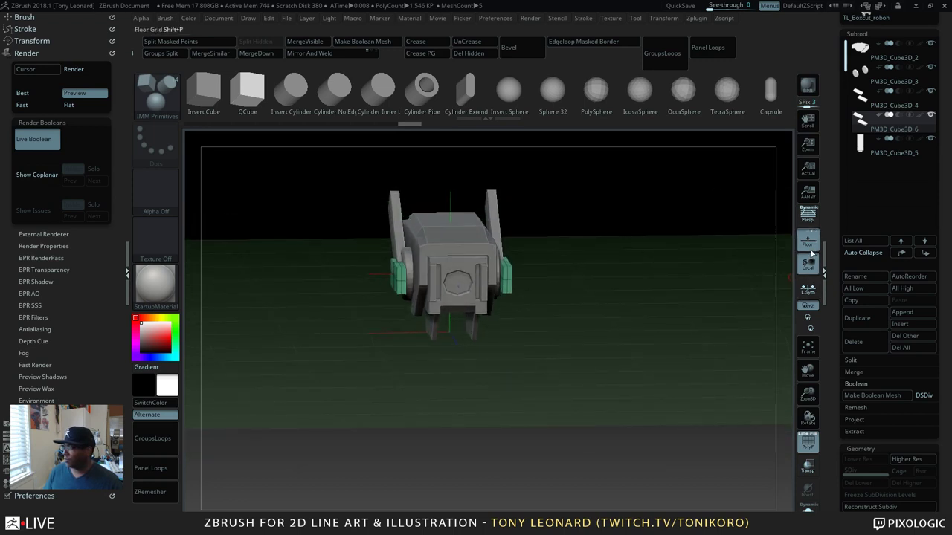
click(810, 248)
shift+drag(503, 400, 527, 397)
drag(525, 417, 561, 405)
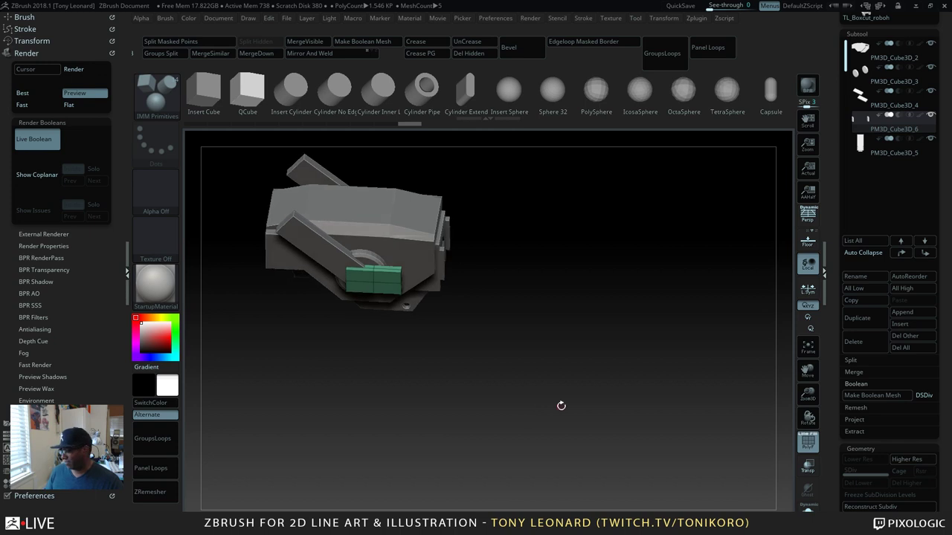
alt+drag(537, 276, 647, 484)
drag(639, 423, 613, 434)
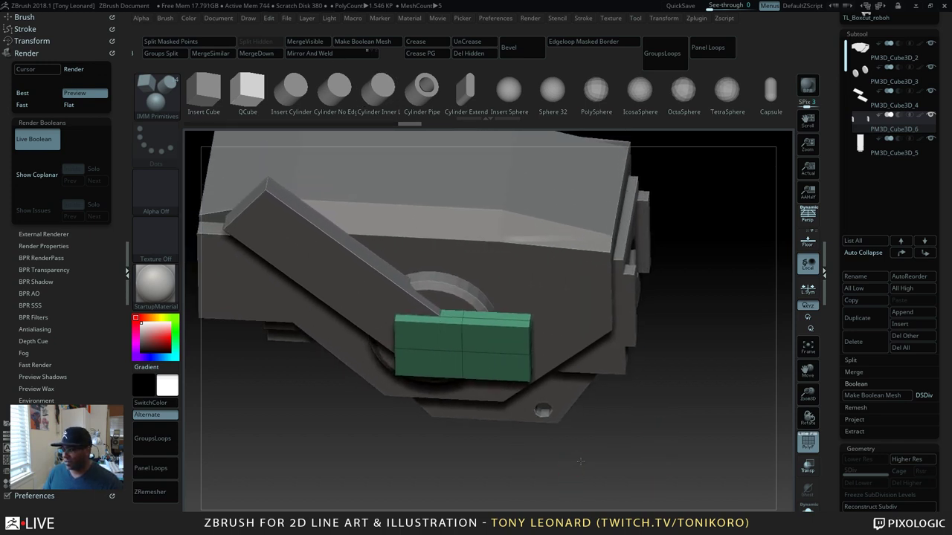
Step: Switch to the ZModeler brush and slide a complete edge loop on the short side block toward its edge
drag(580, 462, 341, 258)
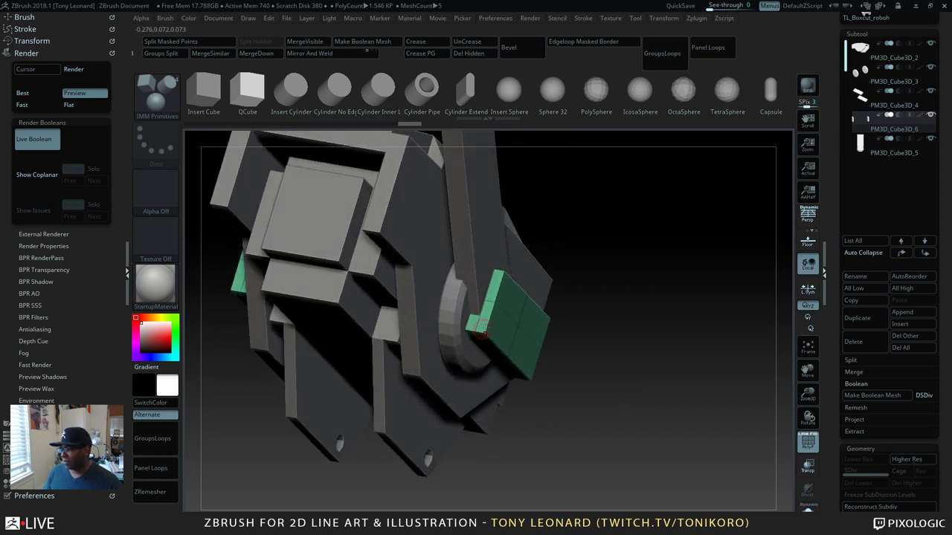
key(space)
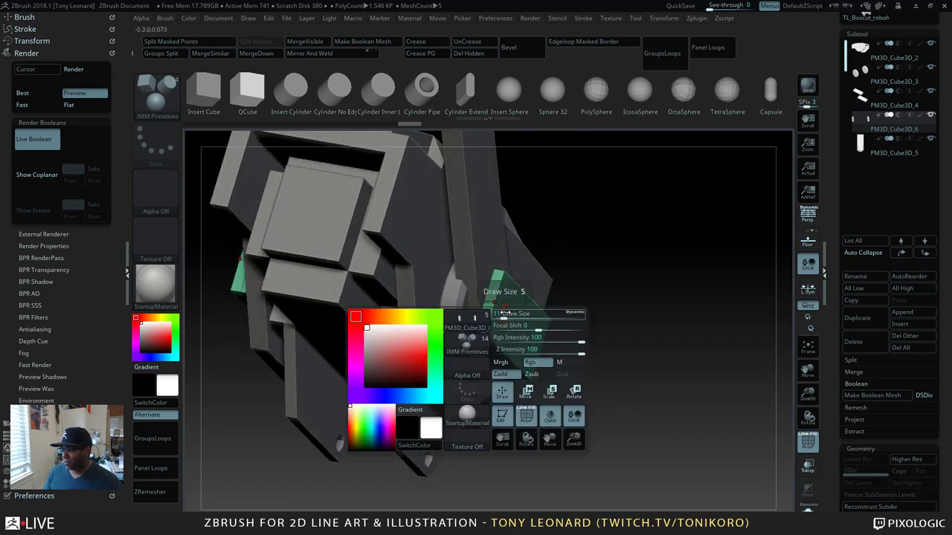
key(b)
key(z)
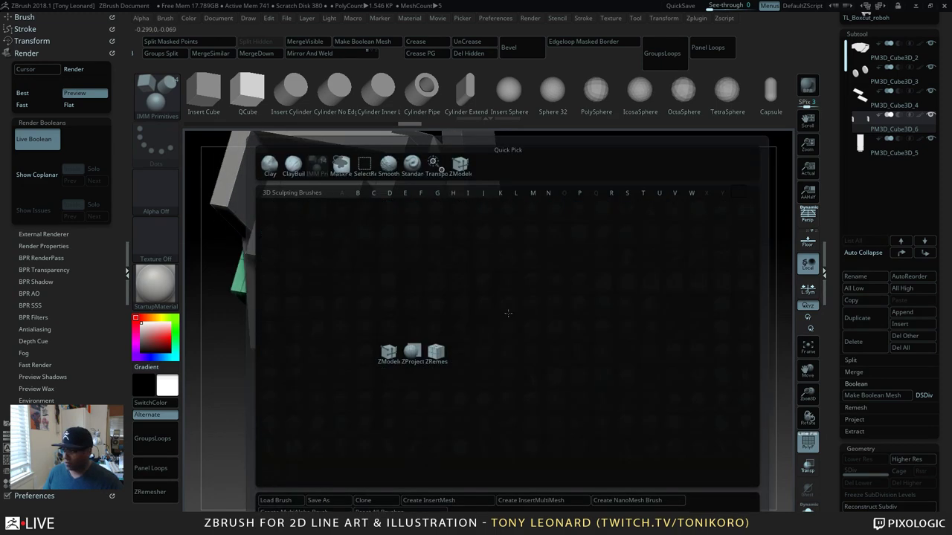
click(380, 348)
key(space)
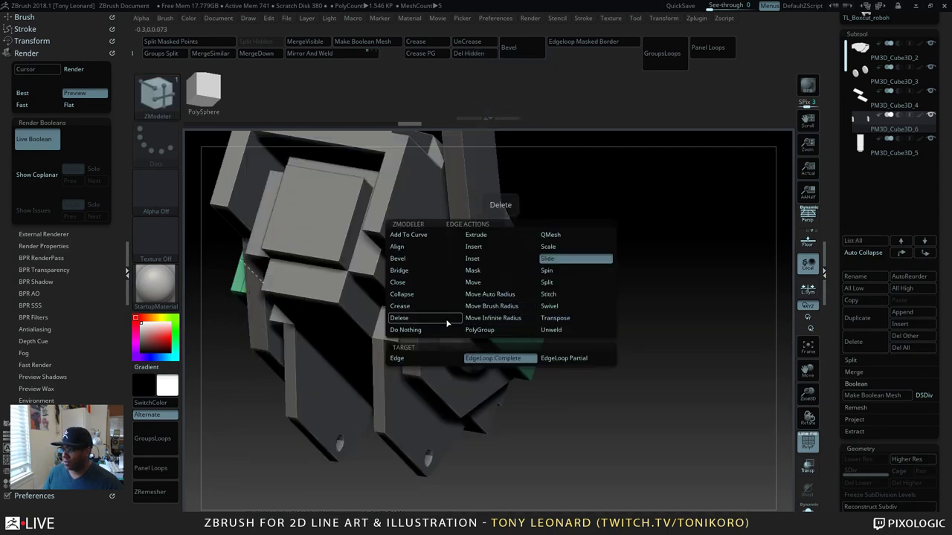
click(564, 358)
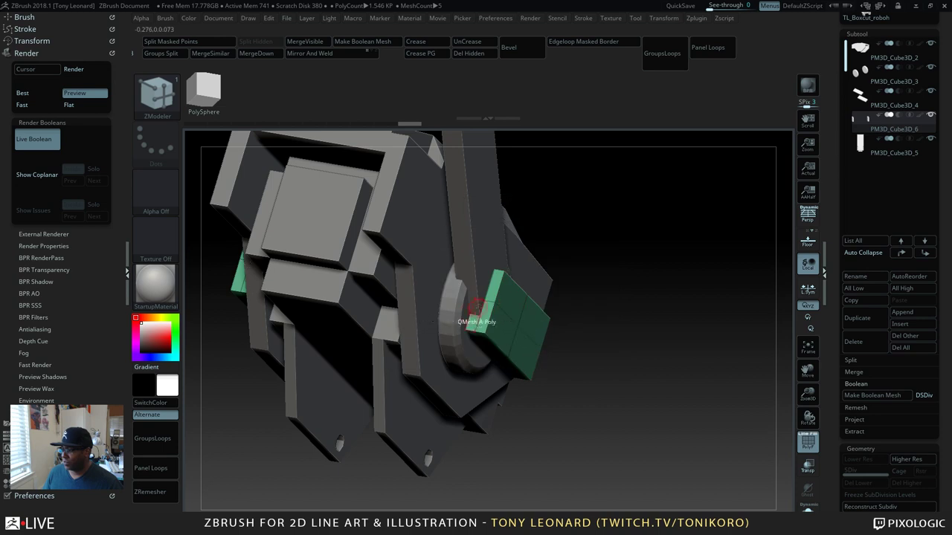
drag(477, 308, 494, 327)
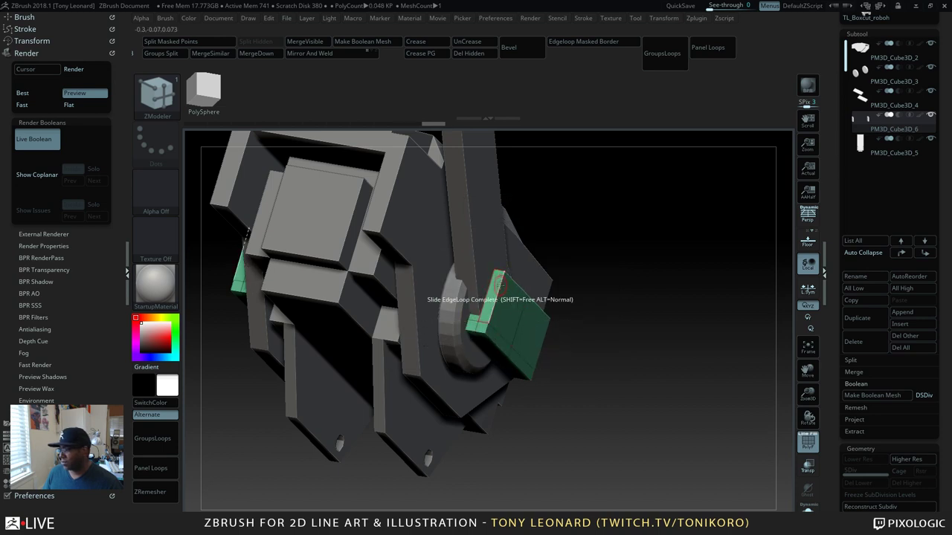
Step: Set the ZModeler edge action to Insert and add a single edge loop across the short side block
key(space)
click(499, 248)
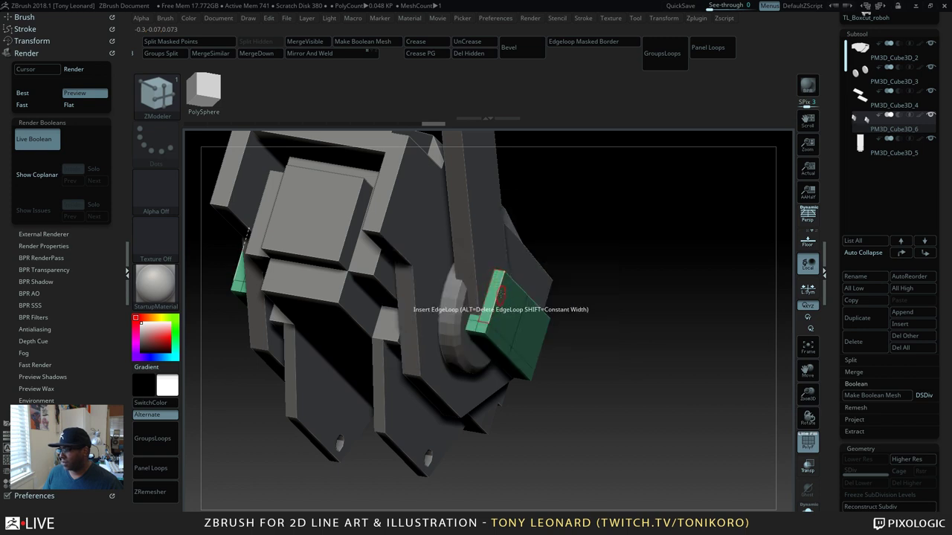
click(500, 294)
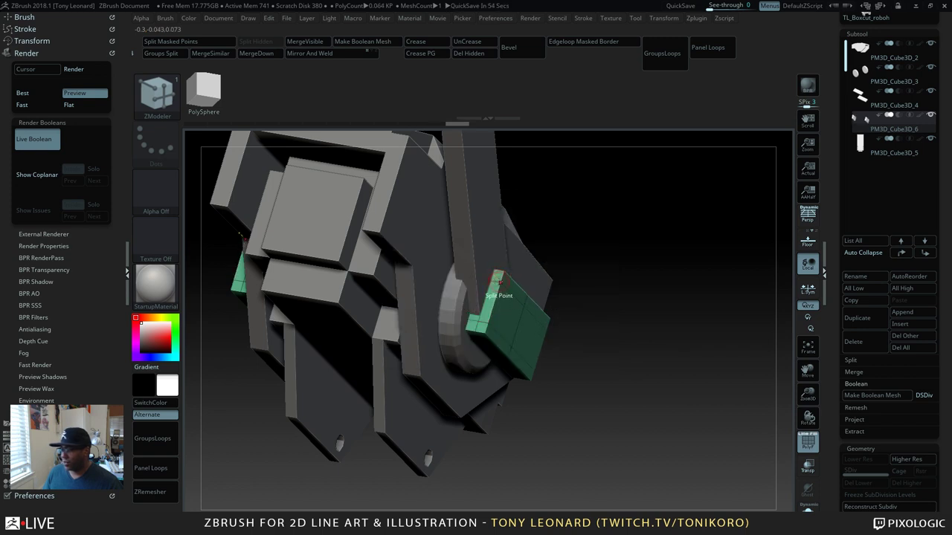
click(497, 282)
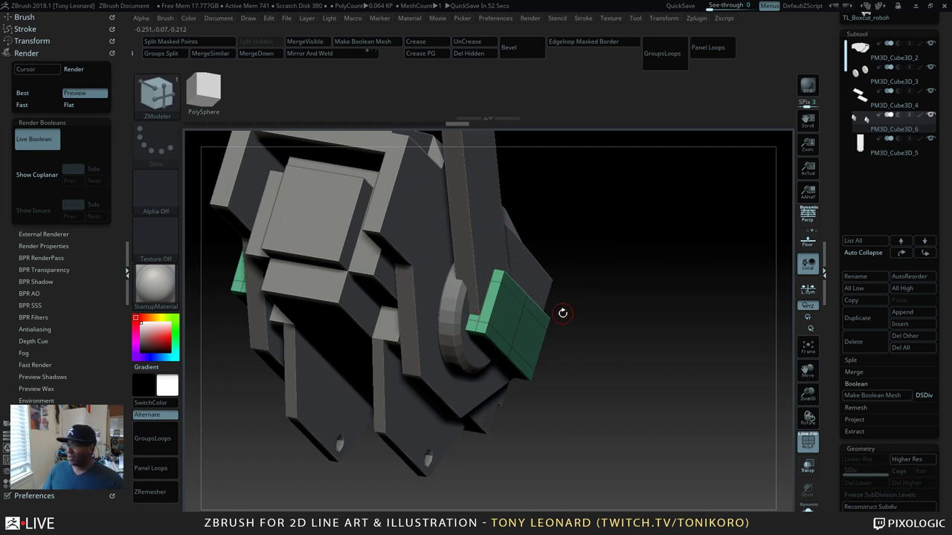
Step: Insert two edge loops across the short side block's length, one near its rear end and one midway along its front half
drag(670, 201, 638, 274)
alt+drag(702, 167, 587, 209)
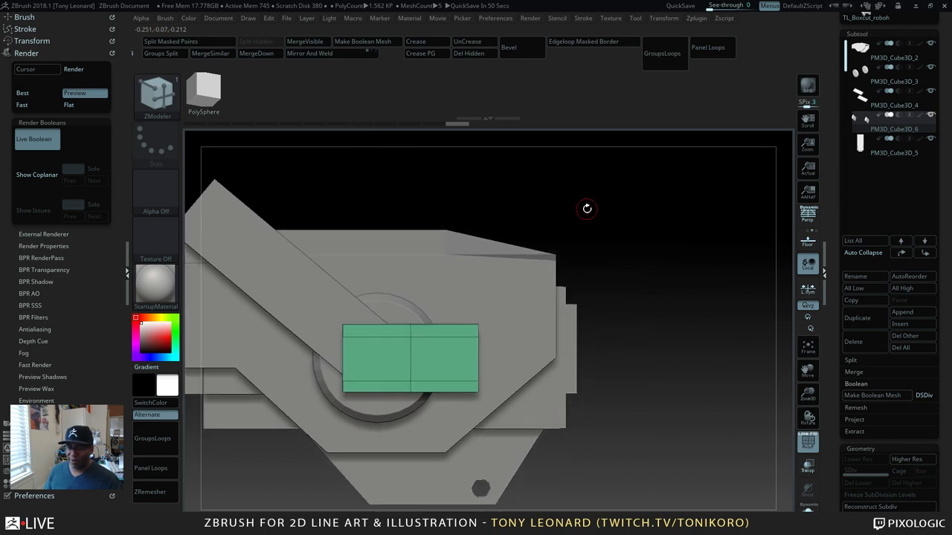
click(363, 336)
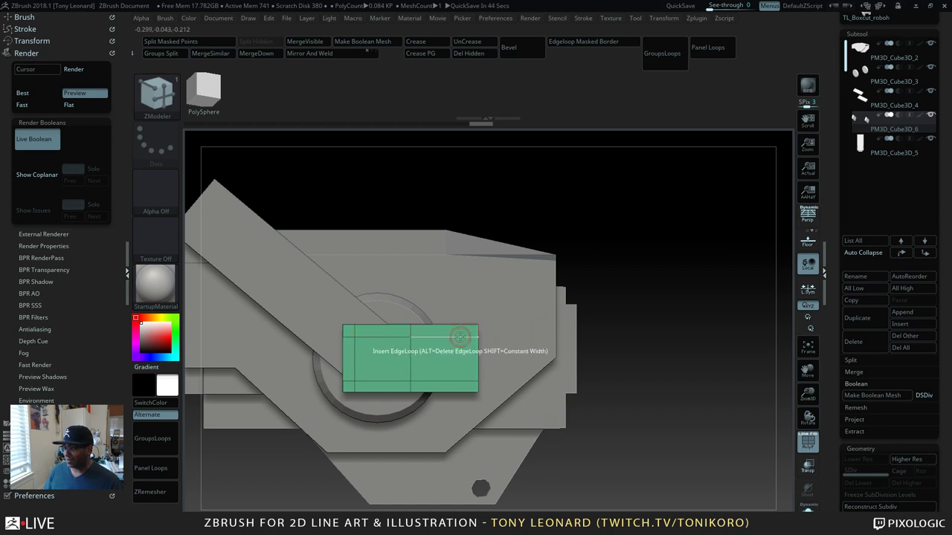
click(448, 338)
drag(674, 364, 655, 400)
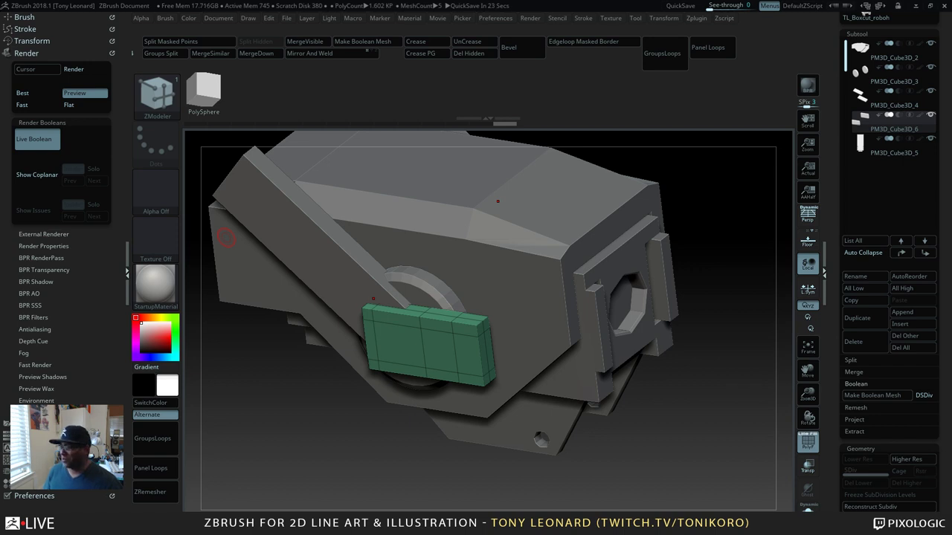
drag(683, 364, 617, 378)
mouse_move(670, 433)
mouse_down()
mouse_move(639, 434)
mouse_move(676, 404)
mouse_move(663, 291)
mouse_move(725, 344)
mouse_up()
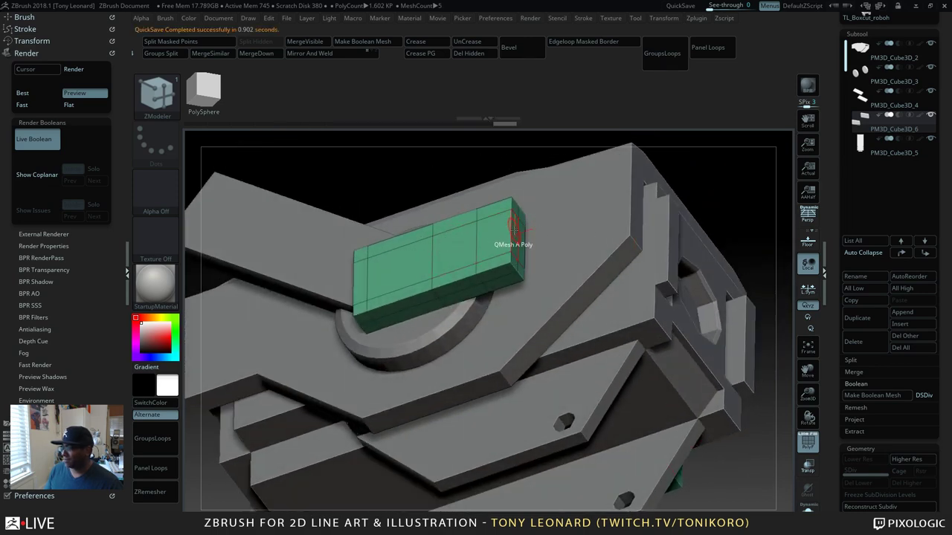
Step: Save the project to the Desktop as TL_ZBLive_demo_boxcut-robo-07282018 in ZBrush Project (*.zpr) format
key(ctrl+s)
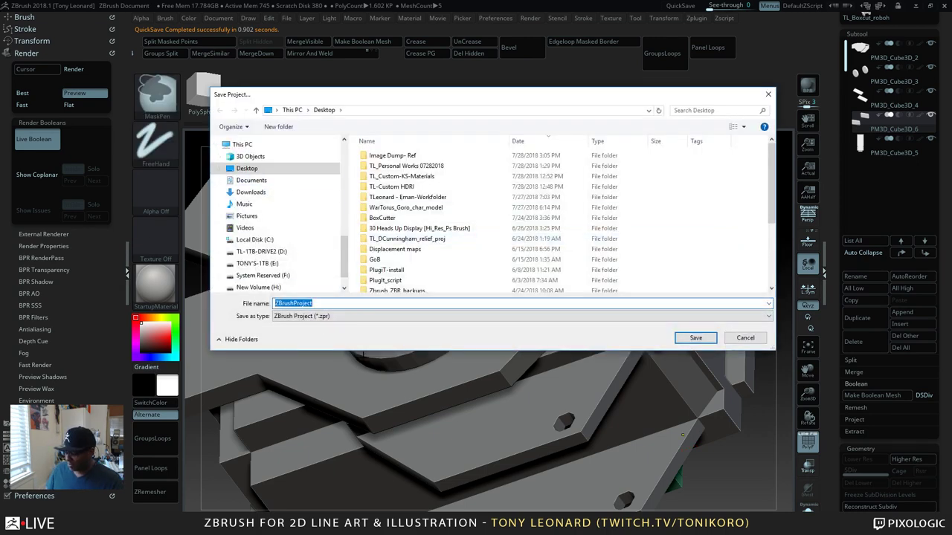
text(TL_)
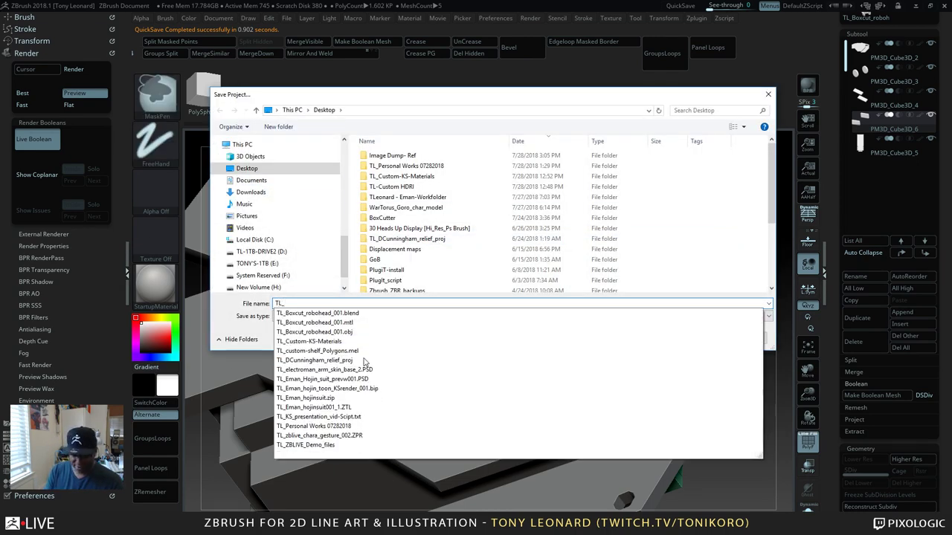
text(ZBLiv)
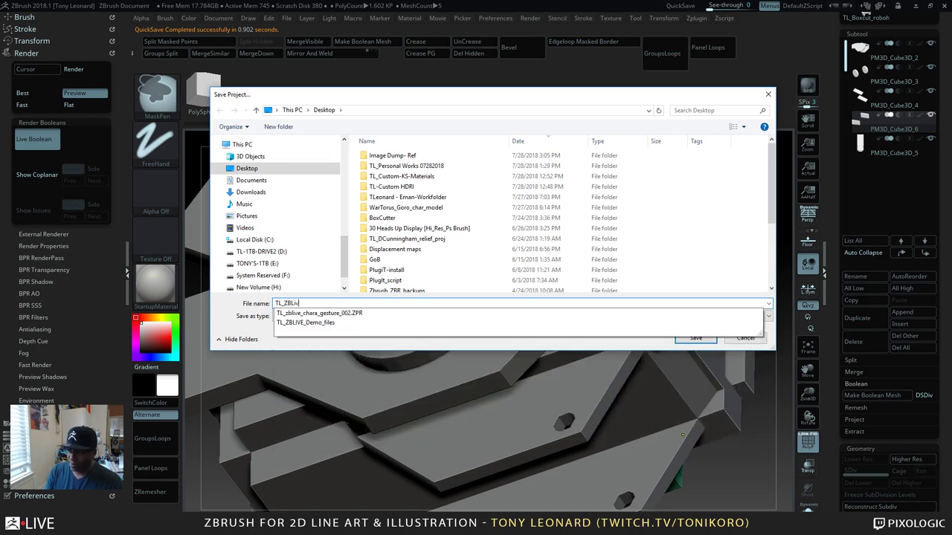
text(e_dem)
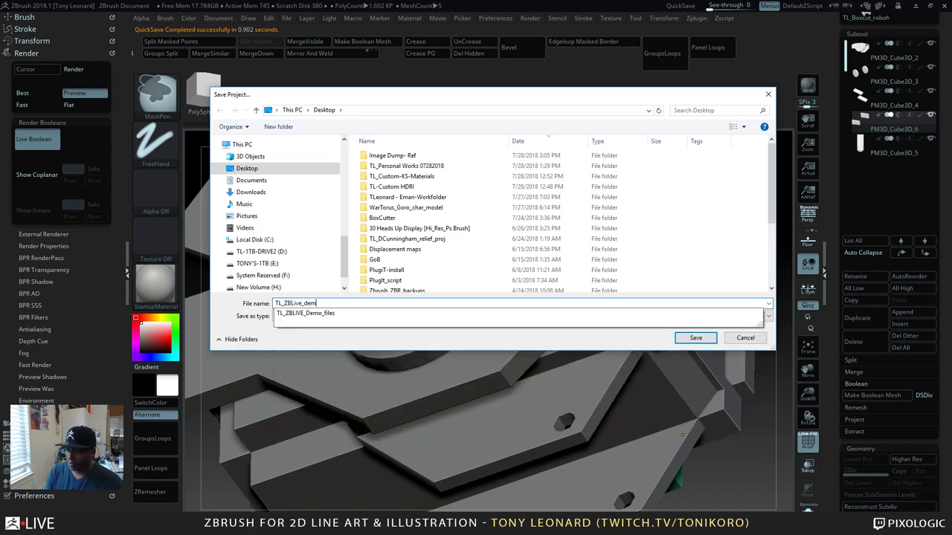
text(o_boxcut-robo-07282018)
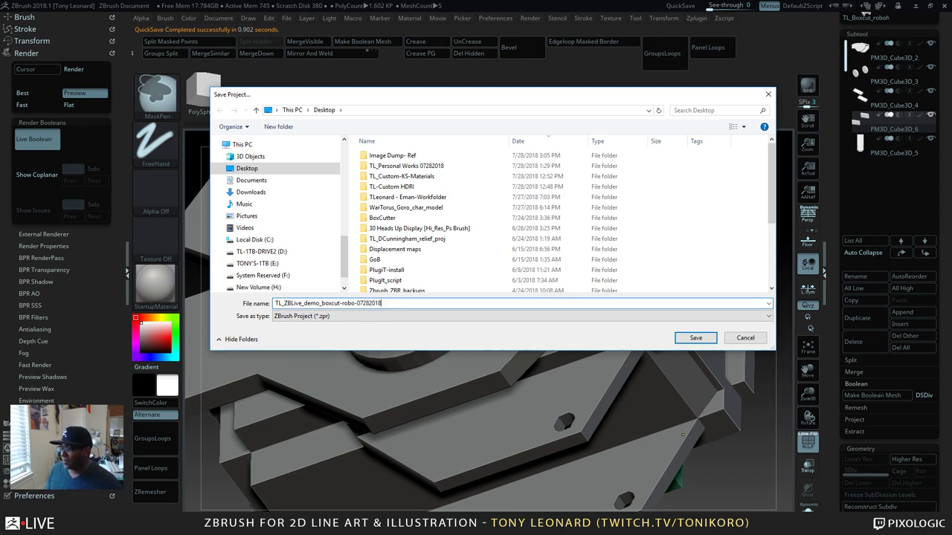
click(699, 338)
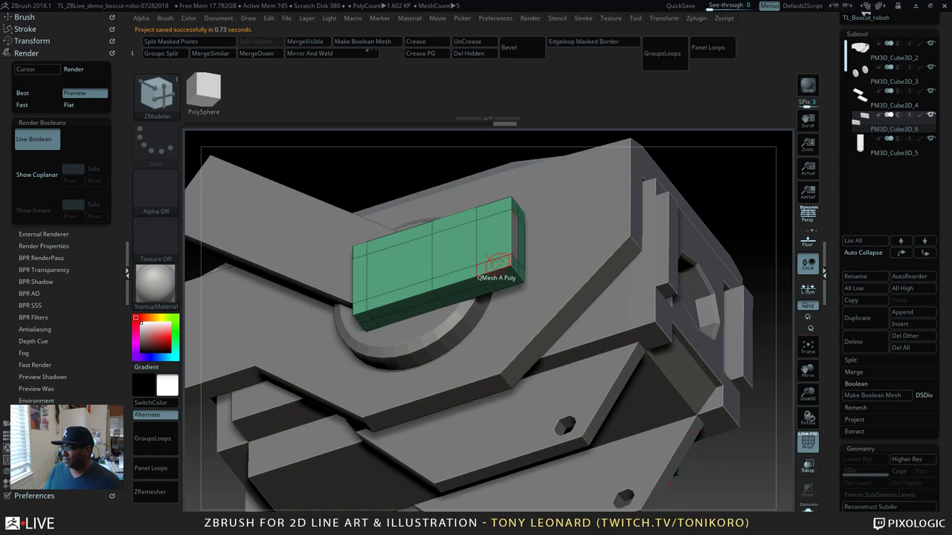
Step: Cut a rectangular notch into the short block's front end with QMesh and insert a single edge loop around the block's thickness
drag(513, 232, 514, 247)
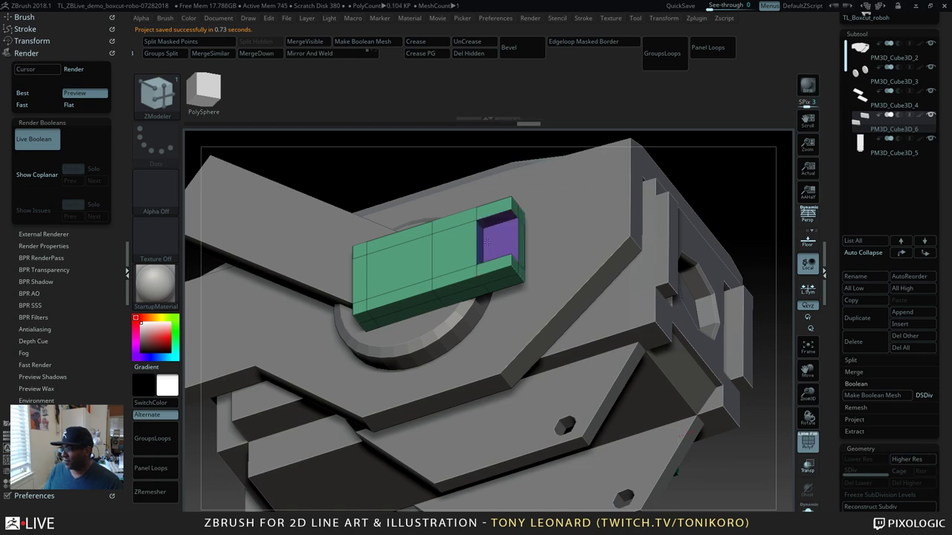
drag(731, 185, 736, 141)
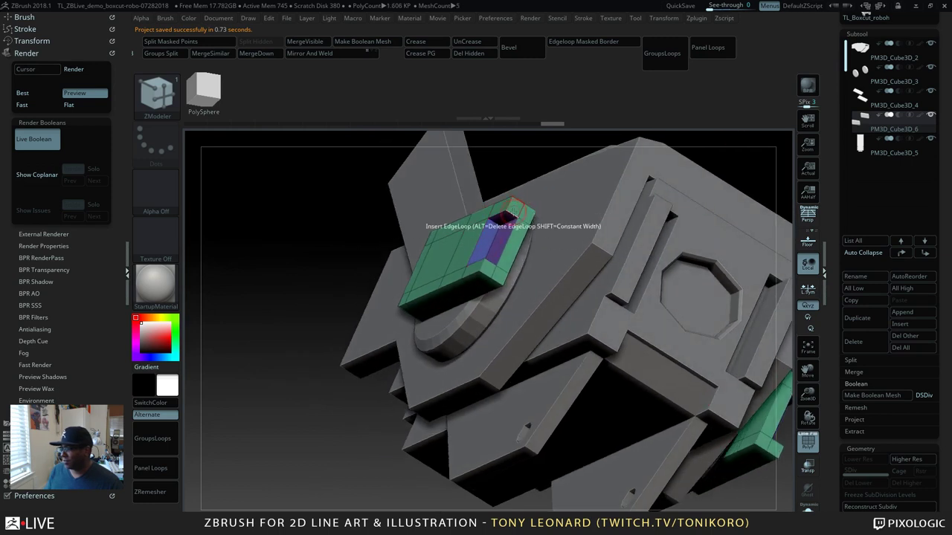
key(space)
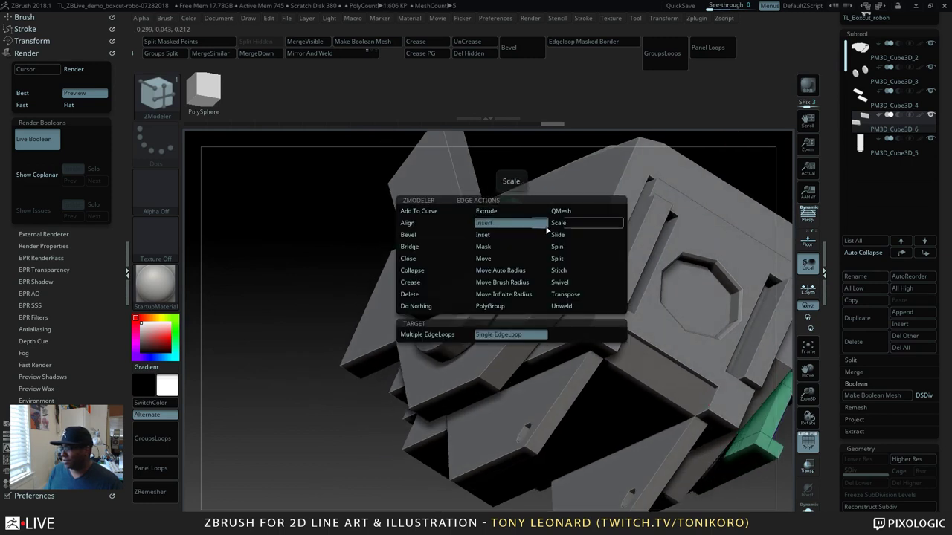
click(511, 228)
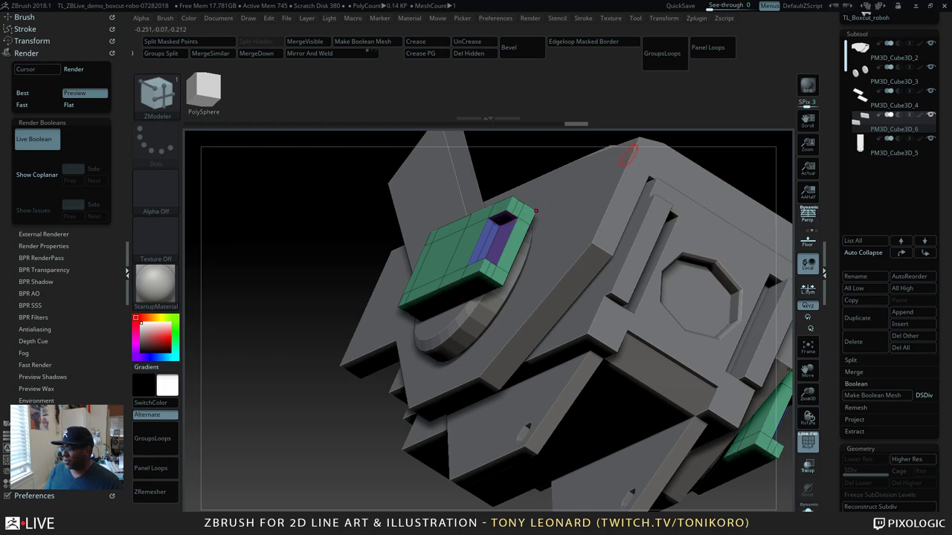
Step: Try to pull the notch's inner polygon outward using QMesh with the A Single Poly target
mouse_move(755, 160)
mouse_down()
mouse_move(740, 168)
mouse_move(743, 158)
mouse_up()
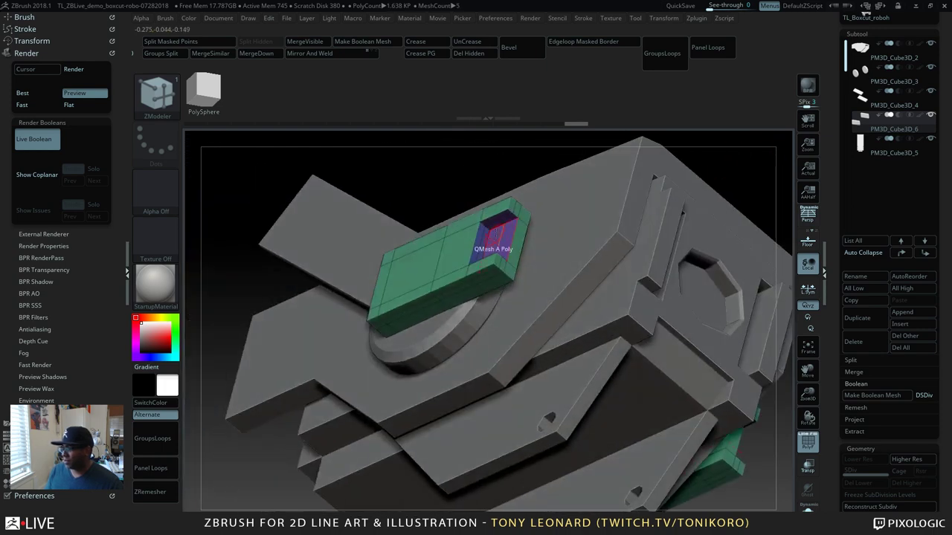
key(space)
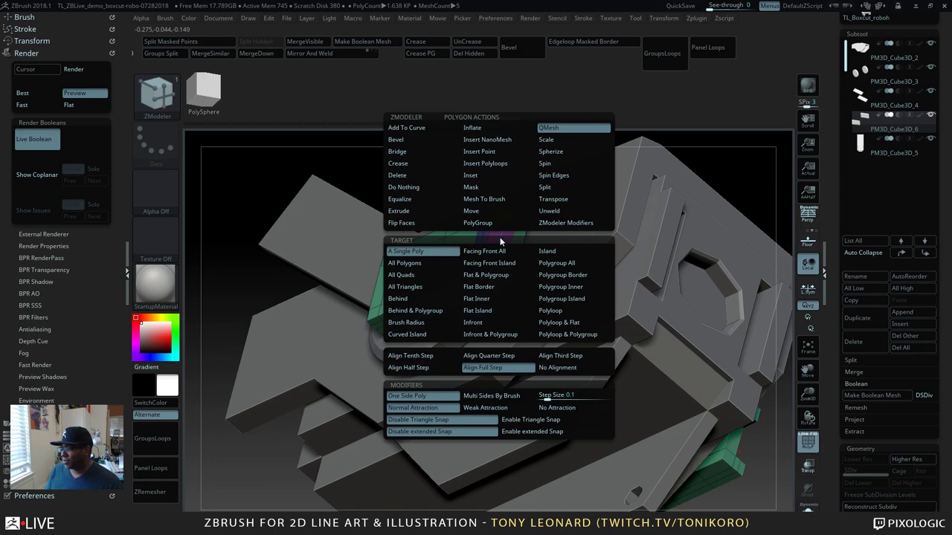
click(448, 251)
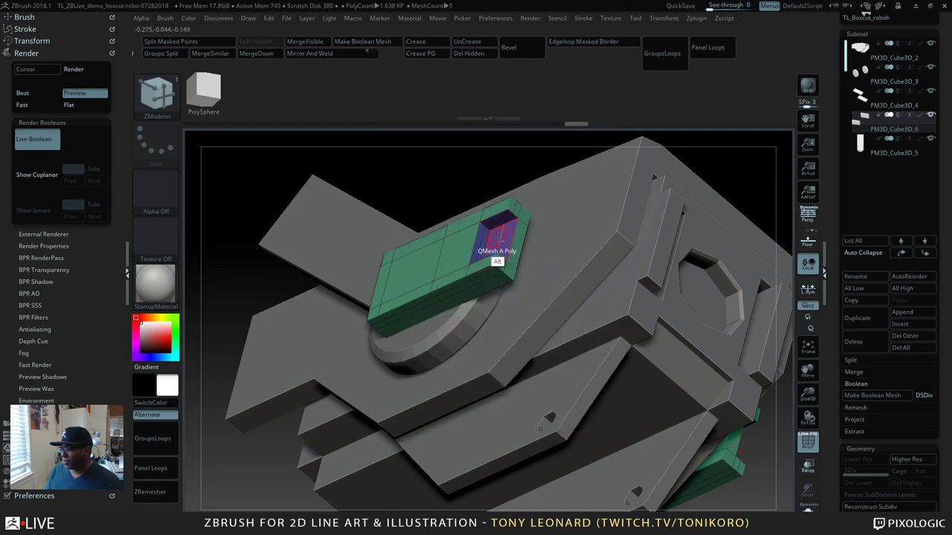
drag(496, 243, 468, 229)
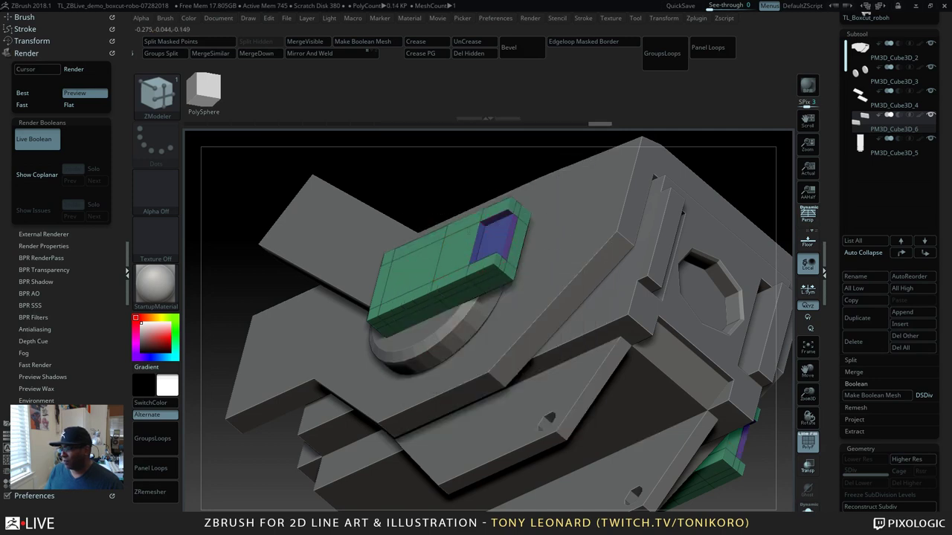
Step: Set the QMesh alignment to Align Tenth Step and pull the notch's inner polygon outward to partly fill the notch
mouse_move(446, 187)
mouse_down()
mouse_move(423, 209)
mouse_move(440, 201)
mouse_up()
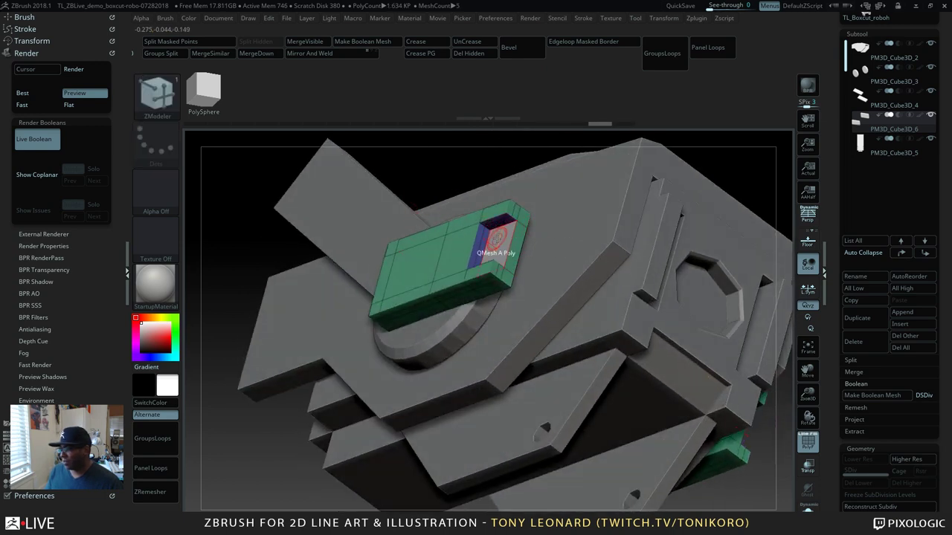
key(space)
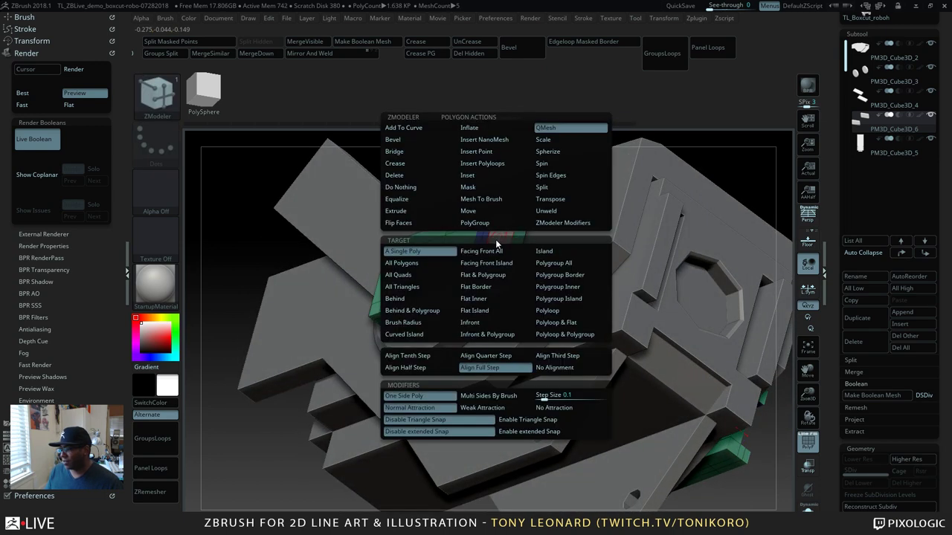
click(425, 357)
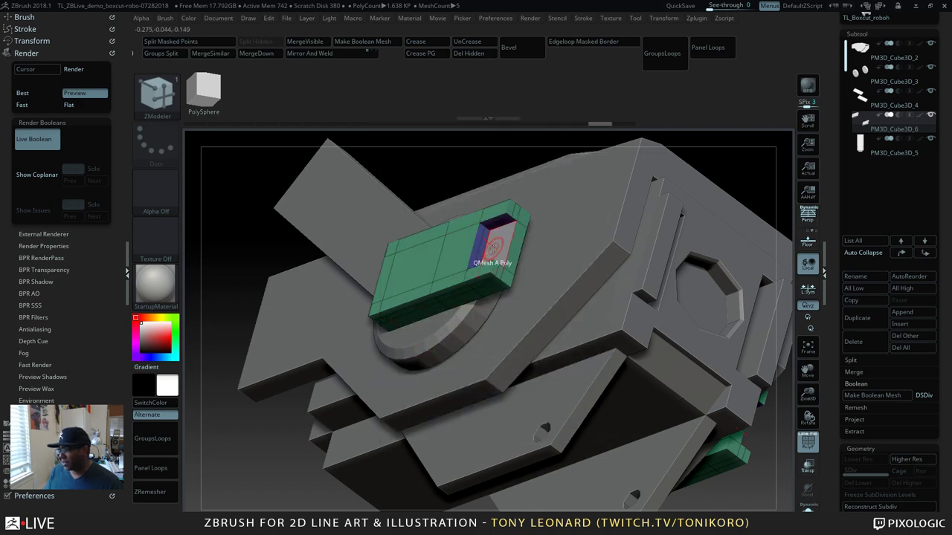
drag(493, 249, 470, 233)
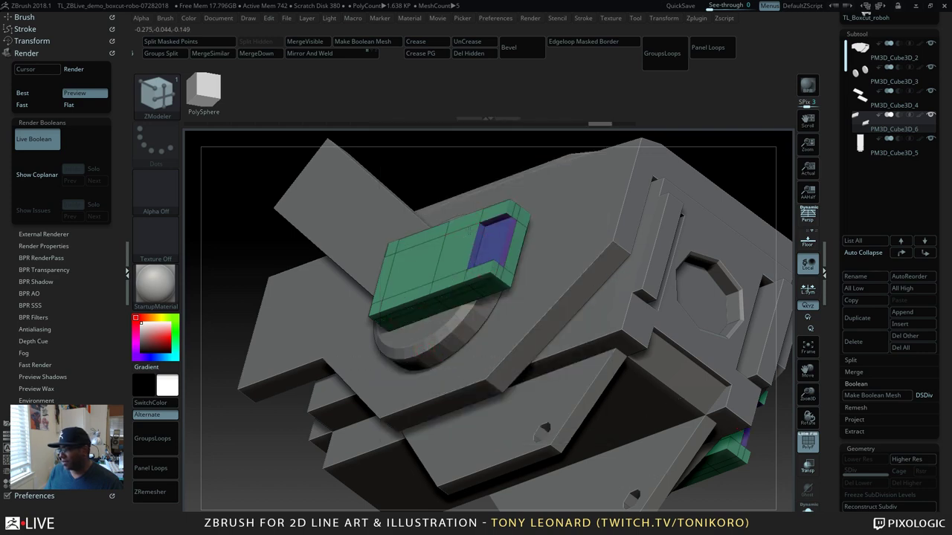
drag(485, 162, 510, 213)
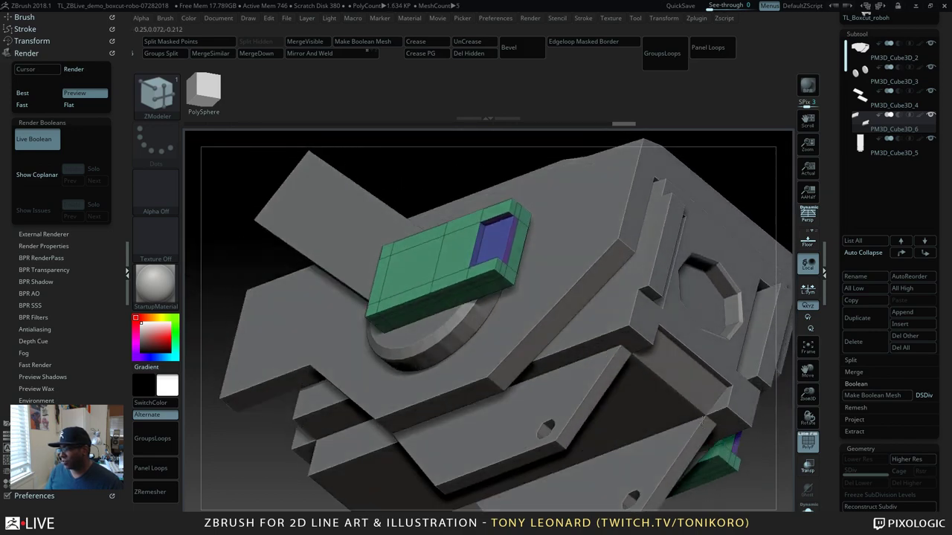
Step: Undo the stray edit inside the notch and push its narrow front polygon back with QMesh to form a stepped inner wall
drag(702, 422, 697, 308)
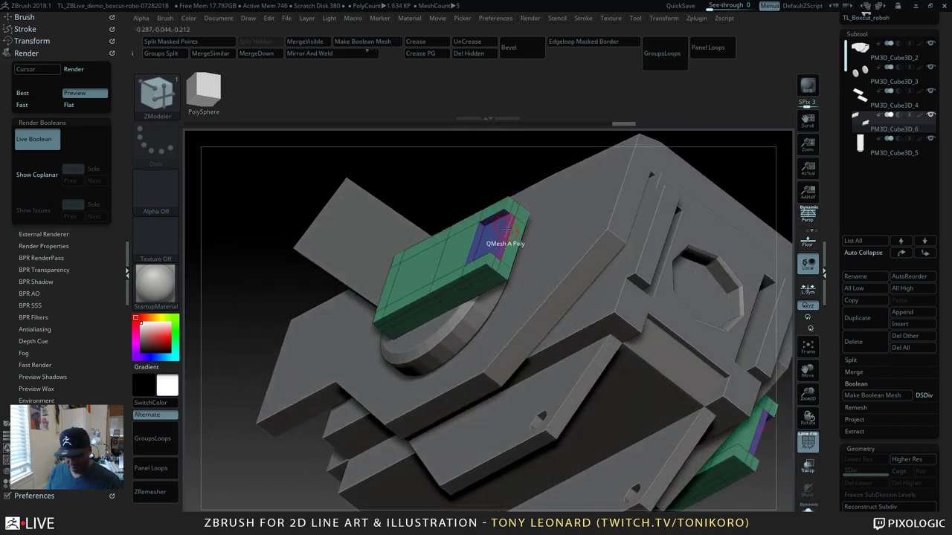
drag(509, 231, 510, 232)
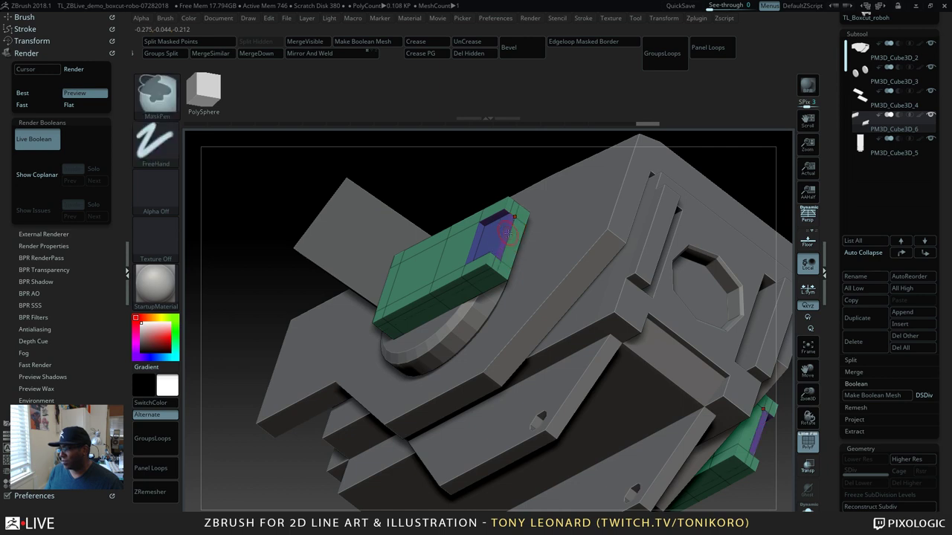
key(ctrl+z)
alt+click(508, 230)
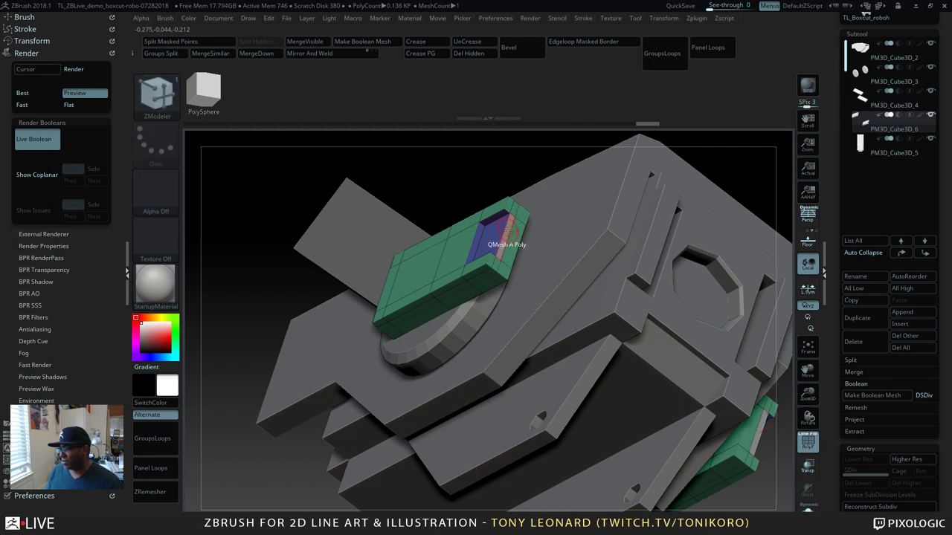
drag(508, 235, 489, 244)
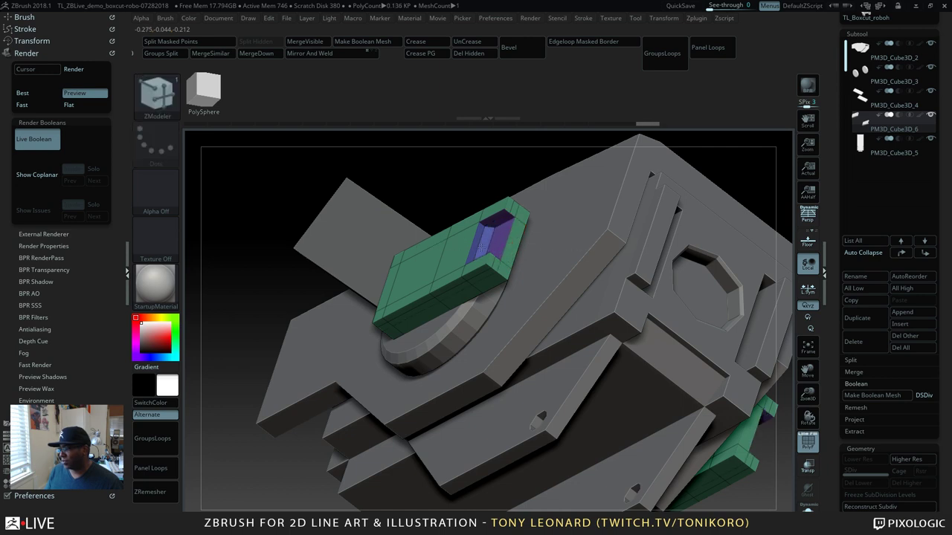
Step: Insert an edge loop along the short block's upper face and push the outer strip down with QMesh to recess that edge
drag(479, 166, 676, 379)
right_drag(675, 379, 637, 353)
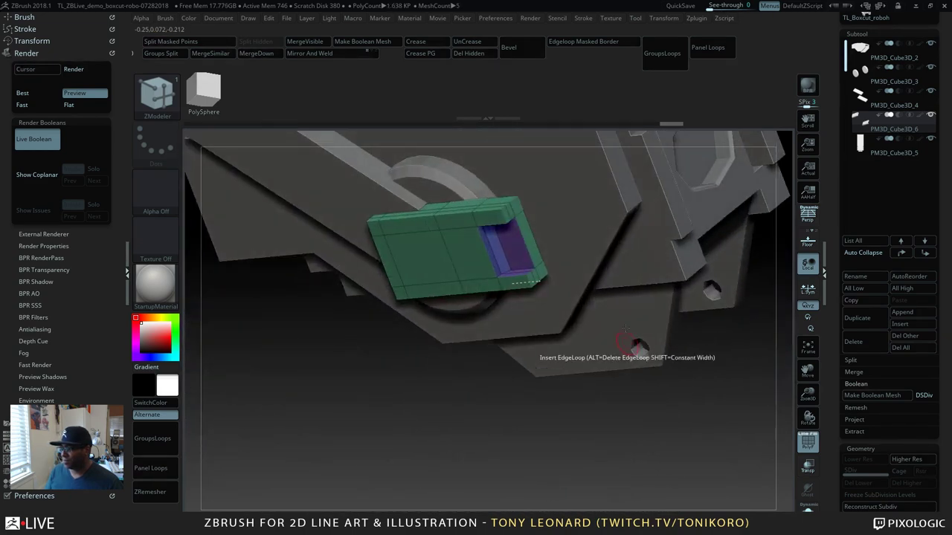
click(516, 214)
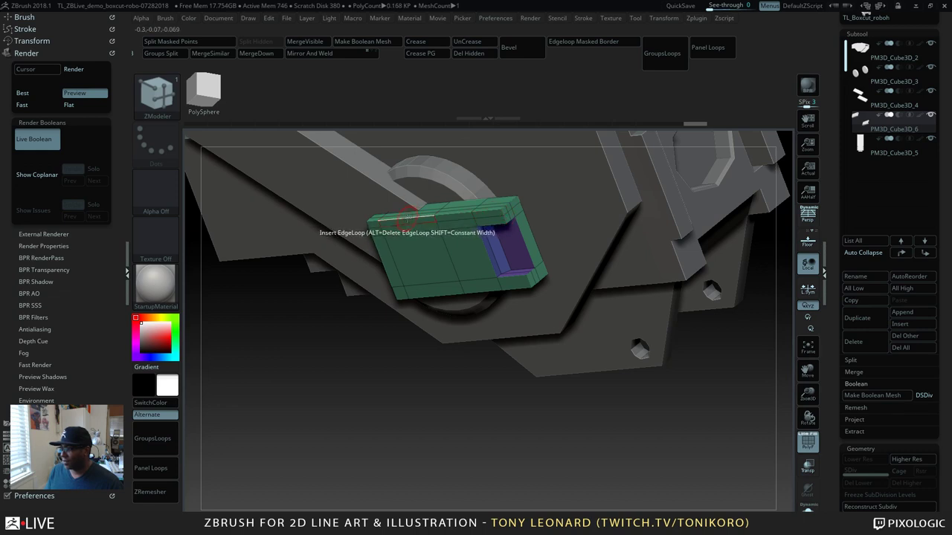
right_drag(351, 355, 362, 372)
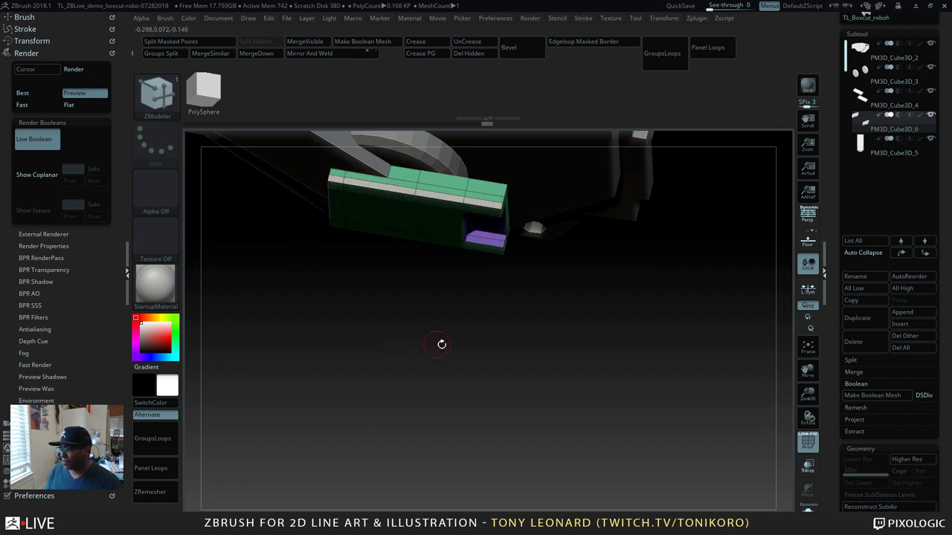
right_drag(440, 343, 424, 297)
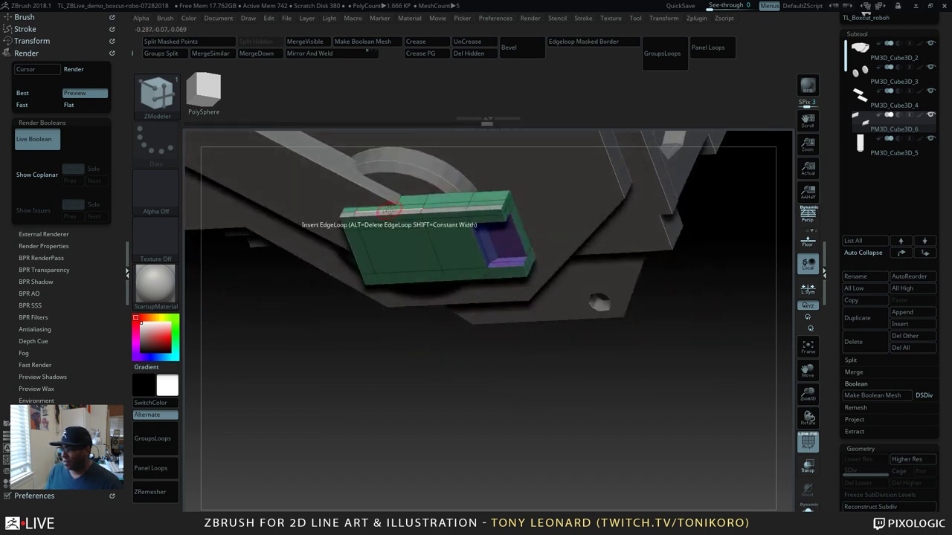
drag(388, 213, 388, 265)
Step: Extrude the outer faces of both prongs beside the front notch outward with QMesh to form raised tabs
drag(419, 388, 474, 249)
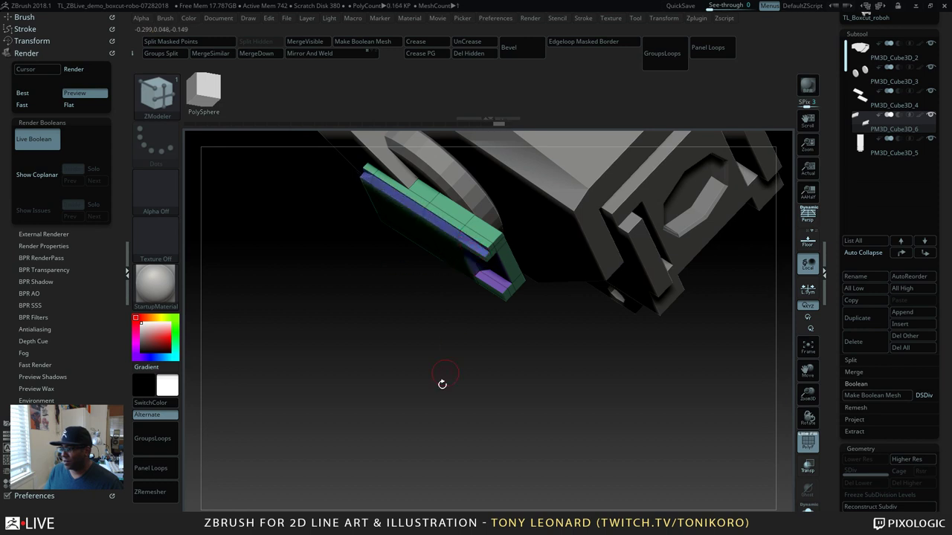
drag(441, 382, 461, 312)
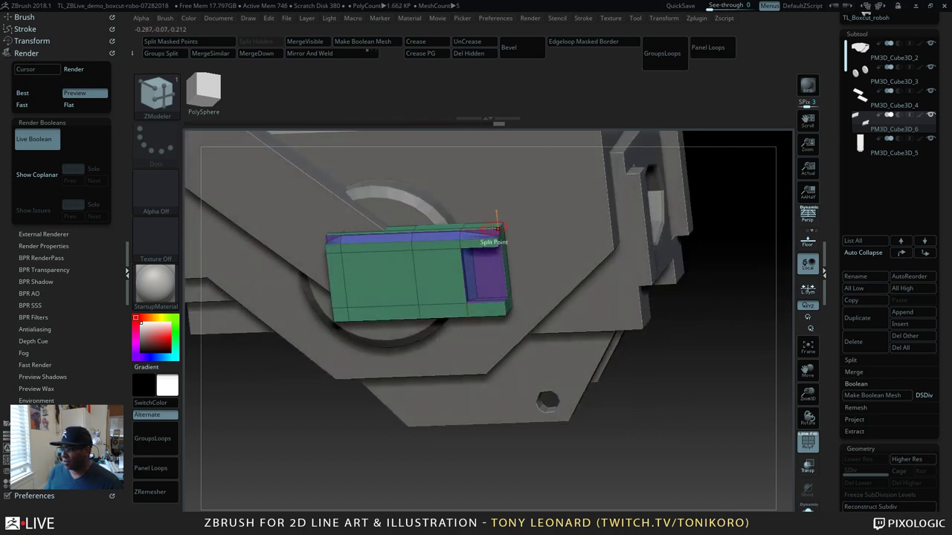
alt+click(480, 246)
drag(687, 365, 662, 402)
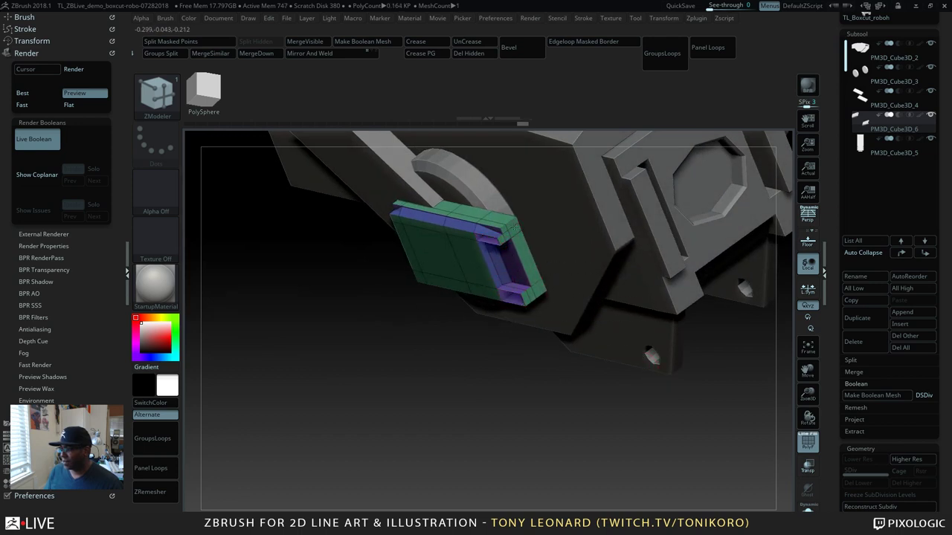
drag(488, 237, 478, 241)
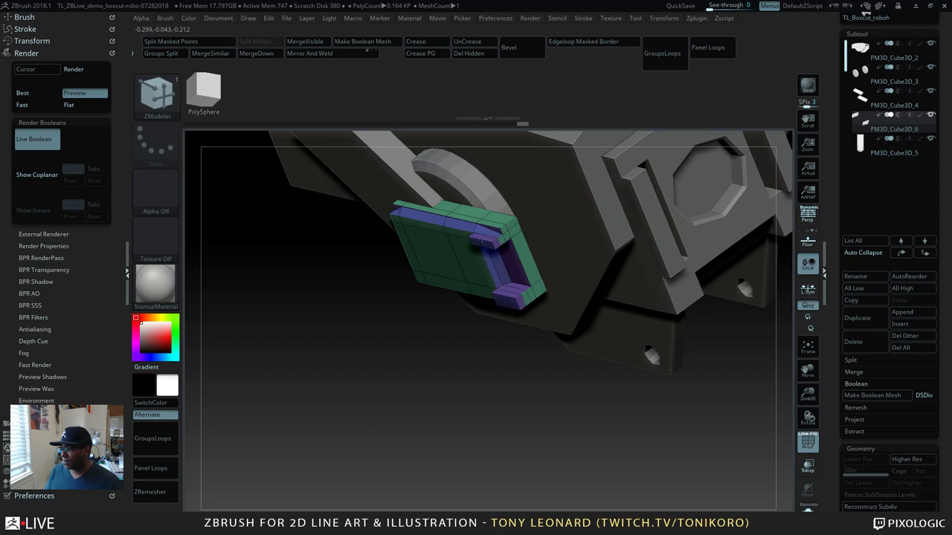
Step: Try to push the prong's upper polygon beside the front notch inward with QMesh
drag(474, 380, 641, 357)
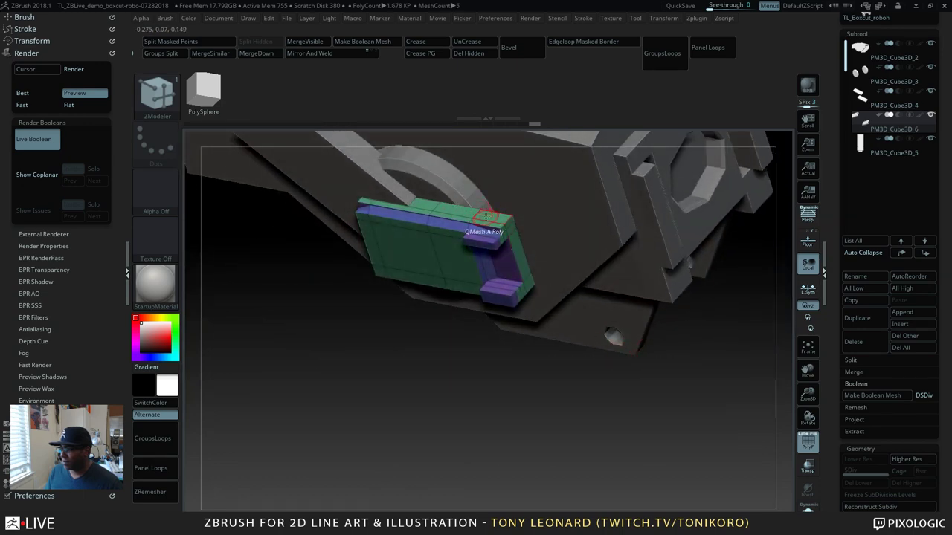
key(alt)
alt+click(499, 218)
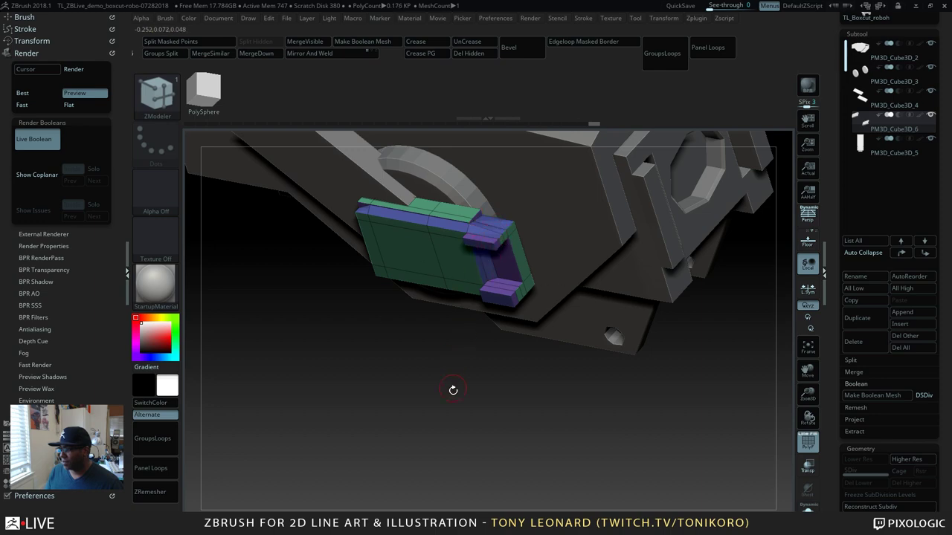
mouse_move(453, 389)
mouse_down()
mouse_move(435, 388)
mouse_move(459, 392)
mouse_move(452, 374)
mouse_move(452, 389)
mouse_up()
Step: Undo the prong edit, the raised tabs and the recessed upper edge strip on the short block
key(ctrl)
key(ctrl+z)
key(ctrl+z)
key(ctrl+z)
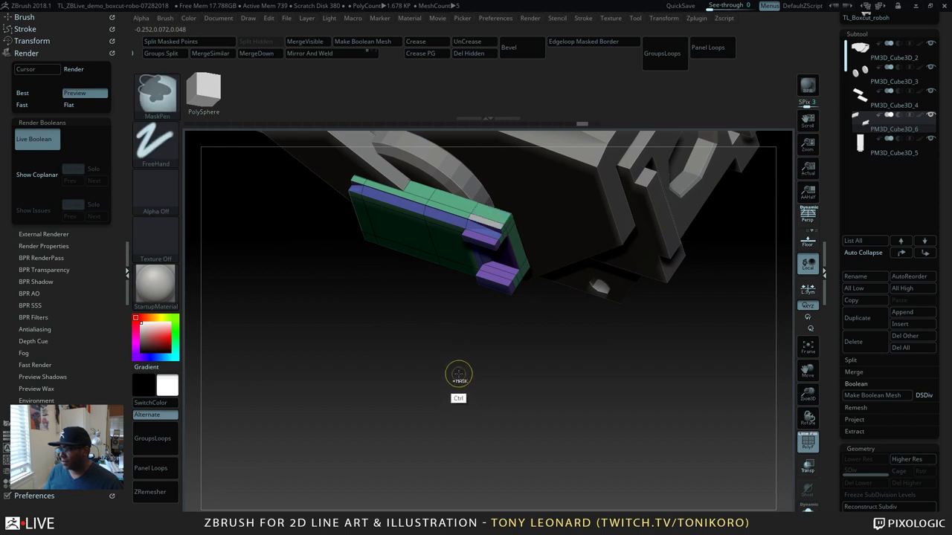
key(ctrl+z)
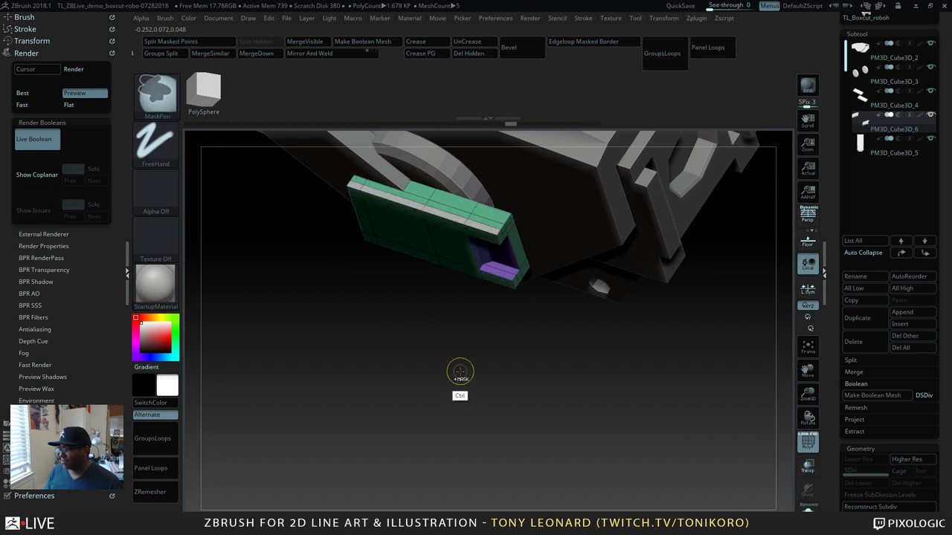
Step: Mark polygons along the short block's upper edge strip and recess only its middle section with QMesh, leaving the corners raised
drag(464, 344, 453, 193)
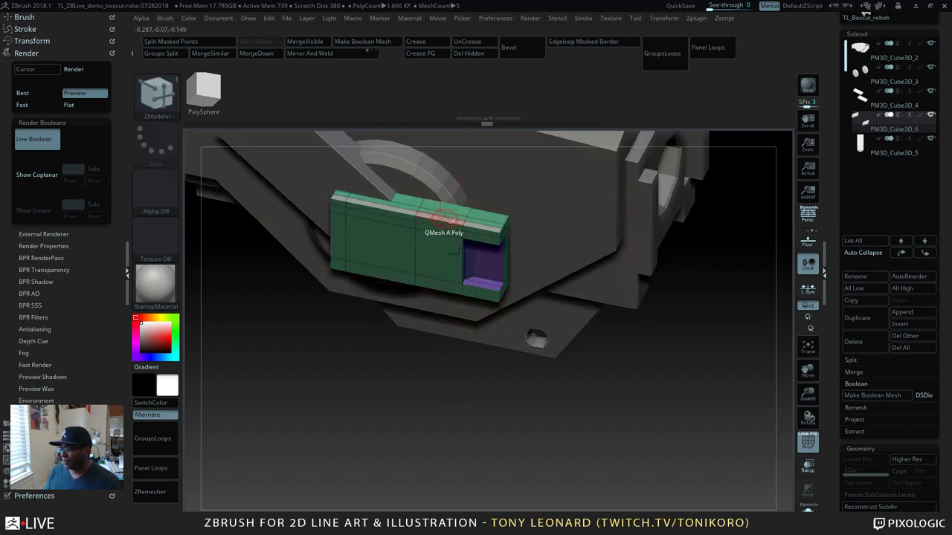
key(alt)
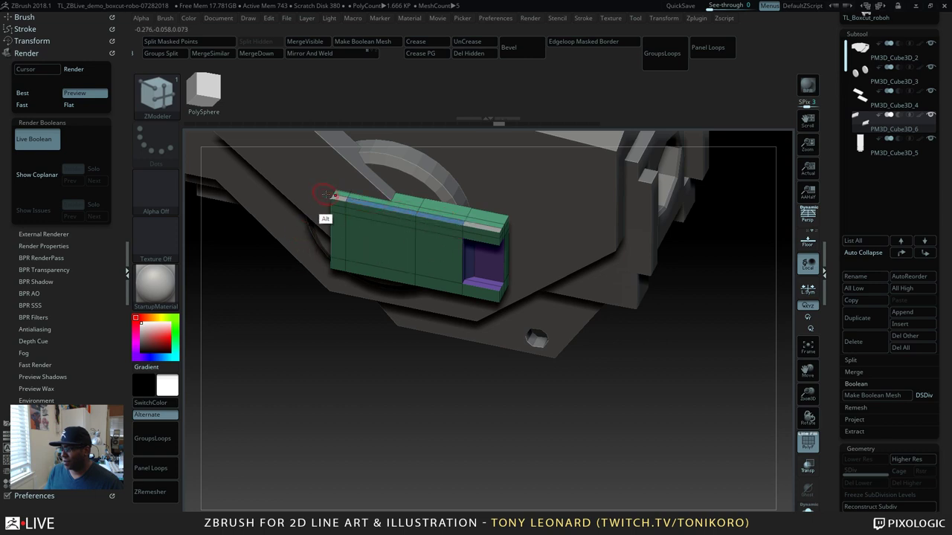
alt+click(338, 198)
alt+click(485, 232)
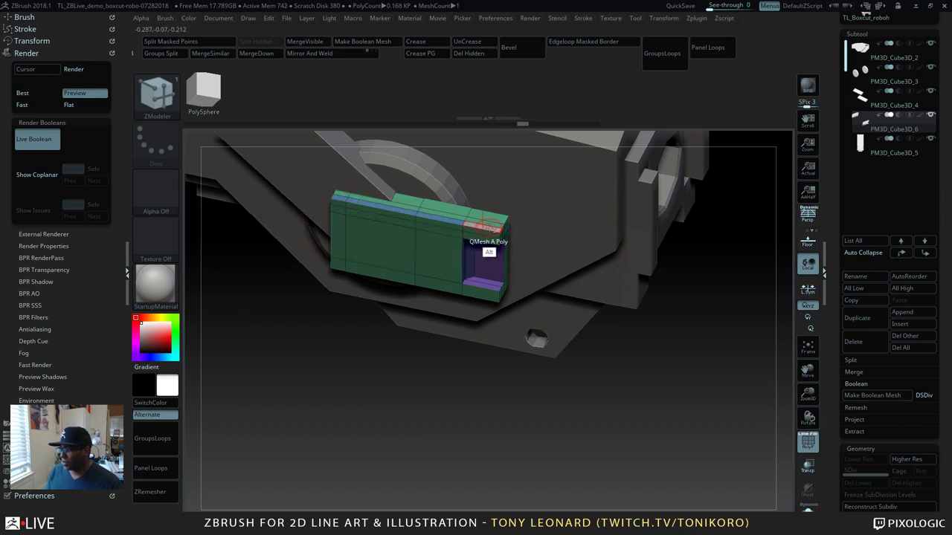
alt+click(437, 221)
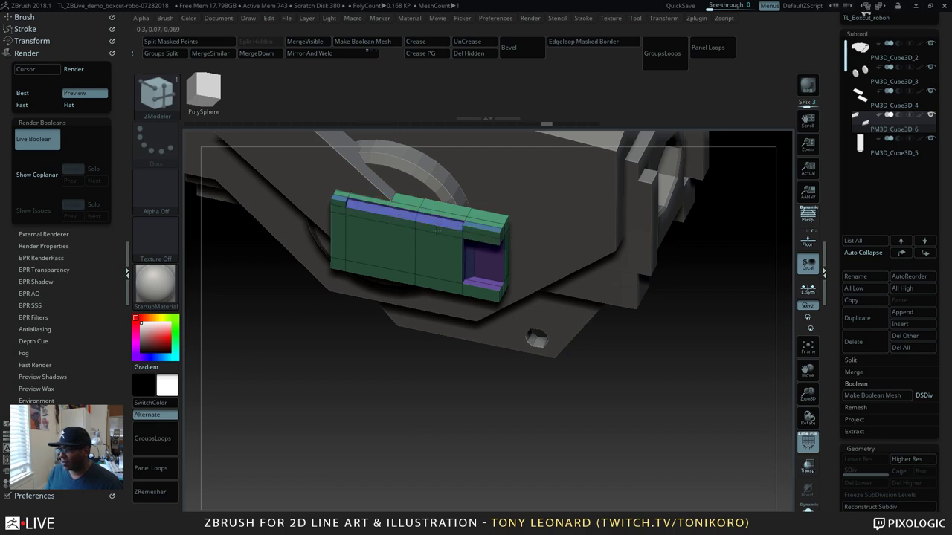
Step: Recess the middle of the opposite long edge and the rear end of the short block with QMesh, leaving four corner tabs
drag(480, 419, 482, 317)
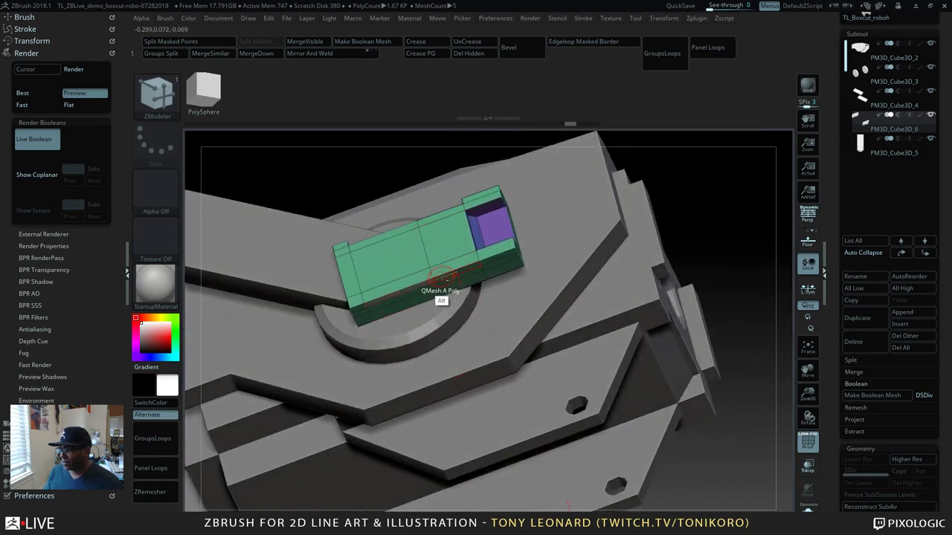
click(441, 274)
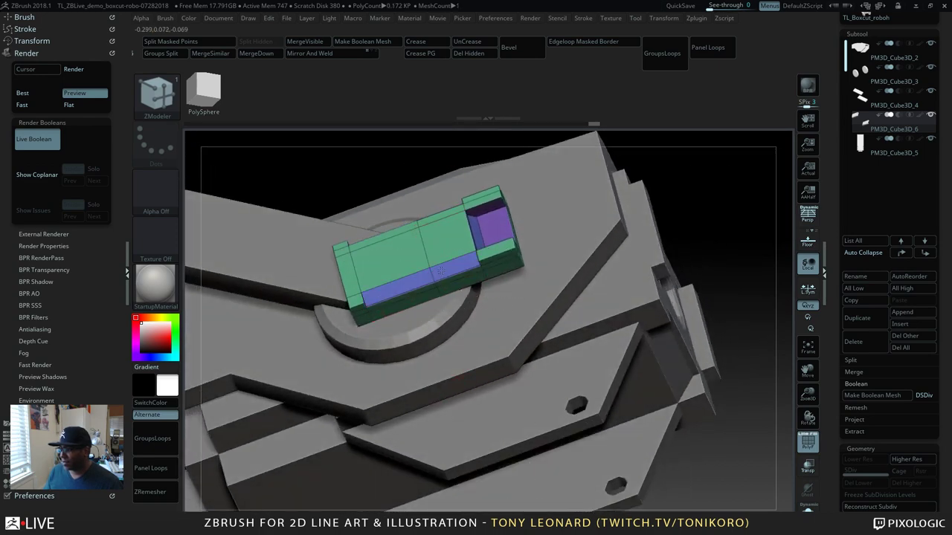
drag(727, 208, 718, 341)
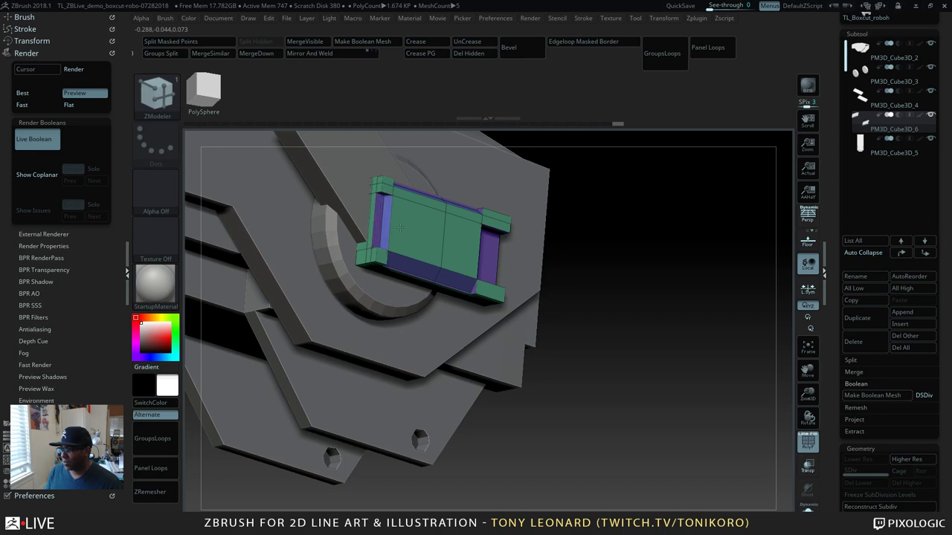
Step: Extrude a rear corner tab of the short block into a long bar with QMesh and raise a perpendicular arm at its end
drag(644, 340, 550, 264)
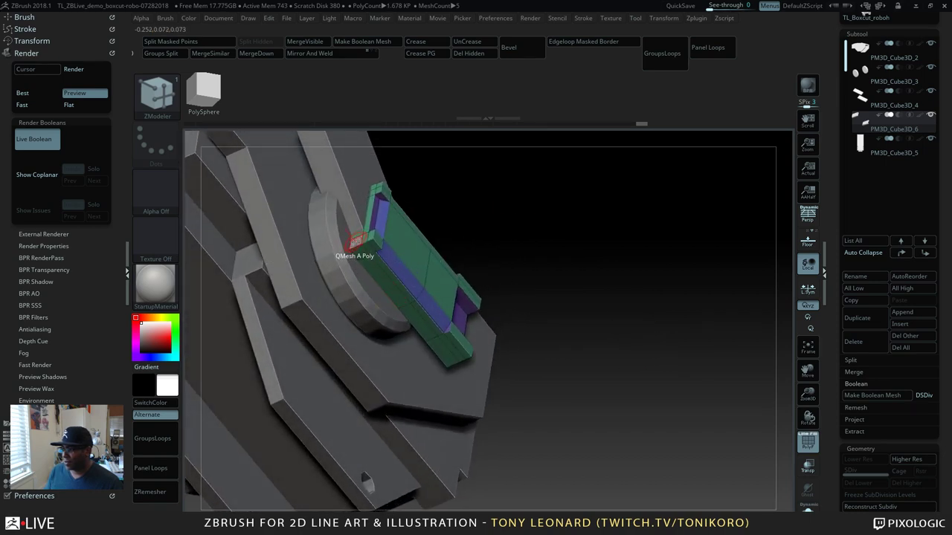
drag(350, 249, 323, 216)
drag(601, 315, 630, 328)
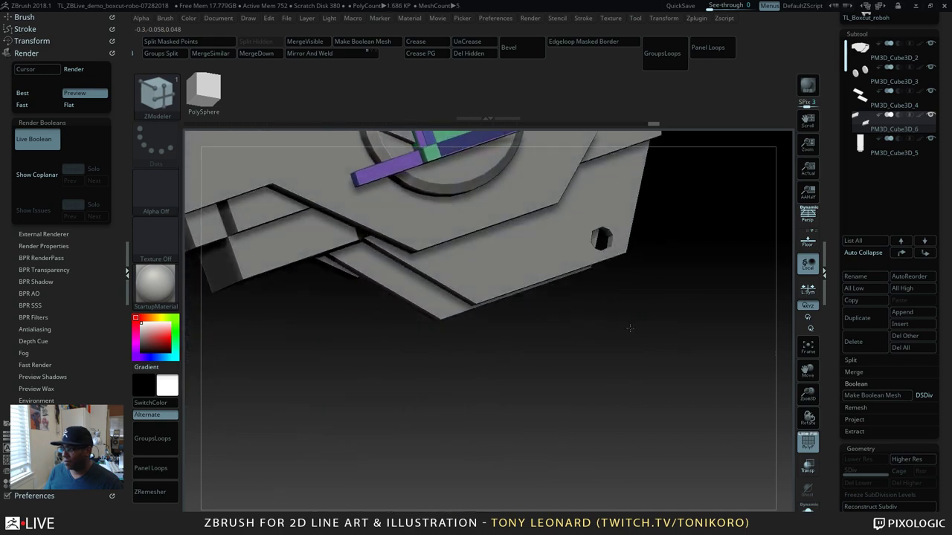
key(f)
key(f)
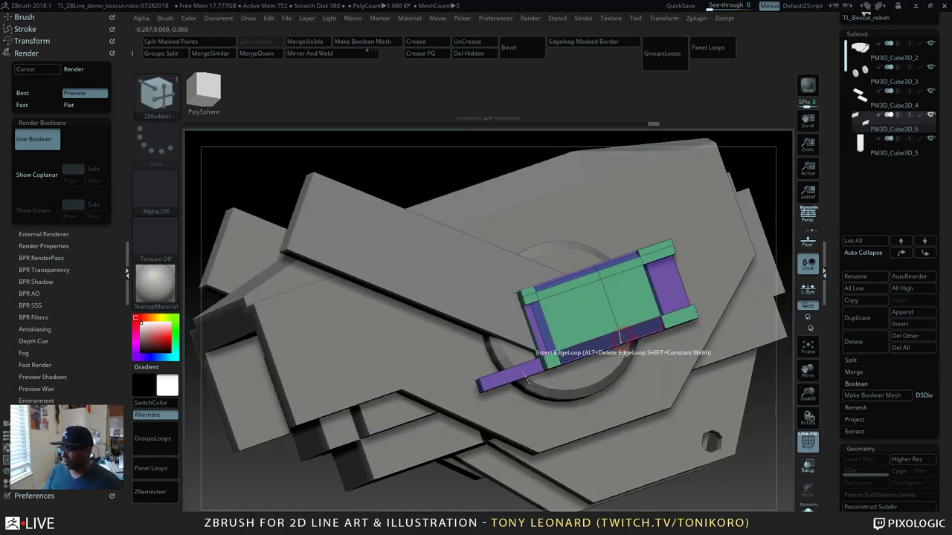
alt+drag(731, 437, 640, 483)
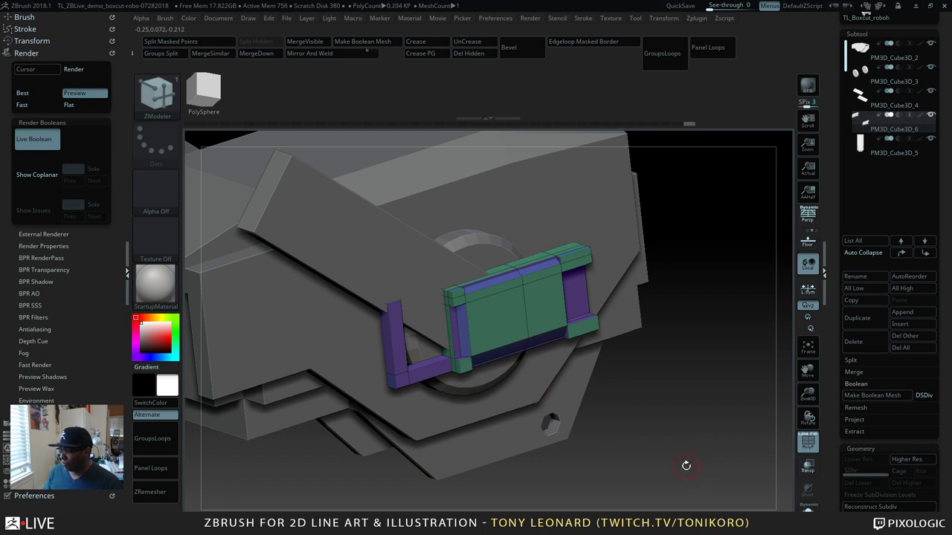
alt+drag(687, 466, 652, 452)
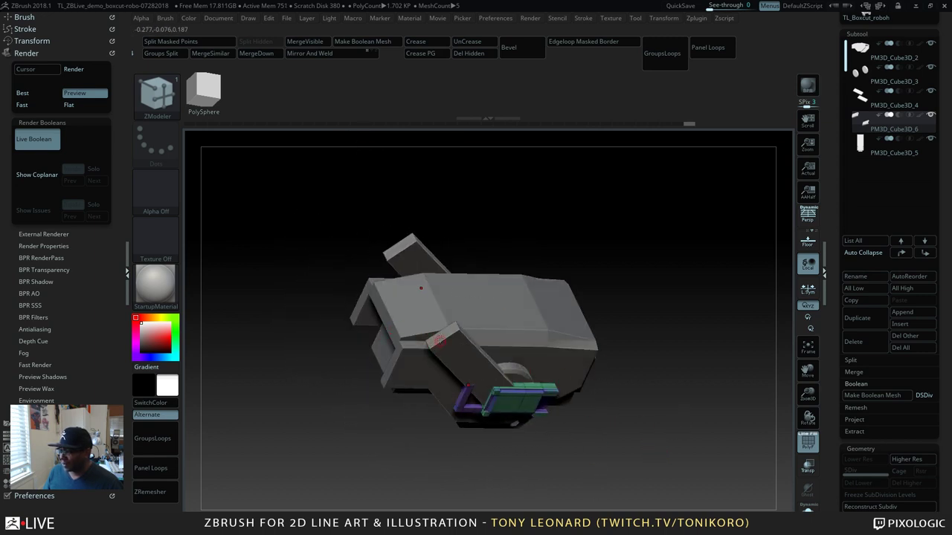
Step: Switch to the PM3D_Cube3D_4 subtool and extrude the end faces of both long side arms outward with QMesh
alt+click(430, 339)
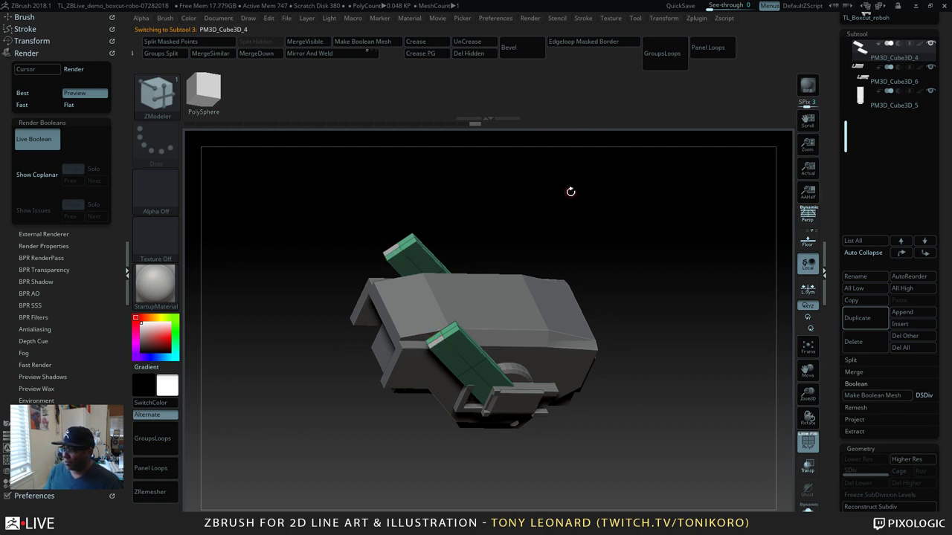
drag(570, 192, 567, 224)
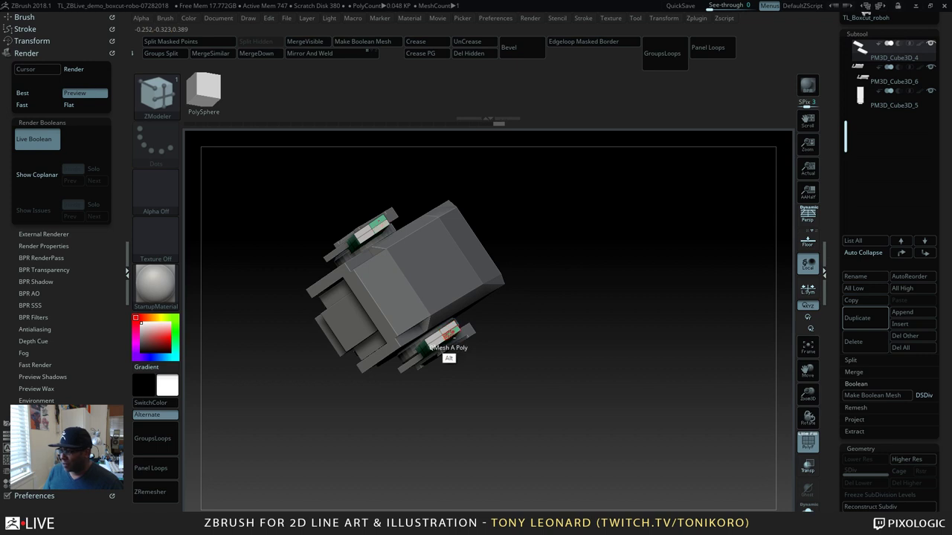
drag(623, 364, 547, 320)
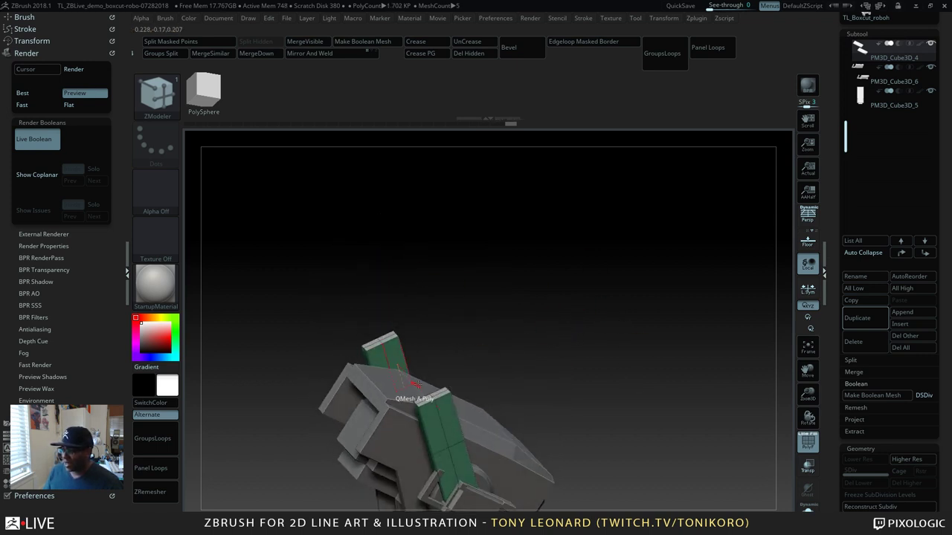
drag(437, 392, 418, 319)
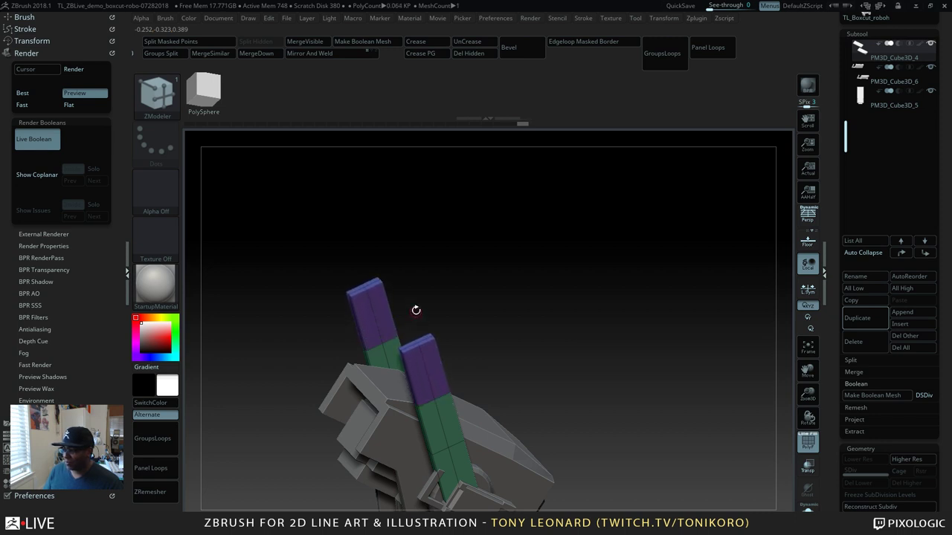
Step: Mark the narrow underside polygons of the long arms and extrude them outward with QMesh to widen the arms' outer portion
drag(589, 368, 499, 340)
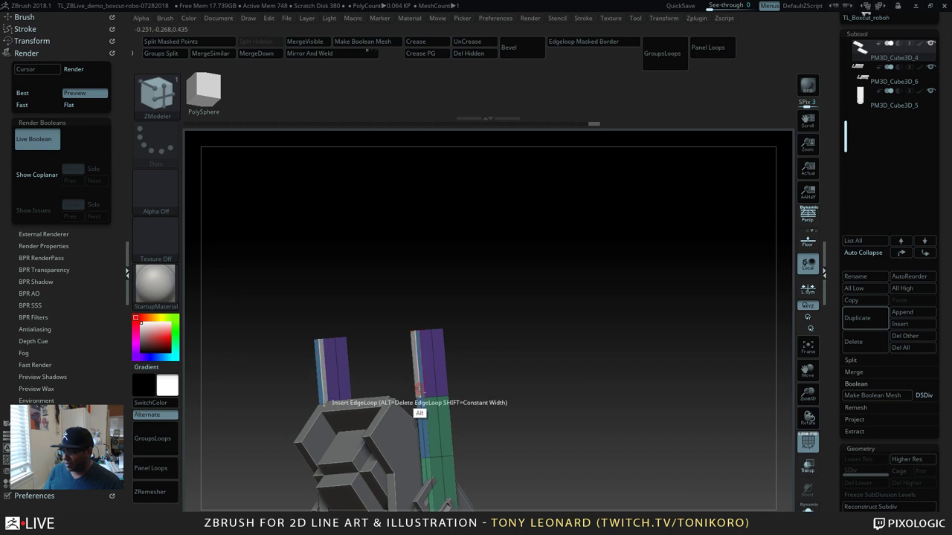
drag(546, 355, 521, 383)
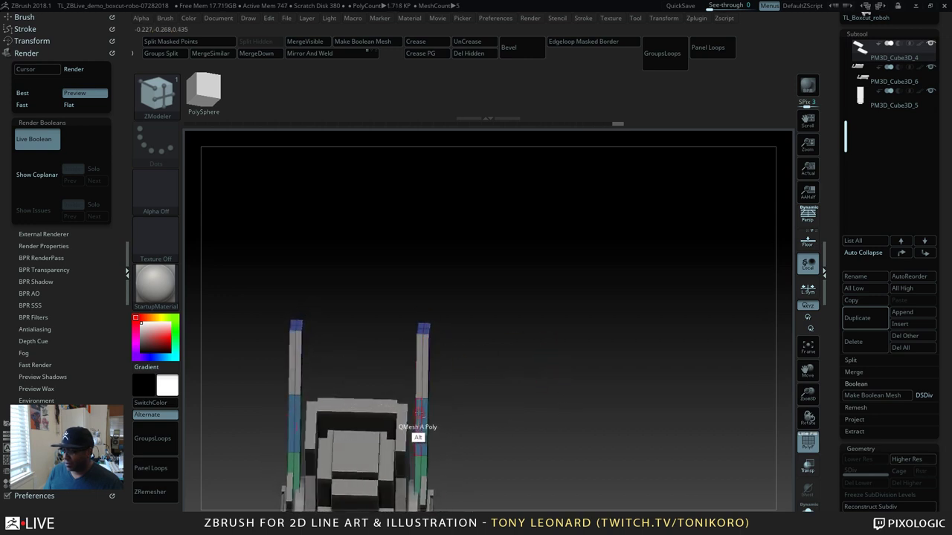
drag(543, 401, 503, 381)
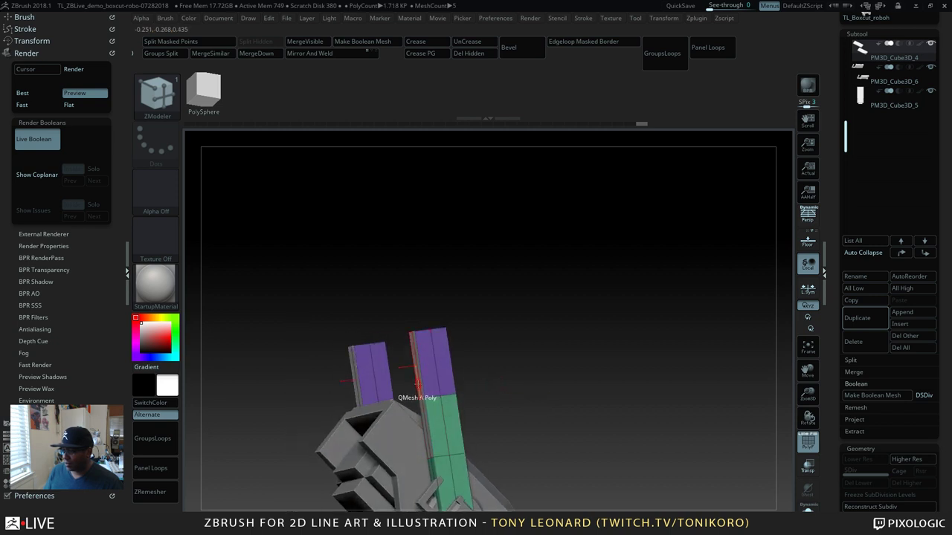
drag(417, 383, 403, 392)
drag(590, 407, 537, 257)
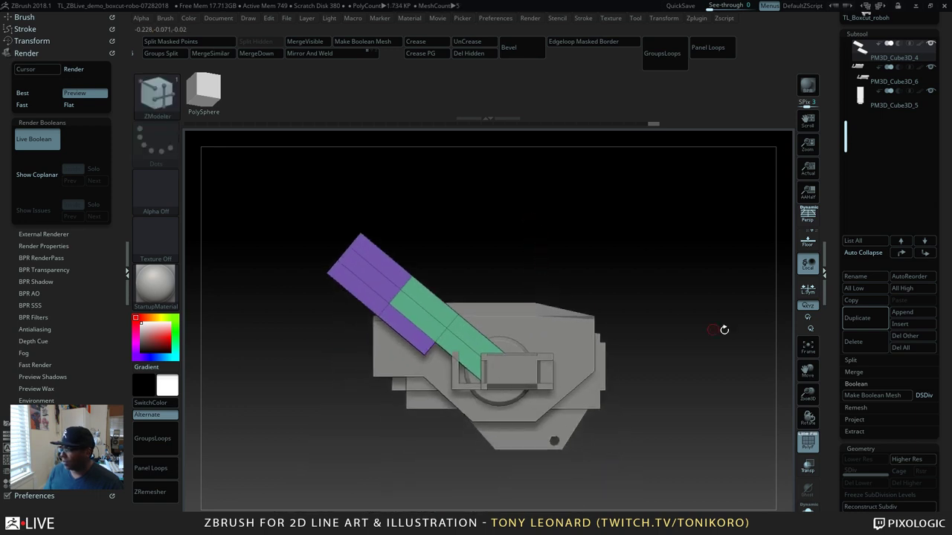
Step: Isolate the long arms and mask everything except the outer section of the widened underside strip
click(808, 503)
drag(626, 397, 654, 382)
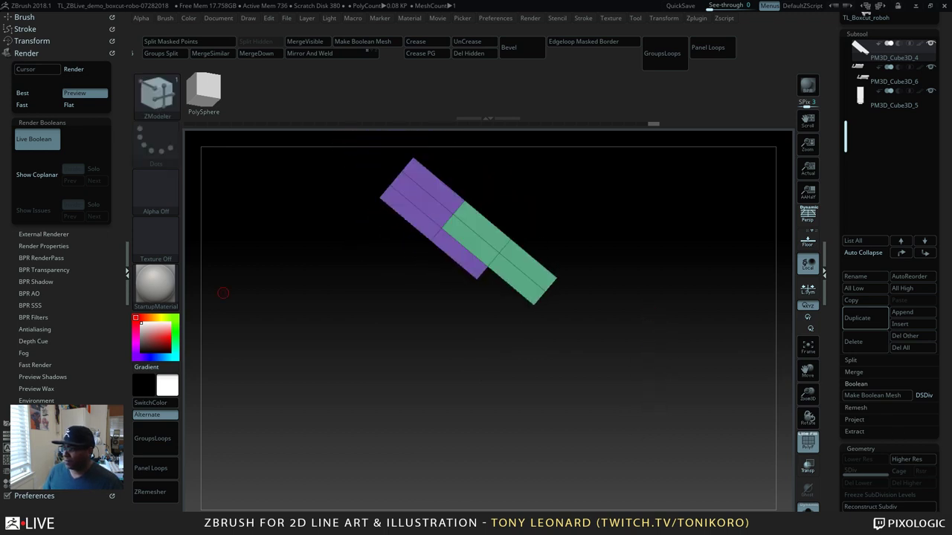
alt+drag(403, 326, 320, 310)
drag(260, 204, 308, 310)
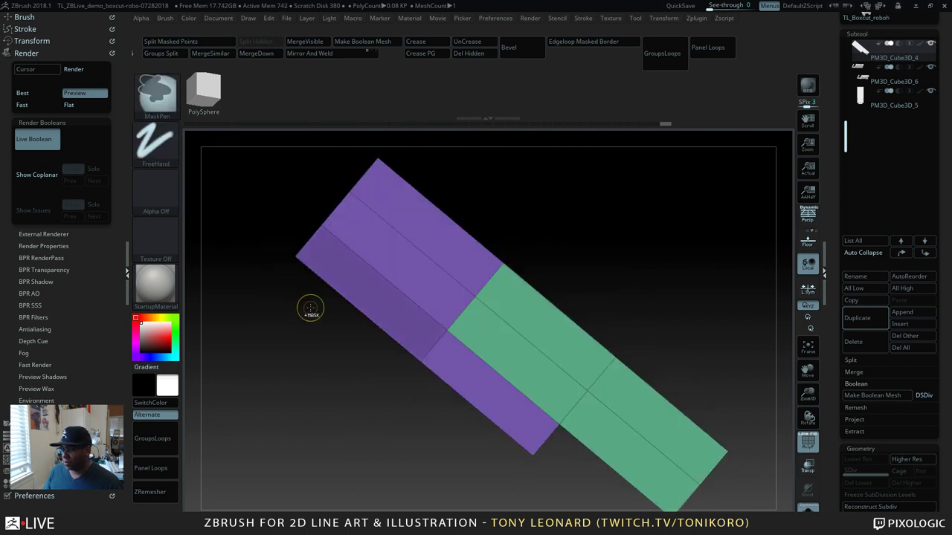
ctrl+click(322, 392)
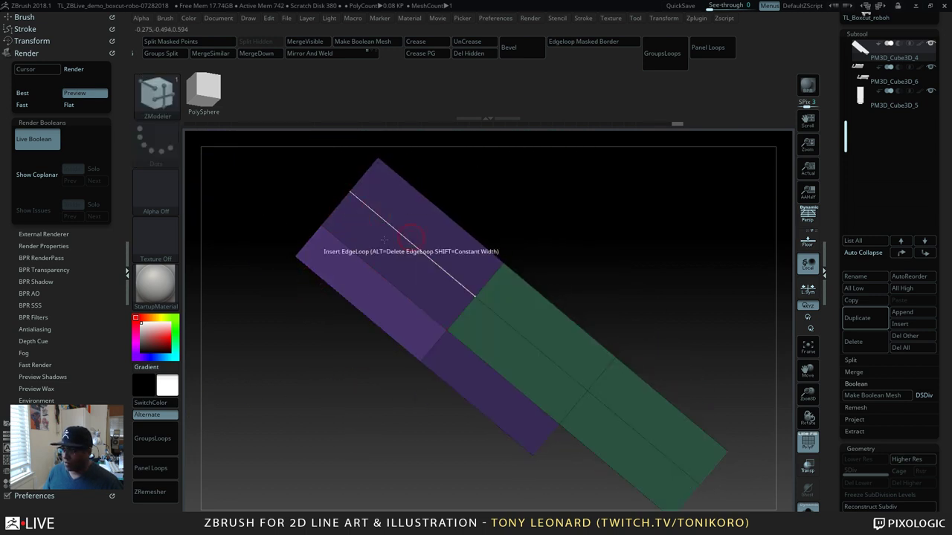
Step: Place the transform gizmo on the arm's outer end, rotate it to match the end edge, and move the unmasked corner inward to taper it
key(w)
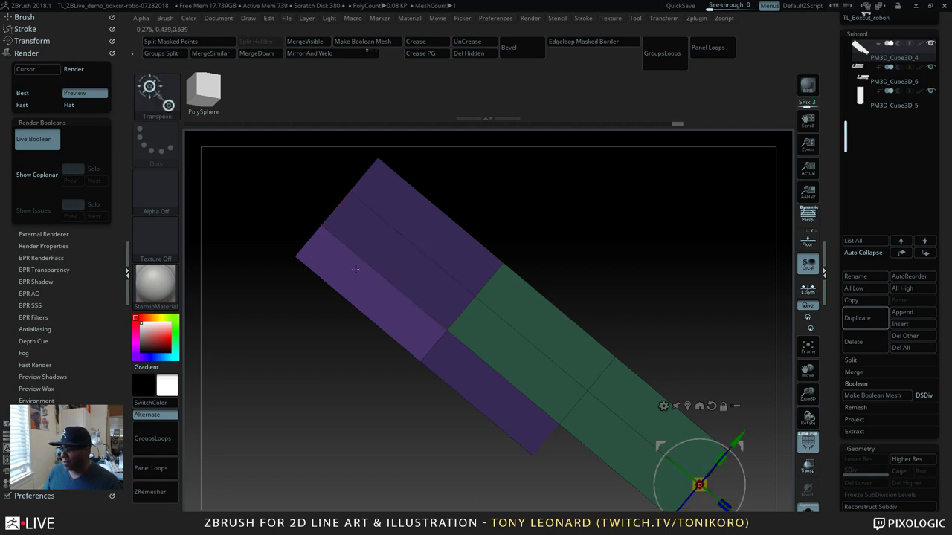
click(322, 224)
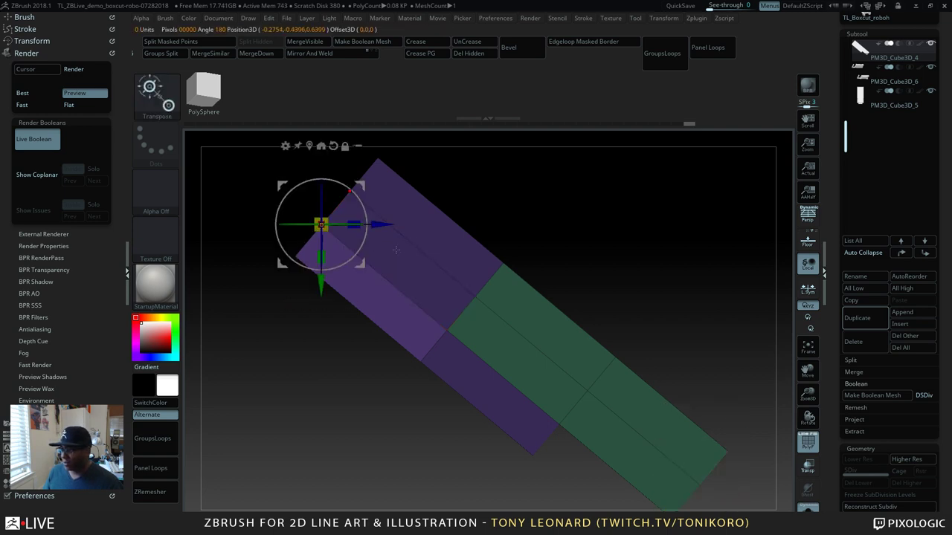
drag(363, 244, 386, 195)
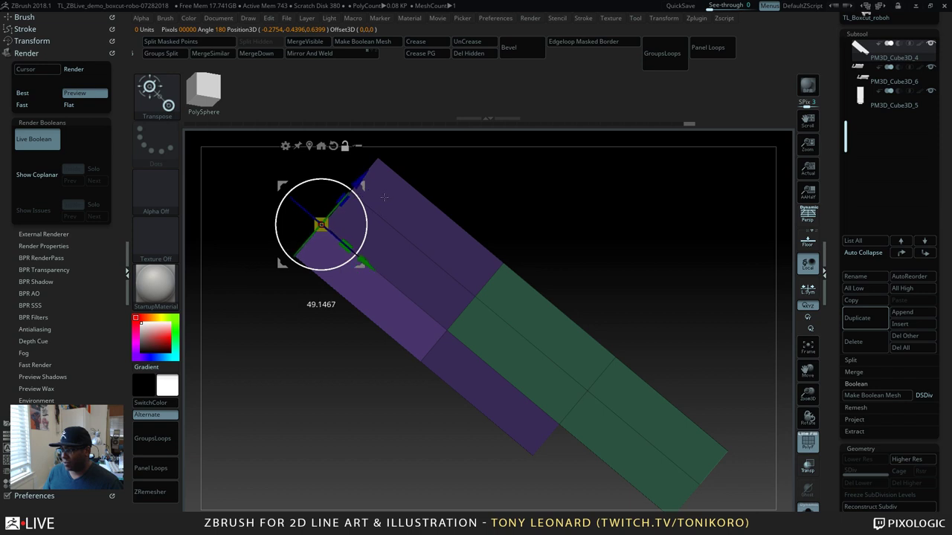
drag(362, 179, 380, 156)
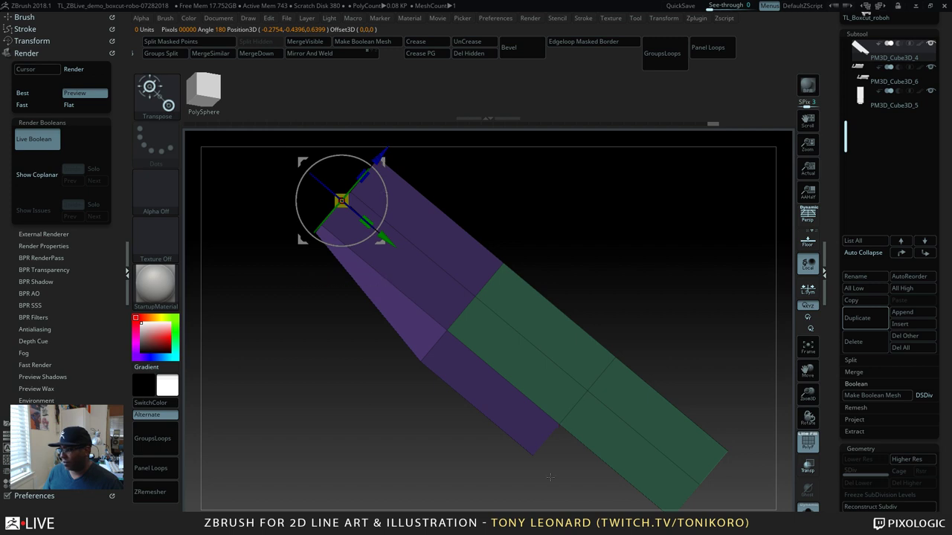
Step: Remask to free only the inner section of the underside strip and move its corner toward the arm with the gizmo to taper it
alt+drag(557, 475, 503, 429)
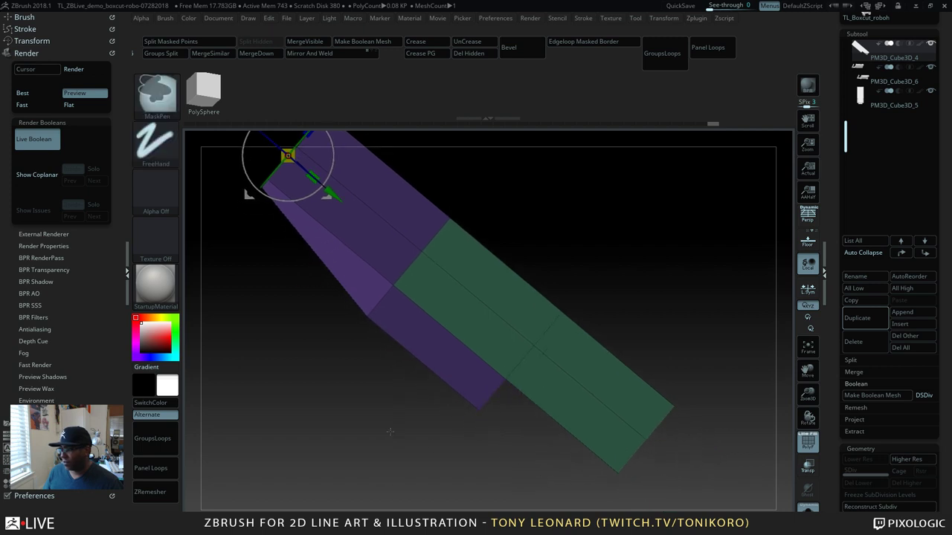
ctrl+drag(377, 429, 404, 456)
ctrl+drag(503, 444, 465, 396)
ctrl+click(471, 442)
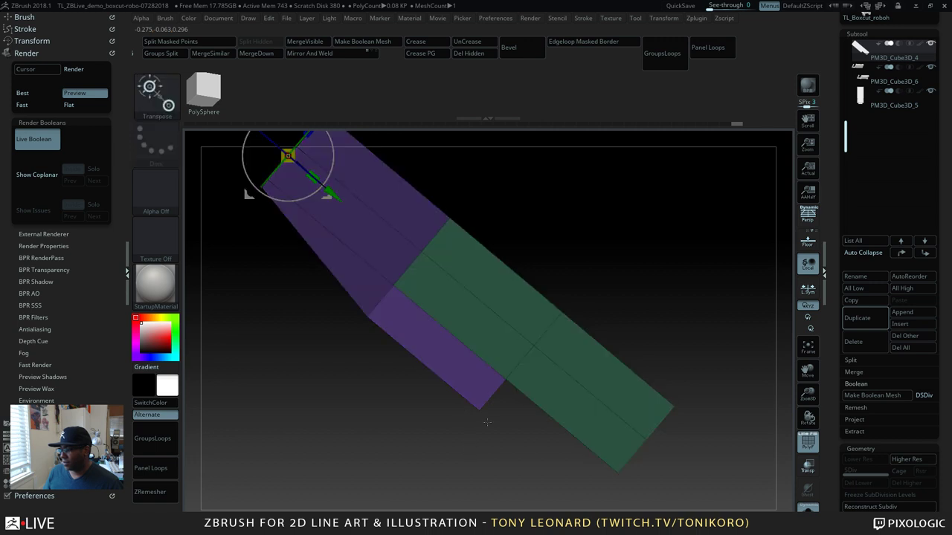
alt+click(481, 409)
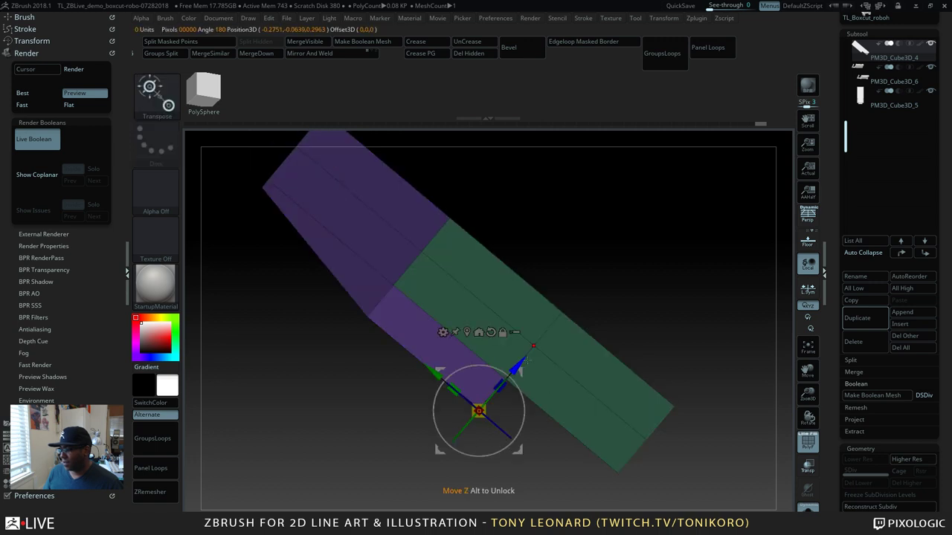
drag(521, 364, 539, 343)
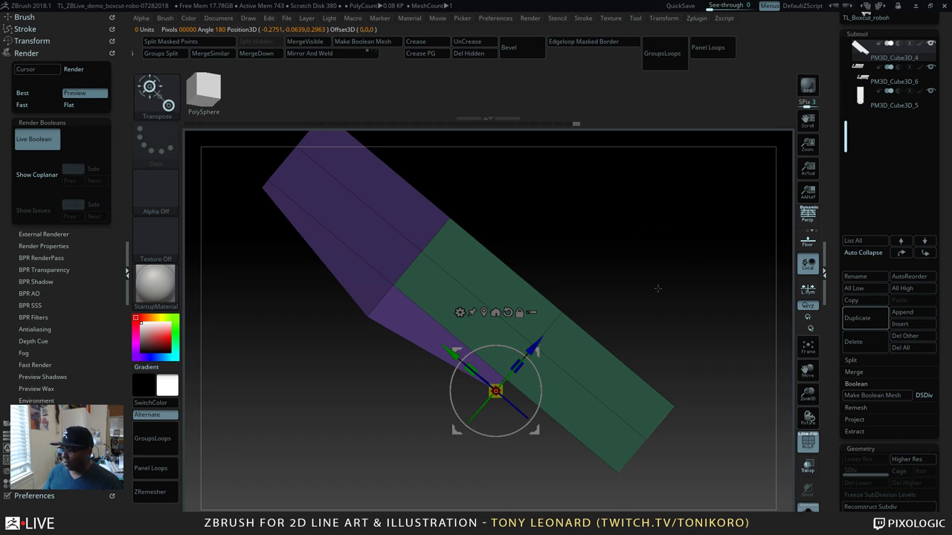
Step: Clear the mask on the long arms and insert a single ZModeler edge loop across them near the outer tip
ctrl+drag(658, 289, 658, 244)
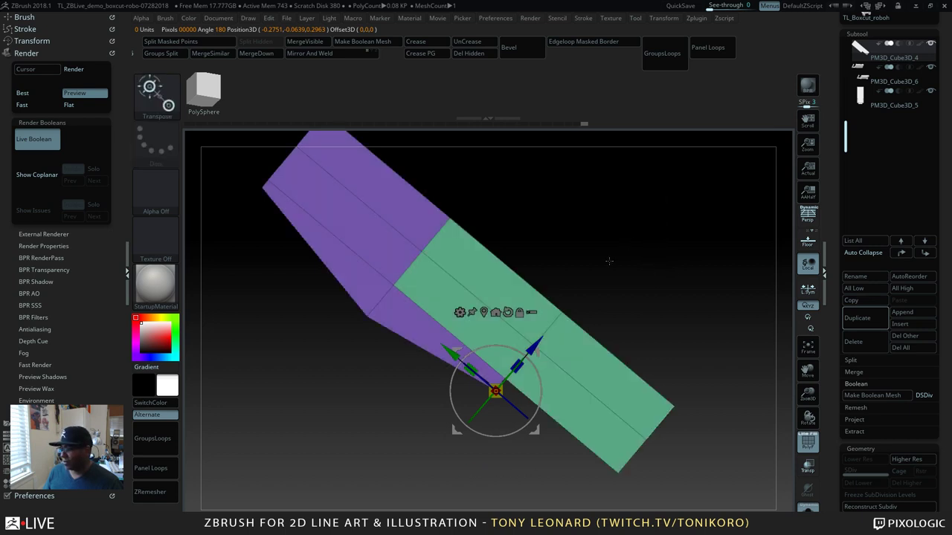
drag(685, 281, 730, 277)
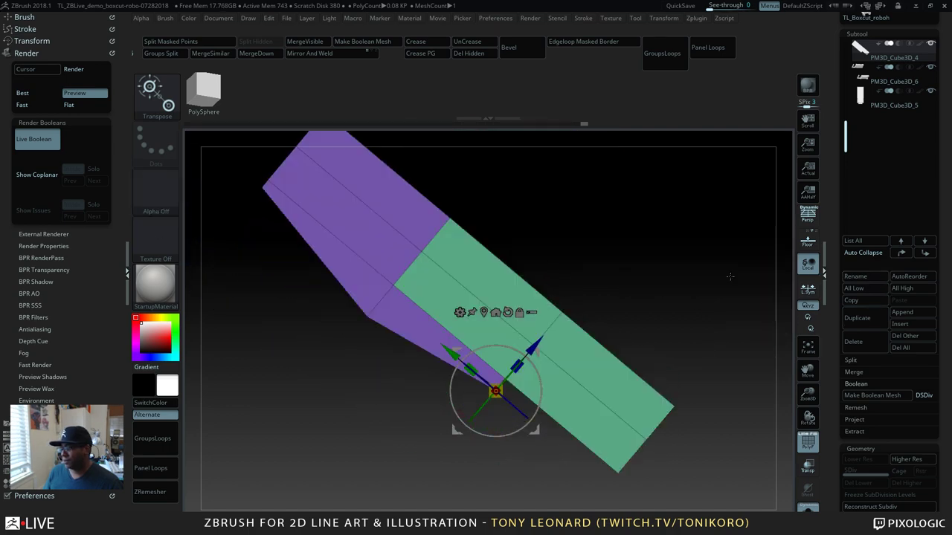
alt+drag(627, 223, 696, 366)
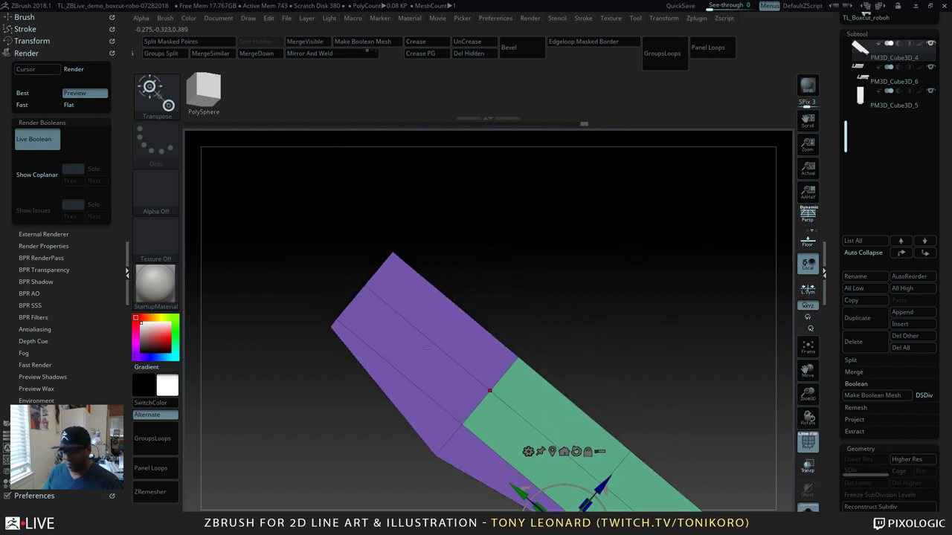
key(q)
key(space)
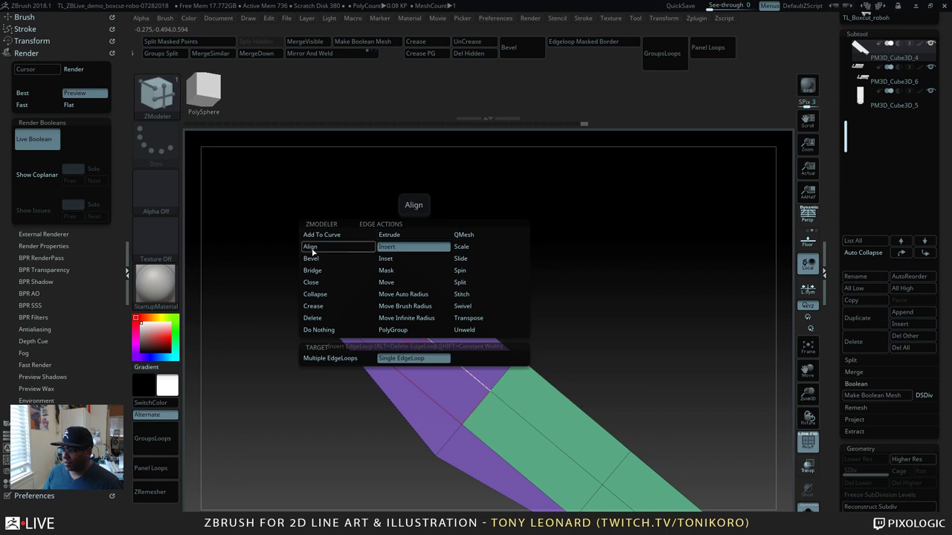
click(397, 249)
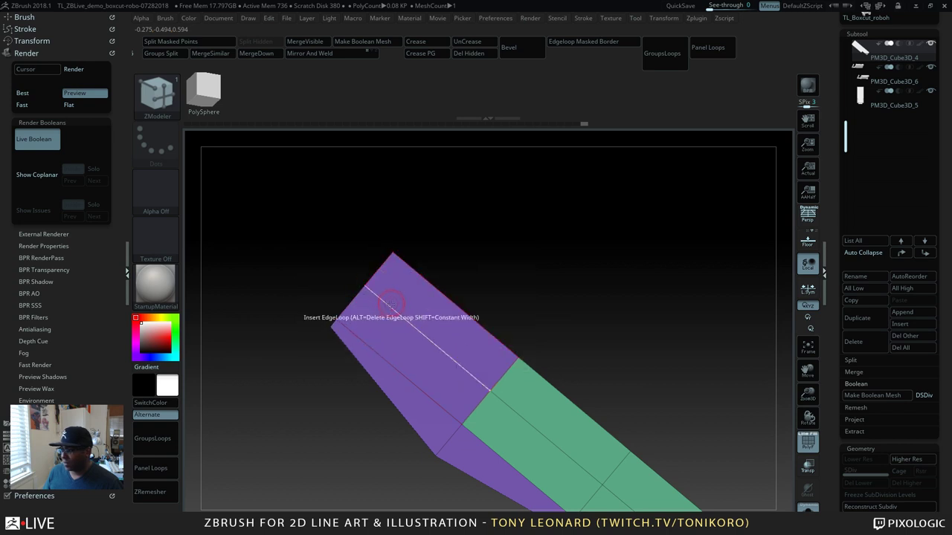
click(389, 303)
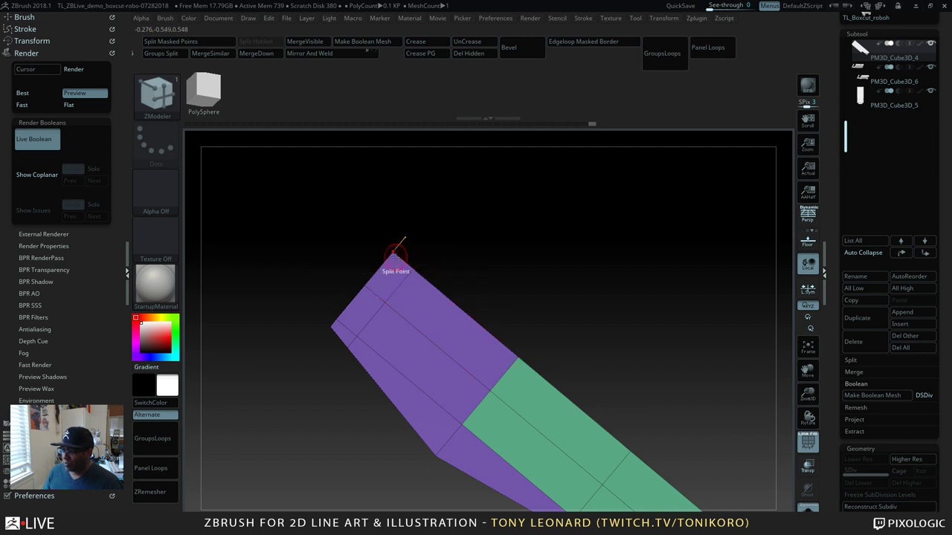
Step: Mask all but the upper corner polygon at the arm's tip and move it inward along Z with the gizmo to chamfer the corner
key(ctrl)
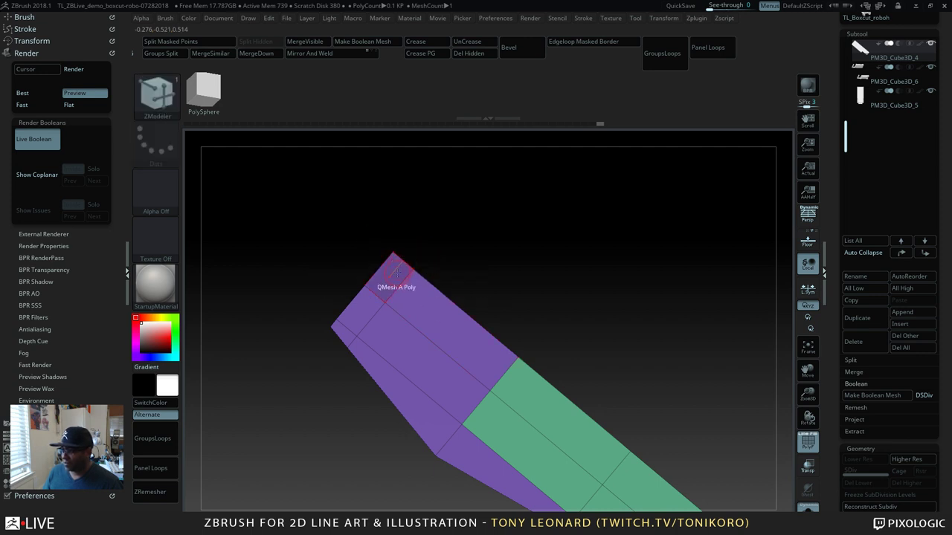
ctrl+click(402, 249)
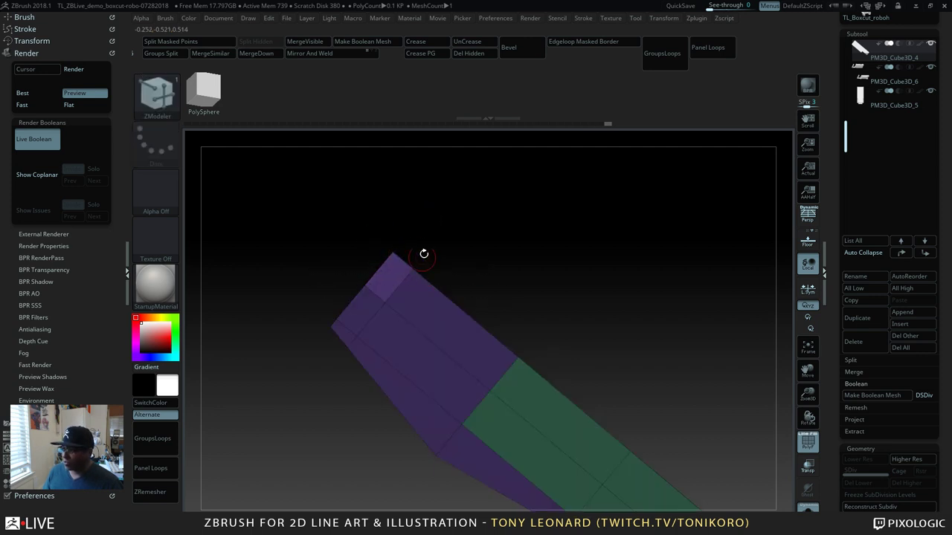
key(w)
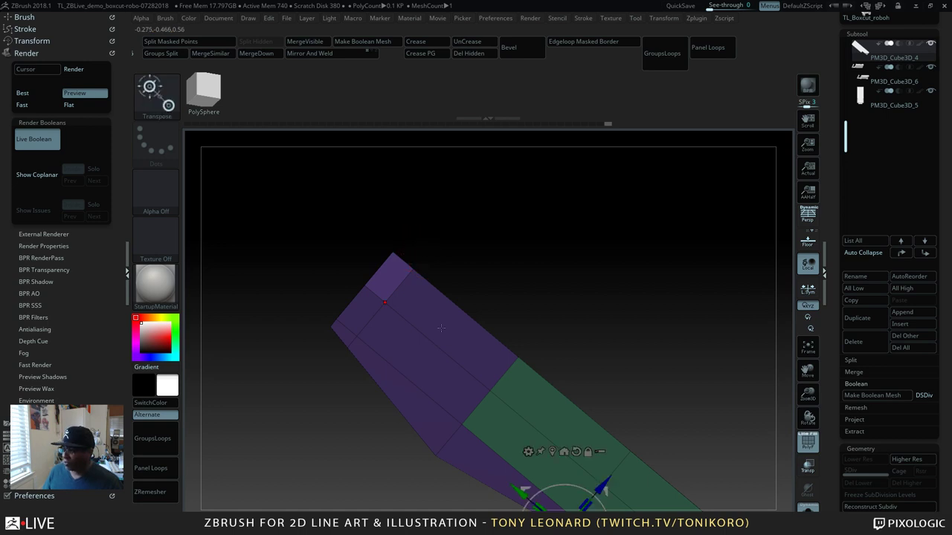
click(388, 254)
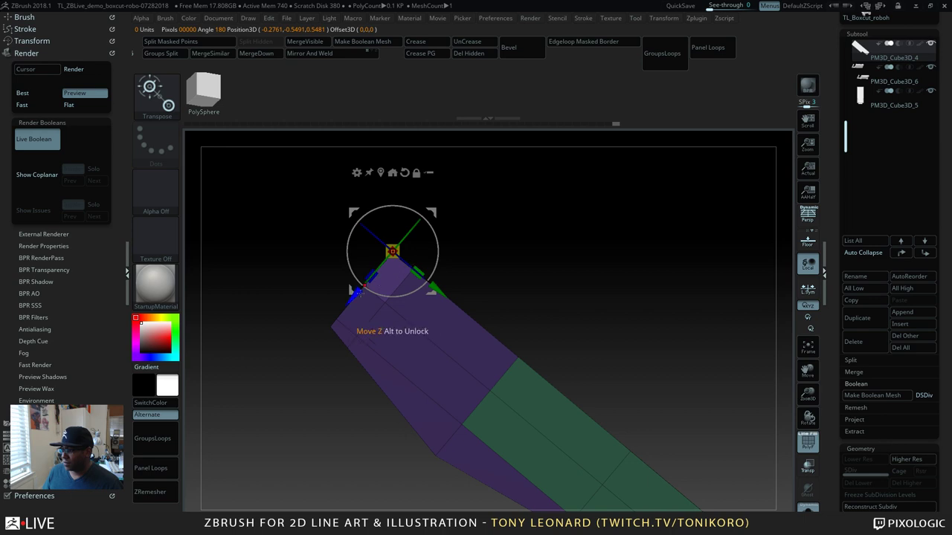
drag(355, 294, 340, 311)
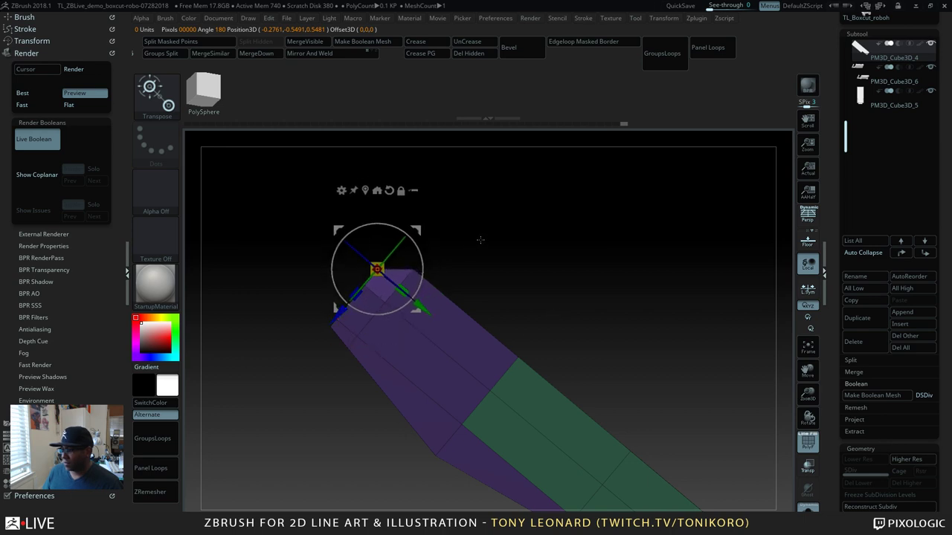
Step: Remask to free the strip along the arm's upper edge and shift it inward along Z by about 0.02 to narrow the arm
ctrl+drag(481, 240, 494, 261)
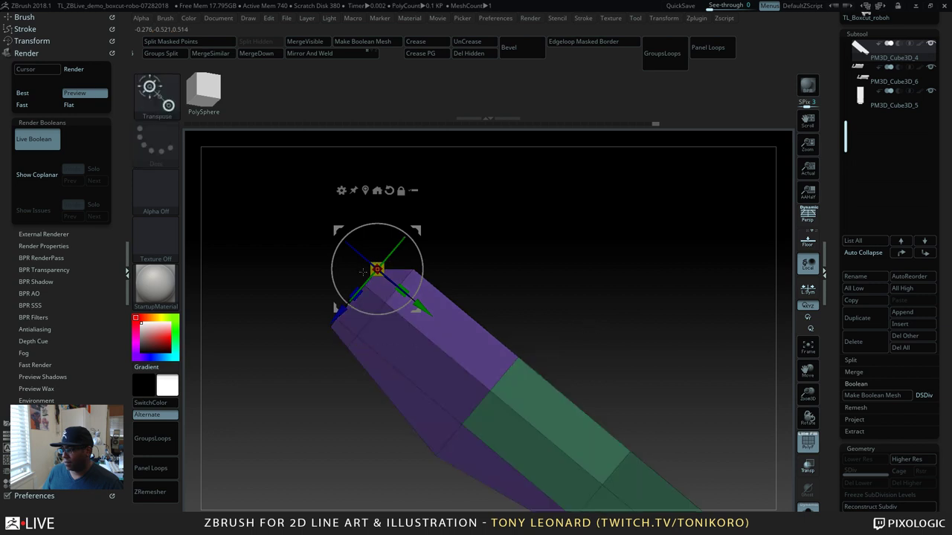
drag(339, 312, 332, 322)
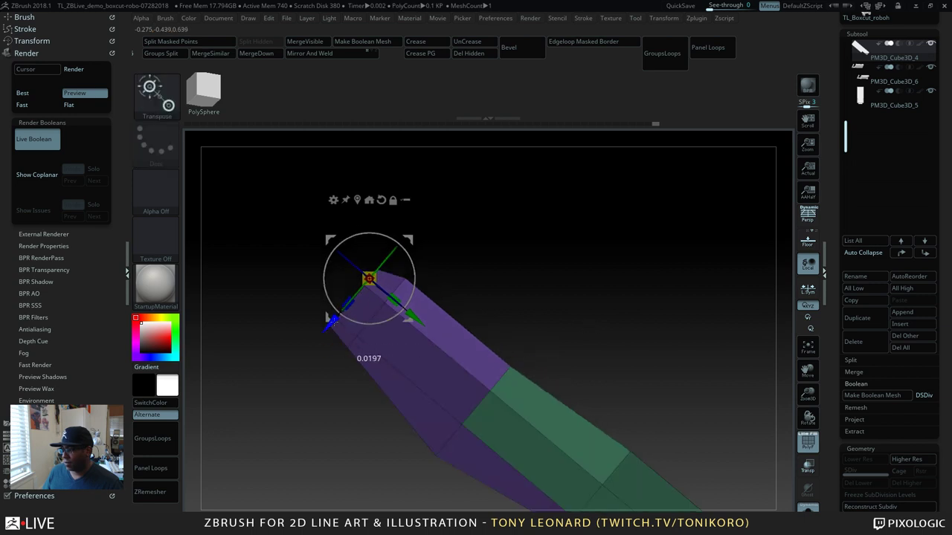
key(q)
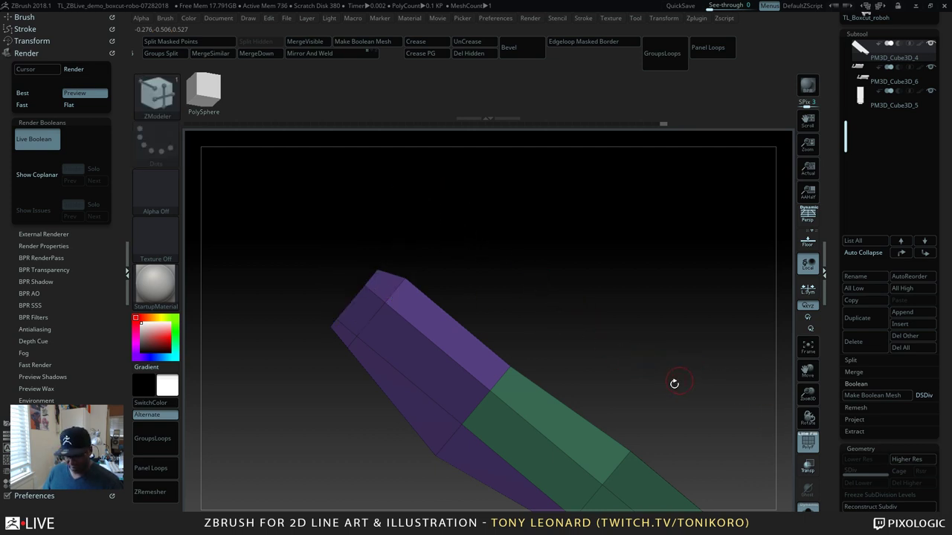
Step: Mask the long arms in an end-on view and move their free outer sides outward along X to thicken them toward the tips
alt+drag(673, 402, 580, 357)
alt+drag(601, 398, 603, 344)
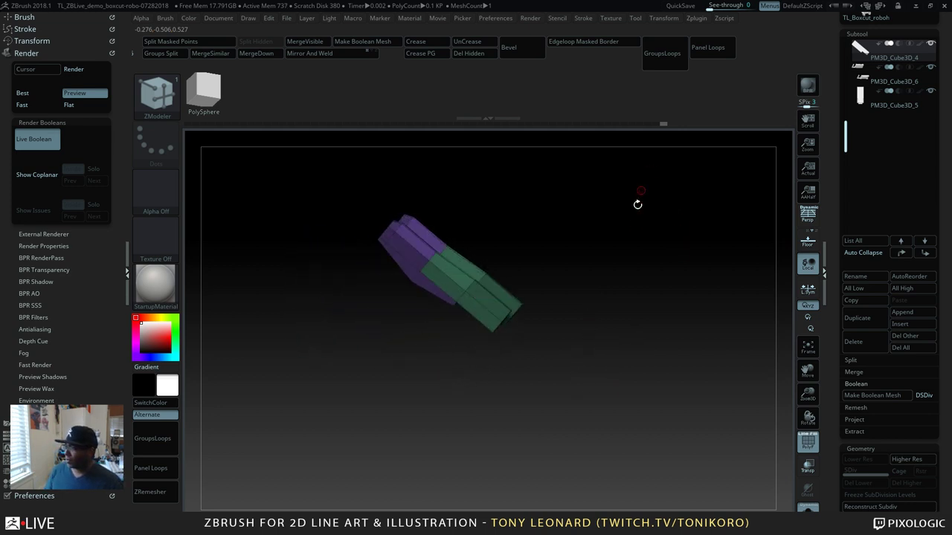
drag(665, 376, 633, 397)
key(alt)
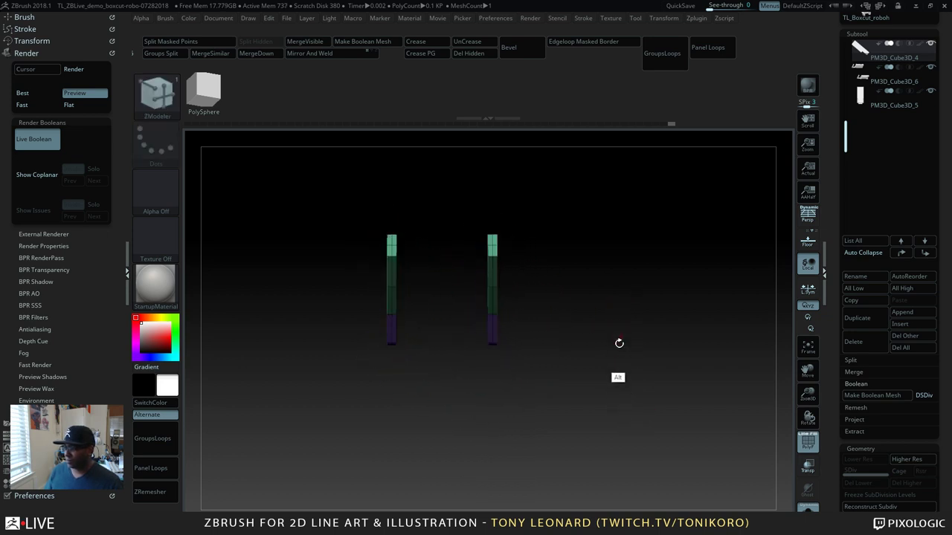
mouse_move(619, 343)
mouse_down()
mouse_move(615, 414)
mouse_move(615, 343)
mouse_up()
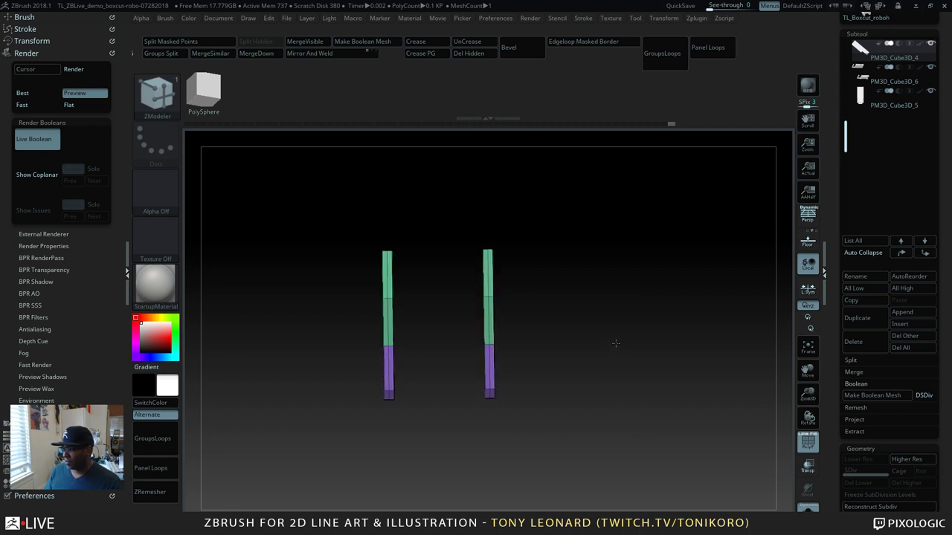
ctrl+drag(512, 280, 494, 435)
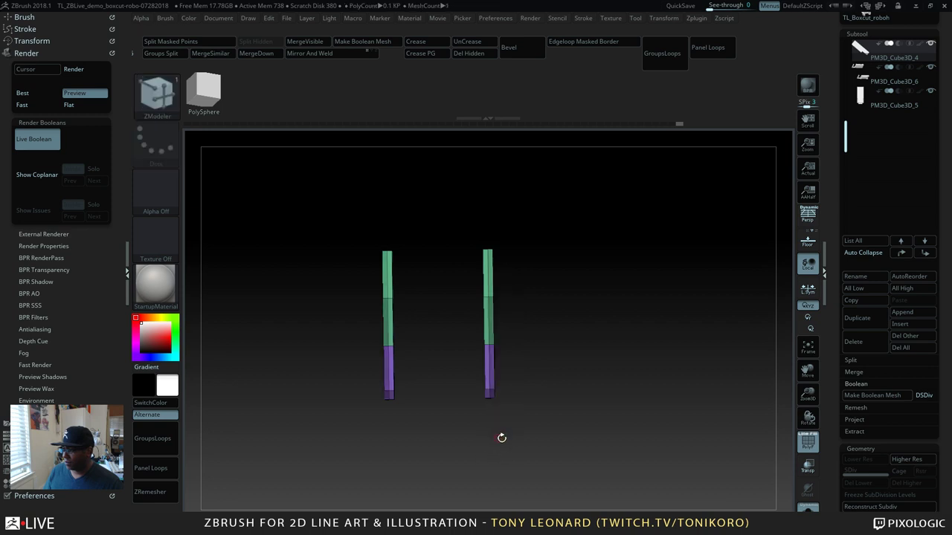
key(w)
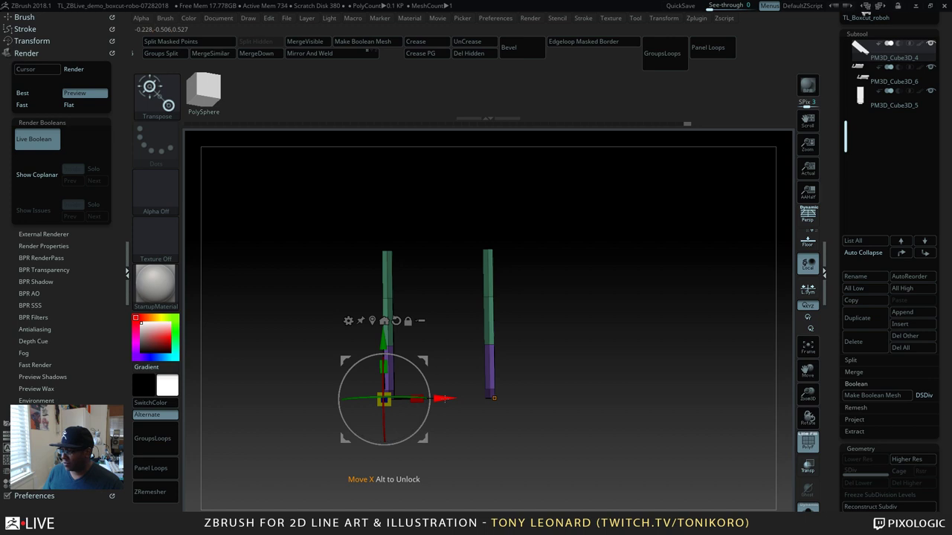
mouse_move(444, 398)
mouse_down()
mouse_move(468, 397)
mouse_move(440, 403)
mouse_up()
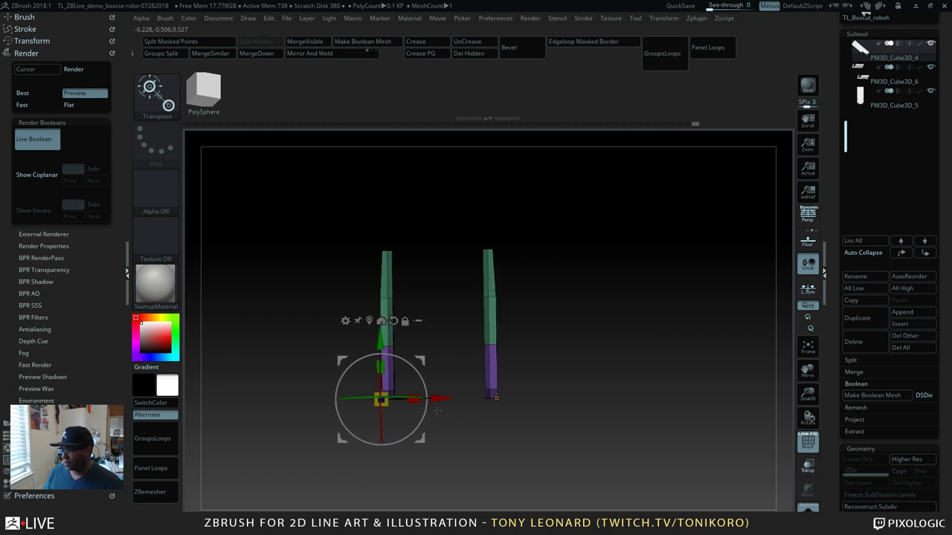
Step: Clear the mask and turn off Solo mode to display the arms together with the body
ctrl+drag(597, 299, 614, 382)
mouse_move(633, 418)
mouse_down()
mouse_move(643, 387)
mouse_move(613, 424)
mouse_move(590, 290)
mouse_up()
key(q)
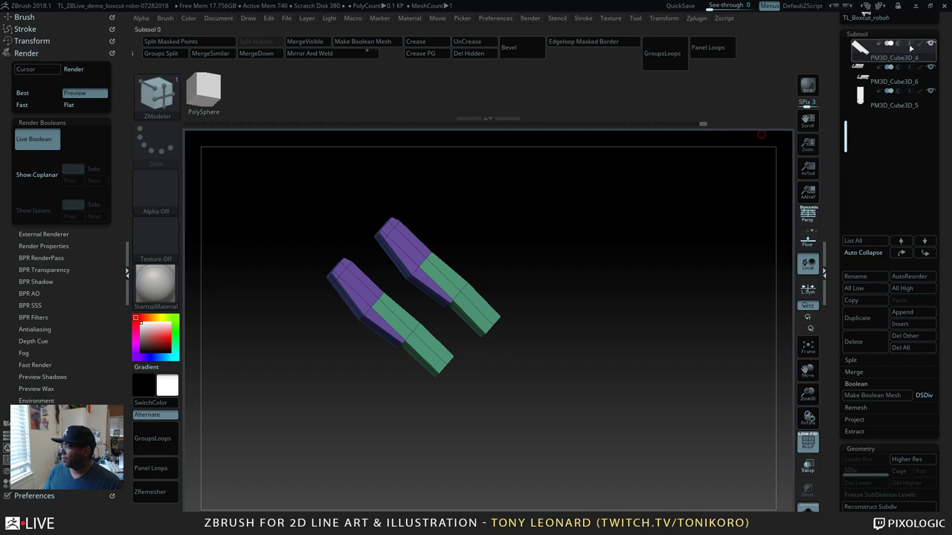
mouse_move(912, 47)
click(808, 507)
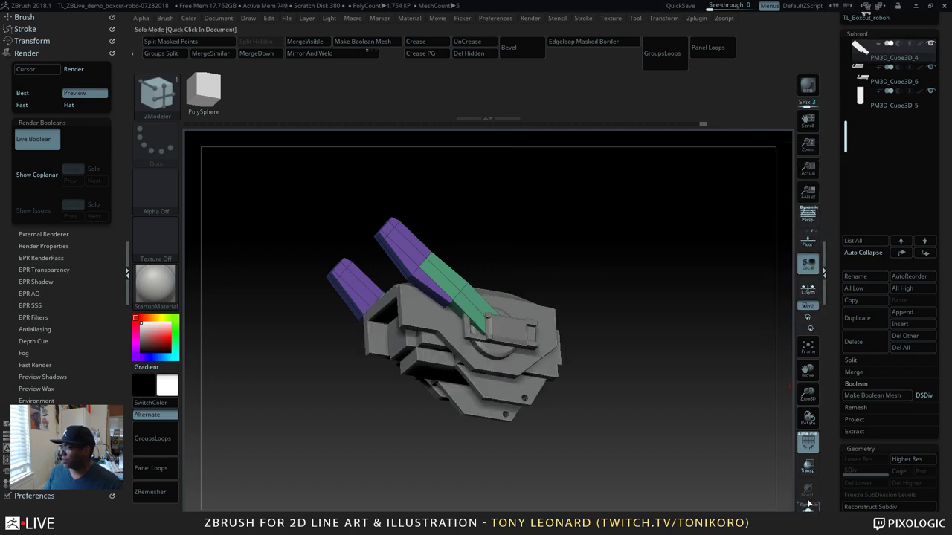
drag(677, 284, 760, 456)
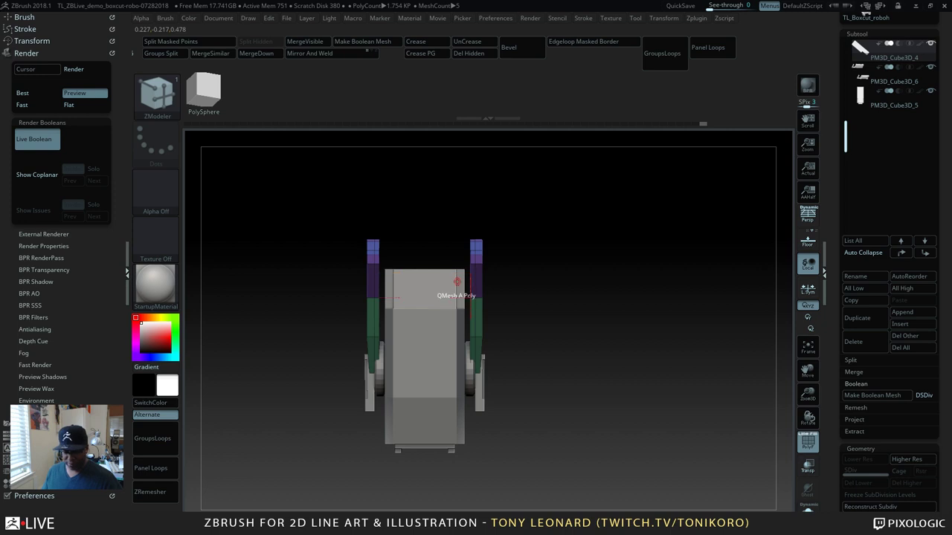
Step: Draw a transpose line along one arm from its lower end to its tip and rotate the arms slightly outward, away from the body
key(w)
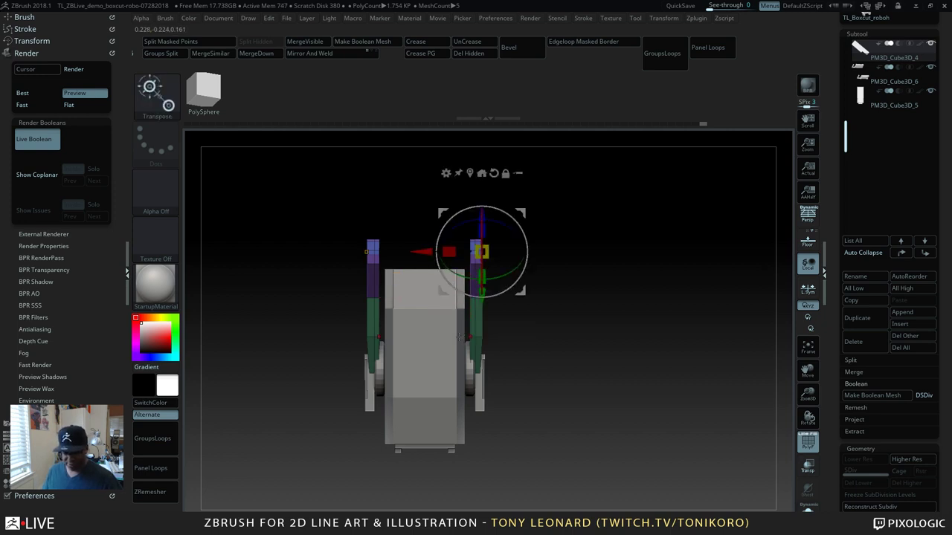
key(y)
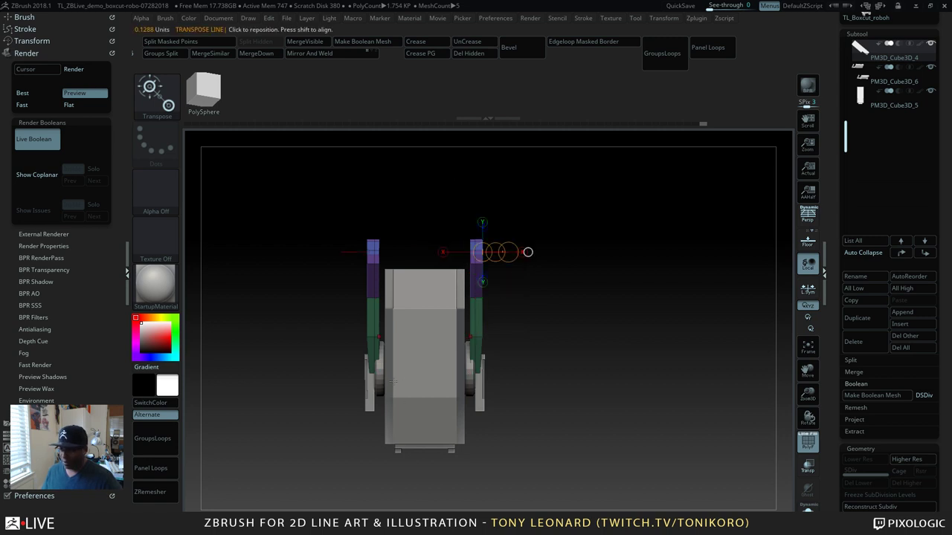
shift+drag(475, 372, 475, 219)
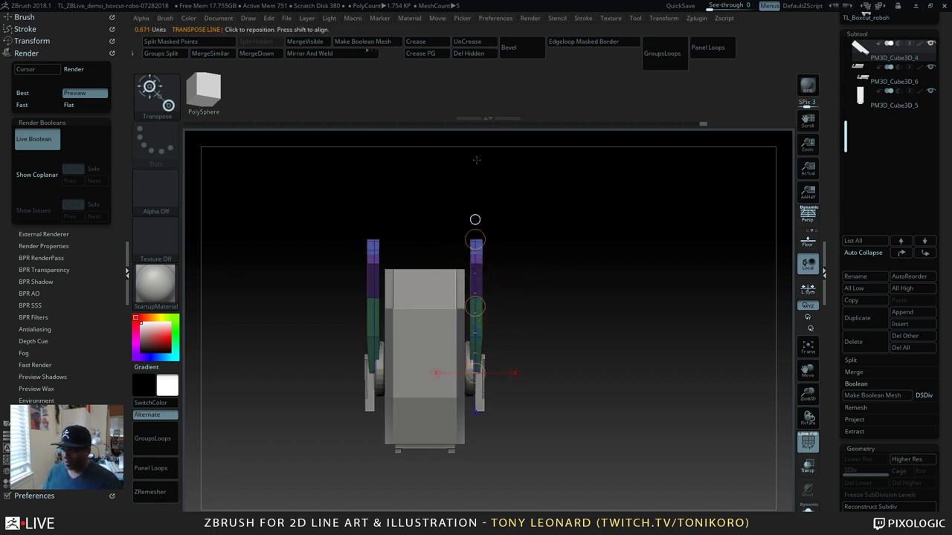
key(r)
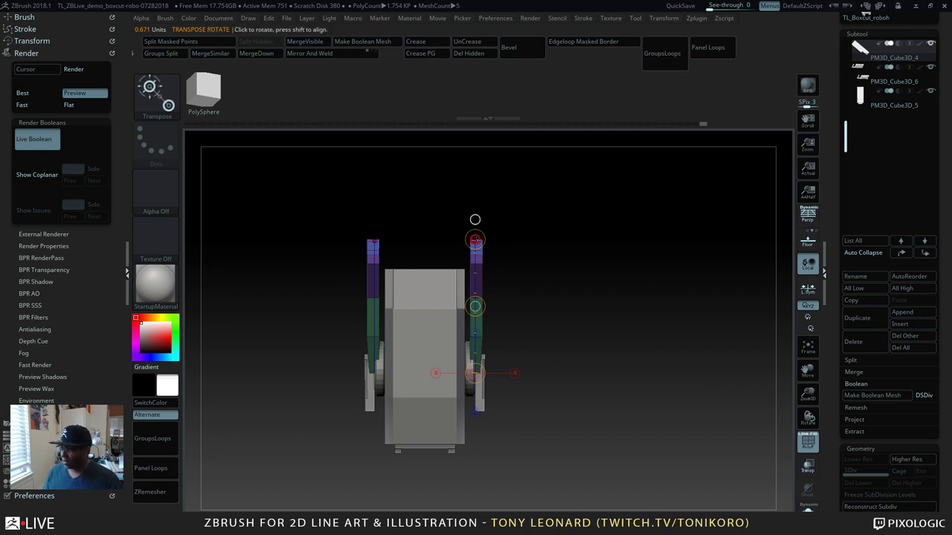
mouse_move(475, 239)
mouse_down()
mouse_move(495, 245)
mouse_move(483, 239)
mouse_up()
drag(599, 293, 604, 379)
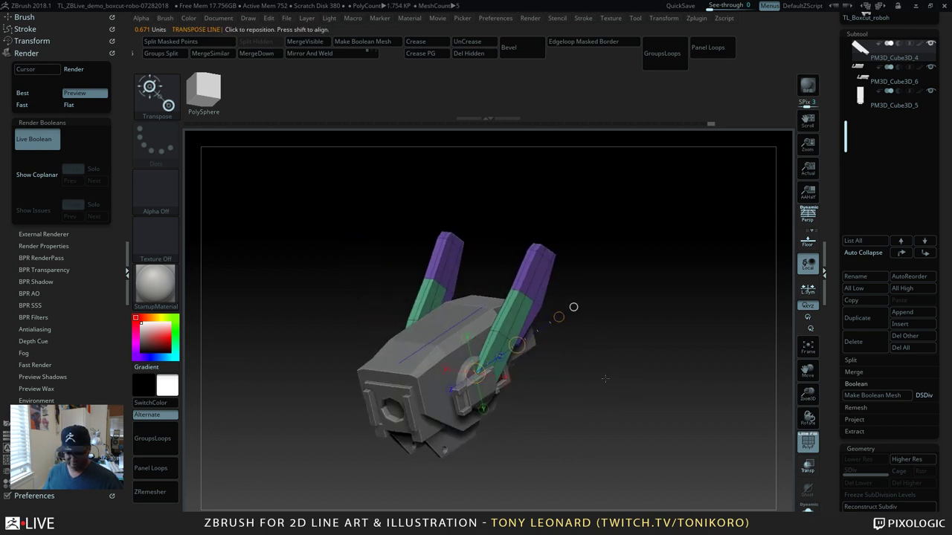
key(q)
Step: Examine the splayed arms against the body from the side, front, rear and top
drag(610, 280, 561, 381)
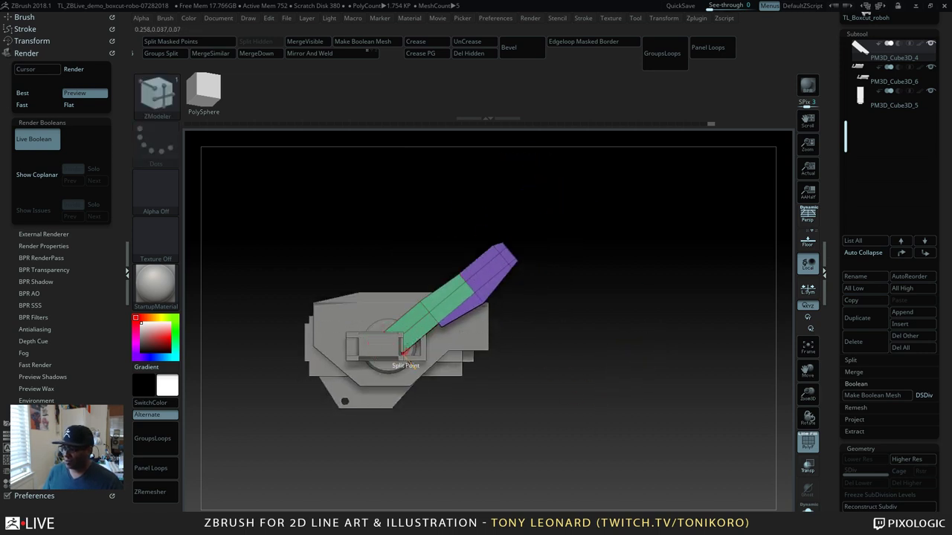
drag(558, 414, 573, 458)
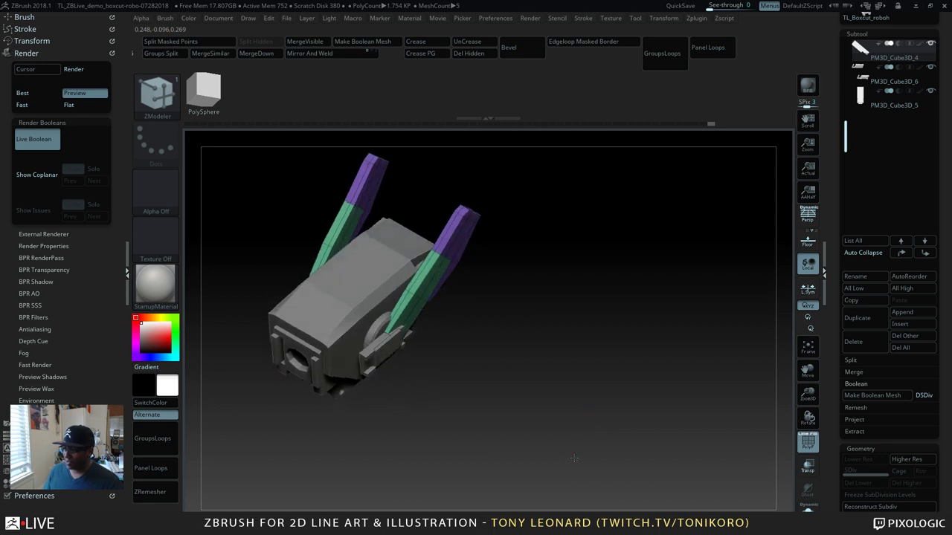
drag(527, 362, 537, 405)
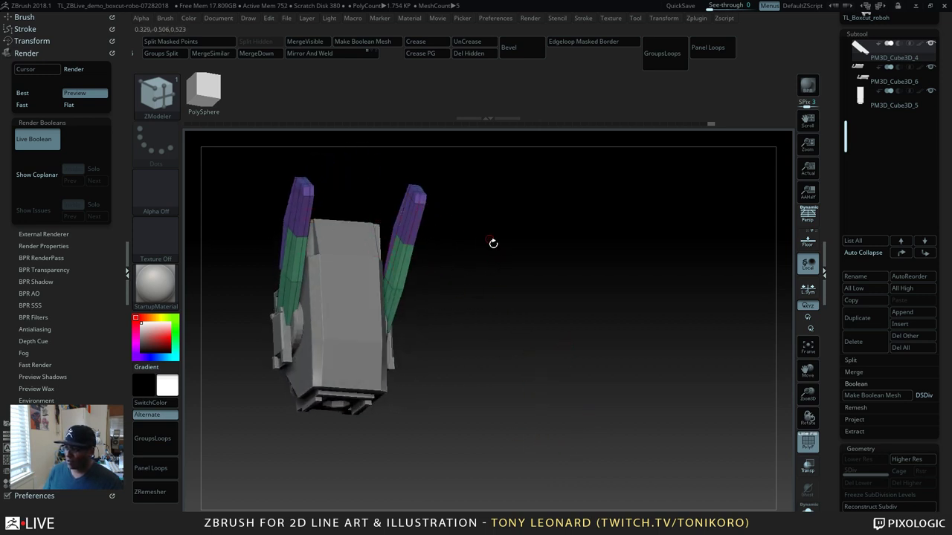
mouse_move(515, 289)
mouse_down()
mouse_move(518, 323)
mouse_move(507, 282)
mouse_up()
drag(548, 325, 483, 320)
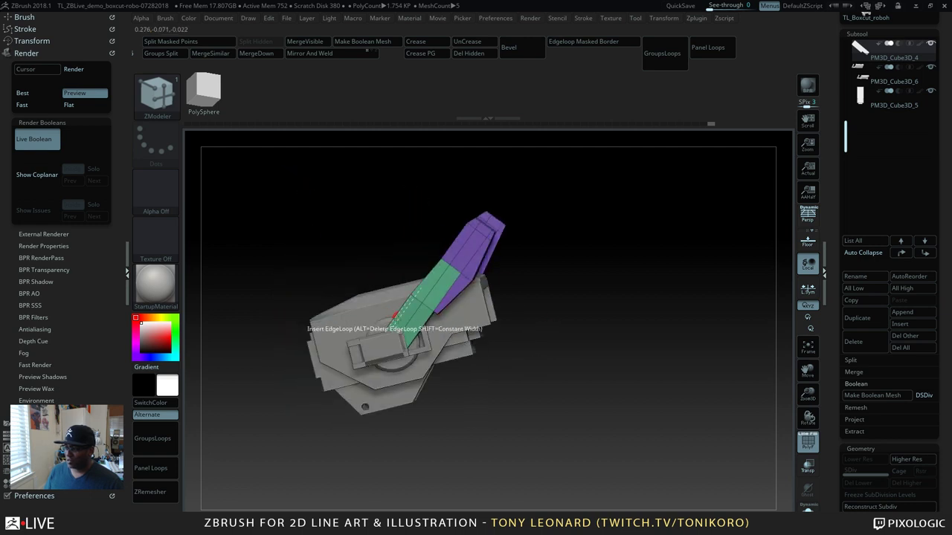
drag(515, 413, 654, 394)
drag(488, 383, 413, 408)
drag(348, 287, 531, 405)
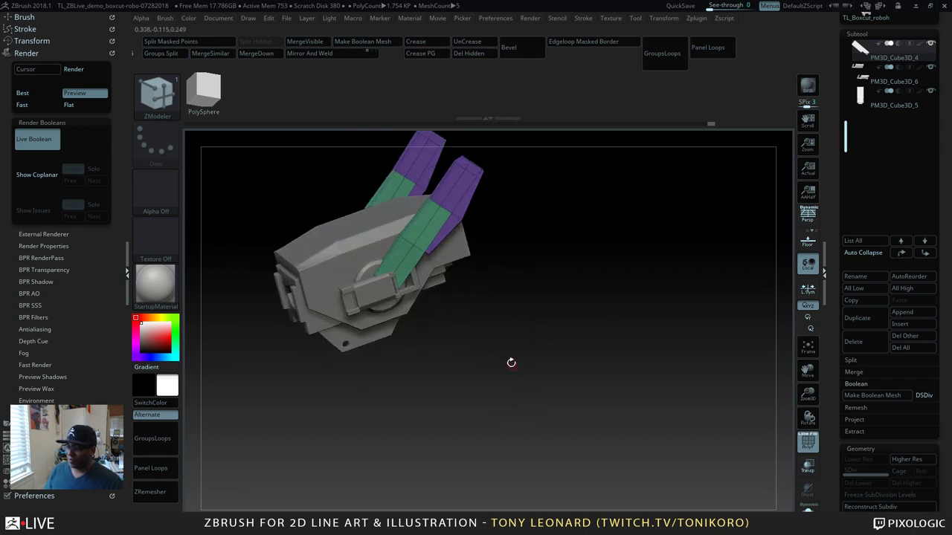
drag(511, 363, 630, 429)
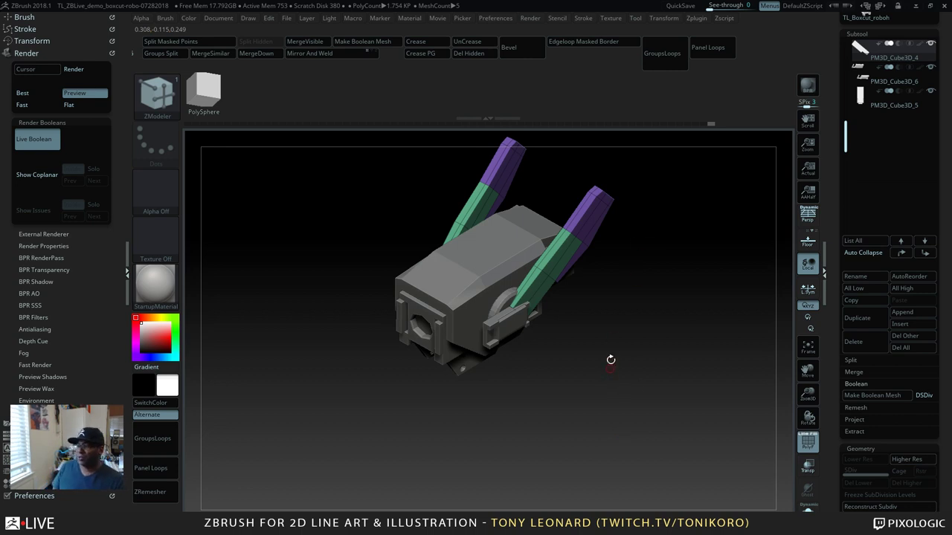
drag(683, 380, 634, 387)
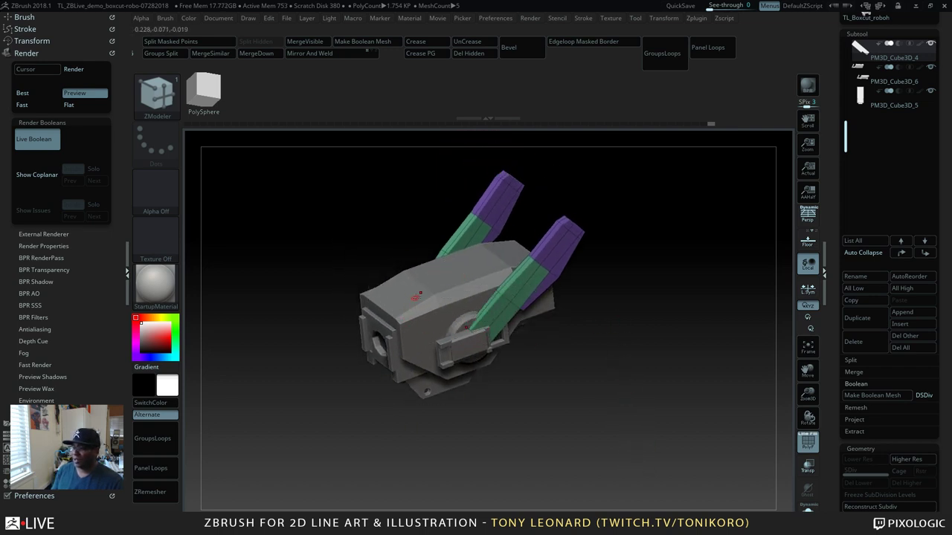
Step: Make the main body shell the active subtool and insert a horizontal edge loop through the top strip of its front rim
drag(403, 264, 478, 359)
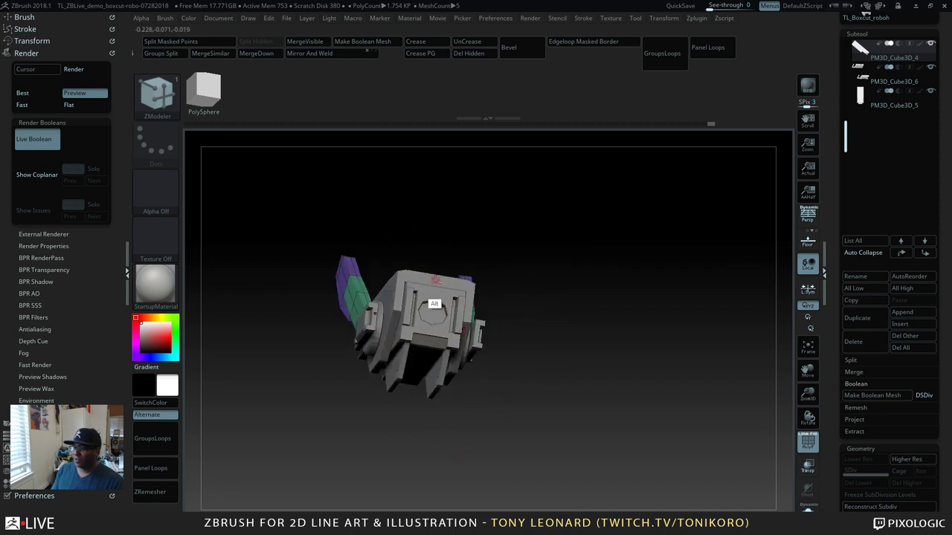
alt+click(468, 360)
drag(596, 369, 571, 376)
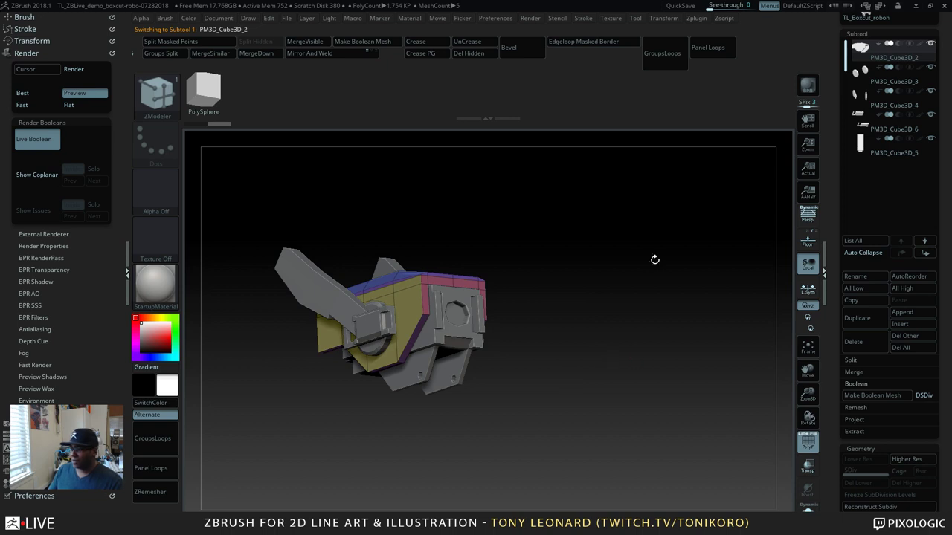
alt+drag(638, 268, 629, 390)
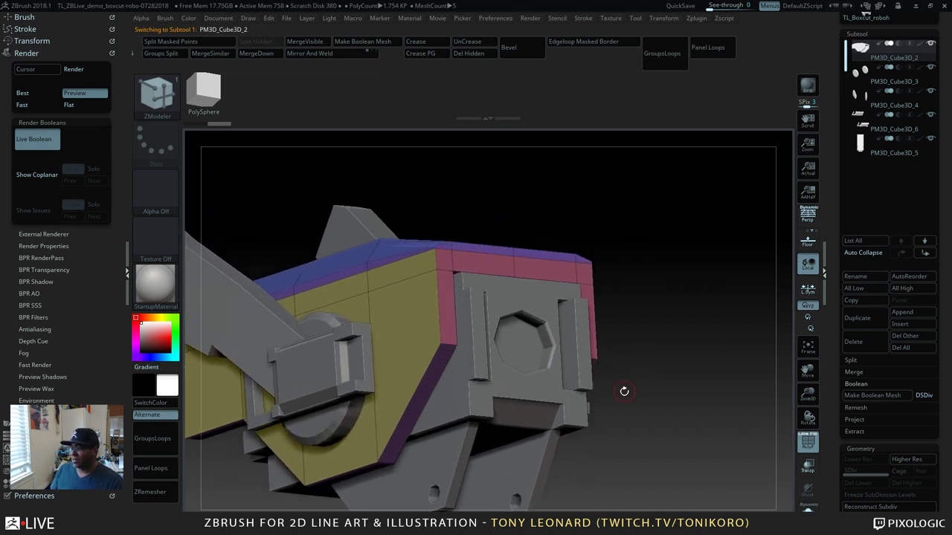
click(513, 262)
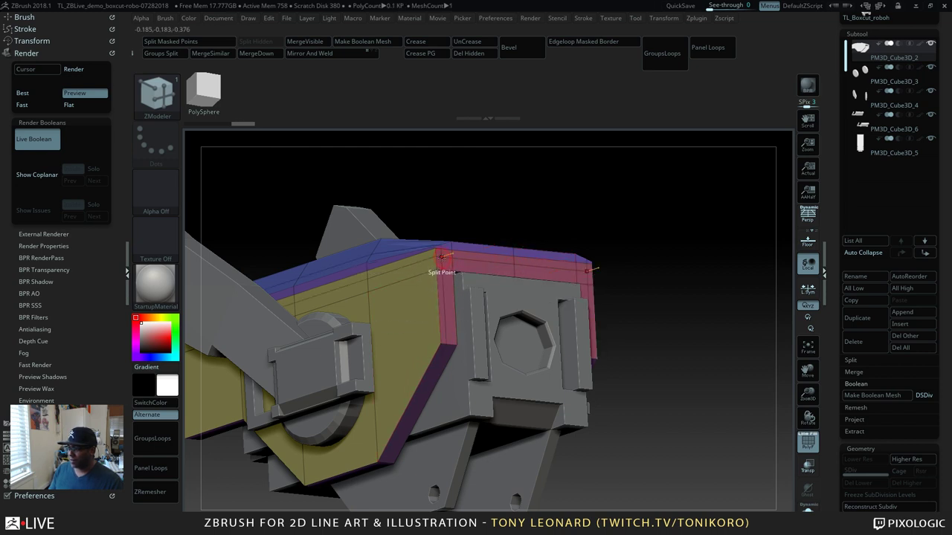
Step: Mark the face strips along the sides and top of the front rim and extrude them forward with QMesh into a protruding hood
drag(722, 251, 642, 195)
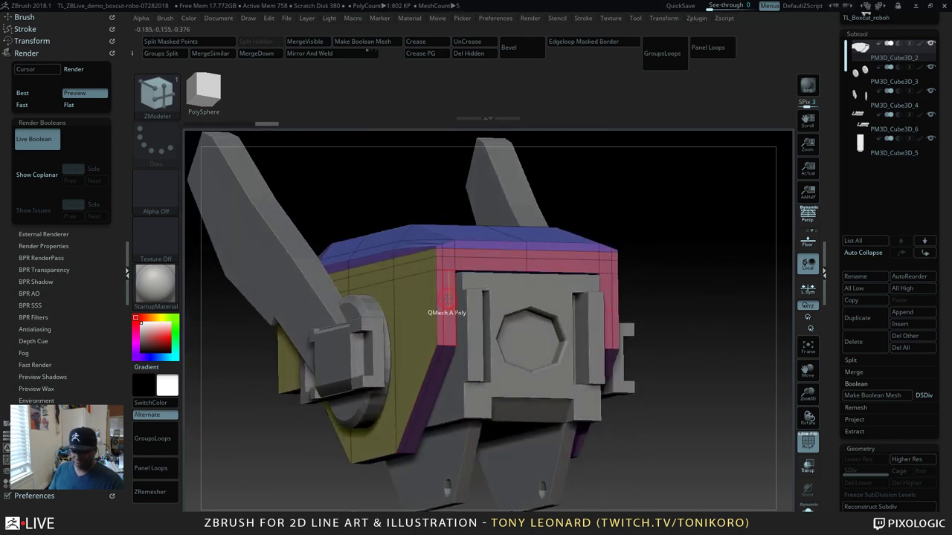
drag(447, 305, 447, 268)
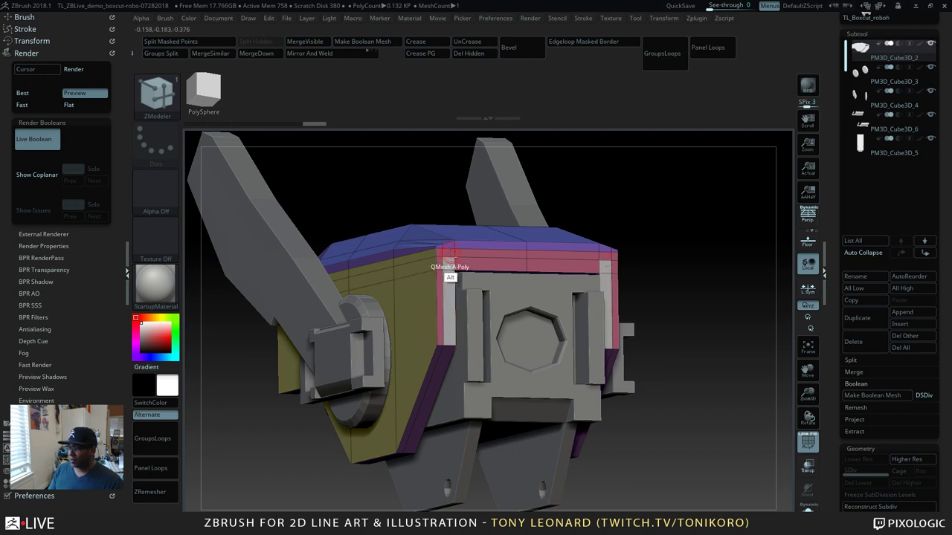
alt+click(467, 253)
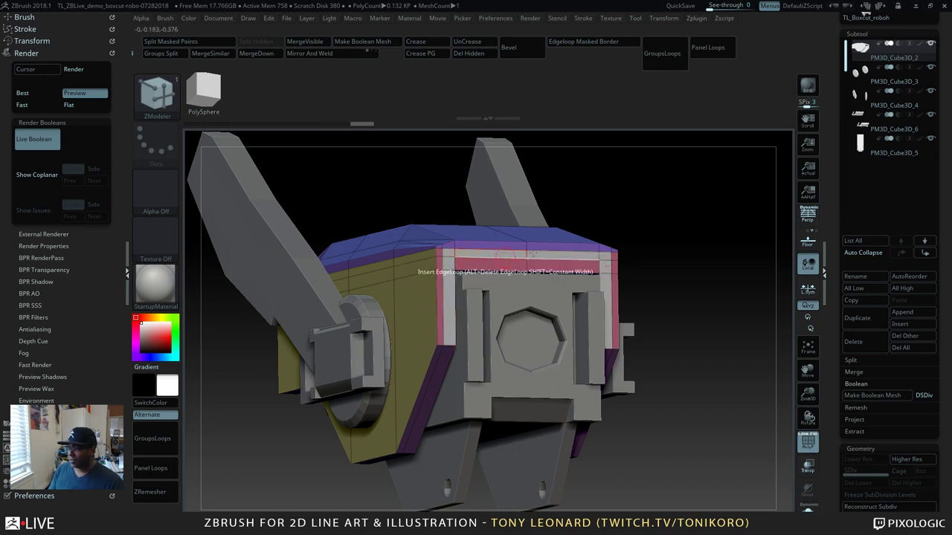
drag(707, 374, 718, 306)
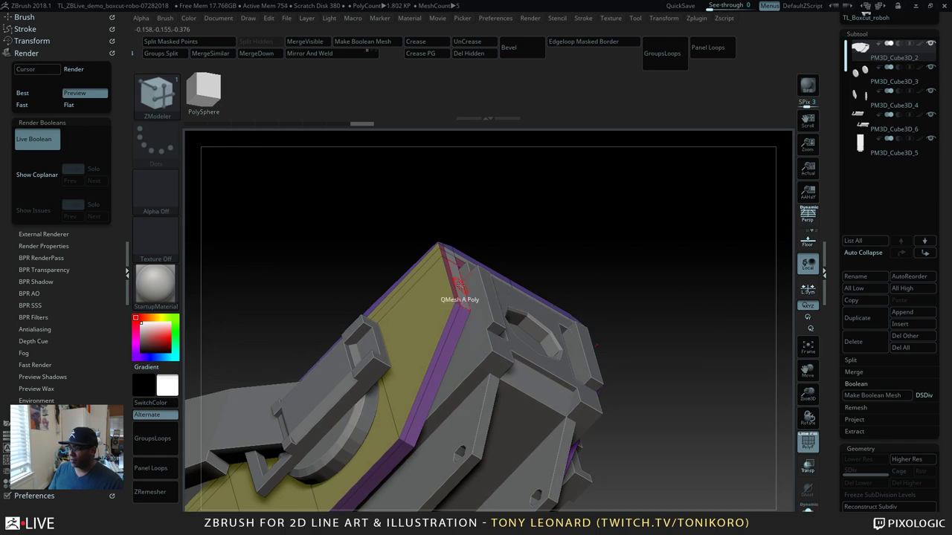
drag(459, 290, 653, 331)
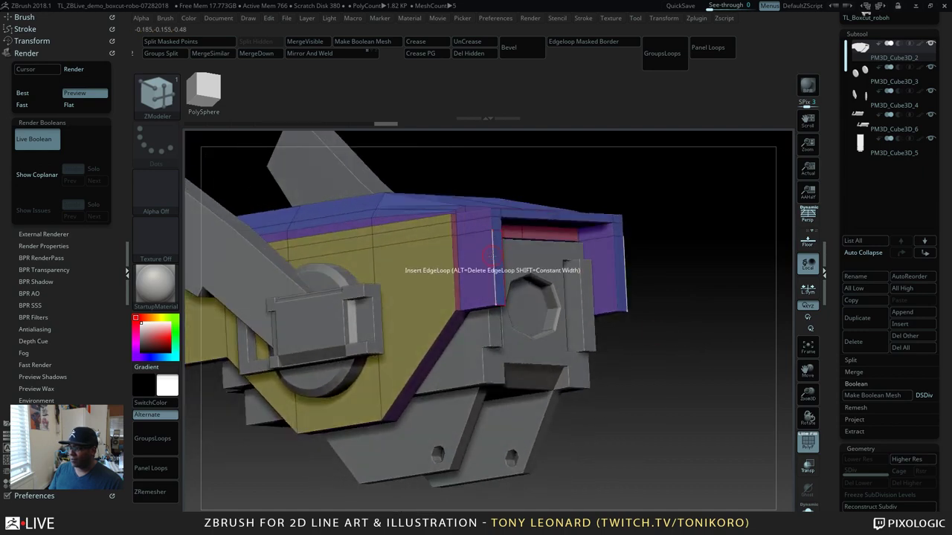
Step: Set the ZModeler edge action to Bevel with a complete edge loop and bevel the loop at the base of the front hood
key(space)
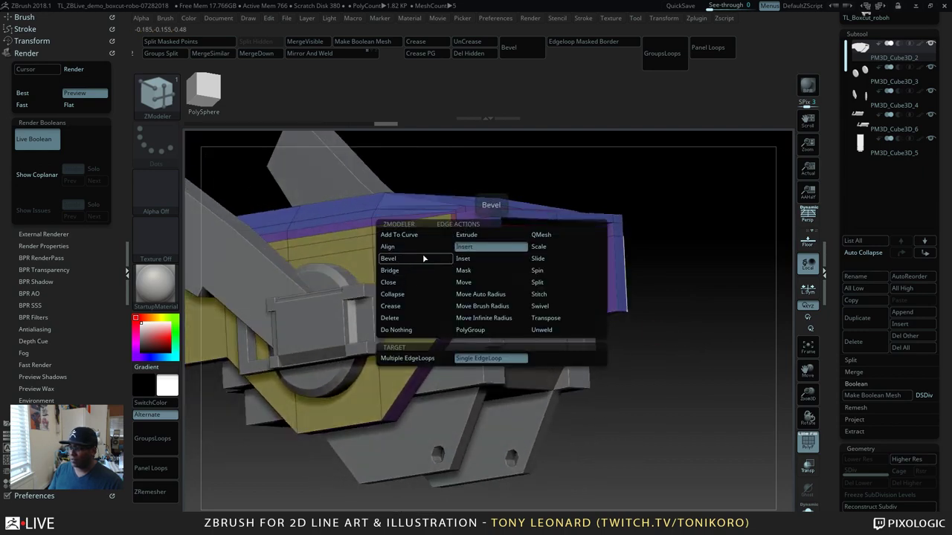
click(423, 260)
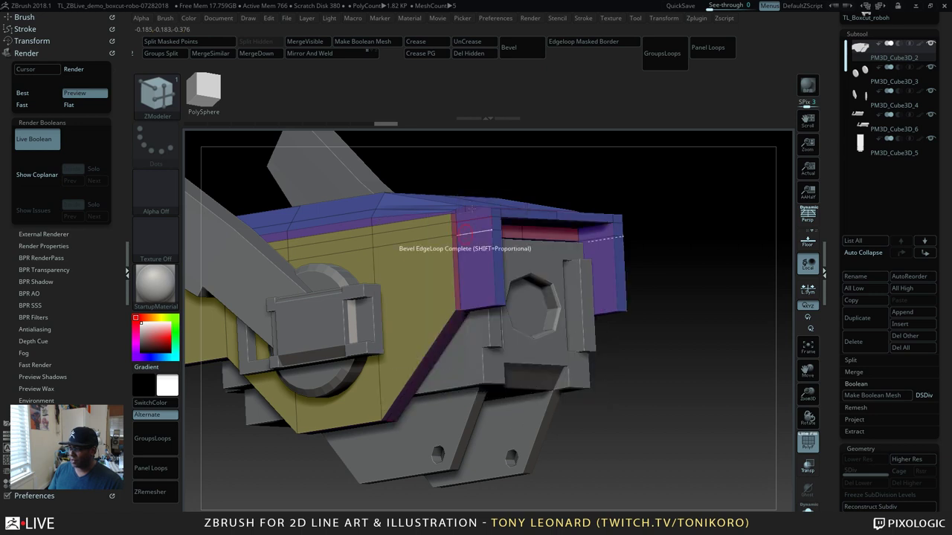
drag(492, 247, 492, 270)
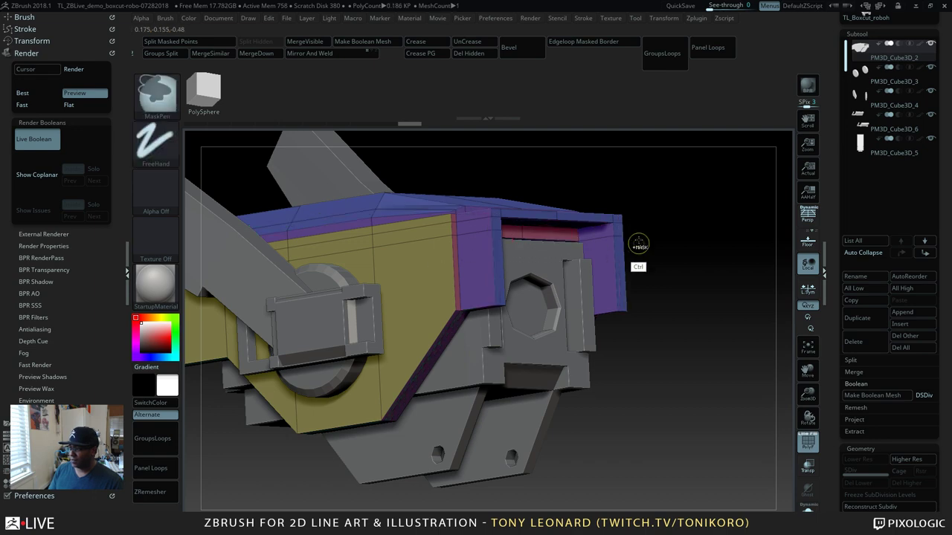
drag(637, 238, 564, 238)
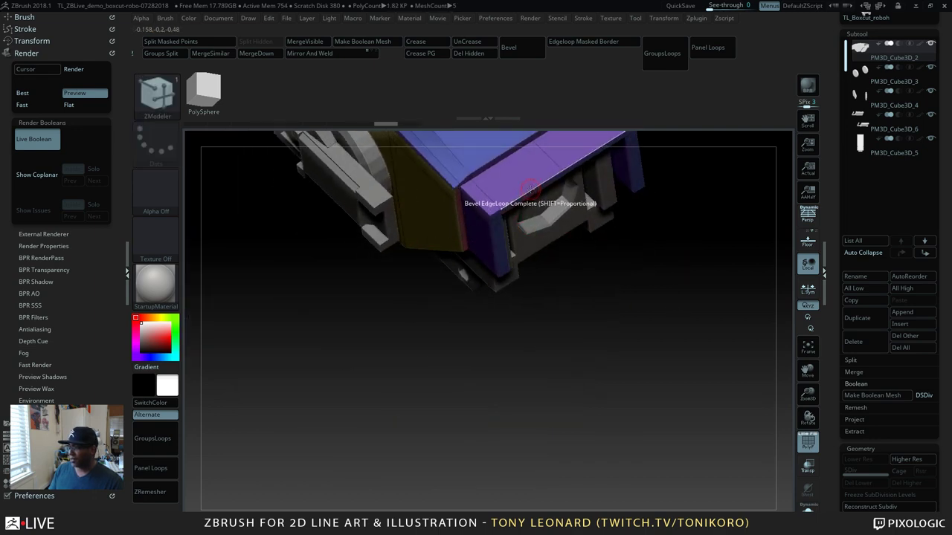
drag(530, 190, 537, 179)
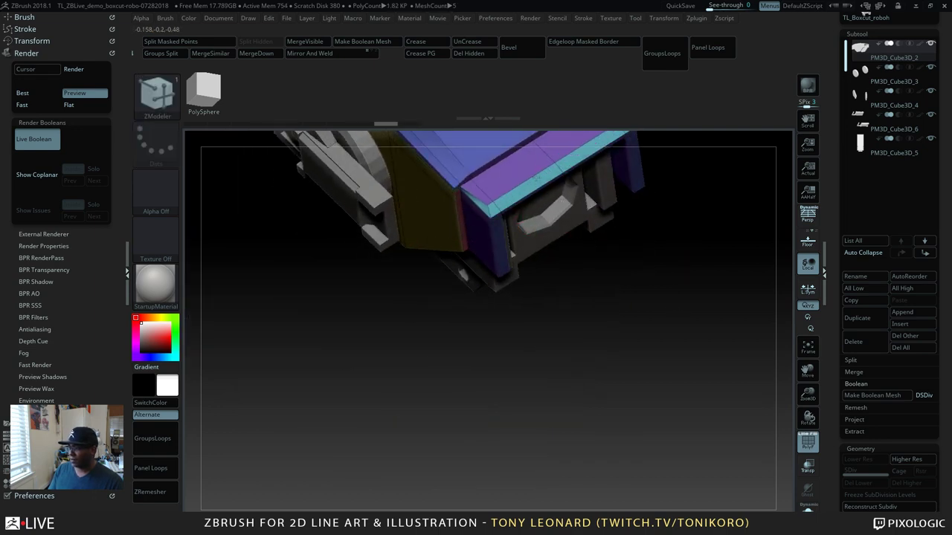
key(ctrl+z)
drag(655, 342, 664, 243)
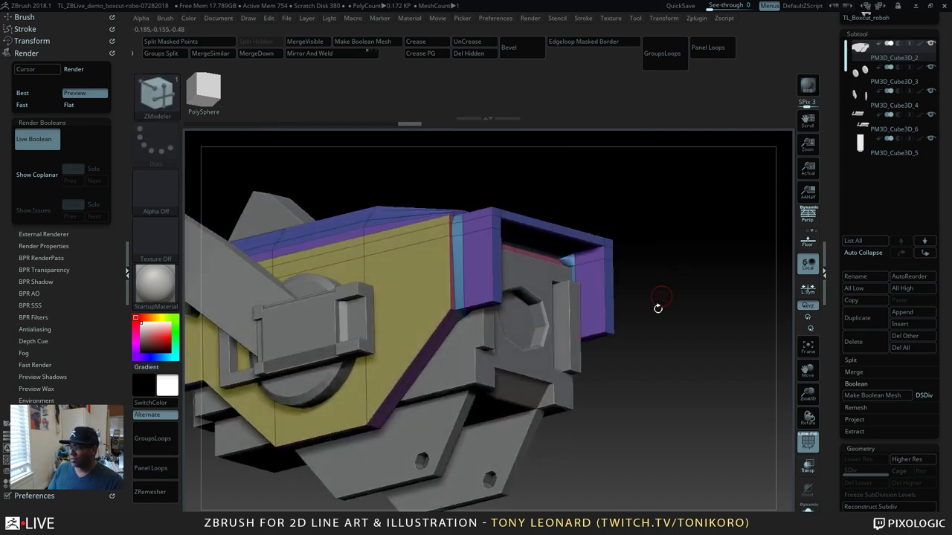
drag(658, 307, 666, 431)
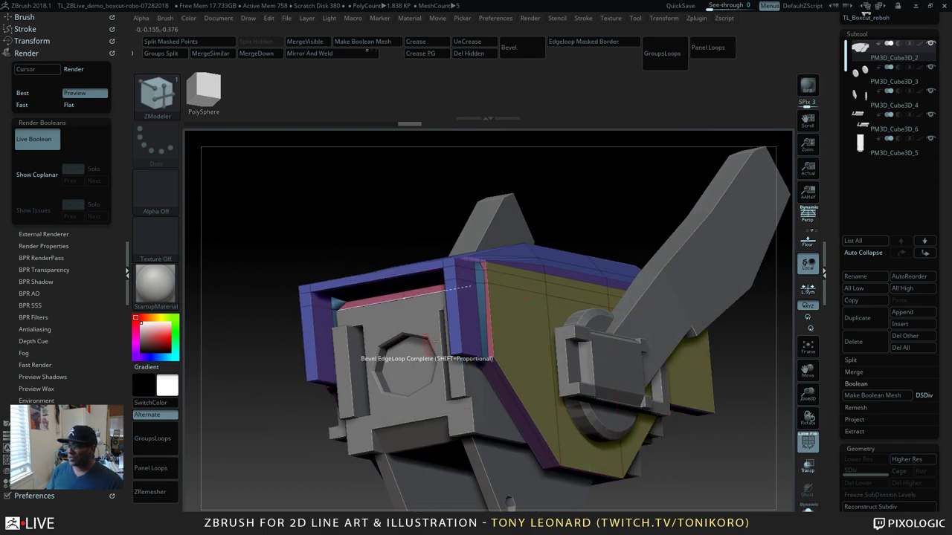
Step: Turn on the dynamic subdivision preview for the body shell and examine its smoothed form from the front, above and both sides
key(d)
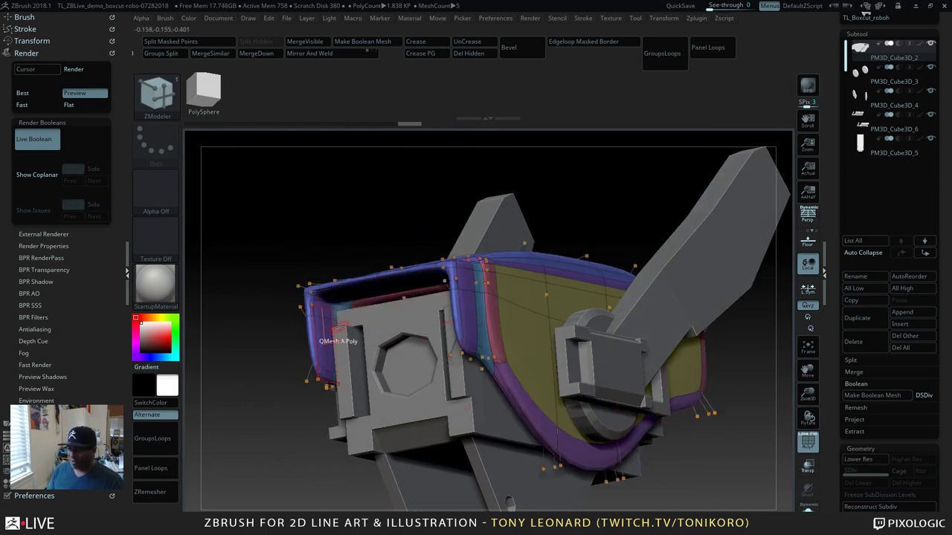
drag(389, 209, 409, 253)
drag(647, 365, 667, 423)
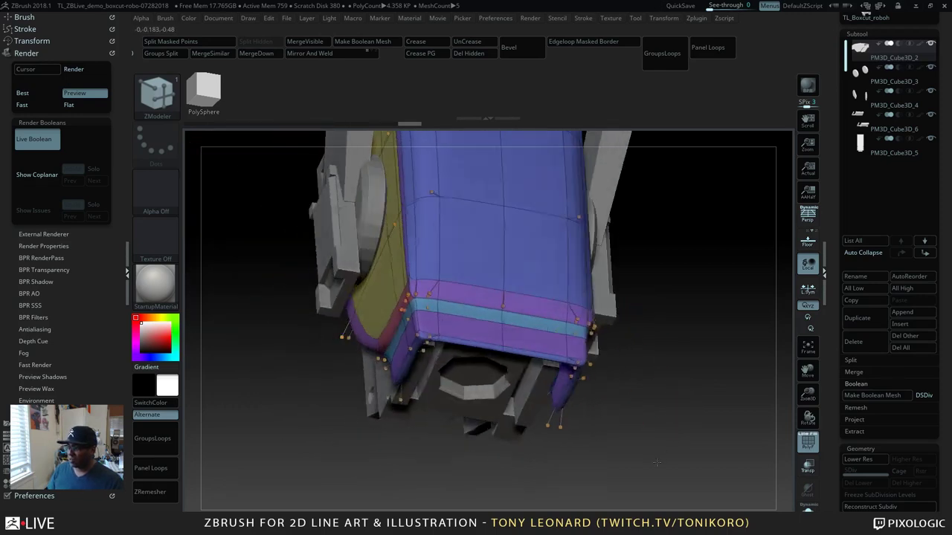
drag(686, 404, 686, 454)
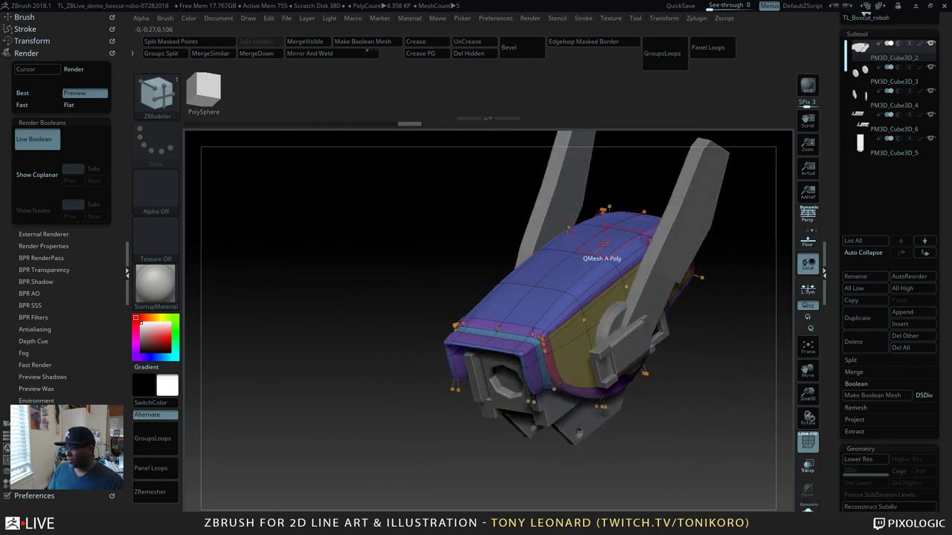
mouse_move(699, 405)
mouse_down()
mouse_move(746, 399)
mouse_move(737, 379)
mouse_move(753, 388)
mouse_move(736, 384)
mouse_move(712, 423)
mouse_move(697, 399)
mouse_up()
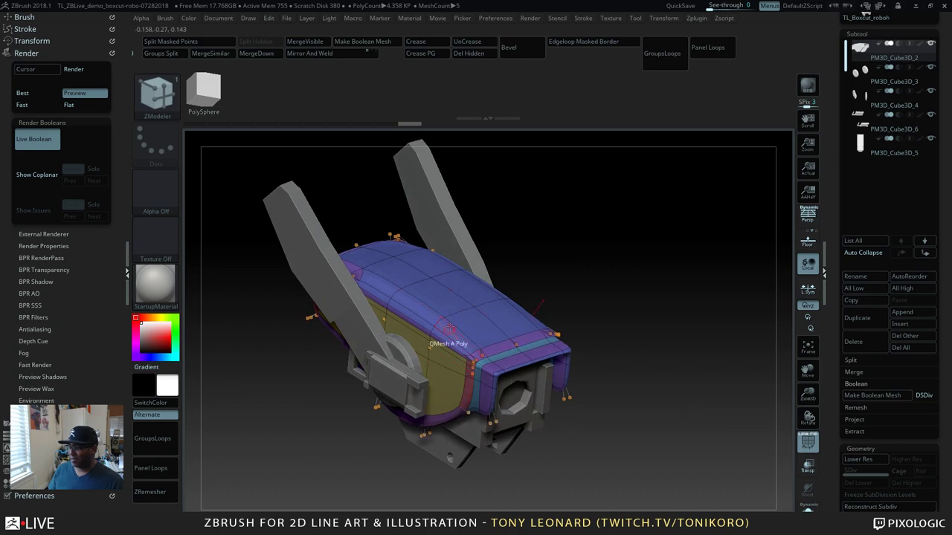
drag(633, 467, 642, 405)
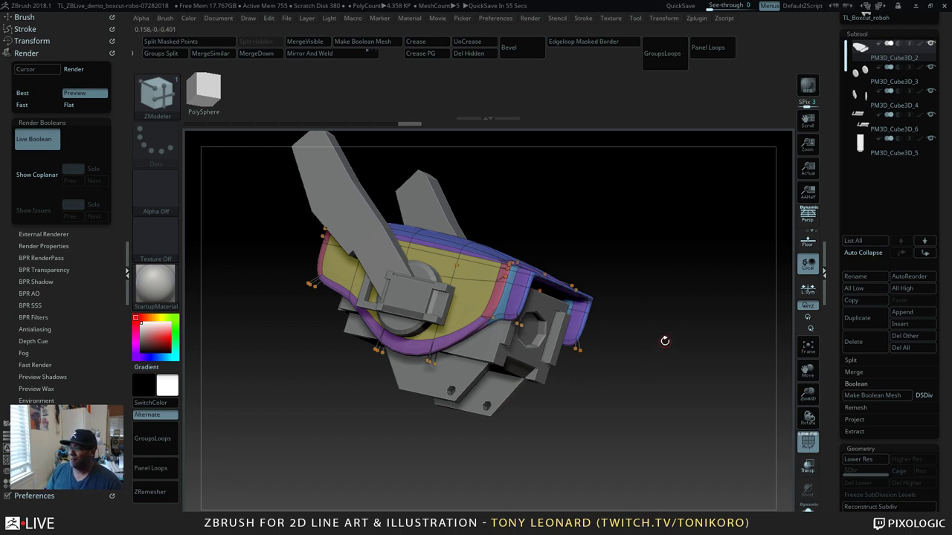
drag(670, 336, 625, 434)
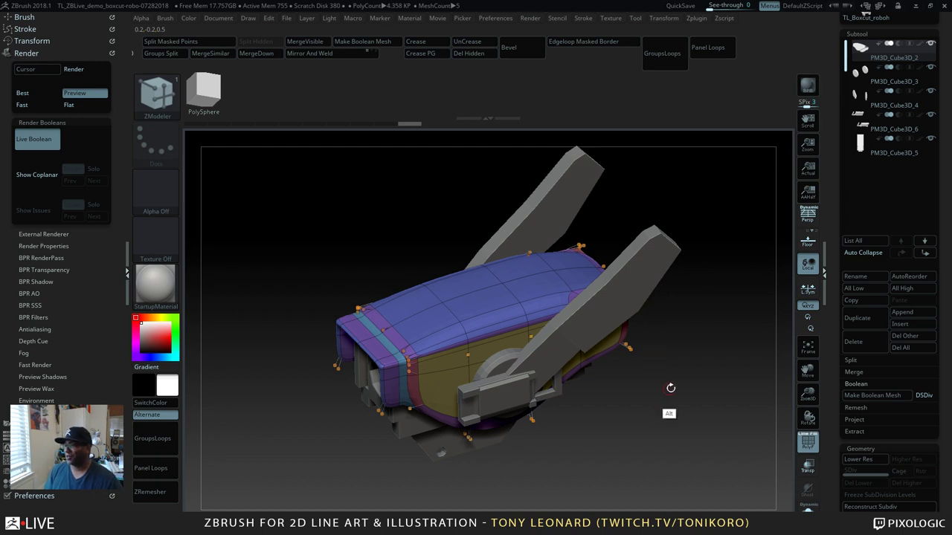
mouse_move(670, 388)
mouse_down()
mouse_move(663, 456)
mouse_move(661, 395)
mouse_up()
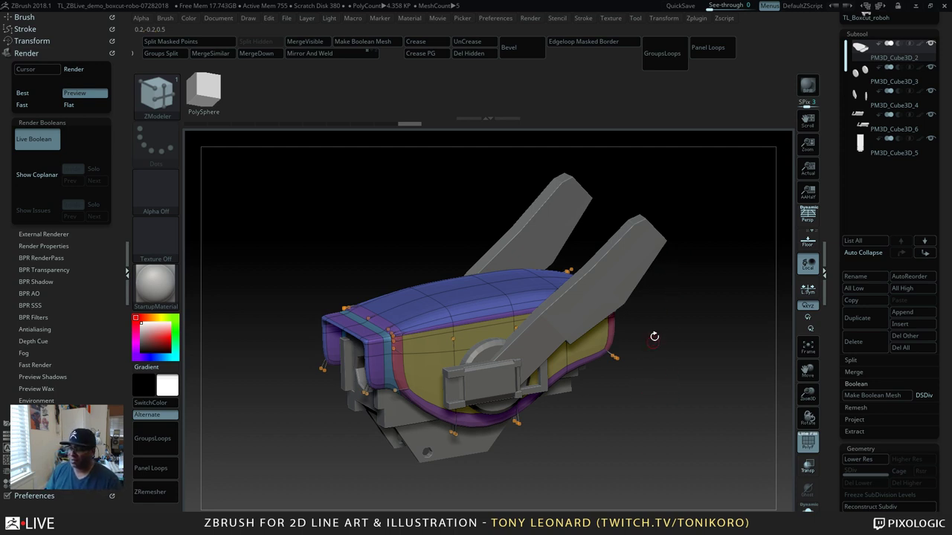
drag(661, 381, 658, 436)
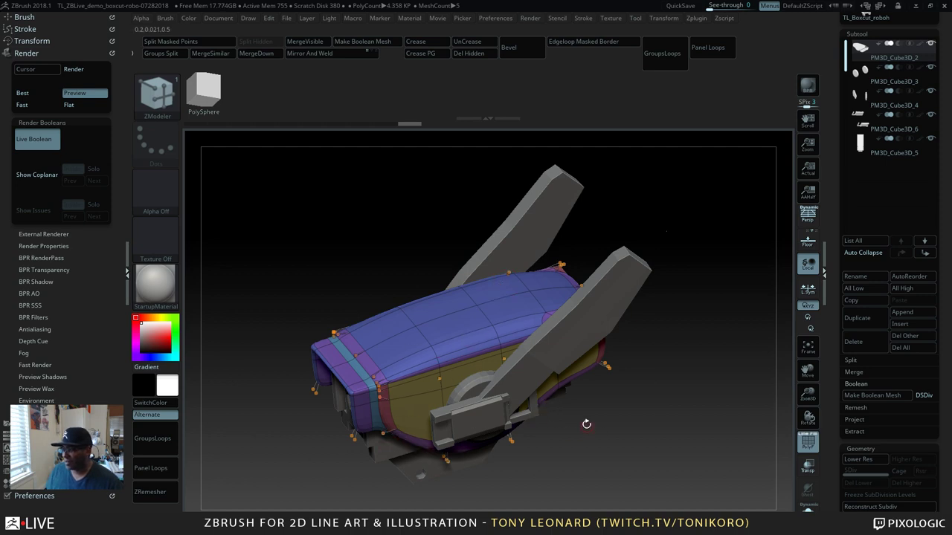
alt+drag(648, 462, 631, 418)
alt+drag(635, 383, 623, 438)
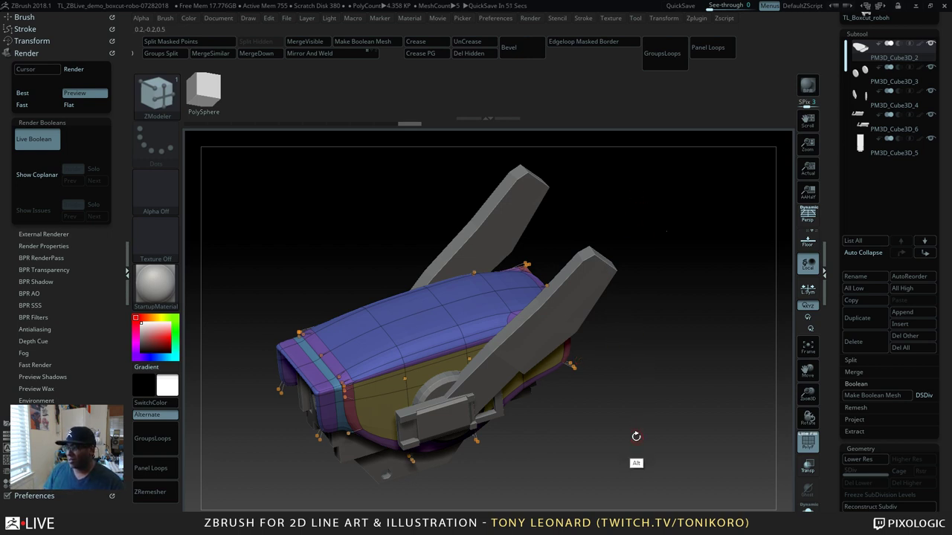
alt+drag(636, 436, 714, 411)
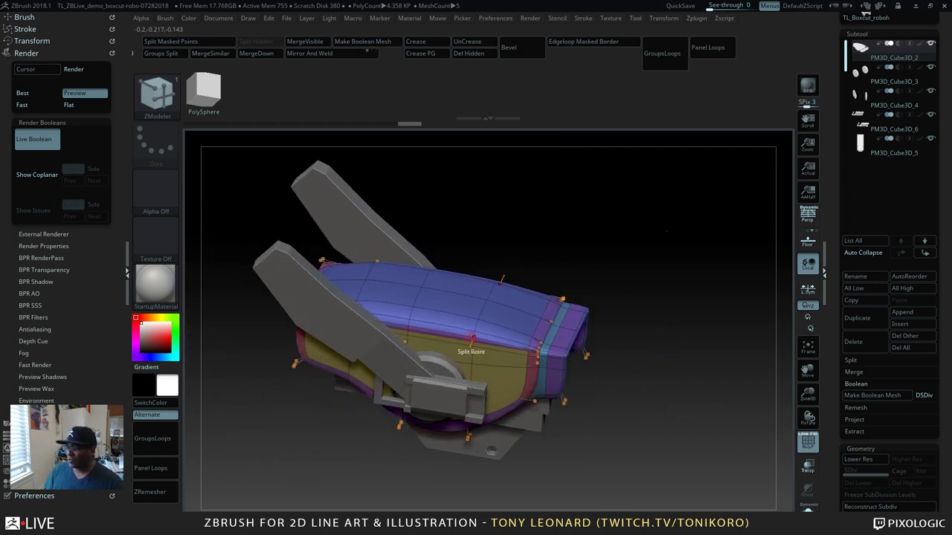
drag(639, 416, 635, 451)
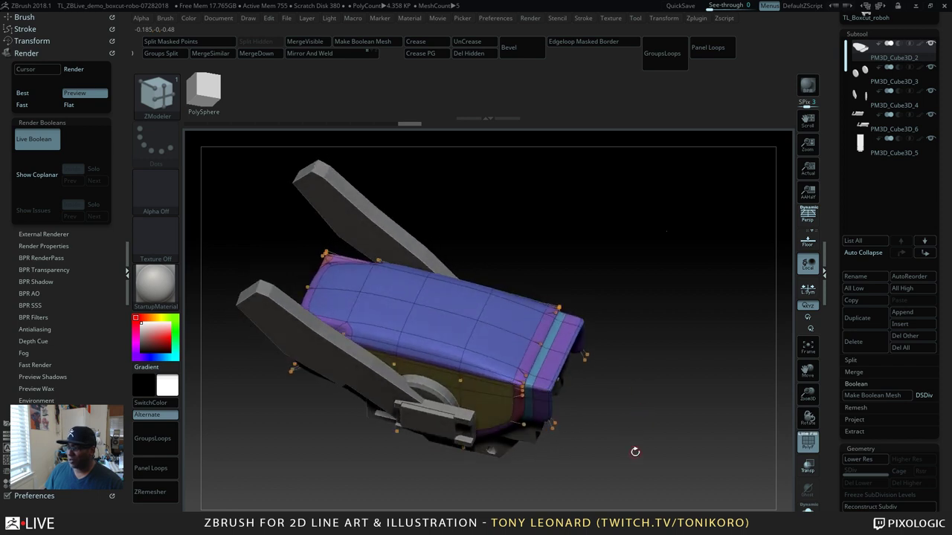
alt+drag(633, 415, 661, 443)
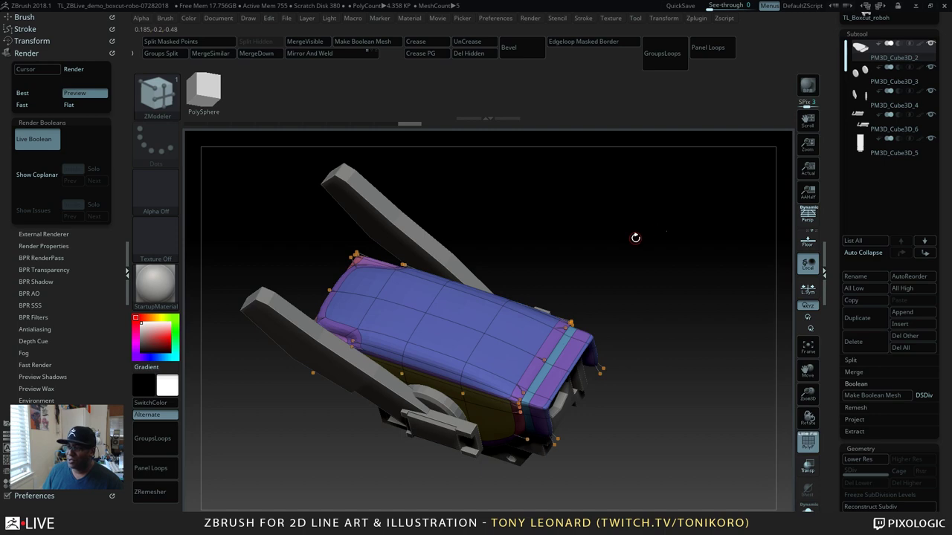
drag(635, 237, 639, 228)
mouse_move(631, 274)
mouse_down()
mouse_move(635, 244)
mouse_move(635, 274)
mouse_up()
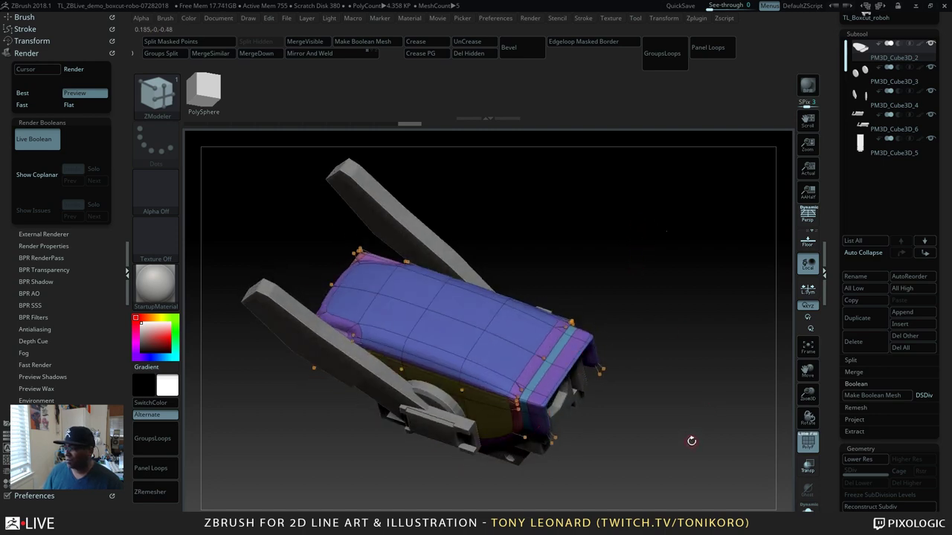
drag(692, 441, 704, 396)
Step: Turn off dynamic subdivision and inspect the faceted body shell from the side and front with the polyframe hidden and shown
key(shift+f)
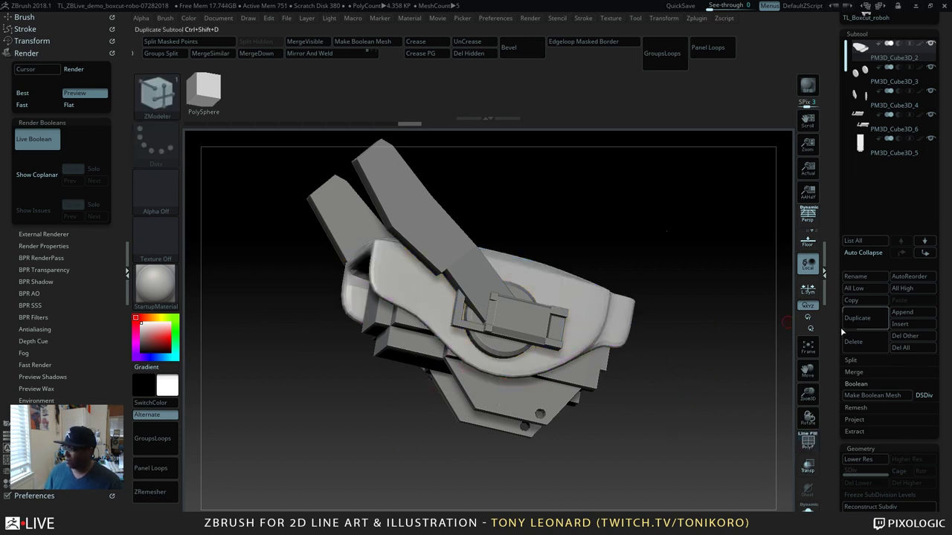
scroll(834, 372, down, 4)
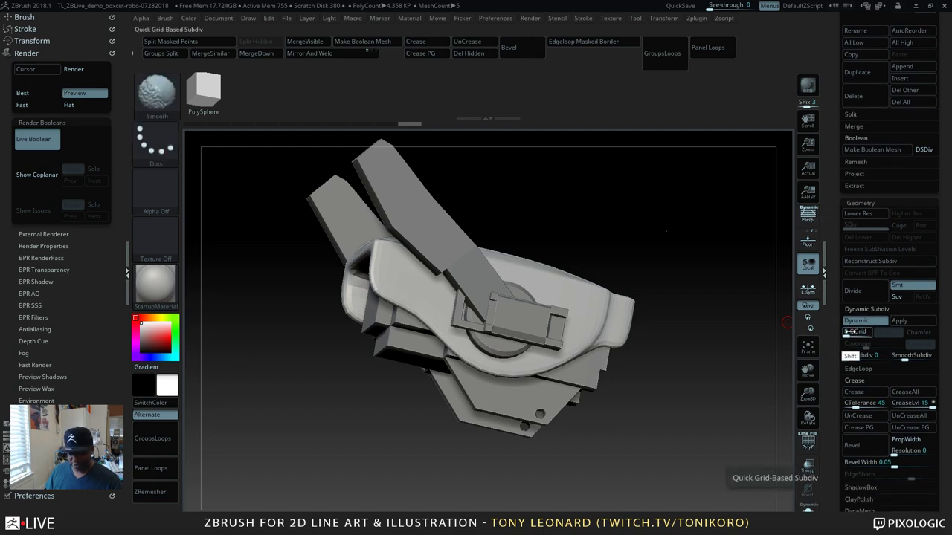
key(shift+d)
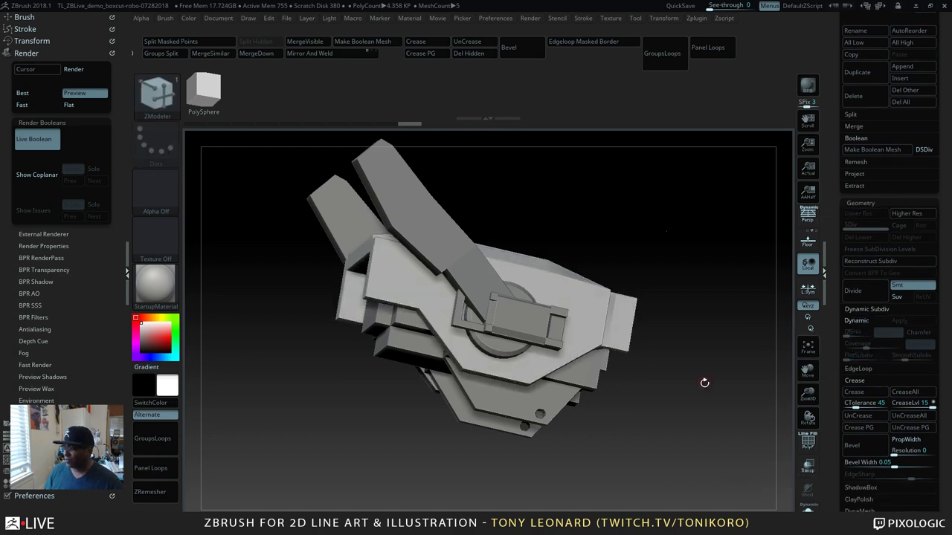
drag(705, 382, 706, 408)
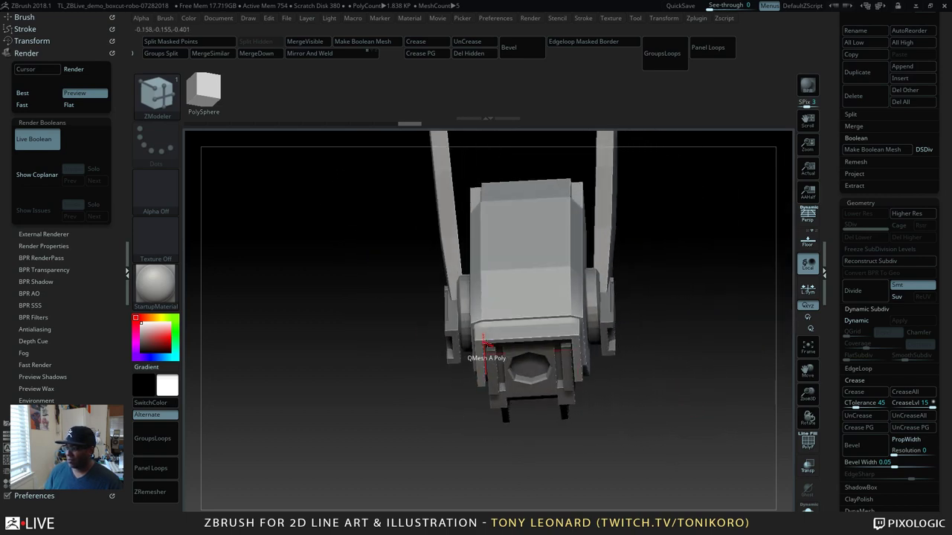
key(shift+f)
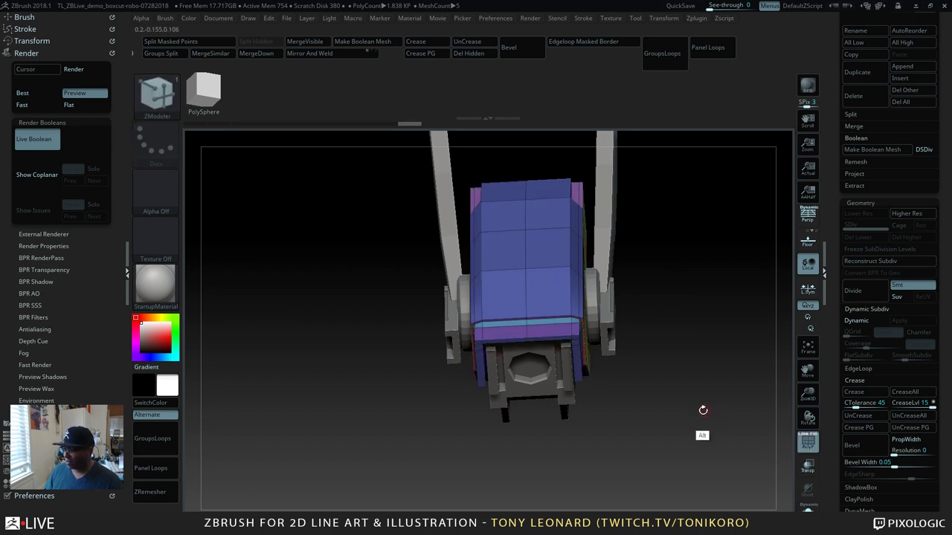
drag(701, 410, 588, 399)
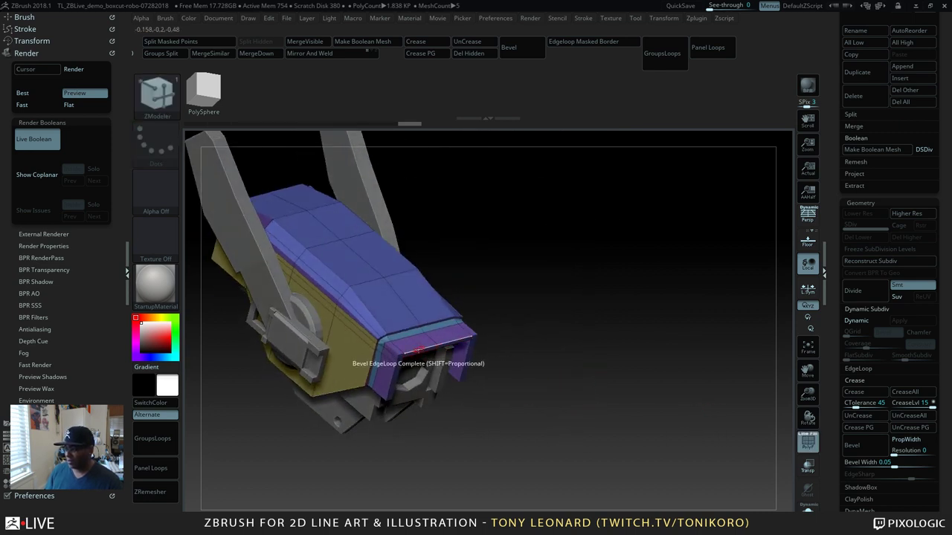
Step: Set the ZModeler edge action to Insert and add edge loops to the front hood of the body shell
key(space)
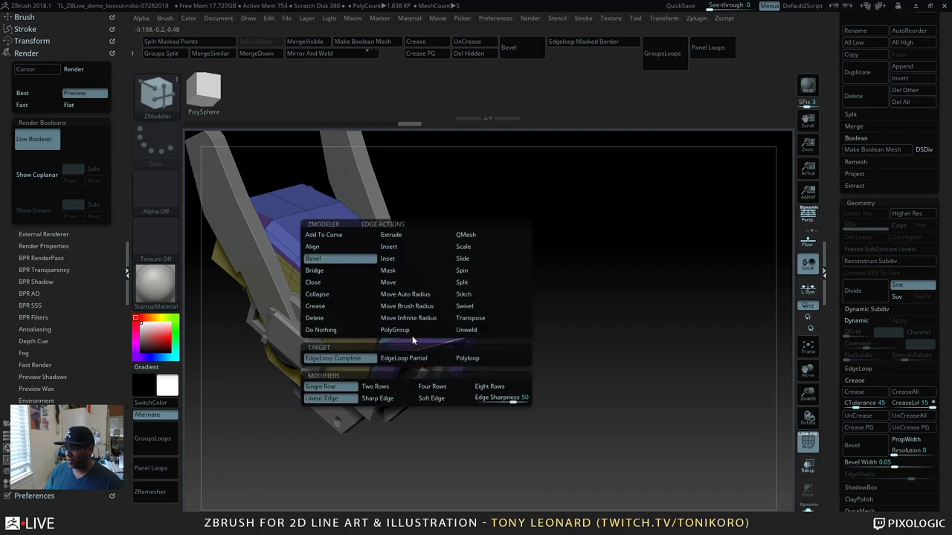
click(402, 252)
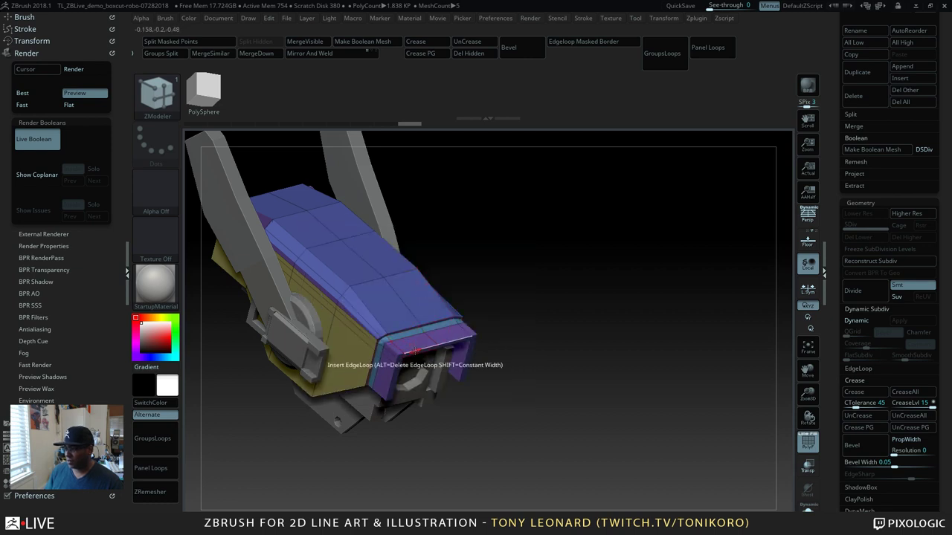
drag(636, 349, 616, 346)
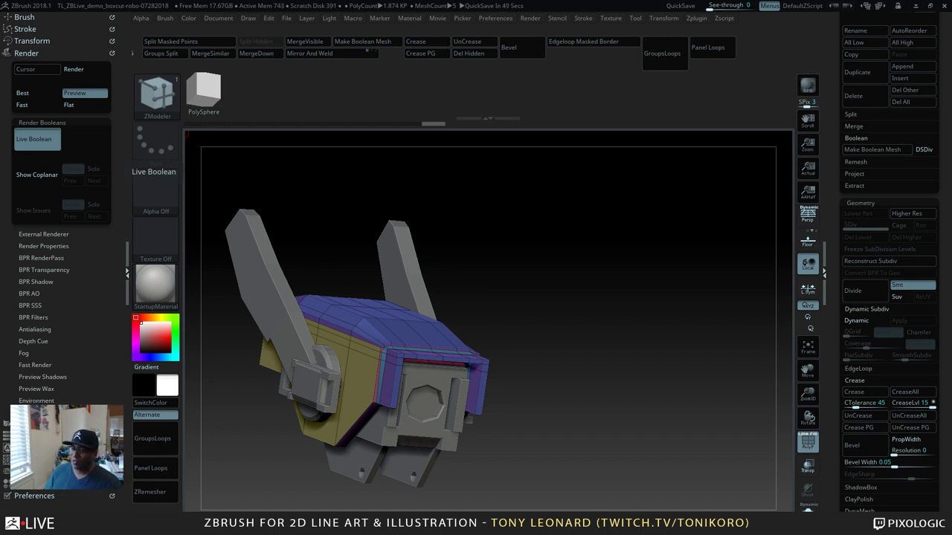
Step: Mark the side and upper corner faces on the hood's front edge and extrude them forward with QMesh into two prongs
drag(602, 396, 629, 373)
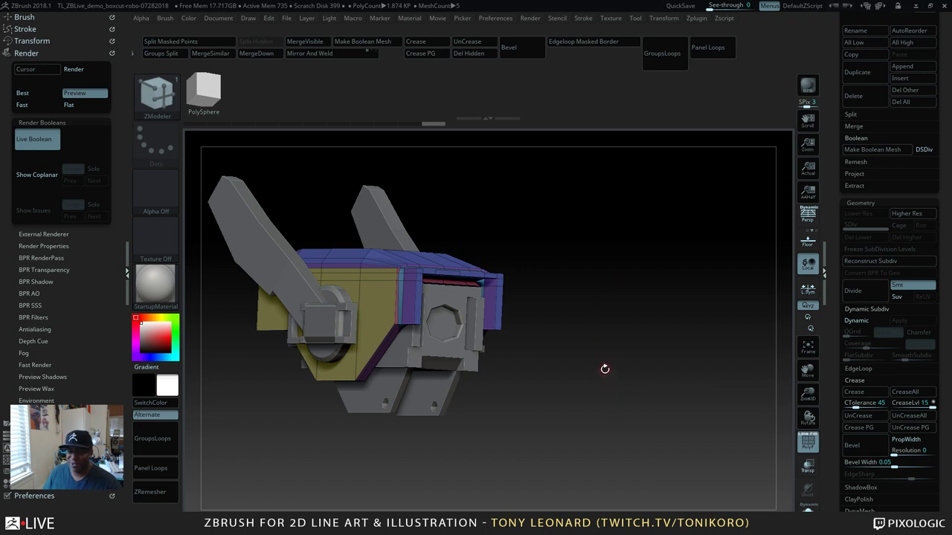
mouse_move(633, 363)
mouse_down()
mouse_move(624, 369)
mouse_move(631, 338)
mouse_move(620, 355)
mouse_up()
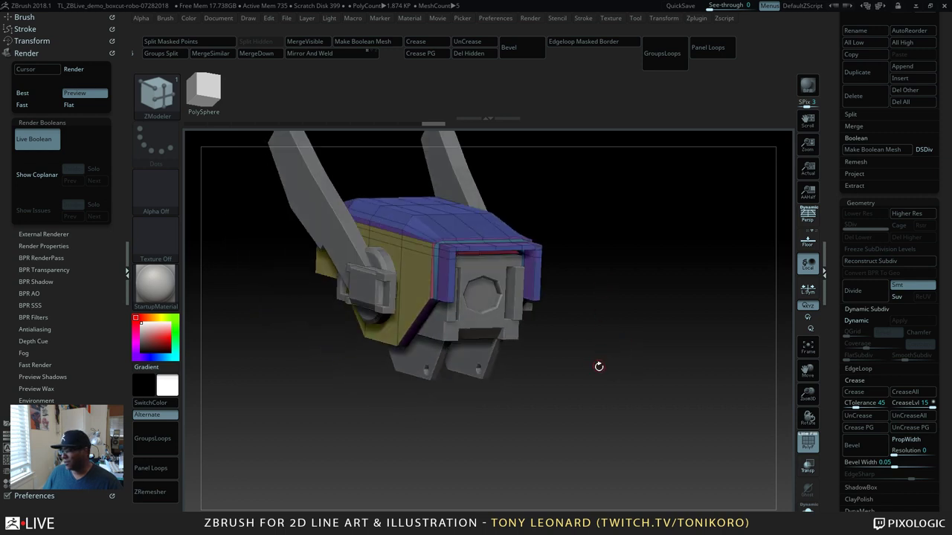
drag(463, 385, 628, 342)
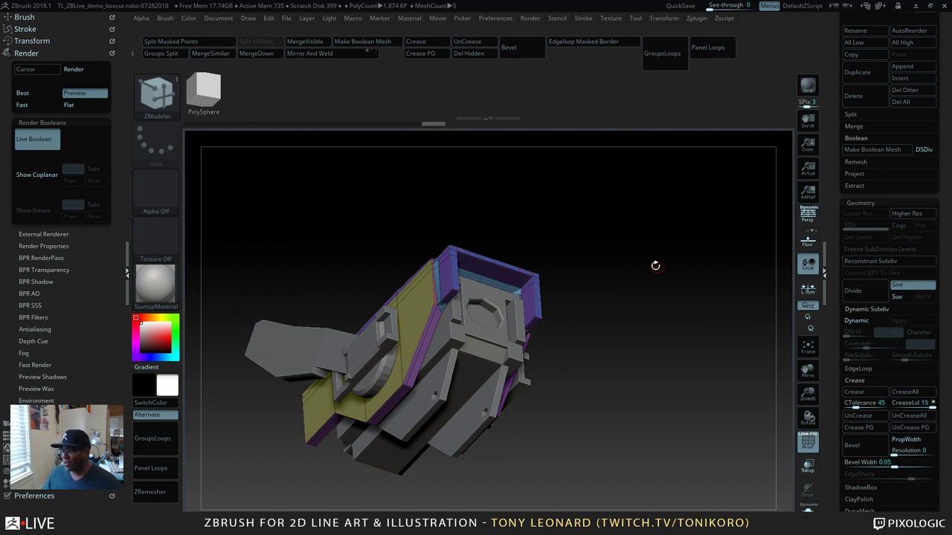
alt+drag(605, 258, 583, 357)
alt+drag(696, 327, 643, 253)
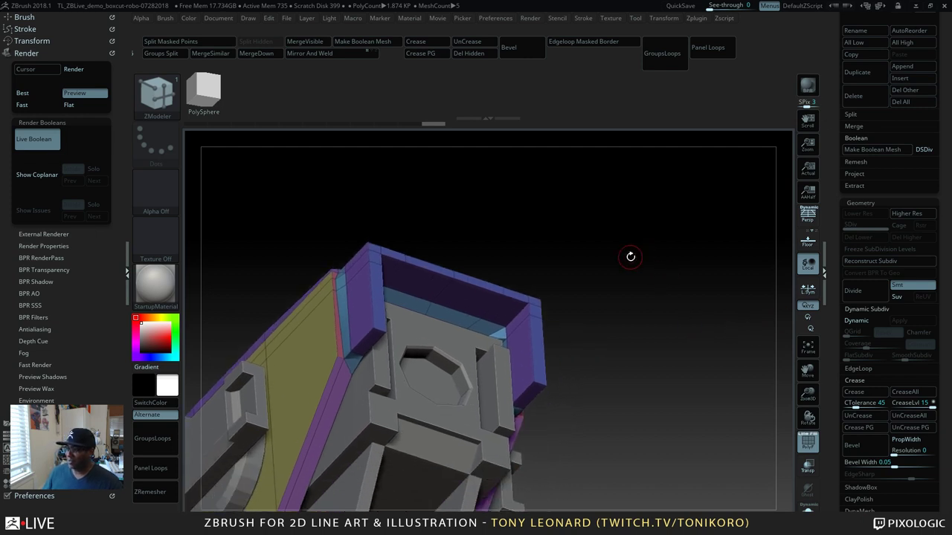
alt+click(517, 296)
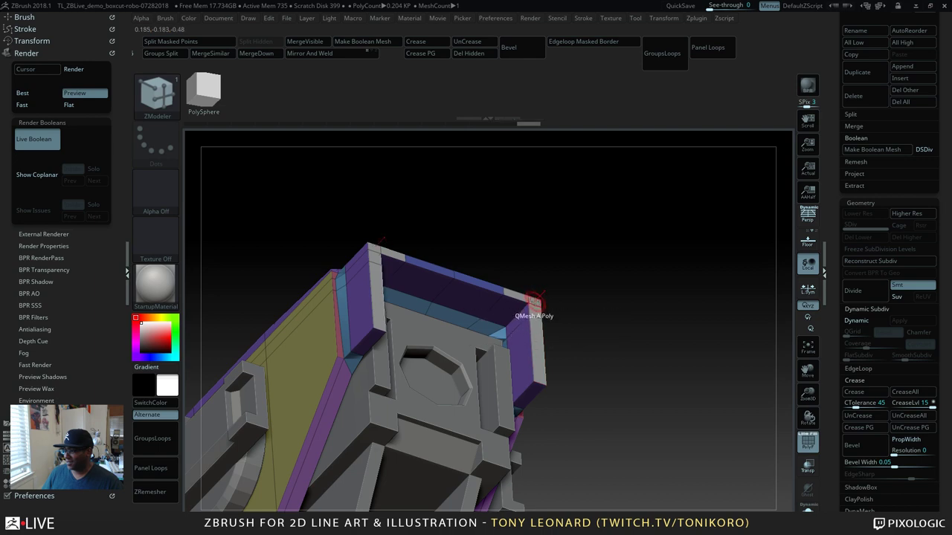
drag(534, 301, 563, 279)
Step: Isolate the body shell in Solo mode and, from above, mask everything except the inner front corners of the hood's prongs
drag(680, 248, 655, 441)
alt+drag(693, 394, 753, 381)
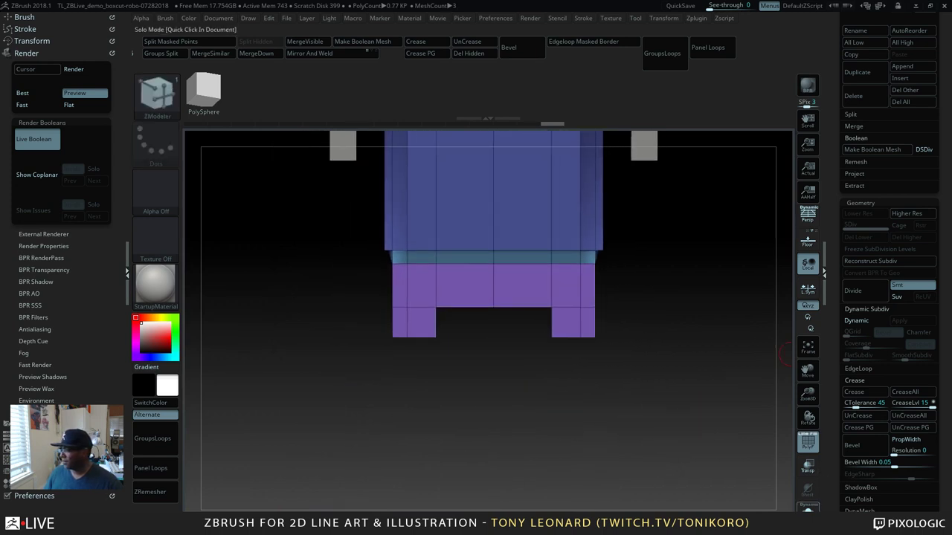
click(807, 466)
alt+drag(537, 380, 552, 410)
ctrl+alt+shift+drag(484, 419, 434, 353)
ctrl+click(456, 442)
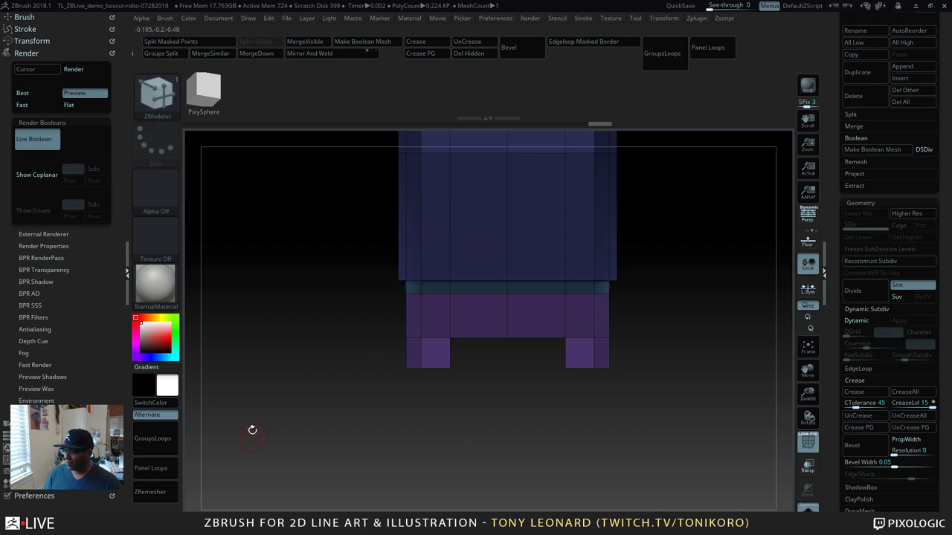
Step: Place the transform gizmo at an inner prong corner and move the unmasked points along X to taper both prongs
key(w)
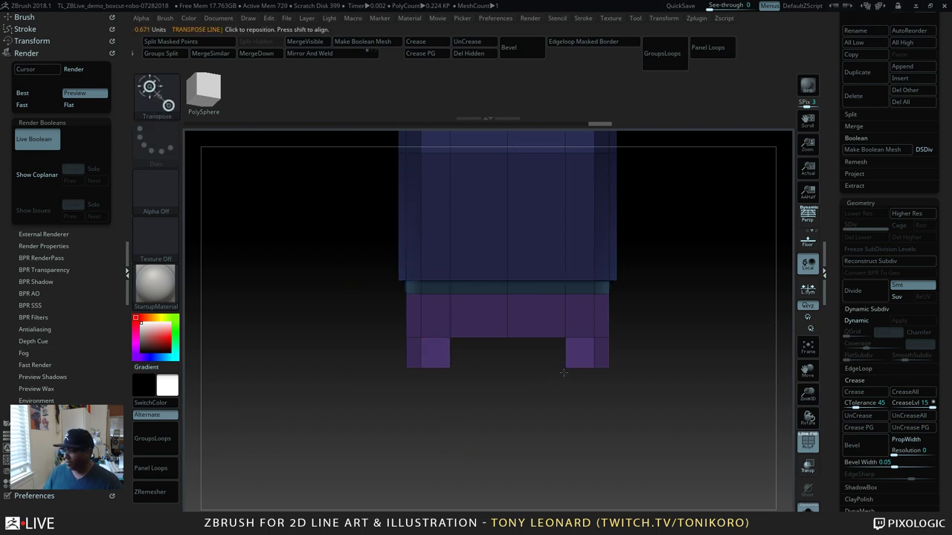
key(alt)
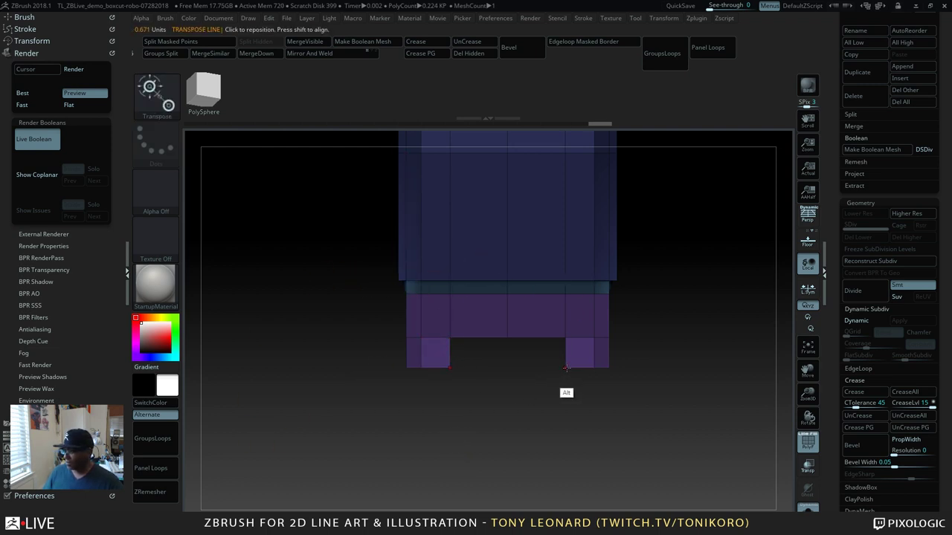
key(y)
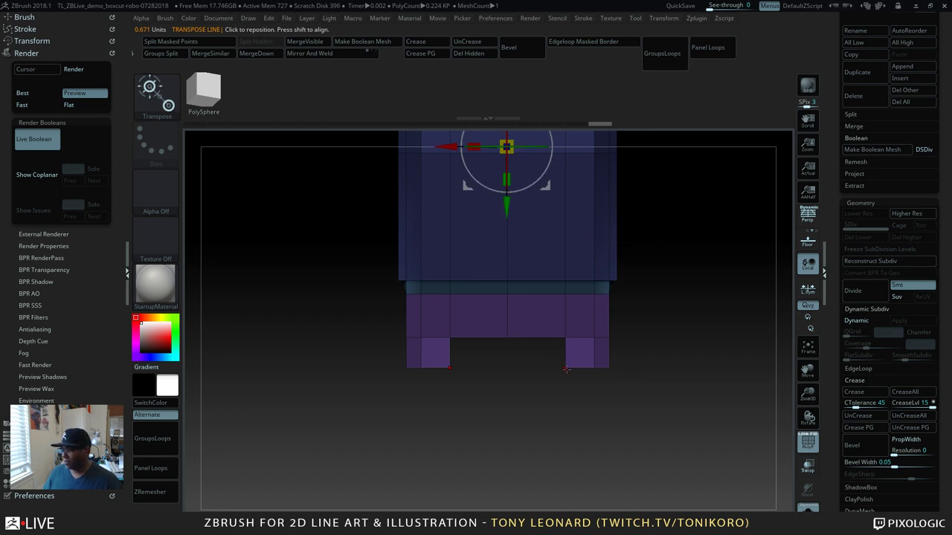
alt+click(566, 367)
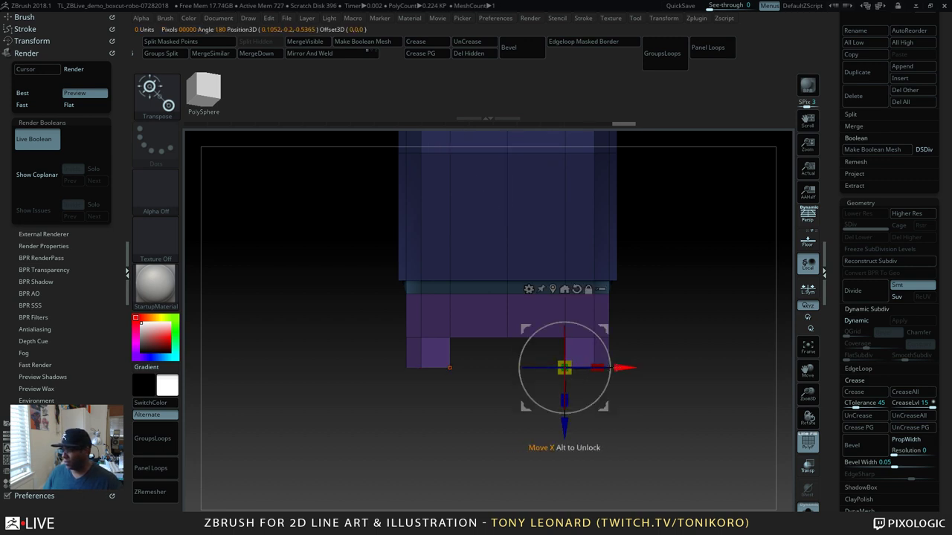
drag(621, 366, 337, 404)
Step: In side view, mask around the hood's lower front points and raise them along Y in two stages to angle the underside, clearing the mask
ctrl+drag(359, 441, 394, 350)
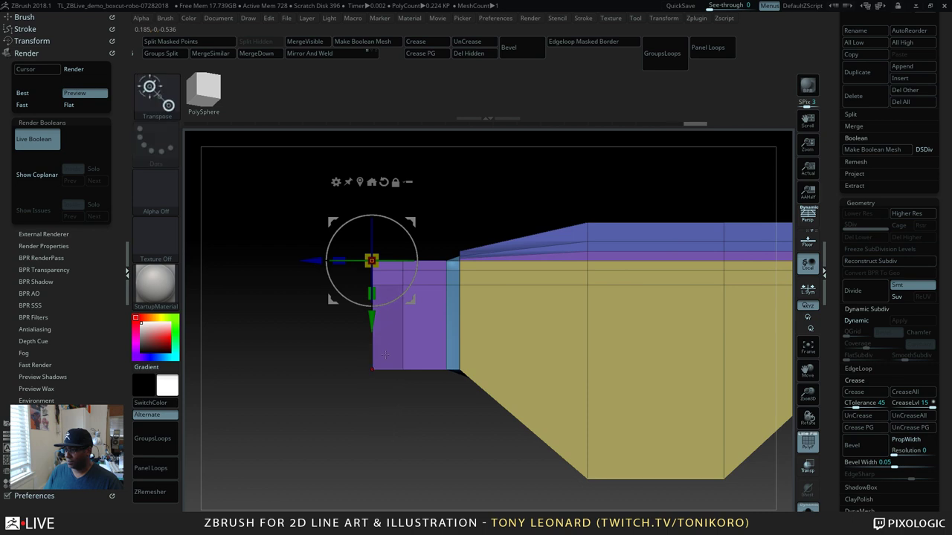
ctrl+click(309, 402)
drag(371, 319, 371, 302)
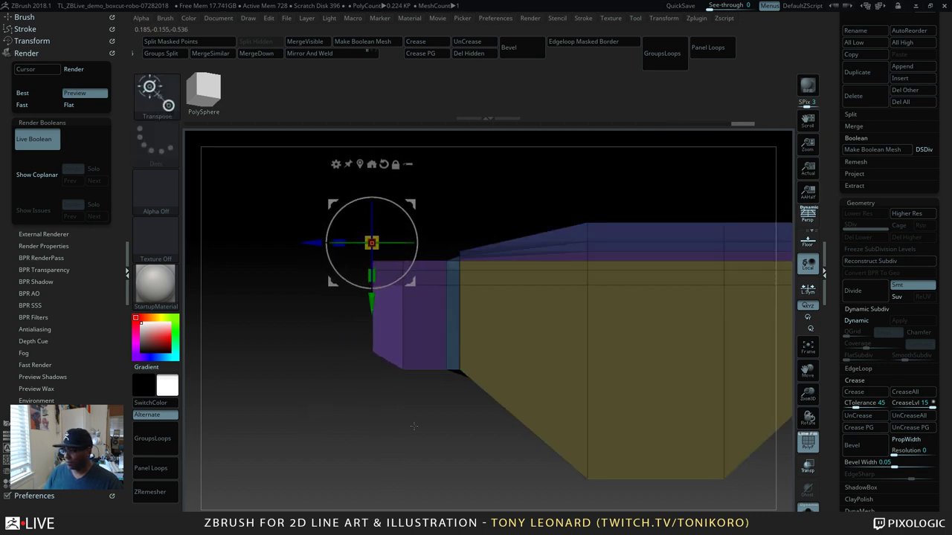
ctrl+click(361, 421)
mouse_move(328, 336)
ctrl+mouse_down()
mouse_move(400, 379)
mouse_move(418, 412)
ctrl+mouse_up()
mouse_move(371, 305)
mouse_down()
mouse_move(371, 283)
mouse_move(371, 291)
mouse_up()
key(ctrl+z)
ctrl+click(296, 371)
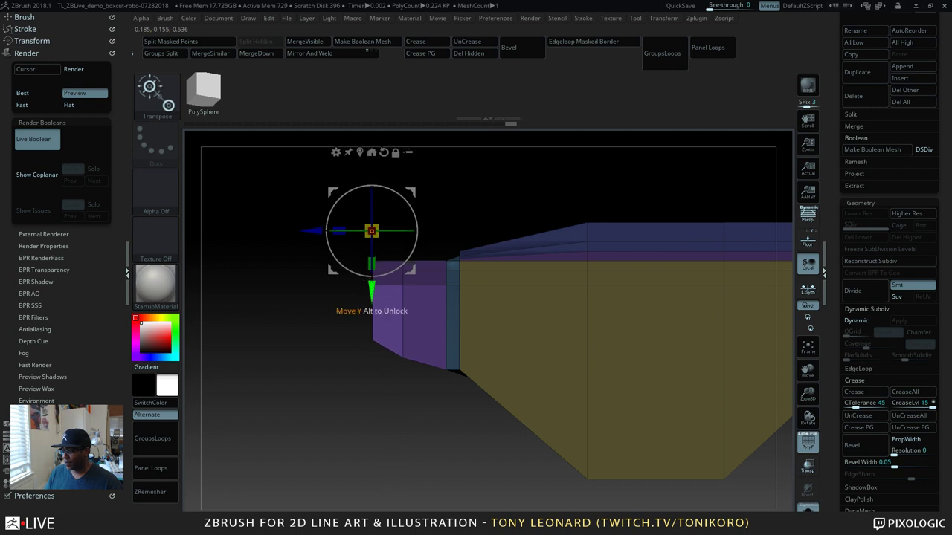
drag(313, 416, 327, 395)
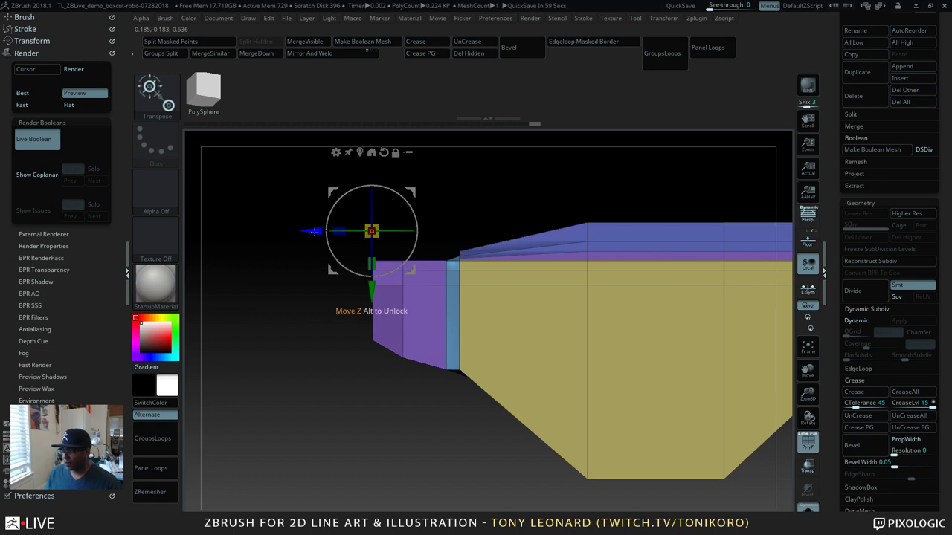
mouse_move(311, 230)
mouse_down()
mouse_move(340, 231)
mouse_move(328, 234)
mouse_up()
key(ctrl+z)
ctrl+click(304, 293)
Step: Return to ZModeler and examine the isolated body shell's reshaped hood and roof from the front, side and rear
drag(268, 357, 571, 308)
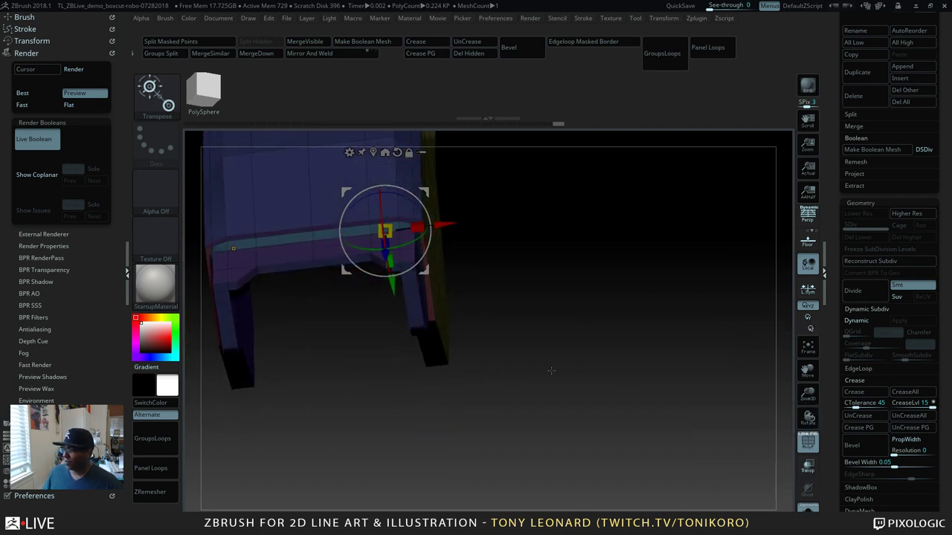
alt+drag(651, 407, 696, 497)
key(q)
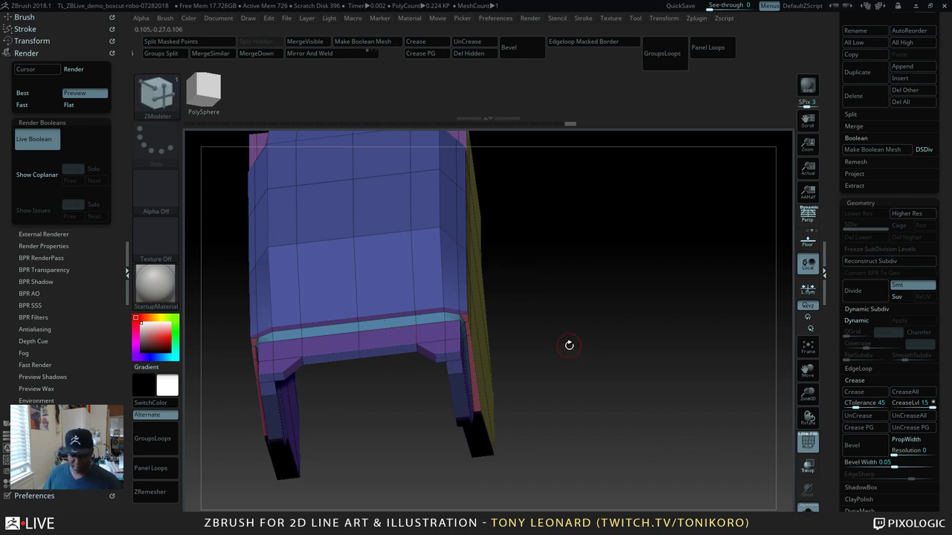
alt+drag(597, 424, 683, 387)
drag(827, 82, 818, 172)
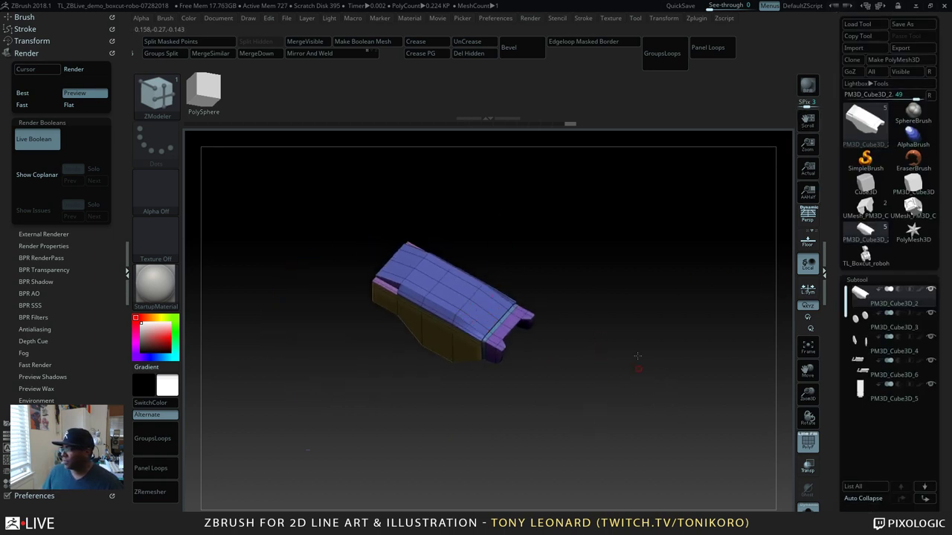
drag(637, 356, 640, 340)
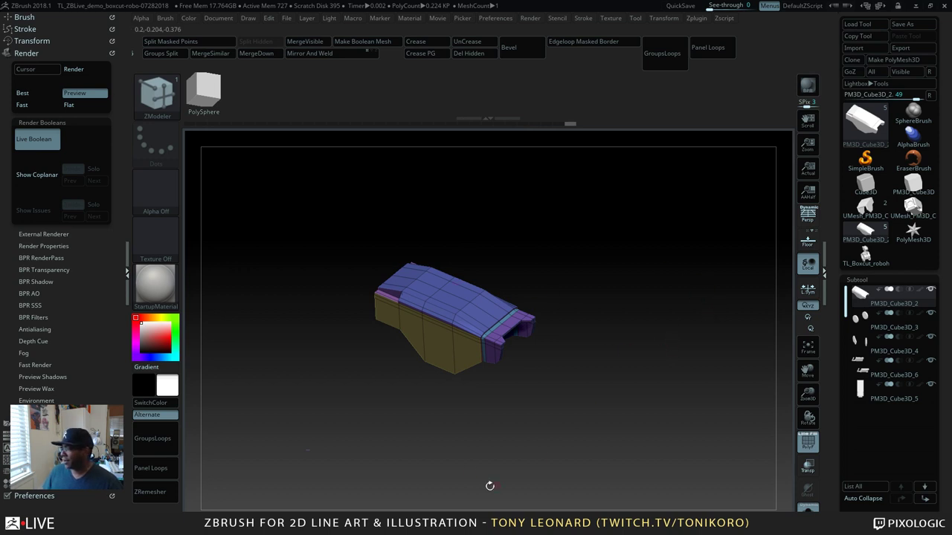
drag(633, 387, 619, 270)
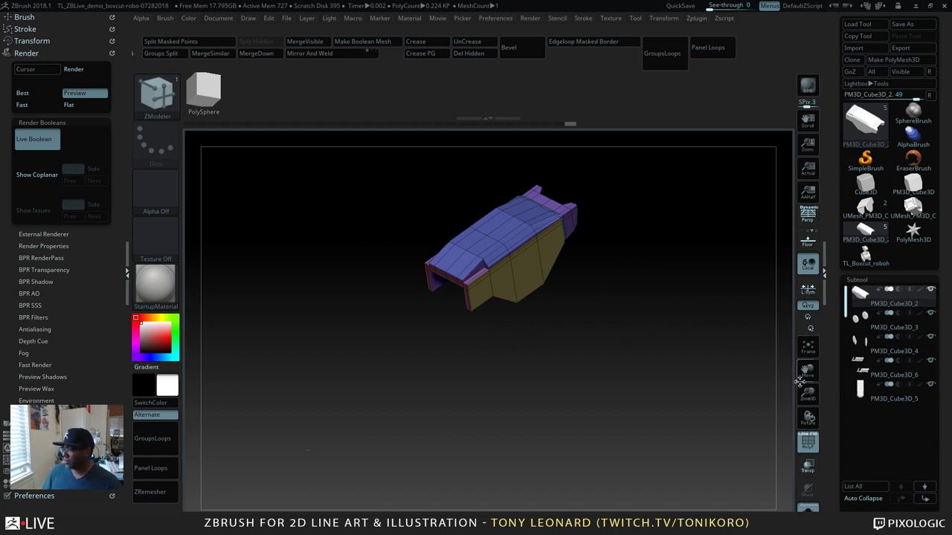
mouse_move(830, 324)
mouse_down()
mouse_move(829, 350)
mouse_move(829, 319)
mouse_up()
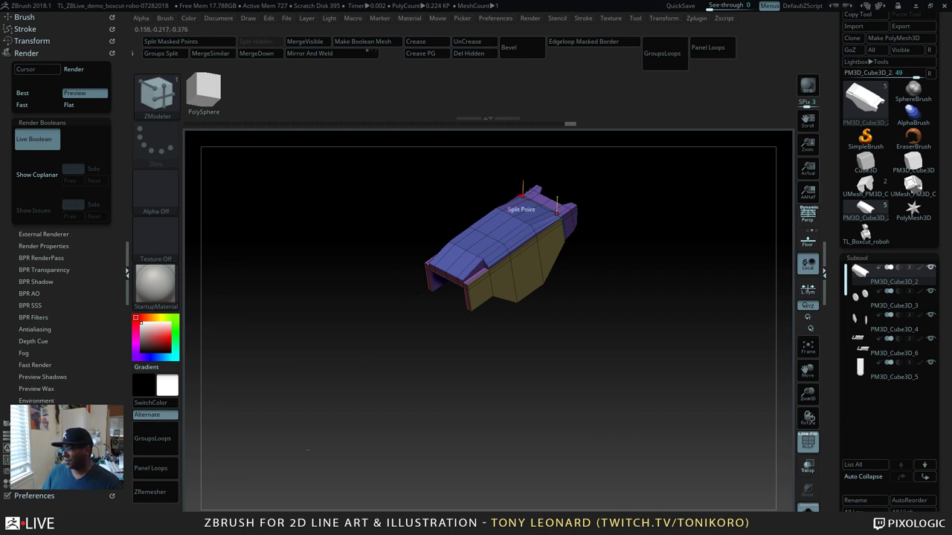
Step: Adjust the small ledge faces beside the rear roof slope with QMesh, pushing them down into a stepped notch on both sides
alt+drag(592, 300, 716, 408)
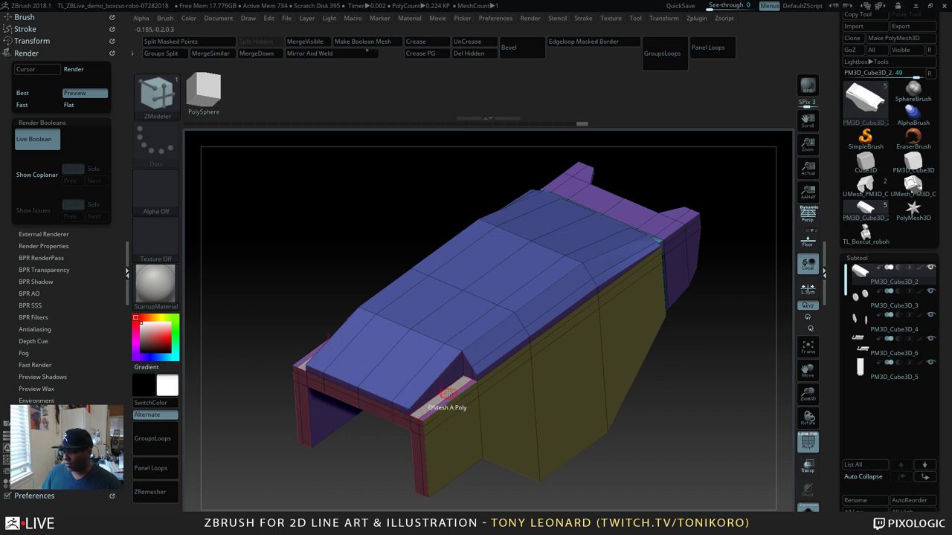
key(space)
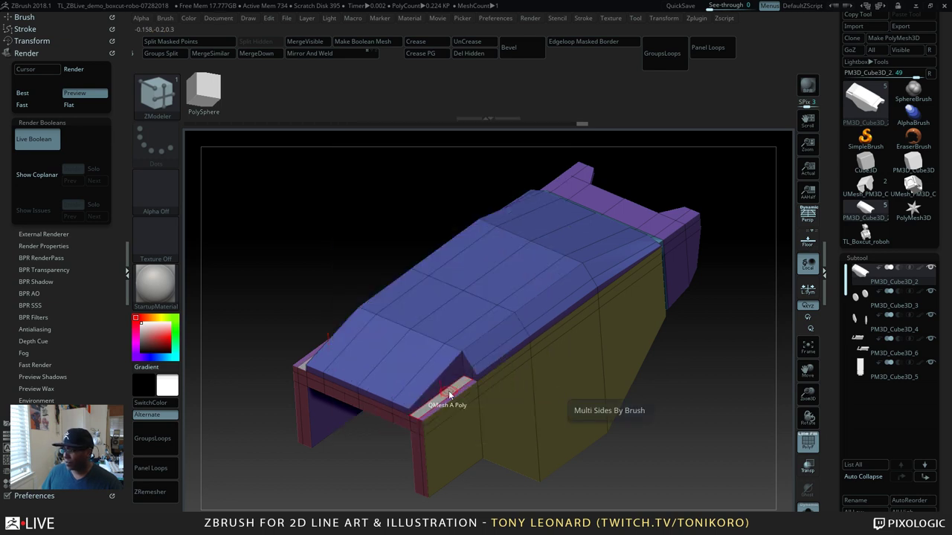
drag(449, 393, 453, 372)
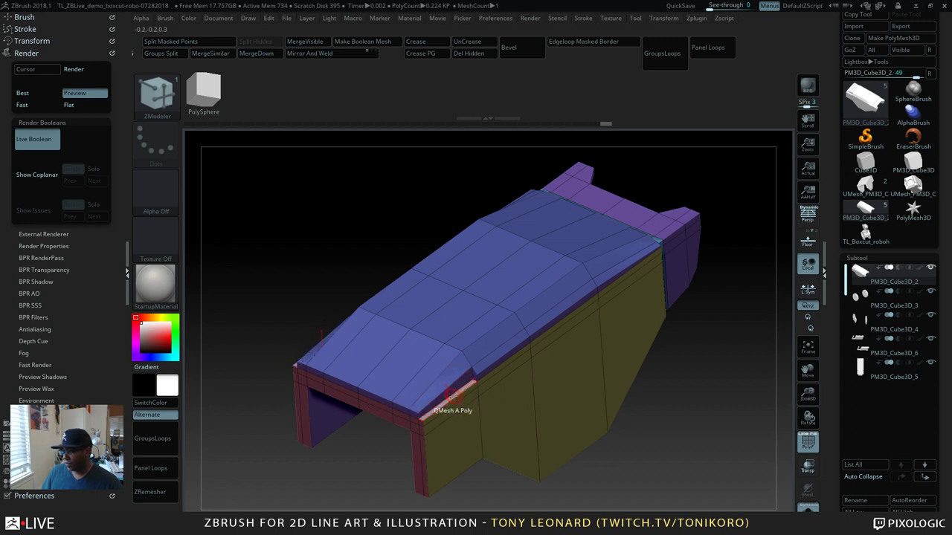
drag(454, 395, 453, 409)
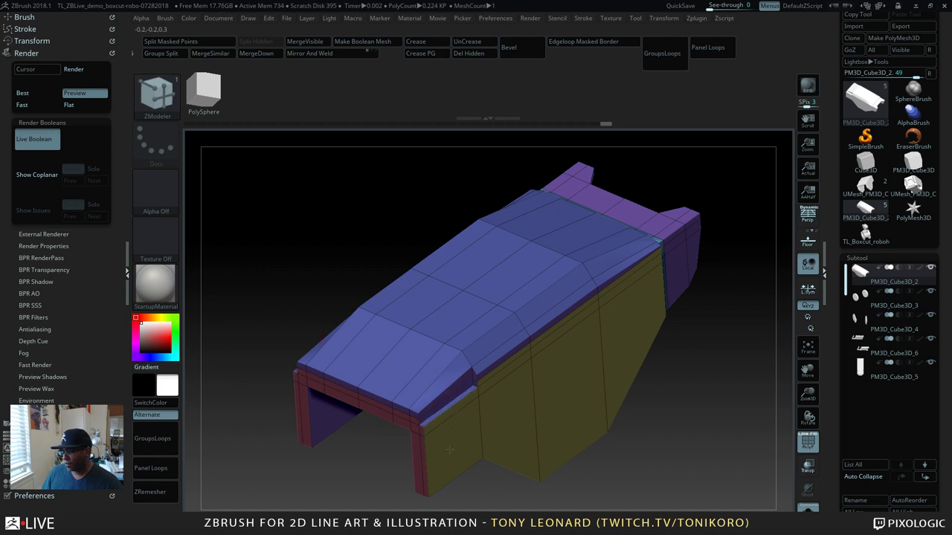
drag(453, 397, 453, 382)
click(453, 394)
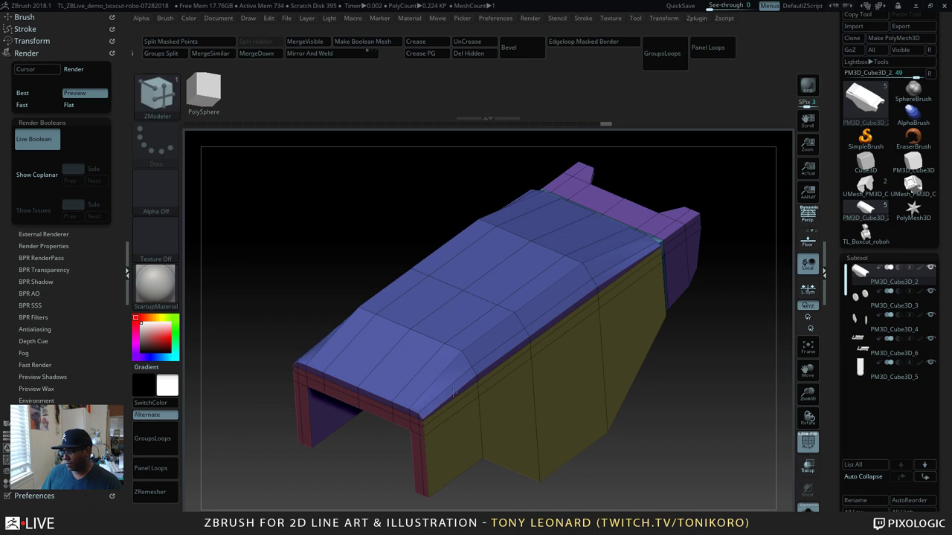
key(ctrl+z)
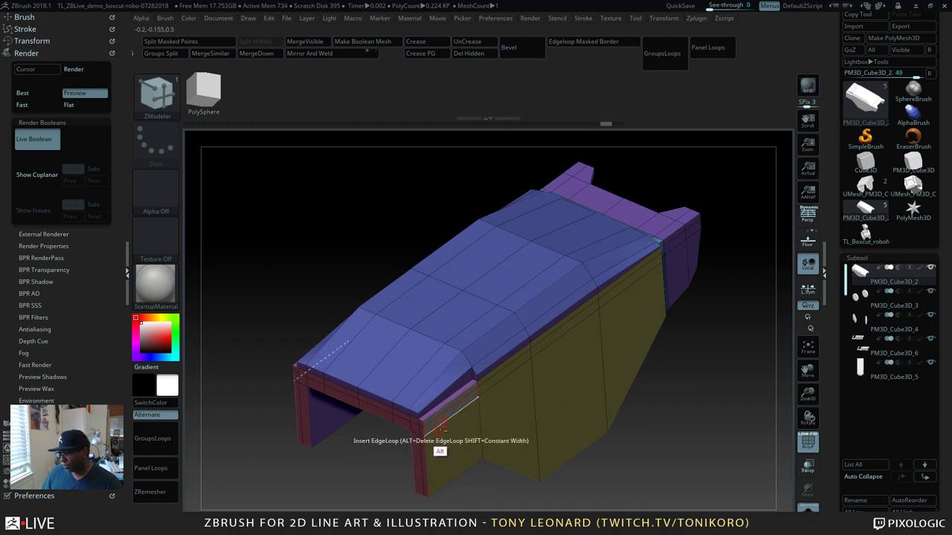
drag(455, 411, 430, 402)
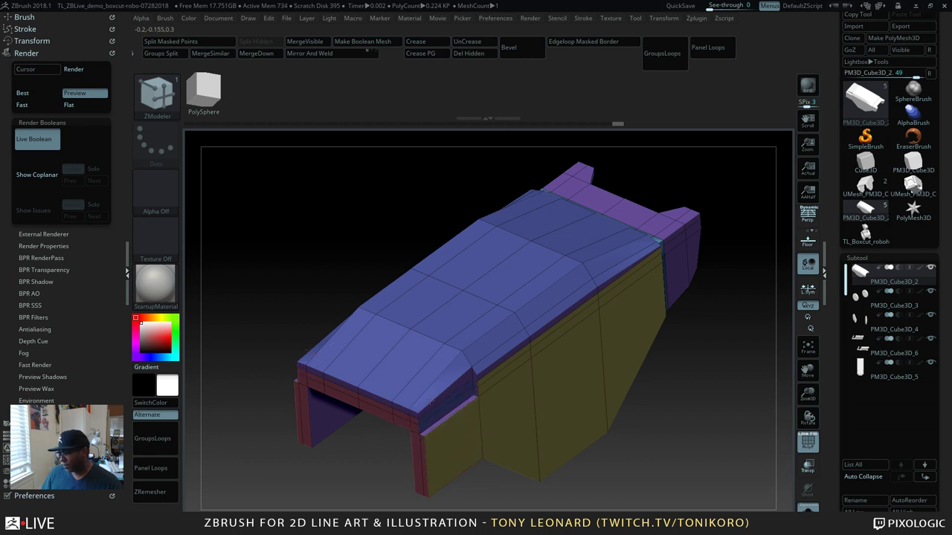
Step: Insert an edge loop running lengthwise along the side panels of the body shell
drag(728, 412, 717, 274)
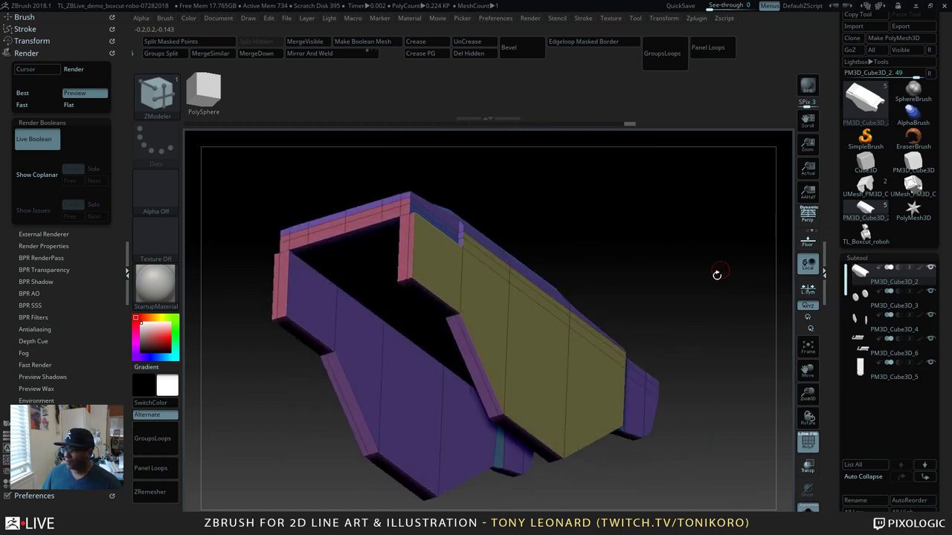
drag(706, 314, 694, 325)
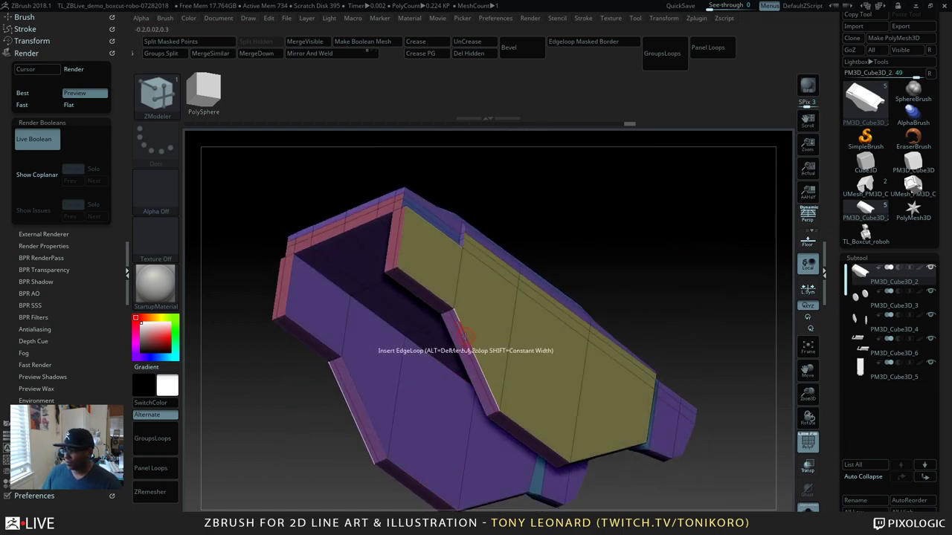
click(458, 277)
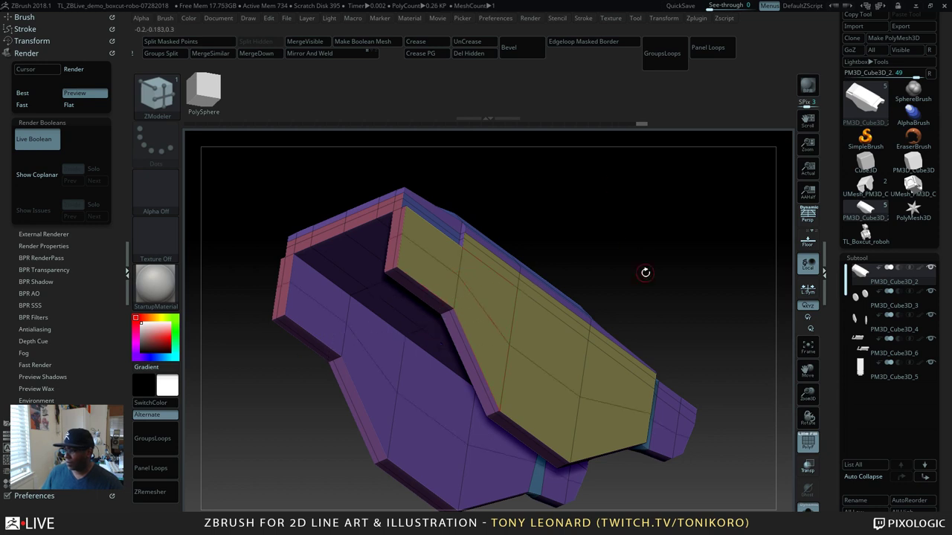
Step: Select the row of upper side-panel faces above the lengthwise edge loop and QMesh them outward into a raised panel on both sides
drag(646, 273, 647, 289)
alt+click(438, 252)
alt+click(487, 289)
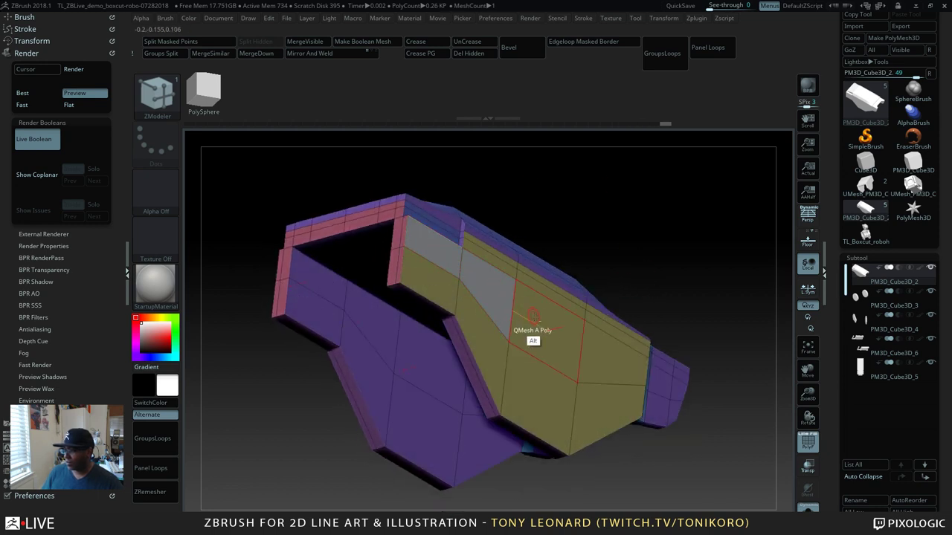
alt+click(533, 317)
alt+click(622, 358)
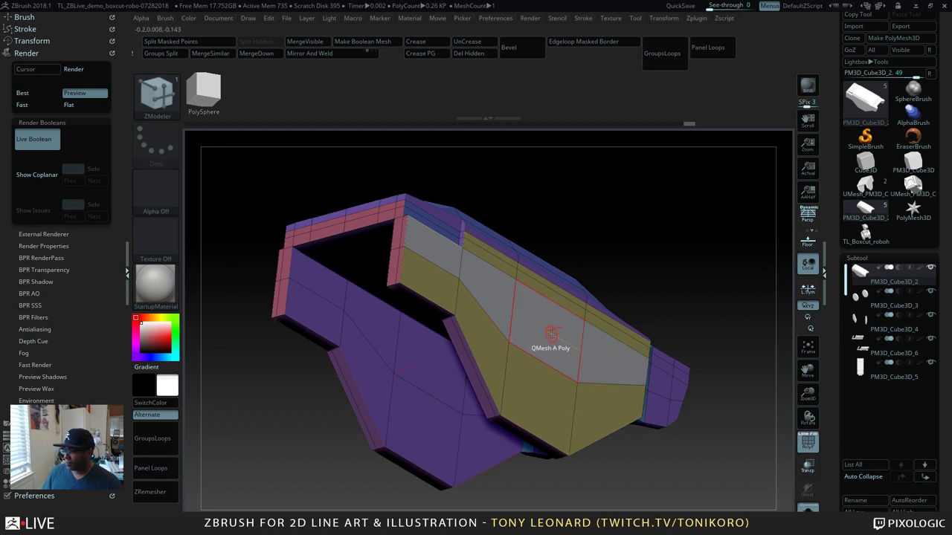
drag(550, 335, 563, 335)
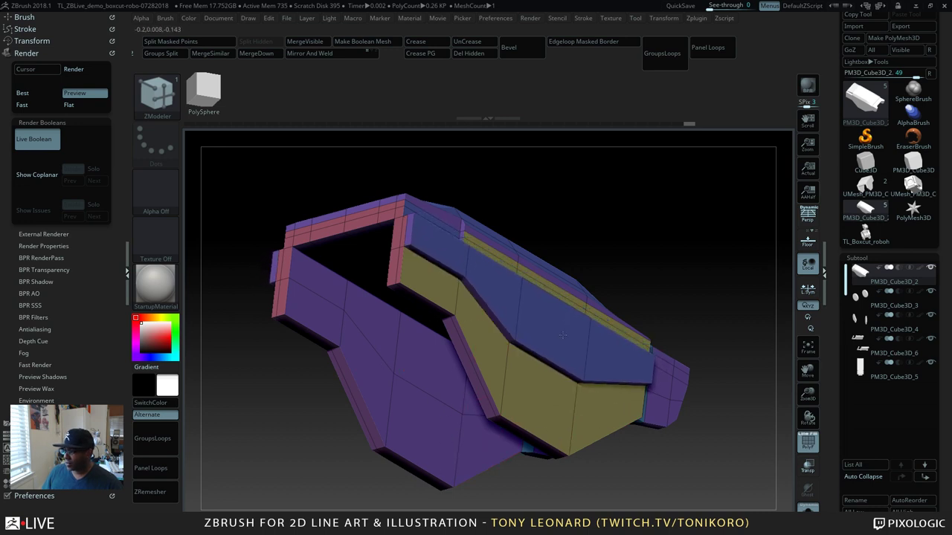
Step: Insert edge loops across the shell and along the raised side panel, and QMesh the middle upper-edge face inward into a shallow notch
drag(669, 282, 621, 454)
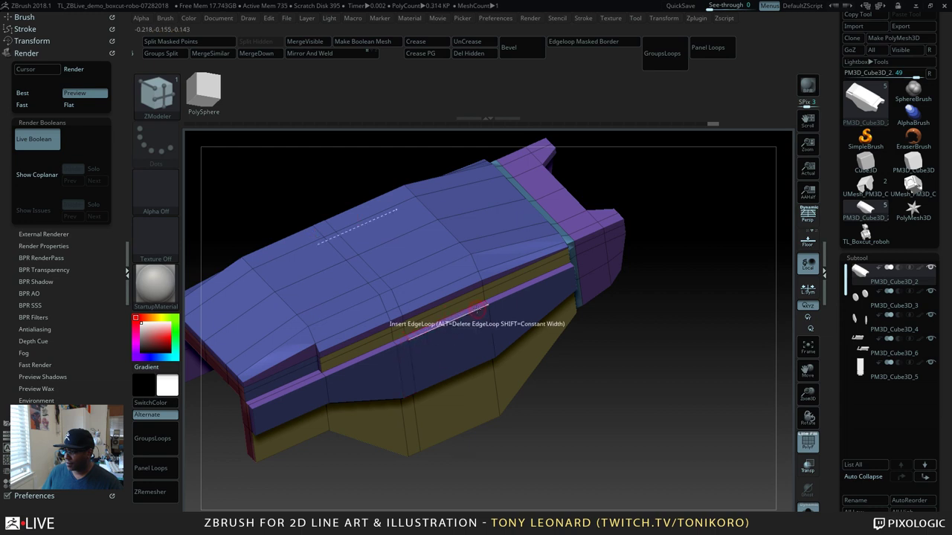
drag(625, 412, 659, 446)
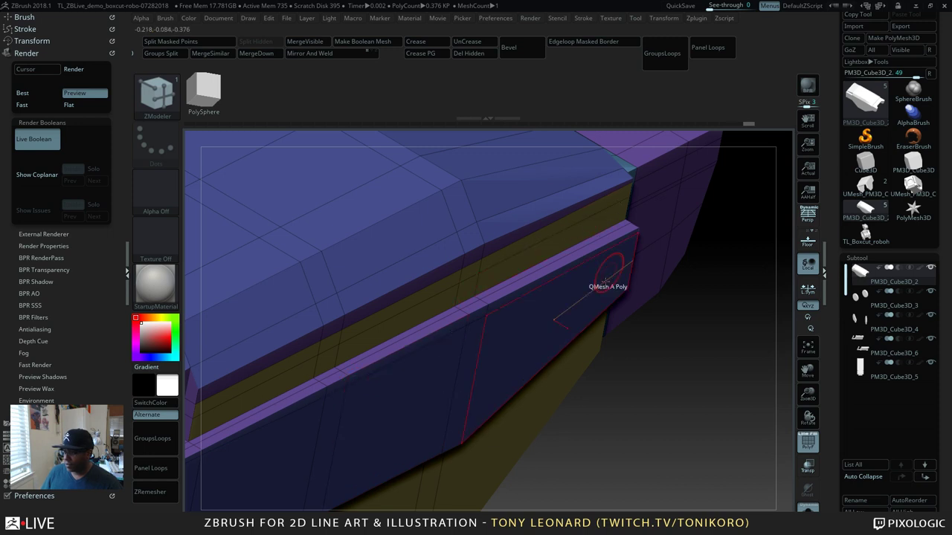
drag(395, 346, 402, 364)
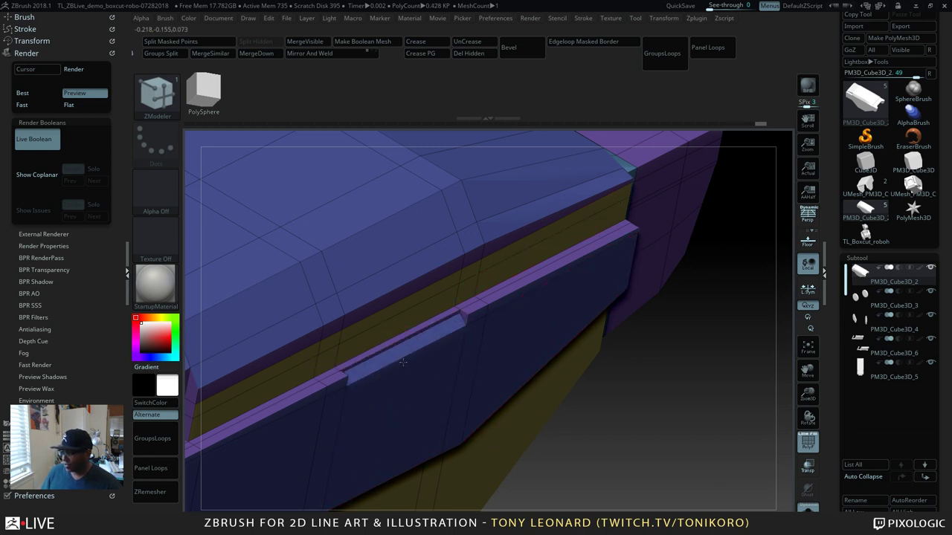
Step: Insert edge loops around the shell's rear end blocks and QMesh the narrow upright faces inward to cut a slot on both sides
drag(706, 320, 654, 334)
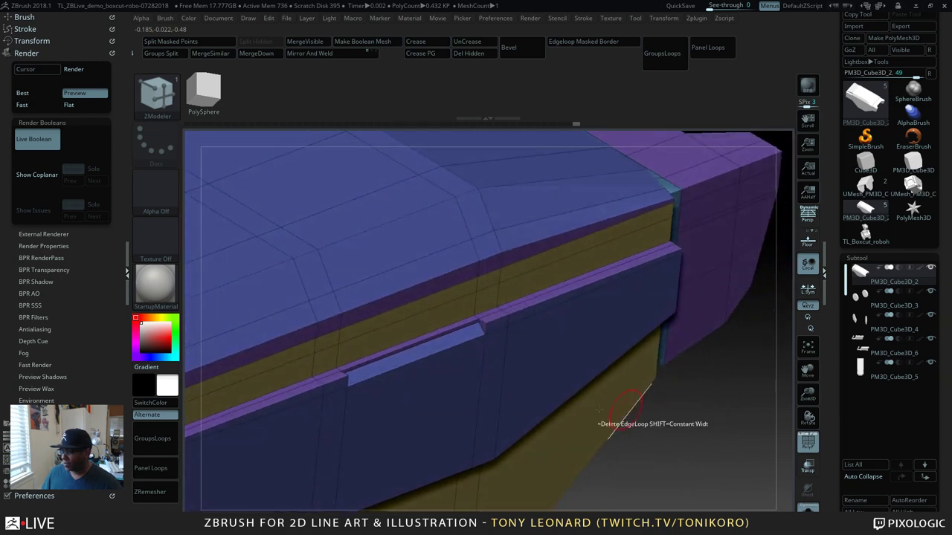
drag(654, 416, 656, 441)
drag(743, 445, 595, 439)
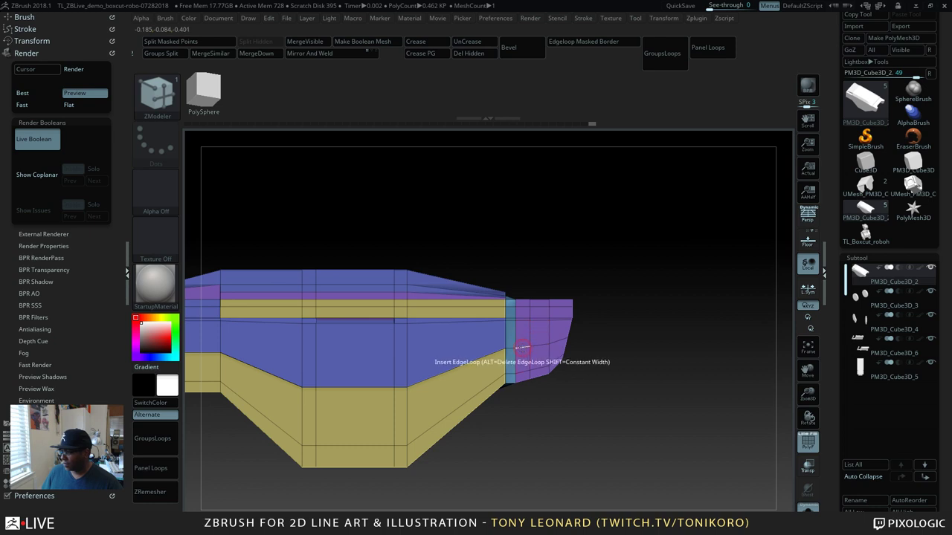
alt+drag(602, 389, 603, 304)
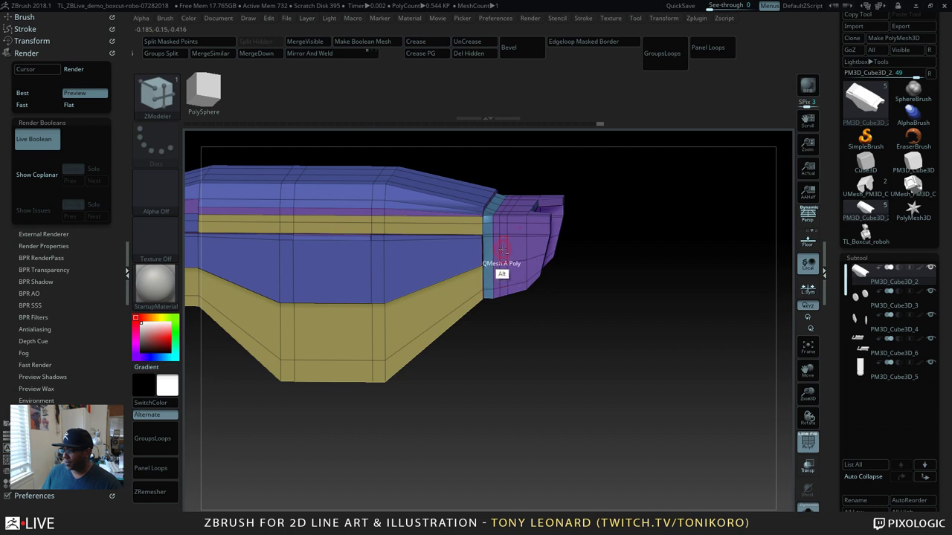
drag(503, 302, 563, 318)
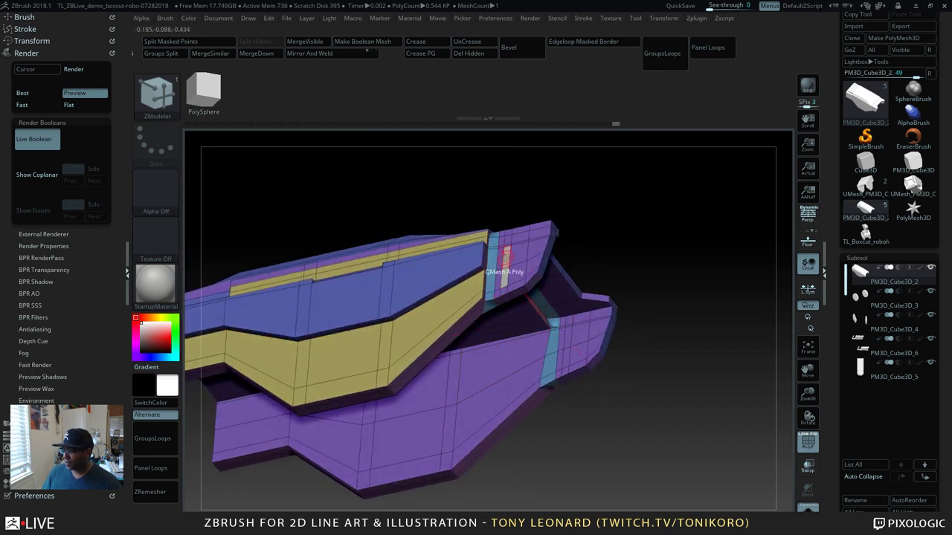
key(space)
click(485, 151)
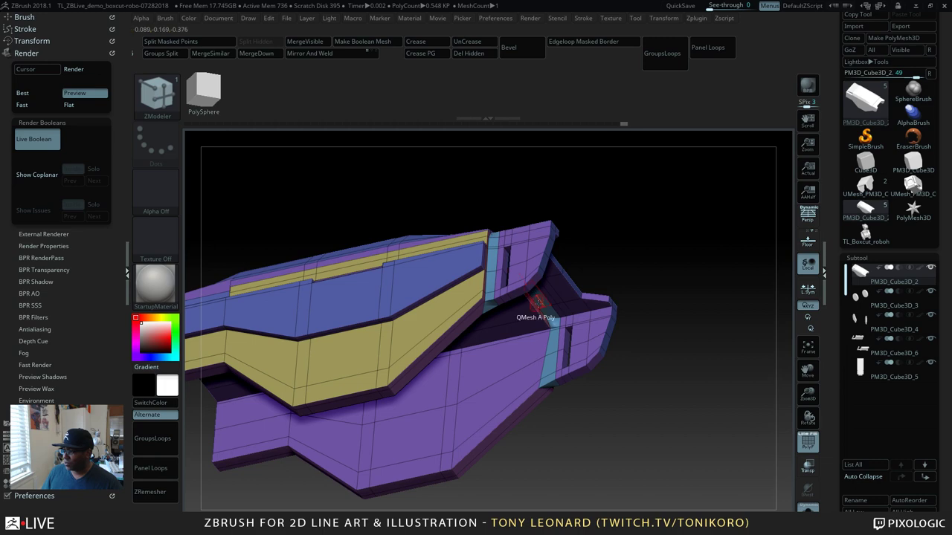
Step: Examine the rear slots from several angles and preview the whole shell with Dynamic Subdivision smoothing, switching it off again
mouse_move(703, 361)
mouse_down()
mouse_move(718, 410)
mouse_move(695, 366)
mouse_up()
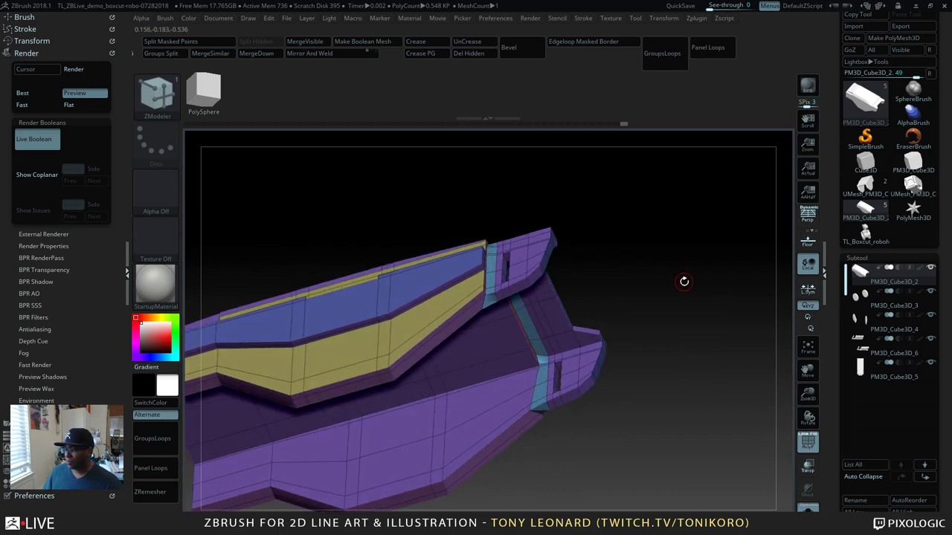
alt+drag(607, 242, 562, 348)
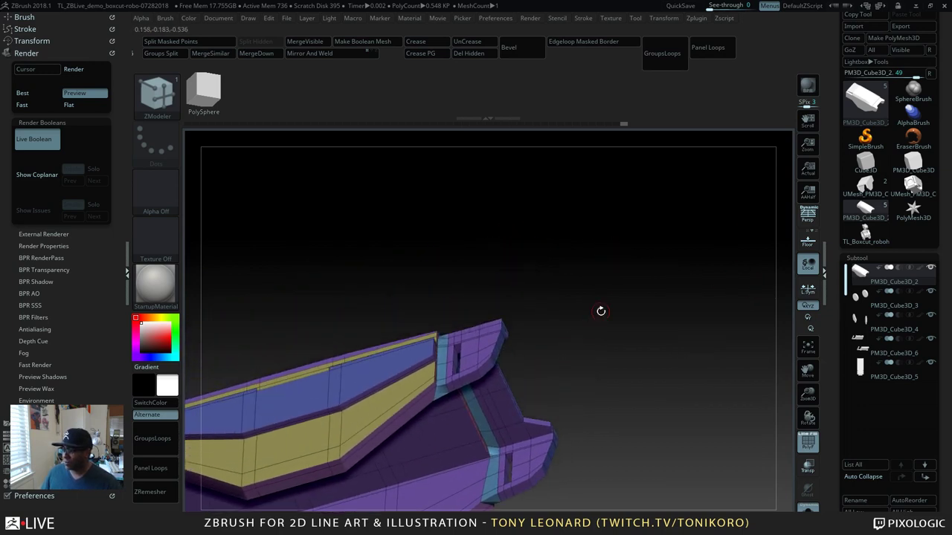
alt+drag(602, 311, 679, 263)
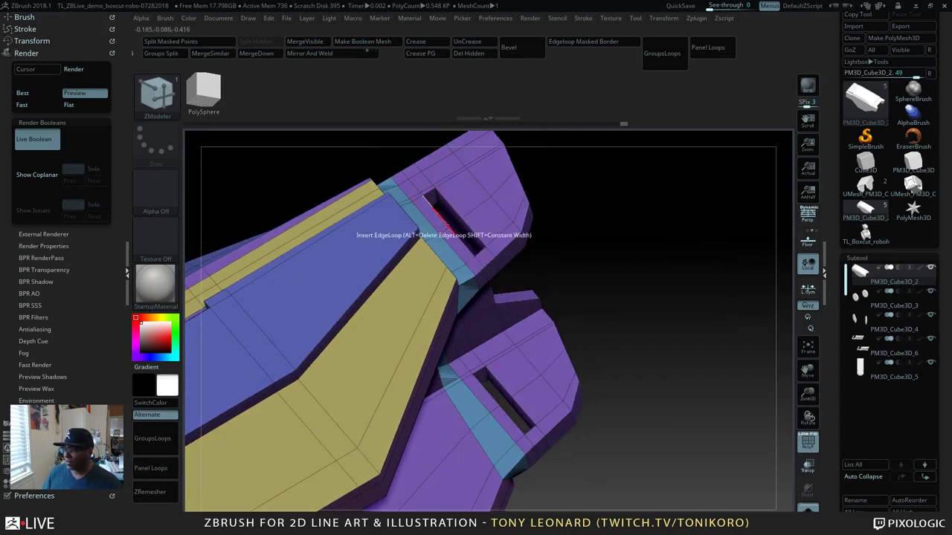
drag(642, 248, 669, 316)
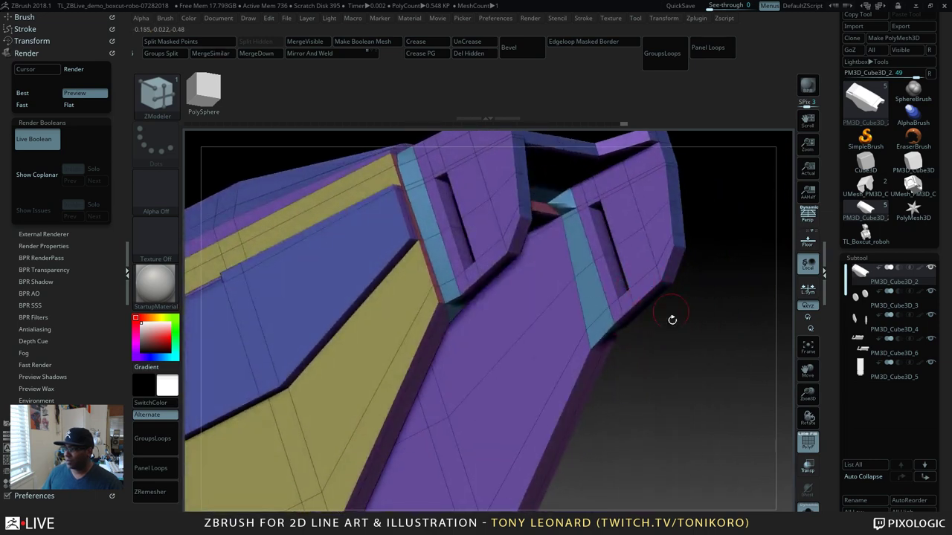
drag(674, 386, 573, 255)
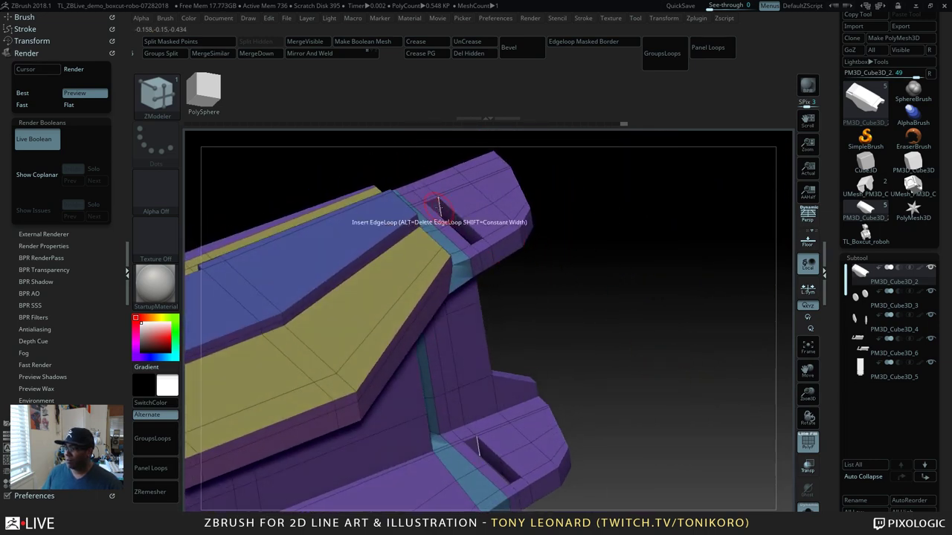
alt+drag(655, 319, 635, 231)
alt+drag(645, 278, 705, 308)
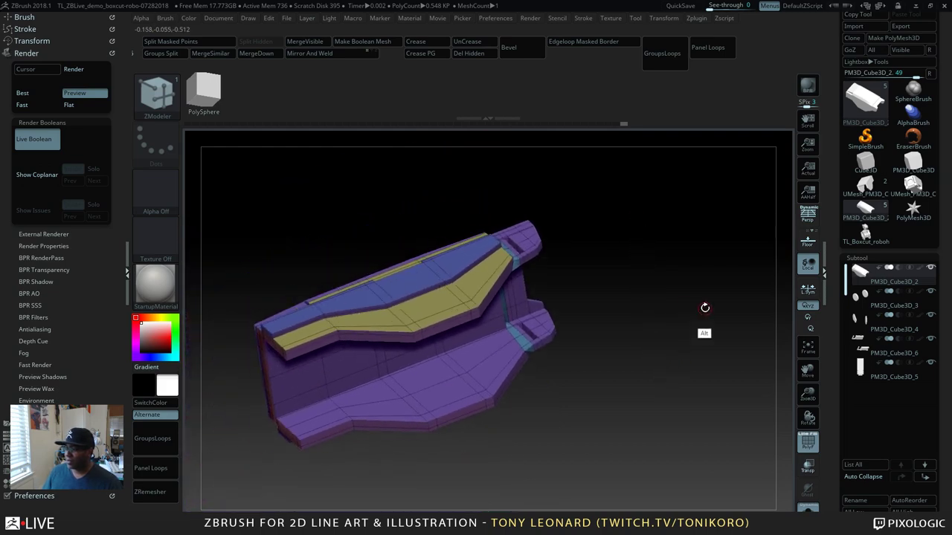
key(d)
mouse_move(685, 266)
mouse_down()
mouse_move(656, 379)
mouse_move(654, 337)
mouse_up()
key(shift+d)
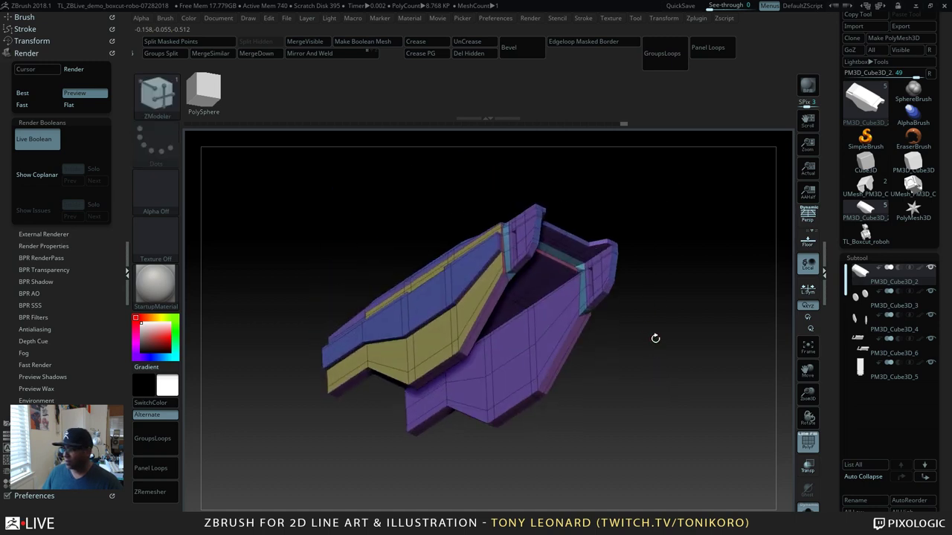
Step: Insert an edge loop near the shell's front opening and QMesh the lower front corner faces downward into two prongs
drag(433, 449, 491, 394)
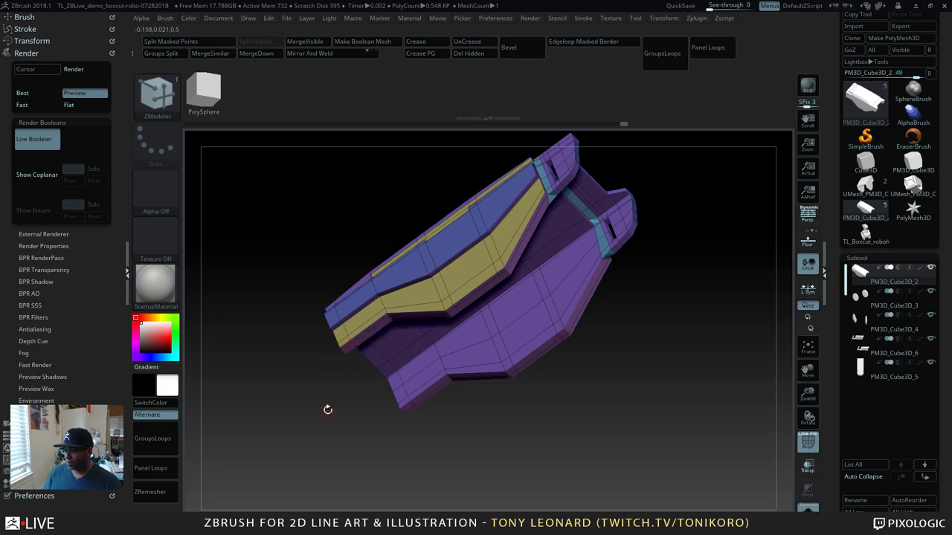
drag(327, 410, 356, 367)
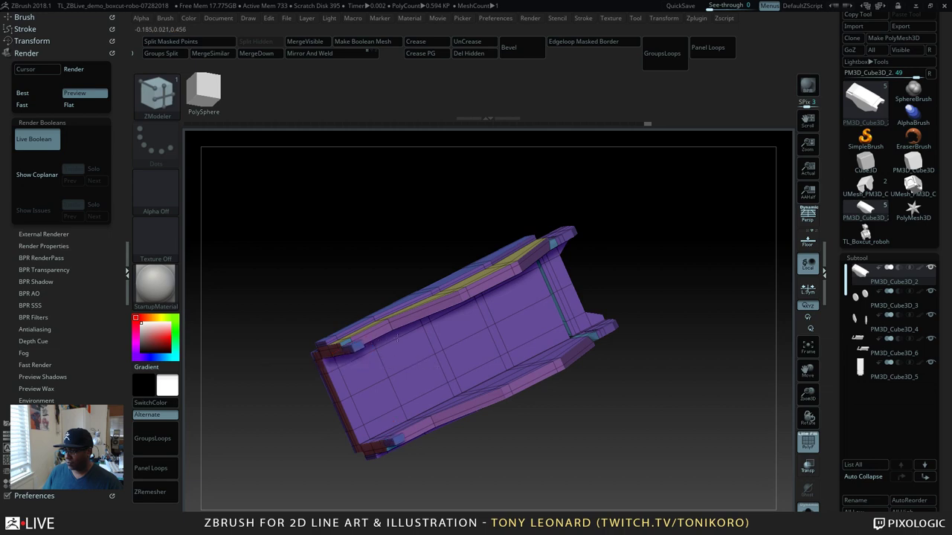
drag(585, 438, 612, 356)
alt+drag(533, 351, 587, 443)
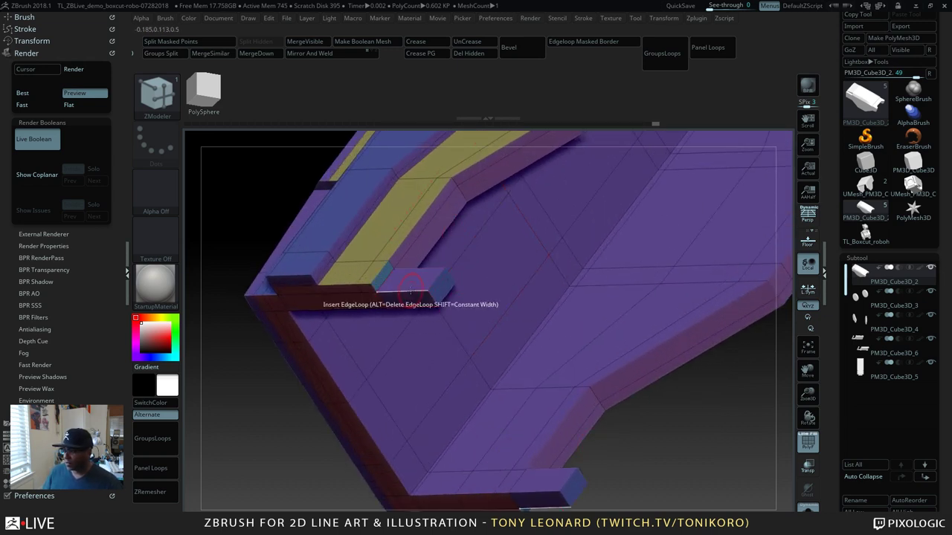
drag(221, 388, 317, 243)
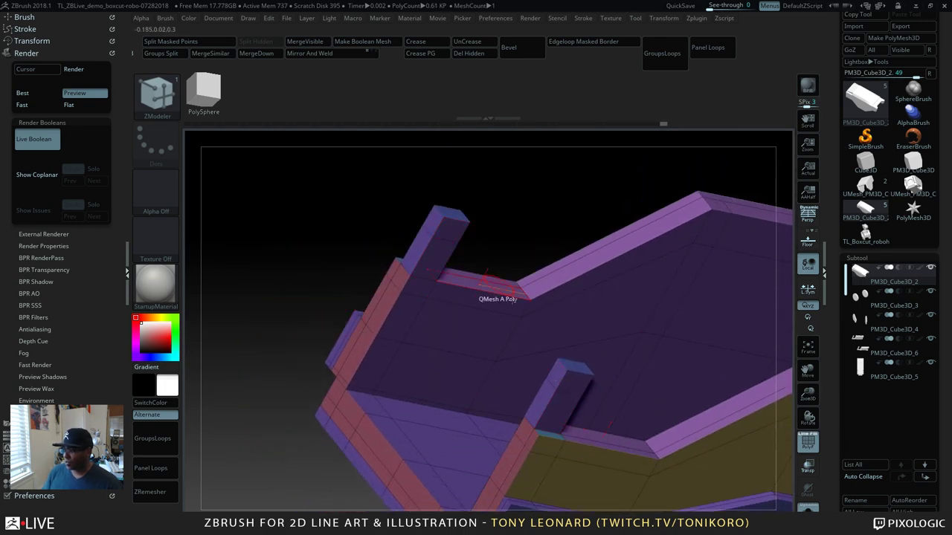
Step: Insert crossing edge loops near the tips of the front prongs and split their intersection point into an octagonal face group
mouse_move(361, 240)
mouse_down()
mouse_move(372, 230)
mouse_move(351, 230)
mouse_up()
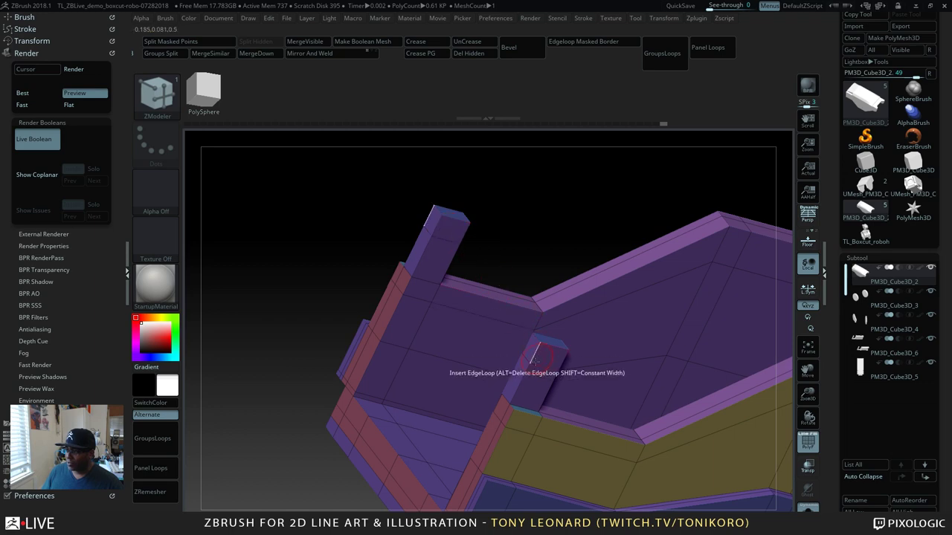
mouse_move(528, 218)
mouse_down()
mouse_move(550, 215)
mouse_move(526, 221)
mouse_up()
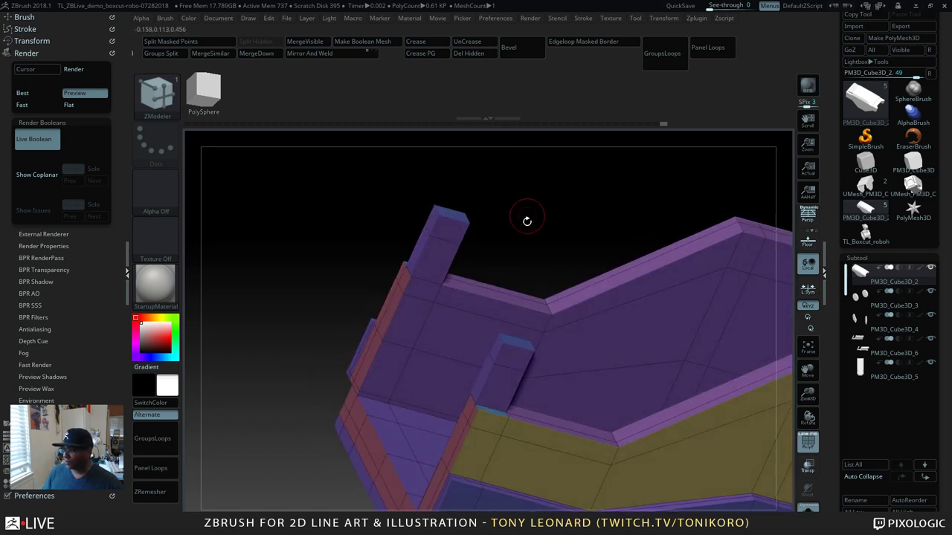
click(445, 240)
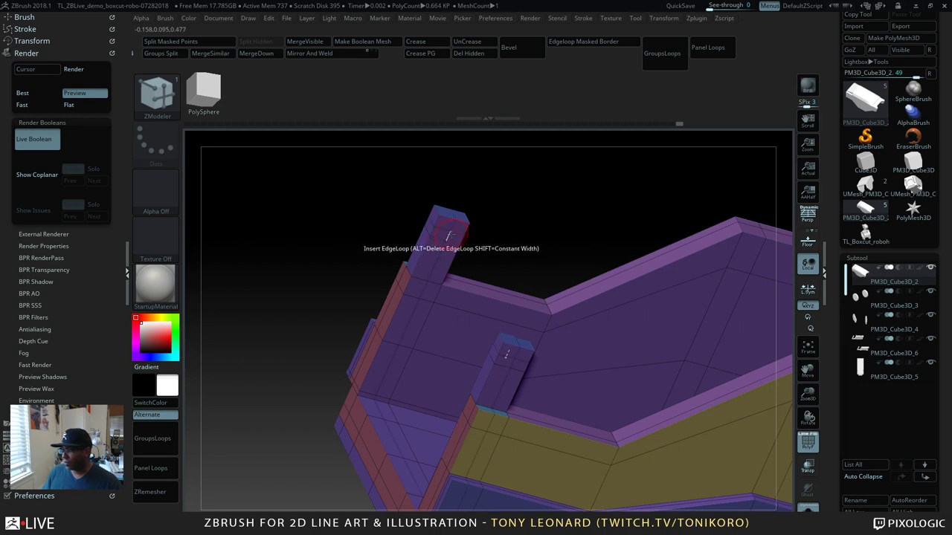
drag(545, 244, 557, 227)
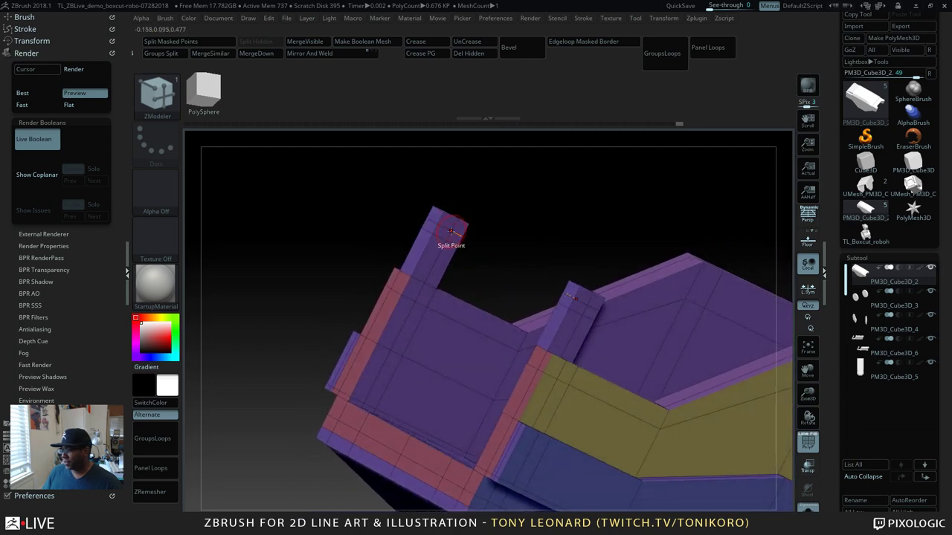
key(space)
key(Escape)
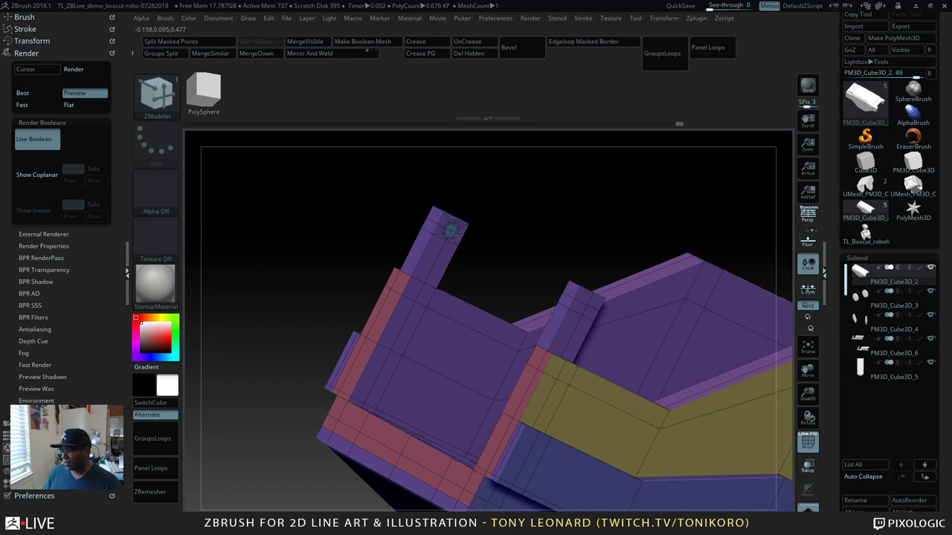
Step: Select the octagonal faces on the inner sides of the front prongs and QMesh them together into a crossbar
drag(502, 233, 469, 293)
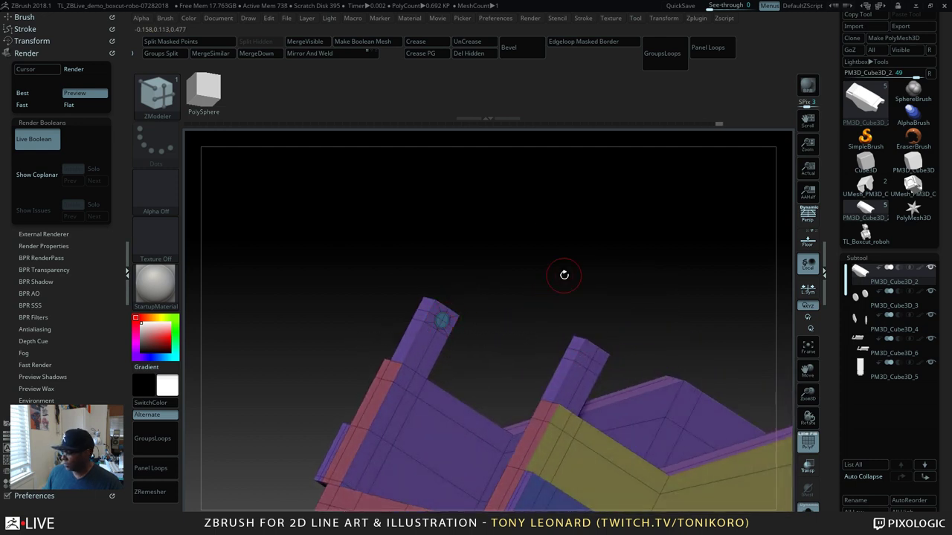
drag(552, 277, 593, 419)
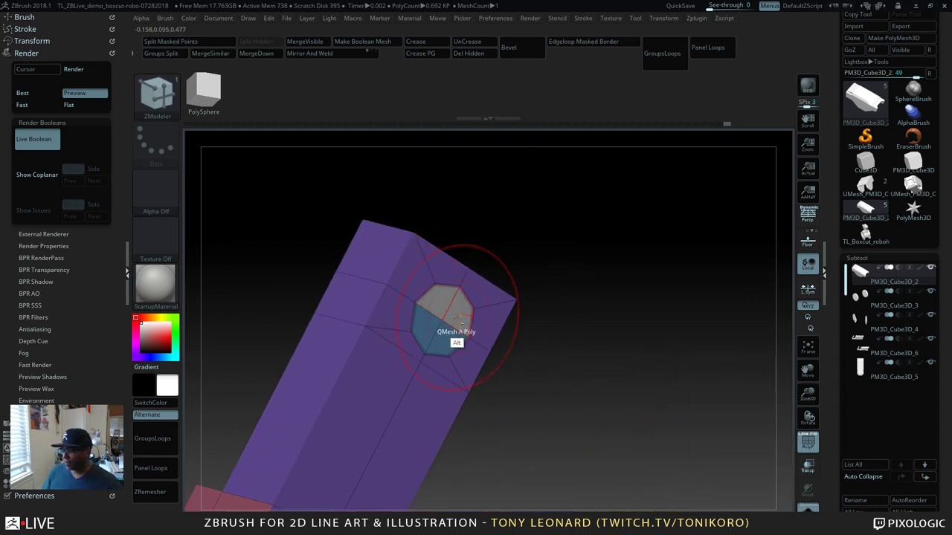
alt+drag(443, 338, 424, 325)
alt+drag(607, 396, 582, 240)
mouse_move(523, 374)
mouse_down()
mouse_move(569, 368)
mouse_move(612, 378)
mouse_move(537, 361)
mouse_up()
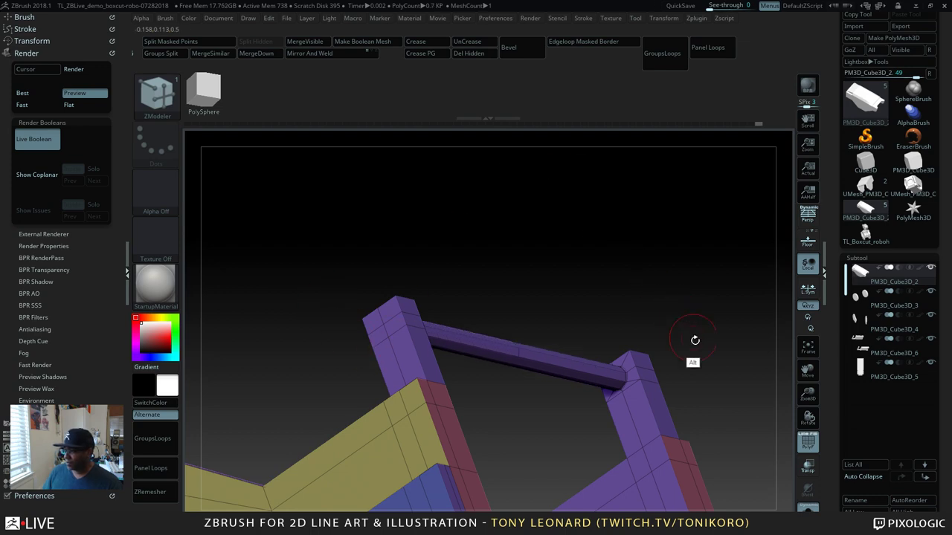
Step: Preview the crossbar and front frame with Dynamic Subdivision smoothing, switching it off again
mouse_move(694, 340)
mouse_down()
mouse_move(680, 283)
mouse_move(676, 345)
mouse_up()
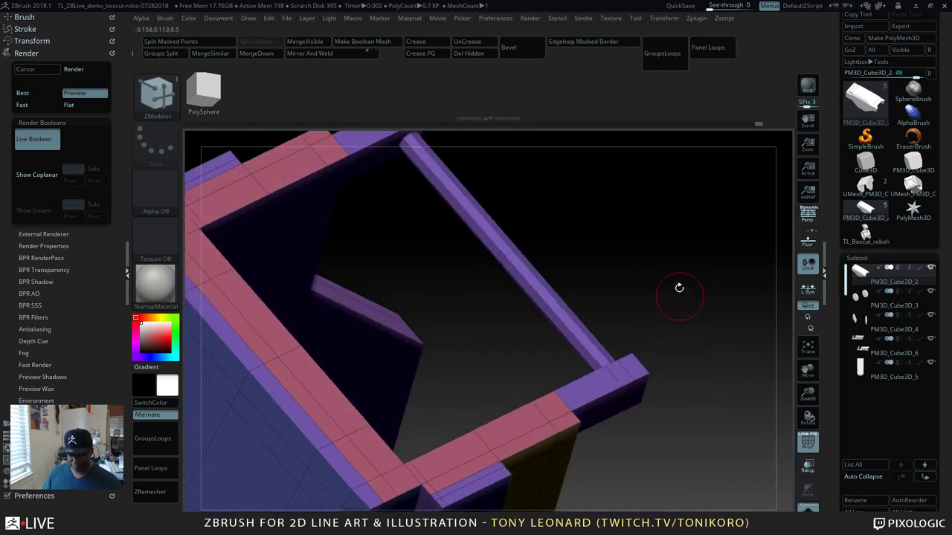
key(d)
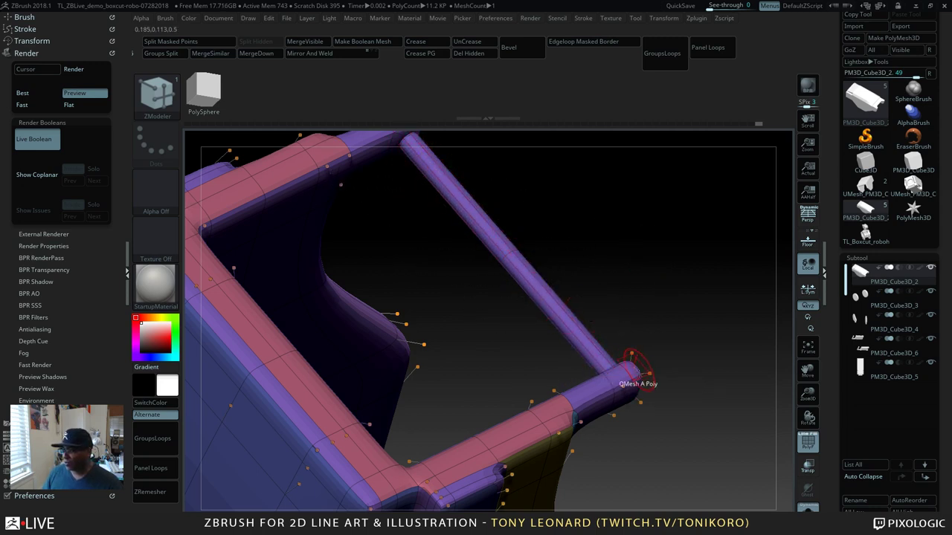
drag(672, 221, 726, 316)
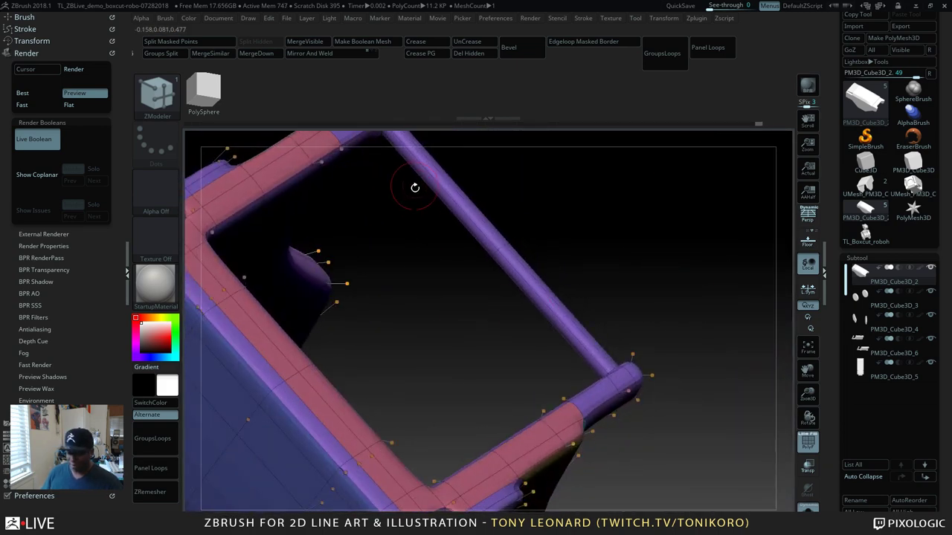
key(shift+d)
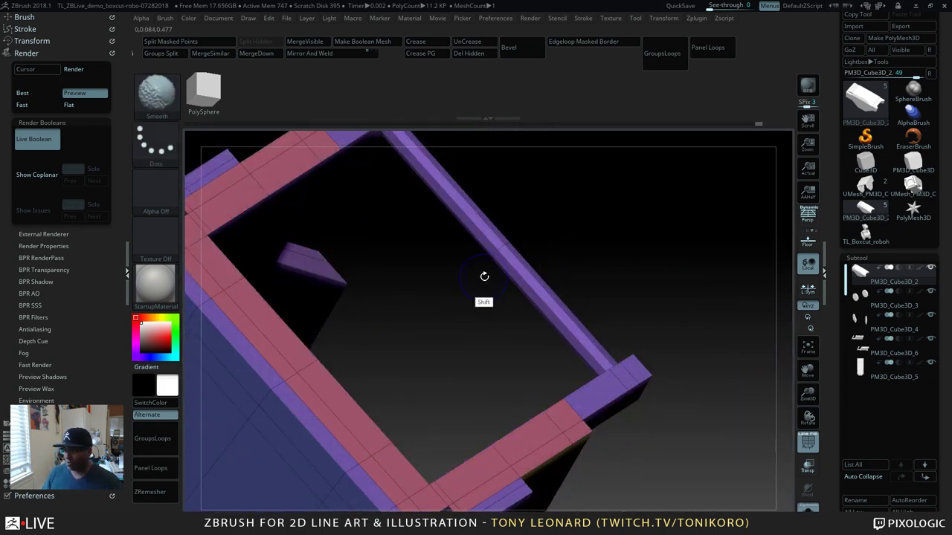
Step: Leave Solo mode to show all subtools and examine the detailed shell within the full robot from the front, underside and rear
drag(756, 406, 583, 450)
drag(652, 425, 676, 181)
click(809, 508)
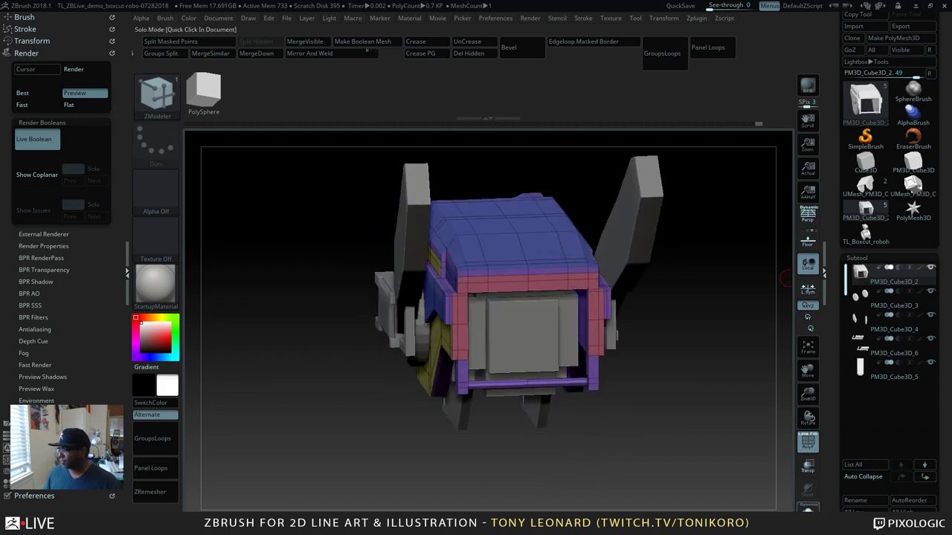
drag(680, 427, 750, 387)
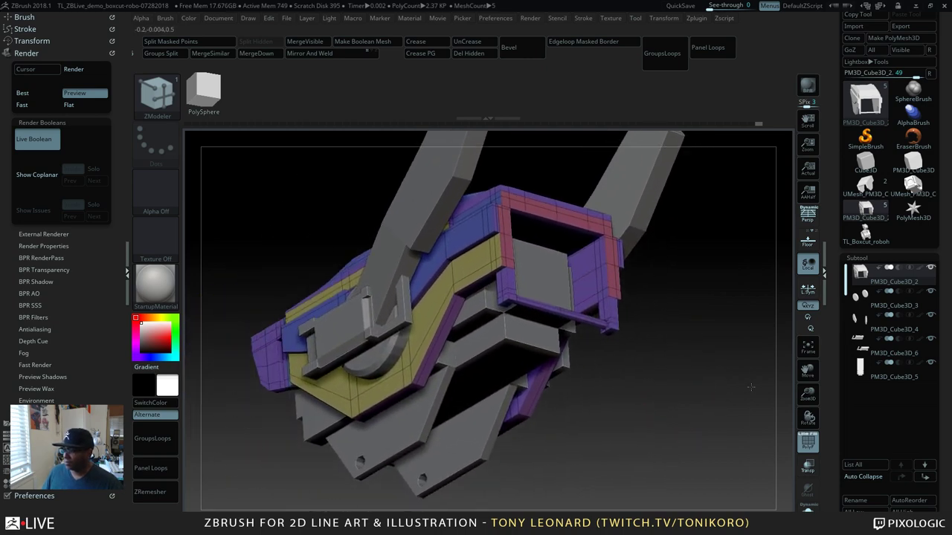
drag(741, 447, 676, 410)
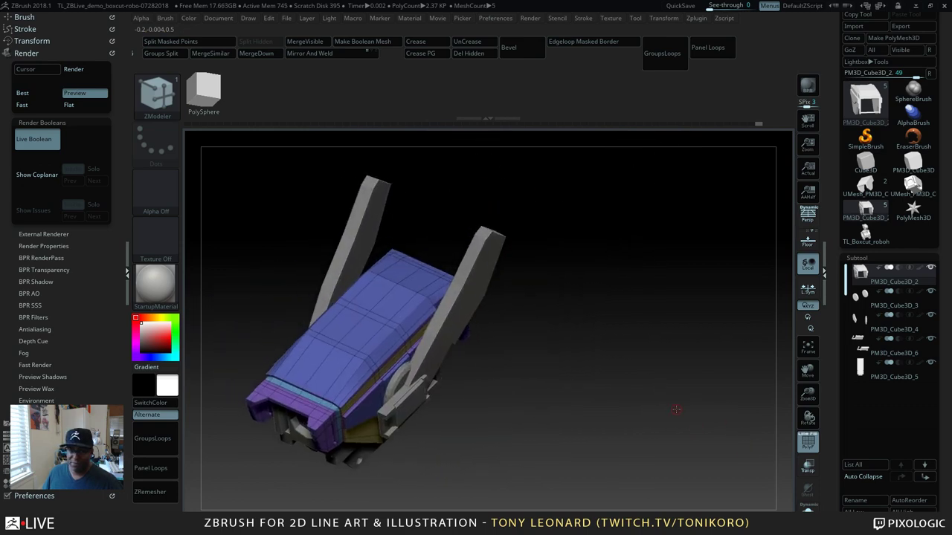
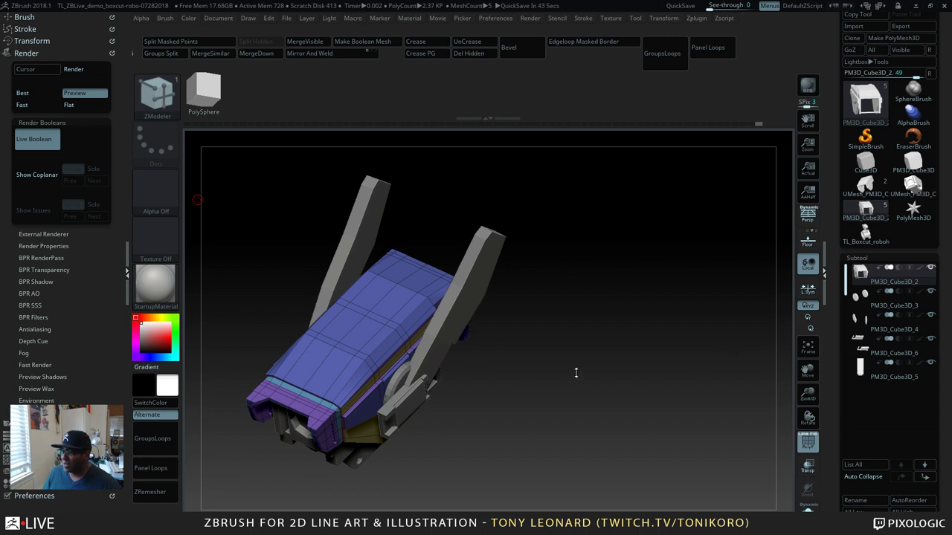
Step: Activate the IMM Primitives brush and choose the QCube mesh for insertion
mouse_move(576, 372)
mouse_down()
mouse_move(560, 422)
mouse_move(568, 367)
mouse_move(564, 408)
mouse_move(590, 438)
mouse_move(674, 461)
mouse_move(748, 414)
mouse_move(674, 414)
mouse_move(641, 461)
mouse_move(704, 421)
mouse_move(539, 432)
mouse_move(565, 446)
mouse_move(670, 417)
mouse_move(624, 387)
mouse_move(647, 305)
mouse_move(541, 380)
mouse_move(582, 410)
mouse_up()
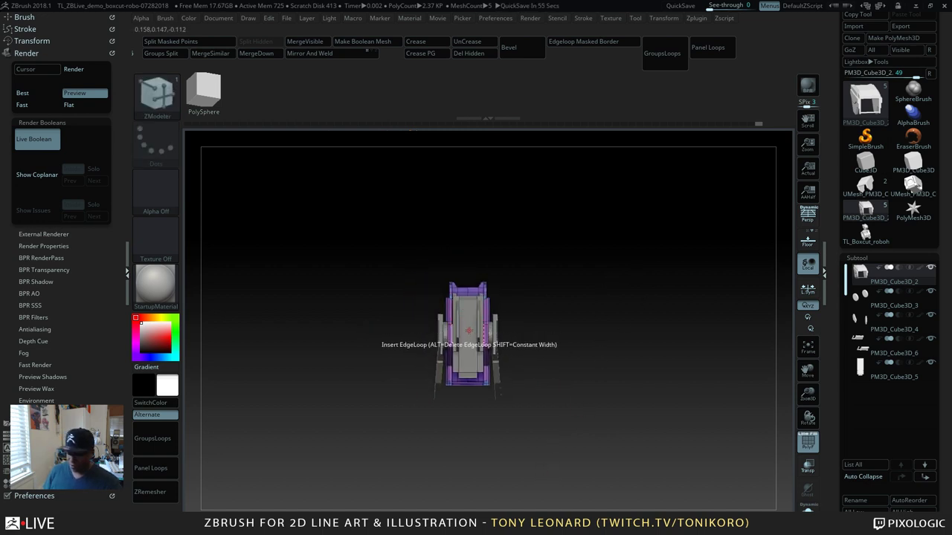
key(b)
key(i)
key(Escape)
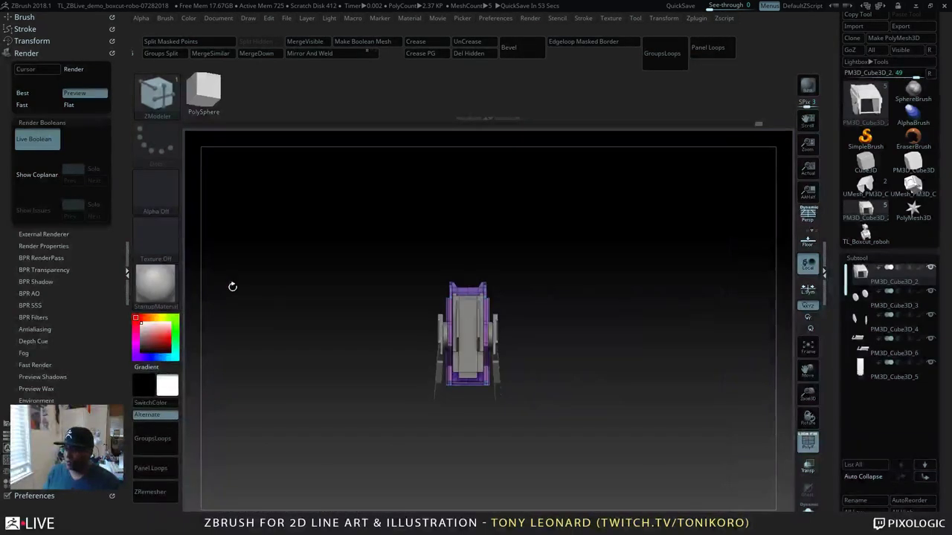
key(b)
key(i)
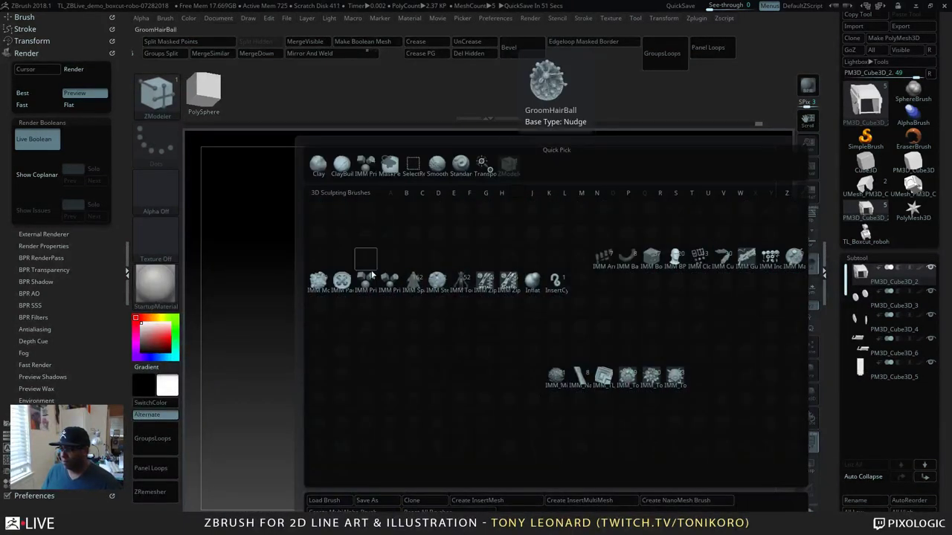
key(p)
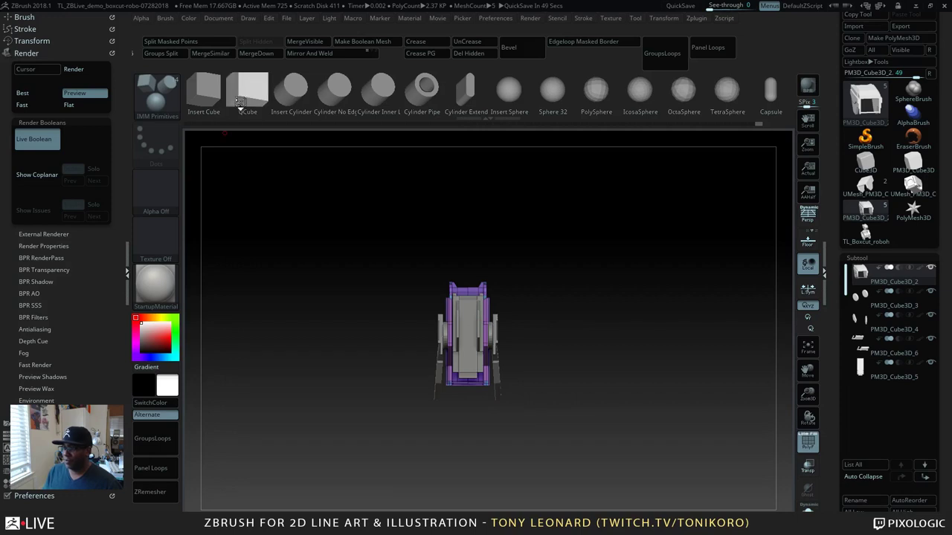
key(m)
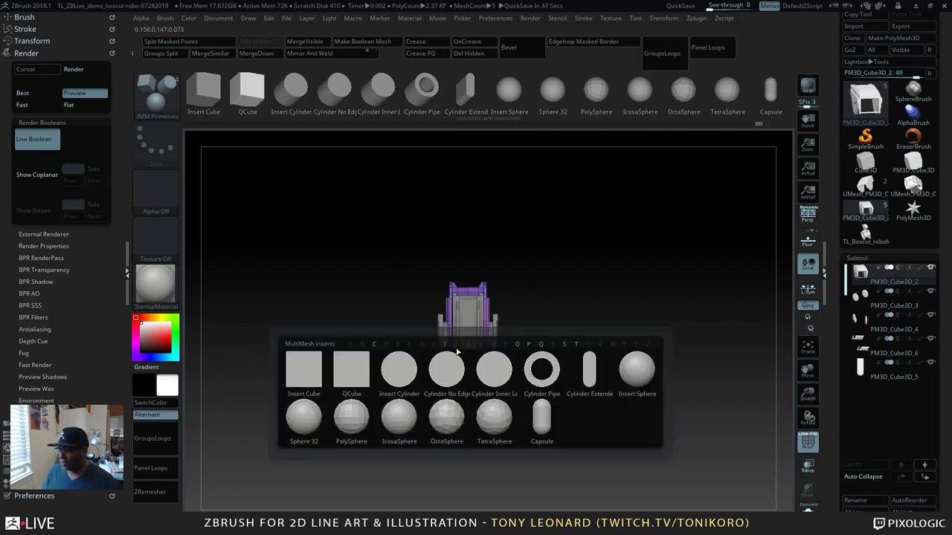
click(351, 372)
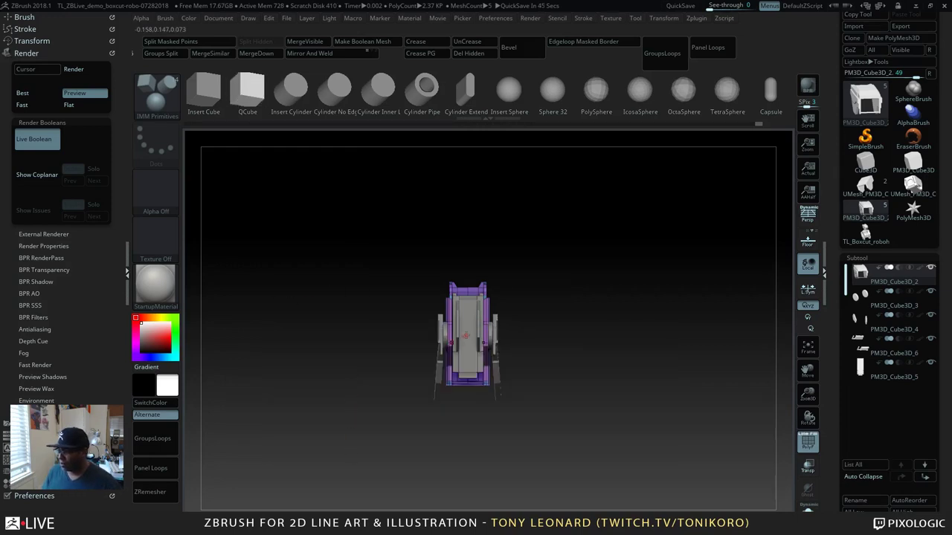
Step: Insert a QCube on the model's centerline at the underside of the robot's body
key(shift)
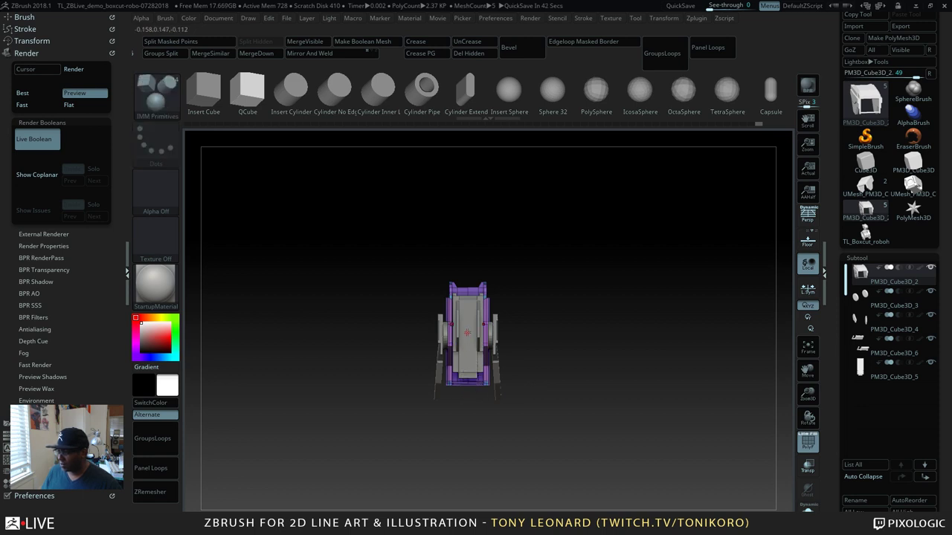
mouse_move(467, 333)
mouse_down()
mouse_move(469, 391)
mouse_move(469, 380)
mouse_up()
drag(639, 268, 624, 427)
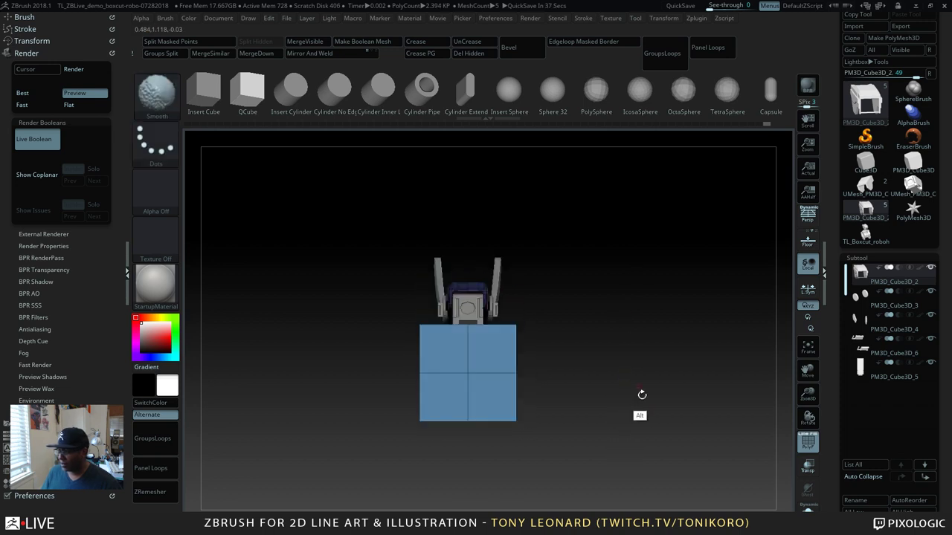
Step: Move the inserted cube down clear of the body and split it off from the body as its own subtool
alt+drag(642, 395, 626, 367)
key(w)
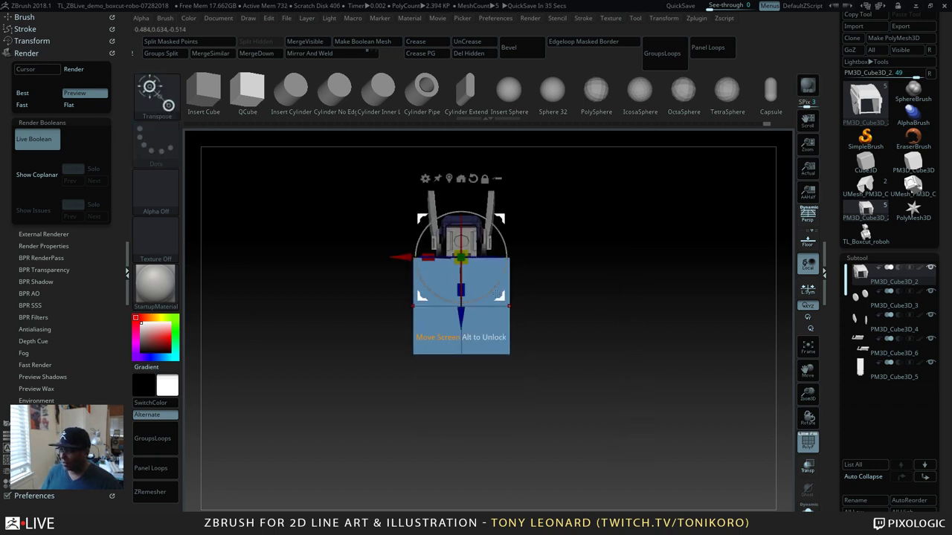
drag(463, 318, 462, 352)
drag(617, 335, 674, 378)
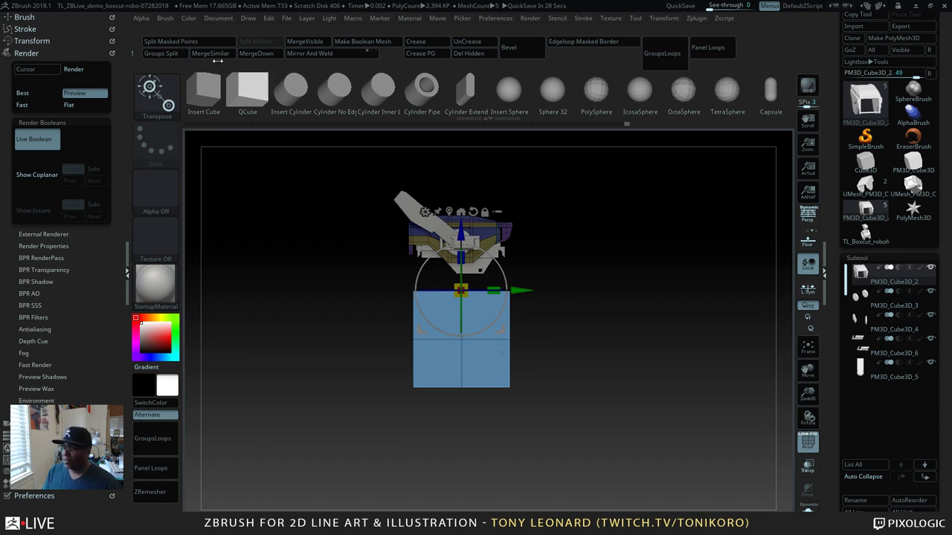
click(202, 43)
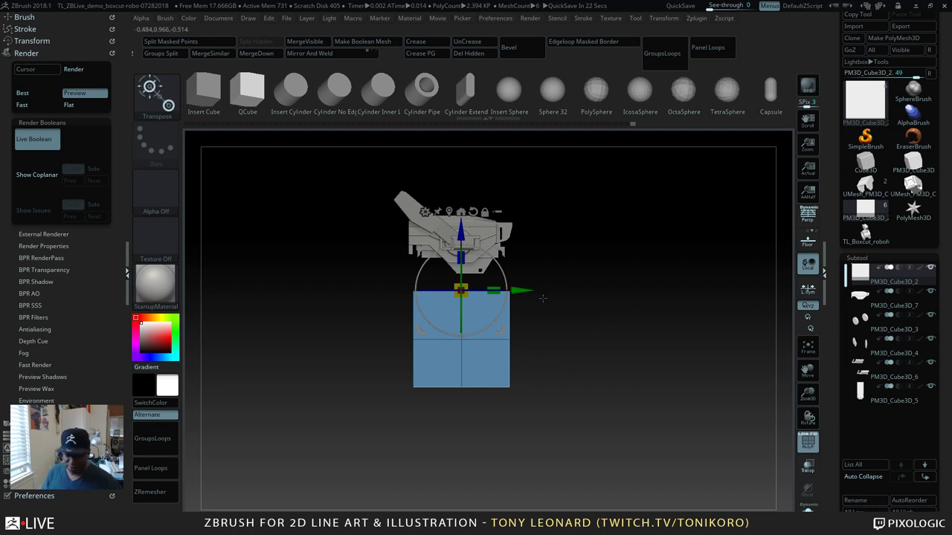
Step: Mask all but the cube's upper-left edge in side view and move that edge inward along Y
key(q)
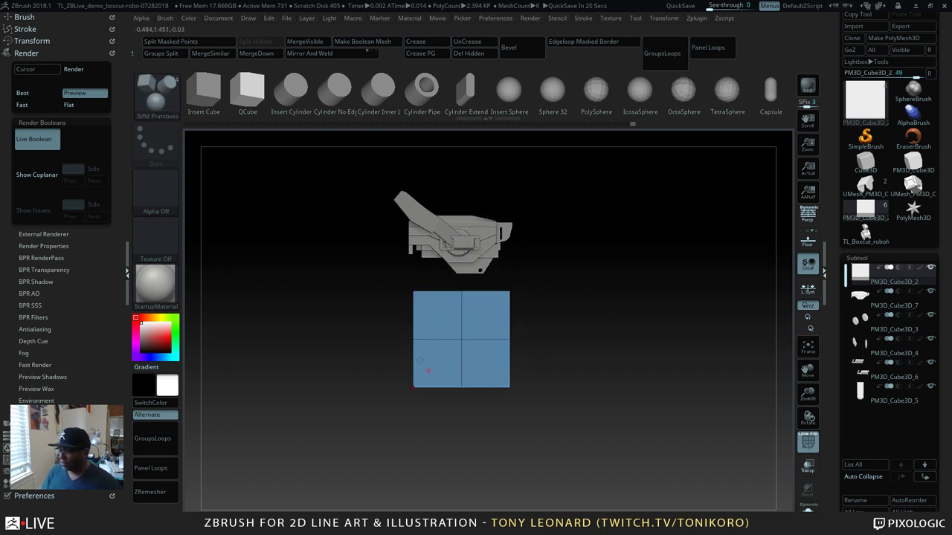
key(ctrl)
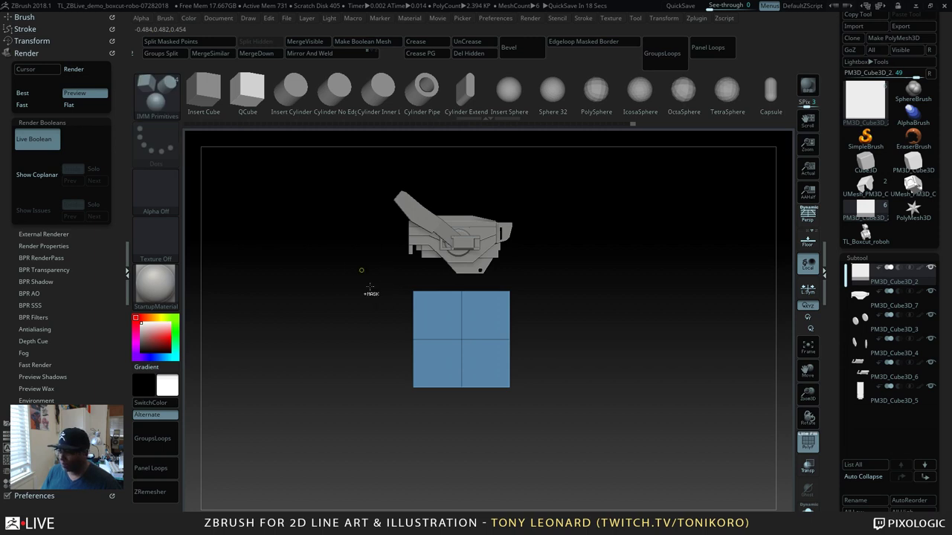
ctrl+drag(387, 277, 422, 307)
ctrl+click(383, 398)
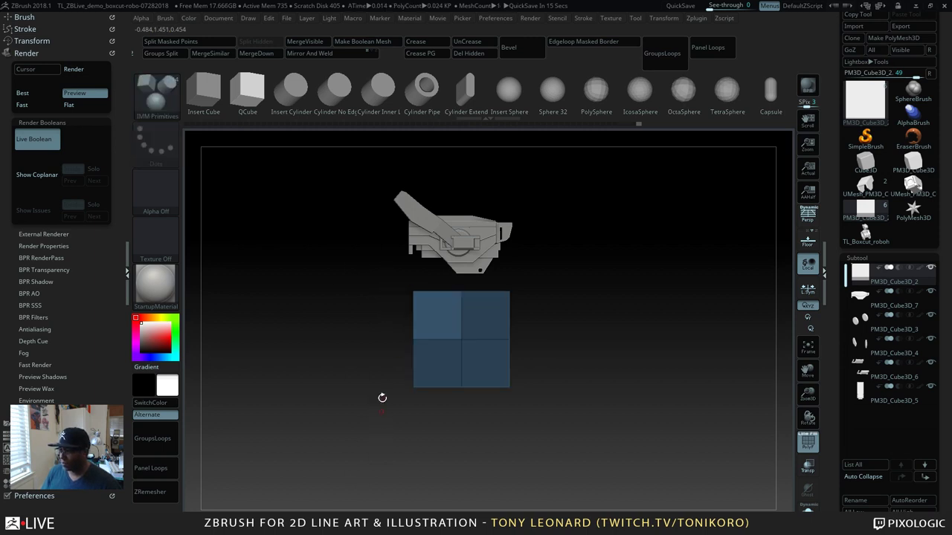
key(w)
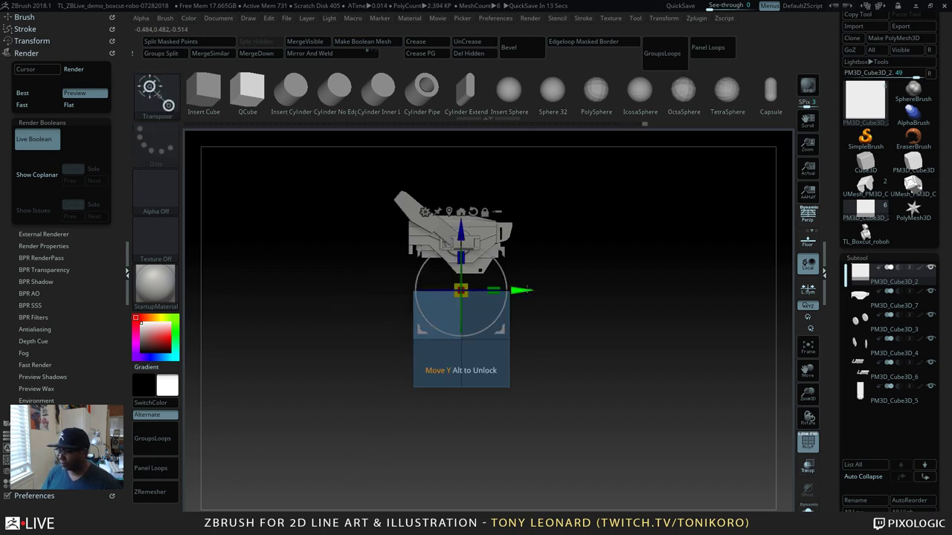
mouse_move(525, 288)
mouse_down()
mouse_move(551, 288)
mouse_move(539, 290)
mouse_up()
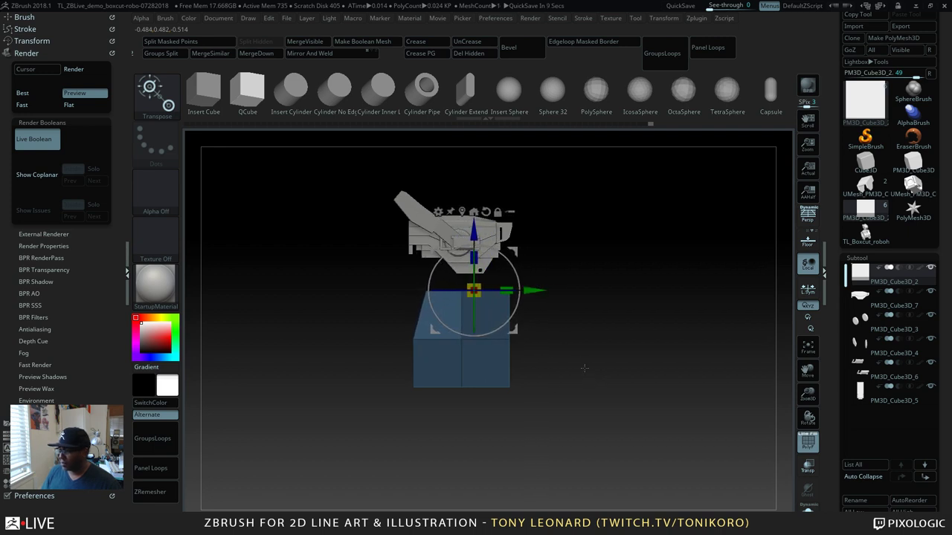
Step: Clear the mask, isolate the cube's upper-right edge with a new mask, and move it inward along Y
ctrl+drag(599, 327, 605, 385)
ctrl+drag(615, 326, 615, 387)
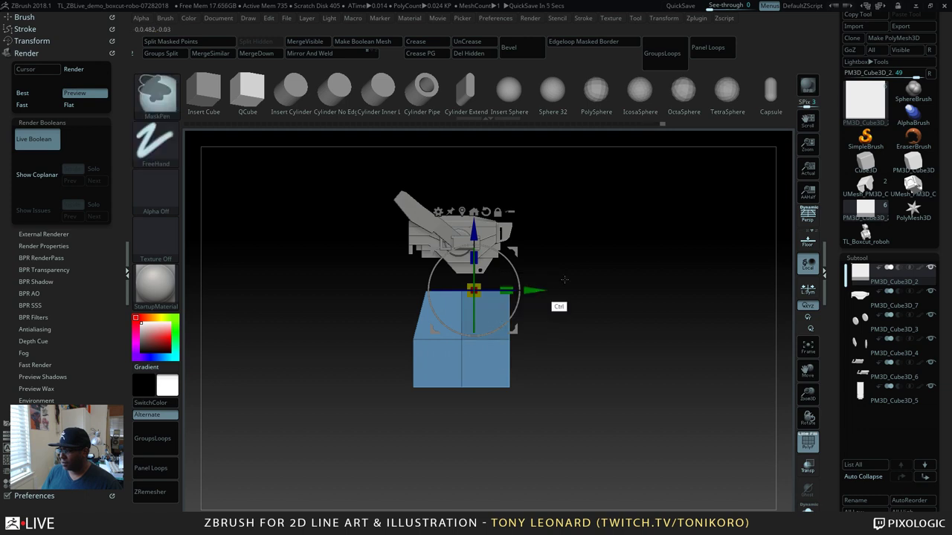
drag(548, 290, 518, 290)
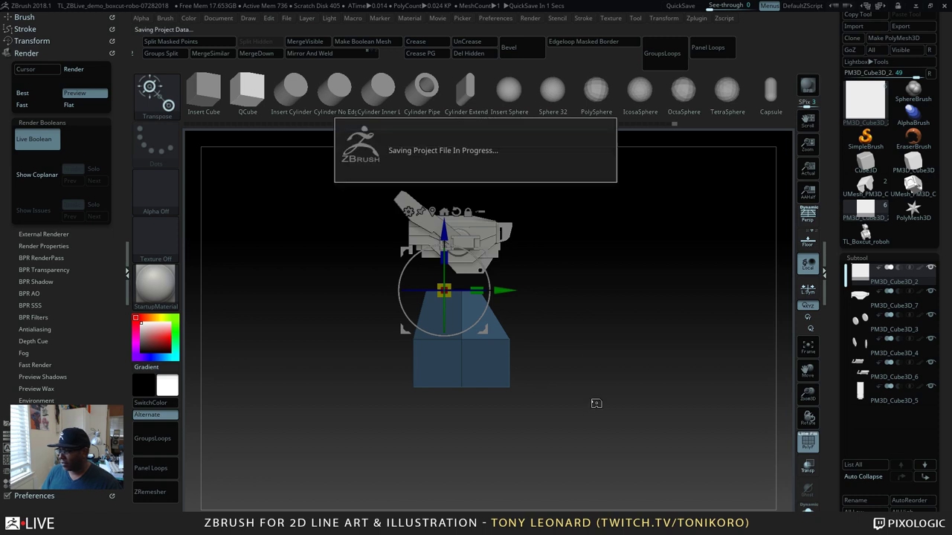
Step: Extend the cube downward by applying ZModeler's QMesh to its four bottom polygons as a temporary group
mouse_move(596, 404)
mouse_down()
mouse_move(616, 369)
mouse_move(607, 346)
mouse_up()
key(q)
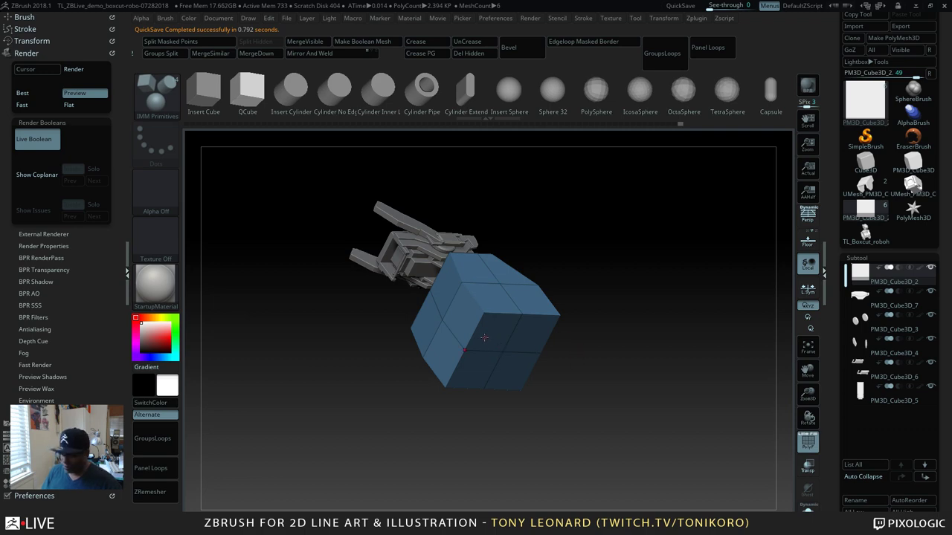
key(b)
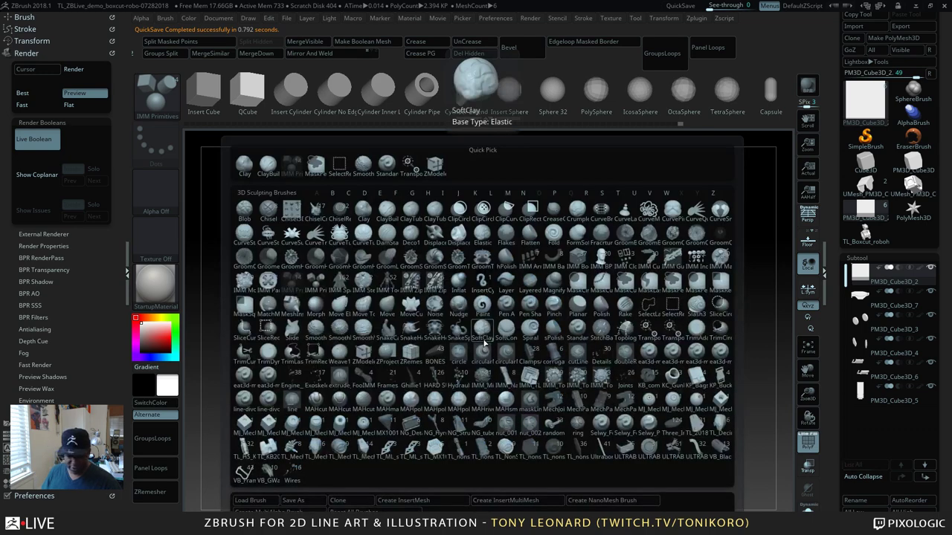
key(z)
click(372, 348)
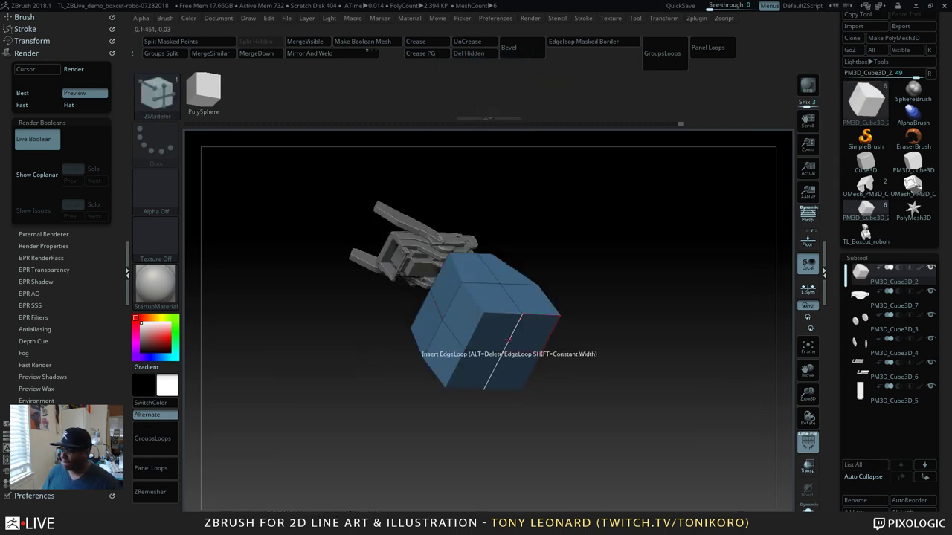
key(alt)
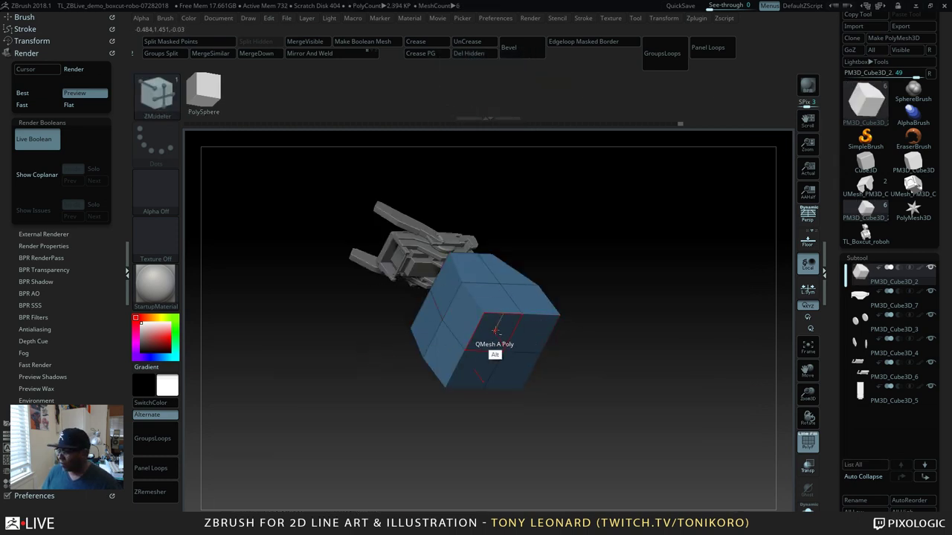
alt+drag(495, 330, 481, 376)
alt+drag(527, 339, 495, 376)
mouse_move(625, 382)
mouse_down()
mouse_move(604, 397)
mouse_move(605, 383)
mouse_up()
drag(506, 342, 506, 383)
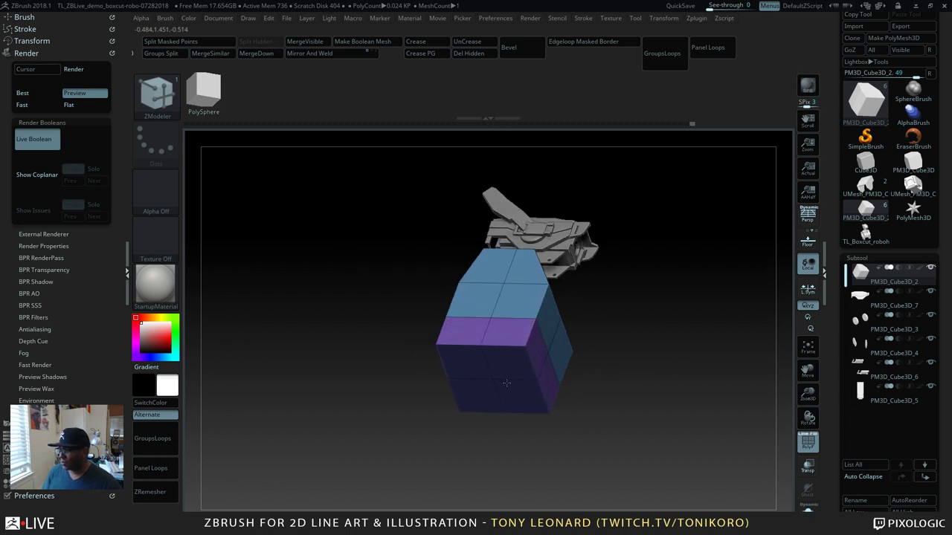
Step: Taper the lower-right corner of the new bottom section inward along Y, with the rest of the block masked
drag(680, 391, 661, 355)
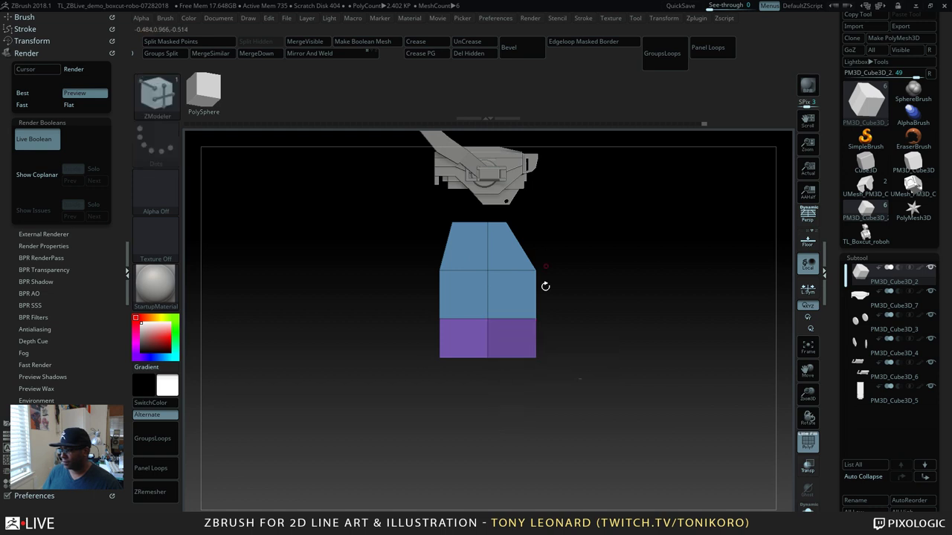
key(w)
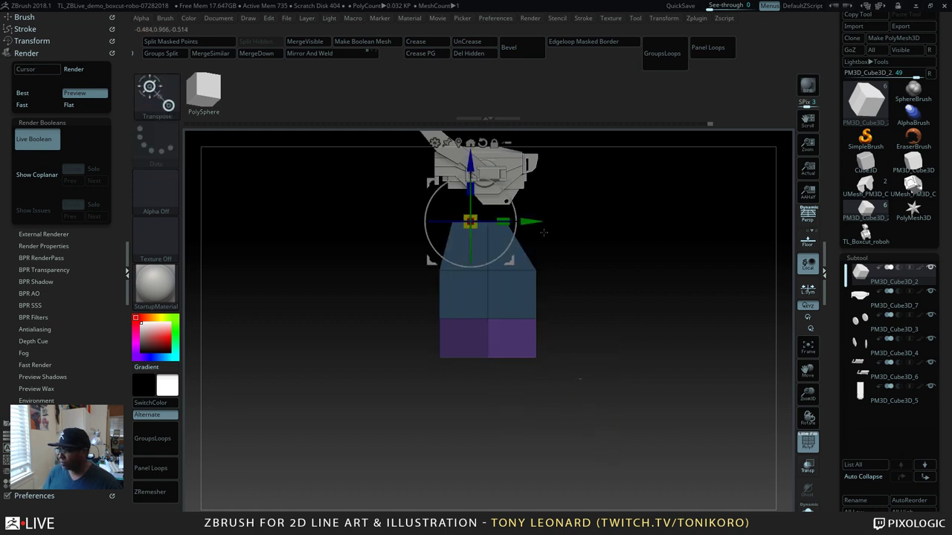
drag(531, 221, 502, 221)
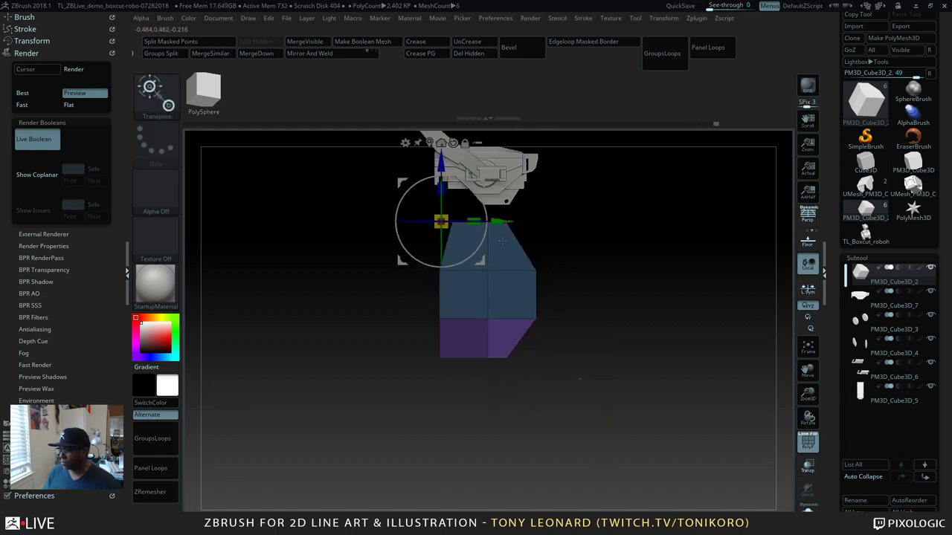
Step: Mask all but the bottom section's lower-left corner and move it inward along Y to match the opposite taper
key(ctrl)
ctrl+drag(393, 341, 453, 391)
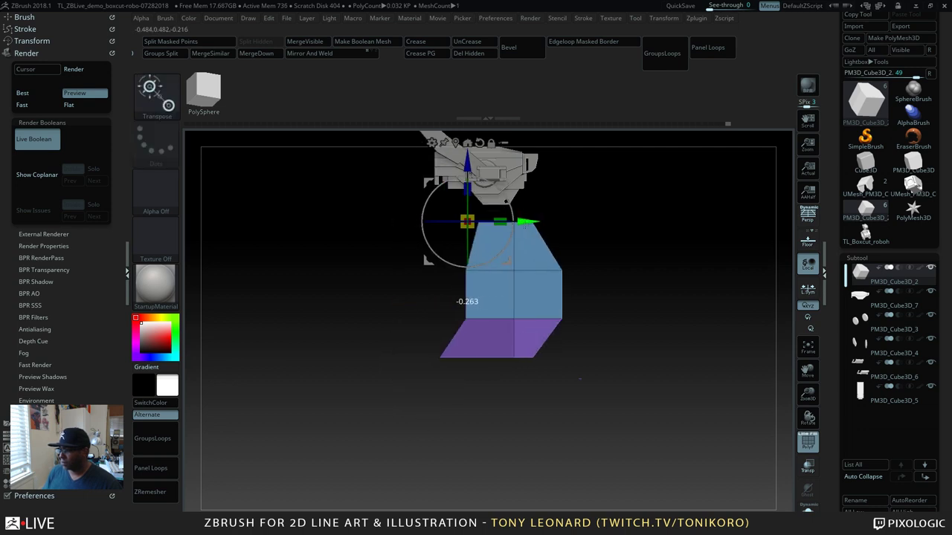
ctrl+click(382, 363)
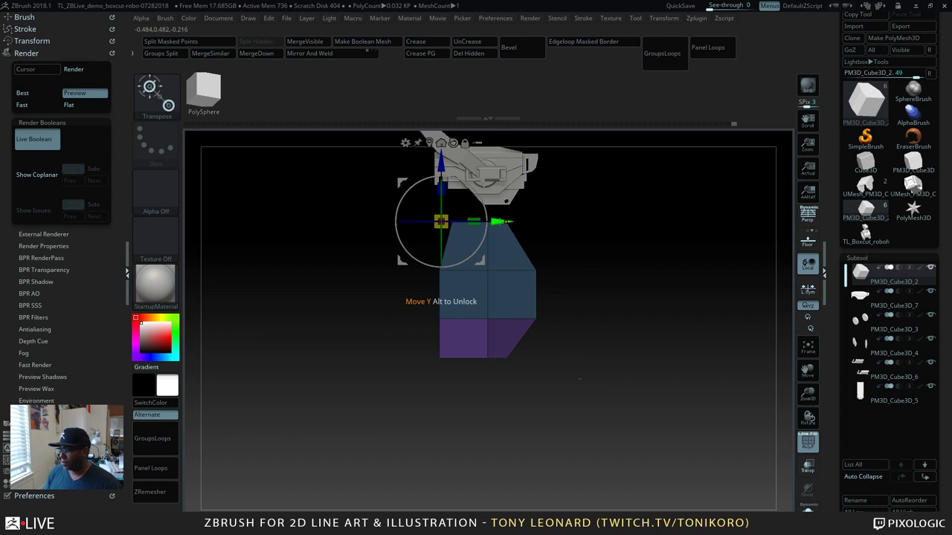
drag(503, 222, 530, 221)
Step: Mask all but the block's left middle section, nudge it slightly outward along Y, and clear the mask
ctrl+click(402, 262)
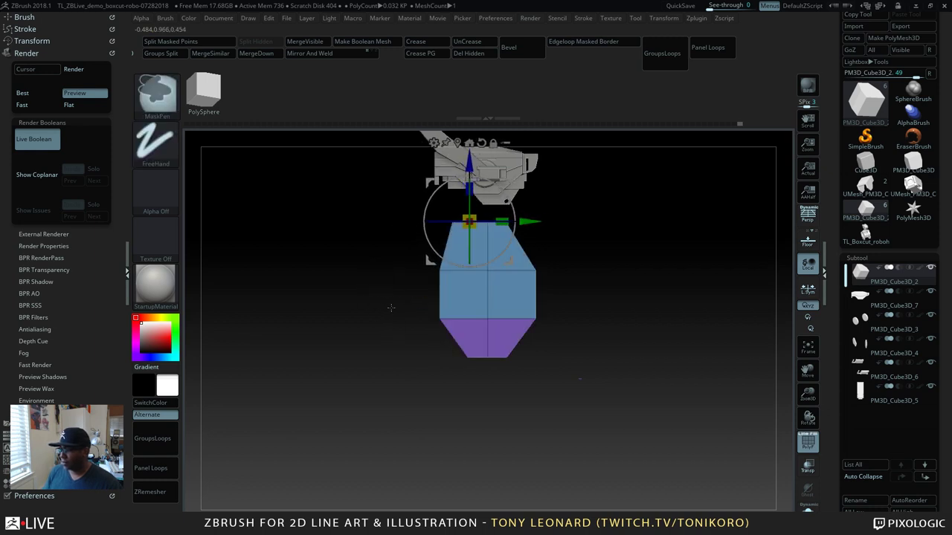
ctrl+drag(395, 251, 452, 282)
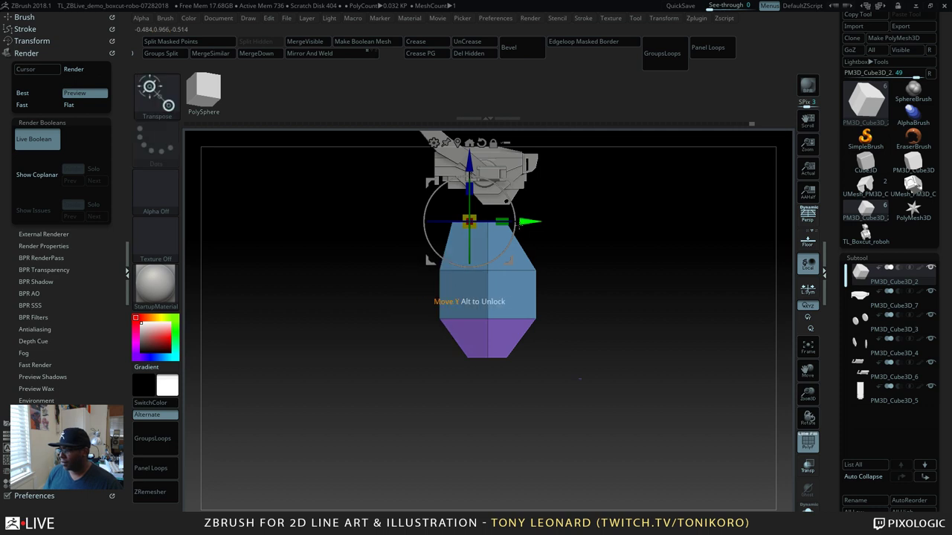
ctrl+click(541, 218)
mouse_move(529, 222)
mouse_down()
mouse_move(510, 223)
mouse_move(528, 226)
mouse_up()
mouse_move(625, 393)
mouse_down()
mouse_move(621, 426)
mouse_move(650, 385)
mouse_move(633, 388)
mouse_move(606, 368)
mouse_move(628, 372)
mouse_up()
key(q)
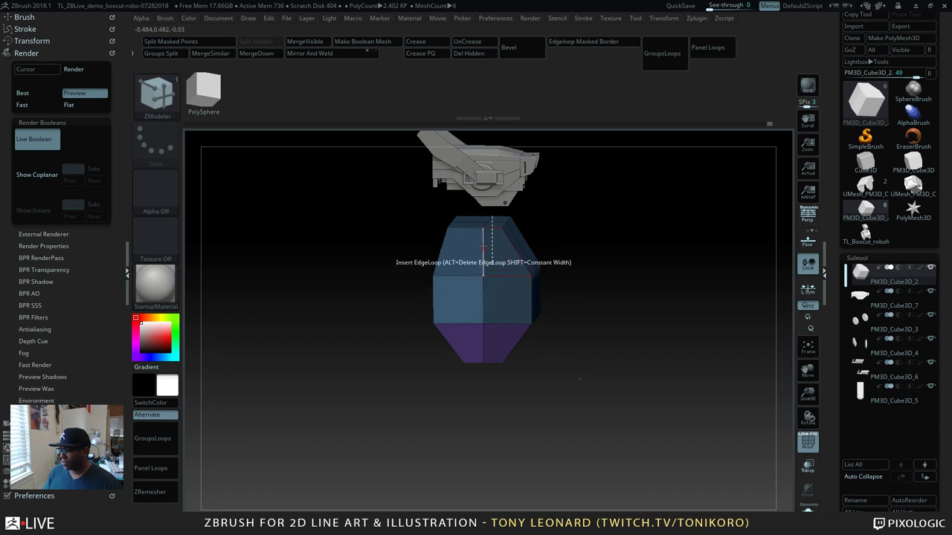
shift+drag(588, 291, 629, 332)
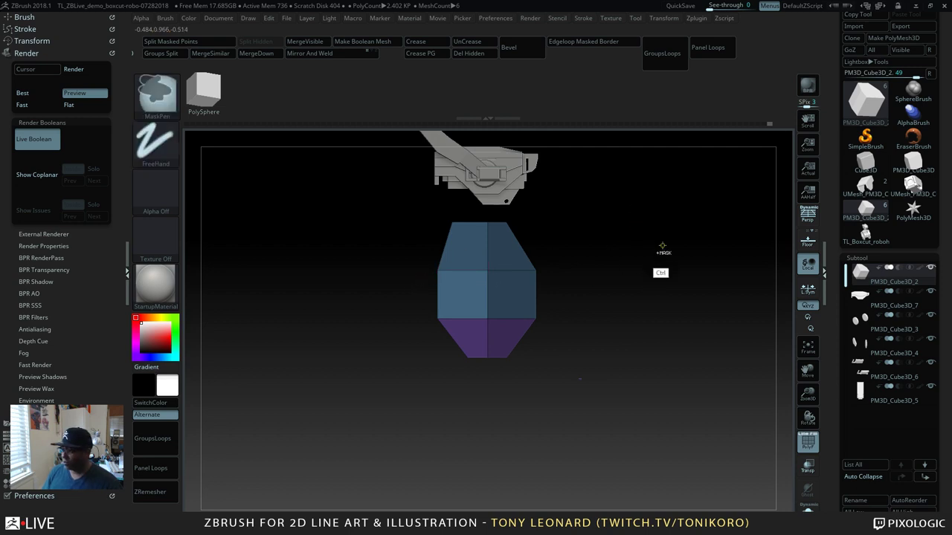
key(ctrl+z)
Step: Set the ZModeler edge action to Slide with EdgeLoop Complete as the target
key(space)
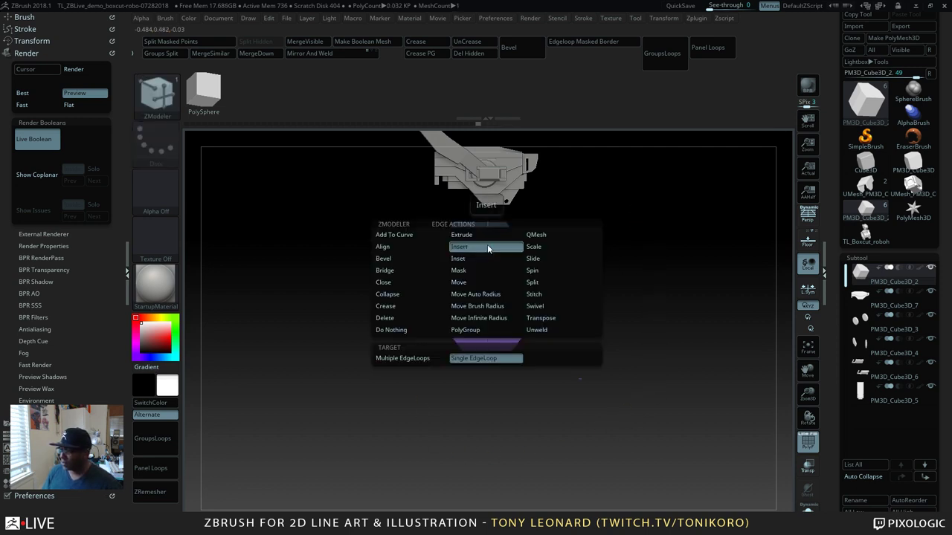
click(543, 259)
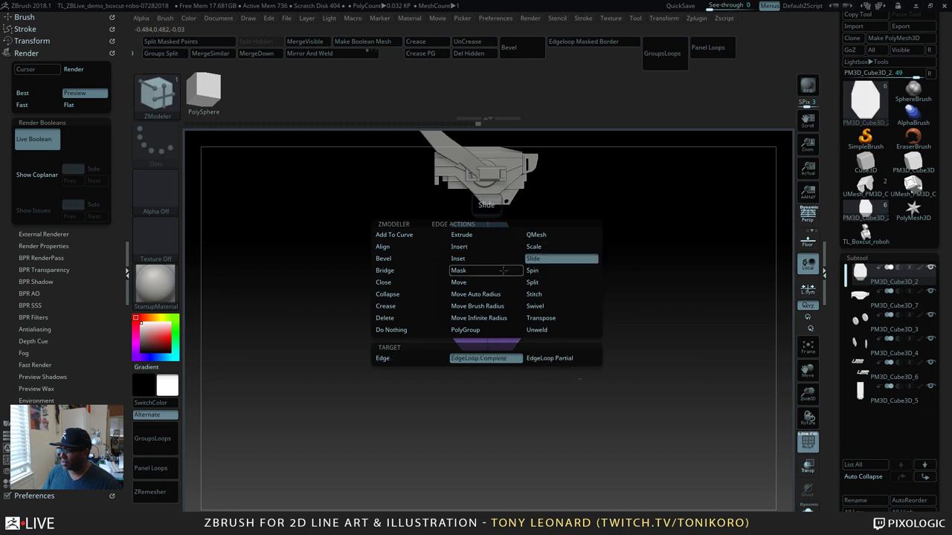
key(space)
click(492, 251)
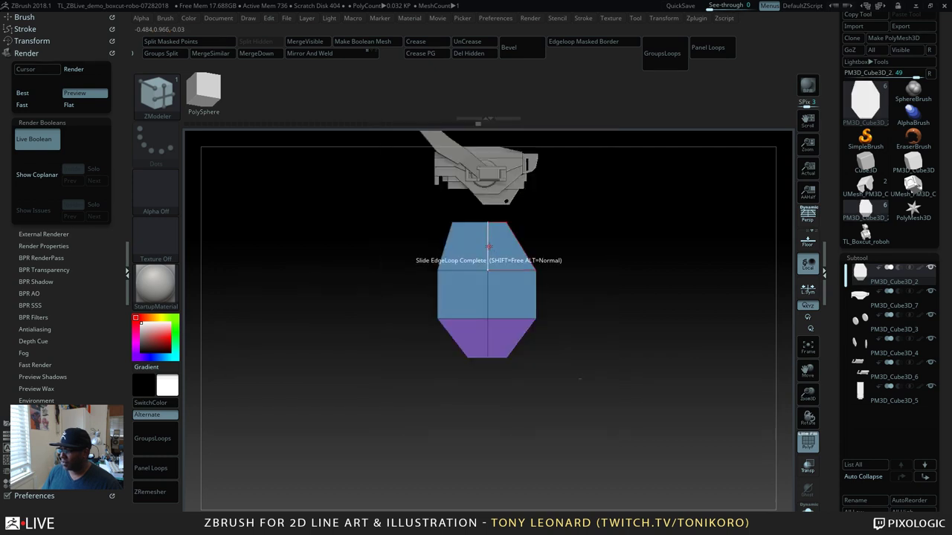
Step: Slide the block's vertical centre edge loop slightly along Y, off the middle of the side face
key(space)
click(477, 359)
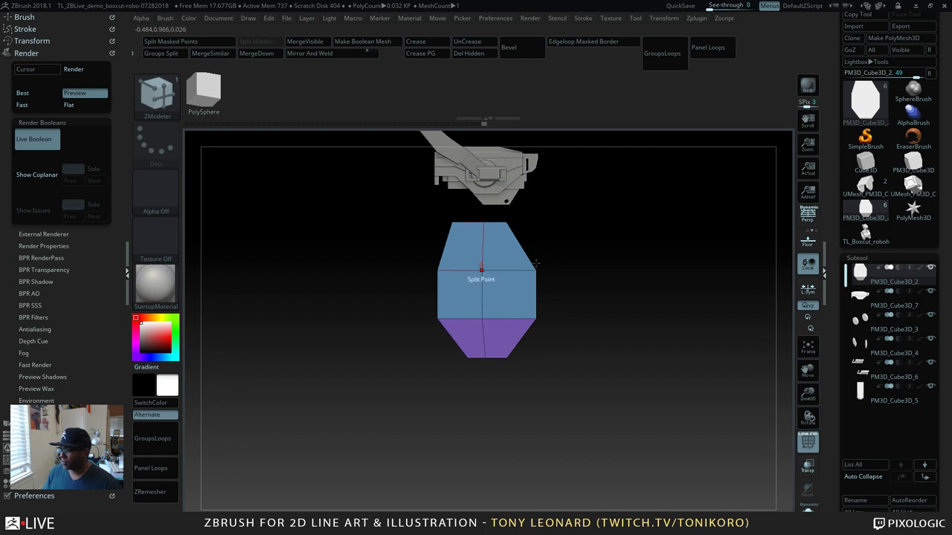
drag(687, 337, 665, 347)
drag(703, 316, 652, 251)
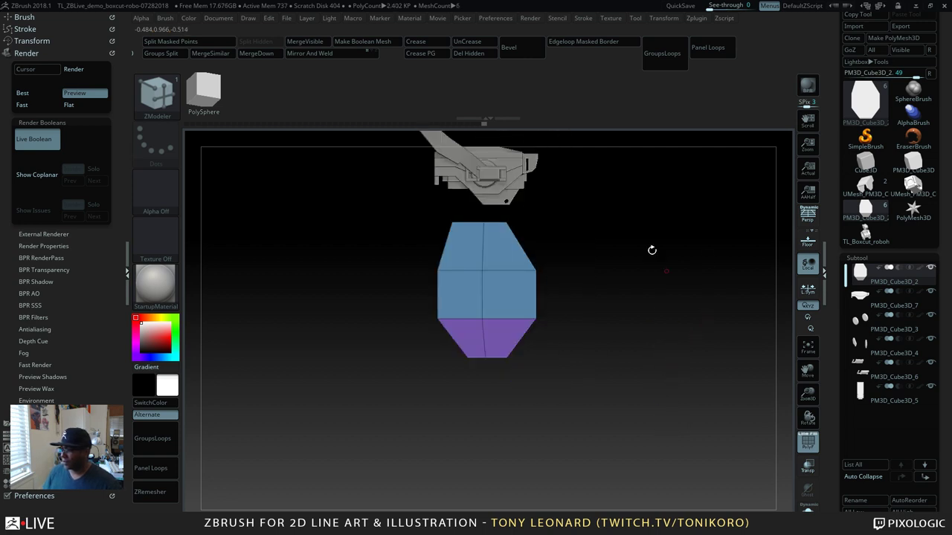
Step: In front view, mask all but the bottom section's lower edges, move them inward along X for a symmetrical taper, and clear the mask
shift+drag(647, 322, 625, 334)
key(ctrl)
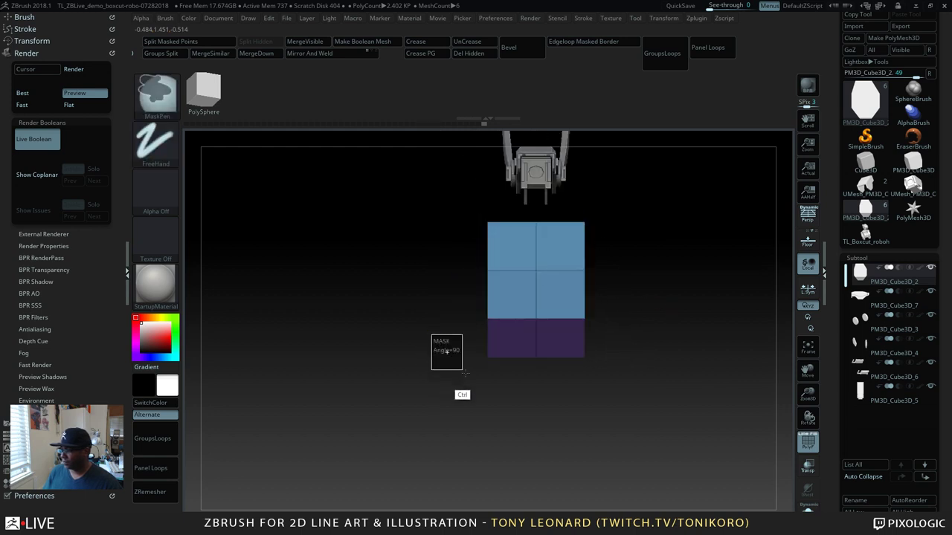
ctrl+click(439, 371)
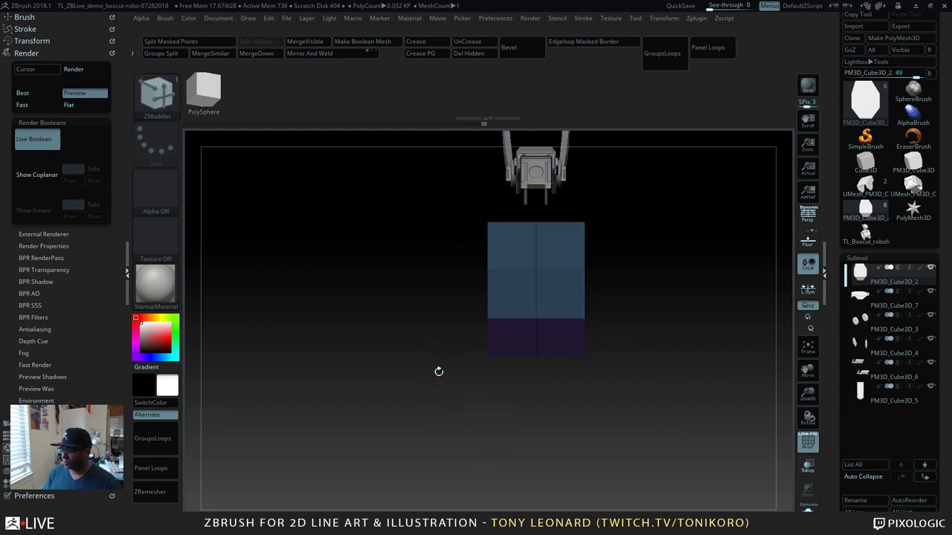
key(w)
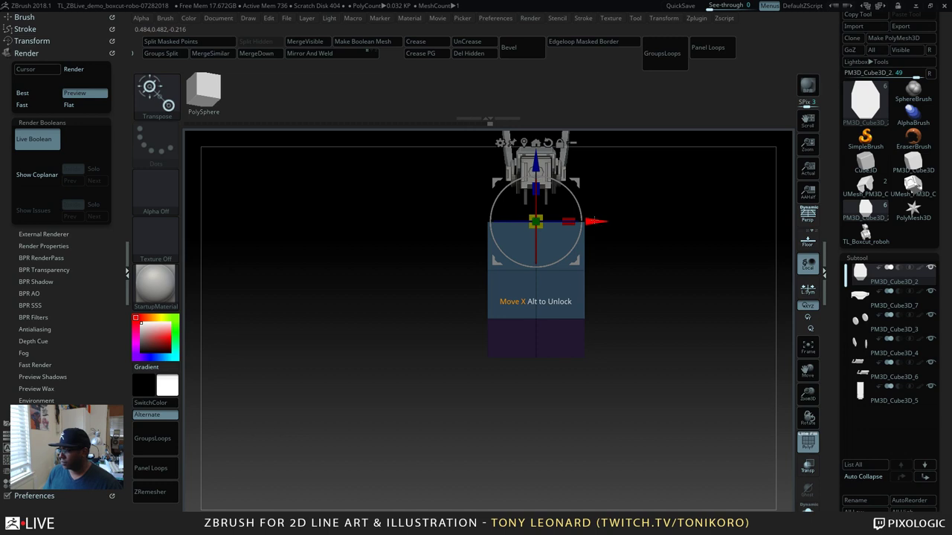
mouse_move(595, 222)
shift+mouse_down()
mouse_move(630, 221)
mouse_move(581, 229)
shift+mouse_up()
mouse_move(638, 332)
mouse_down()
mouse_move(682, 339)
mouse_move(640, 345)
mouse_up()
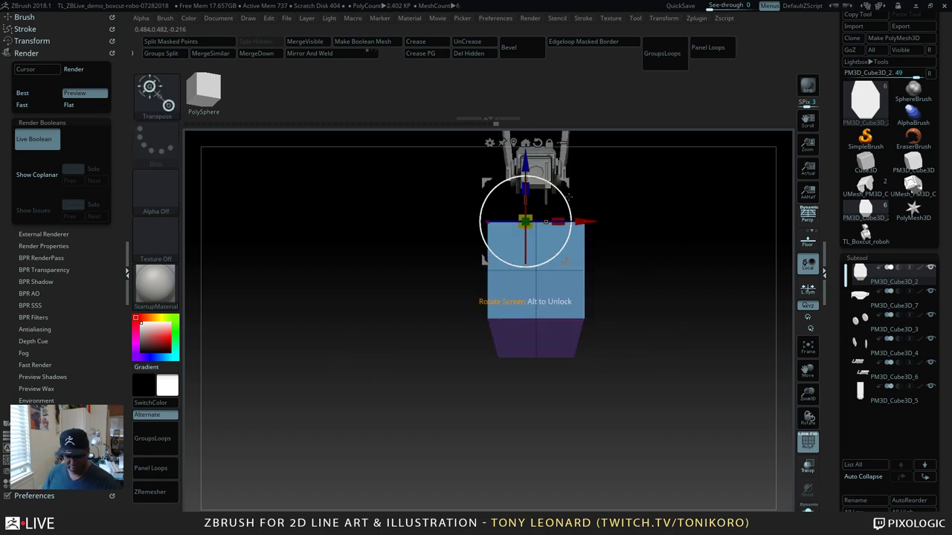
Step: With the ZModeler brush's edge Insert action, add two mirrored pairs of vertical edge loops around the block's front centre
key(q)
key(b)
key(z)
click(423, 355)
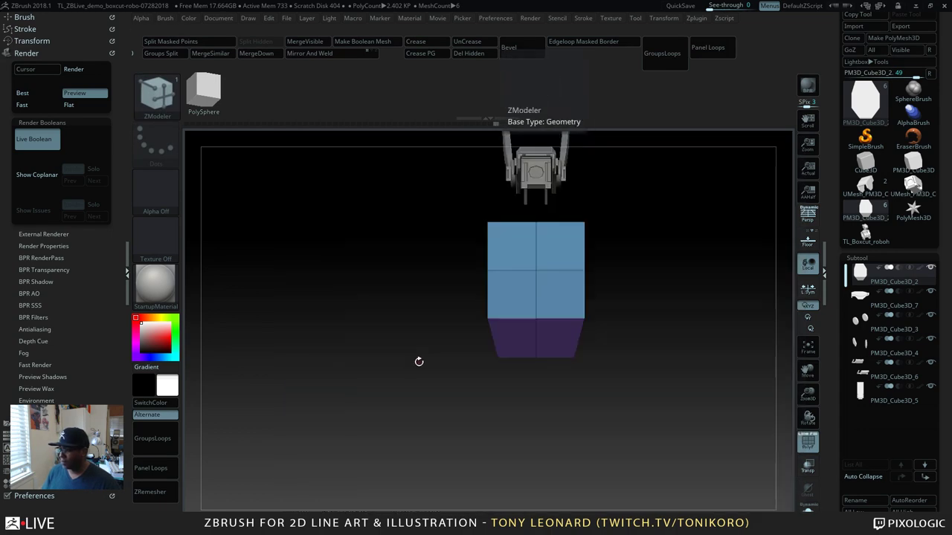
key(space)
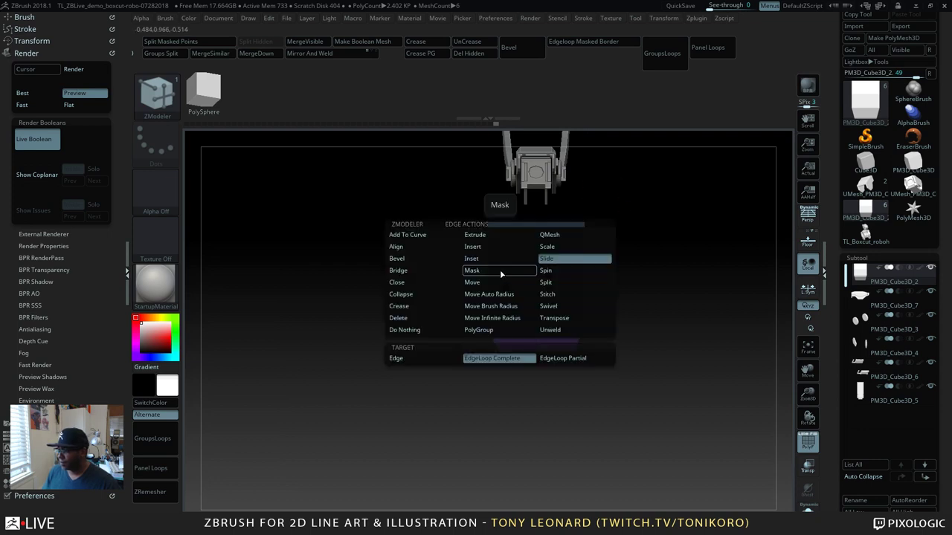
click(487, 251)
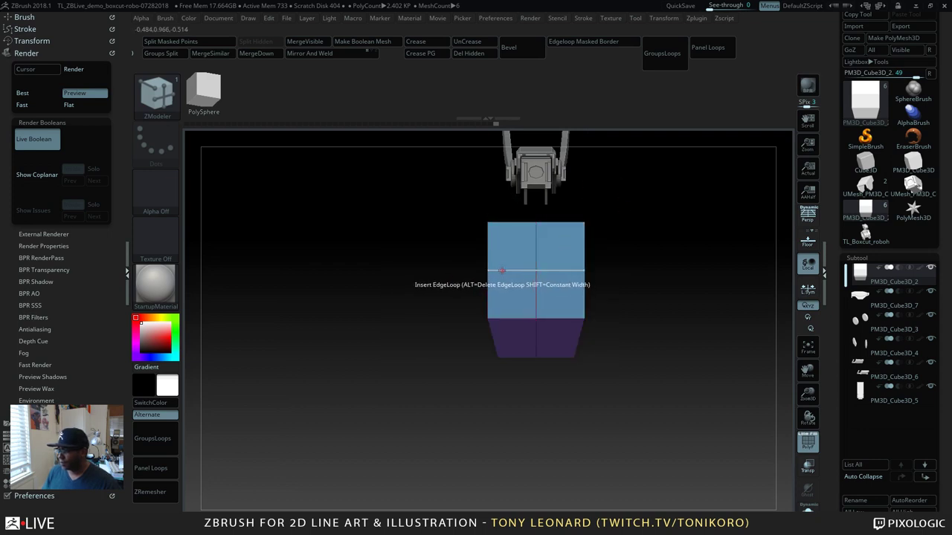
click(514, 270)
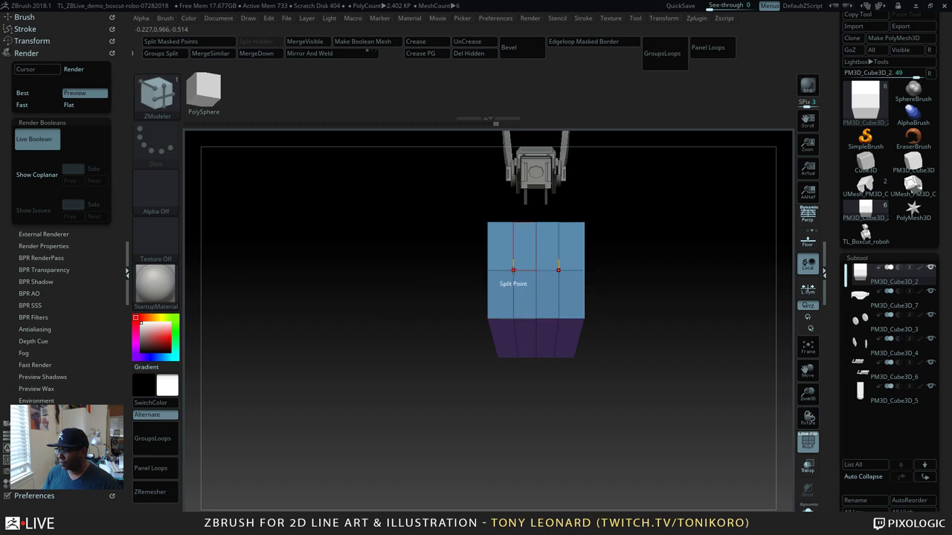
click(521, 271)
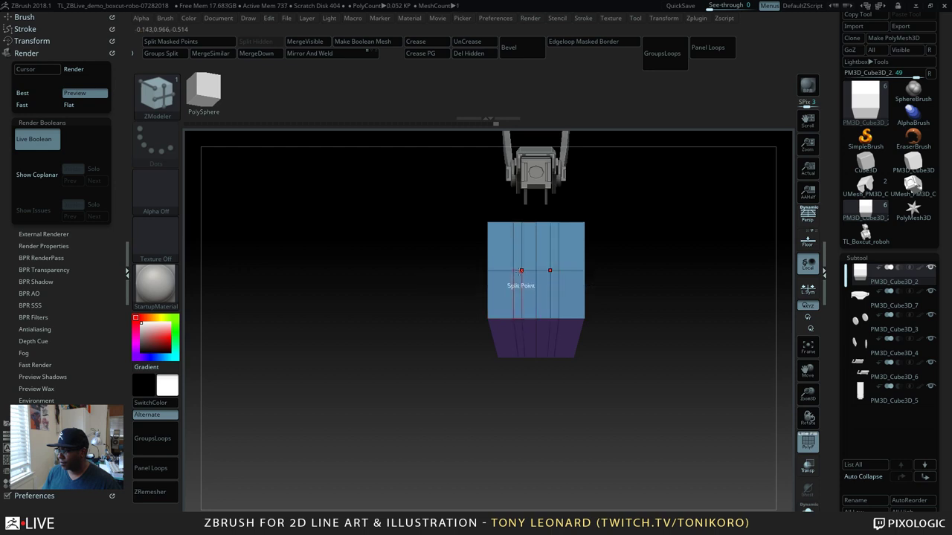
Step: Insert a horizontal edge loop just below the block's top and sink the marked centre polygons with QMesh to cut a notch
drag(685, 331, 568, 338)
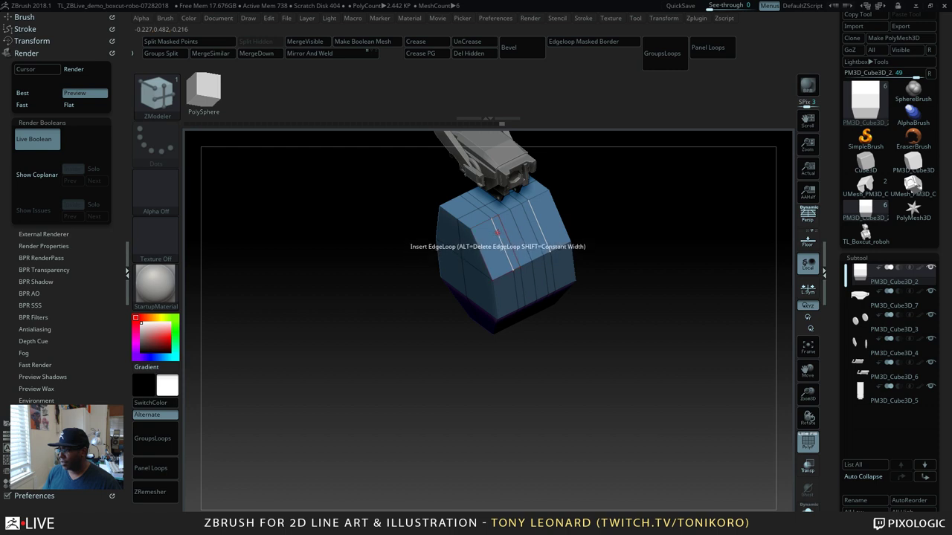
click(492, 223)
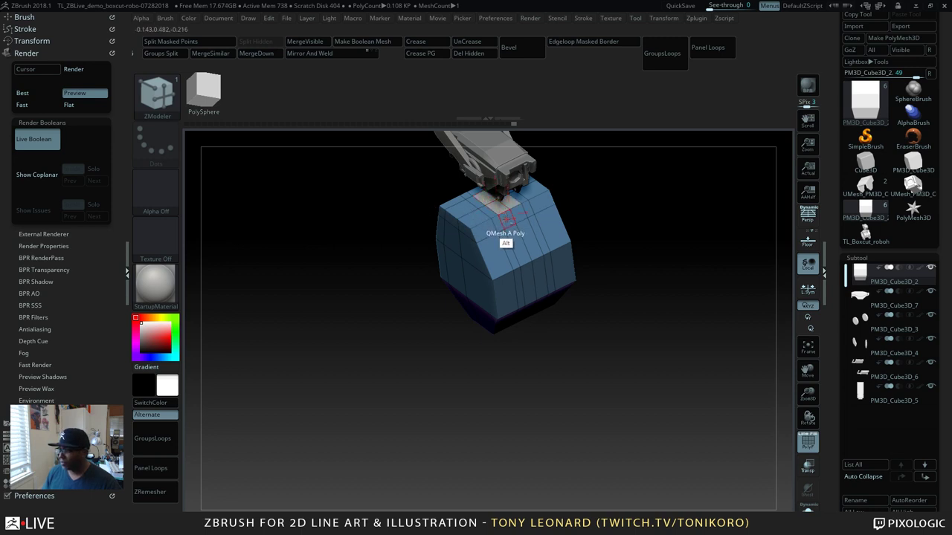
drag(634, 174, 595, 195)
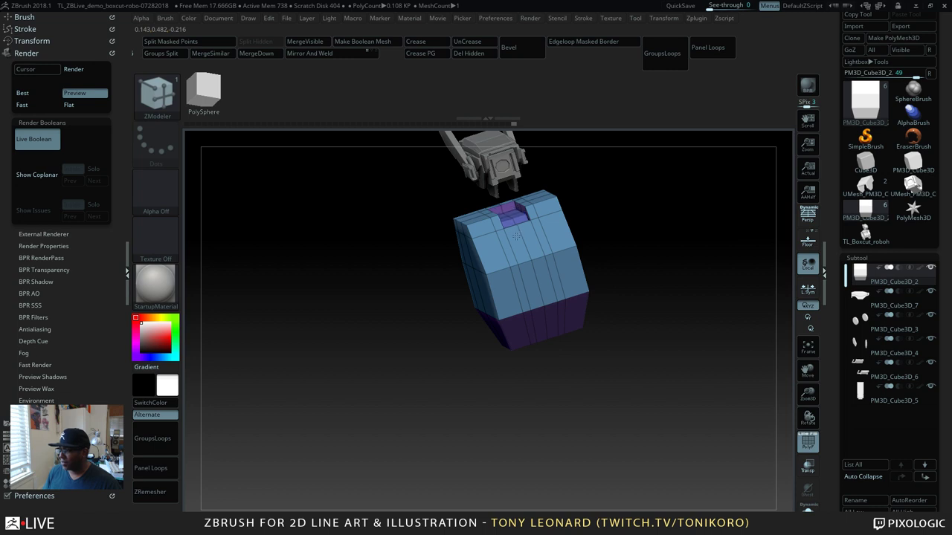
drag(695, 213, 701, 304)
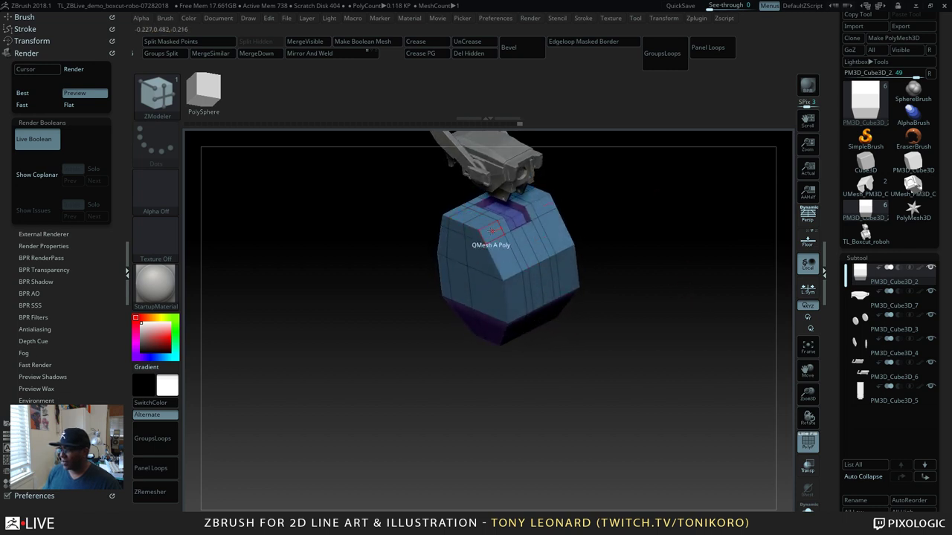
Step: Mark the outer top polygons on both sides of the notch and lower them with QMesh, leaving two raised ridges
drag(674, 251, 629, 262)
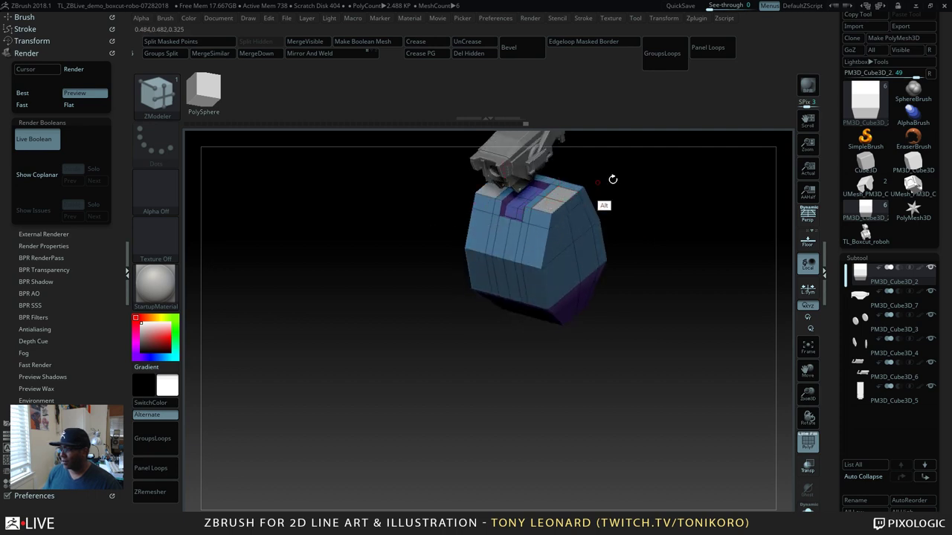
drag(651, 246, 673, 221)
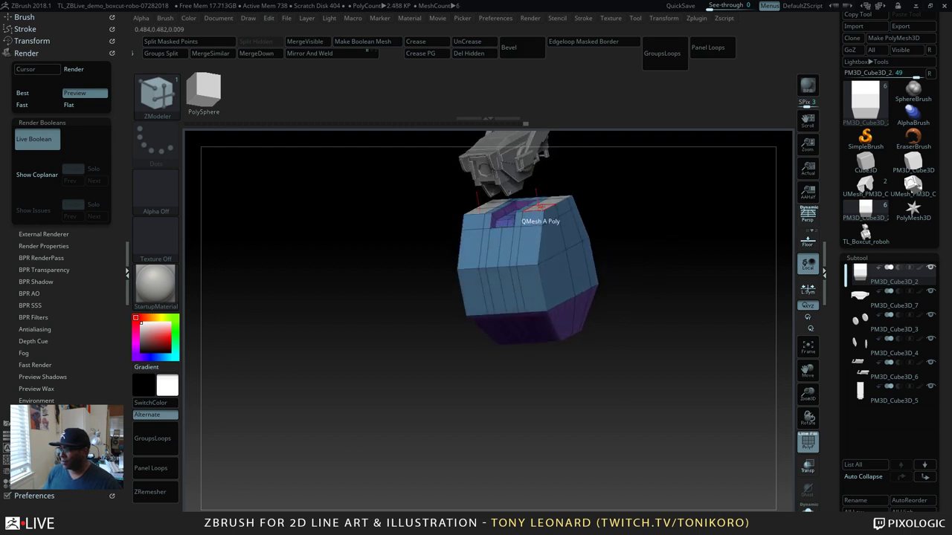
drag(539, 208, 542, 220)
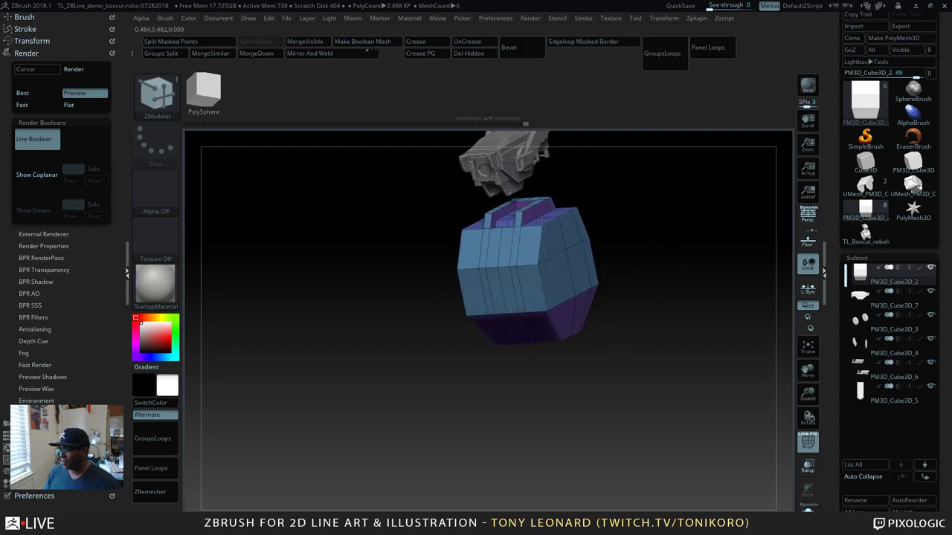
Step: Extrude the centre strip of polygons on the block's front upper slope and middle section outward with QMesh
mouse_move(647, 285)
mouse_down()
mouse_move(676, 278)
mouse_move(671, 316)
mouse_move(656, 294)
mouse_up()
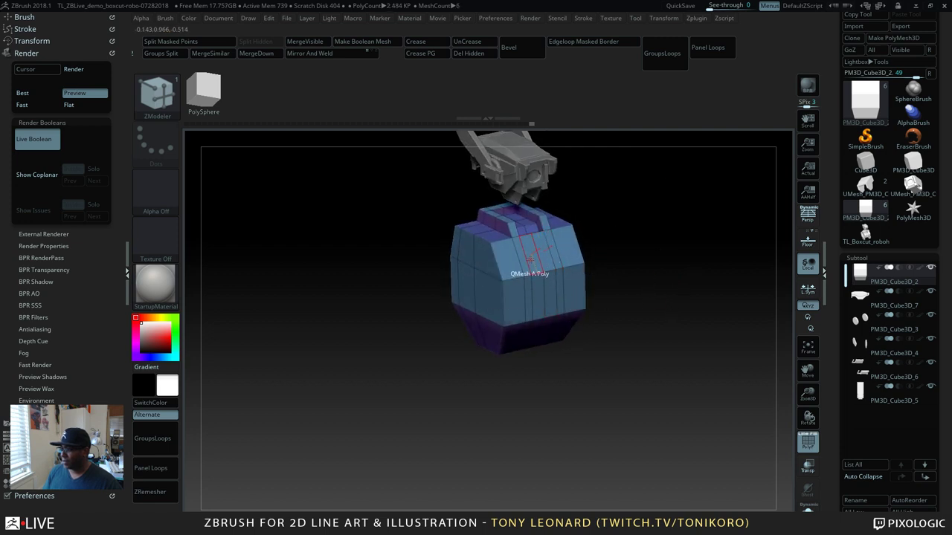
drag(633, 362, 576, 283)
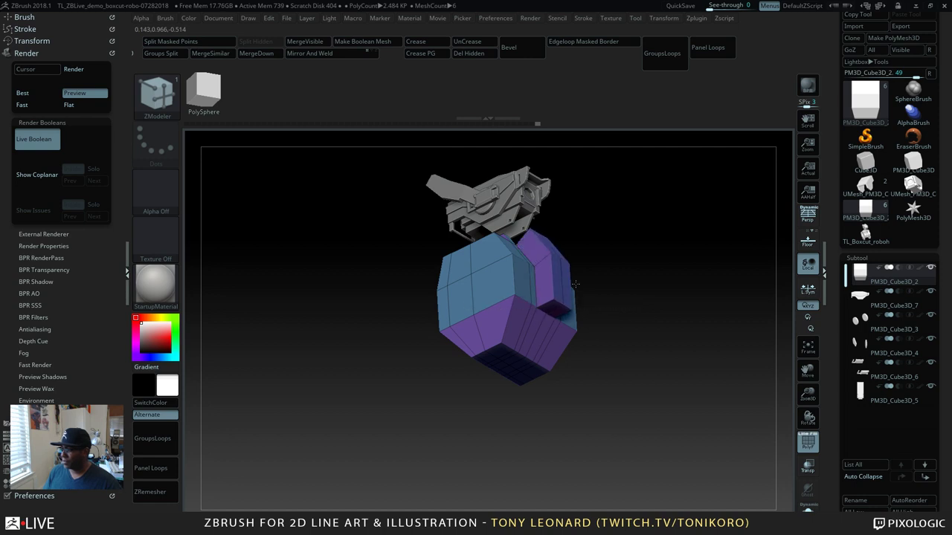
shift+drag(677, 304, 688, 349)
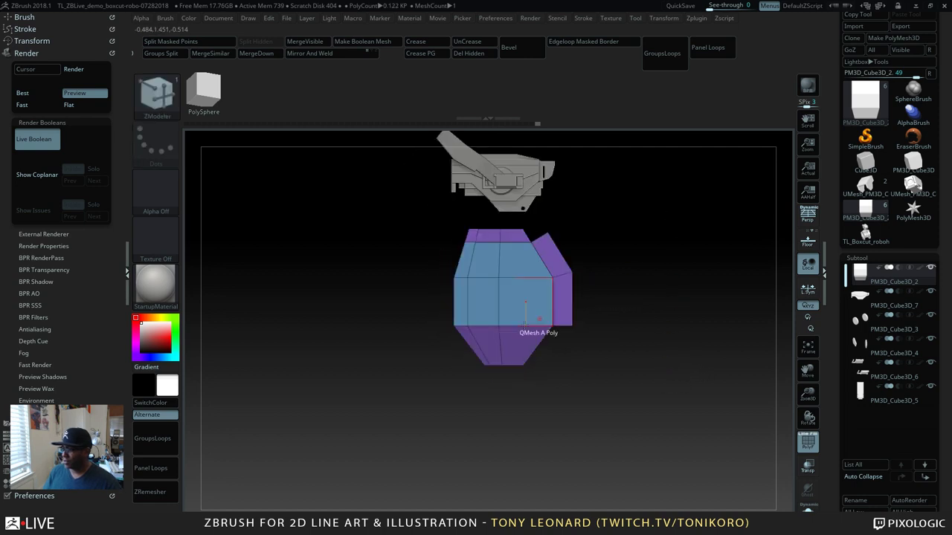
Step: Mask all but the extruded front strip's upper end, lower it along Z, adjust it along Y, and clear the mask
ctrl+drag(574, 216, 537, 243)
ctrl+click(591, 249)
key(w)
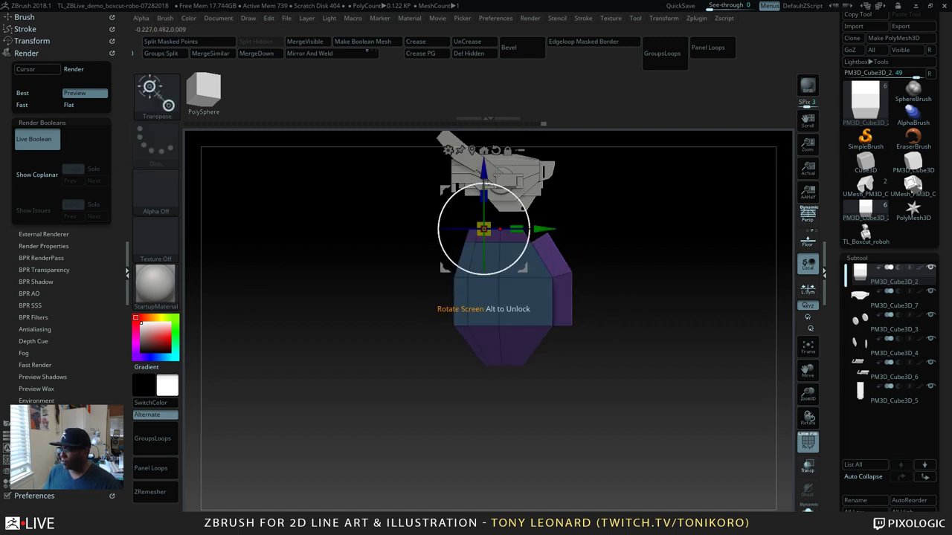
drag(484, 165, 484, 185)
drag(483, 249, 545, 249)
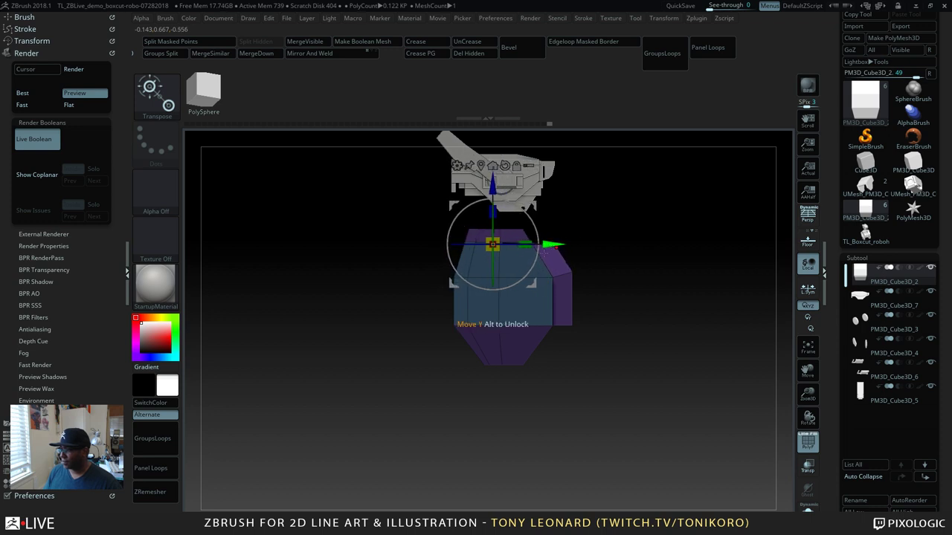
ctrl+click(563, 373)
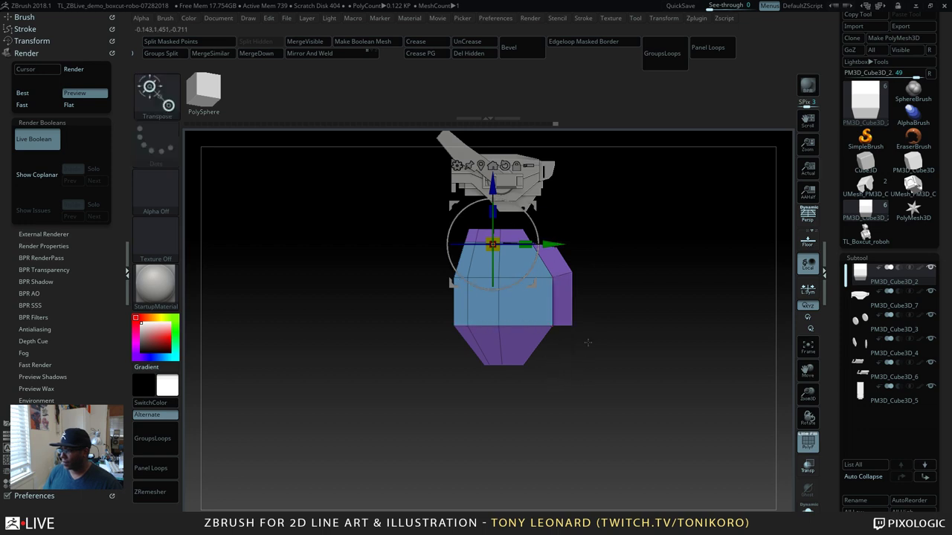
Step: Mask all but the front strip's outer lower edge and raise it along Z to slope the strip's underside
alt+click(571, 325)
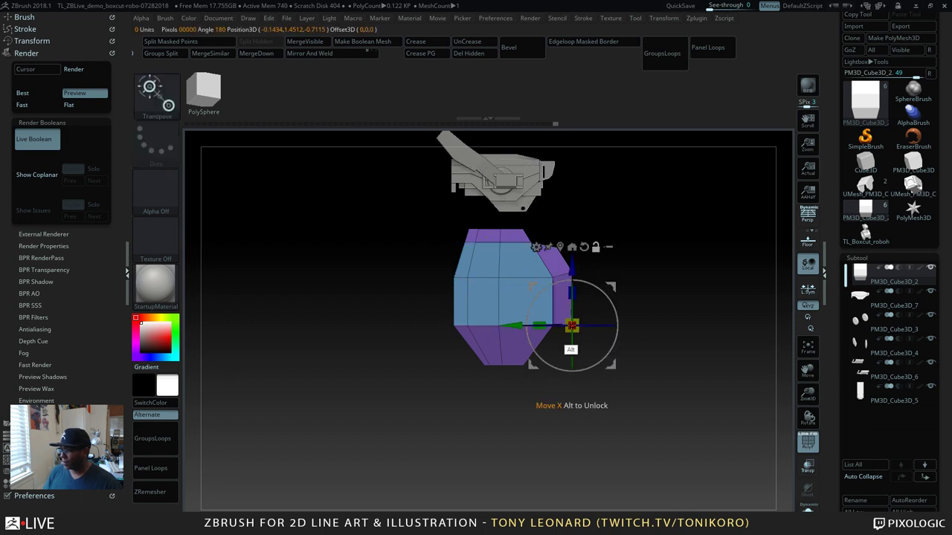
ctrl+drag(651, 296, 563, 361)
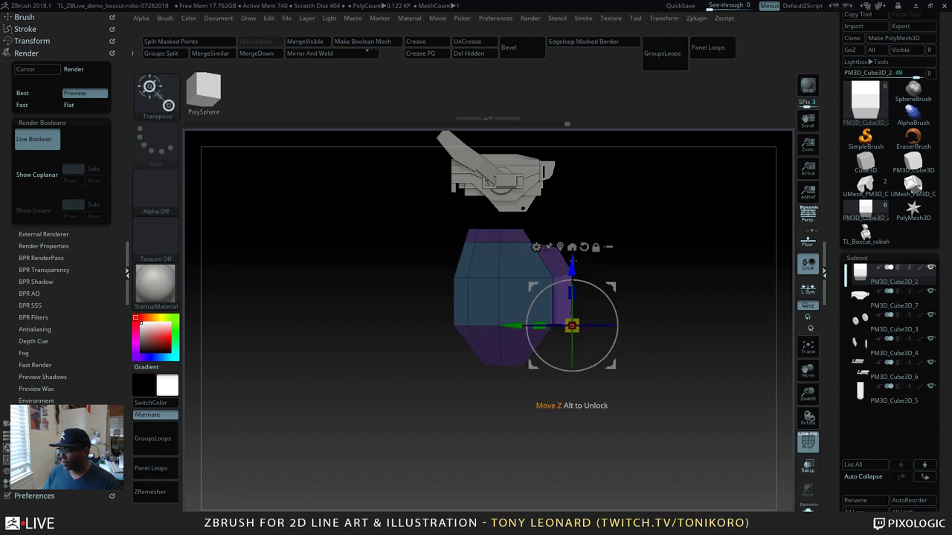
drag(571, 262, 571, 245)
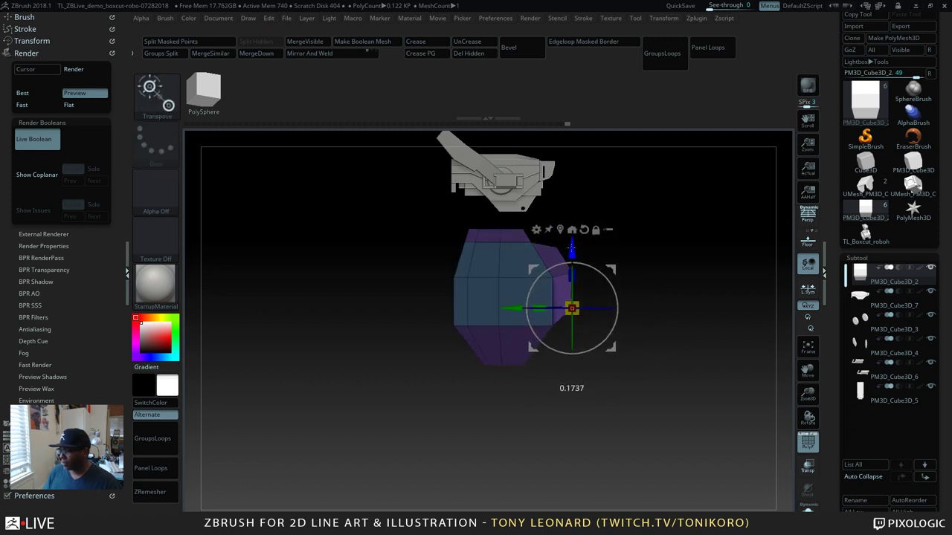
mouse_move(670, 268)
ctrl+mouse_down()
mouse_move(642, 284)
mouse_move(561, 290)
ctrl+mouse_up()
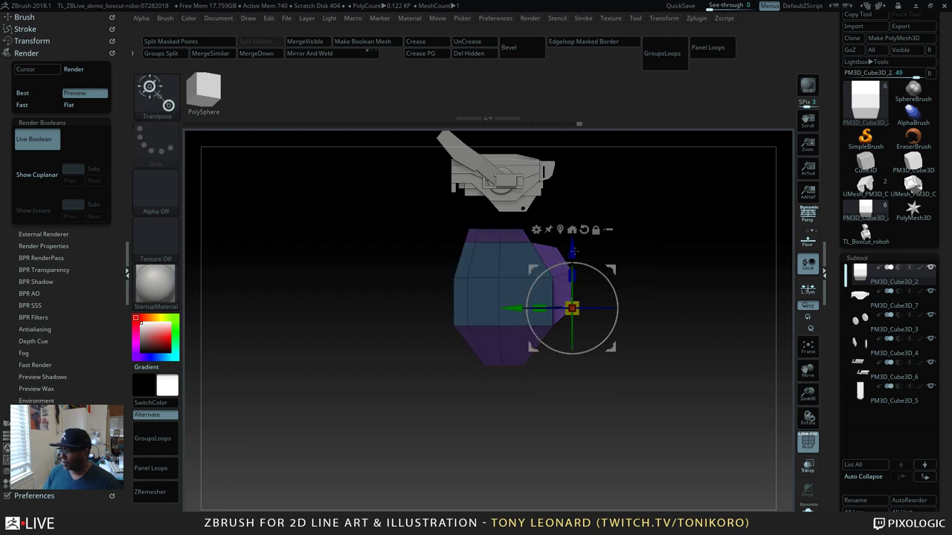
drag(571, 249, 571, 256)
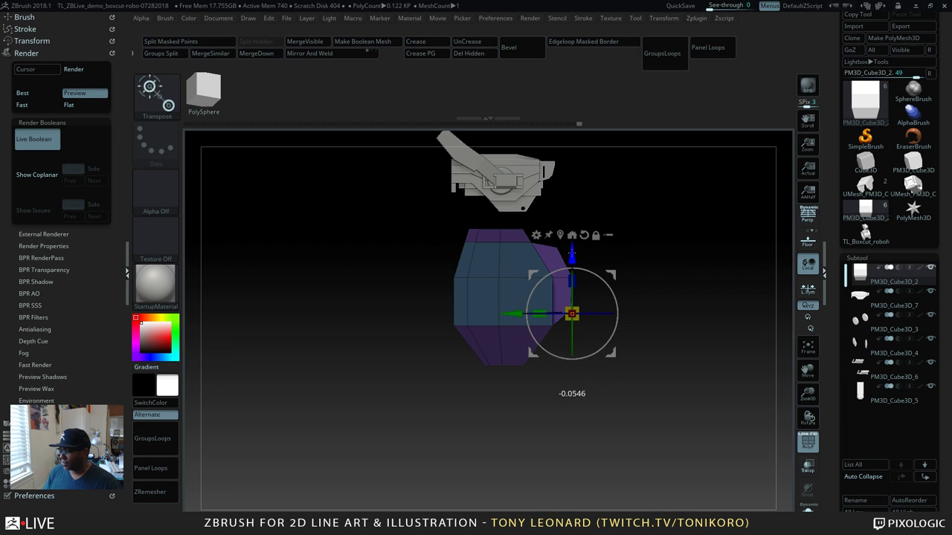
mouse_move(702, 324)
mouse_down()
mouse_move(675, 383)
mouse_move(692, 325)
mouse_move(714, 402)
mouse_move(693, 416)
mouse_move(691, 402)
mouse_up()
key(Tab)
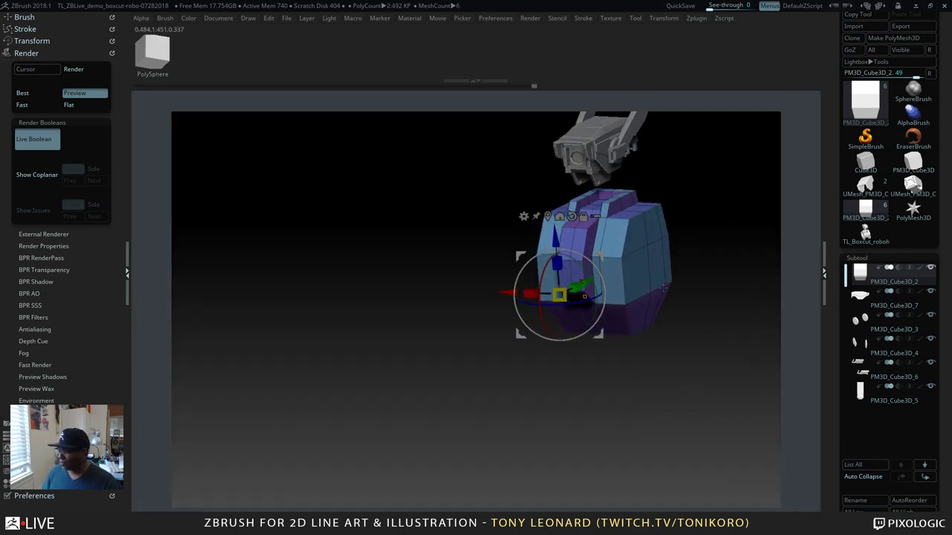
key(Tab)
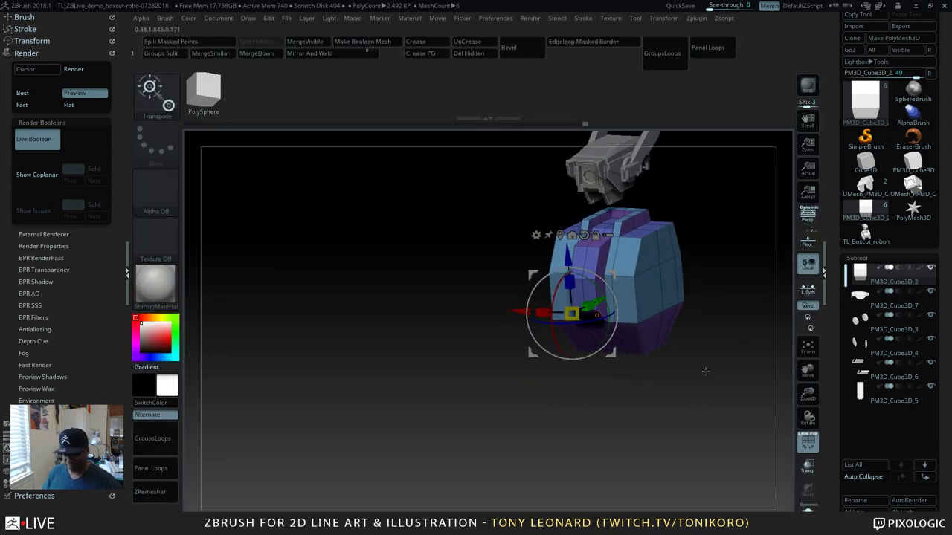
Step: Use ZModeler QMesh to extrude the front upper and middle side panels slightly outward beside the centre strip
drag(709, 319, 642, 389)
key(q)
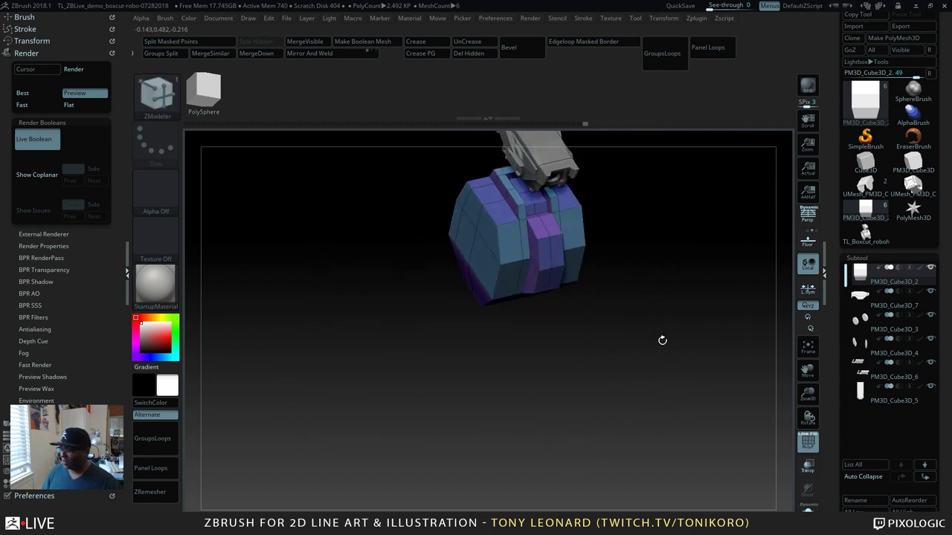
mouse_move(662, 340)
alt+mouse_down()
mouse_move(652, 395)
mouse_move(657, 350)
alt+mouse_up()
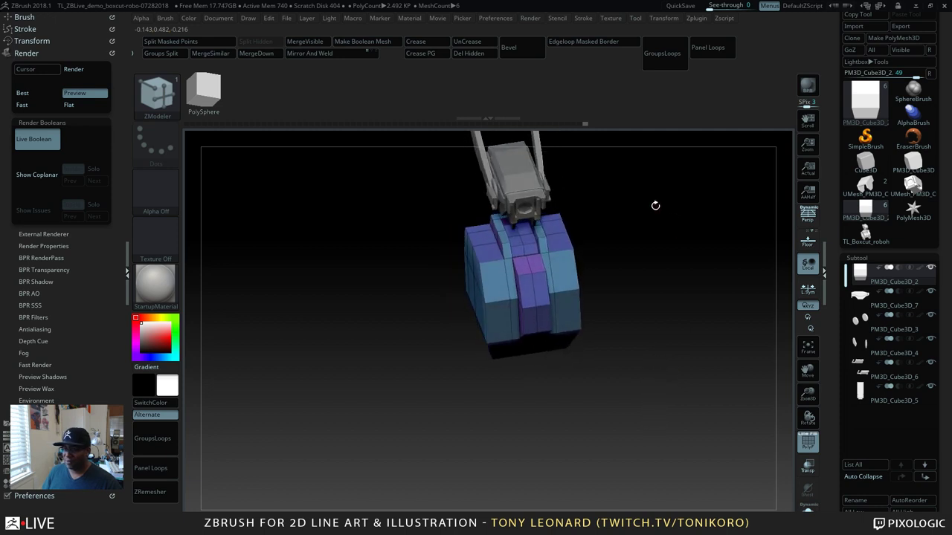
alt+click(562, 287)
alt+click(565, 317)
drag(637, 372, 583, 320)
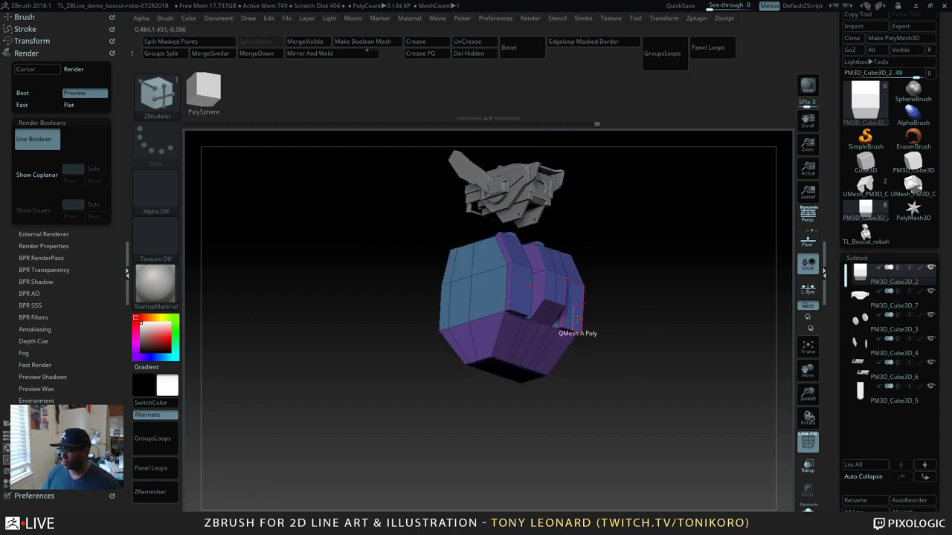
Step: Mask all but the front side panels' outer lower edge, raise it along Z and adjust it along Y to slope their undersides
drag(628, 341, 678, 406)
key(ctrl)
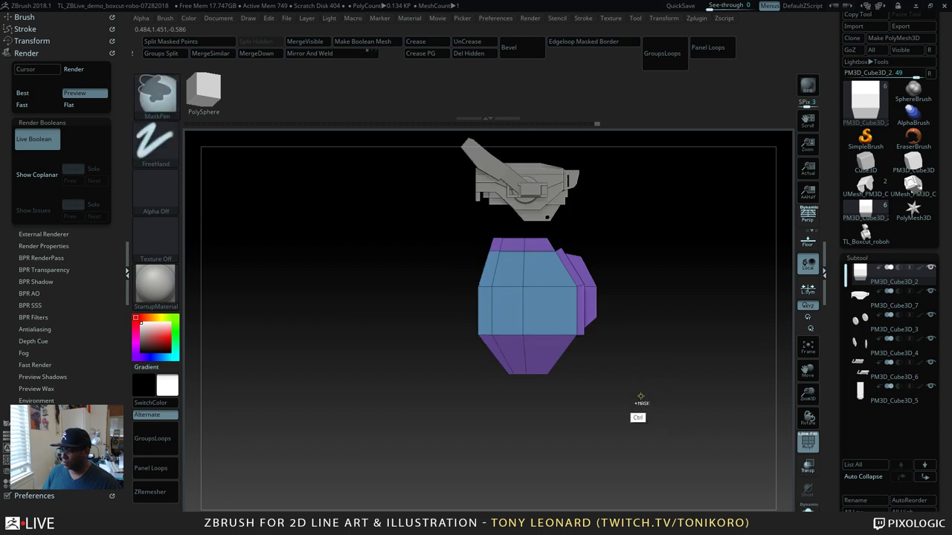
drag(637, 378, 701, 422)
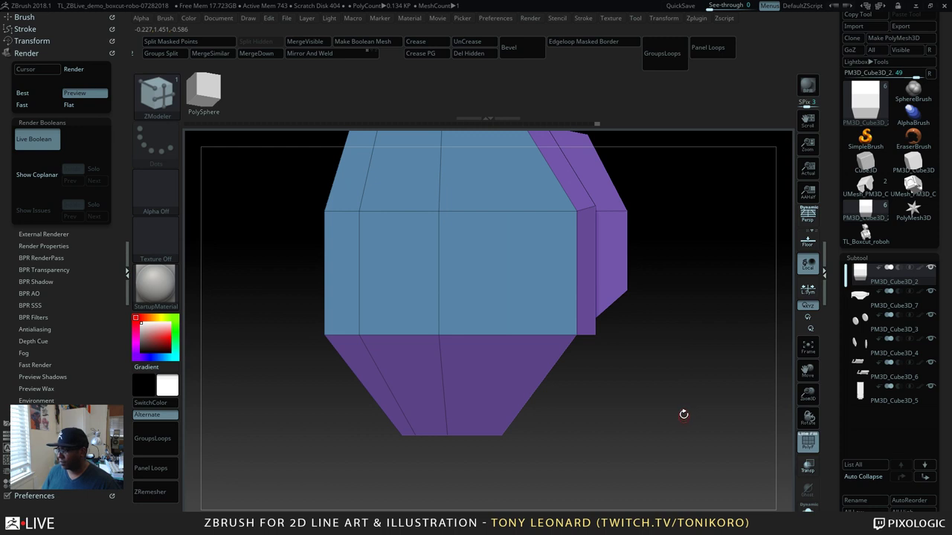
key(ctrl)
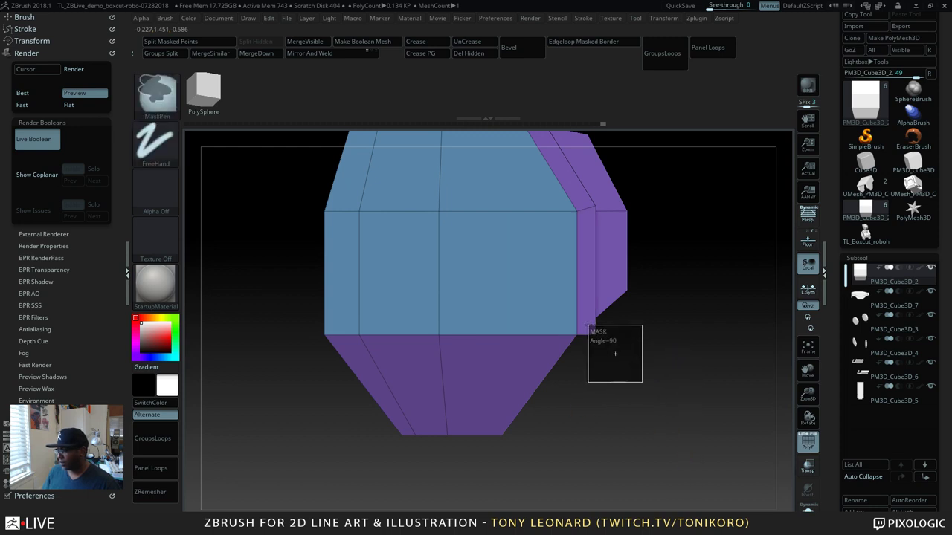
ctrl+click(646, 389)
key(w)
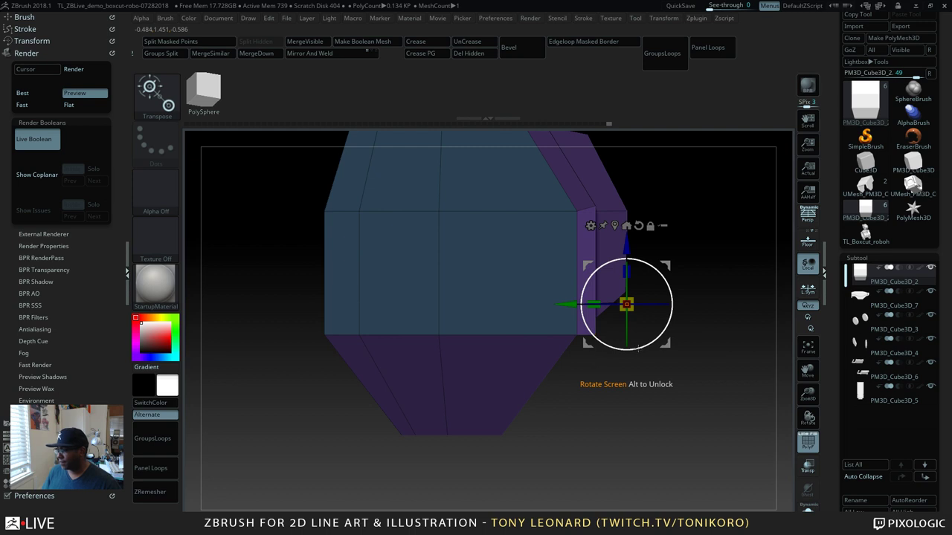
alt+drag(665, 345, 456, 308)
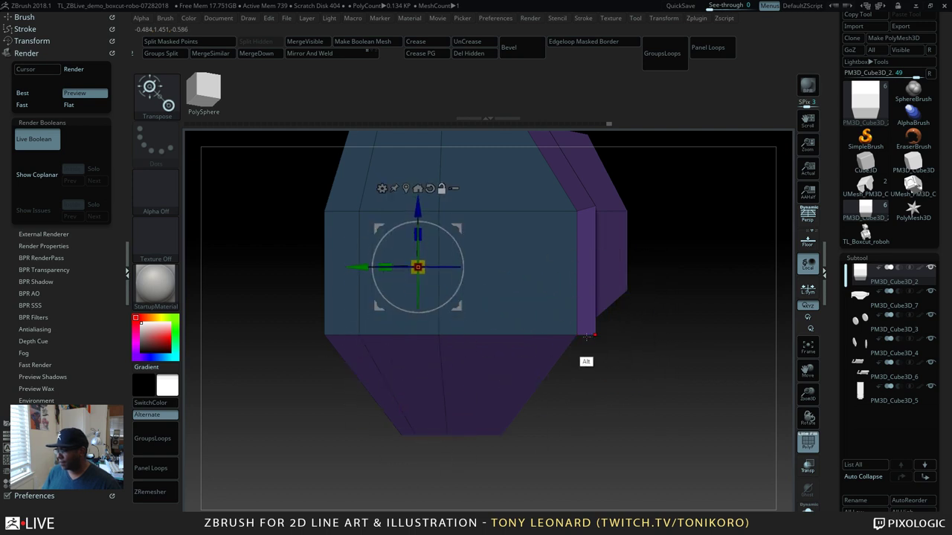
alt+click(593, 335)
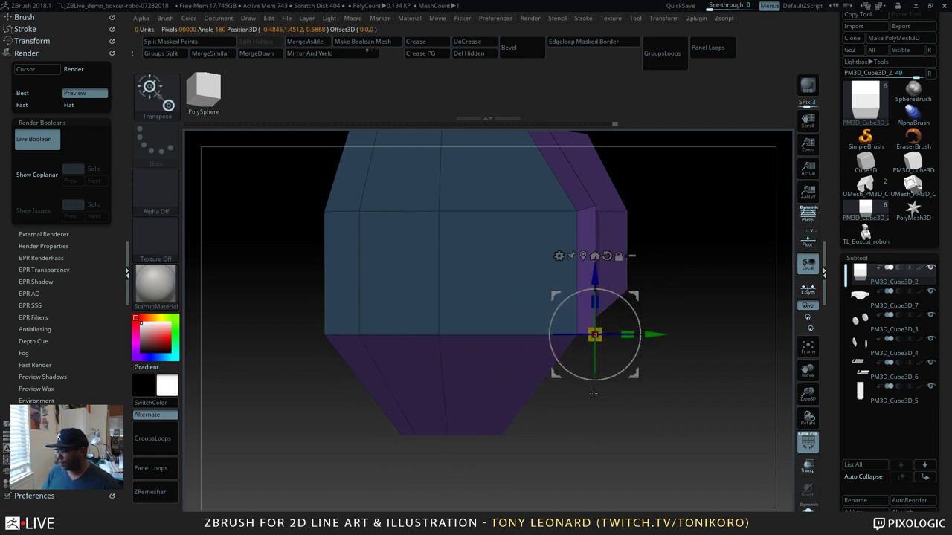
mouse_move(654, 337)
mouse_down()
mouse_move(628, 336)
mouse_move(644, 338)
mouse_up()
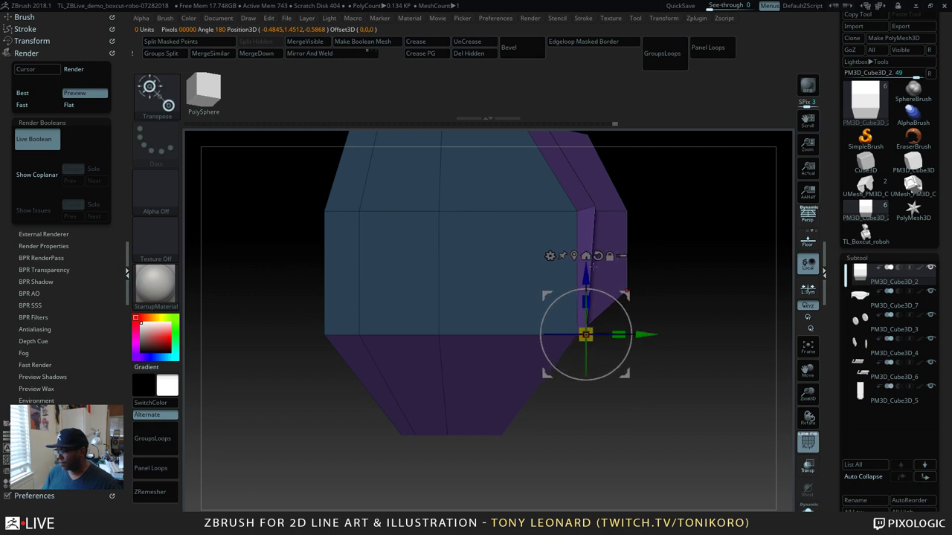
drag(586, 278, 586, 260)
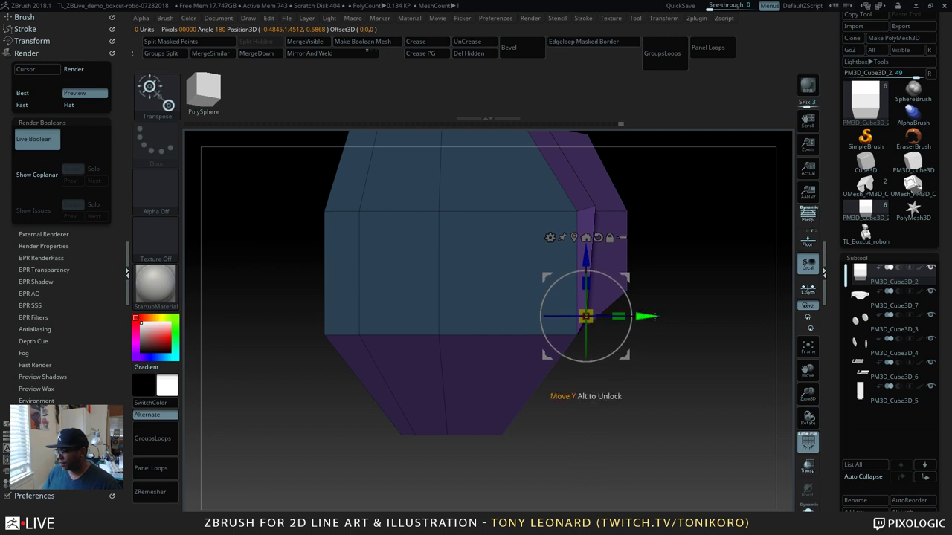
mouse_move(646, 318)
mouse_down()
mouse_move(675, 318)
mouse_move(656, 321)
mouse_up()
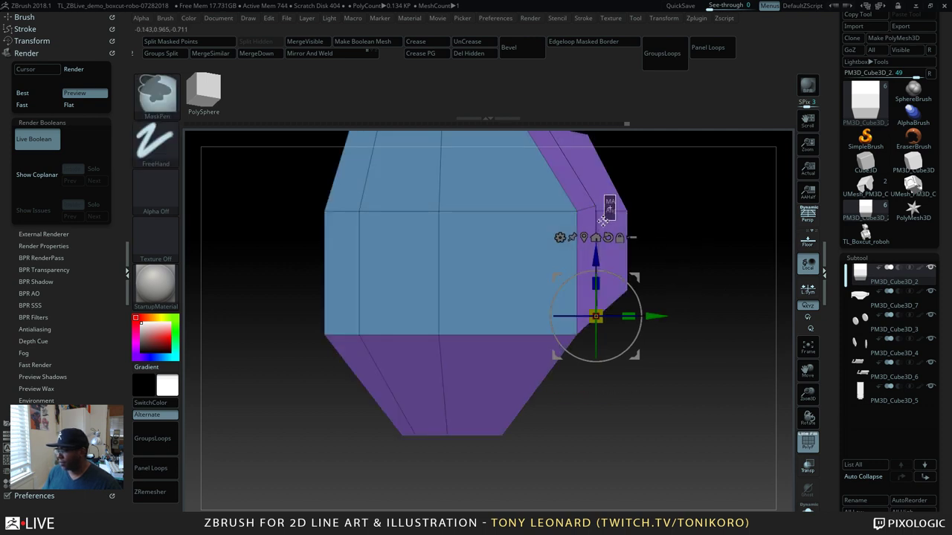
ctrl+drag(587, 222, 586, 222)
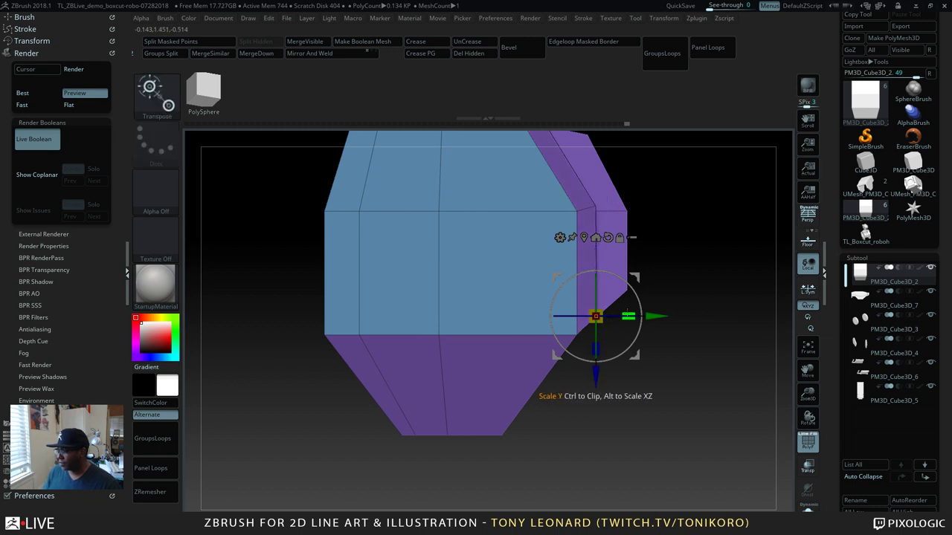
ctrl+click(685, 319)
mouse_move(596, 374)
mouse_down()
mouse_move(597, 387)
mouse_move(598, 377)
mouse_up()
ctrl+drag(710, 253, 718, 311)
drag(747, 264, 725, 301)
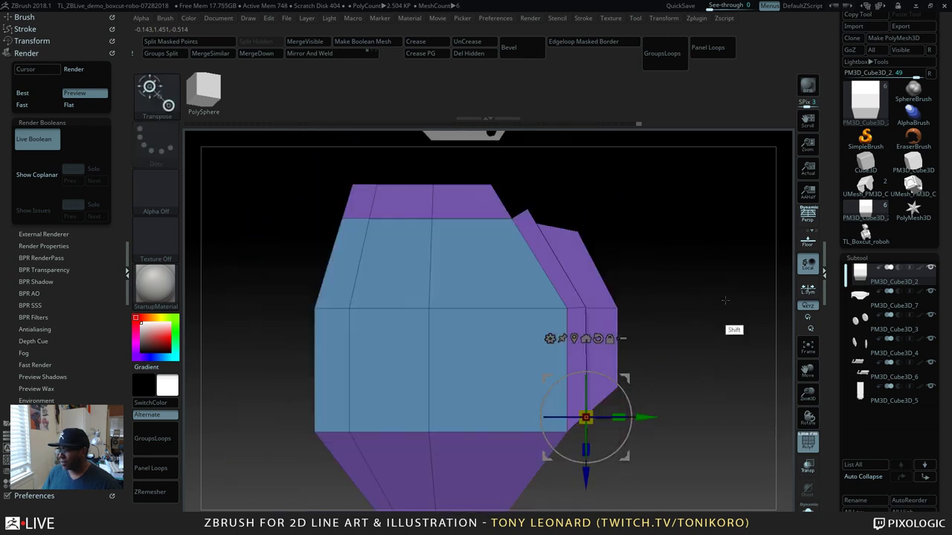
key(ctrl)
ctrl+click(530, 208)
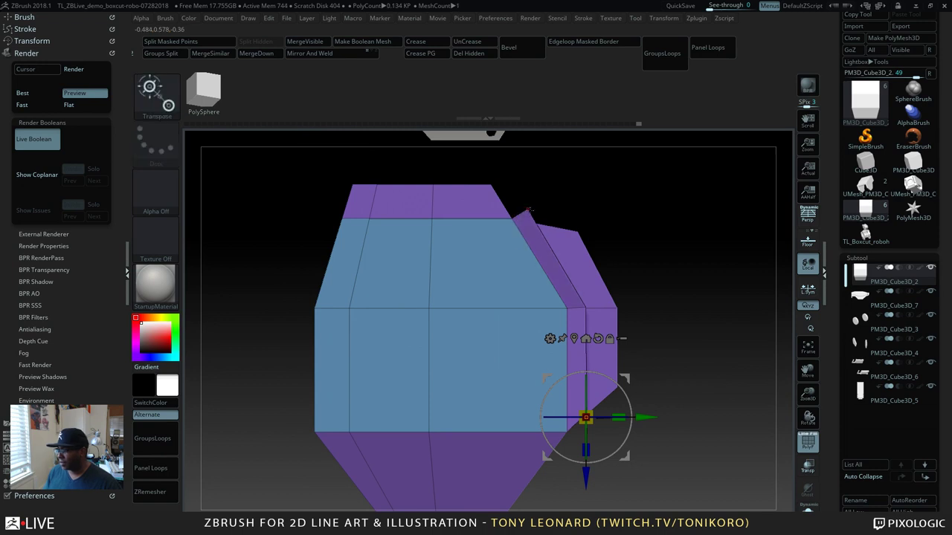
ctrl+drag(722, 229, 733, 245)
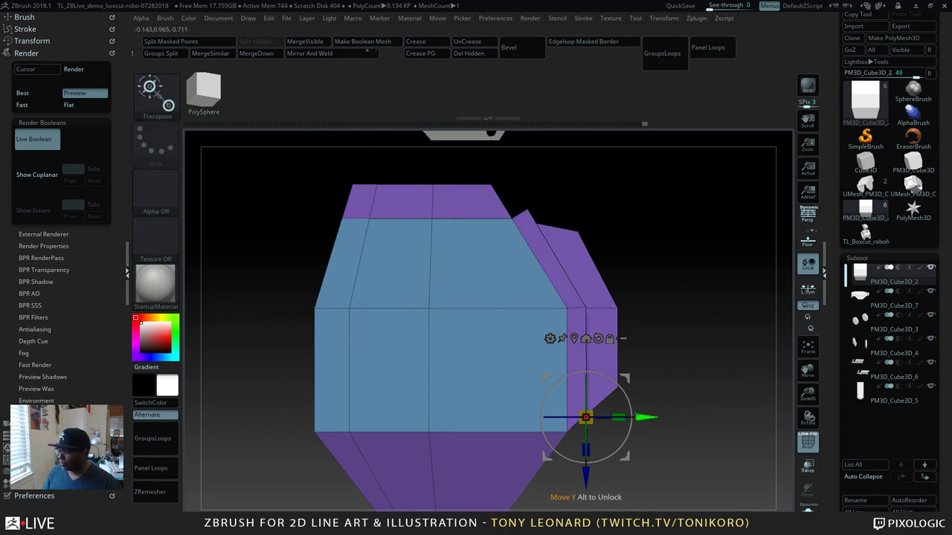
Step: Mask all but the front side panels' upper outer corner, lower it along Z and fine-tune its position along Y
key(ctrl)
key(ctrl)
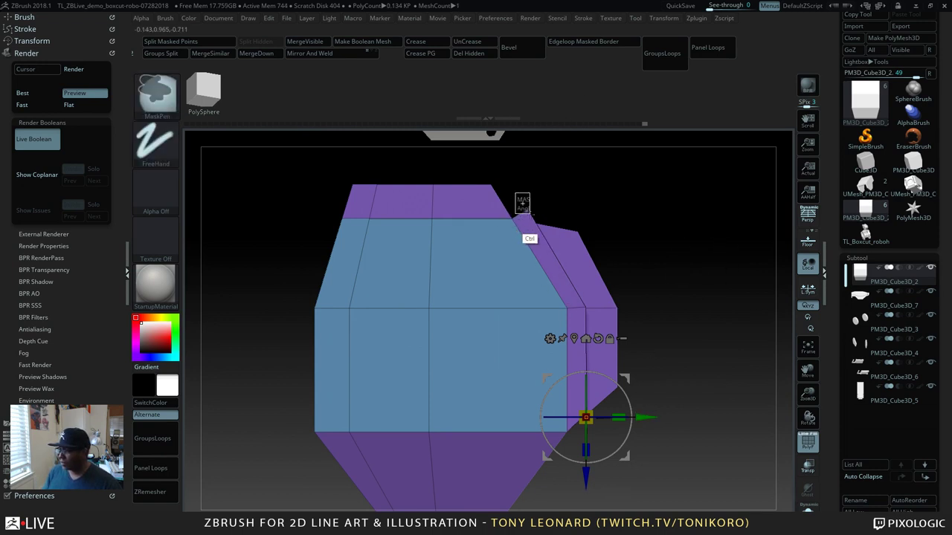
ctrl+click(529, 208)
ctrl+click(676, 316)
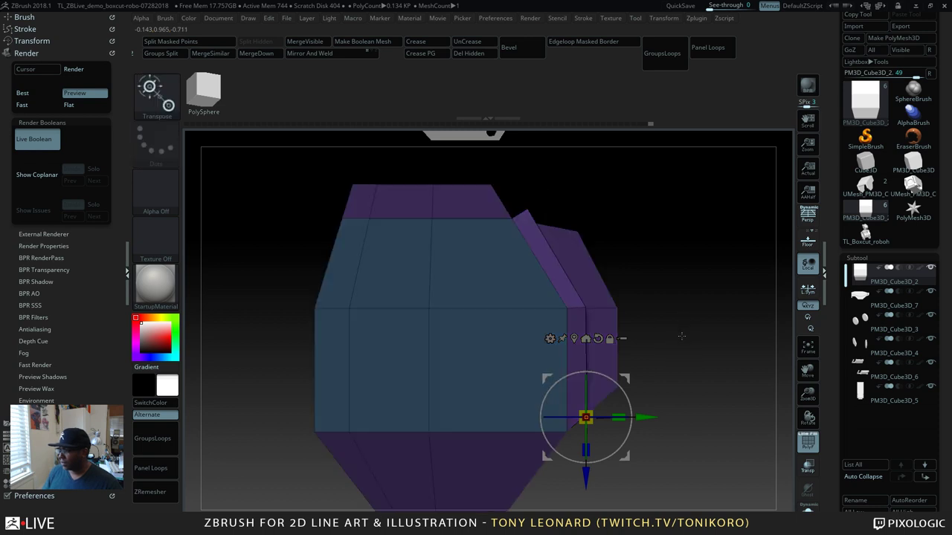
drag(586, 476, 587, 488)
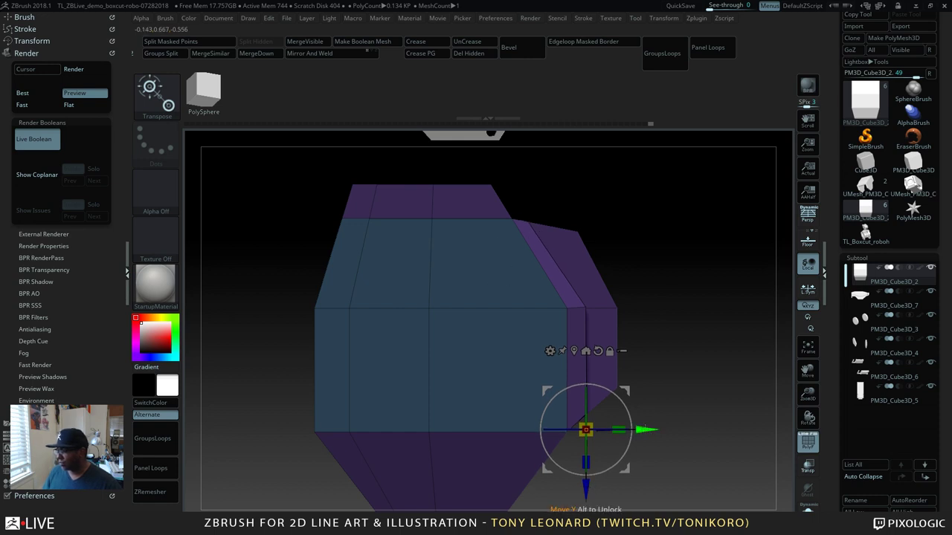
mouse_move(647, 429)
mouse_down()
mouse_move(669, 429)
mouse_move(646, 433)
mouse_up()
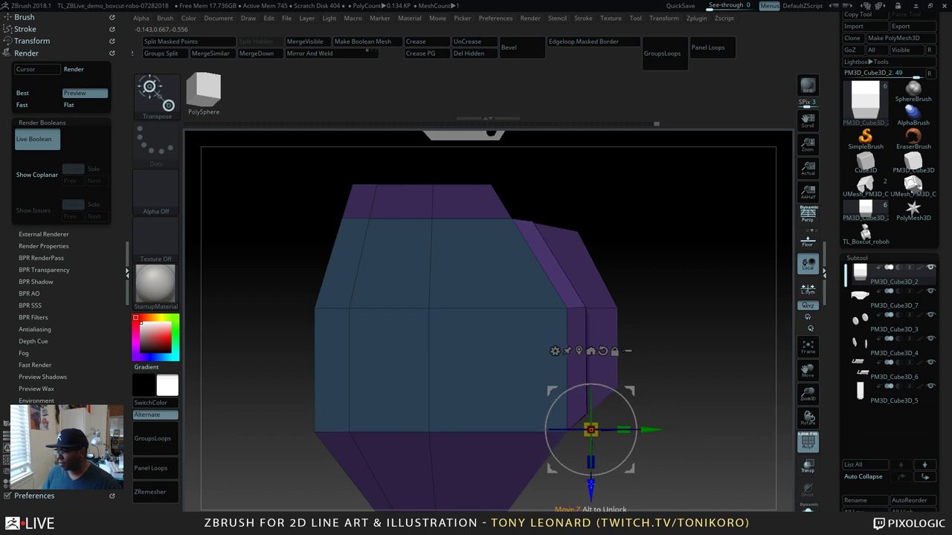
mouse_move(590, 485)
mouse_down()
mouse_move(591, 497)
mouse_move(590, 487)
mouse_up()
Step: Clear the mask and use ZModeler Split Point on the central vertex of the block's side face to create an octagonal outline
drag(727, 356, 725, 385)
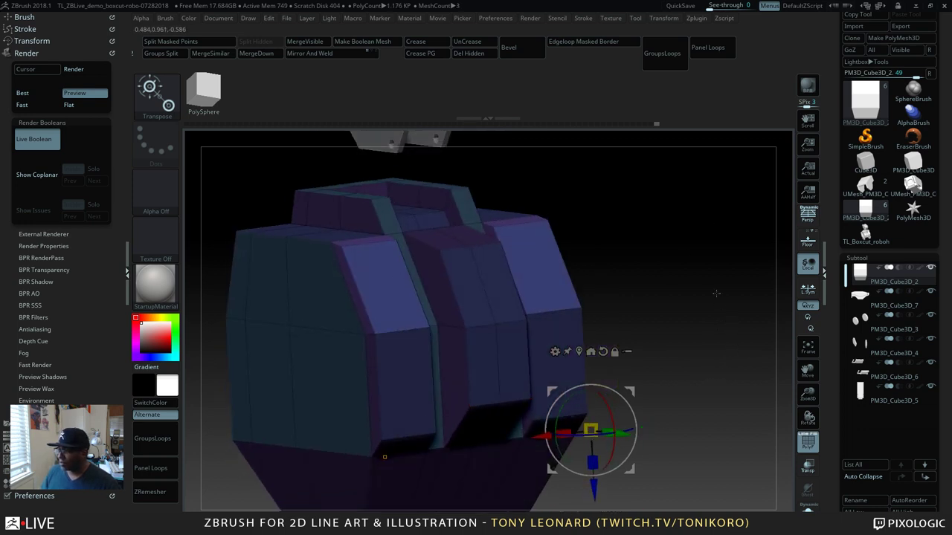
shift+drag(717, 293, 565, 388)
drag(691, 328, 648, 431)
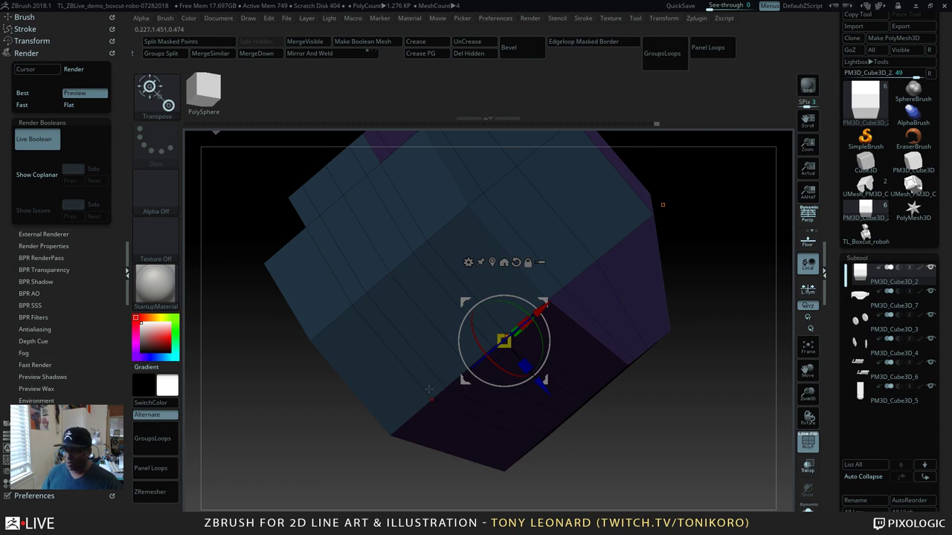
key(q)
mouse_move(633, 436)
mouse_down()
mouse_move(570, 451)
mouse_move(574, 380)
mouse_move(579, 437)
mouse_move(584, 397)
mouse_move(592, 429)
mouse_move(609, 439)
mouse_move(644, 328)
mouse_move(666, 313)
mouse_move(665, 297)
mouse_move(563, 406)
mouse_up()
key(space)
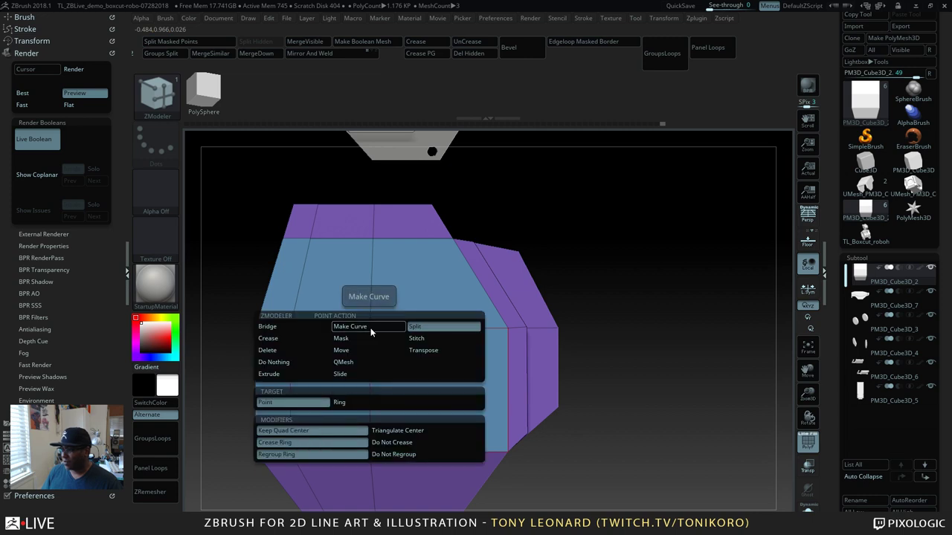
click(421, 347)
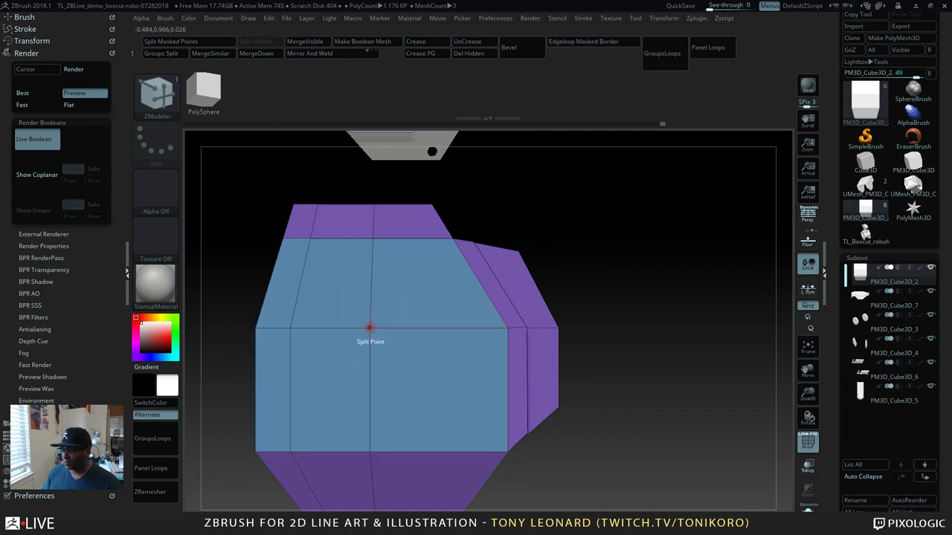
drag(404, 358, 419, 368)
Step: Mark the octagon's polygons on the side face and QMesh them inward with Align Full Step to form a recess
drag(654, 327, 591, 362)
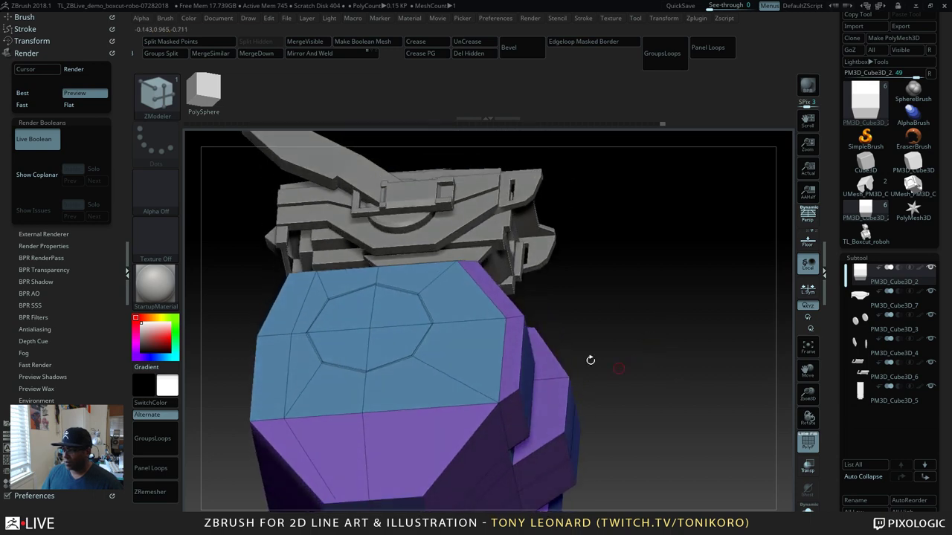
alt+click(396, 311)
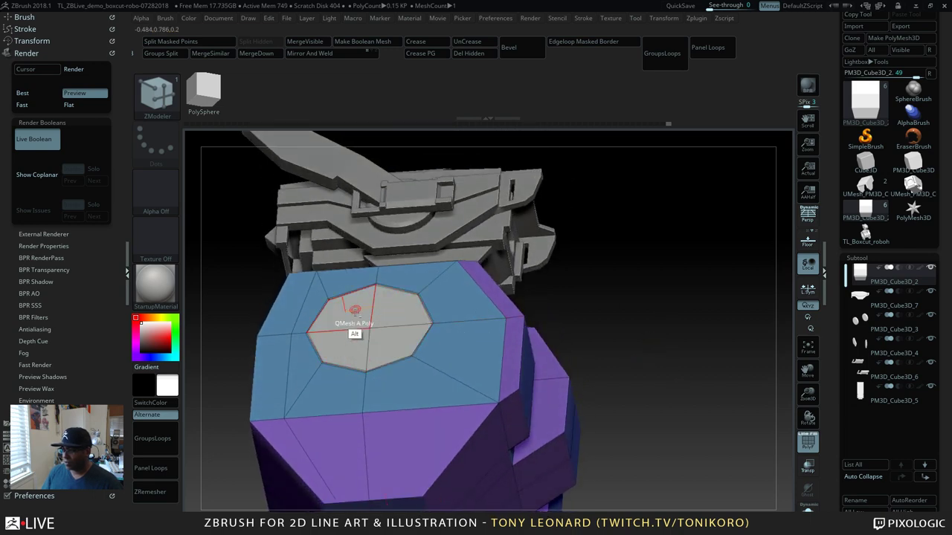
key(space)
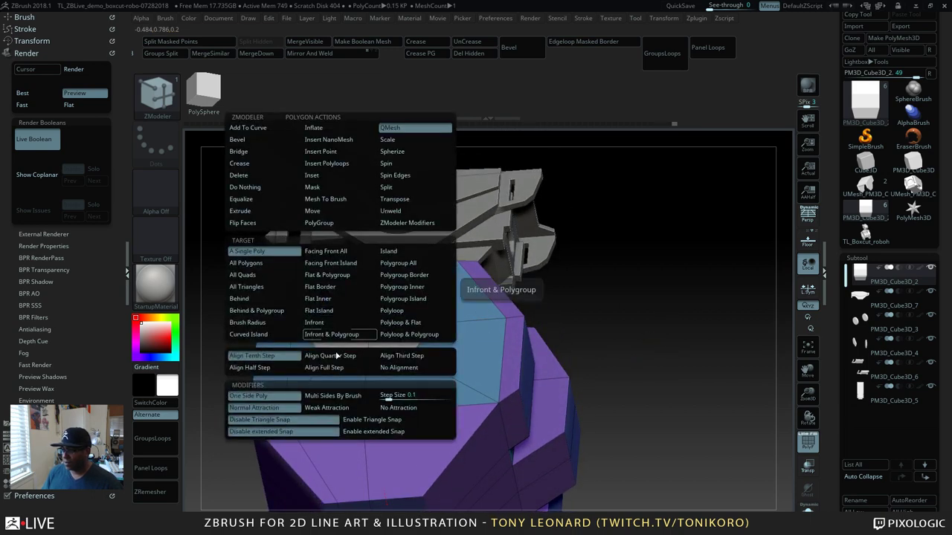
click(343, 369)
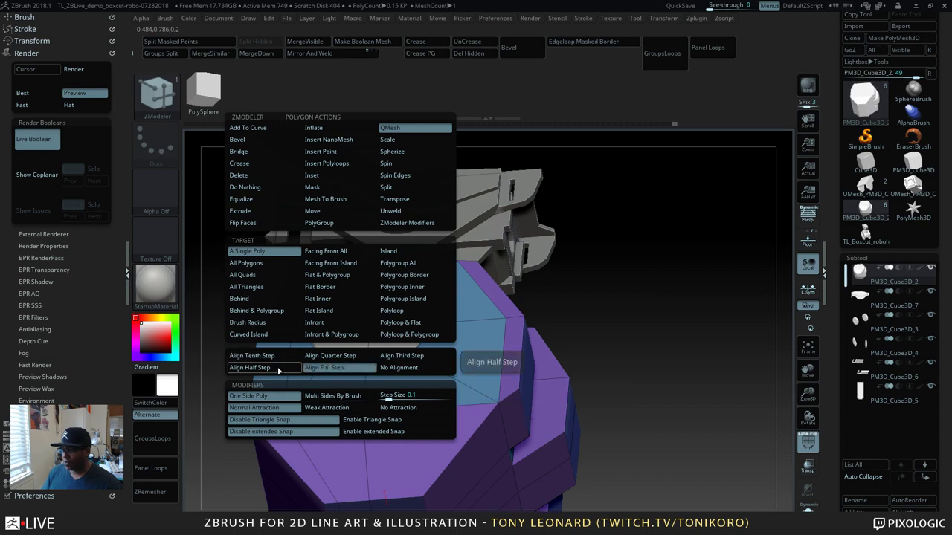
drag(363, 317, 365, 335)
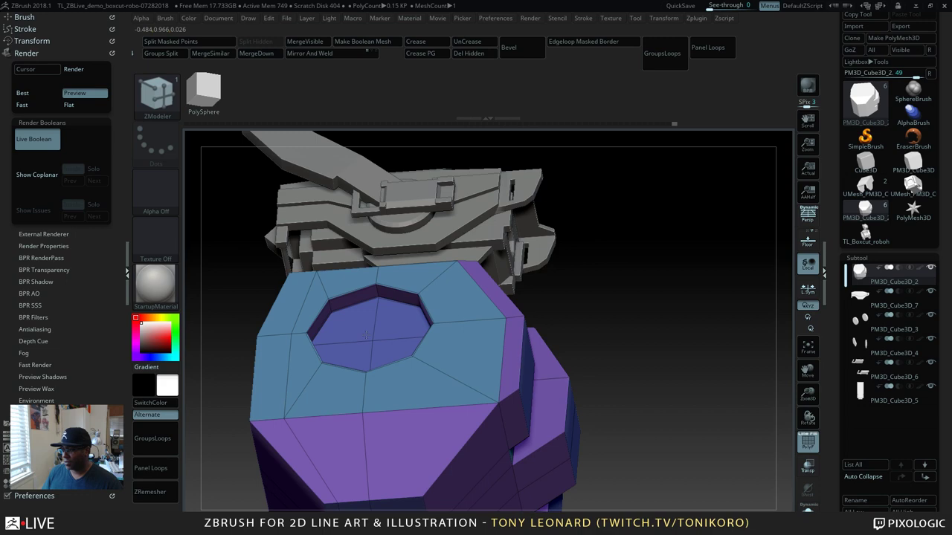
Step: Mask everything except the recessed octagon's polygons and centre the gizmo on the octagon in side view
mouse_move(632, 321)
mouse_down()
mouse_move(652, 349)
mouse_move(659, 336)
mouse_move(627, 337)
mouse_up()
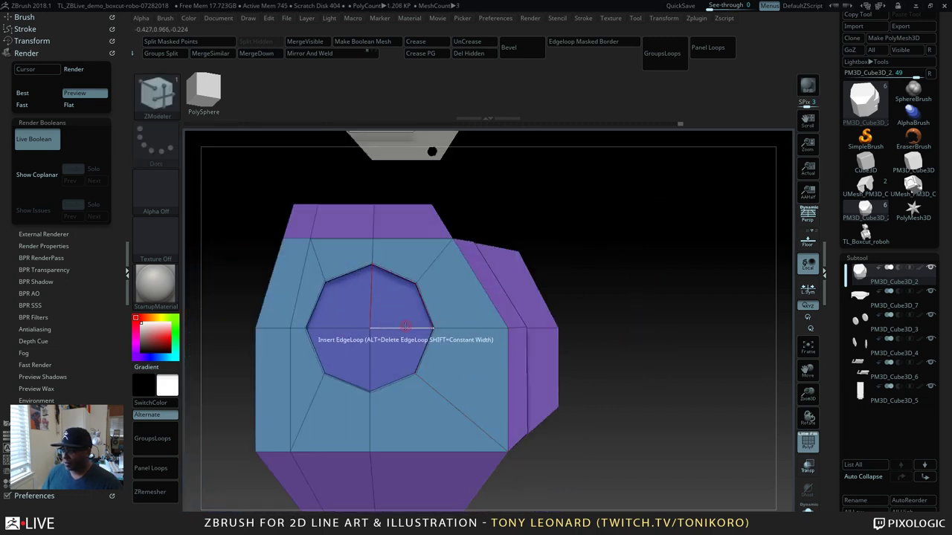
mouse_move(713, 382)
mouse_down()
mouse_move(715, 366)
mouse_move(695, 380)
mouse_up()
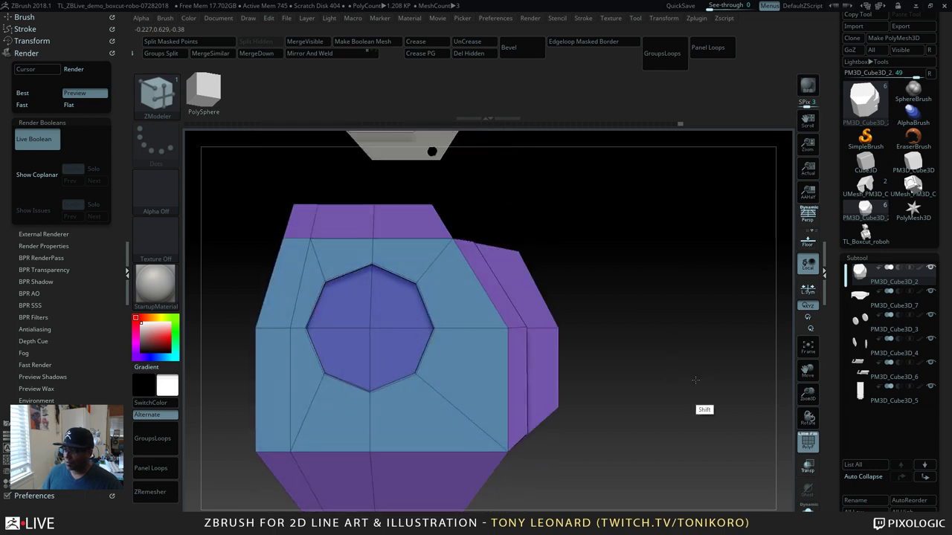
key(w)
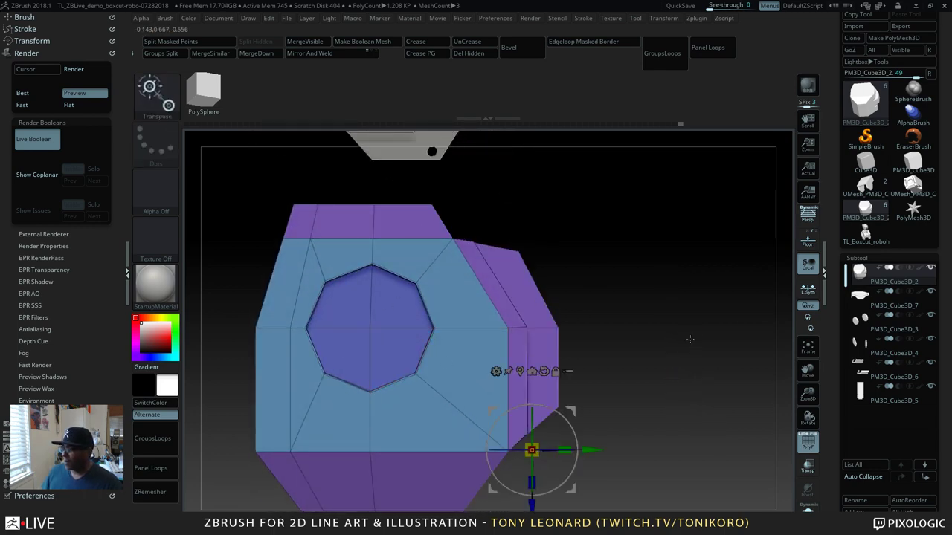
drag(690, 339, 669, 348)
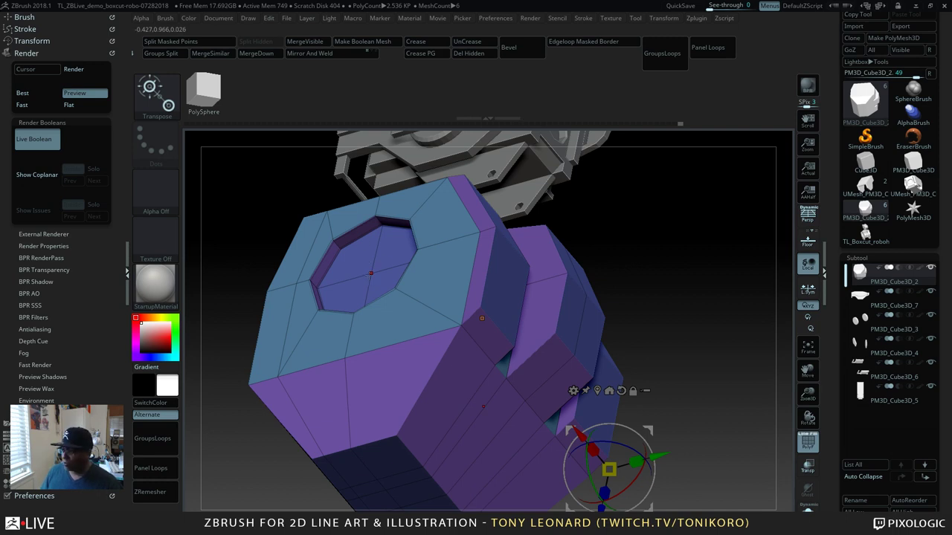
ctrl+click(370, 273)
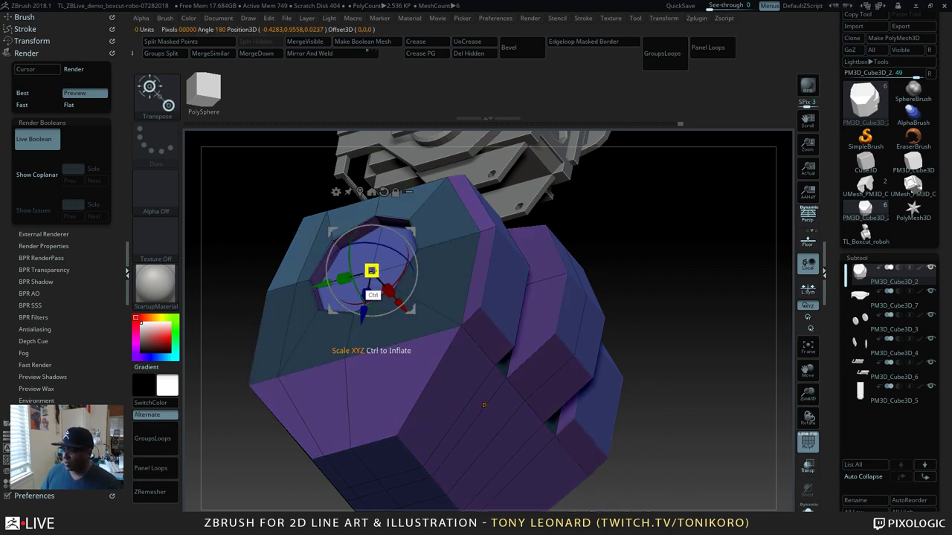
drag(669, 297, 699, 347)
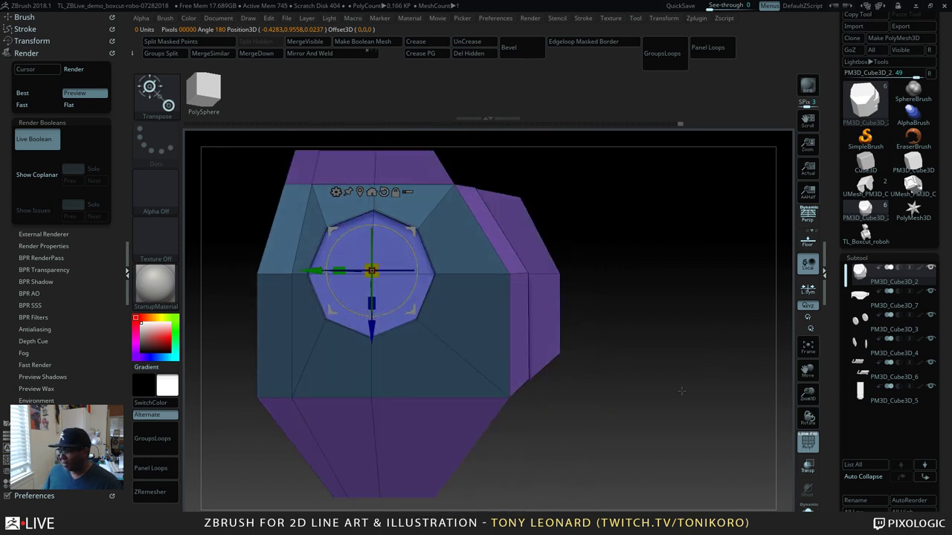
Step: Try to shrink the recessed octagon with a horizontal transpose line drawn from its centre, and undo the stretch
ctrl+click(371, 272)
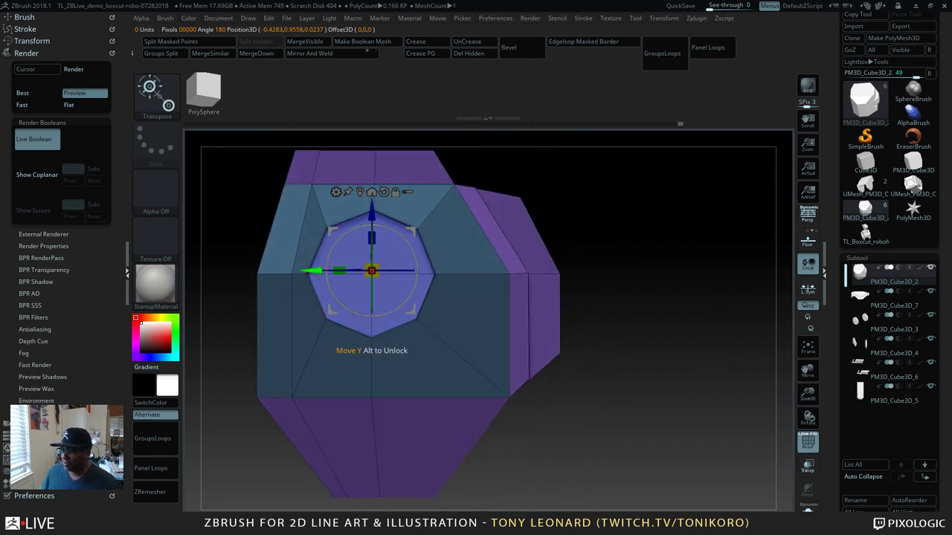
key(y)
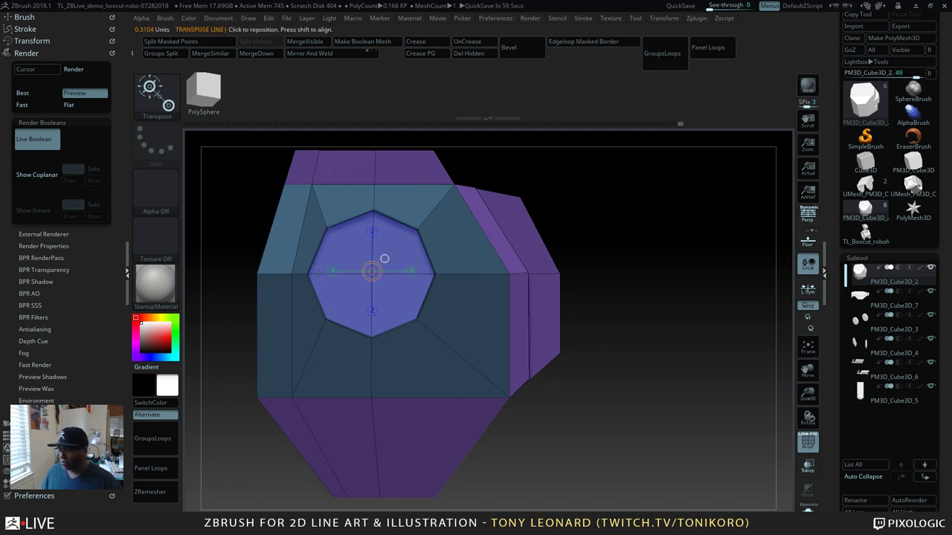
click(412, 271)
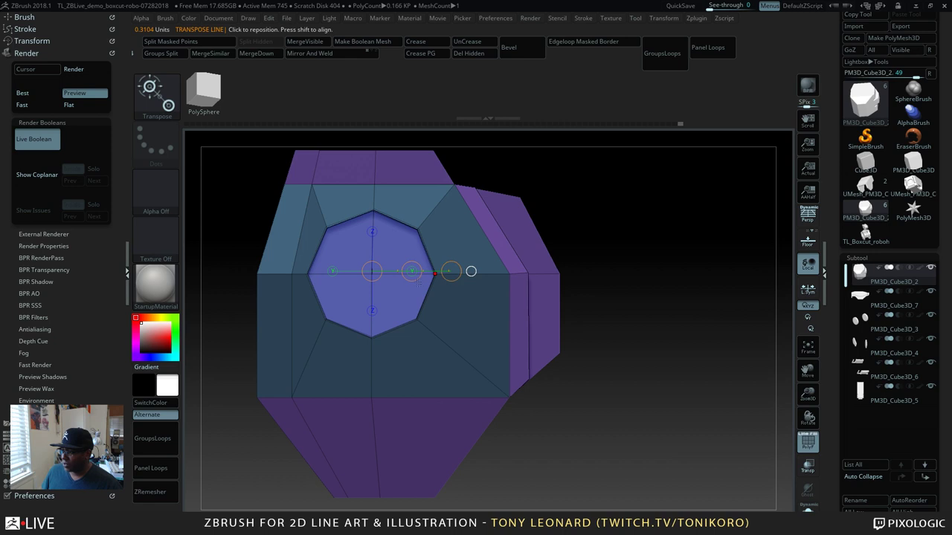
drag(417, 280, 598, 200)
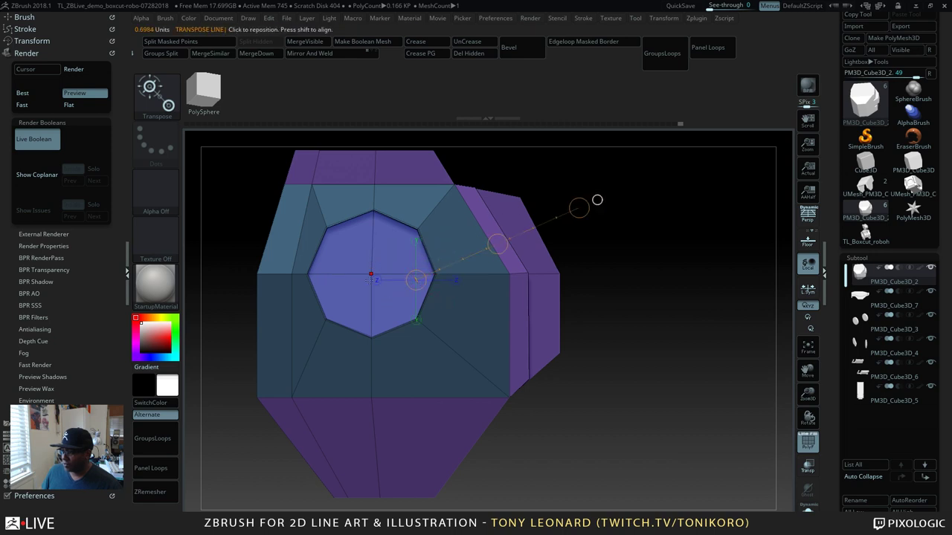
drag(371, 275, 659, 273)
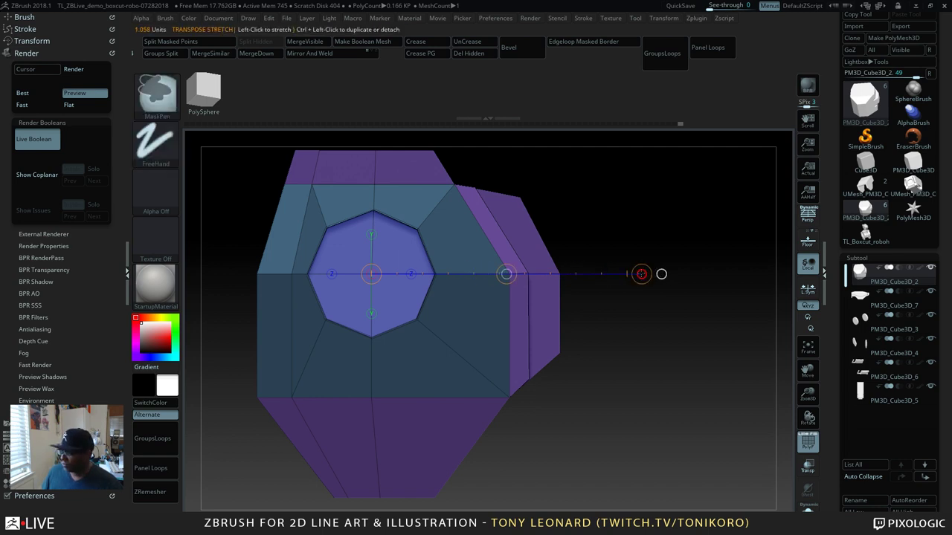
mouse_move(642, 274)
ctrl+mouse_down()
mouse_move(615, 274)
mouse_move(641, 274)
mouse_move(628, 278)
ctrl+mouse_up()
key(ctrl+z)
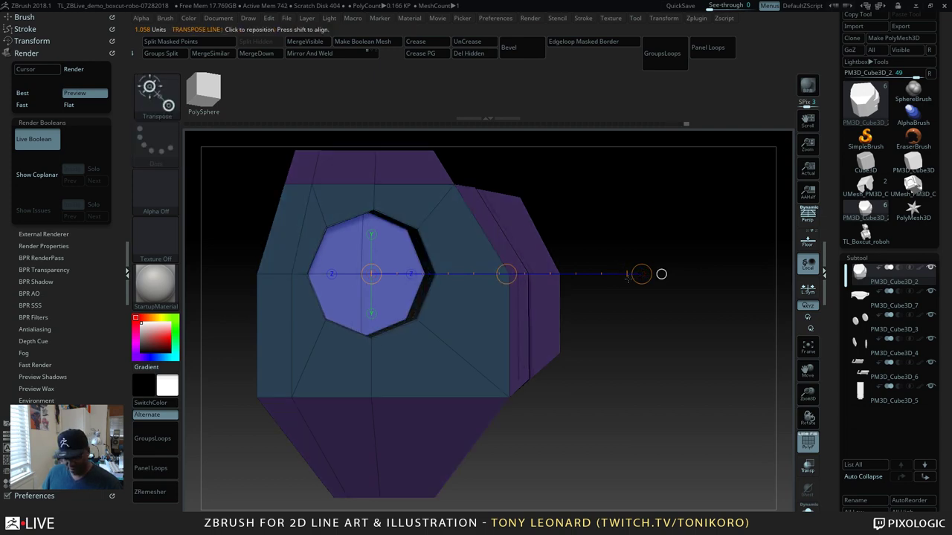
key(ctrl+z)
Step: Clear the mask, isolate the recessed octagon's polygons to give them their own polygroup, and show the whole mesh again
drag(599, 444, 573, 408)
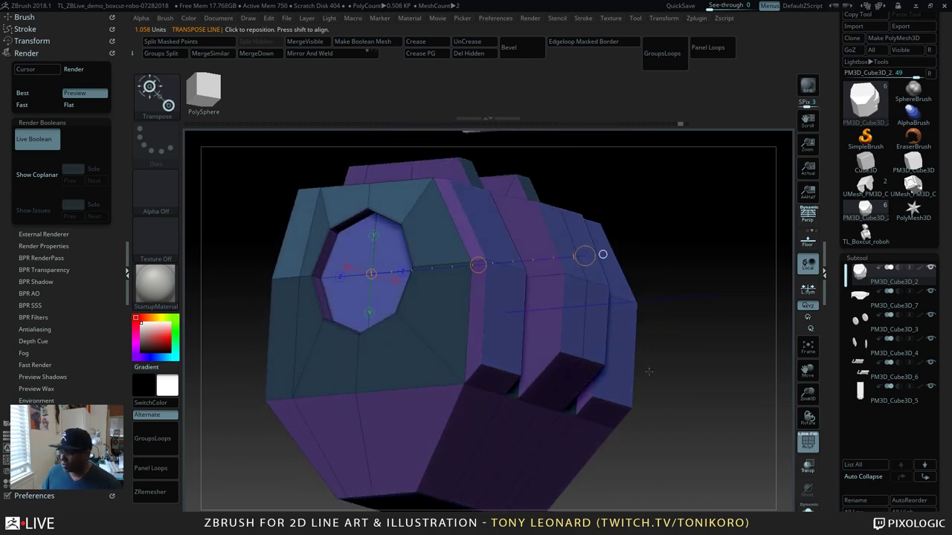
ctrl+drag(660, 383, 661, 449)
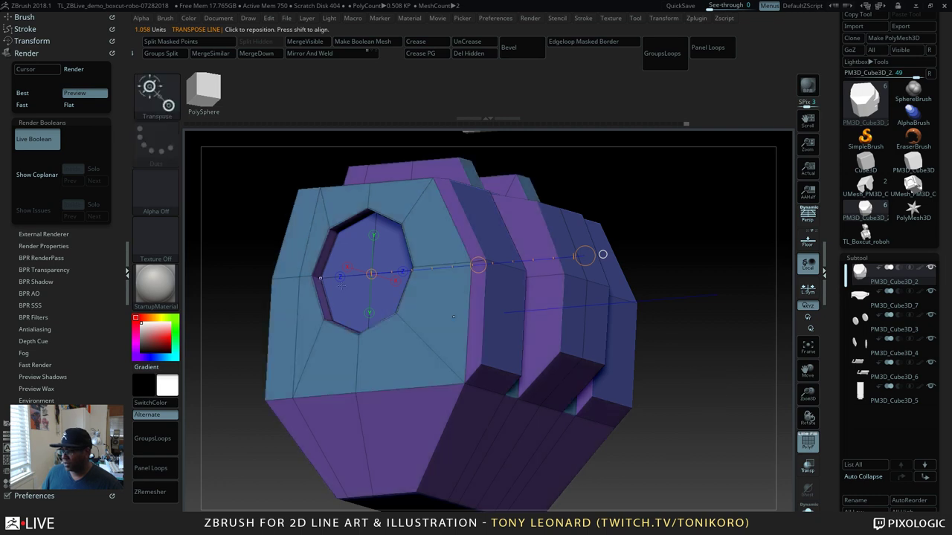
key(Tab)
ctrl+shift+click(359, 255)
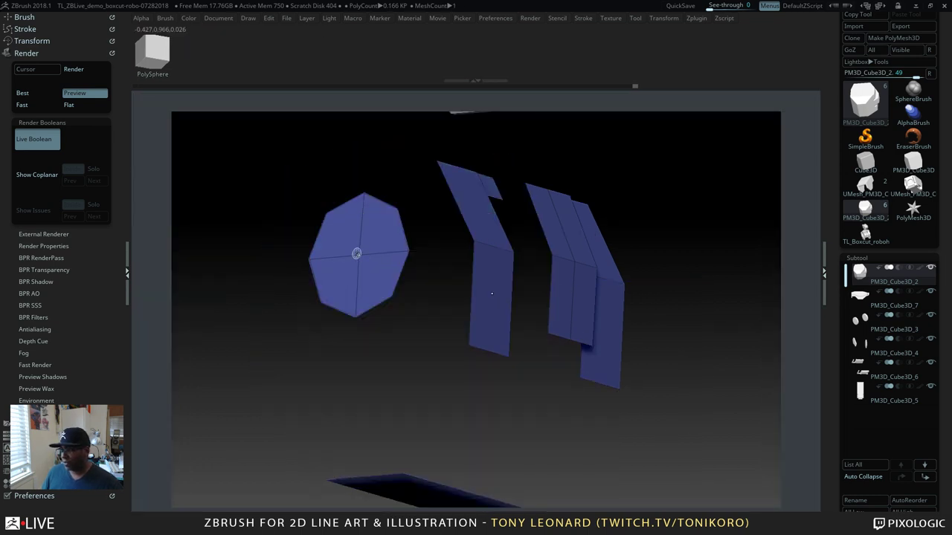
drag(524, 427, 567, 450)
ctrl+shift+drag(450, 365, 279, 180)
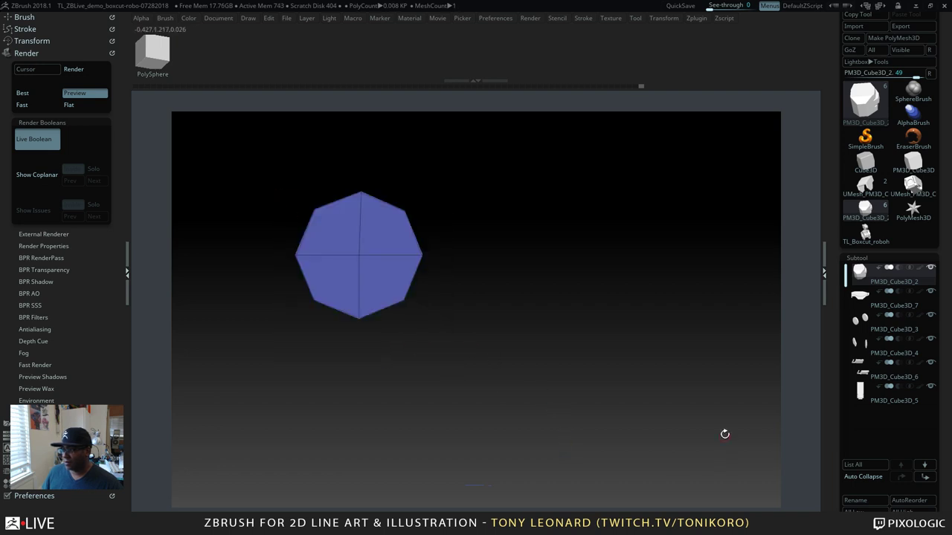
drag(724, 434, 667, 394)
key(ctrl+w)
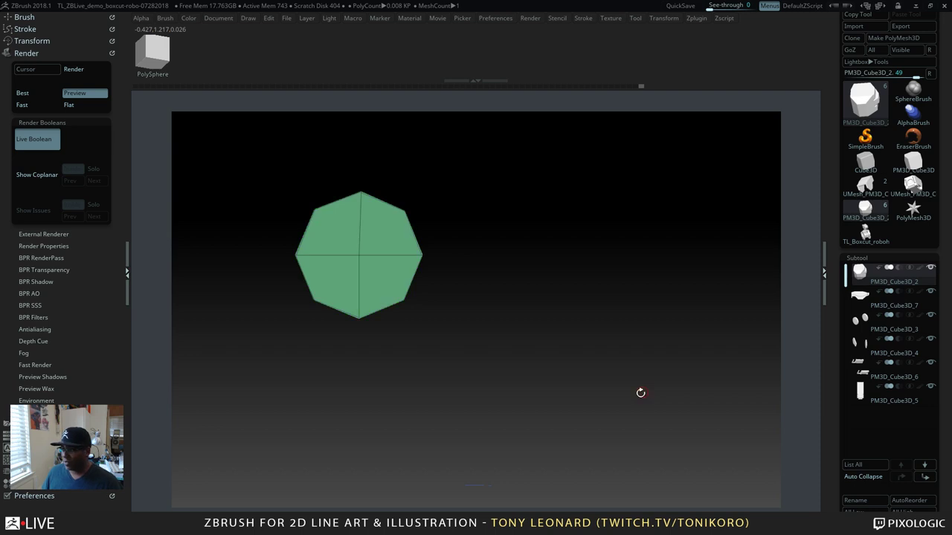
ctrl+shift+click(615, 409)
drag(597, 456, 589, 420)
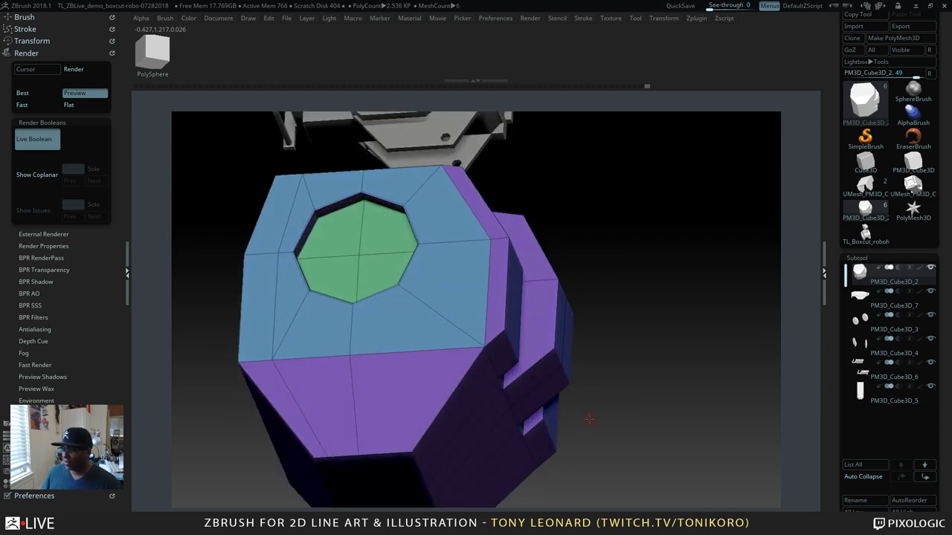
Step: Try to stretch the regrouped octagon with a long transpose line from its centre in side view, and undo the change
drag(358, 255, 622, 238)
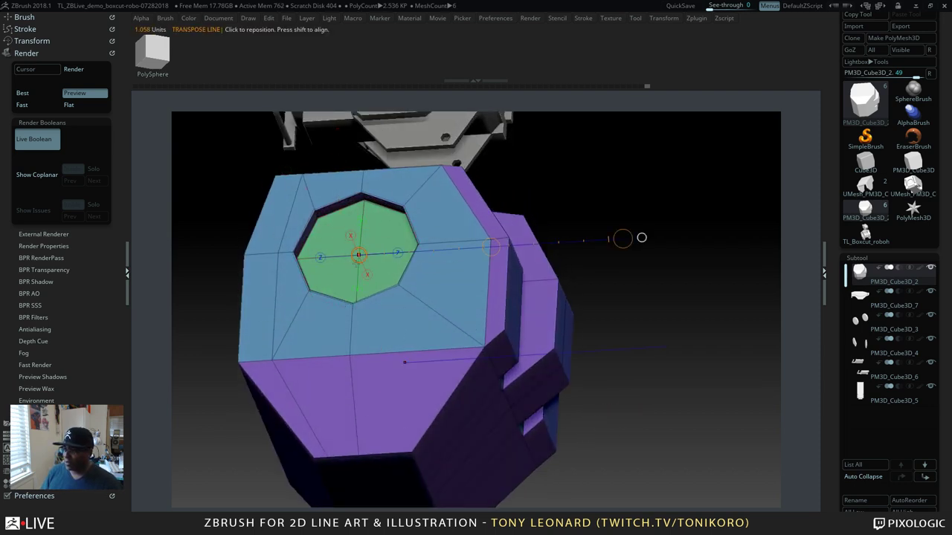
shift+drag(704, 361, 697, 352)
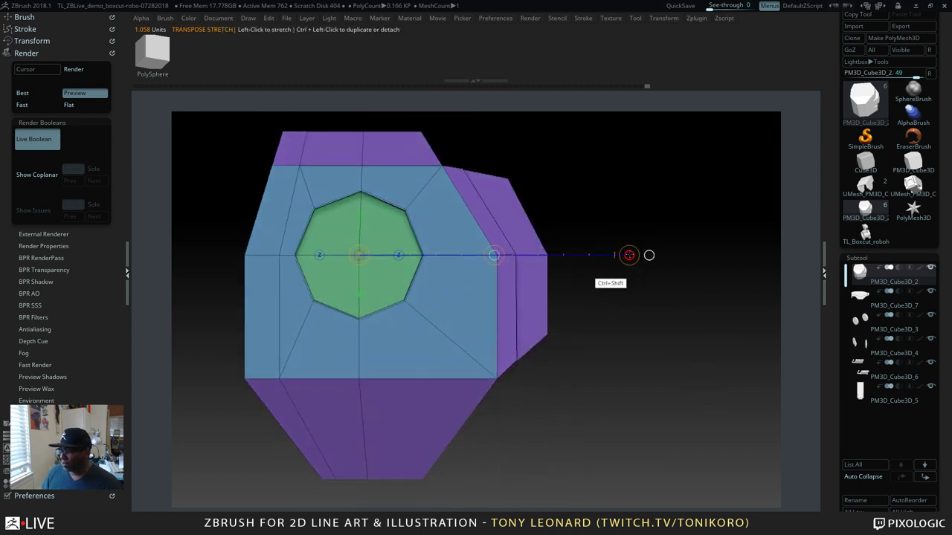
mouse_move(594, 261)
ctrl+shift+mouse_down()
mouse_move(583, 266)
mouse_move(591, 255)
ctrl+shift+mouse_up()
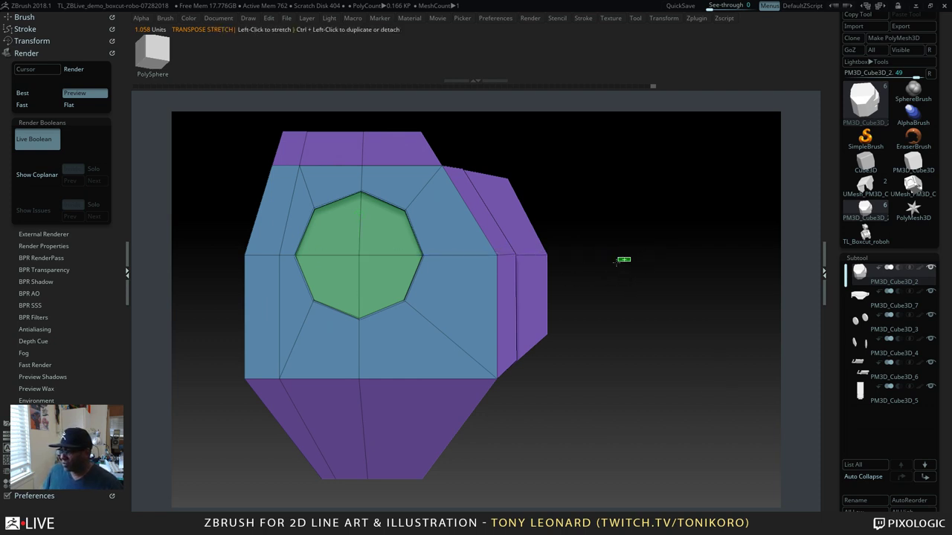
ctrl+drag(635, 250, 615, 263)
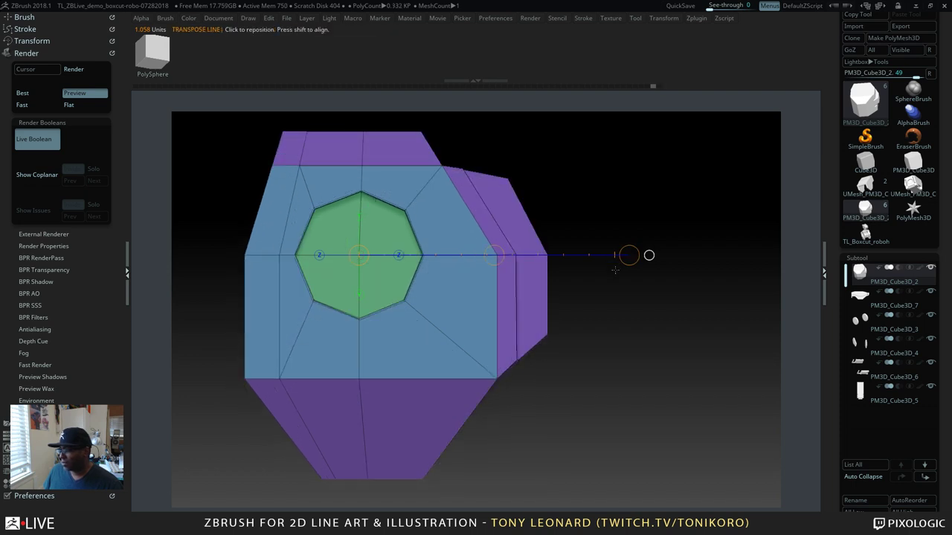
key(ctrl+z)
key(q)
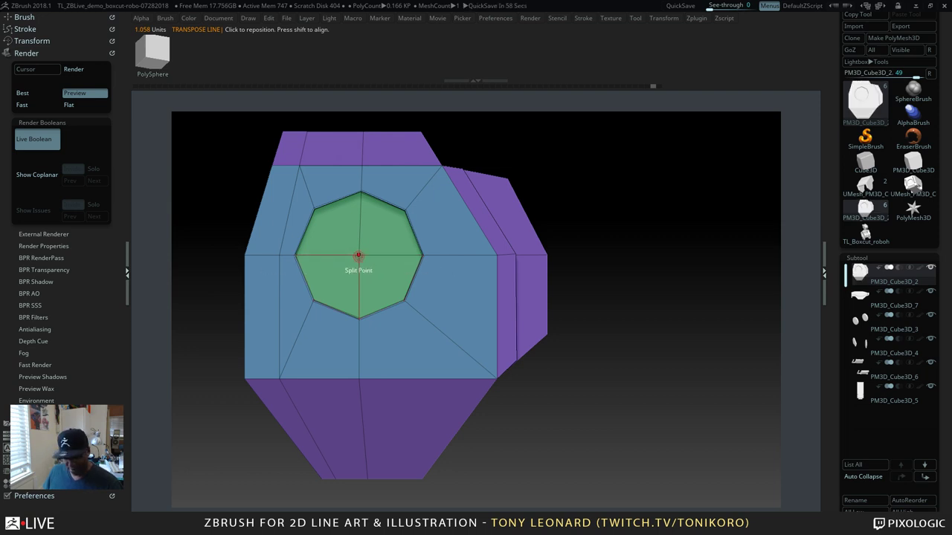
Step: Mask everything except the octagon's polygroup, try to stretch it with a short horizontal transpose line, and undo the stretch
drag(358, 255, 649, 255)
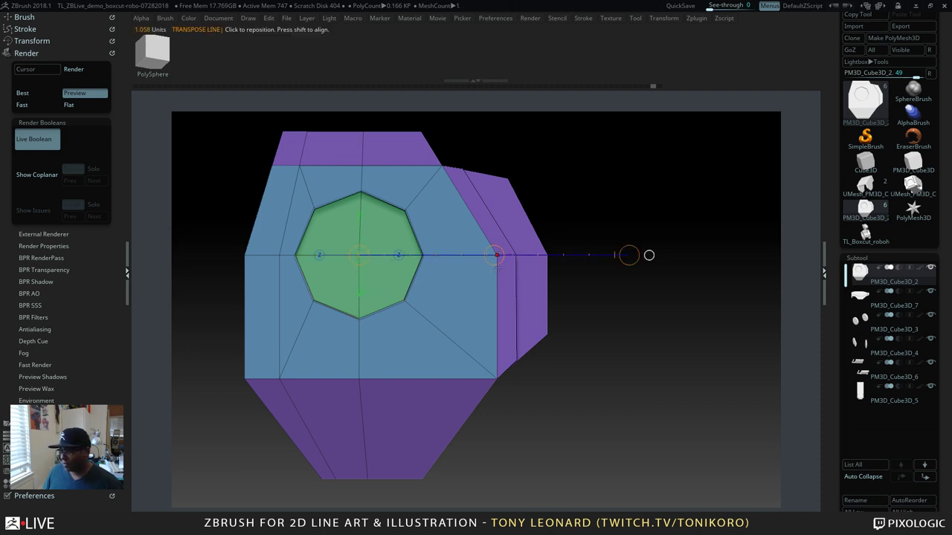
drag(495, 255, 552, 187)
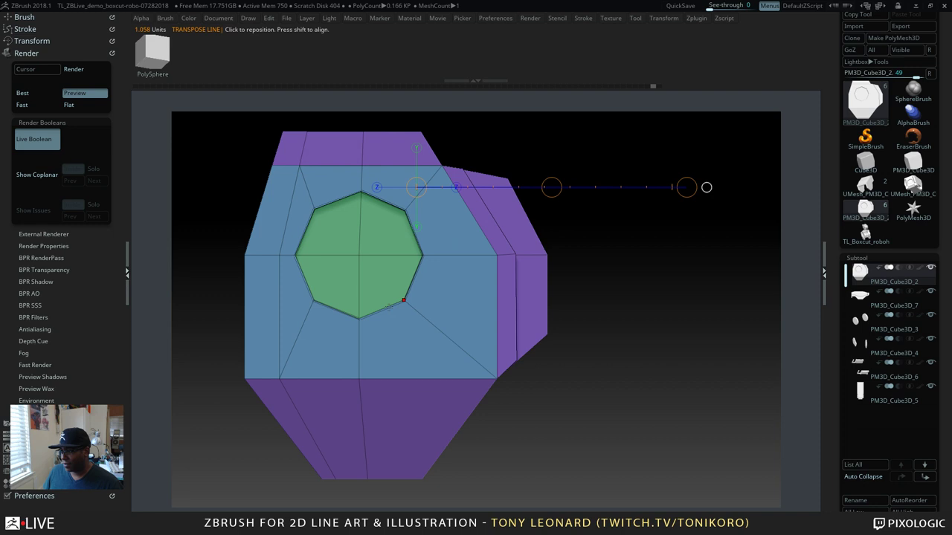
ctrl+click(365, 258)
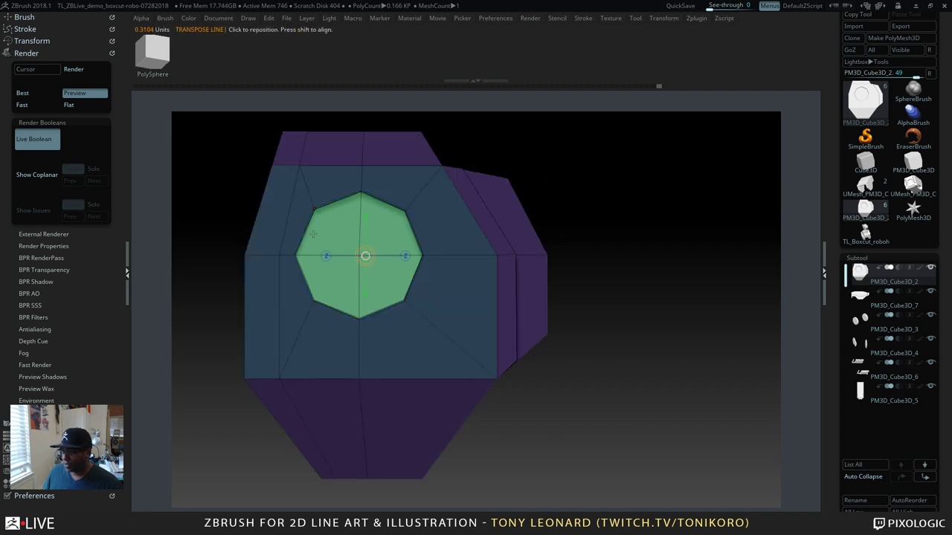
drag(365, 255, 464, 255)
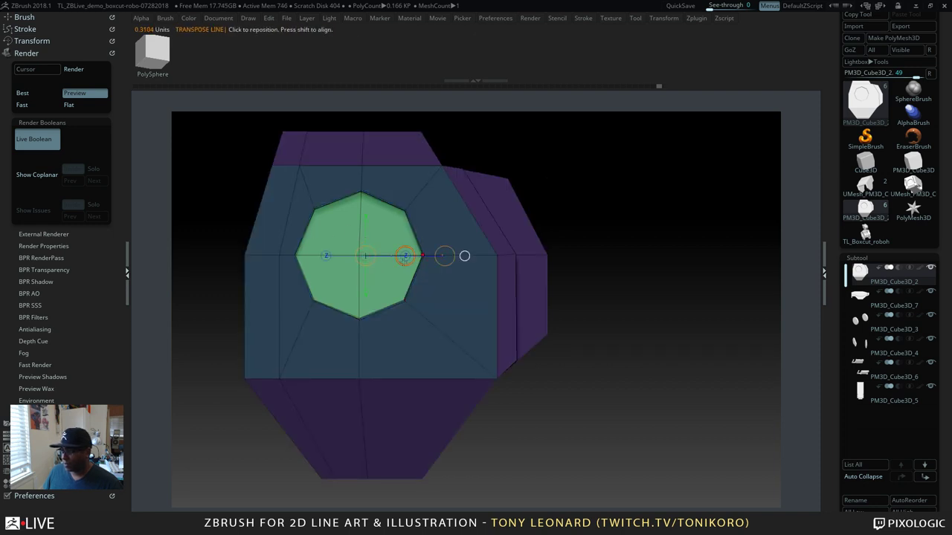
mouse_move(401, 265)
mouse_down()
mouse_move(539, 191)
mouse_move(420, 255)
mouse_move(443, 255)
mouse_move(409, 256)
mouse_up()
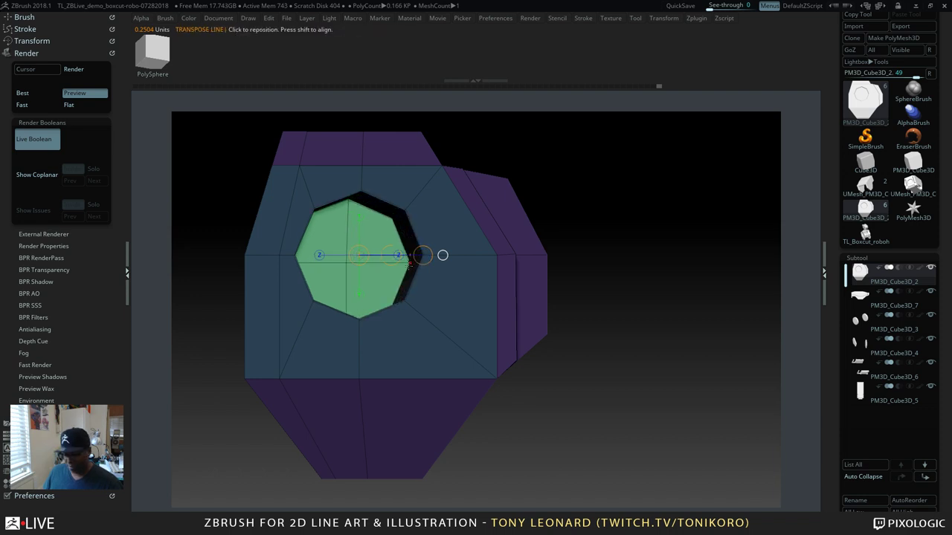
key(ctrl+z)
Step: Try to stretch the octagon along a vertical transpose line, undo that stretch and clear the mask
drag(691, 362, 691, 297)
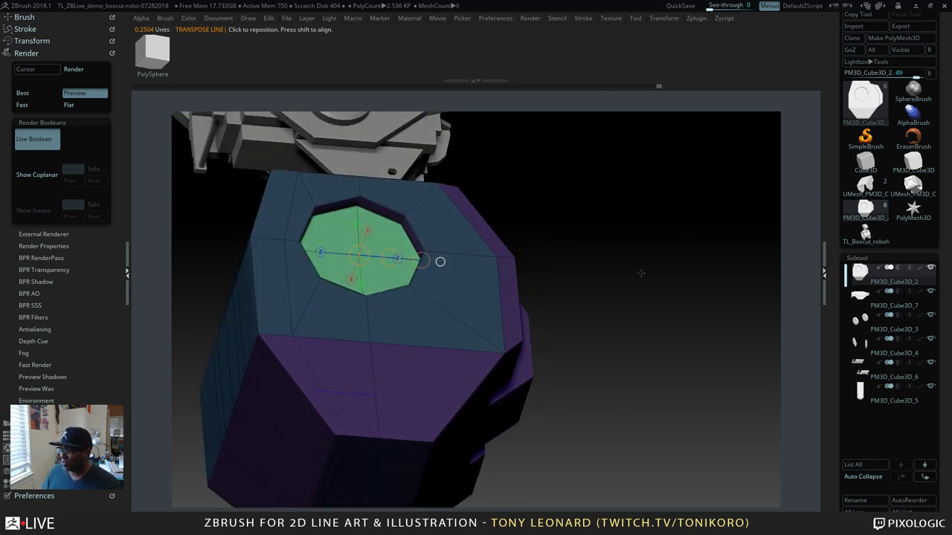
shift+drag(641, 273, 640, 329)
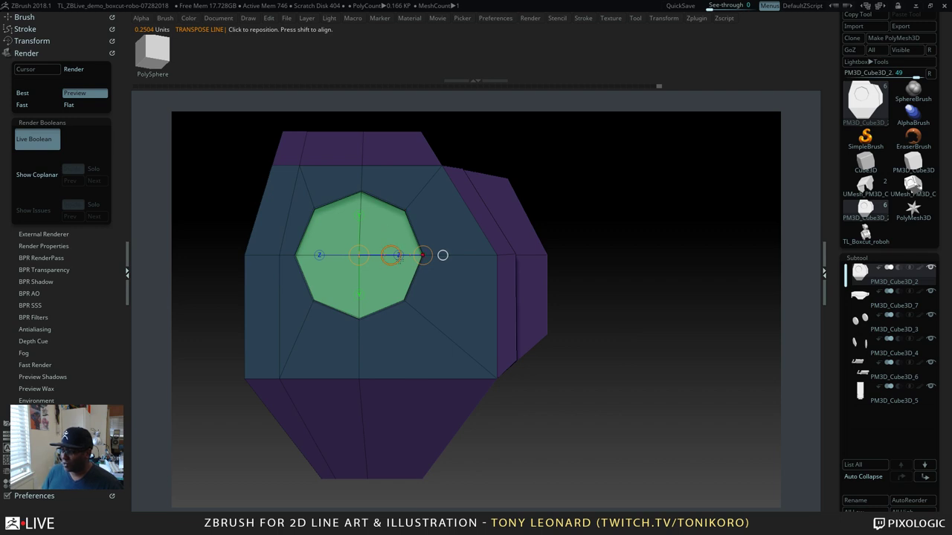
click(359, 218)
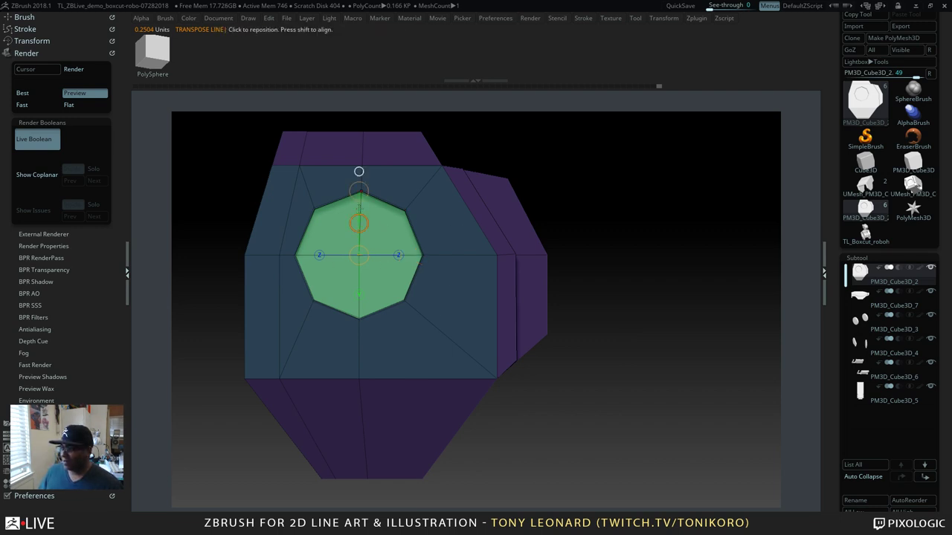
ctrl+drag(358, 192, 358, 237)
key(ctrl+z)
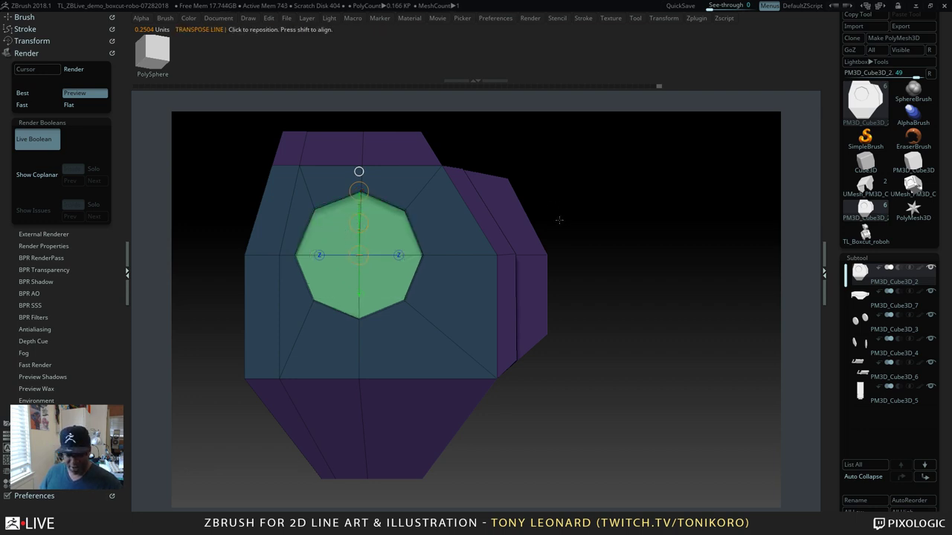
ctrl+drag(618, 208, 640, 345)
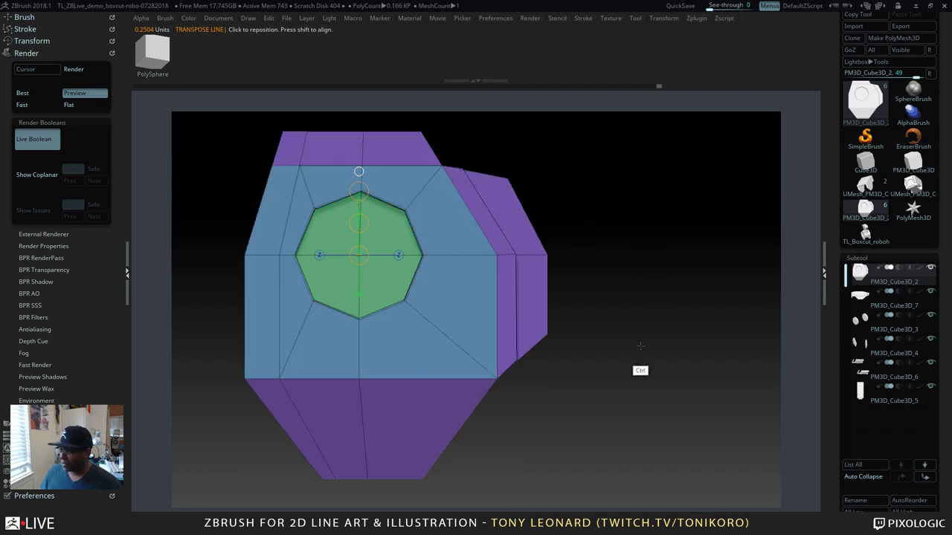
Step: Use ZModeler Split Point on the recessed octagon's central vertex to create a smaller inner octagon
key(b)
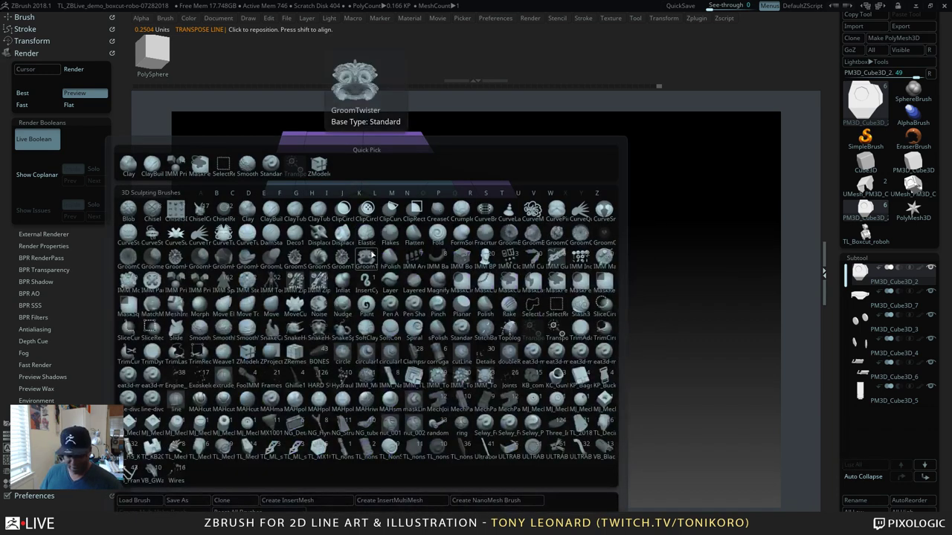
key(z)
key(m)
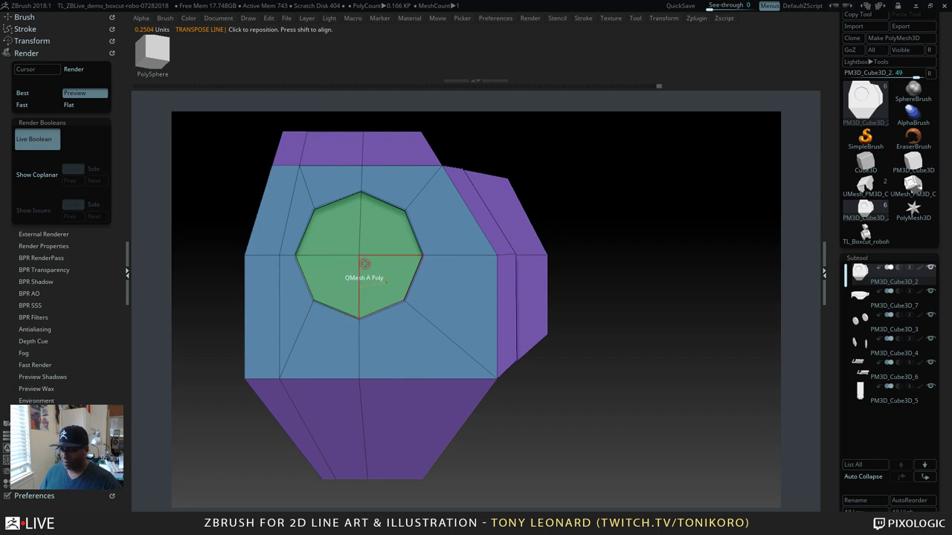
key(space)
click(361, 263)
key(space)
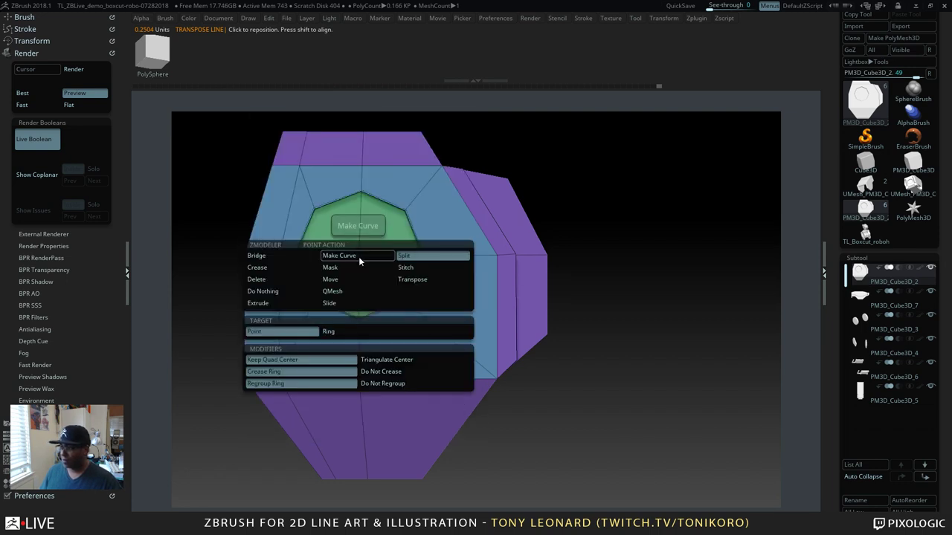
drag(359, 255, 407, 244)
drag(539, 212, 485, 276)
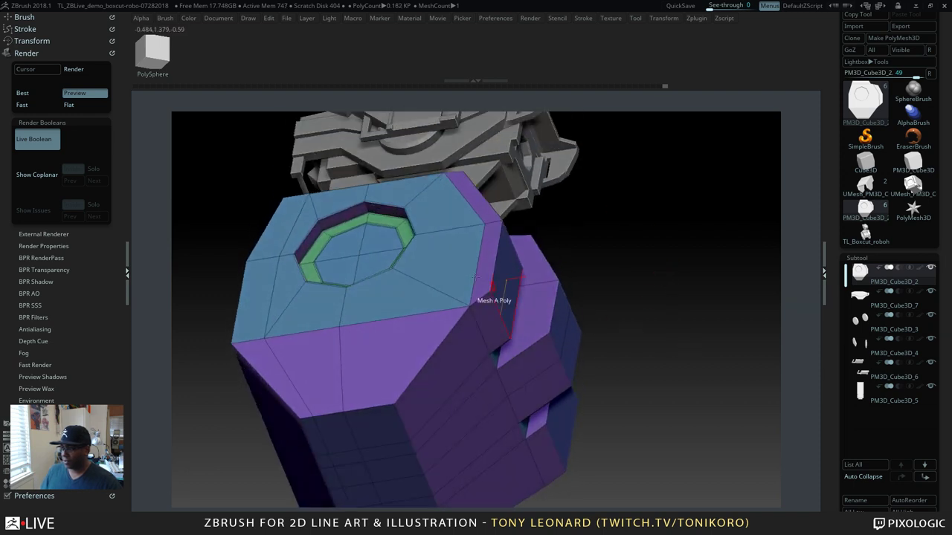
Step: Mark the inner octagon's polygons and QMesh them inward to form a second, deeper recess
alt+click(375, 238)
alt+click(338, 251)
alt+click(341, 270)
alt+drag(371, 268, 391, 261)
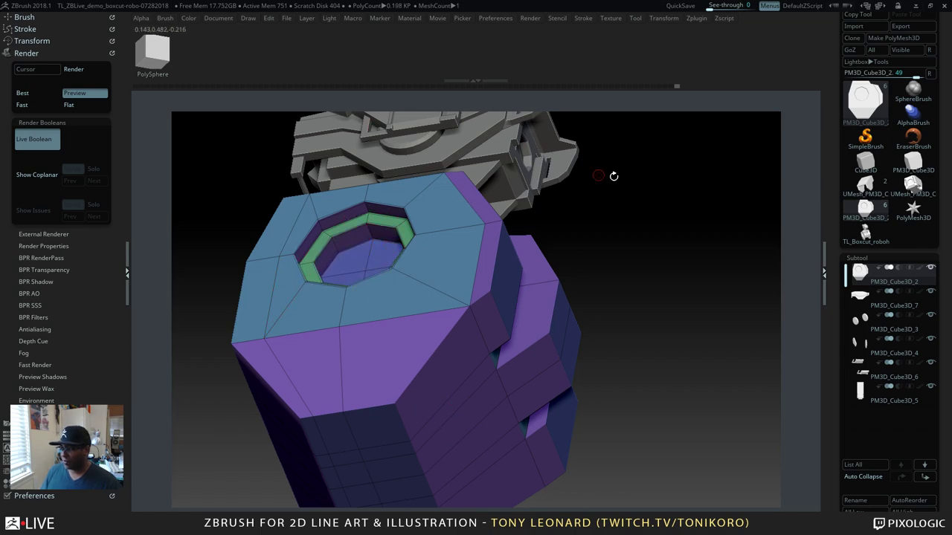
Step: Set the ZModeler edge action to Bevel EdgeLoop Complete and bevel the inner octagonal edge loop of the recess's ledge
drag(676, 278, 710, 289)
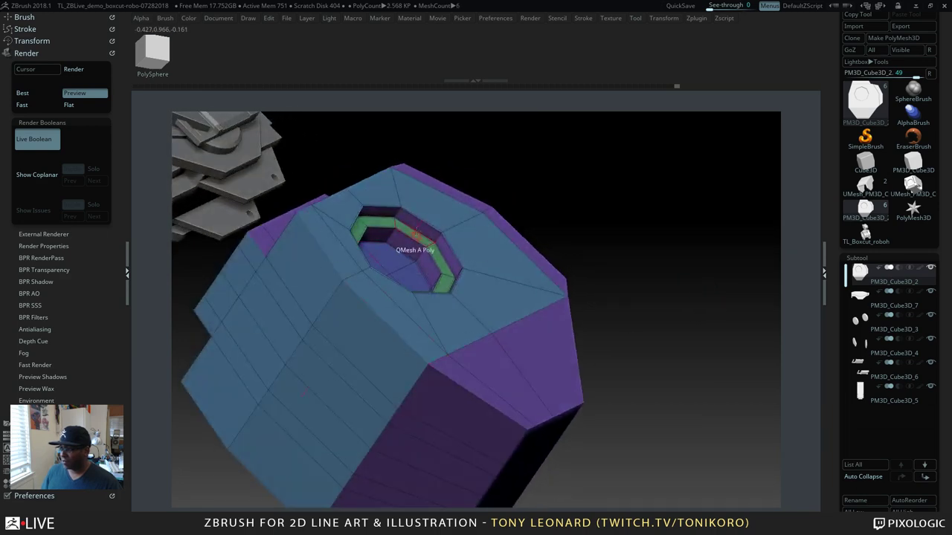
drag(636, 193, 637, 285)
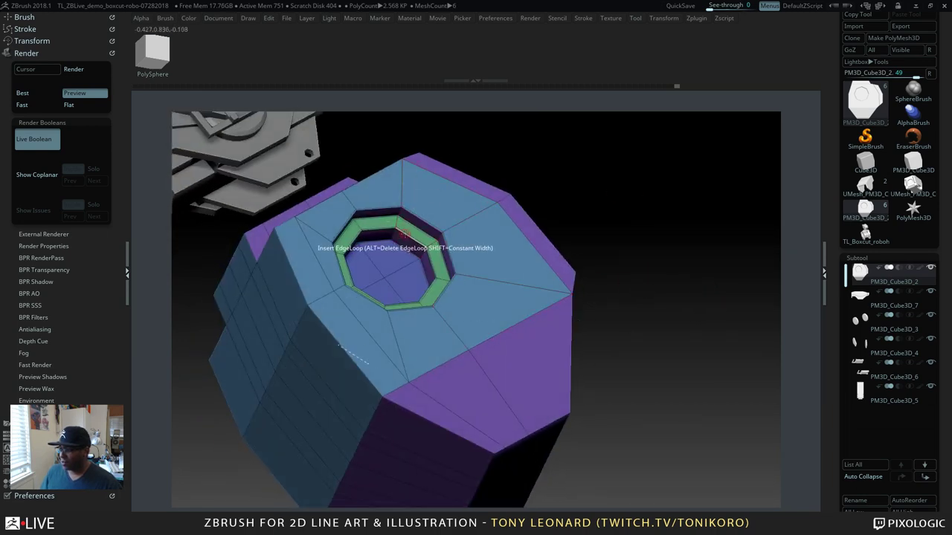
key(space)
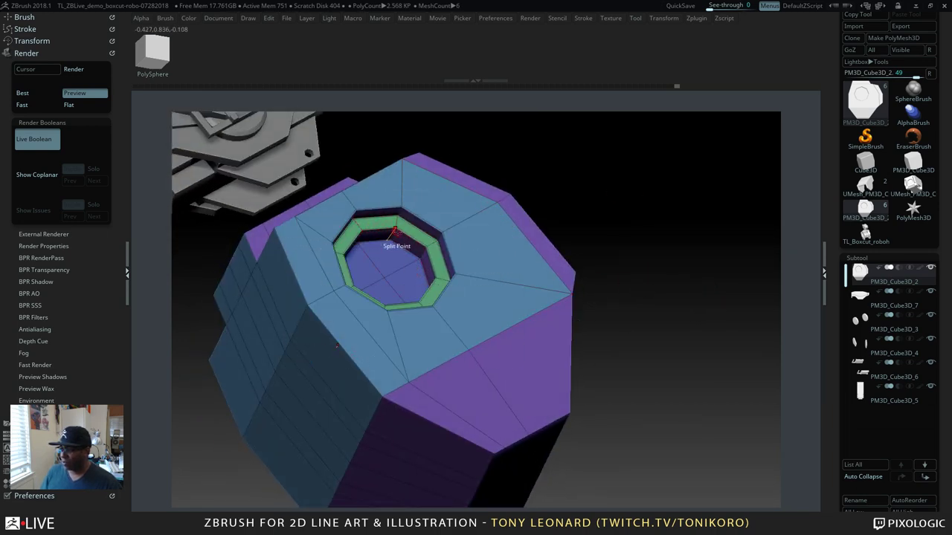
key(space)
click(303, 257)
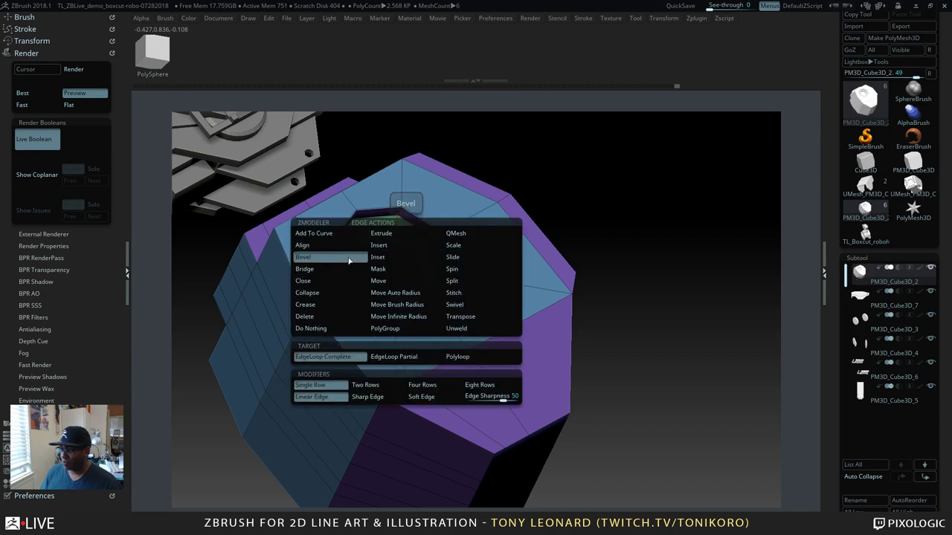
click(476, 395)
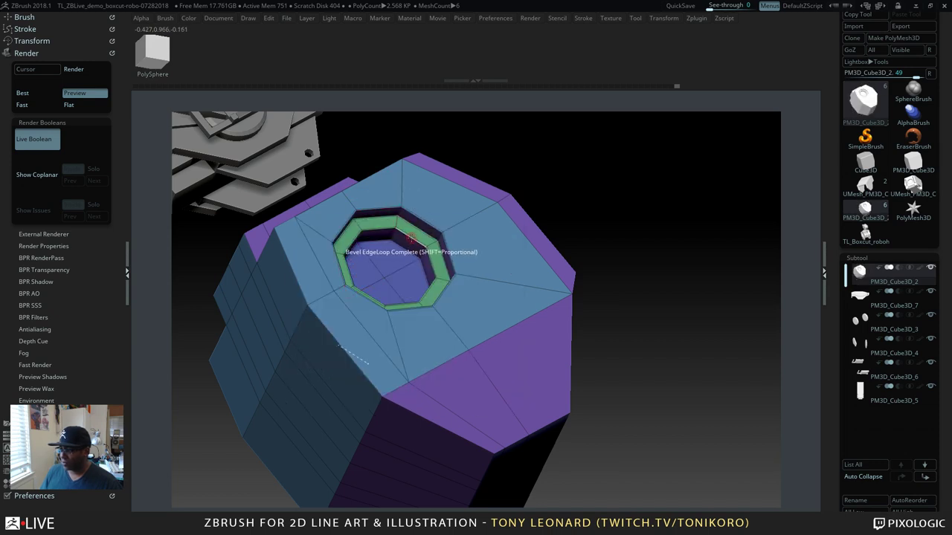
click(412, 238)
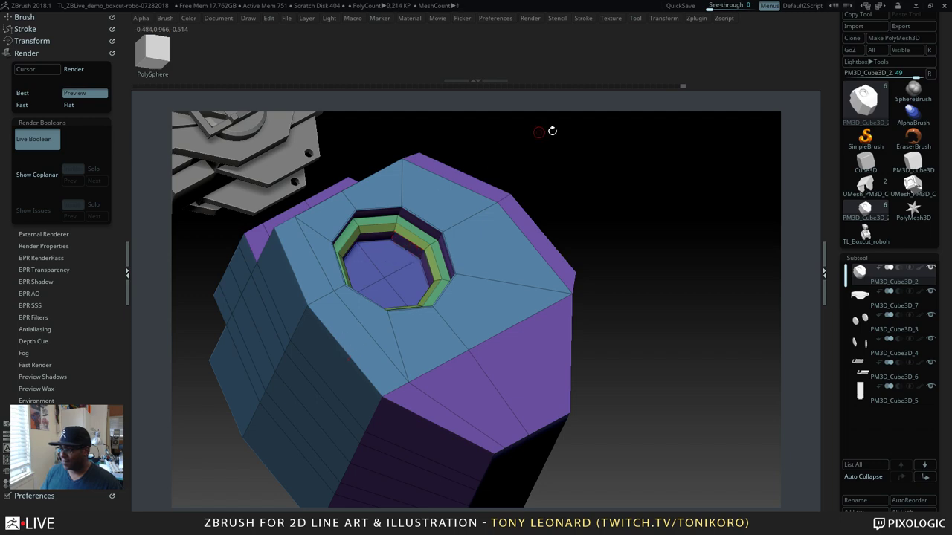
Step: Bevel the outer rim edge loop of the octagonal recess and check the shape with the smooth subdivision preview toggled on and off
drag(553, 132, 631, 203)
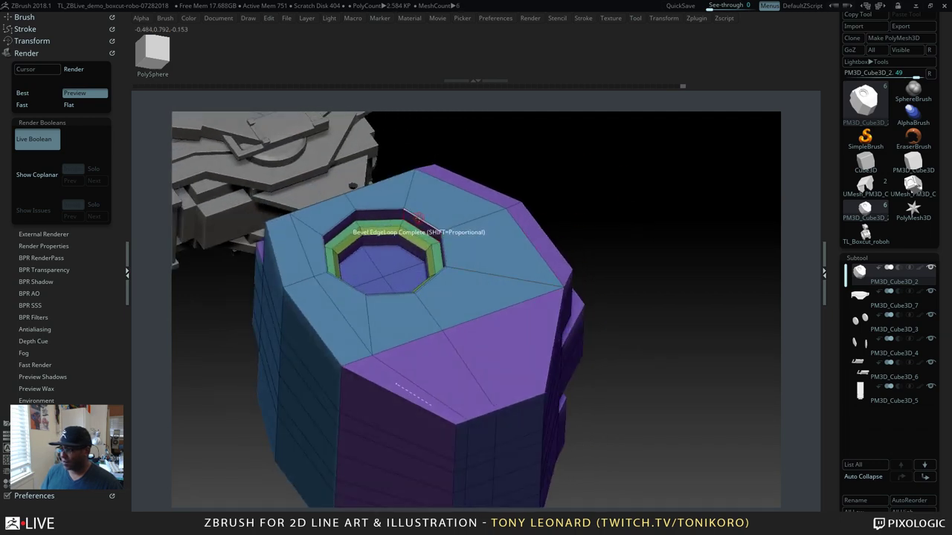
drag(429, 223, 424, 212)
key(d)
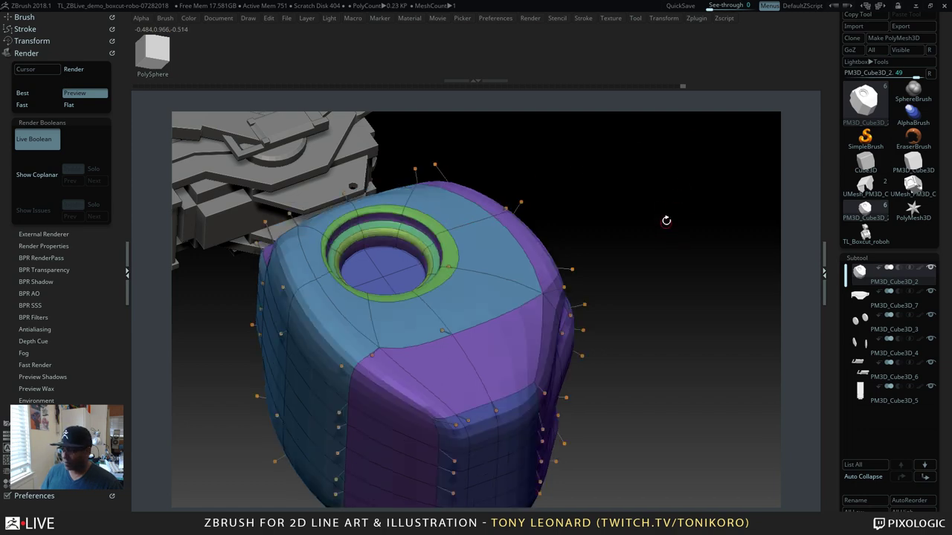
drag(665, 218, 681, 262)
key(shift+d)
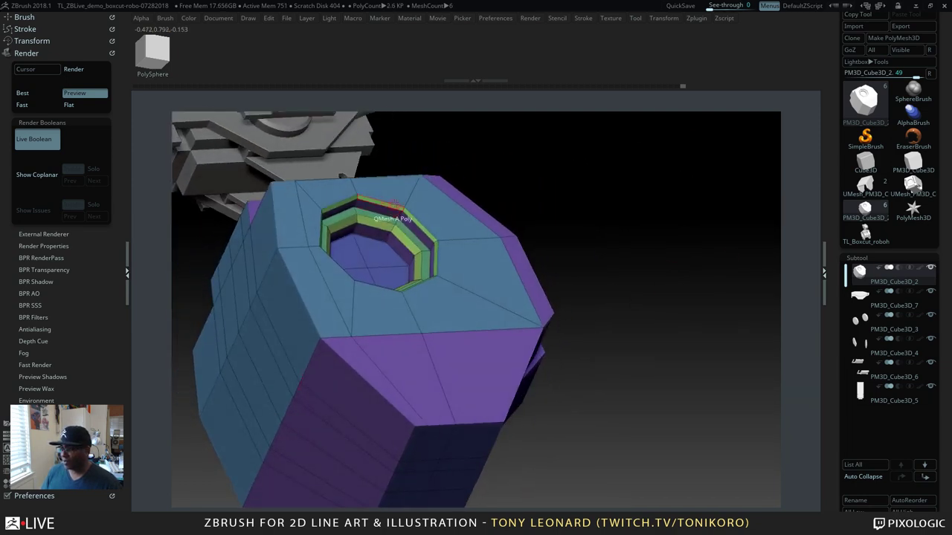
Step: Set the ZModeler edge action to Crease EdgeLoop Complete and crease the edge loops of the stepped octagonal recess
right_click(375, 229)
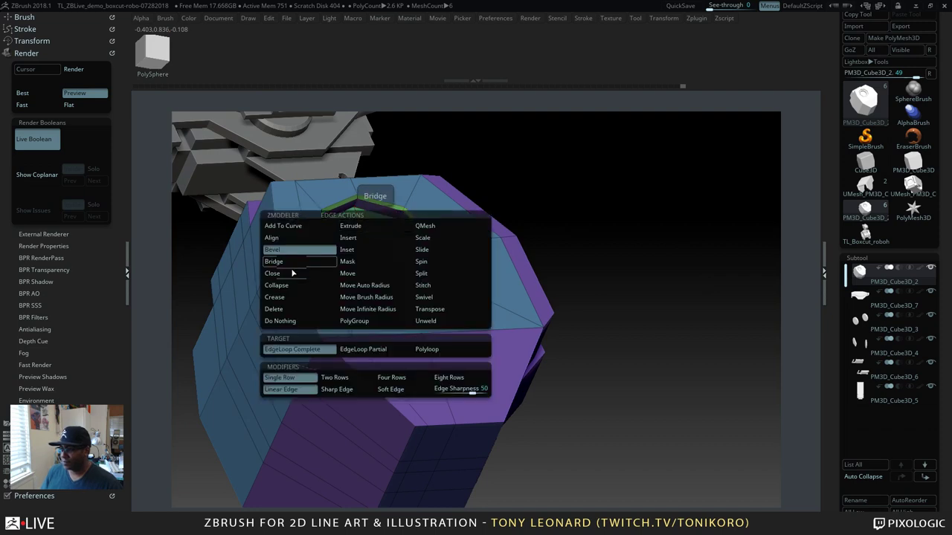
click(295, 297)
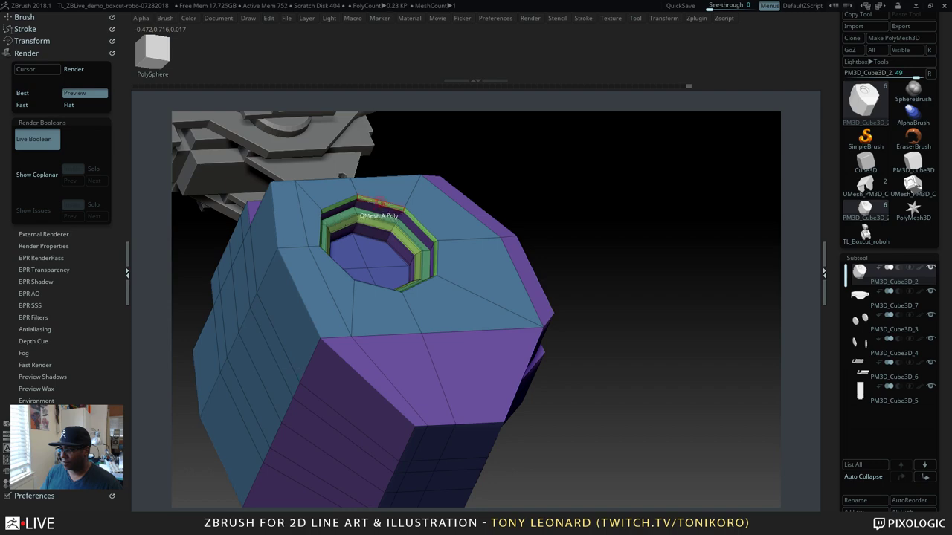
drag(603, 224, 748, 311)
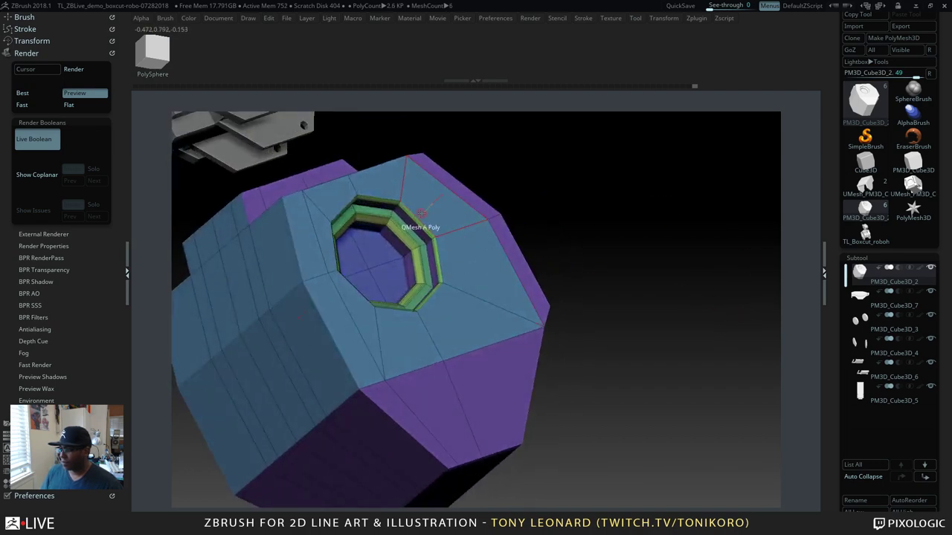
drag(706, 179, 542, 320)
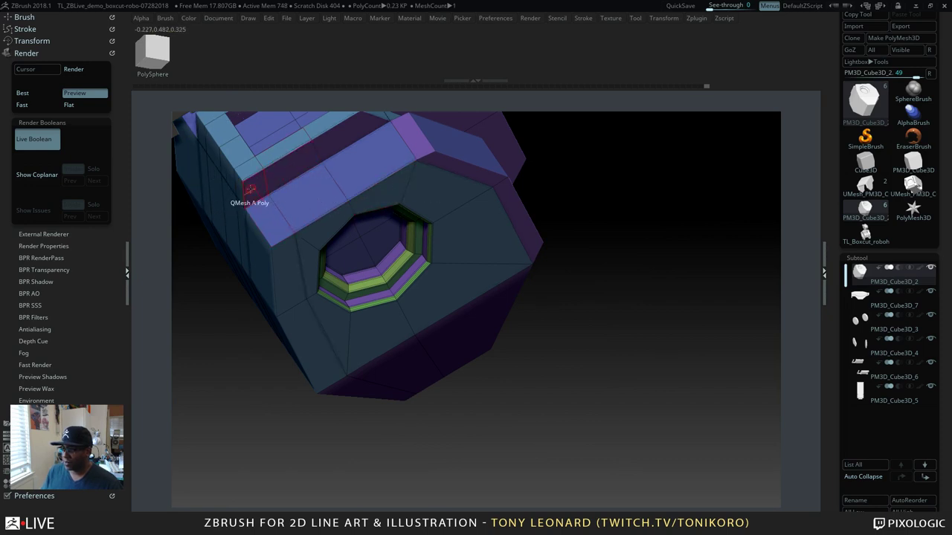
Step: Crease the complete edge loops along the block's side faces, top notch and raised front panels
drag(627, 244, 651, 259)
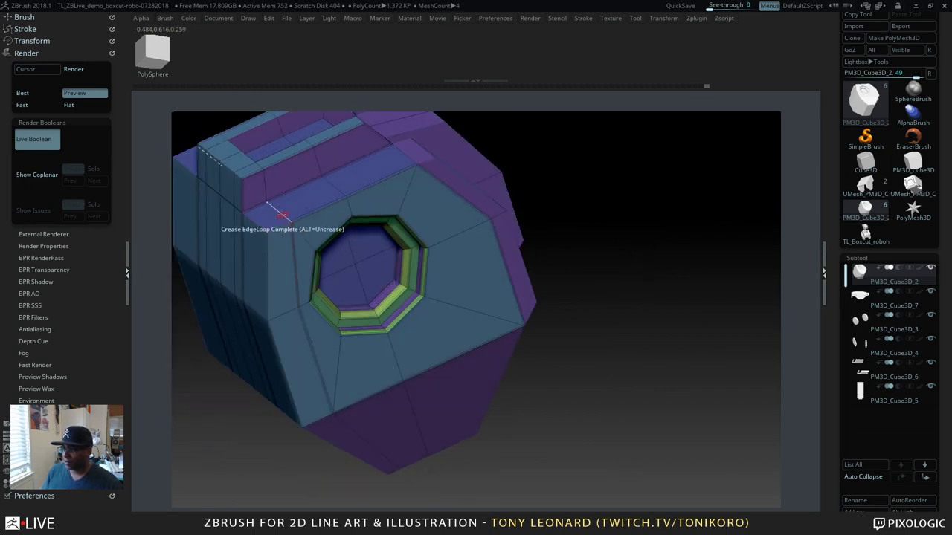
drag(639, 295, 629, 323)
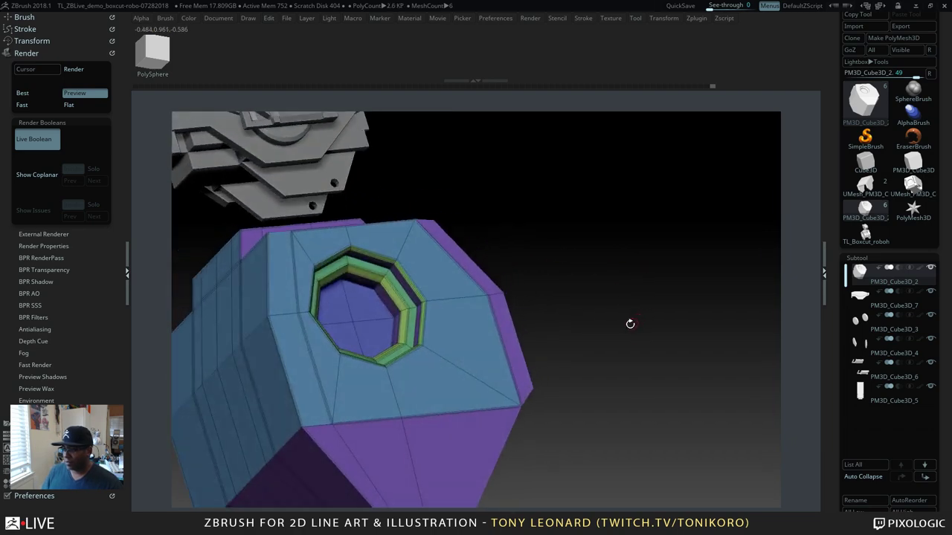
drag(690, 378, 638, 246)
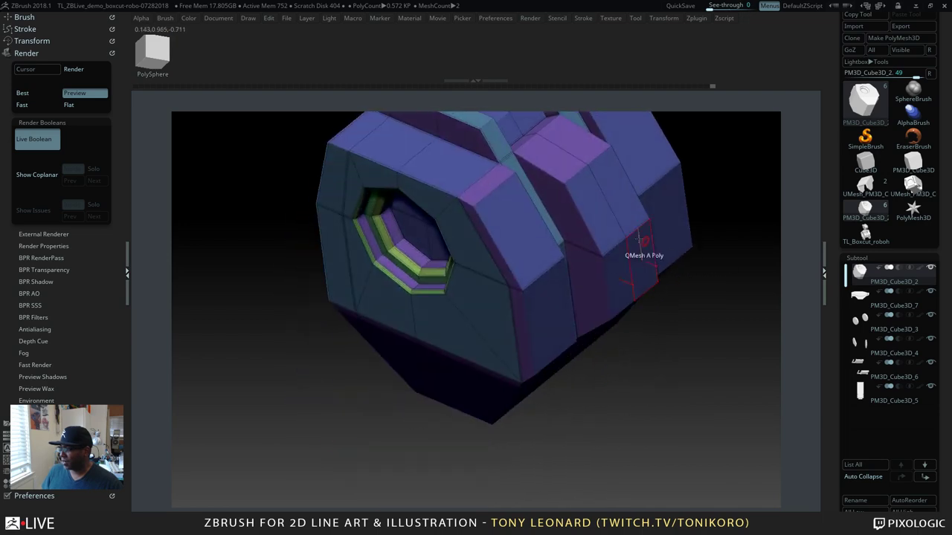
drag(748, 339, 674, 283)
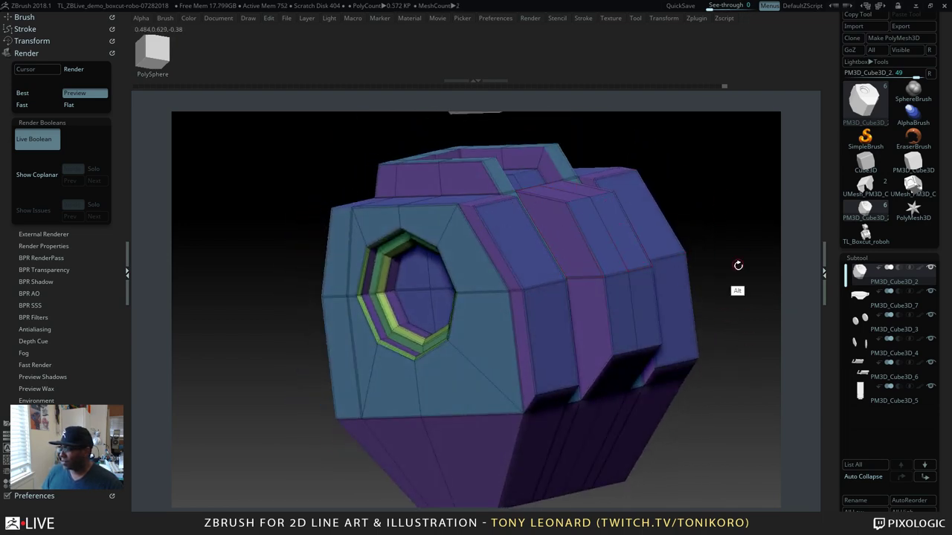
drag(738, 266, 659, 352)
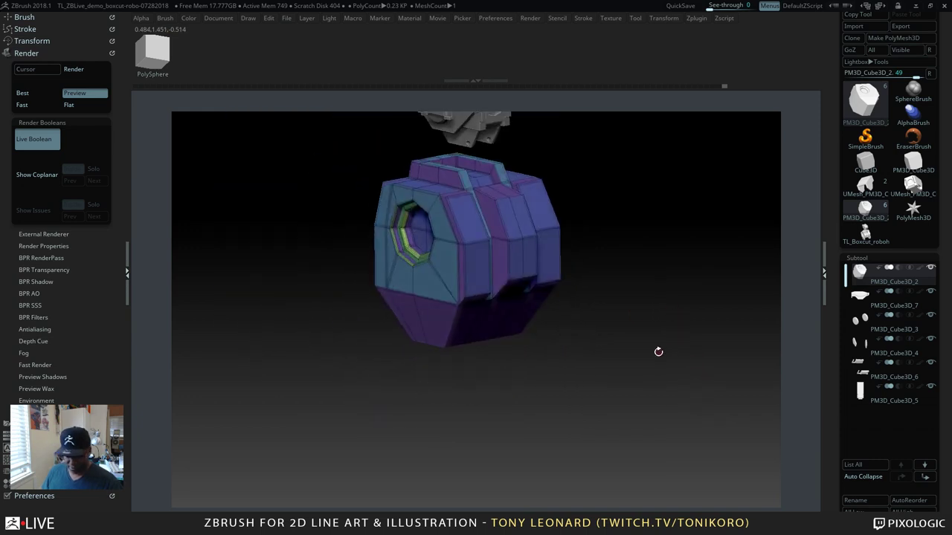
Step: Turn on the smooth subdivision preview for the block with the creased edge loops
drag(683, 302, 593, 264)
drag(588, 312, 607, 324)
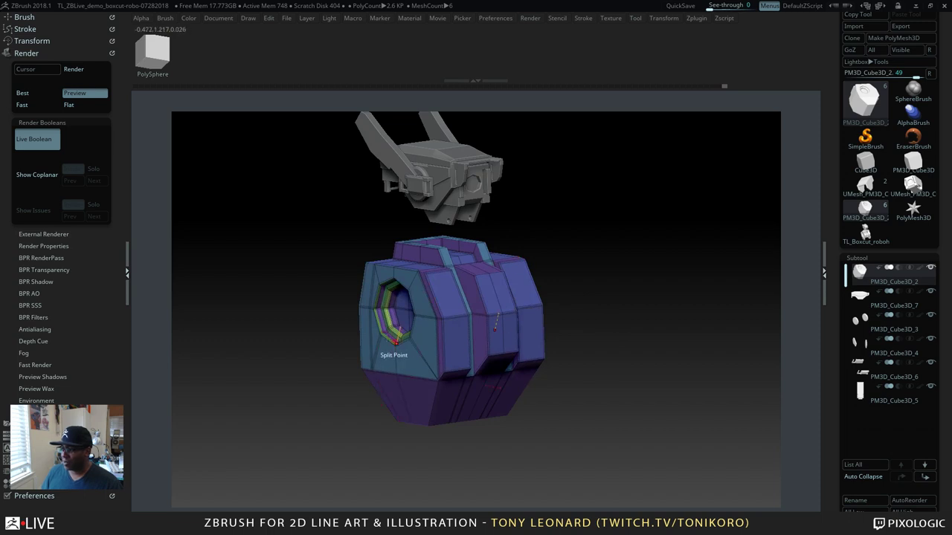
drag(601, 379, 582, 363)
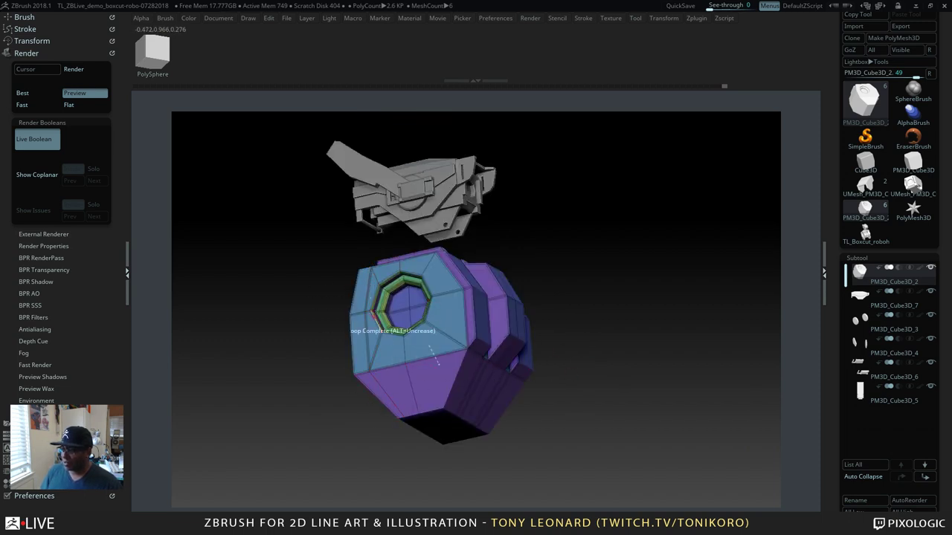
key(space)
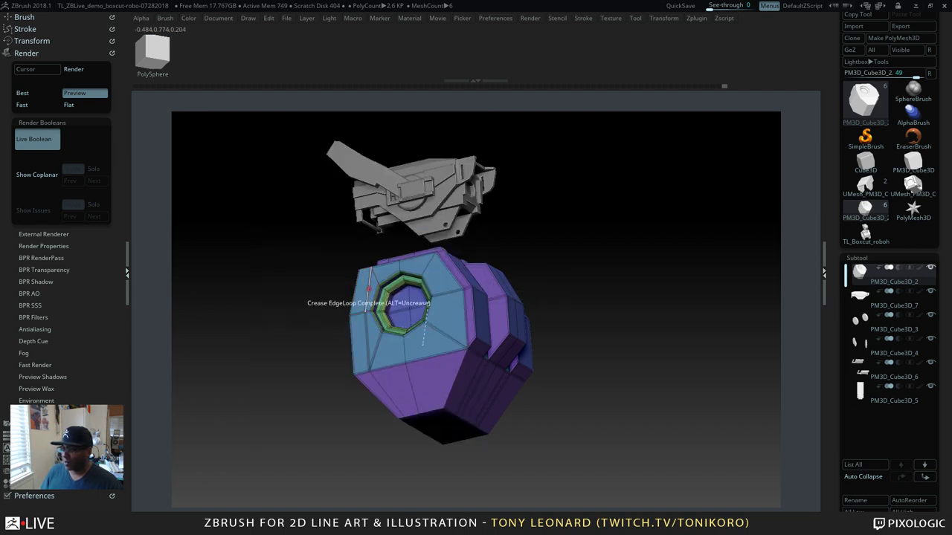
key(d)
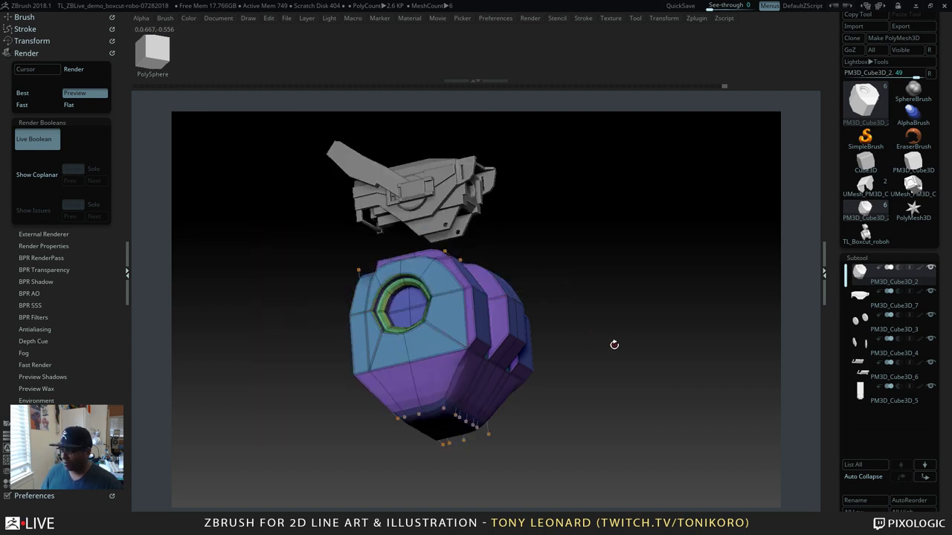
Step: Crease the remaining soft edge loops around the block's raised top and its tapered underside
drag(623, 321, 661, 389)
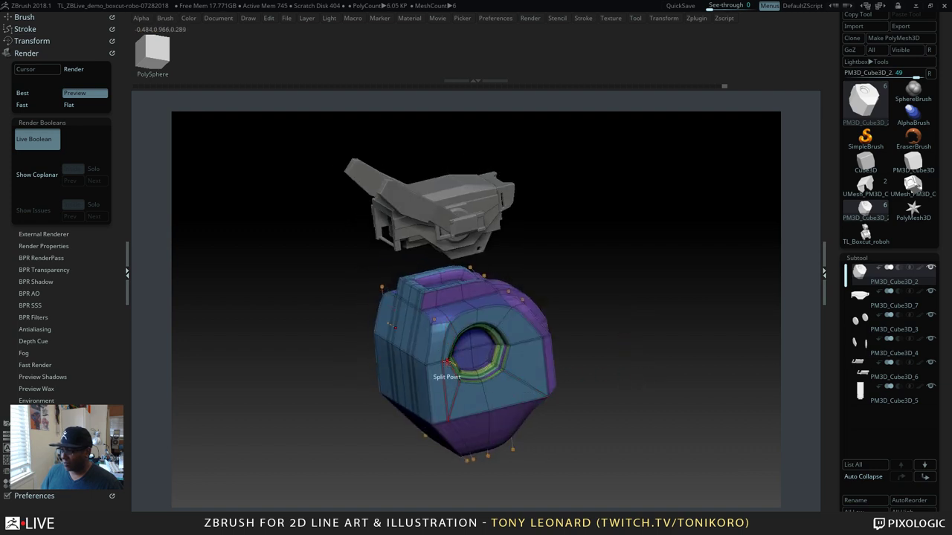
click(441, 322)
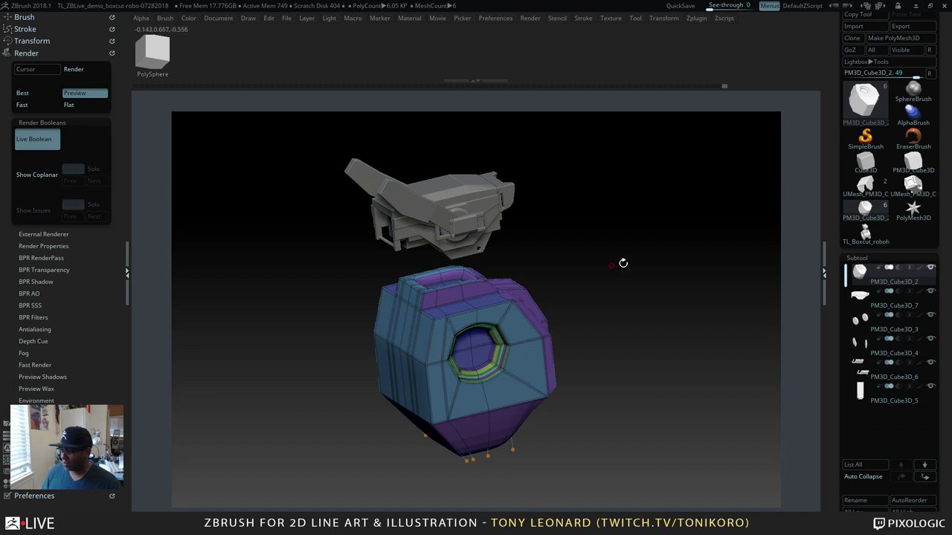
drag(624, 263, 647, 304)
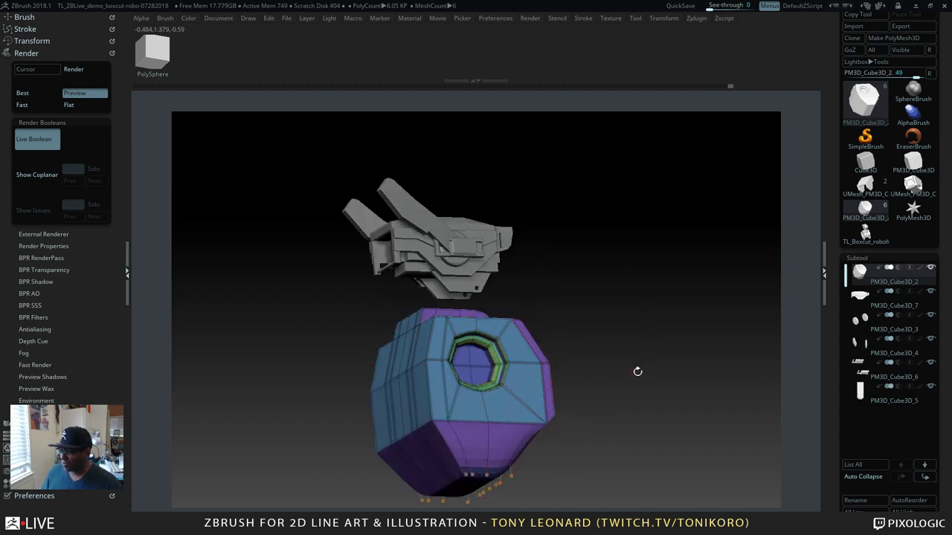
mouse_move(638, 372)
mouse_down()
mouse_move(650, 479)
mouse_move(624, 429)
mouse_move(484, 359)
mouse_up()
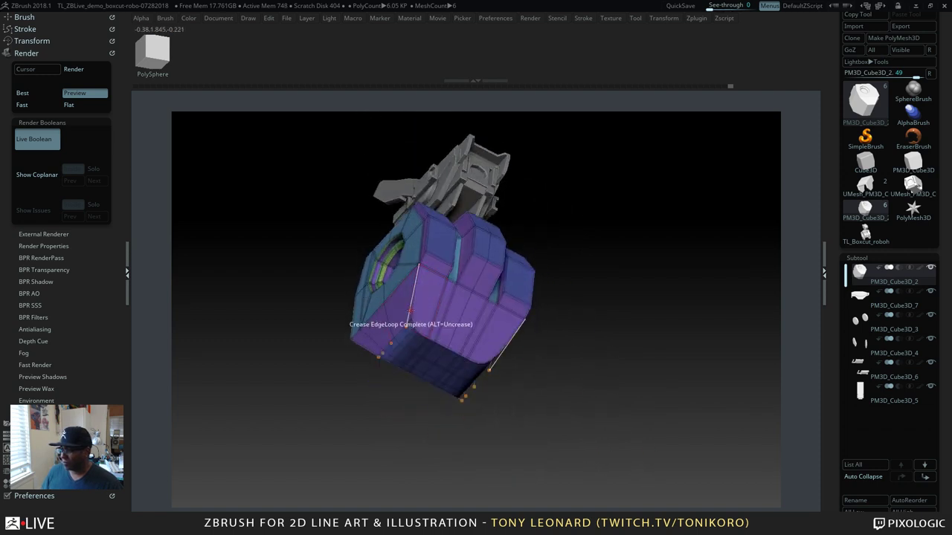
drag(599, 252, 565, 269)
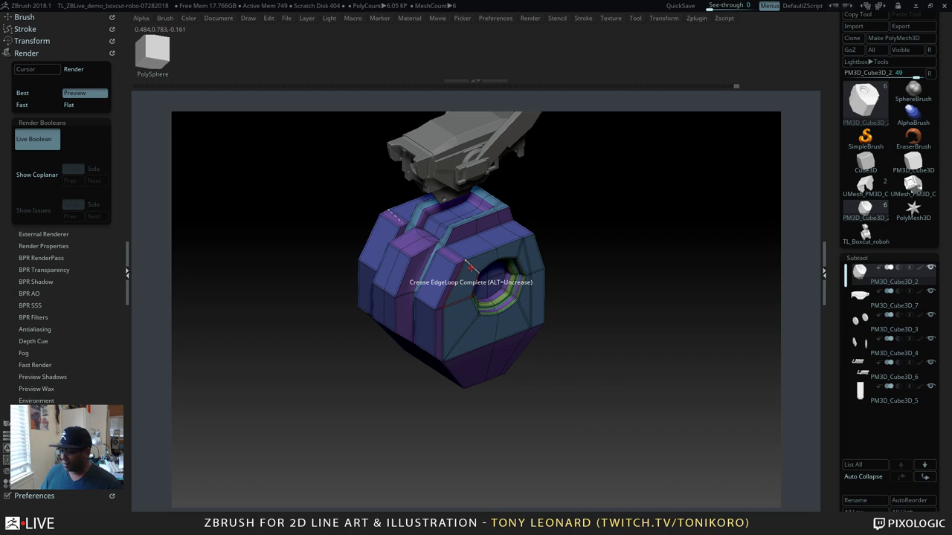
Step: Change the Crease target to Edge and crease individual remaining edges on the block
key(space)
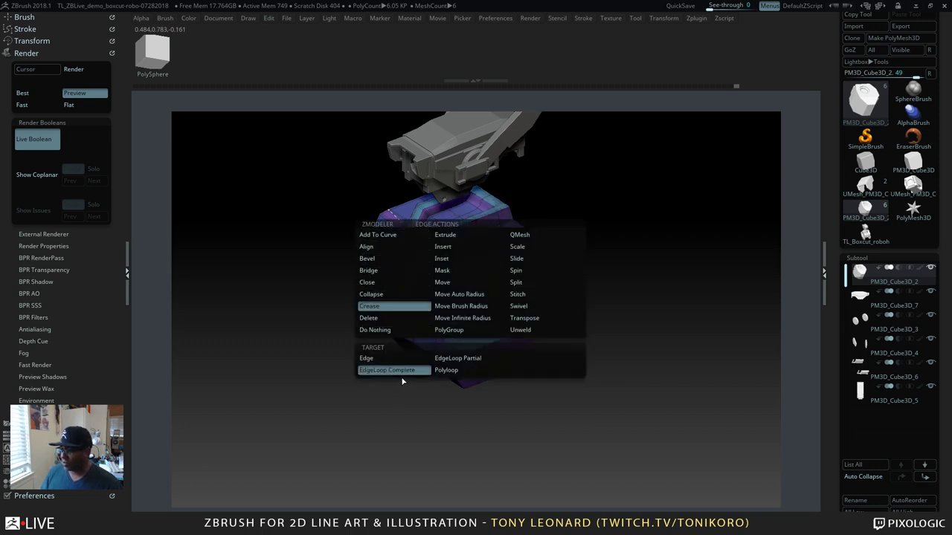
click(391, 357)
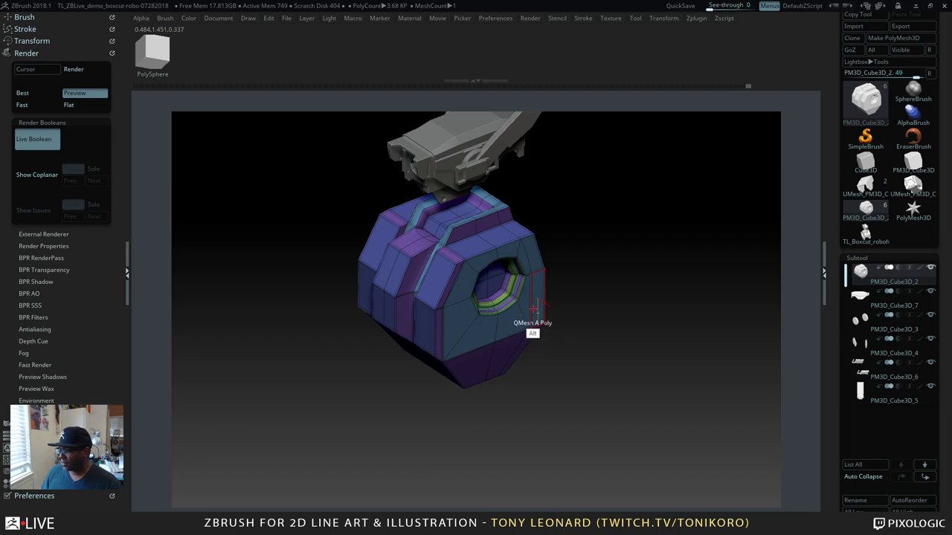
drag(640, 338, 566, 395)
drag(673, 354, 596, 348)
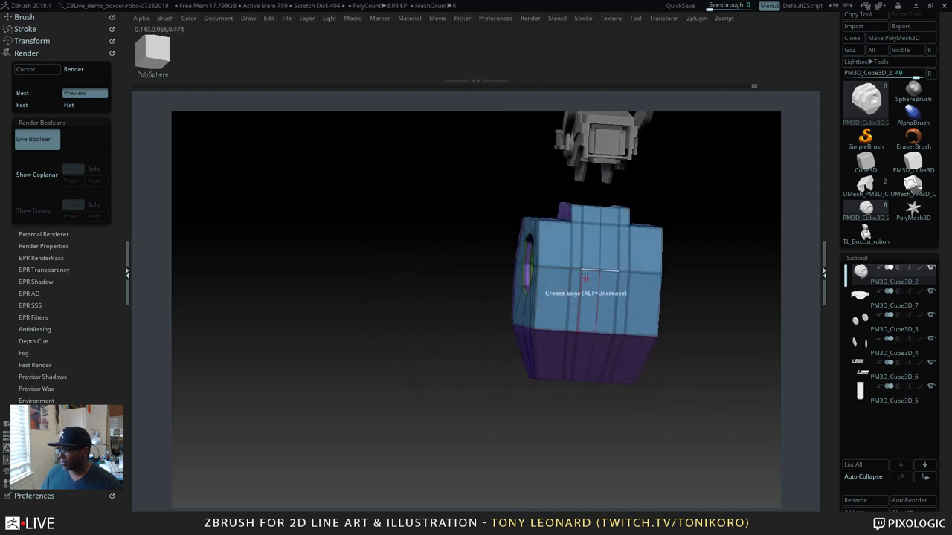
Step: Mark the central strip of polygons on the block's back and lower slope, and undo that marking
drag(695, 387, 641, 349)
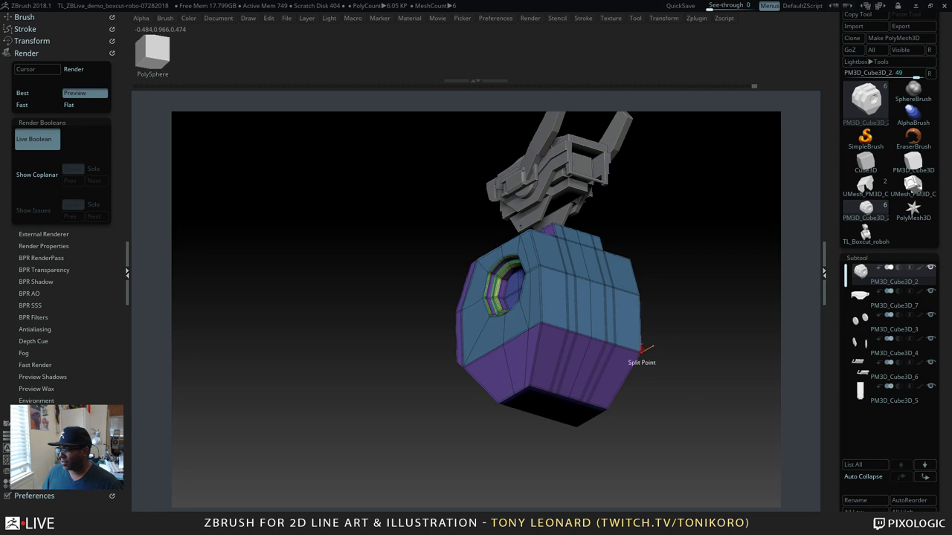
click(586, 300)
click(577, 352)
drag(677, 334, 667, 362)
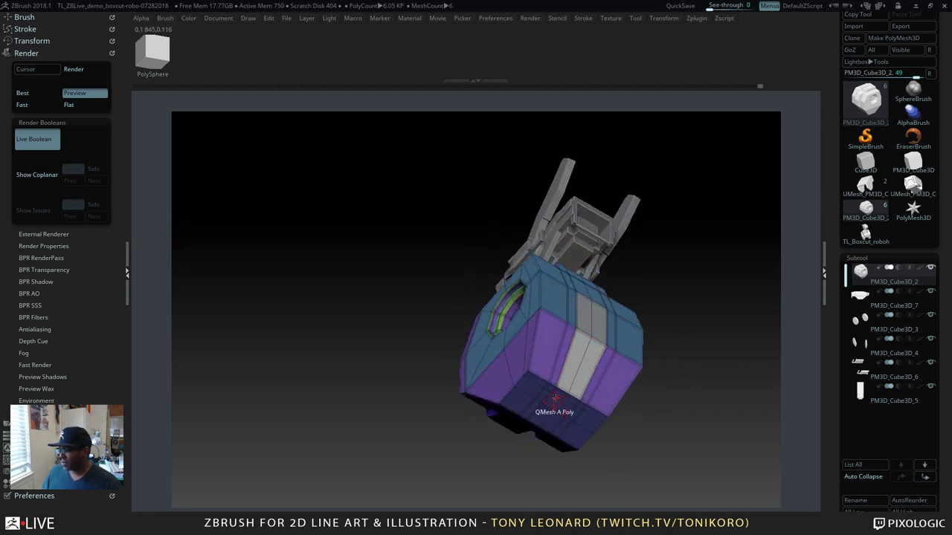
key(ctrl+z)
key(ctrl+z)
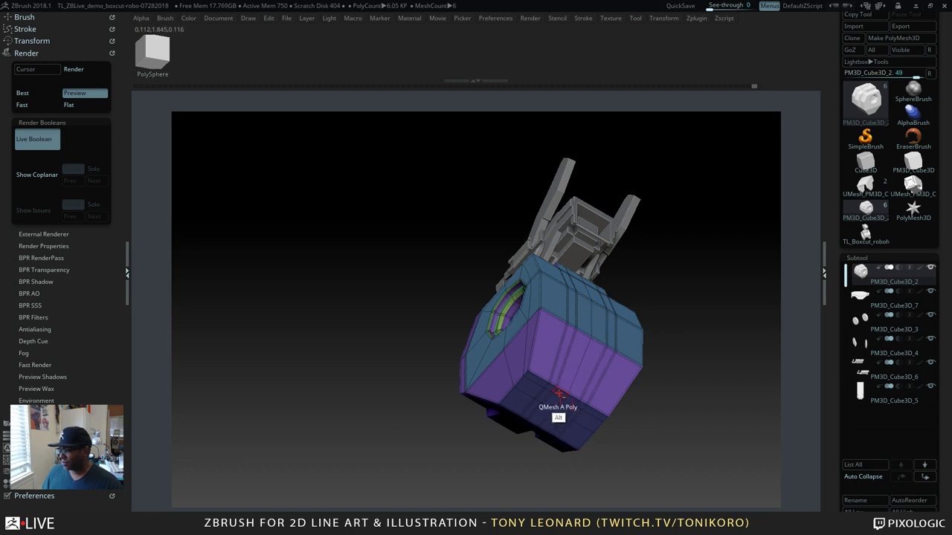
Step: Mark the central strip of polygons across the block's underside and adjoining slope, and push it inward with QMesh to cut a channel
click(554, 405)
alt+click(549, 428)
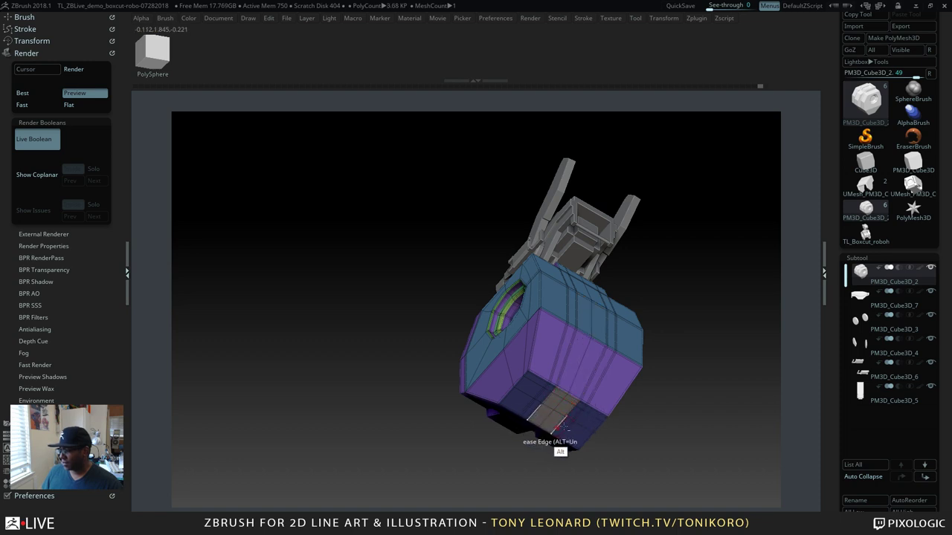
drag(617, 439, 653, 408)
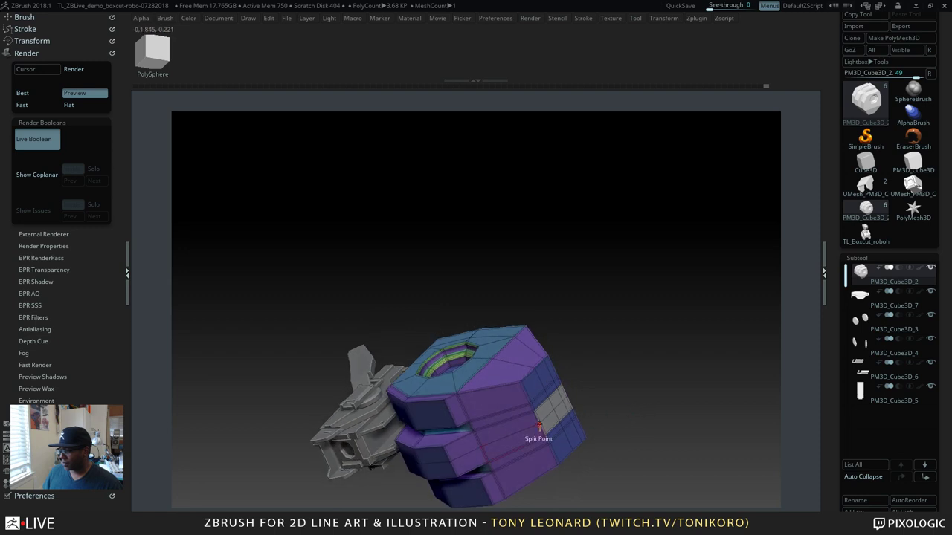
alt+click(524, 424)
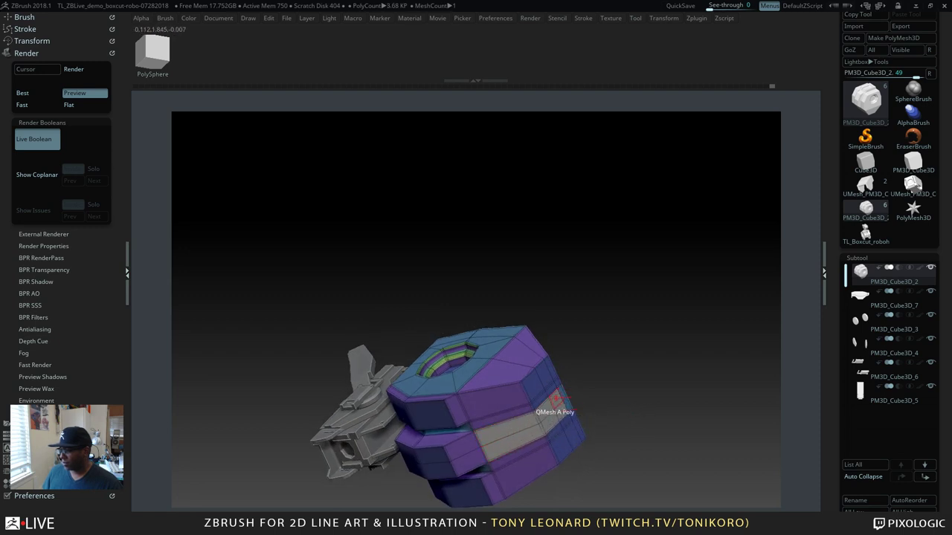
drag(555, 398, 519, 397)
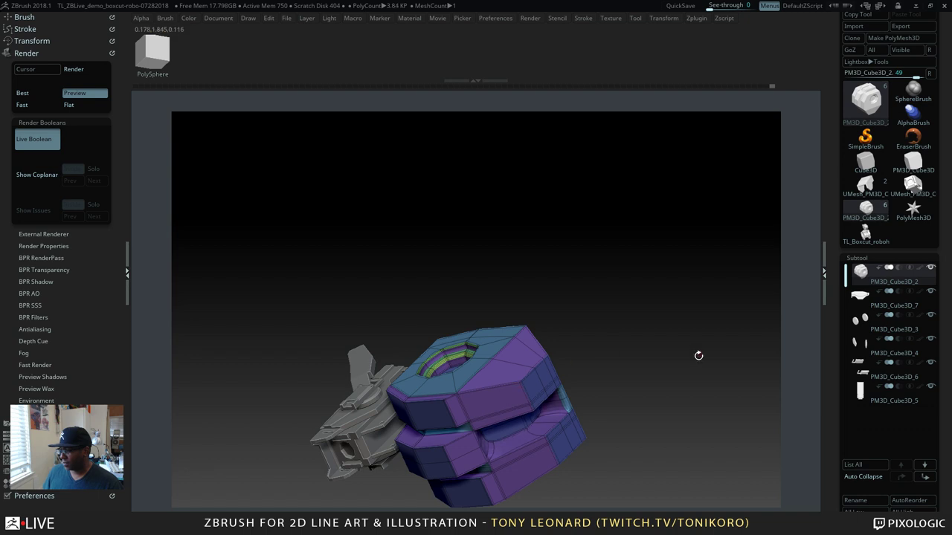
Step: Mark the central strip on the opposite slope and the wall above it, and push it inward with QMesh to extend the channel
drag(698, 356, 611, 369)
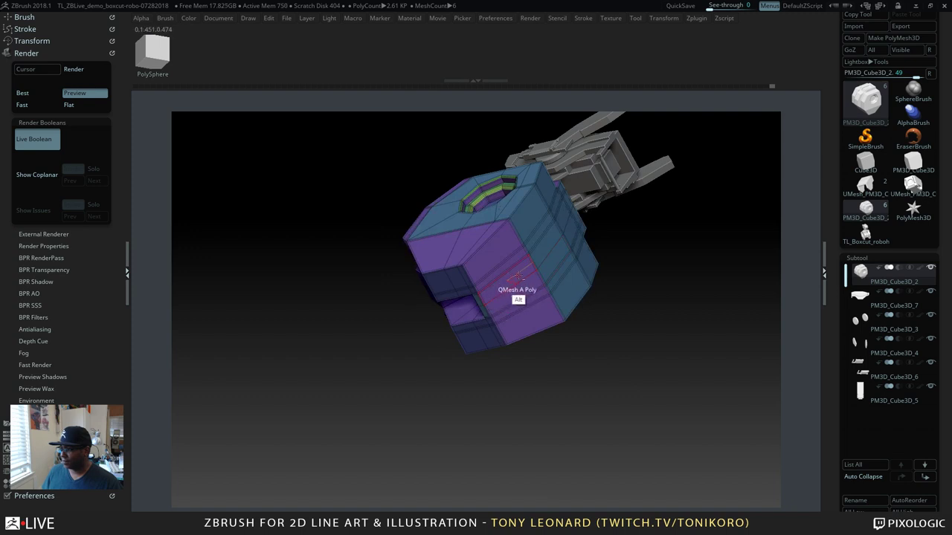
alt+click(521, 275)
drag(548, 246, 533, 260)
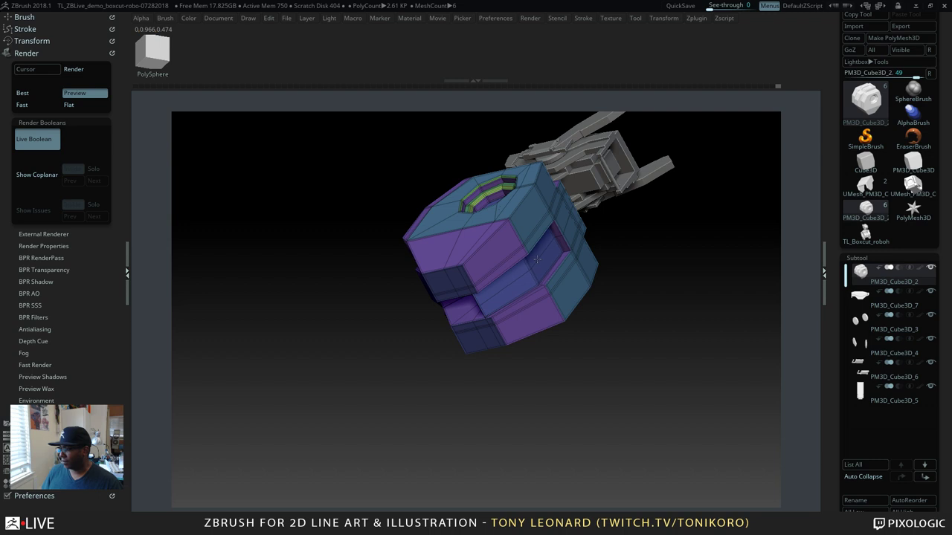
drag(611, 316, 655, 369)
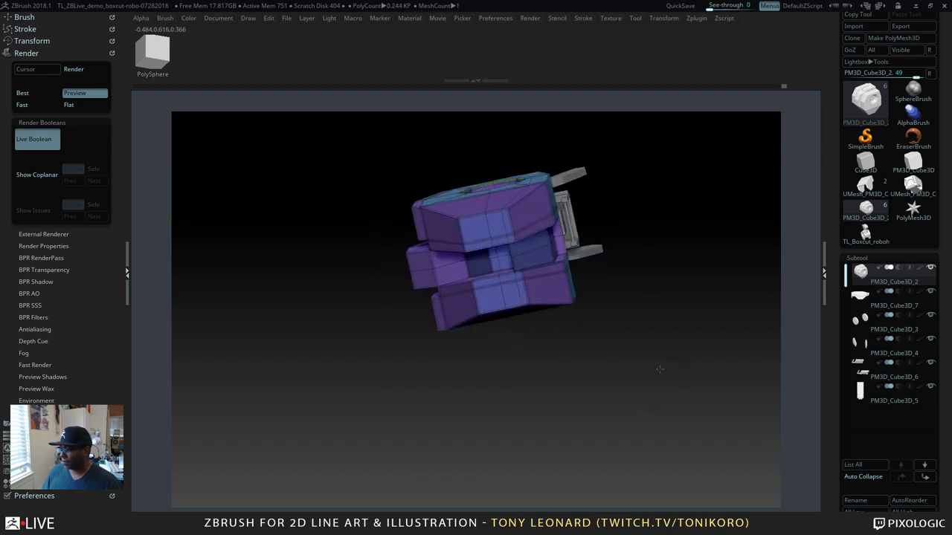
drag(556, 337, 566, 300)
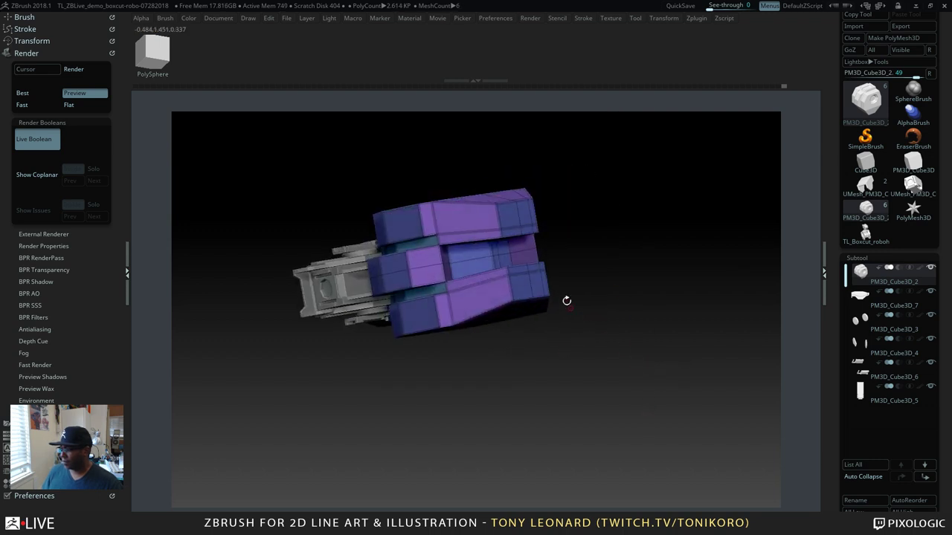
drag(563, 245, 529, 247)
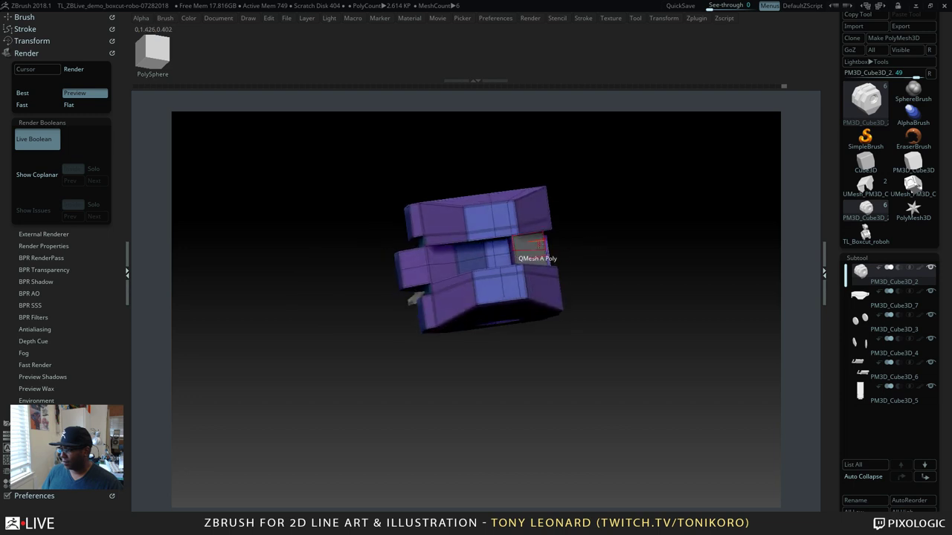
drag(655, 262, 639, 331)
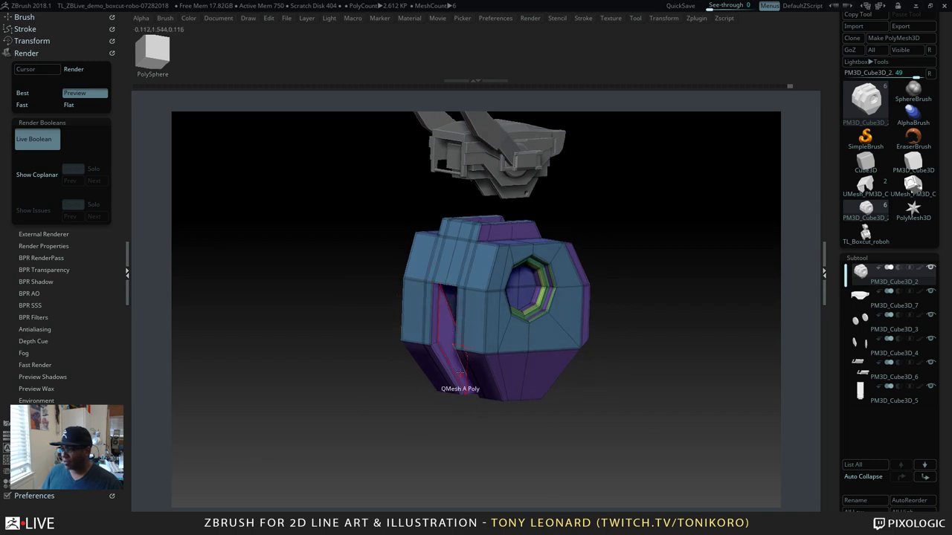
Step: Switch the edge action to Insert and add a single edge loop across the sloped lower faces beside the channel
drag(615, 435, 610, 379)
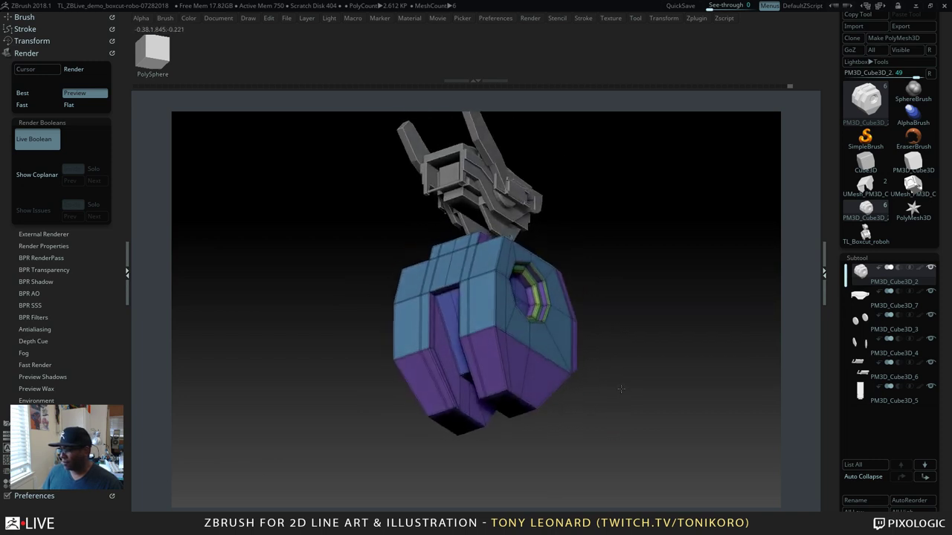
drag(636, 432, 614, 429)
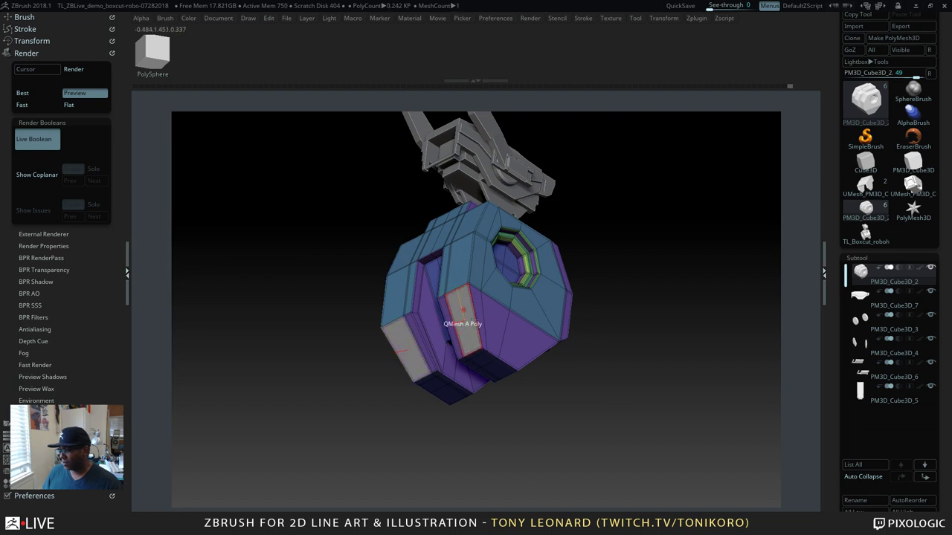
drag(628, 417, 565, 366)
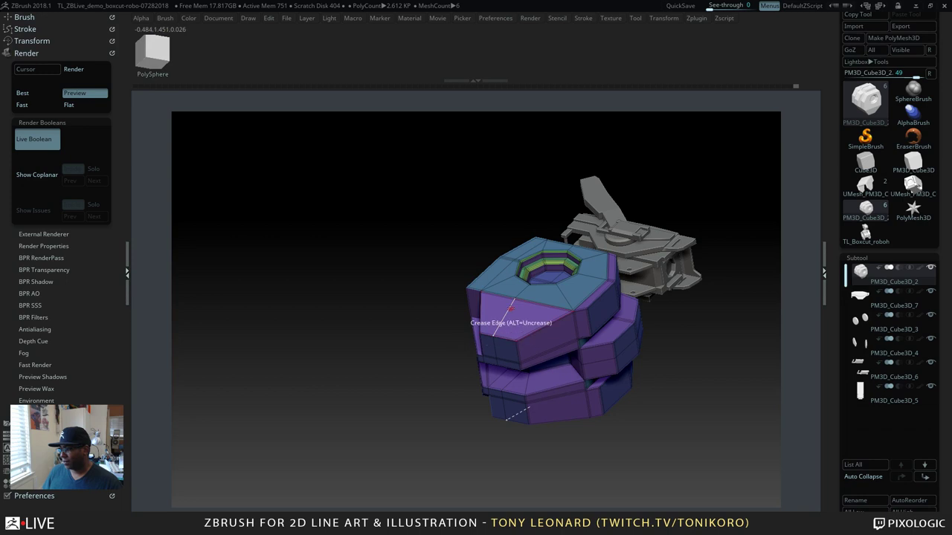
key(space)
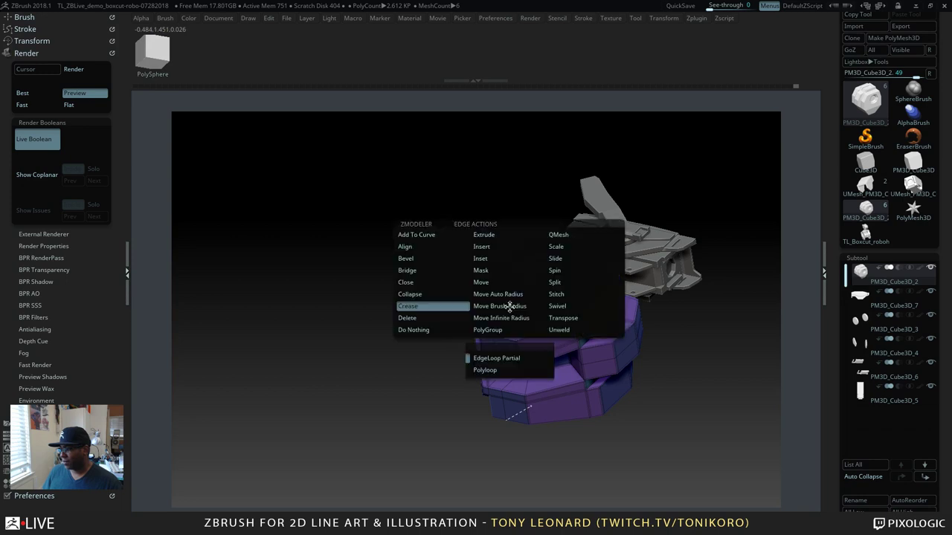
click(497, 244)
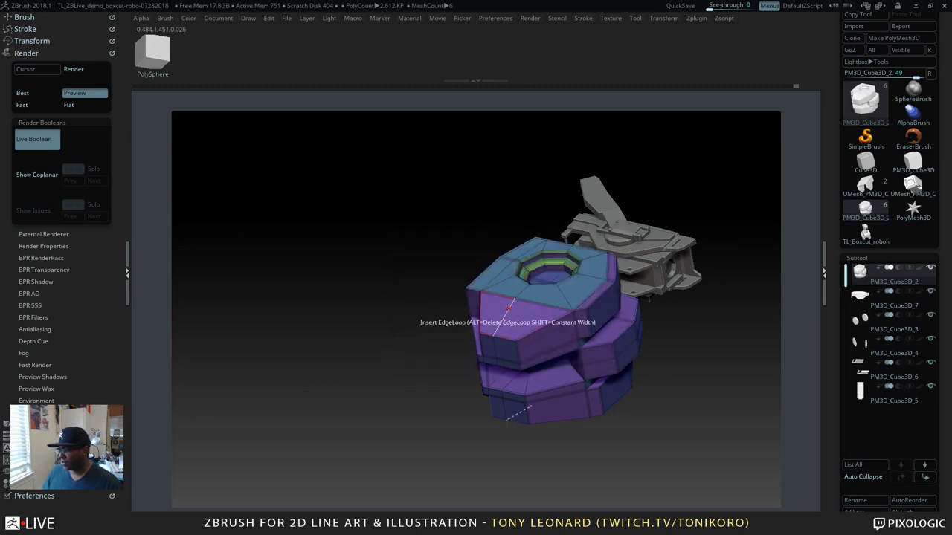
drag(682, 340, 521, 327)
Step: Mark the lower sloped polygons beneath the new edge loop and push them inward with QMesh to form a stepped recess
alt+click(504, 331)
alt+click(534, 333)
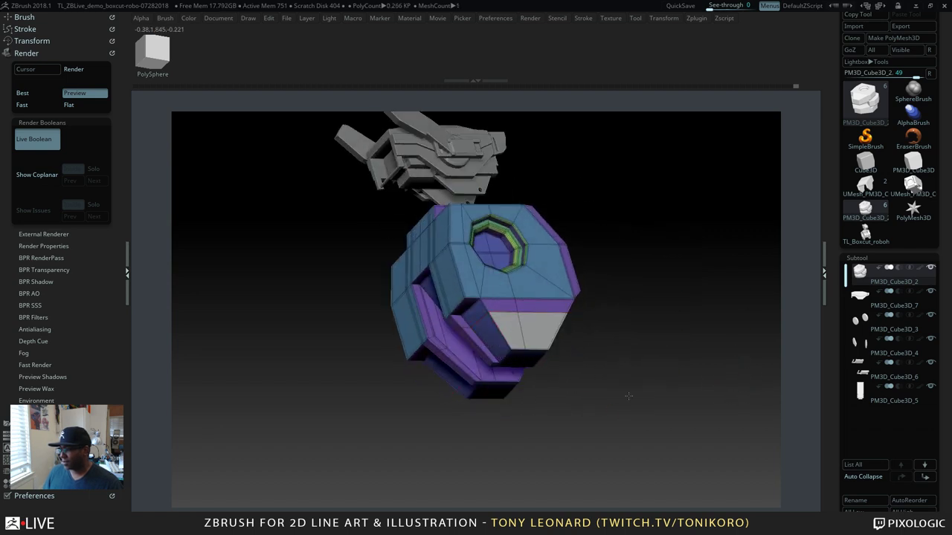
drag(627, 394, 613, 356)
mouse_move(541, 335)
mouse_down()
mouse_move(530, 348)
mouse_move(632, 402)
mouse_move(678, 404)
mouse_move(645, 382)
mouse_move(664, 398)
mouse_move(617, 385)
mouse_move(628, 399)
mouse_move(625, 336)
mouse_up()
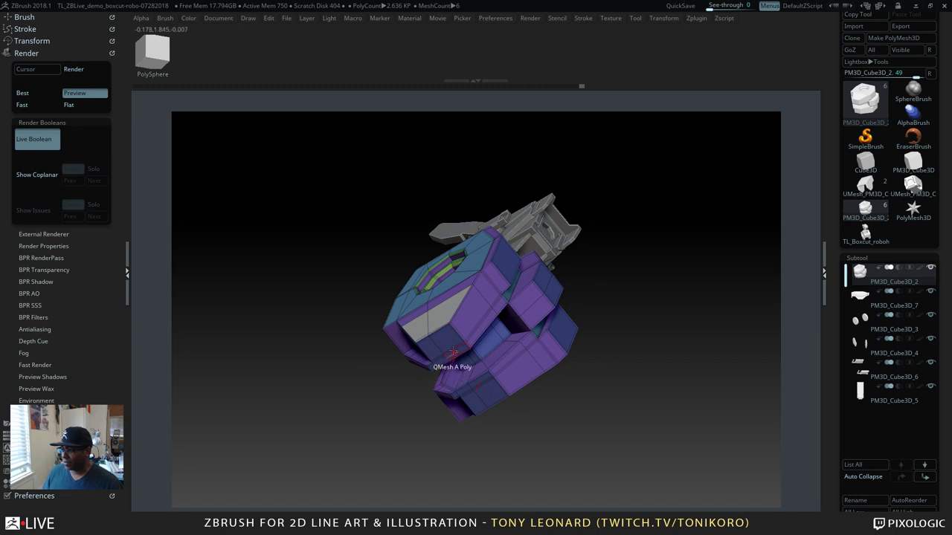
key(space)
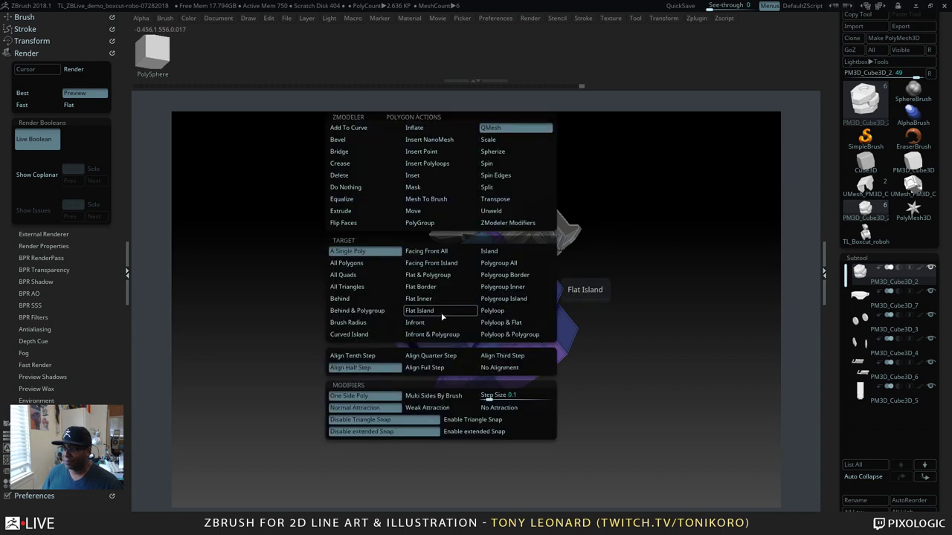
click(439, 360)
drag(595, 372, 670, 391)
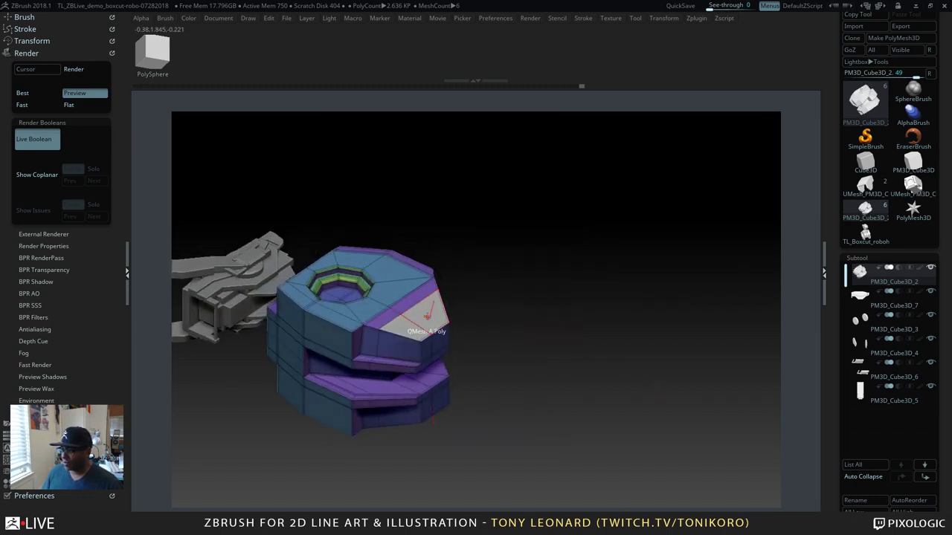
drag(432, 316, 426, 338)
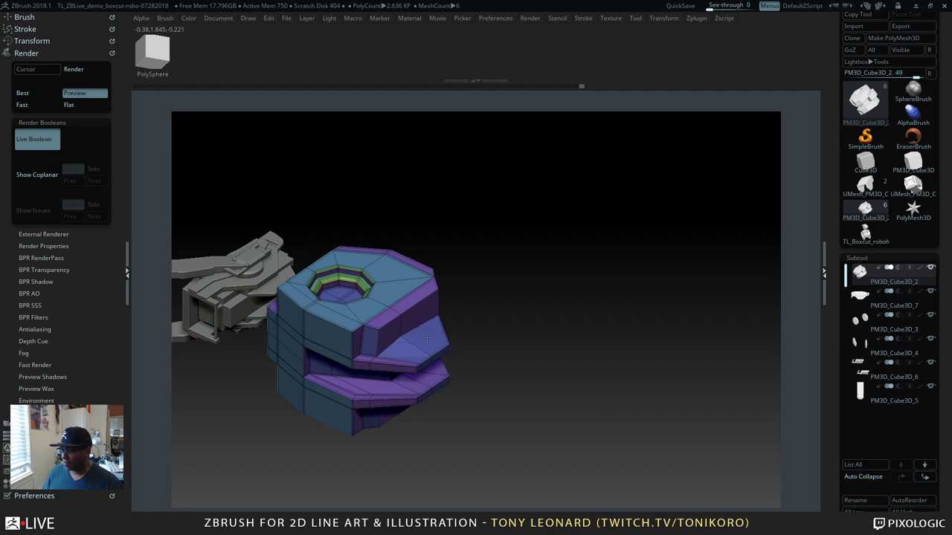
Step: Turn on the smooth subdivision preview and check the edges around the stepped recess below the side panel
right_drag(485, 334, 514, 357)
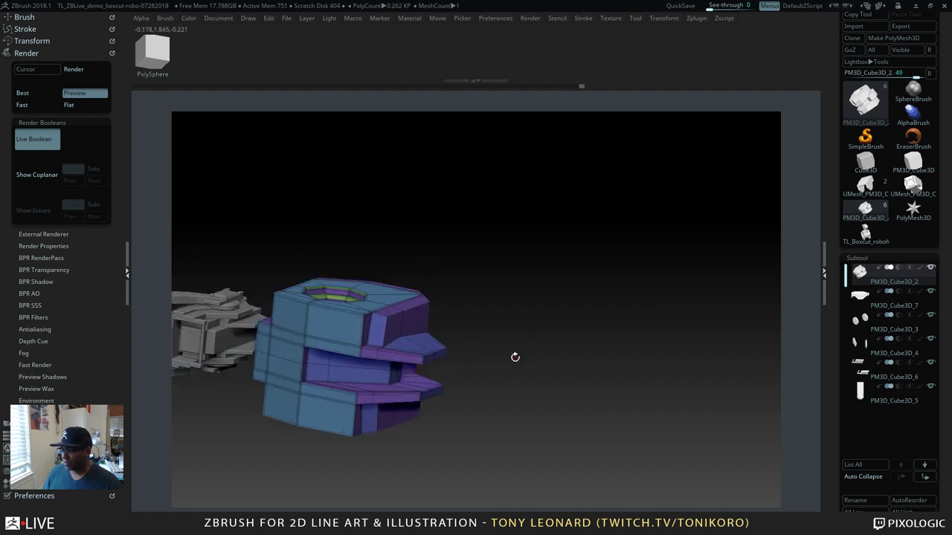
right_drag(406, 346, 521, 342)
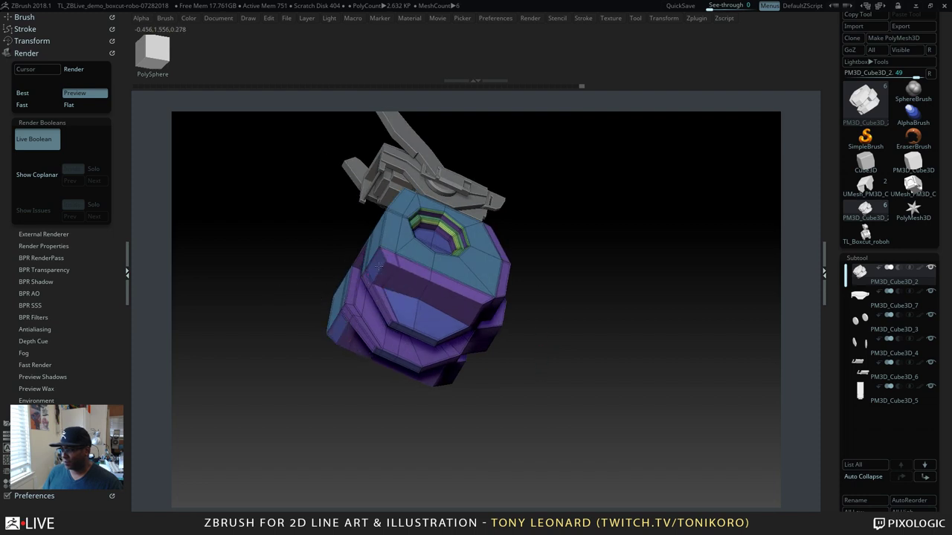
right_drag(470, 246, 582, 385)
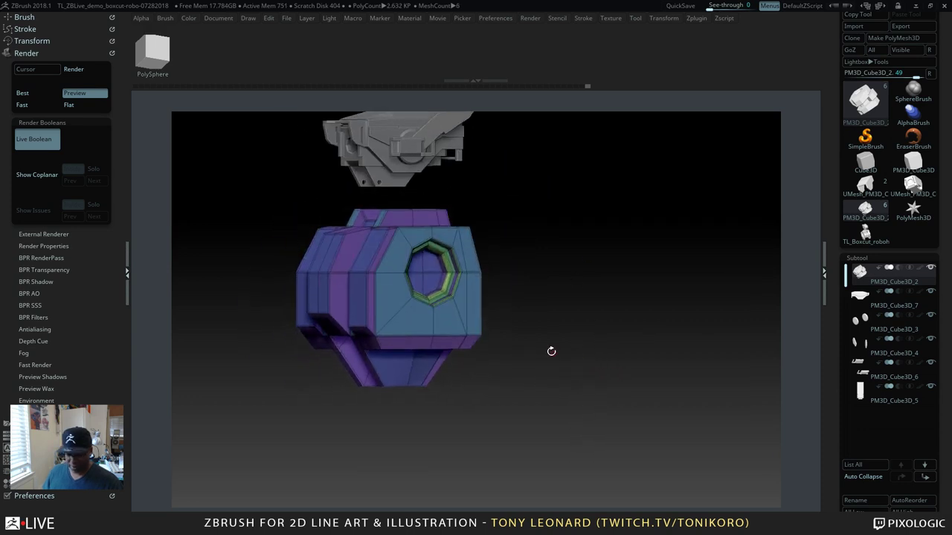
right_drag(561, 327, 418, 227)
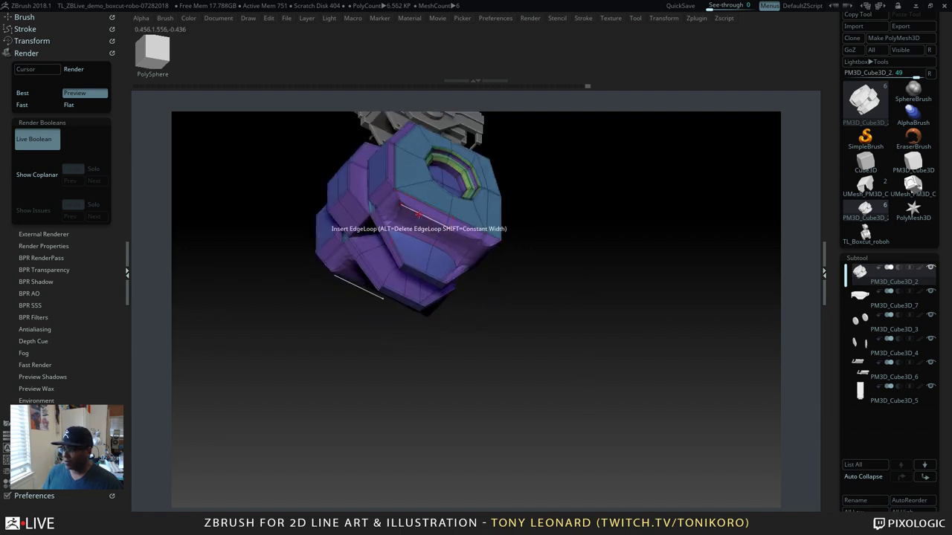
Step: Turn off smooth preview, set the edge action to Crease with the EdgeLoop Partial target, and crease the edges around the stepped recess
key(space)
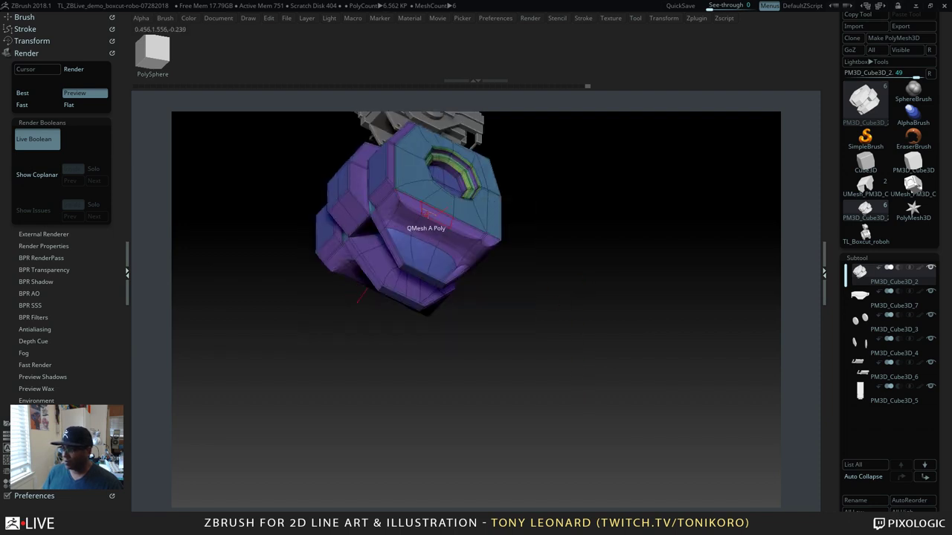
key(space)
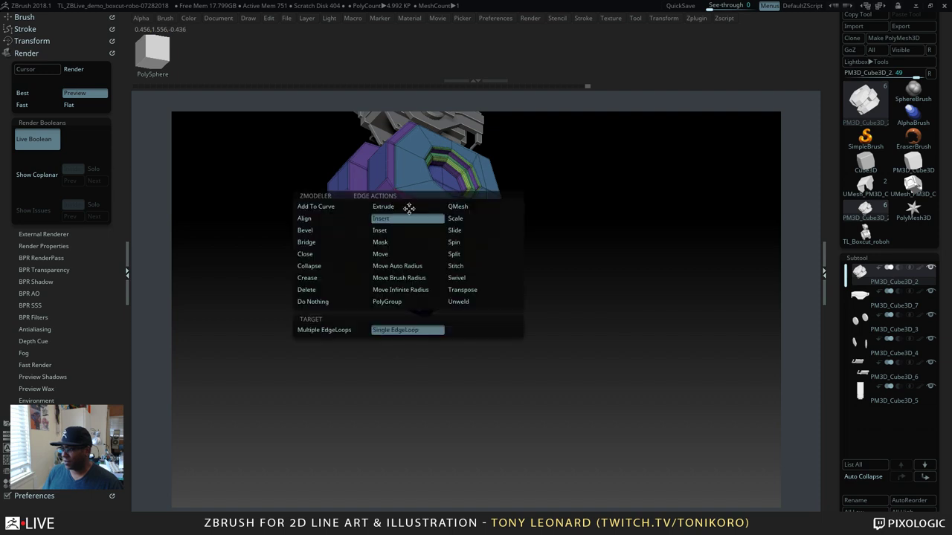
click(321, 277)
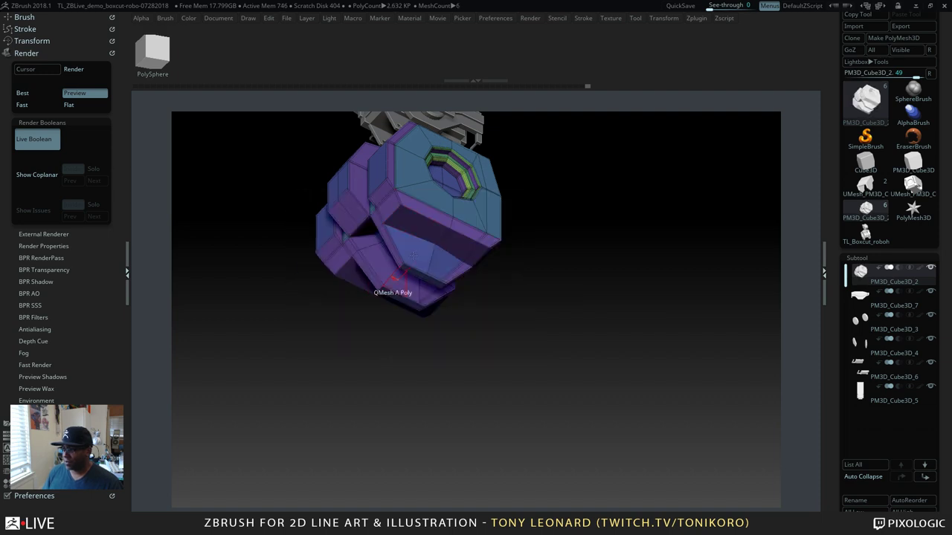
key(space)
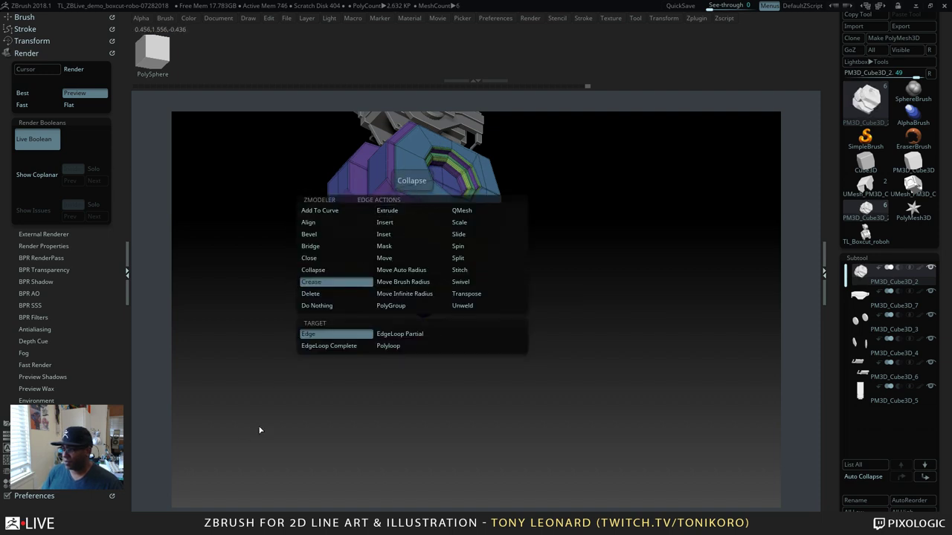
click(347, 339)
key(space)
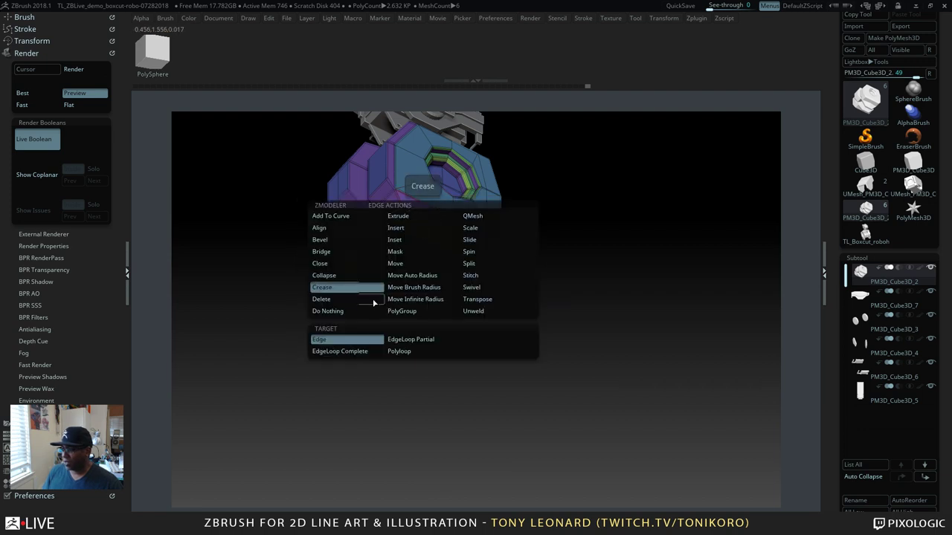
click(418, 335)
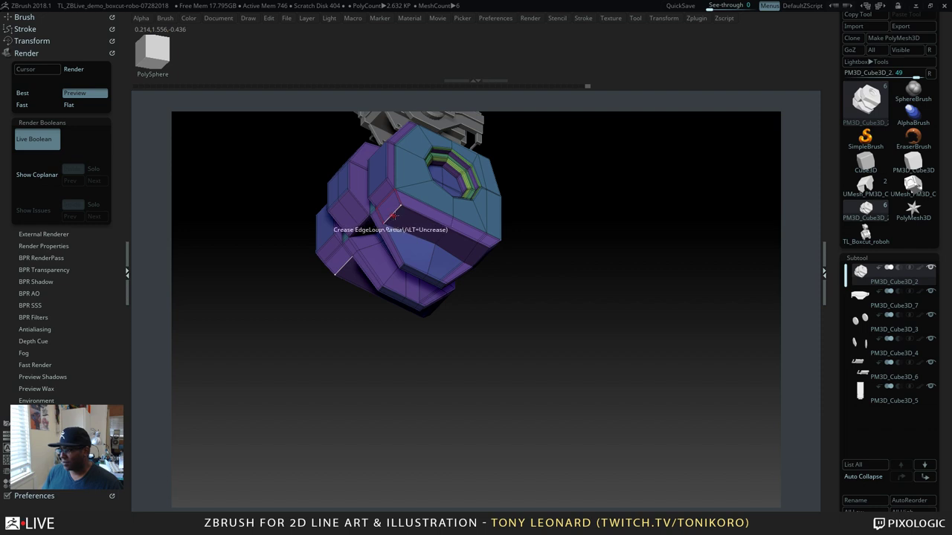
drag(616, 320, 476, 357)
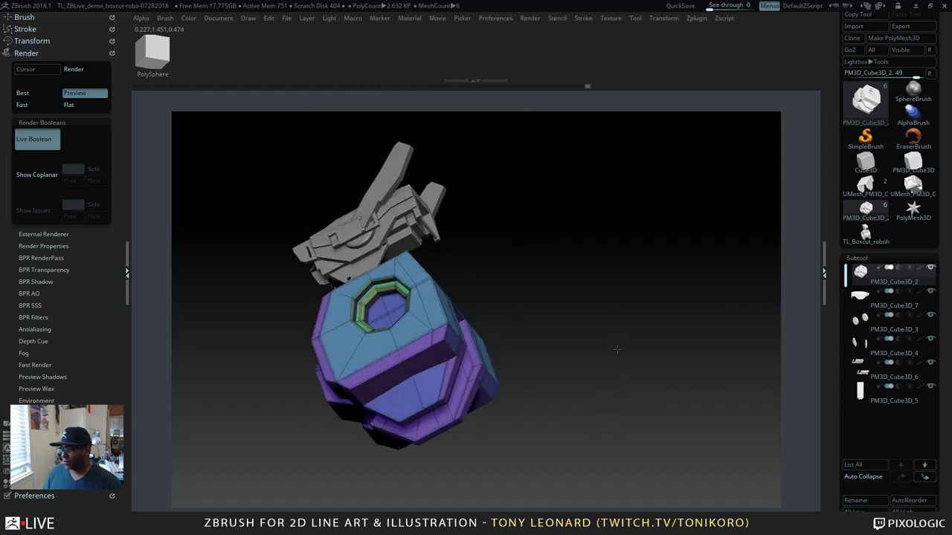
Step: Show the block in smooth preview without the polygon frame and inspect its channel and recesses from several sides
drag(587, 372, 652, 387)
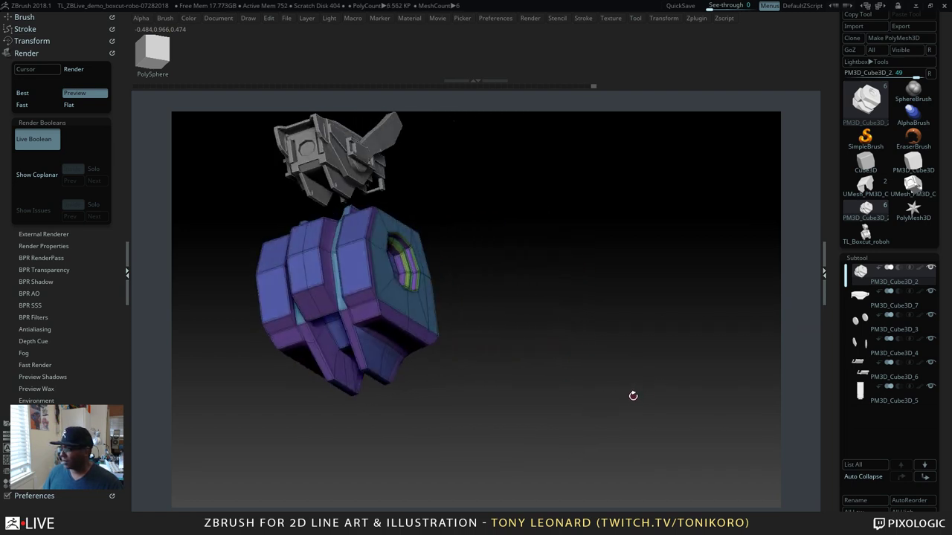
key(shift+f)
drag(595, 355, 559, 400)
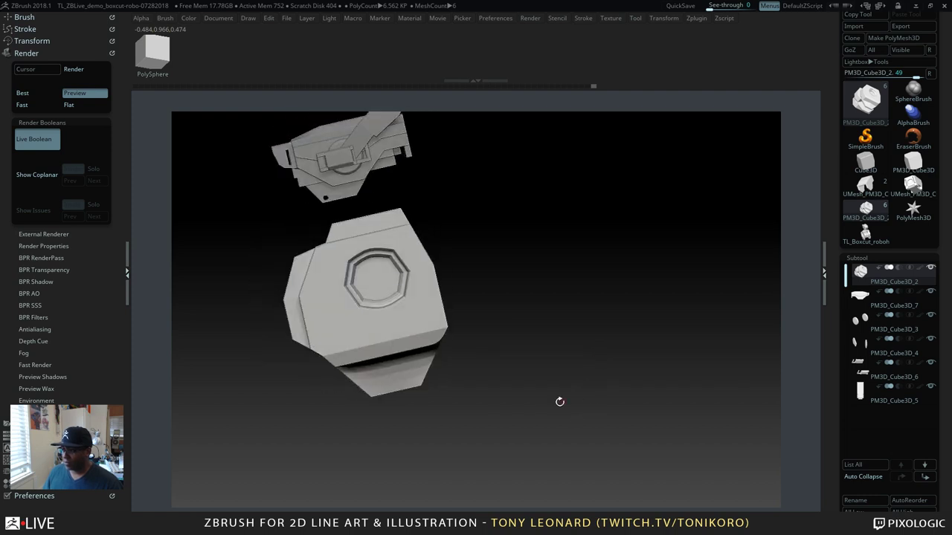
drag(520, 321, 646, 391)
Step: Switch to Blender to view the robot head model in TL_Boxcut_robohead_001.blend
key(alt+Tab)
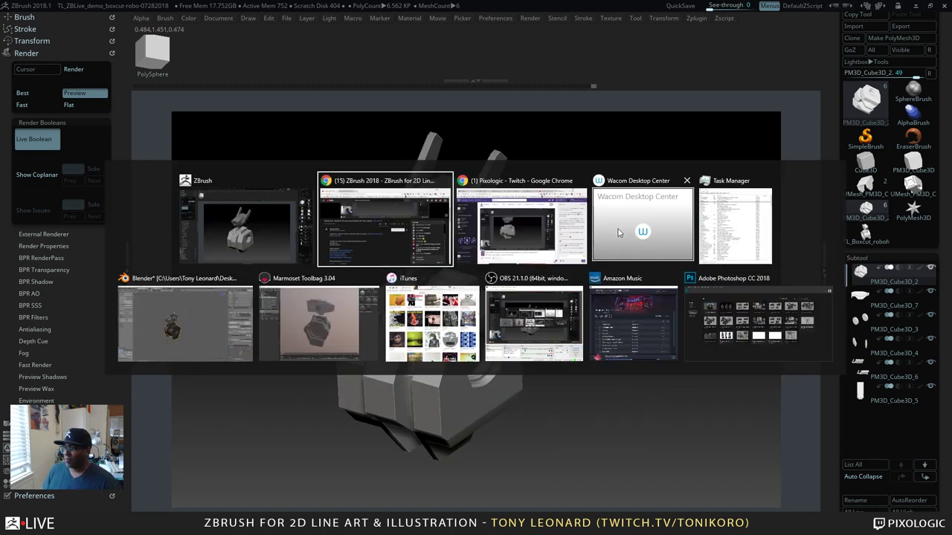
key(alt+Tab)
key(alt+Tab)
key(alt+Tab)
key(alt+Tab)
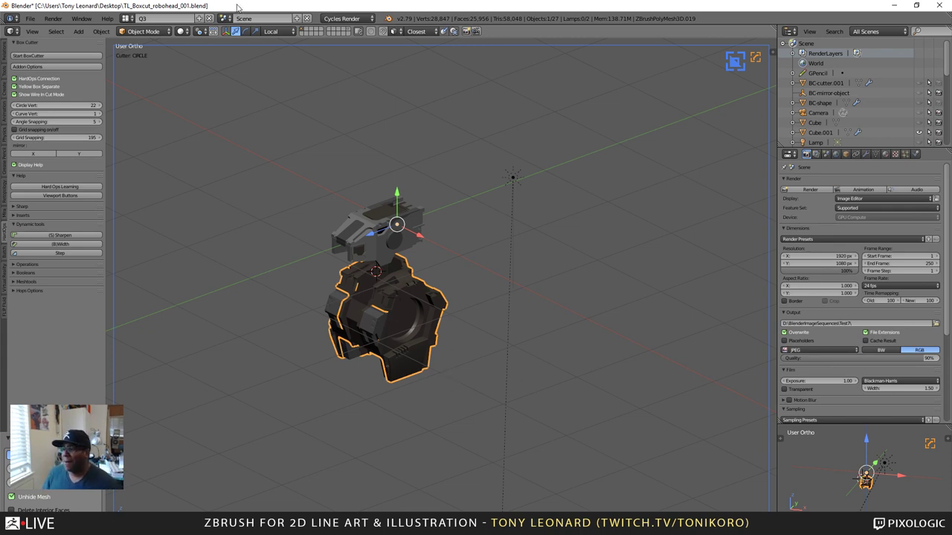
Step: Examine the robot's head and body from several sides, including the twin panels at the back of the head
click(314, 332)
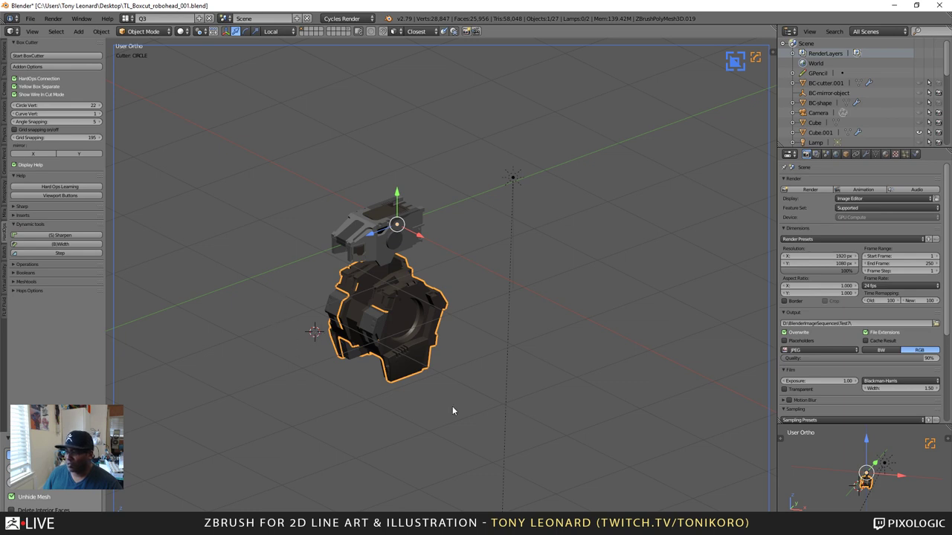
key(a)
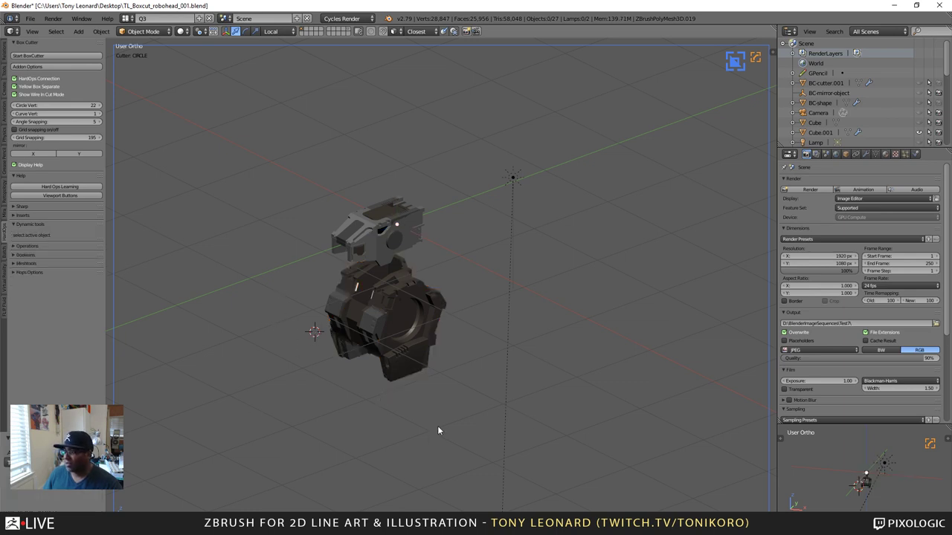
scroll(412, 377, down, 1)
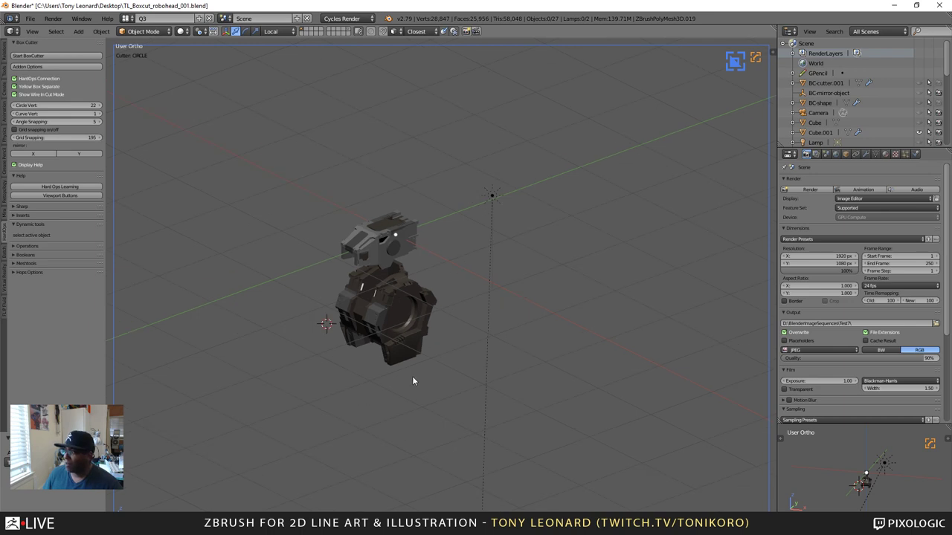
scroll(413, 376, up, 5)
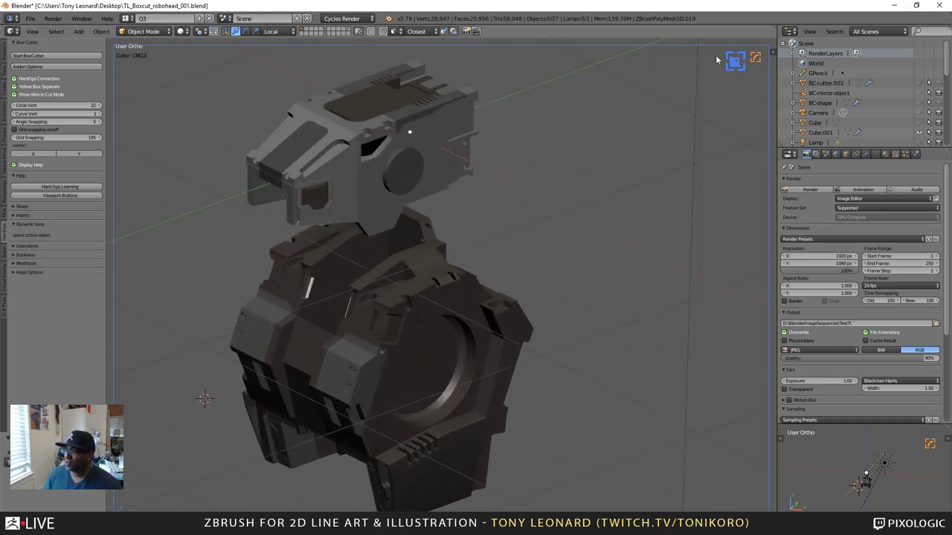
middle_drag(568, 349, 378, 364)
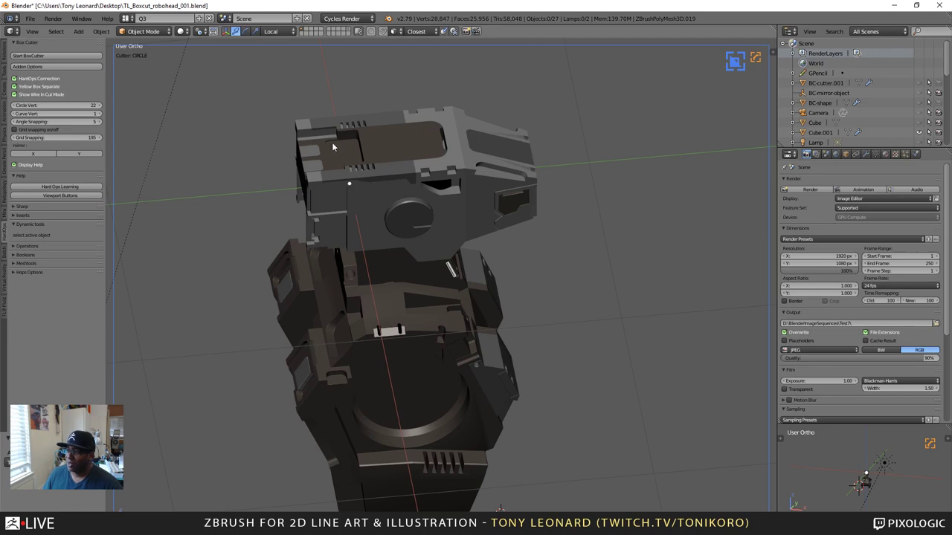
right_click(312, 156)
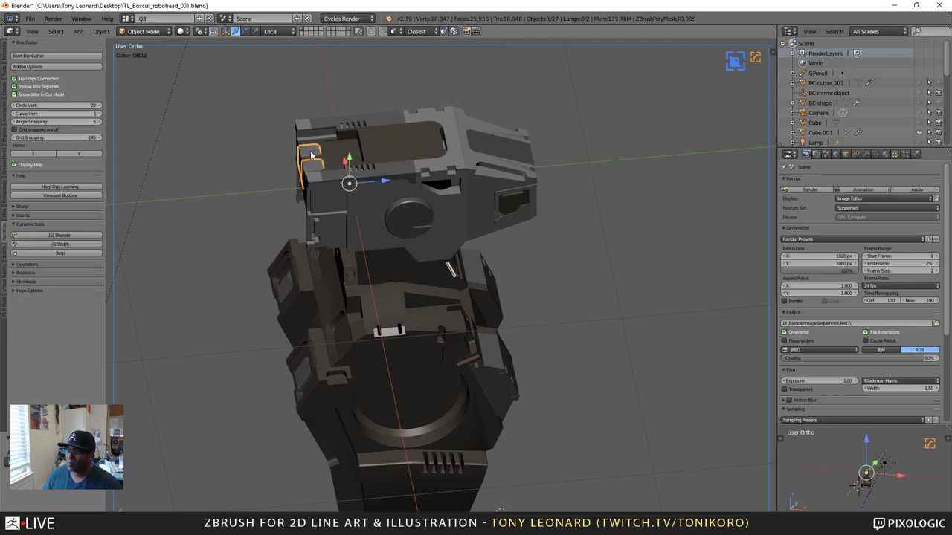
middle_drag(246, 249, 295, 257)
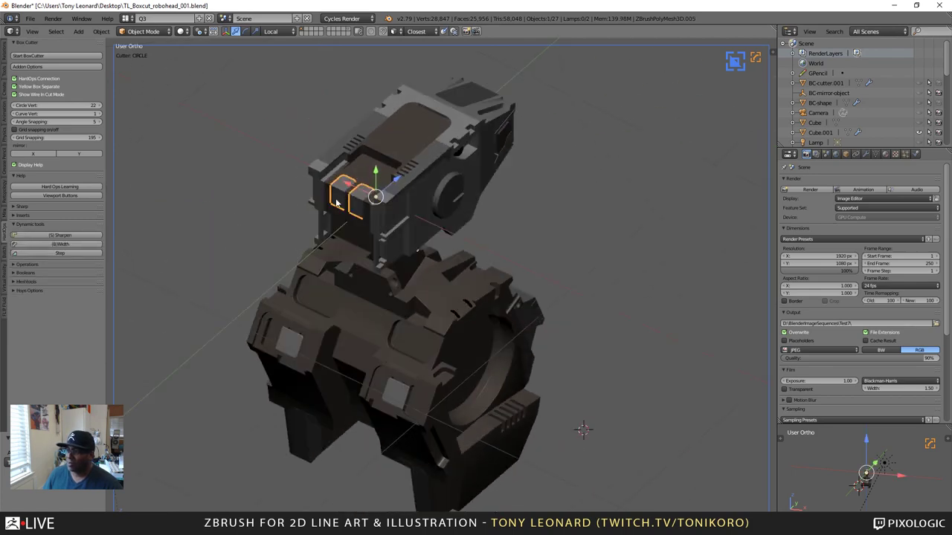
middle_drag(320, 216, 279, 267)
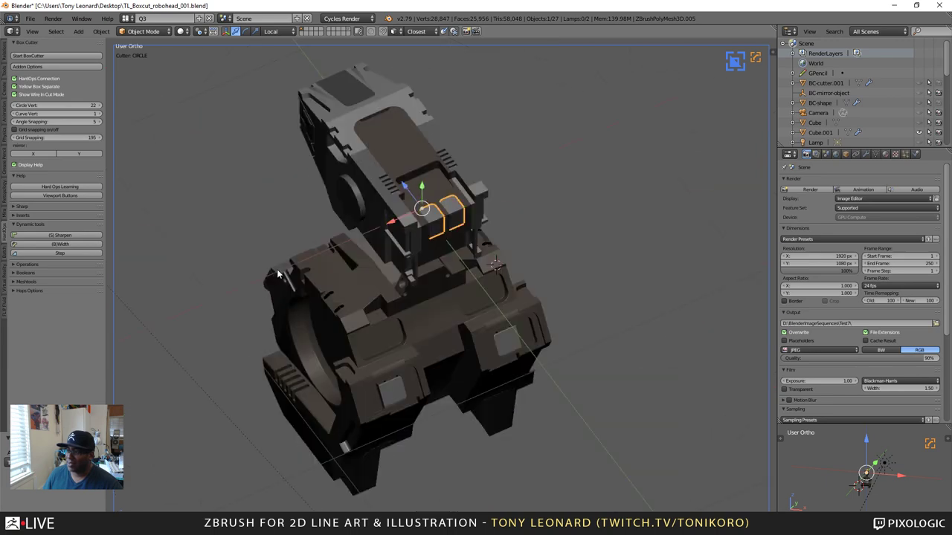
scroll(281, 264, up, 6)
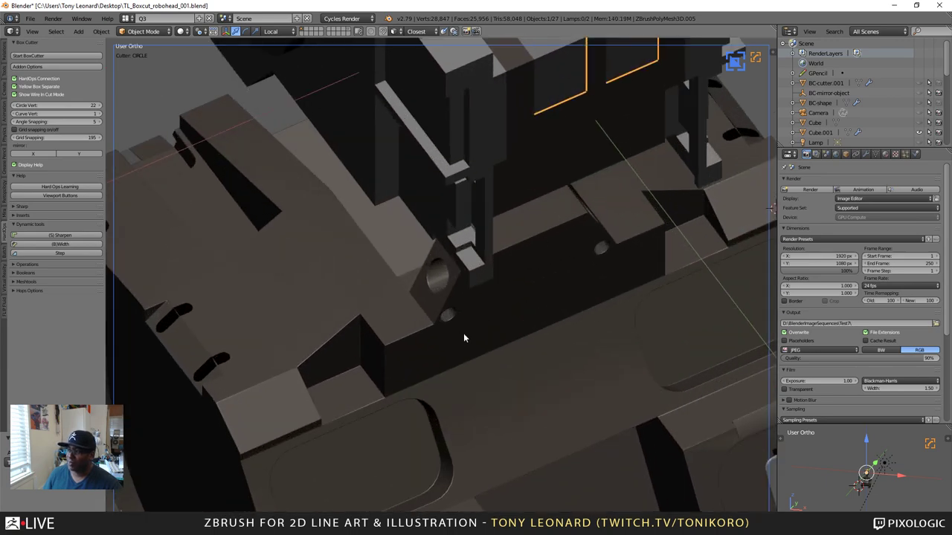
scroll(468, 336, down, 6)
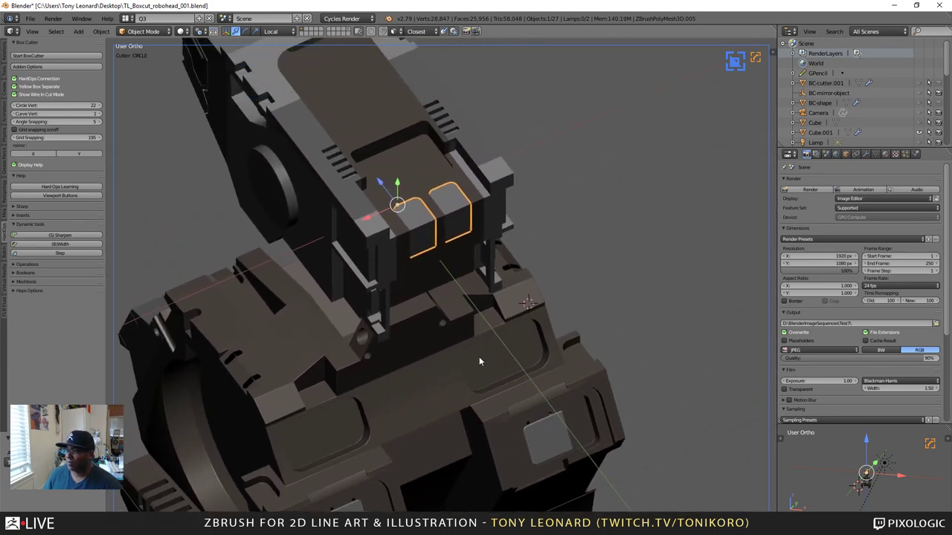
middle_drag(479, 361, 493, 310)
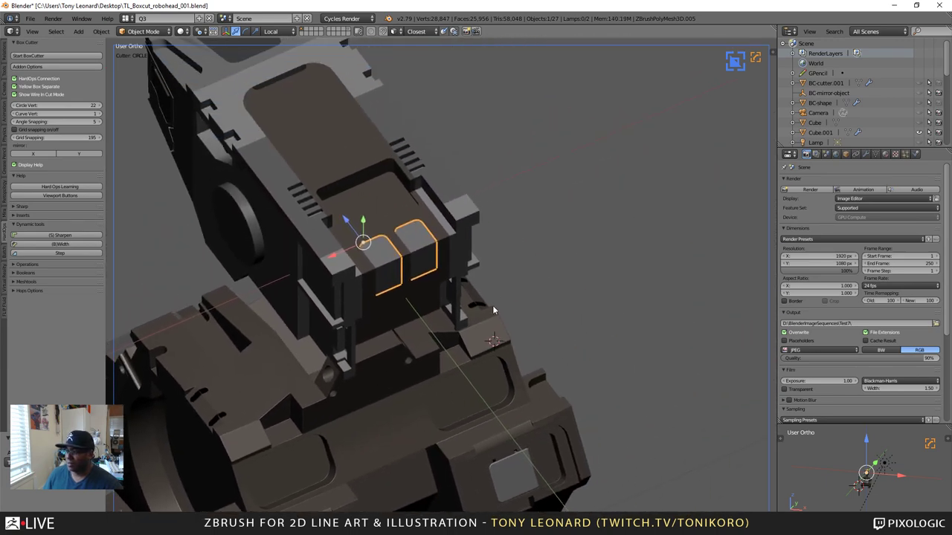
middle_drag(457, 283, 480, 314)
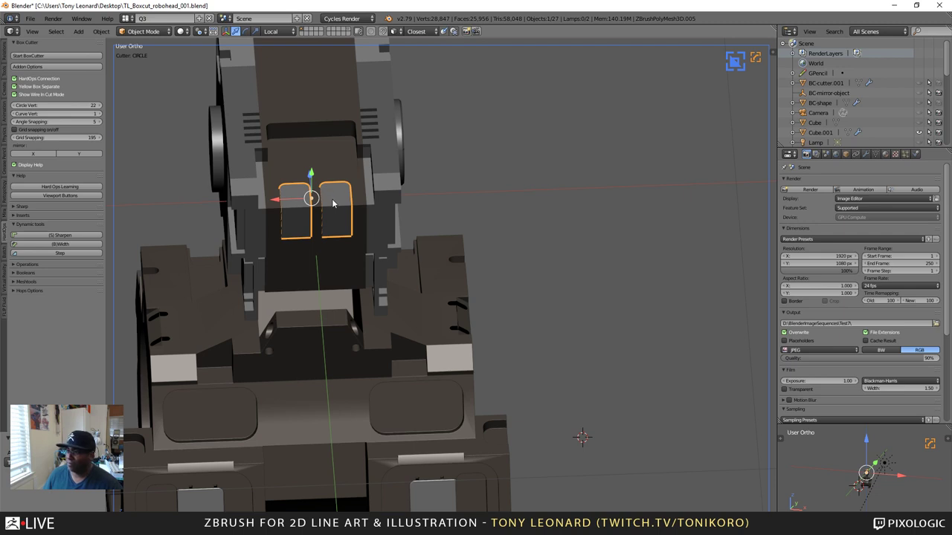
Step: Try a circular BoxCutter cut over the twin panels at the back of the head, and try the Box cutter shape
drag(326, 194, 336, 226)
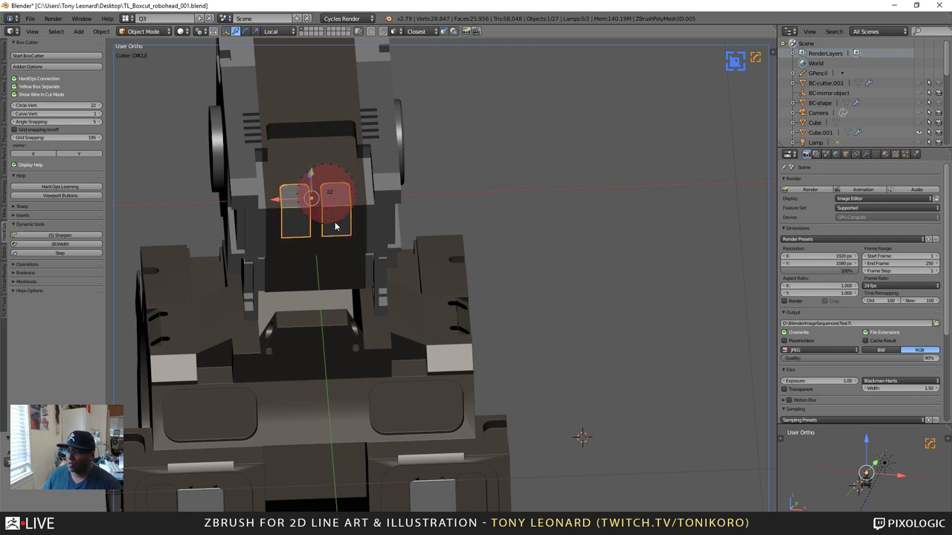
click(335, 227)
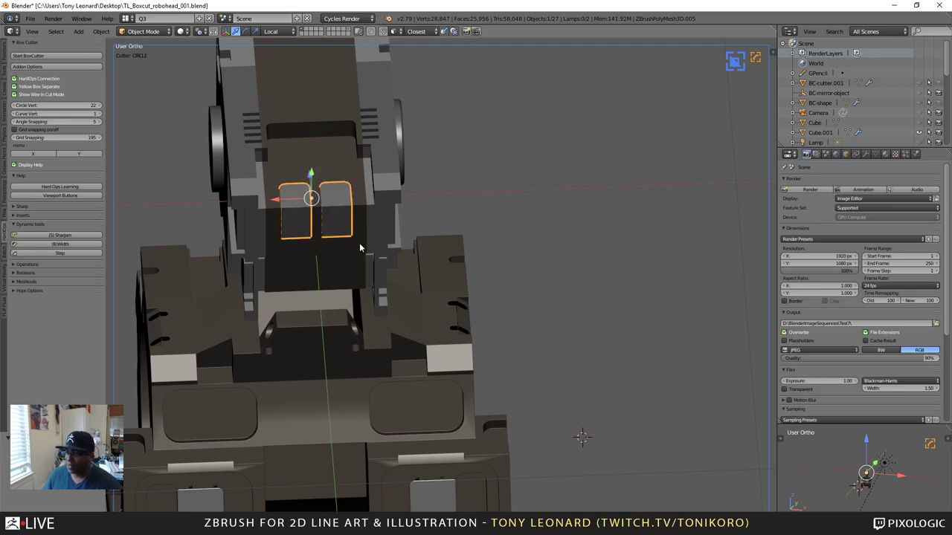
key(d)
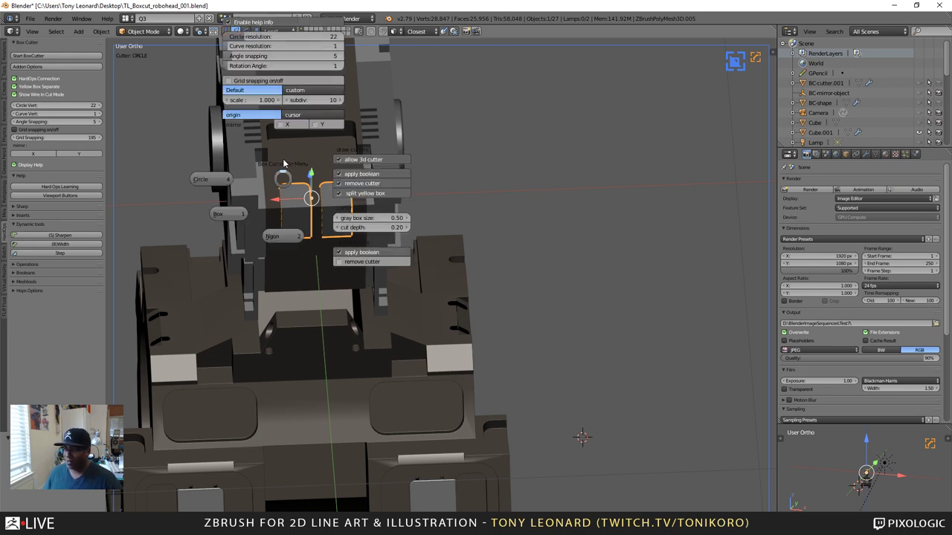
click(217, 215)
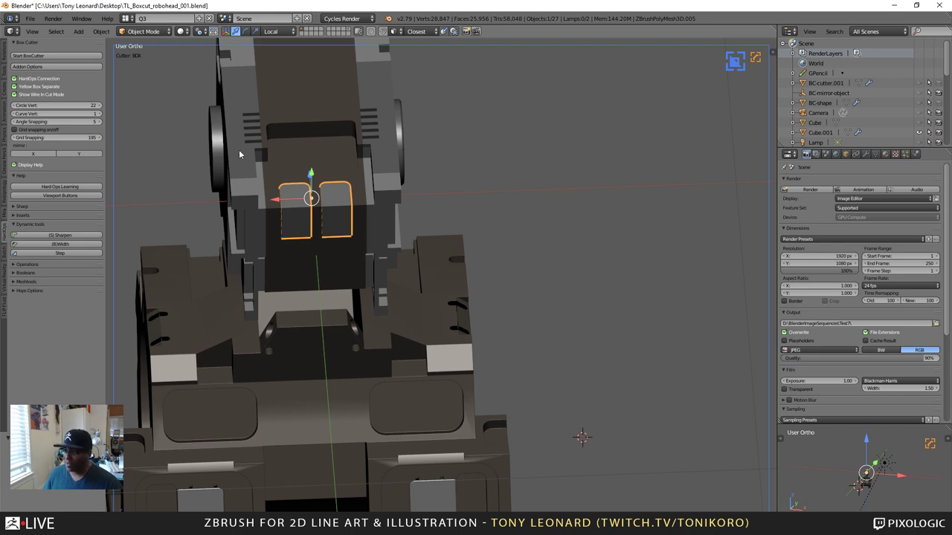
key(d)
key(d)
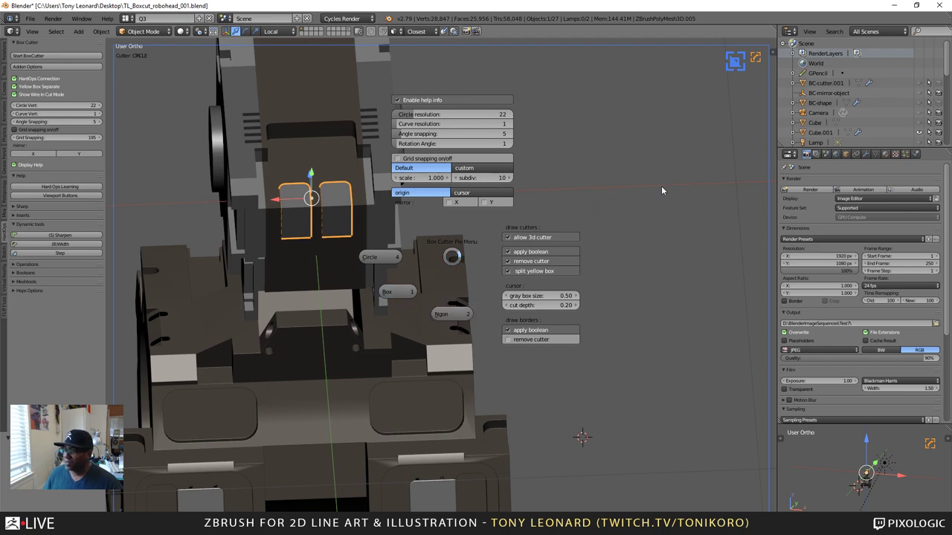
Step: Set the BoxCutter shape to Ngon and select the robot's body in the right orthographic view near its angled outer edge
click(451, 318)
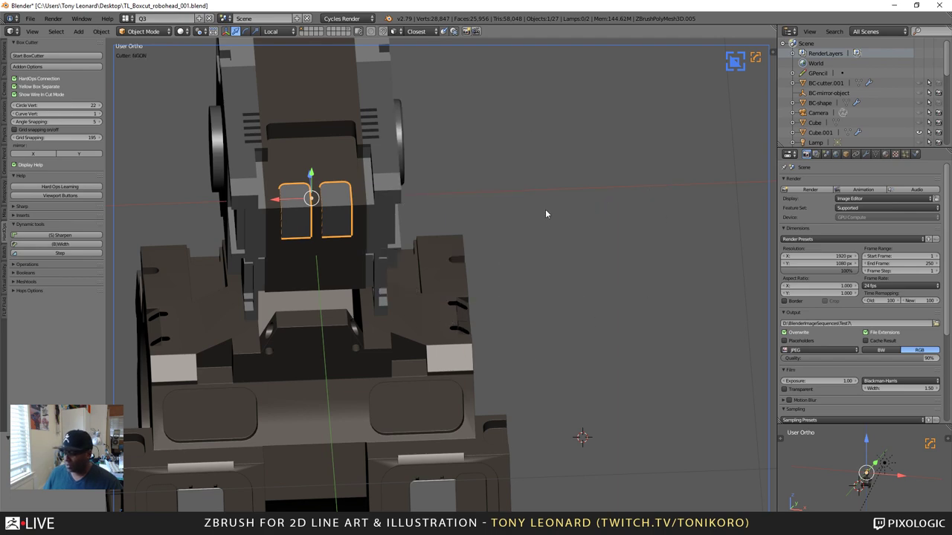
key(KP_3)
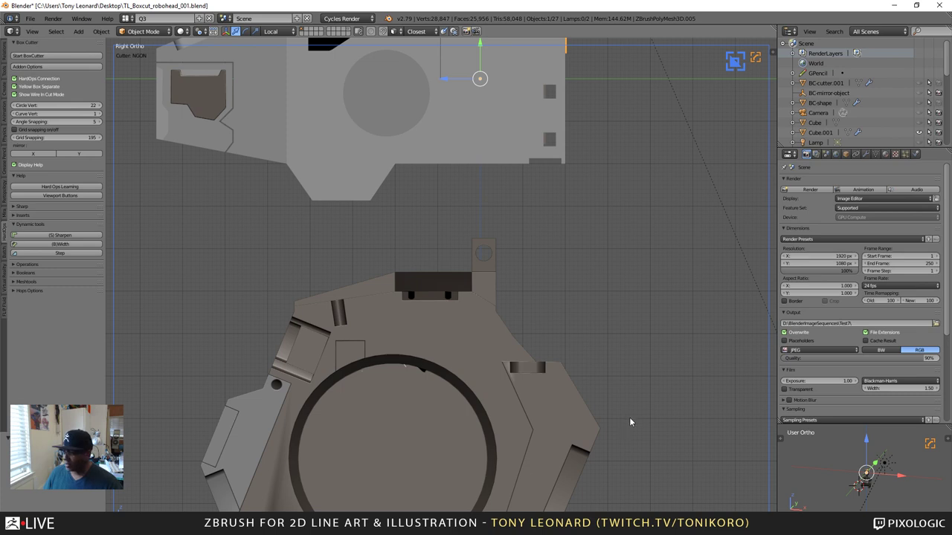
shift+middle_drag(659, 447, 454, 310)
scroll(454, 310, up, 4)
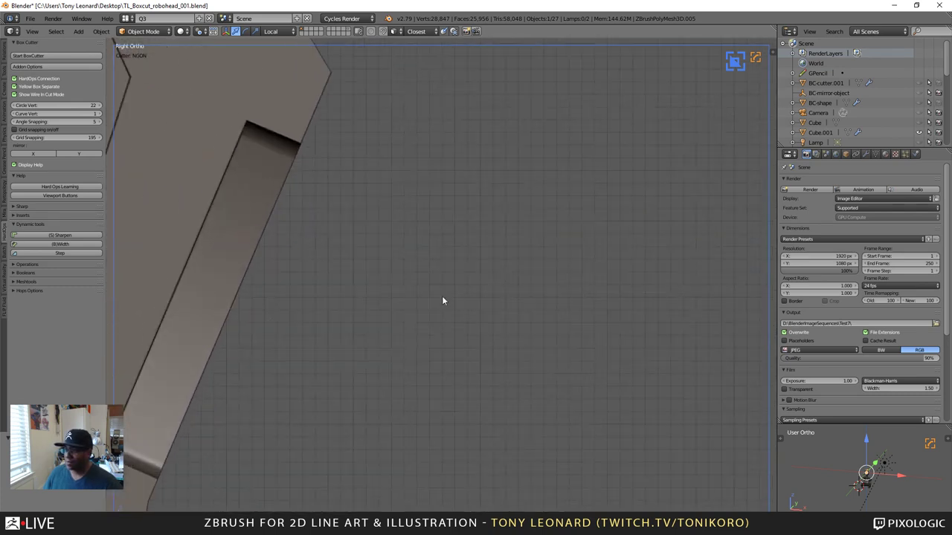
shift+middle_drag(323, 142, 537, 431)
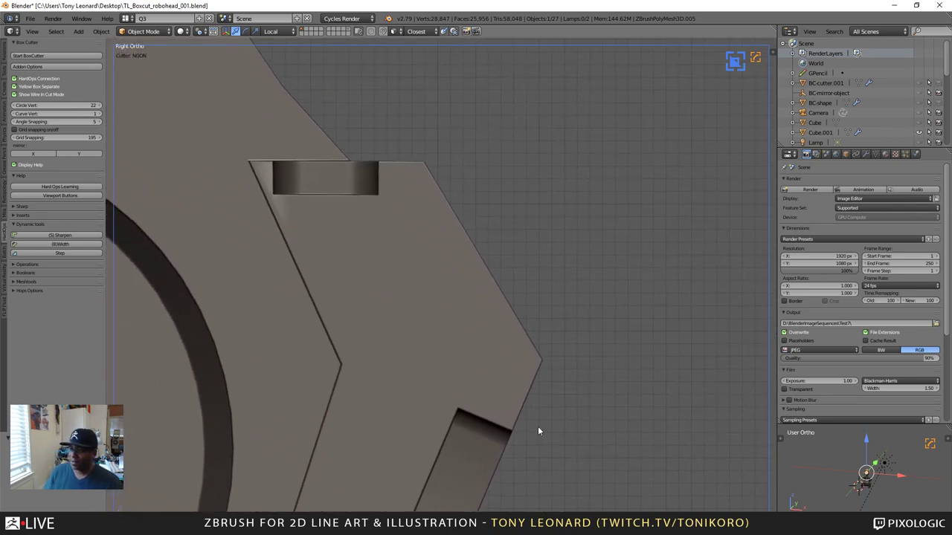
ctrl+click(476, 208)
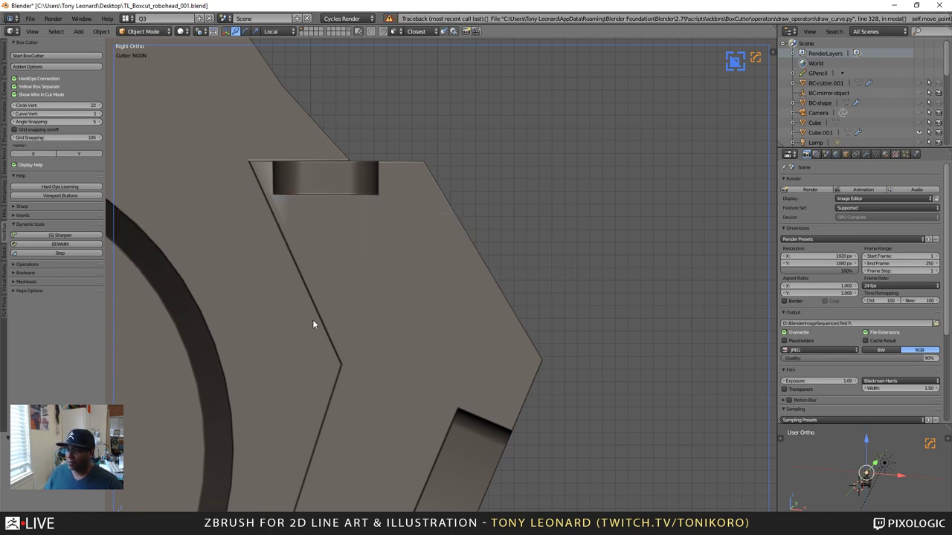
right_click(382, 223)
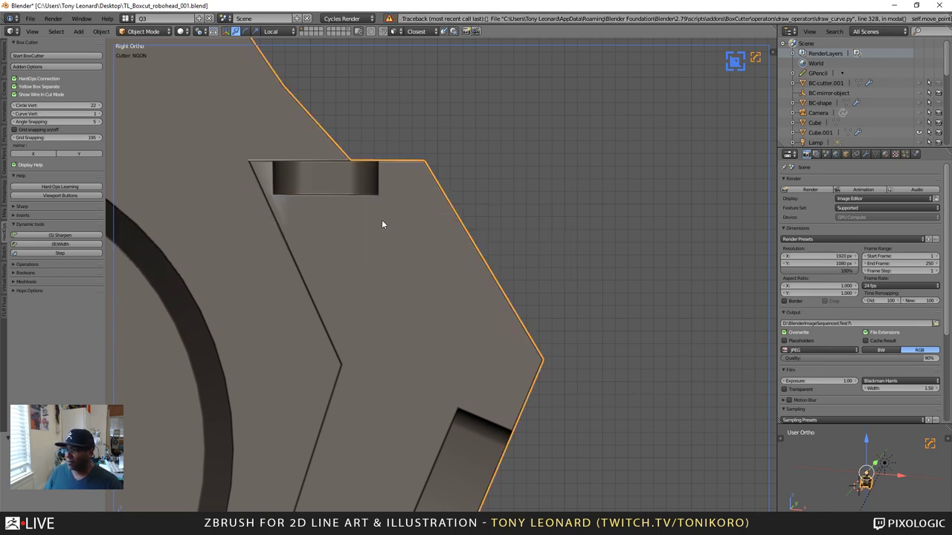
Step: Draw an eight-point hook-shaped Ngon cutter along the body's slanted outer edge, between the upper slot and the lower recess
ctrl+click(475, 205)
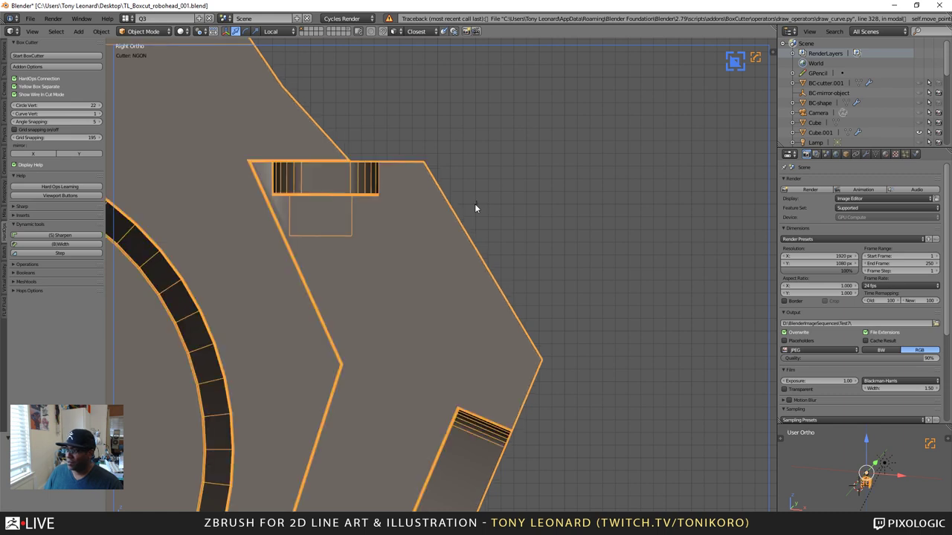
click(362, 206)
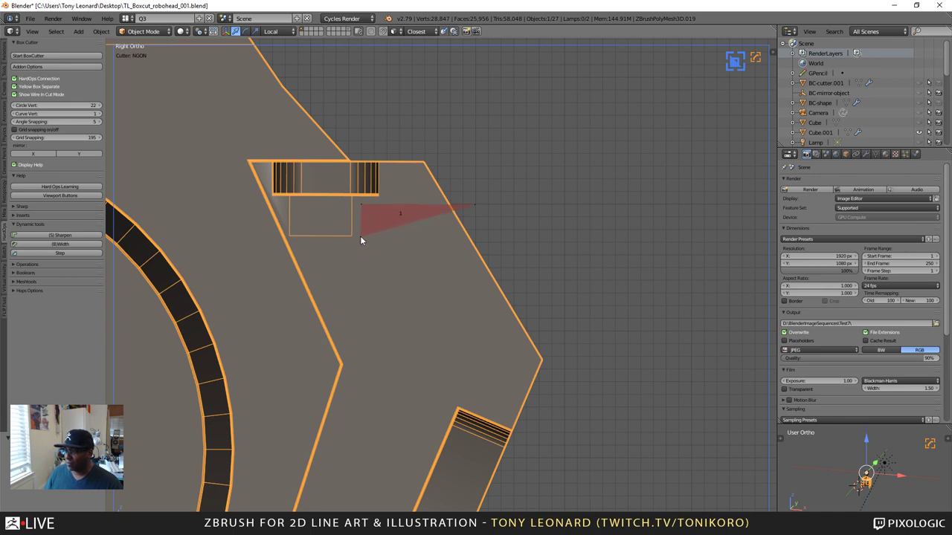
click(362, 236)
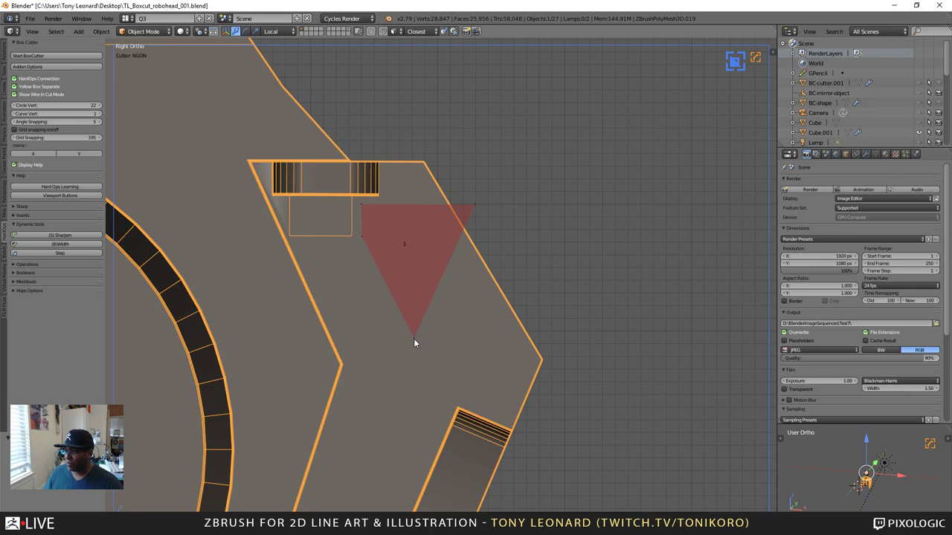
click(449, 388)
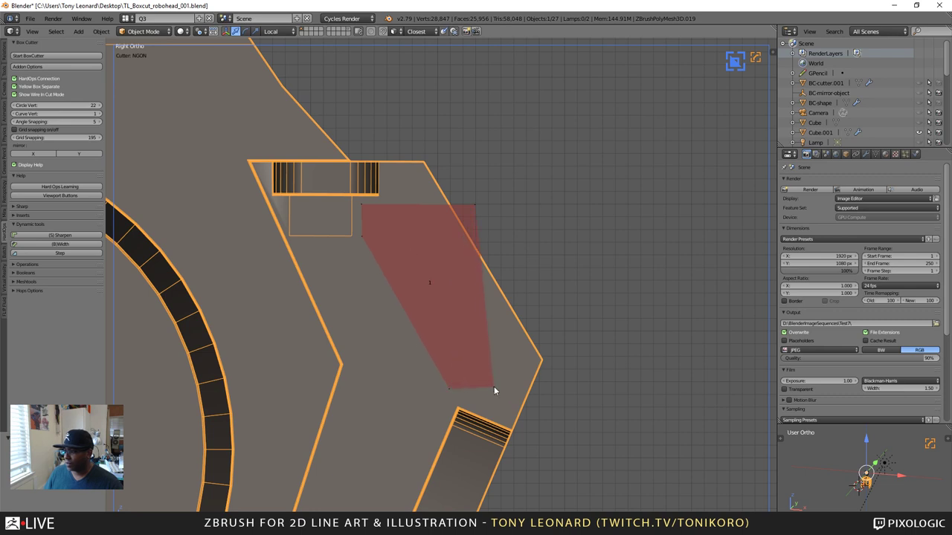
click(491, 390)
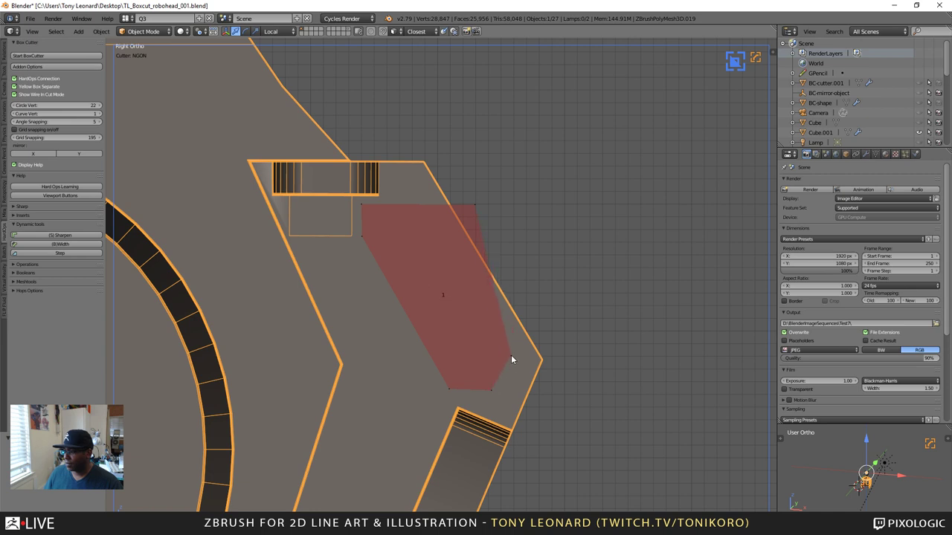
click(511, 358)
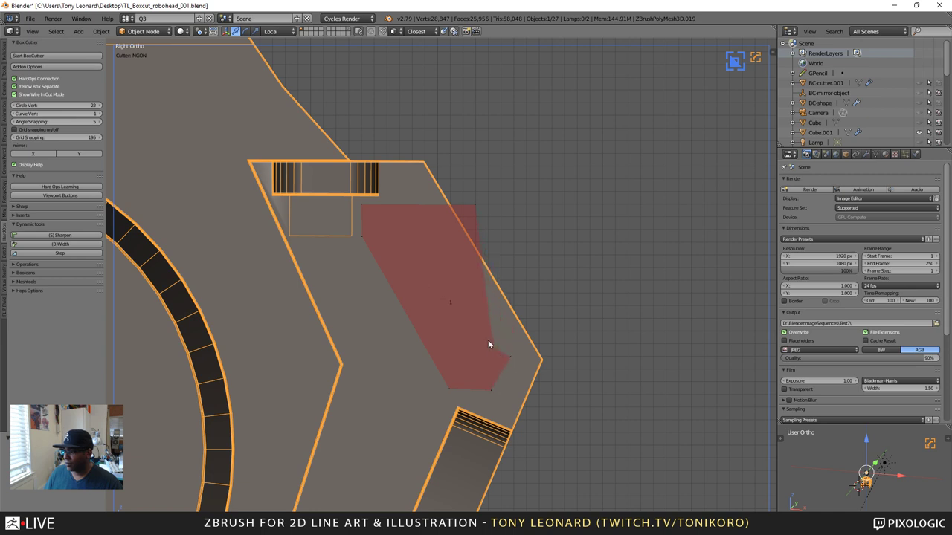
click(434, 242)
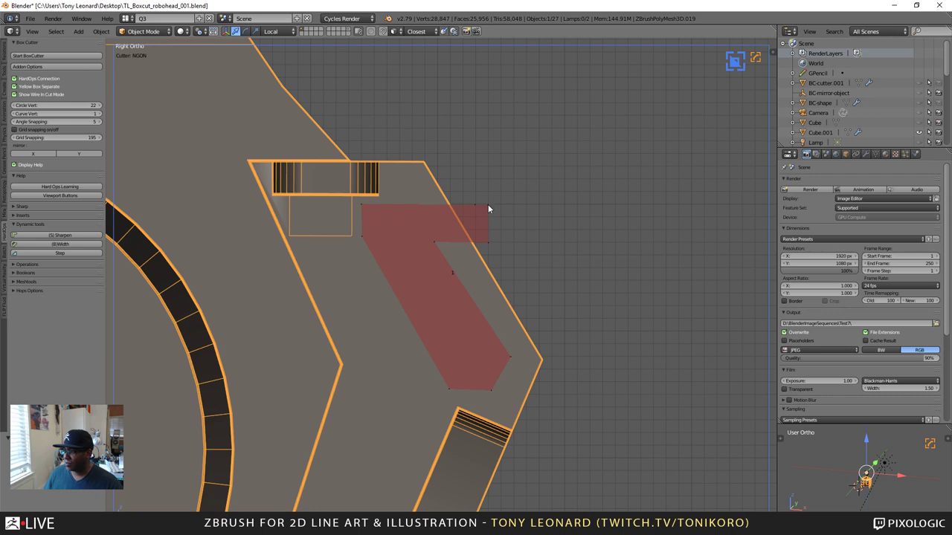
click(488, 209)
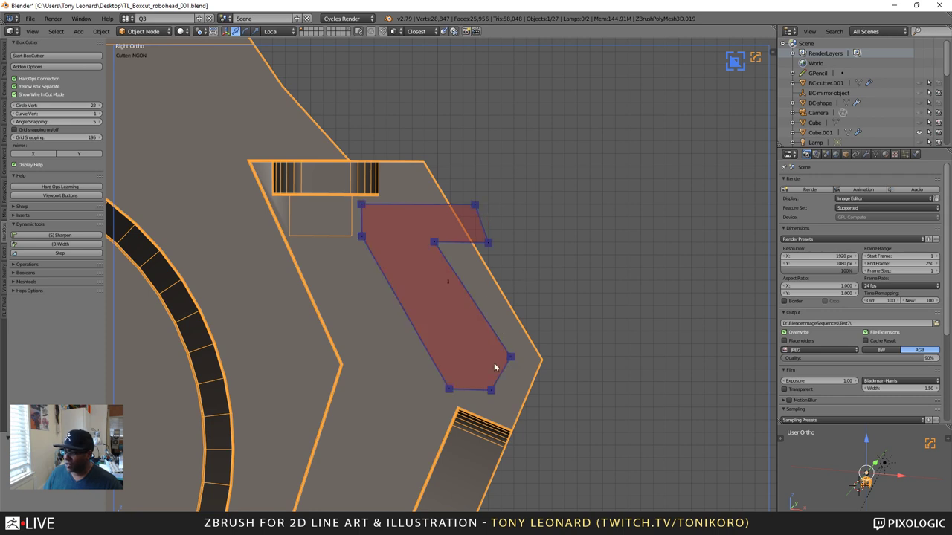
Step: Adjust the cutter outline by moving its two lower outer points and its upper outer corner slightly inward
drag(490, 389, 484, 390)
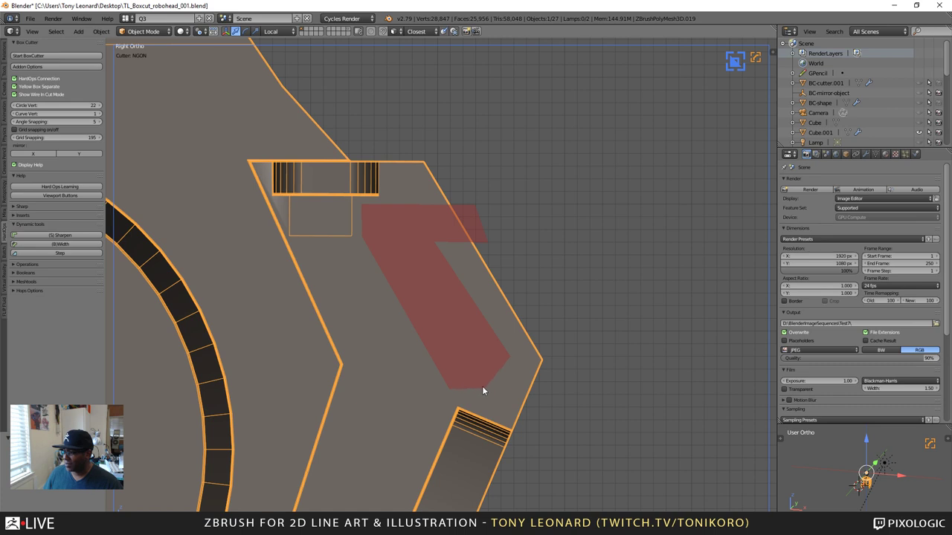
drag(485, 388, 486, 388)
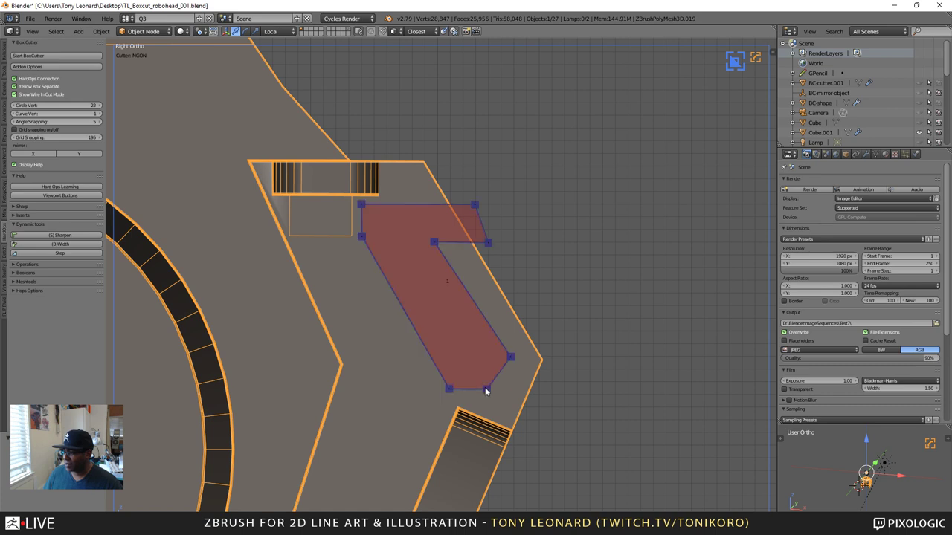
drag(510, 358, 503, 355)
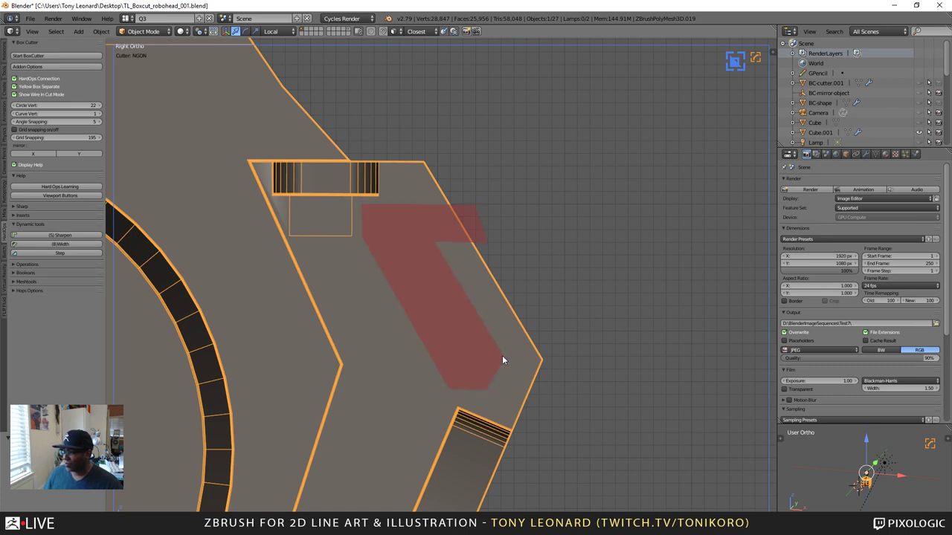
click(501, 360)
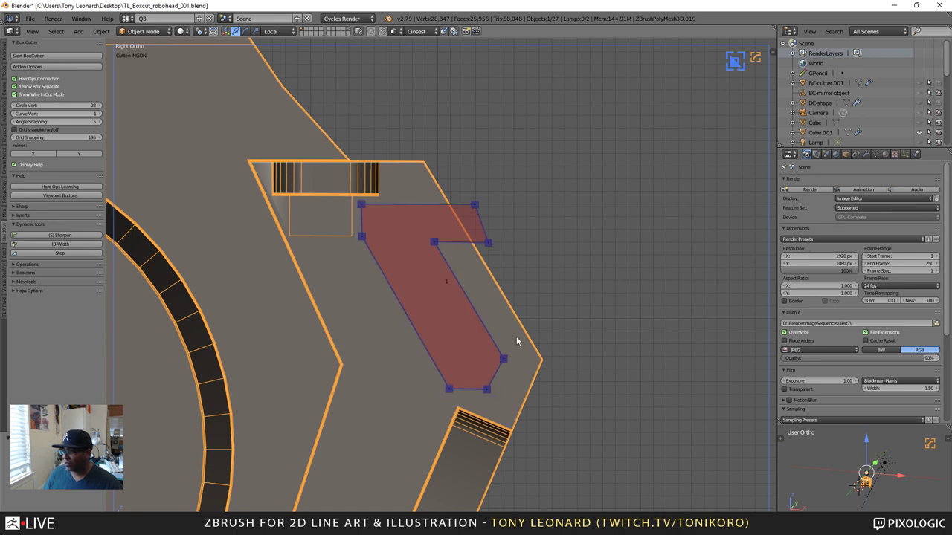
drag(476, 207, 467, 205)
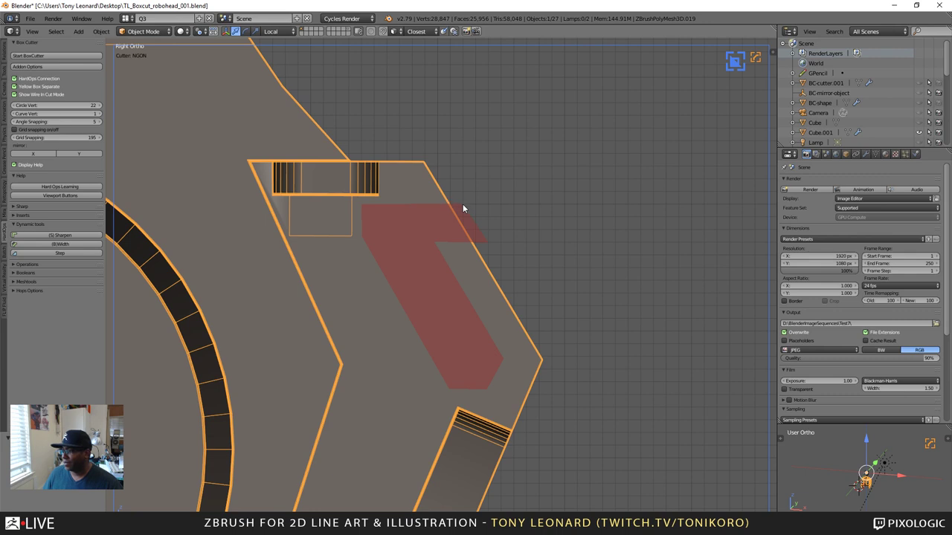
click(463, 205)
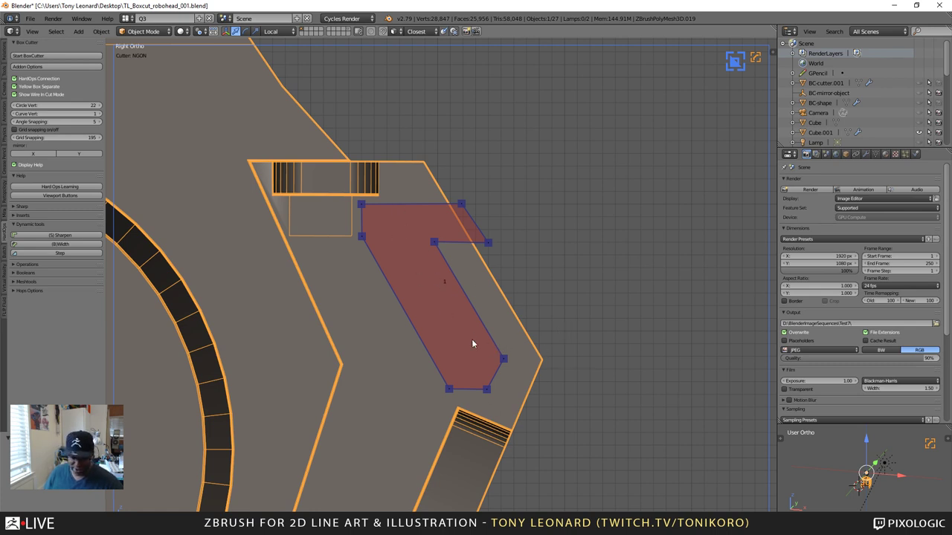
Step: Switch the Ngon cutter to the yellow split mode and apply it to separate the hook-shaped panel from the body
key(y)
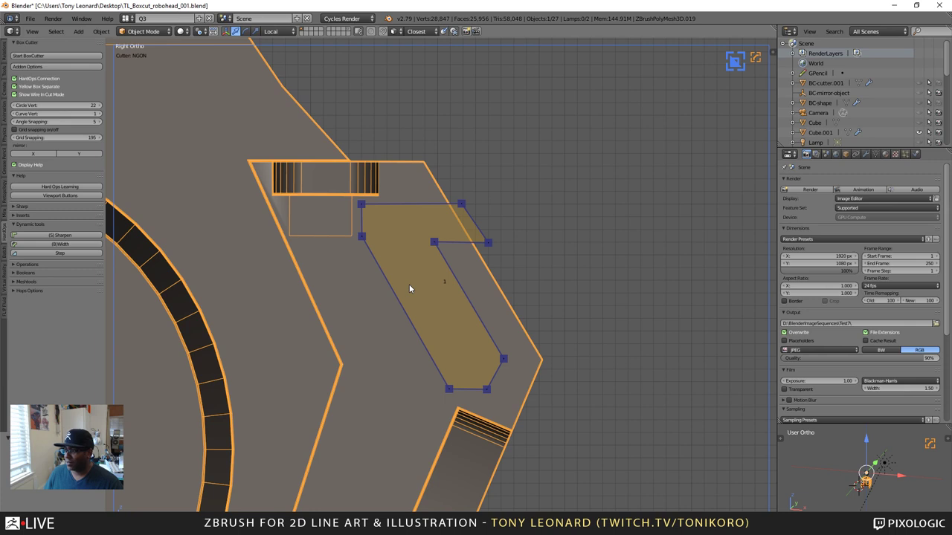
key(space)
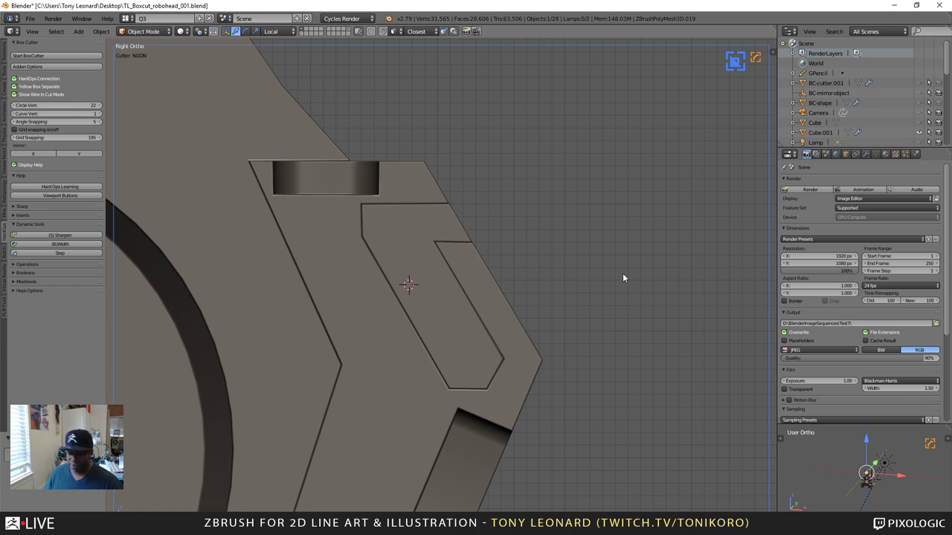
mouse_move(633, 240)
middle_down()
mouse_move(612, 286)
mouse_move(590, 287)
mouse_move(592, 299)
mouse_move(608, 282)
mouse_move(616, 334)
mouse_move(531, 361)
mouse_move(495, 350)
mouse_move(531, 339)
mouse_move(525, 327)
mouse_move(527, 353)
mouse_move(618, 321)
mouse_move(610, 324)
mouse_move(631, 258)
mouse_move(600, 269)
mouse_move(638, 244)
middle_up()
scroll(610, 323, up, 3)
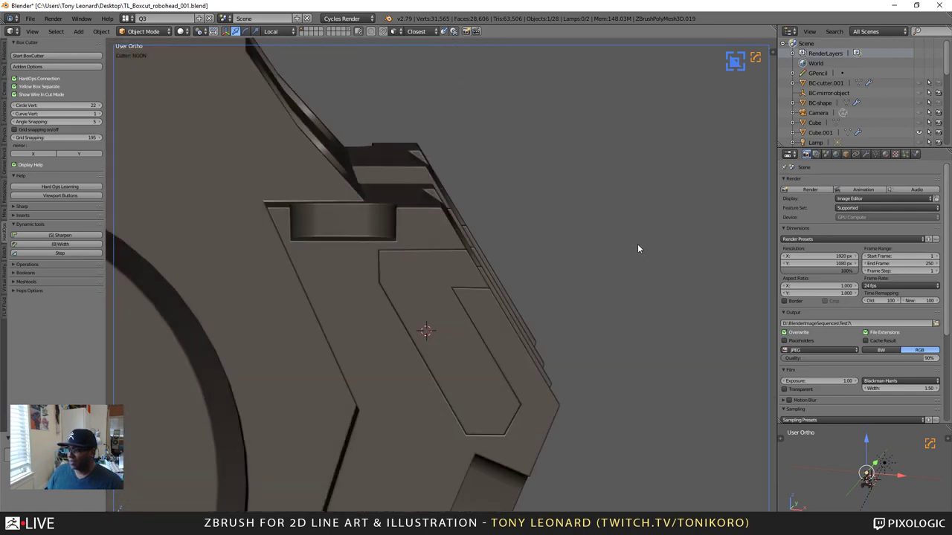
click(581, 303)
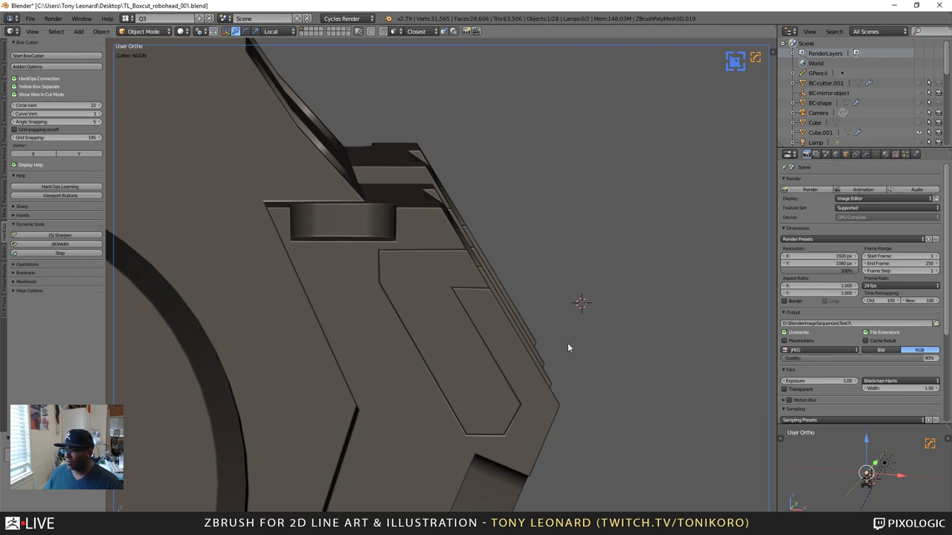
shift+middle_drag(598, 386, 573, 344)
mouse_move(714, 420)
middle_down()
mouse_move(687, 373)
mouse_move(721, 408)
middle_up()
scroll(718, 414, down, 2)
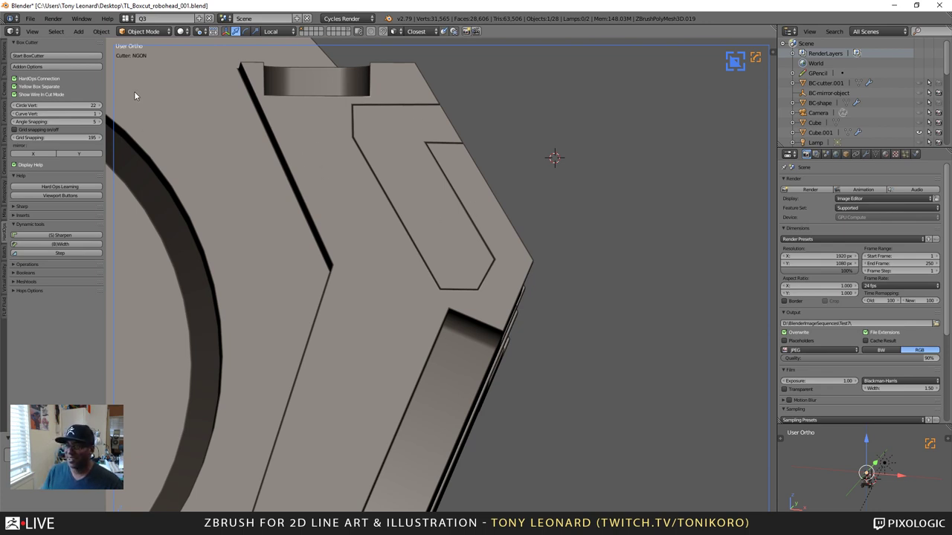
Step: Set the BoxCutter shape to Box and select the robot's body
key(ctrl)
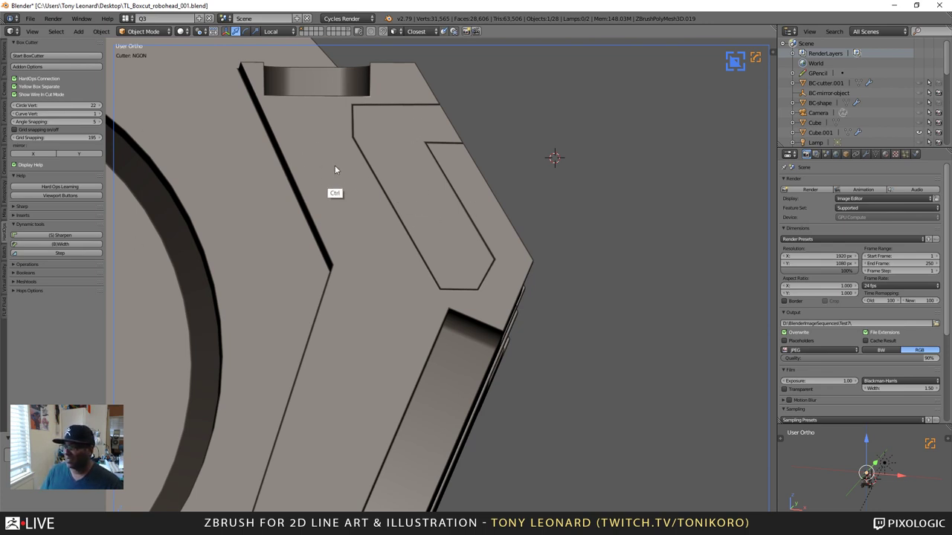
key(d)
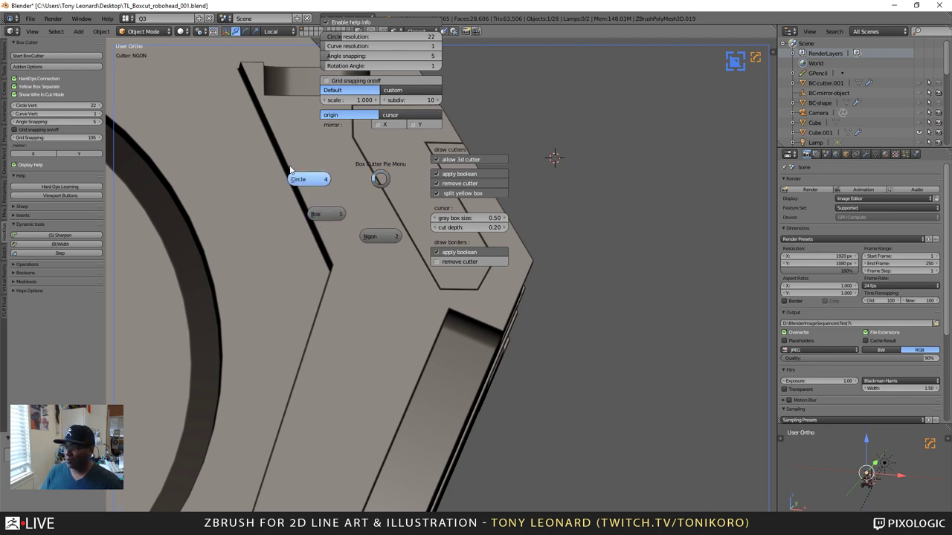
click(318, 216)
click(606, 240)
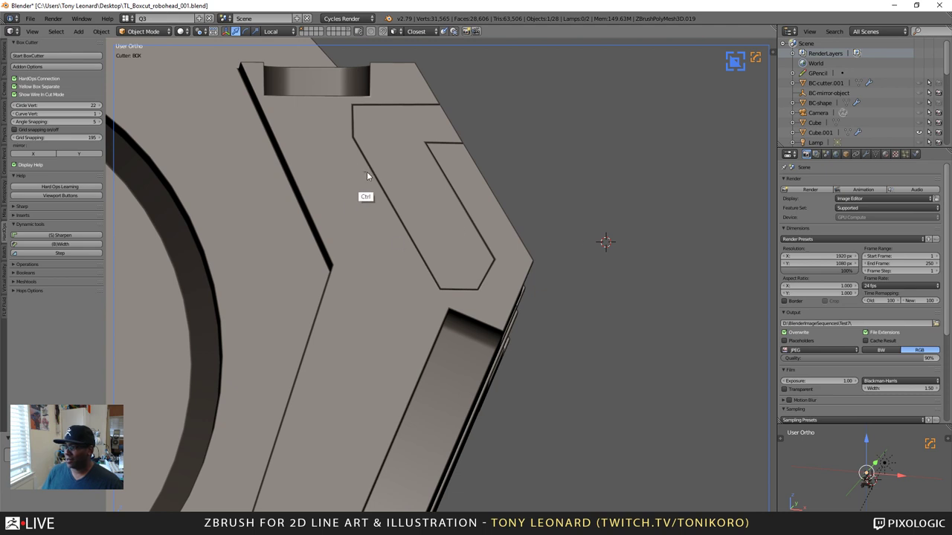
ctrl+drag(364, 172, 389, 180)
right_click(405, 171)
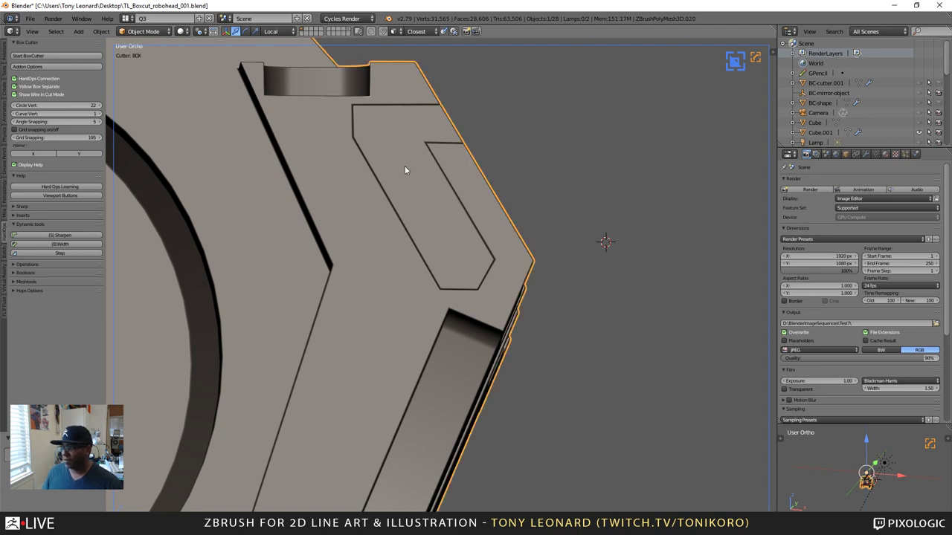
Step: Draw a thin horizontal box cutter across the upper part of the hook-shaped panel on the body's side
scroll(630, 449, up, 1)
middle_drag(630, 449, 622, 449)
scroll(623, 439, down, 1)
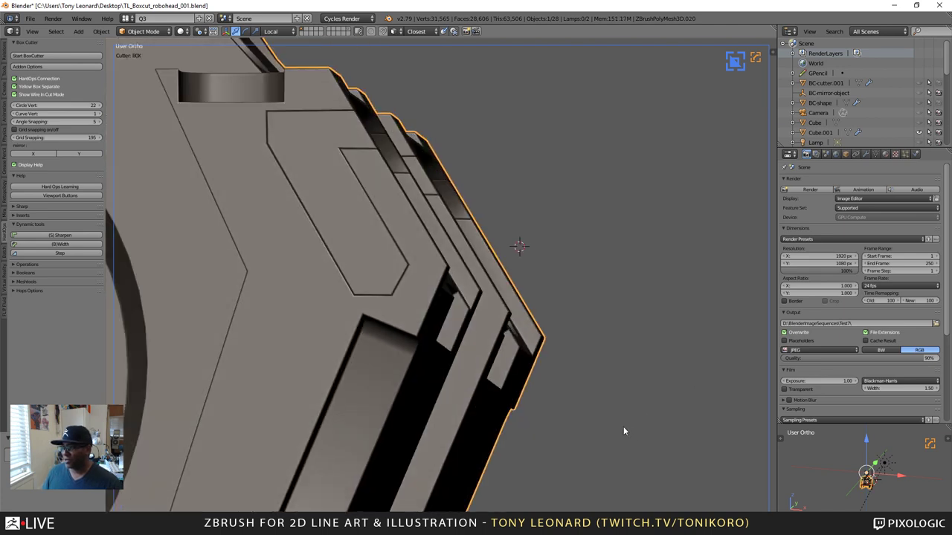
ctrl+drag(273, 170, 254, 184)
key(space)
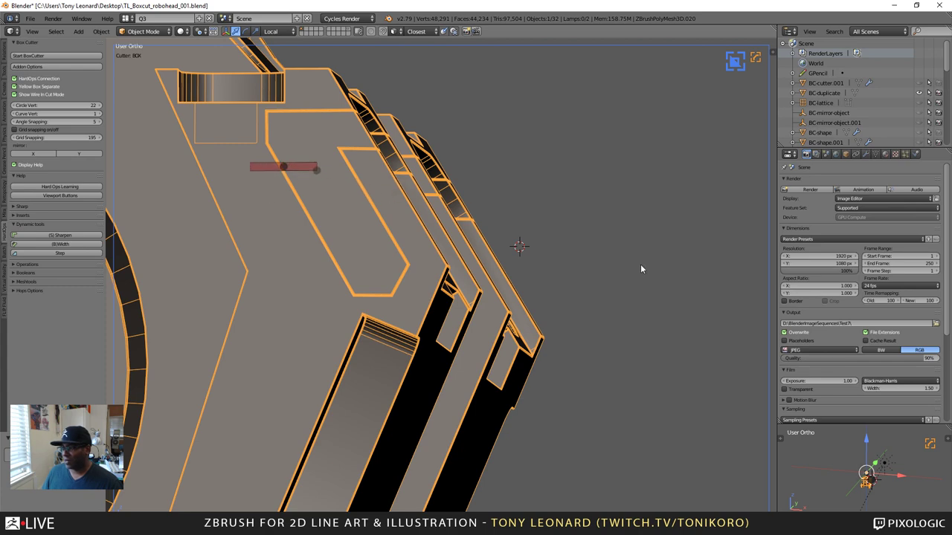
middle_drag(641, 269, 596, 258)
scroll(596, 258, down, 1)
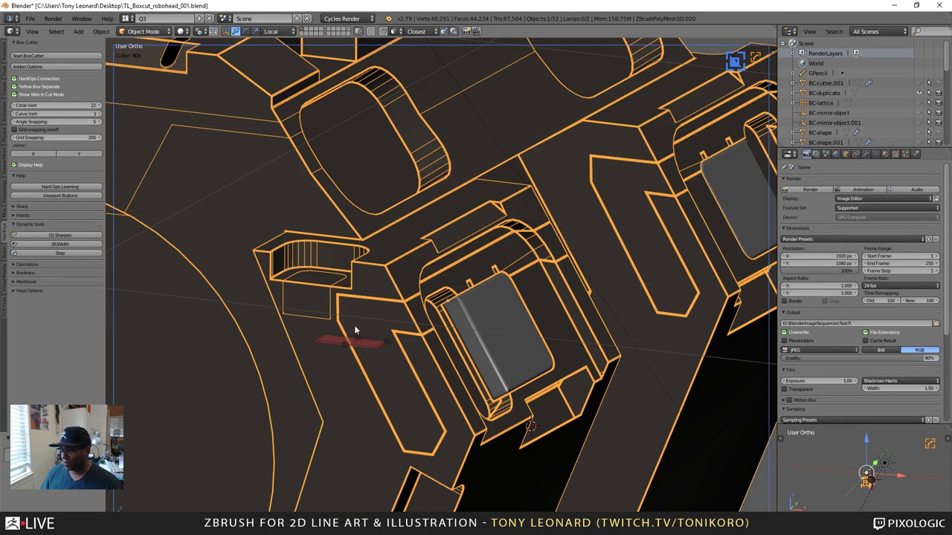
Step: Give the thin box cutter depth into the body and round its ends
drag(384, 343, 382, 335)
click(379, 337)
click(382, 344)
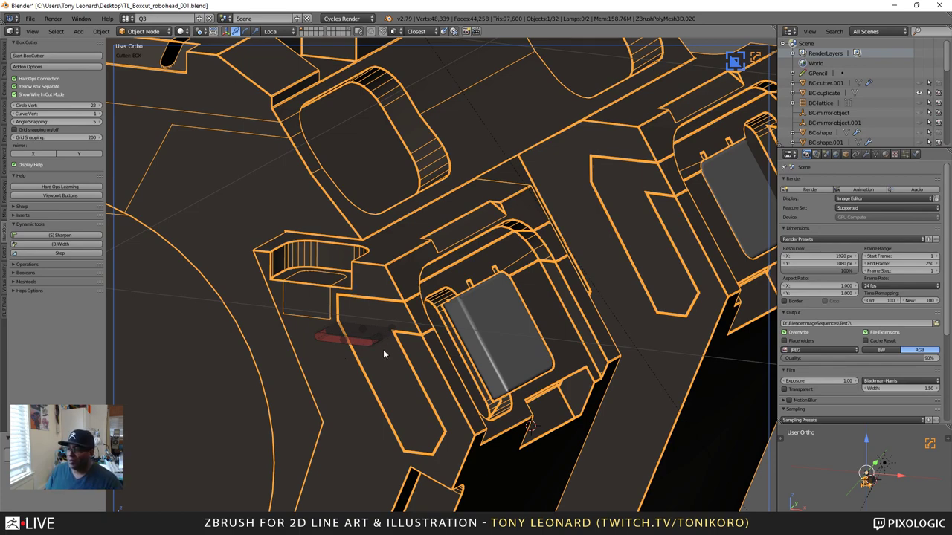
scroll(389, 365, up, 1)
mouse_move(394, 376)
middle_down()
mouse_move(357, 381)
mouse_move(394, 378)
middle_up()
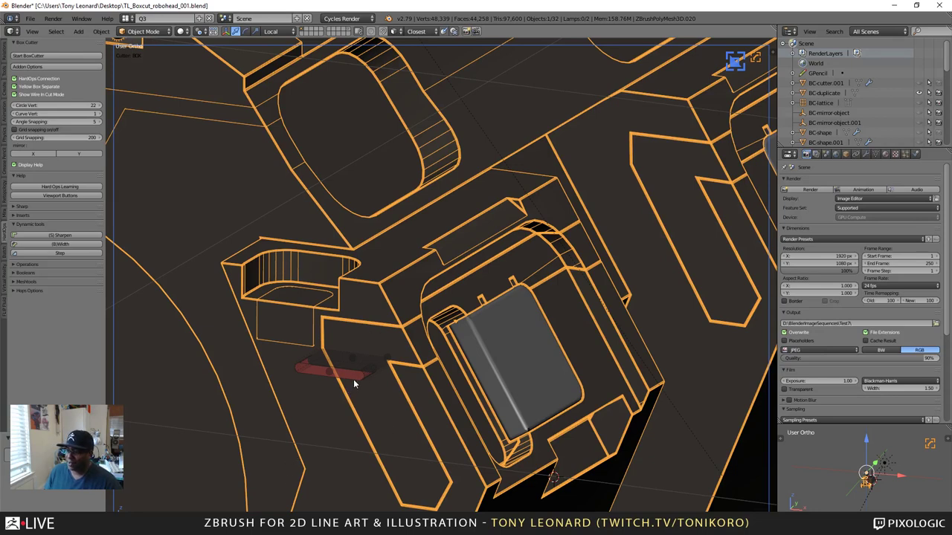
Step: Array the rounded cutter into two copies stacked one above the other and cut both slots into the body
key(v)
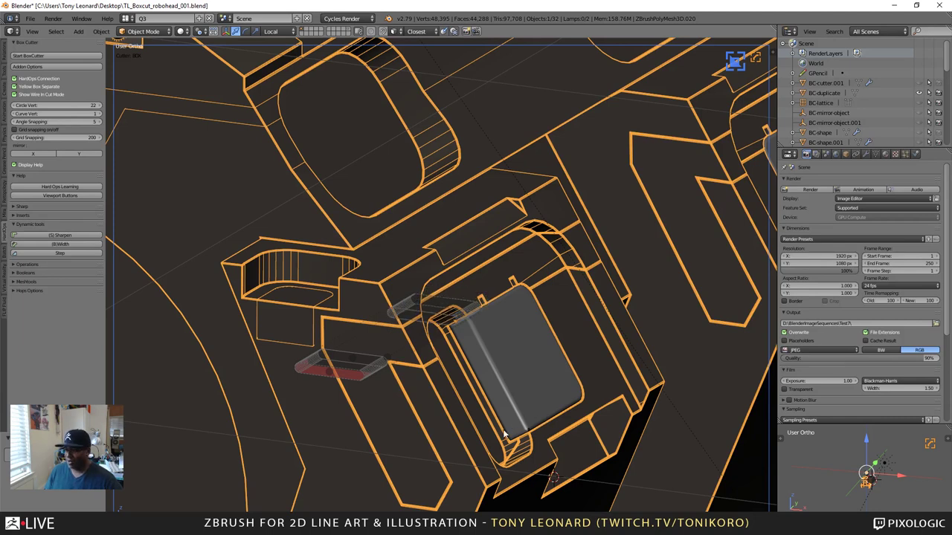
click(464, 476)
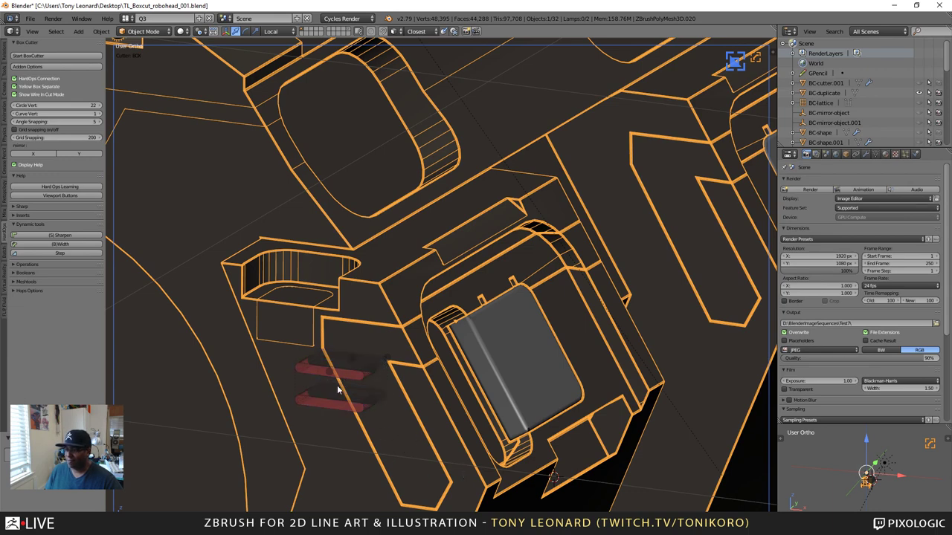
key(space)
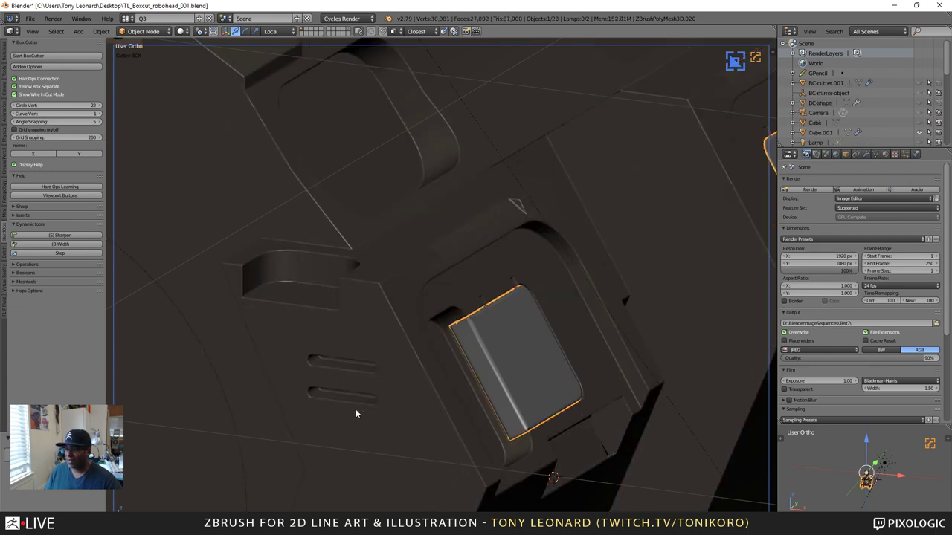
Step: Inspect the pair of slots on the body's side and undo the slot cut
scroll(356, 413, up, 5)
scroll(362, 384, down, 6)
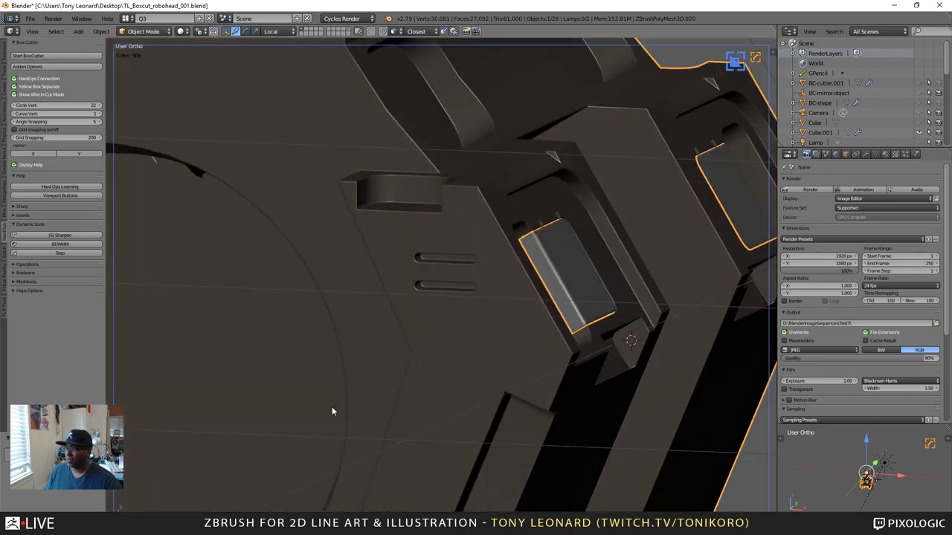
scroll(357, 393, down, 6)
middle_drag(357, 393, 429, 394)
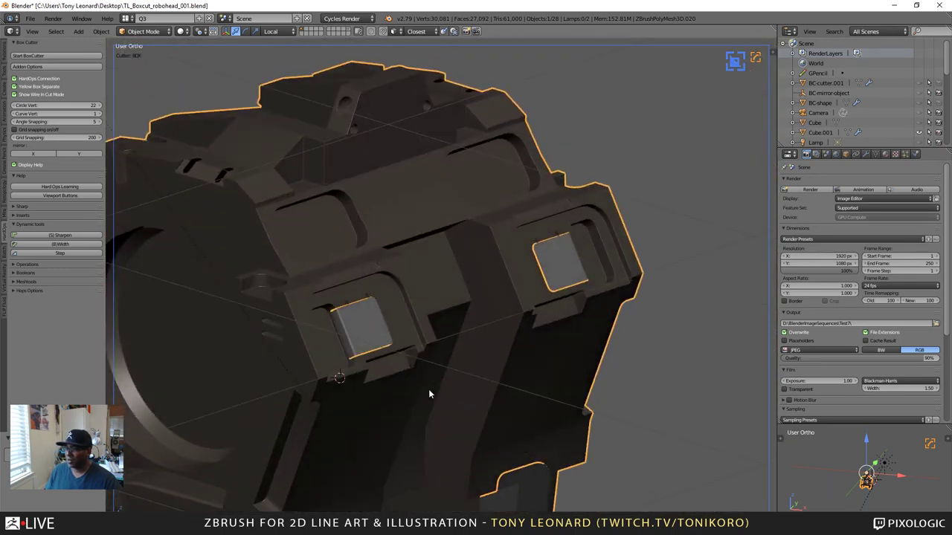
middle_drag(461, 427, 420, 409)
scroll(421, 383, up, 5)
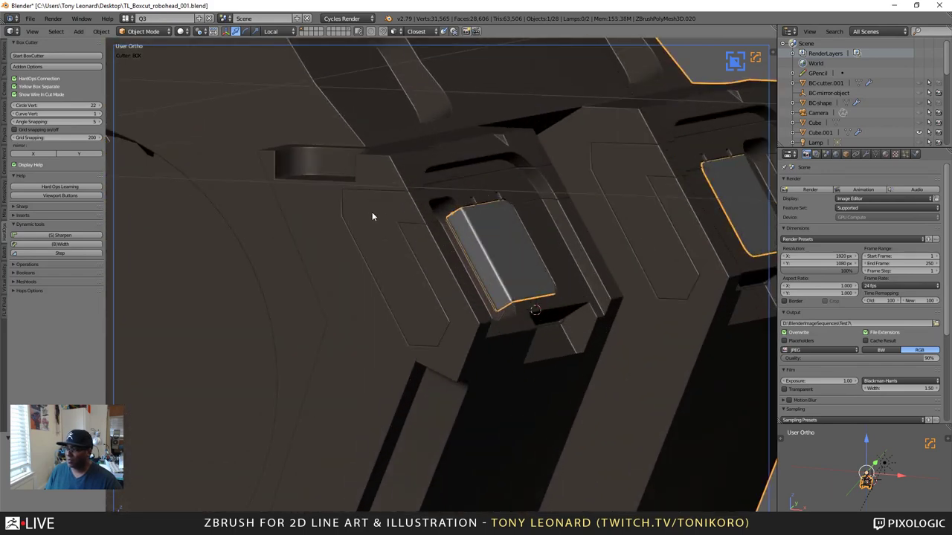
Step: Check object selection by deselecting everything, selecting the inset recess panels, and reselecting the robot's body
key(a)
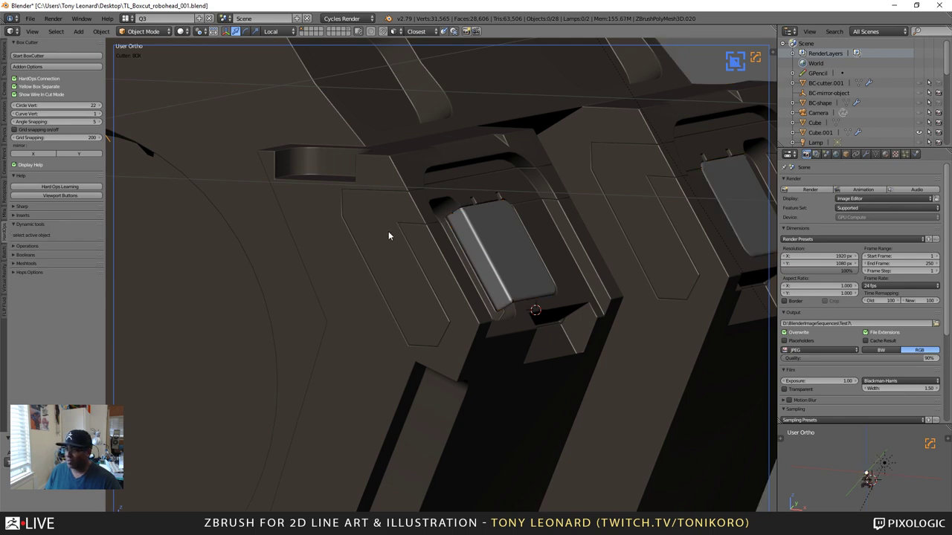
key(ctrl+z)
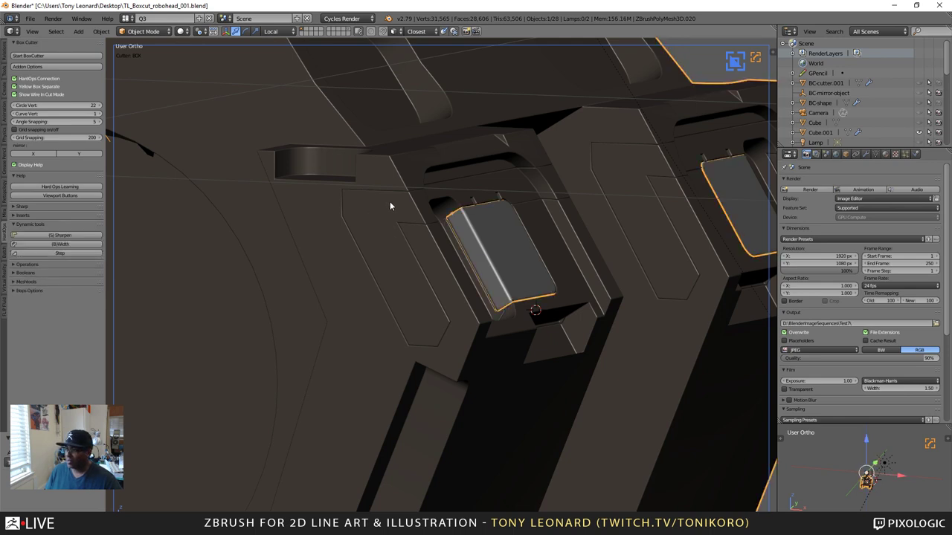
right_click(739, 209)
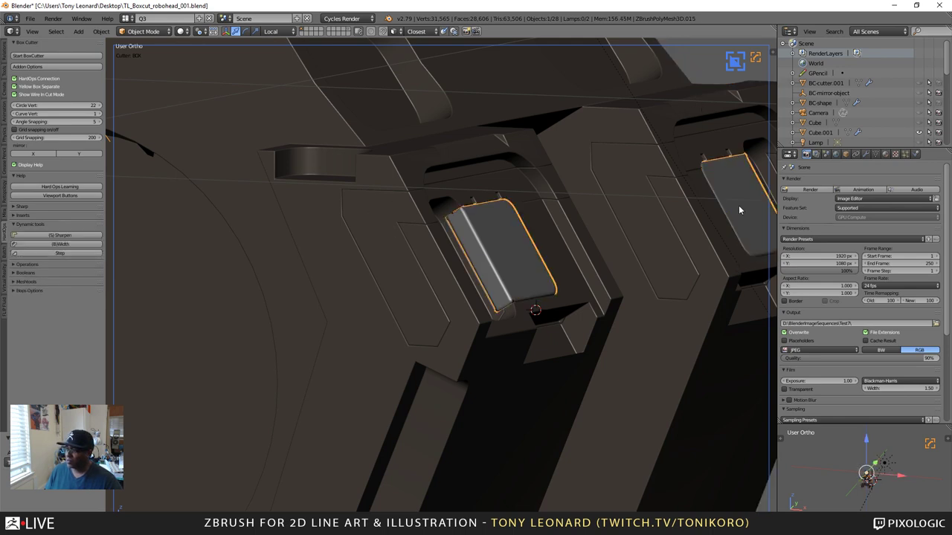
right_click(408, 261)
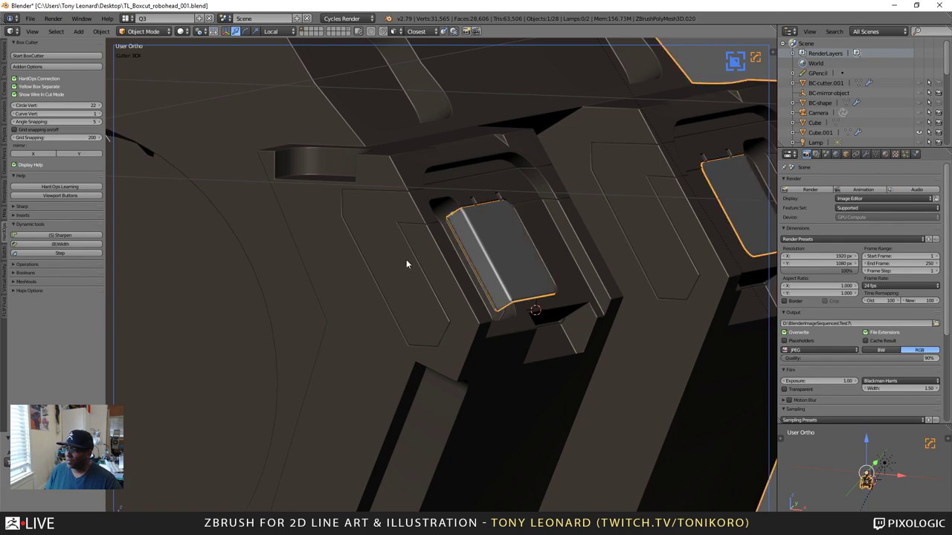
Step: Examine the hook-shaped panel cut and the whole robot head and body from several angles
middle_drag(412, 424, 433, 414)
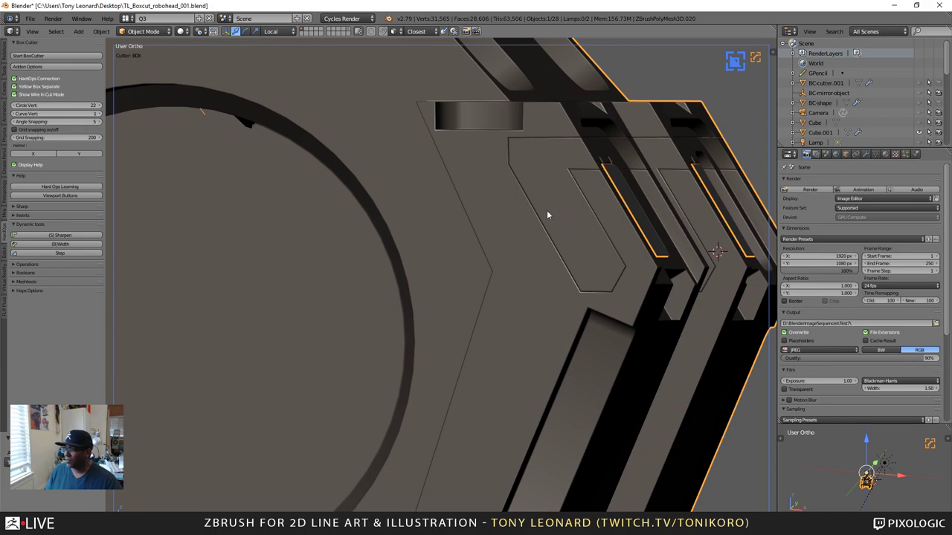
middle_drag(526, 169, 314, 356)
scroll(435, 272, down, 4)
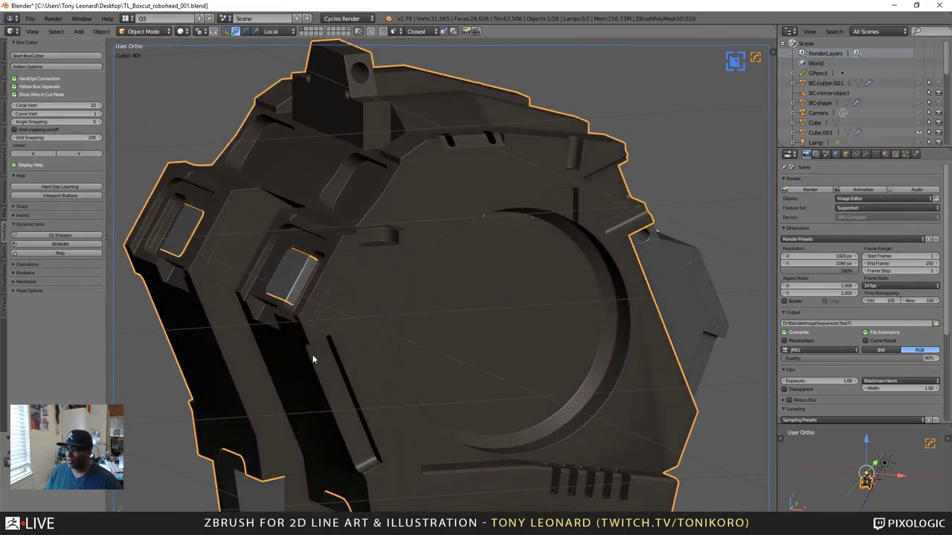
scroll(357, 328, up, 3)
middle_drag(356, 328, 255, 384)
scroll(297, 368, down, 6)
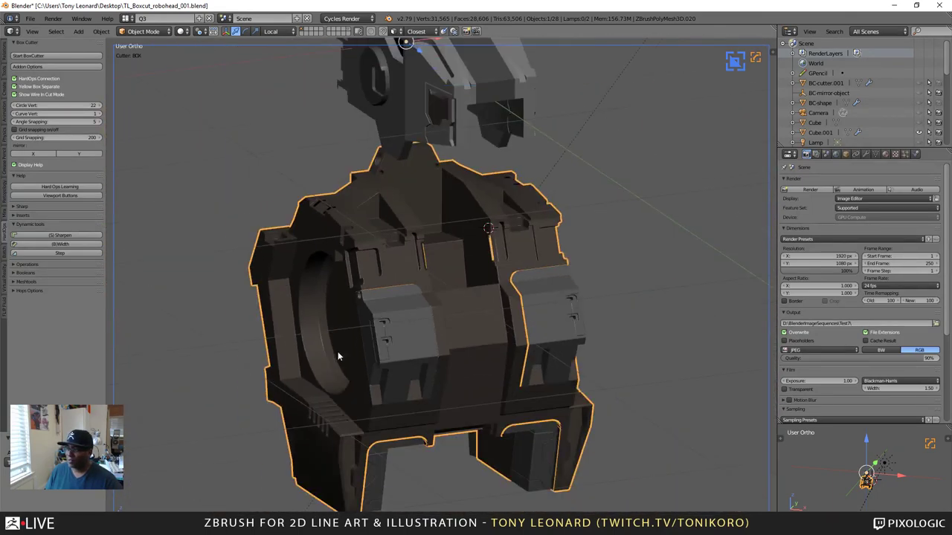
middle_drag(334, 351, 401, 330)
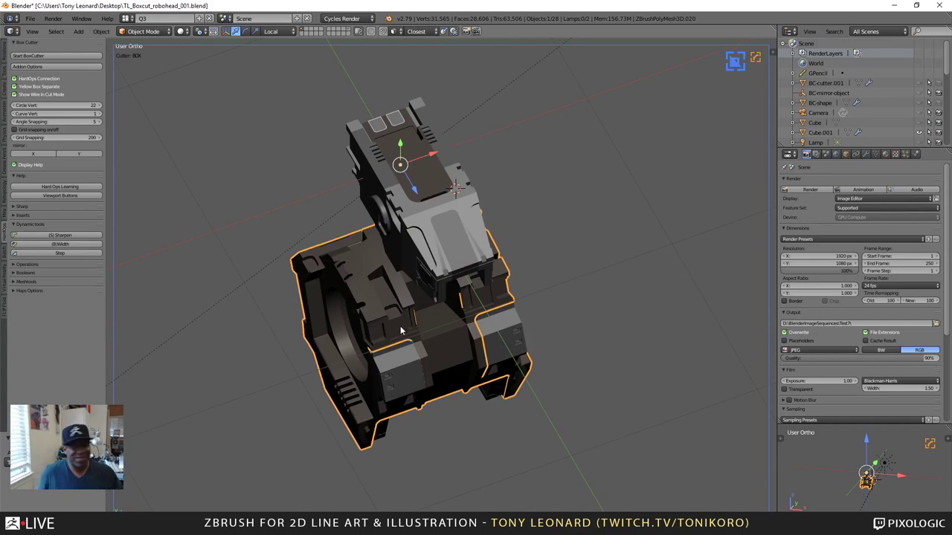
middle_drag(360, 311, 395, 318)
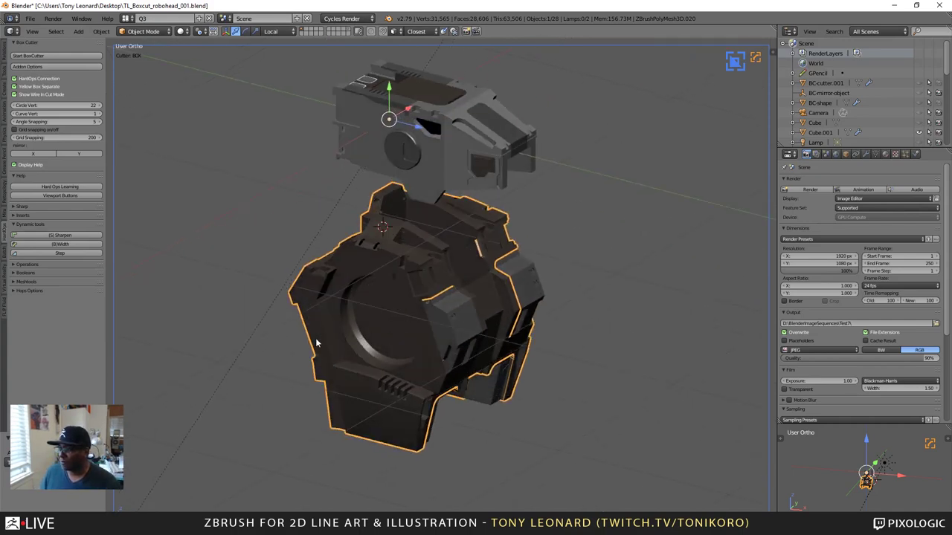
middle_drag(339, 334, 353, 321)
scroll(384, 306, down, 1)
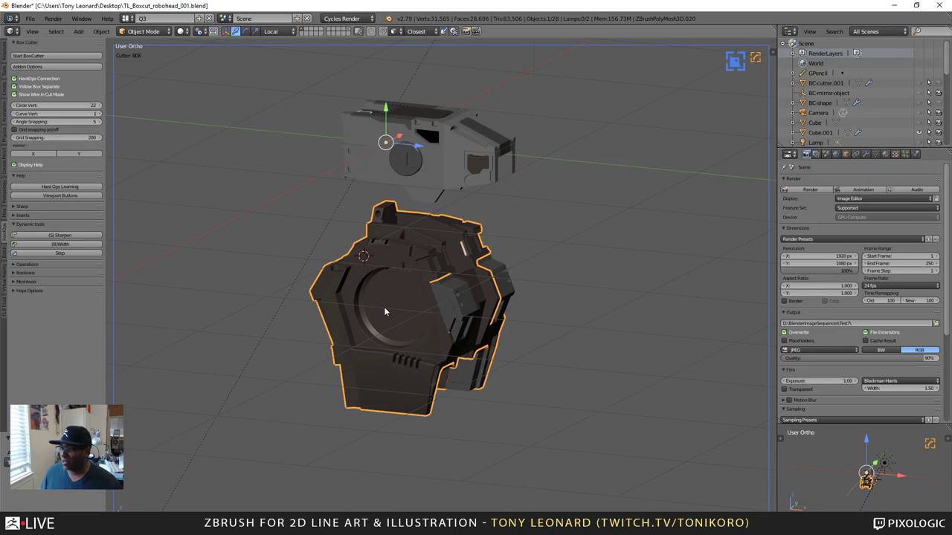
scroll(383, 307, up, 2)
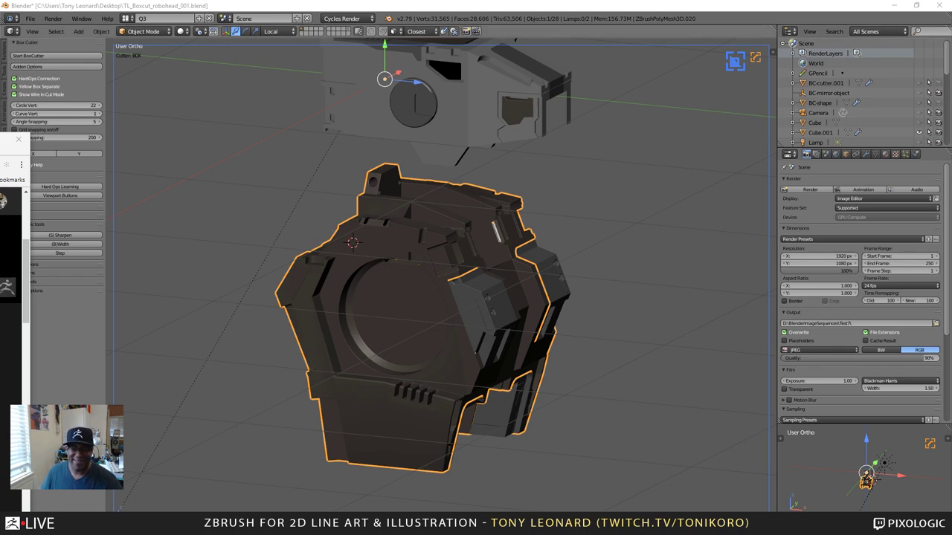
key(alt+Tab)
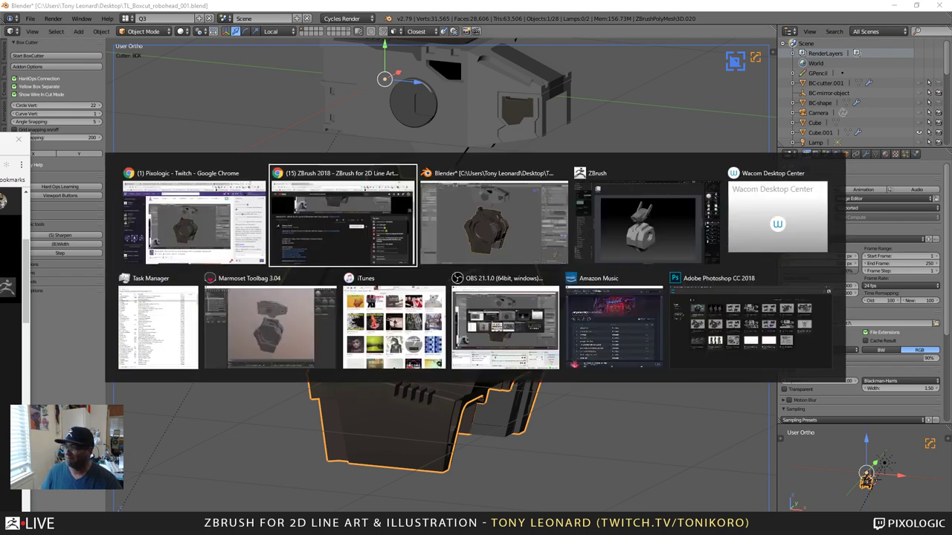
key(alt+Tab)
key(alt+Tab)
key(alt+Tab)
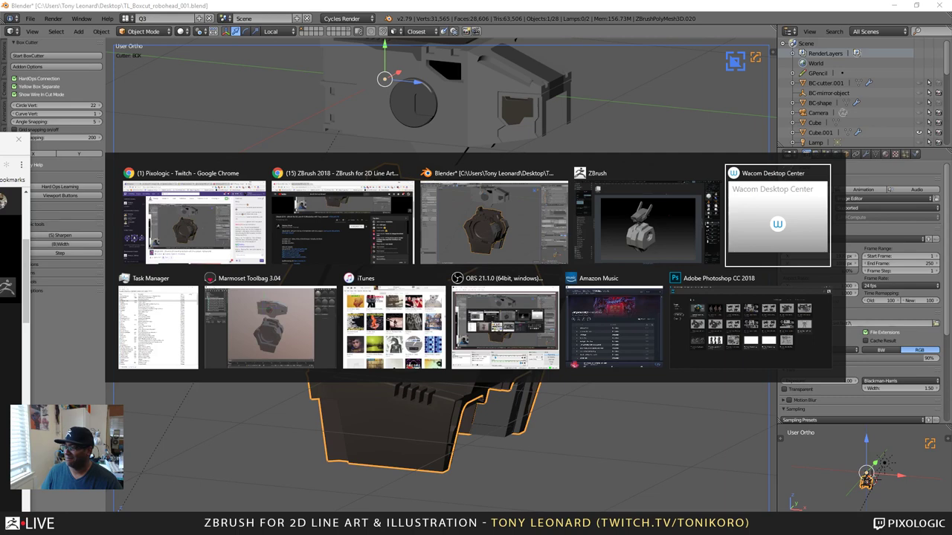
key(alt+Tab)
key(alt+Tab)
key(alt+Tab)
key(alt+Tab)
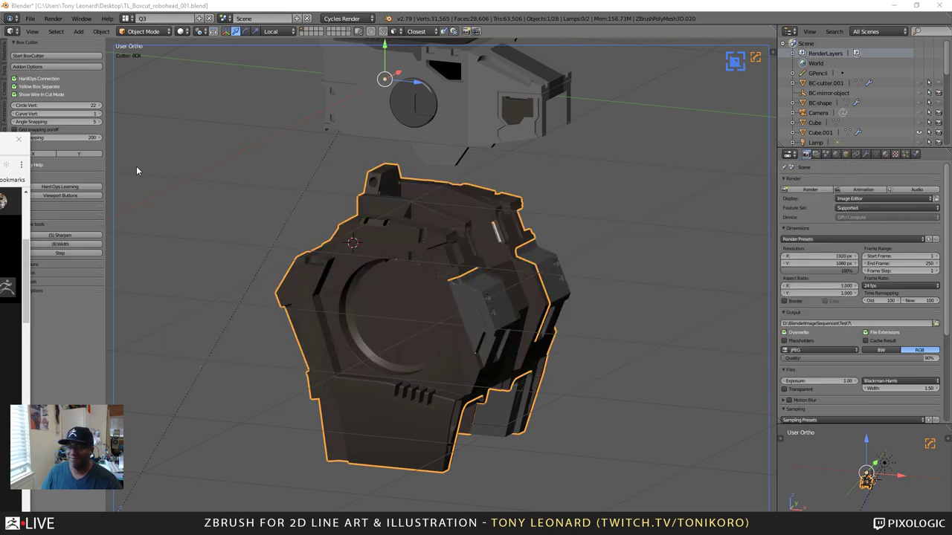